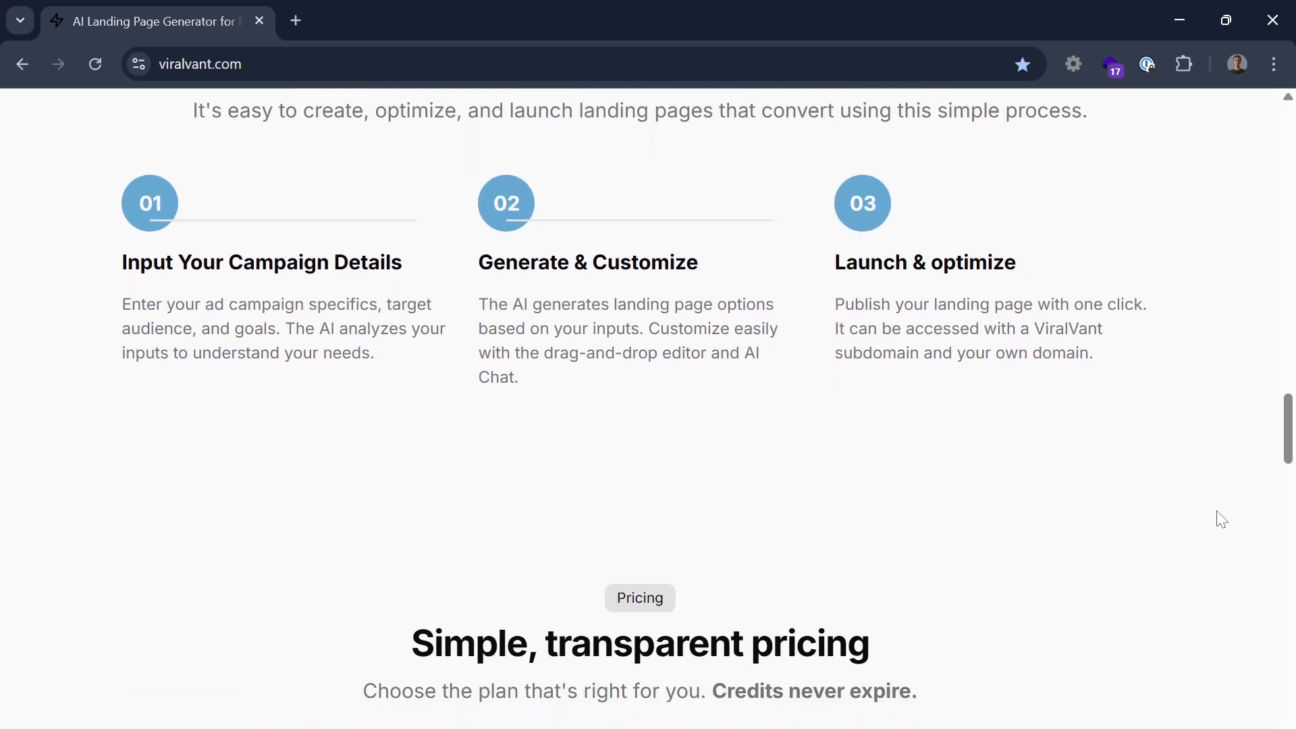
pyautogui.scroll(-10, 1221, 519)
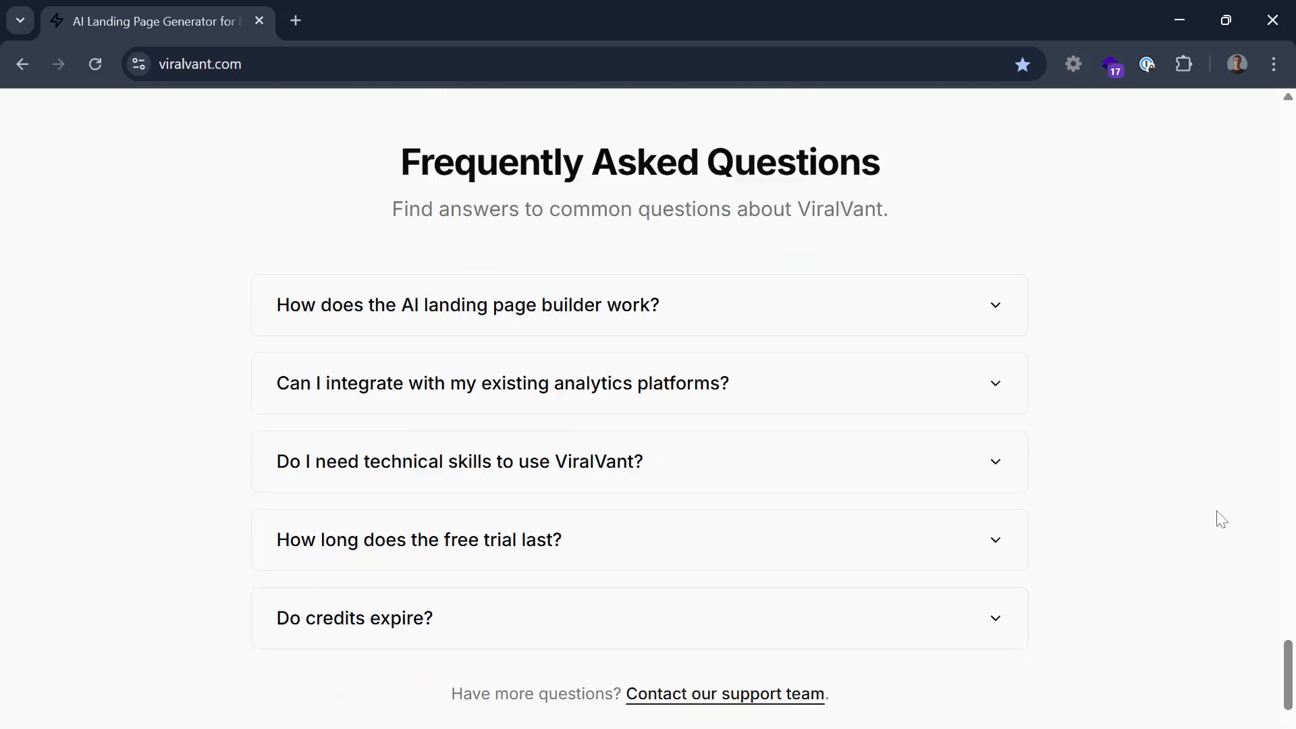
# Compare the live ViralVant website with the lp--002 landing page design in Figma
pyautogui.moveTo(1289, 702); pyautogui.dragTo(1287, 135)
pyautogui.hotkey('alt', 'Tab')
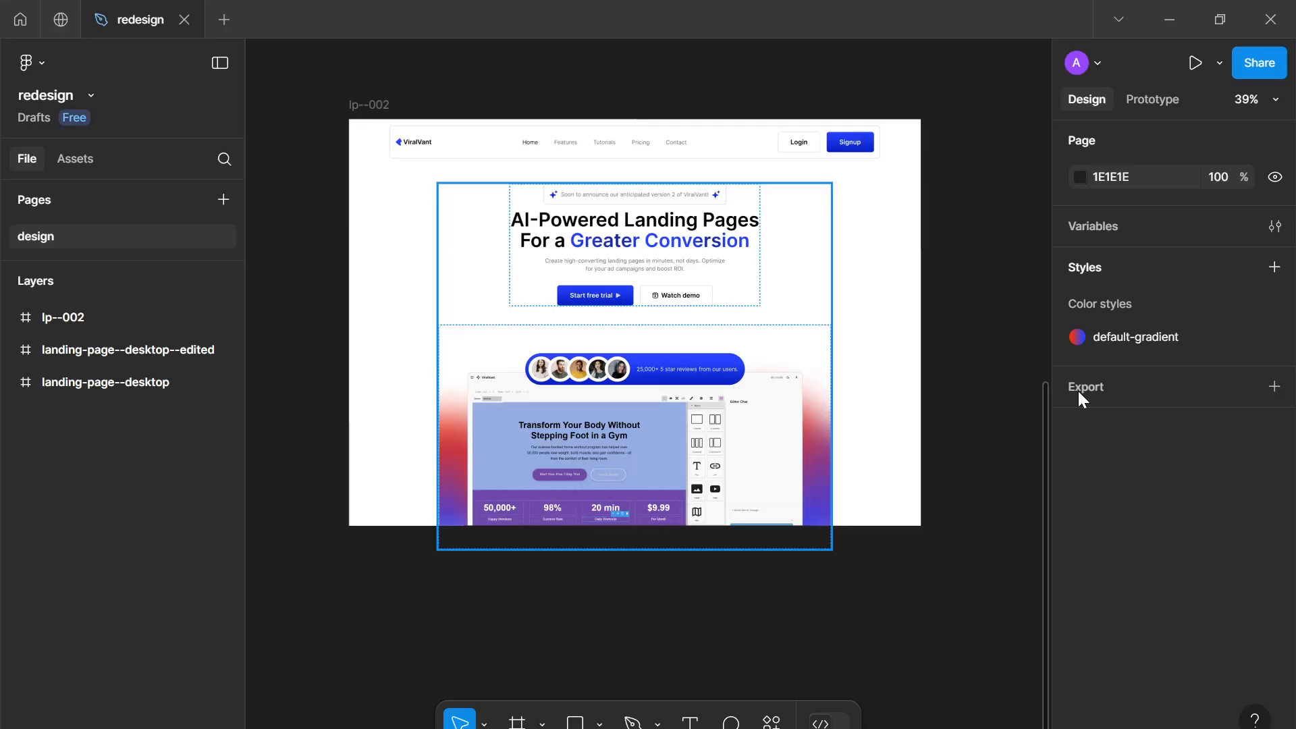
pyautogui.scroll(2, 758, 433)
pyautogui.moveTo(776, 433); pyautogui.dragTo(816, 451)
pyautogui.scroll(1, 816, 452)
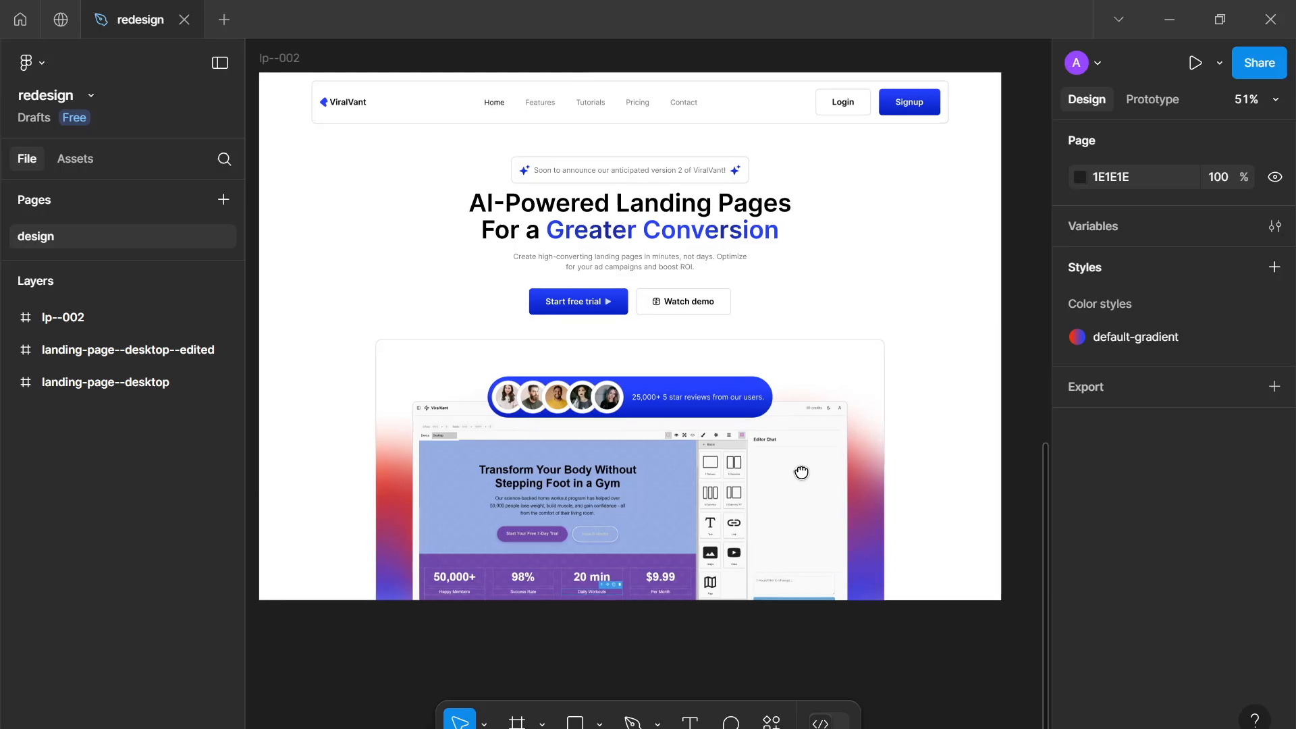
pyautogui.scroll(-3, 818, 456)
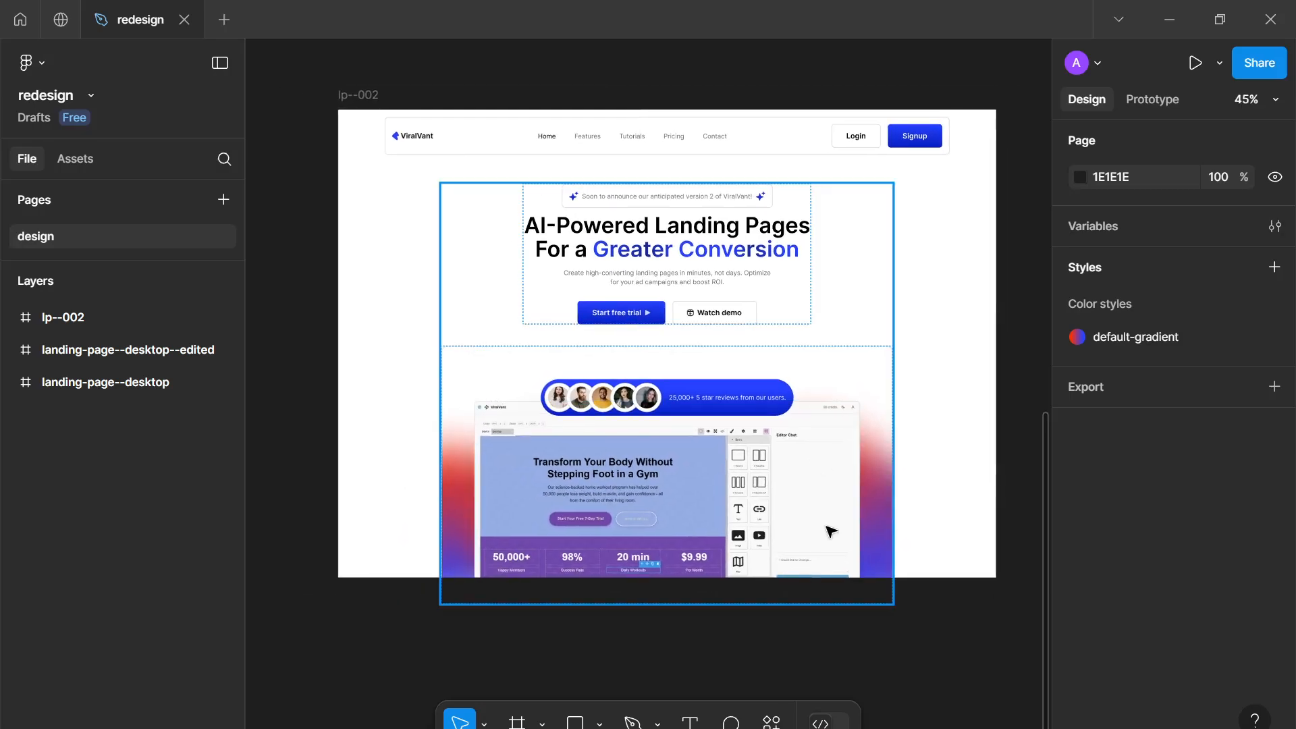
pyautogui.hotkey('alt', 'Tab')
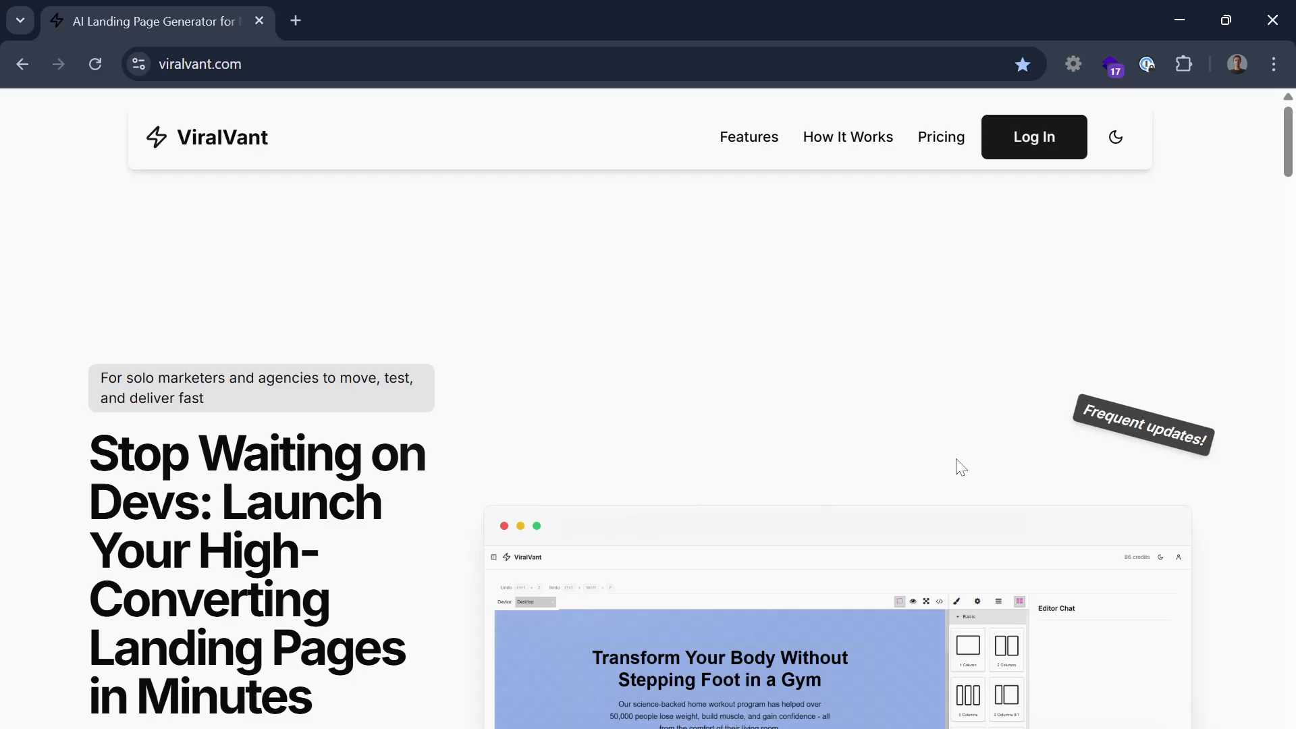
pyautogui.scroll(-5, 898, 487)
pyautogui.scroll(1, 899, 488)
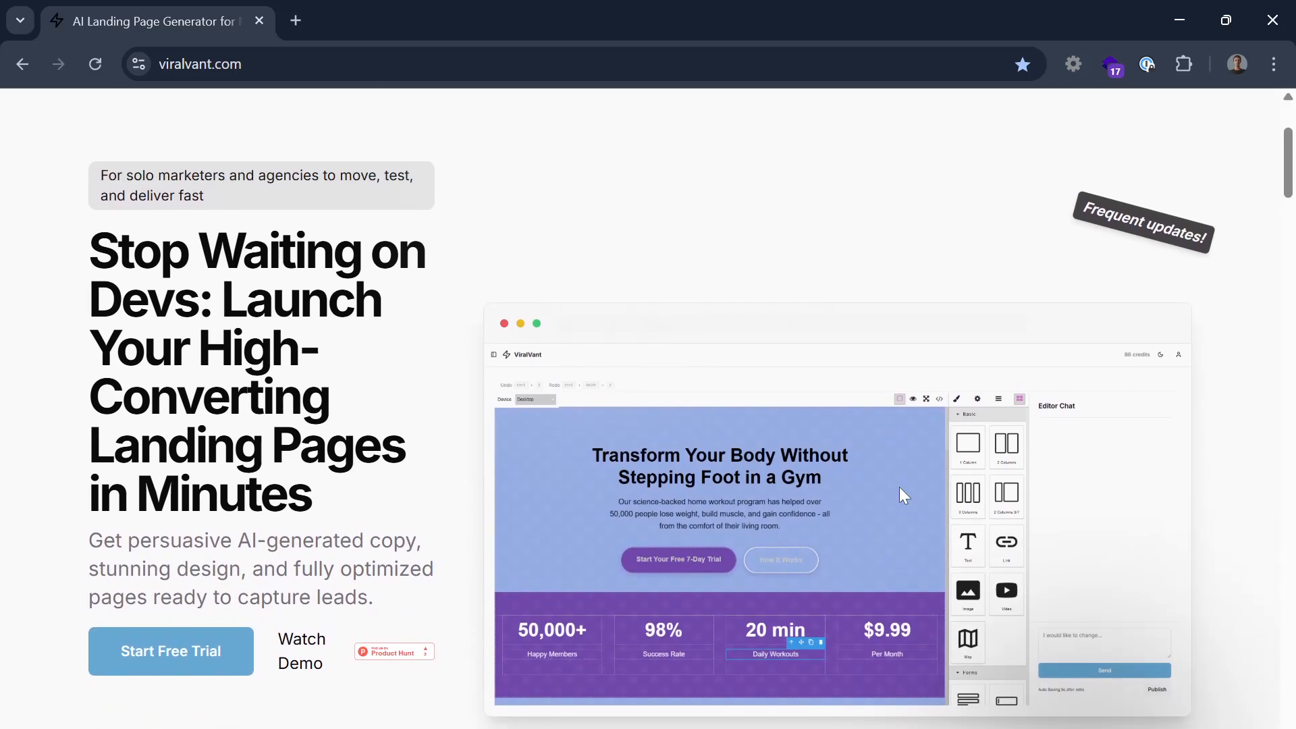
pyautogui.hotkey('alt', 'Tab')
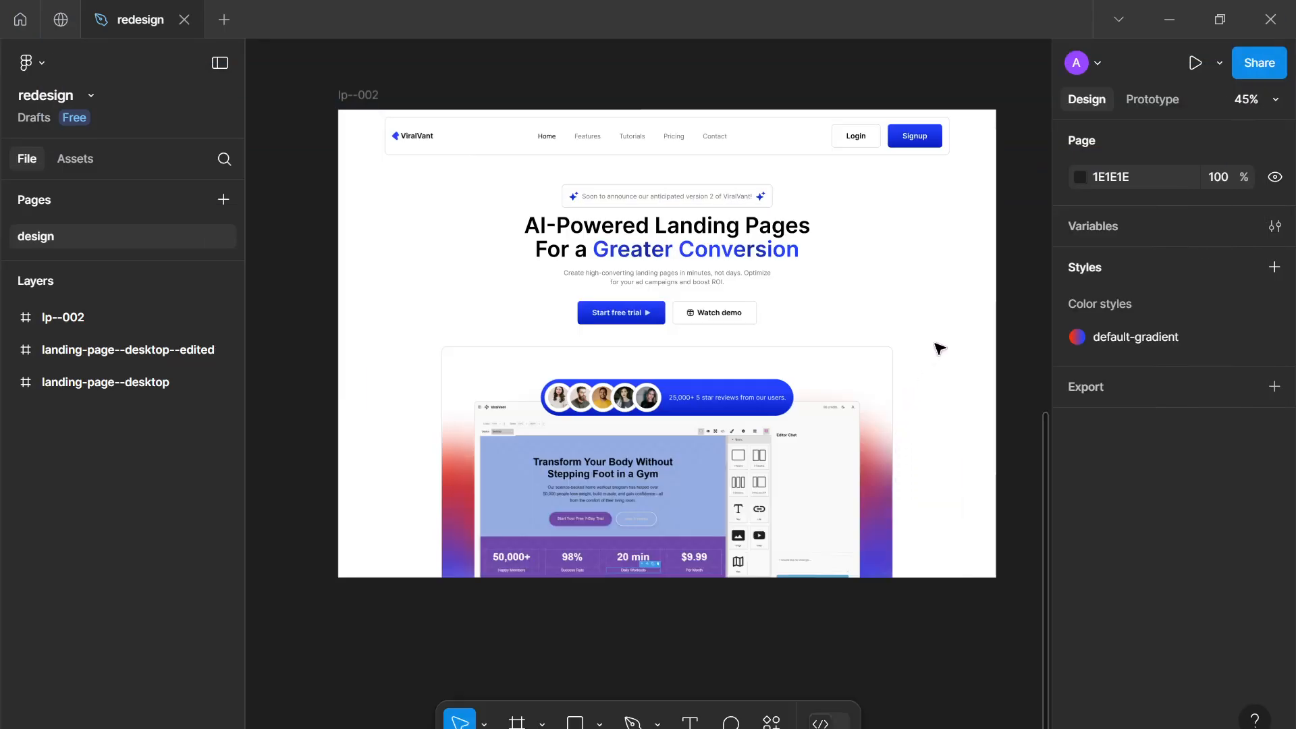
pyautogui.scroll(-1, 945, 385)
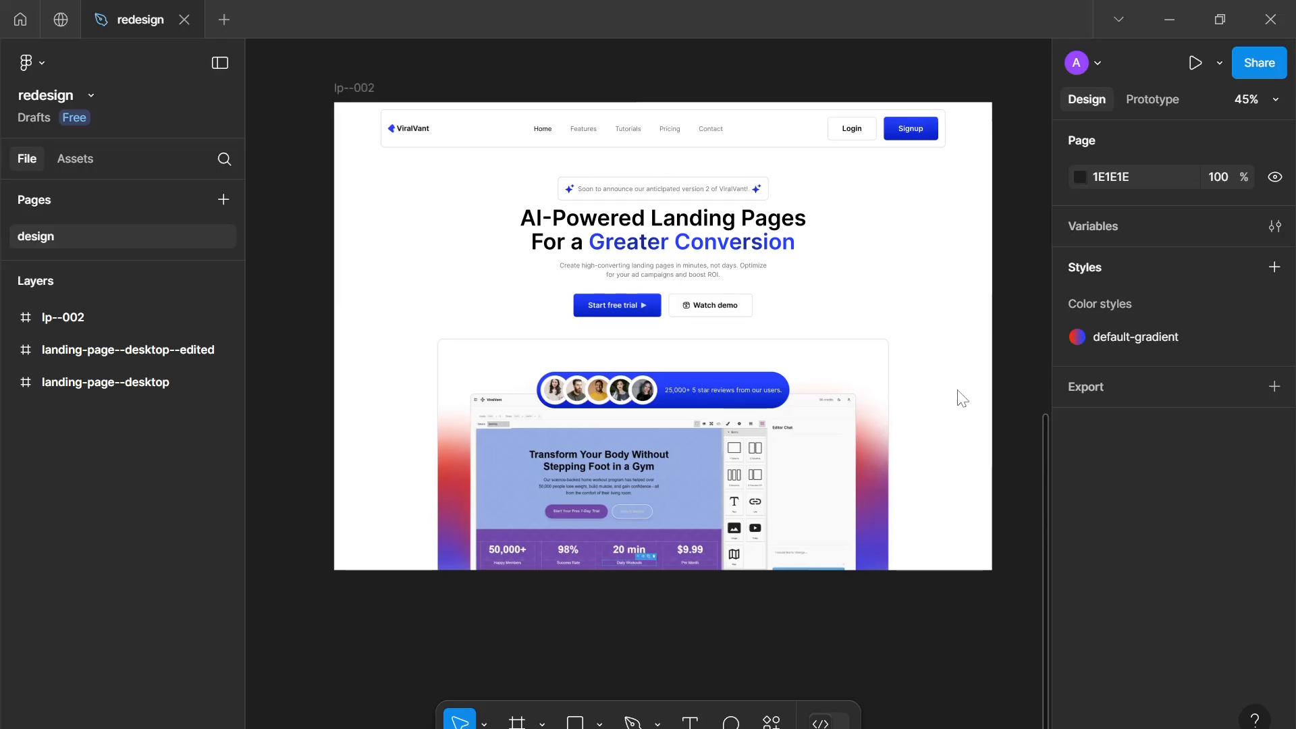
# Browse the website's "See it in action" section and surrounding content
pyautogui.hotkey('alt', 'Tab')
pyautogui.scroll(-10, 952, 422)
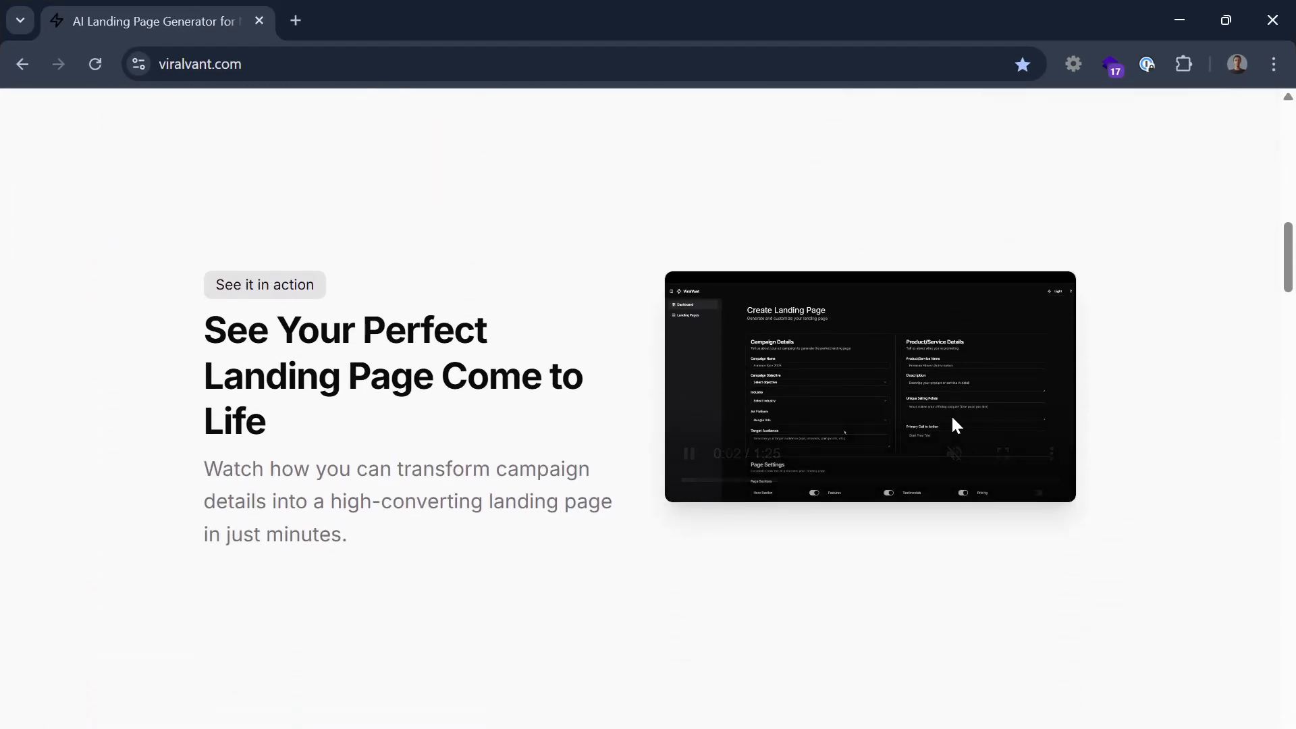
pyautogui.scroll(-1, 950, 416)
pyautogui.scroll(1, 950, 416)
pyautogui.scroll(-2, 923, 486)
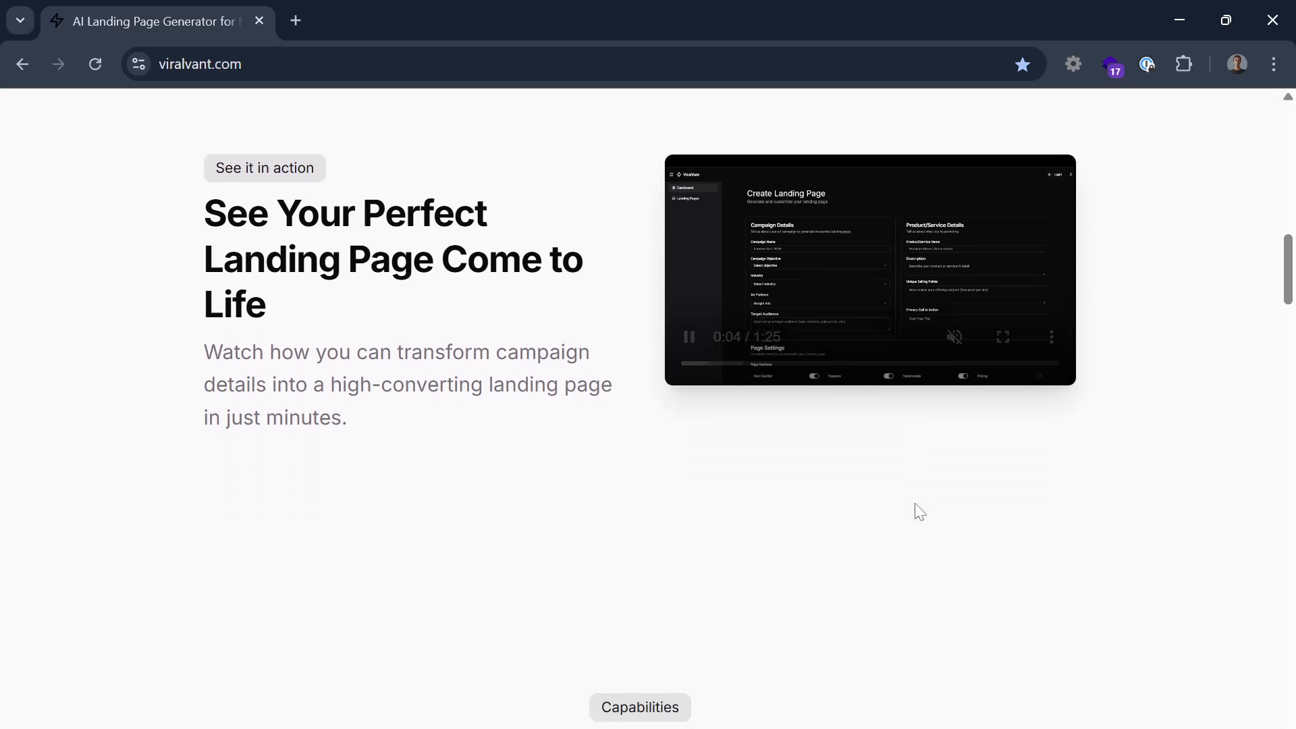
pyautogui.scroll(-10, 916, 505)
pyautogui.scroll(2, 915, 504)
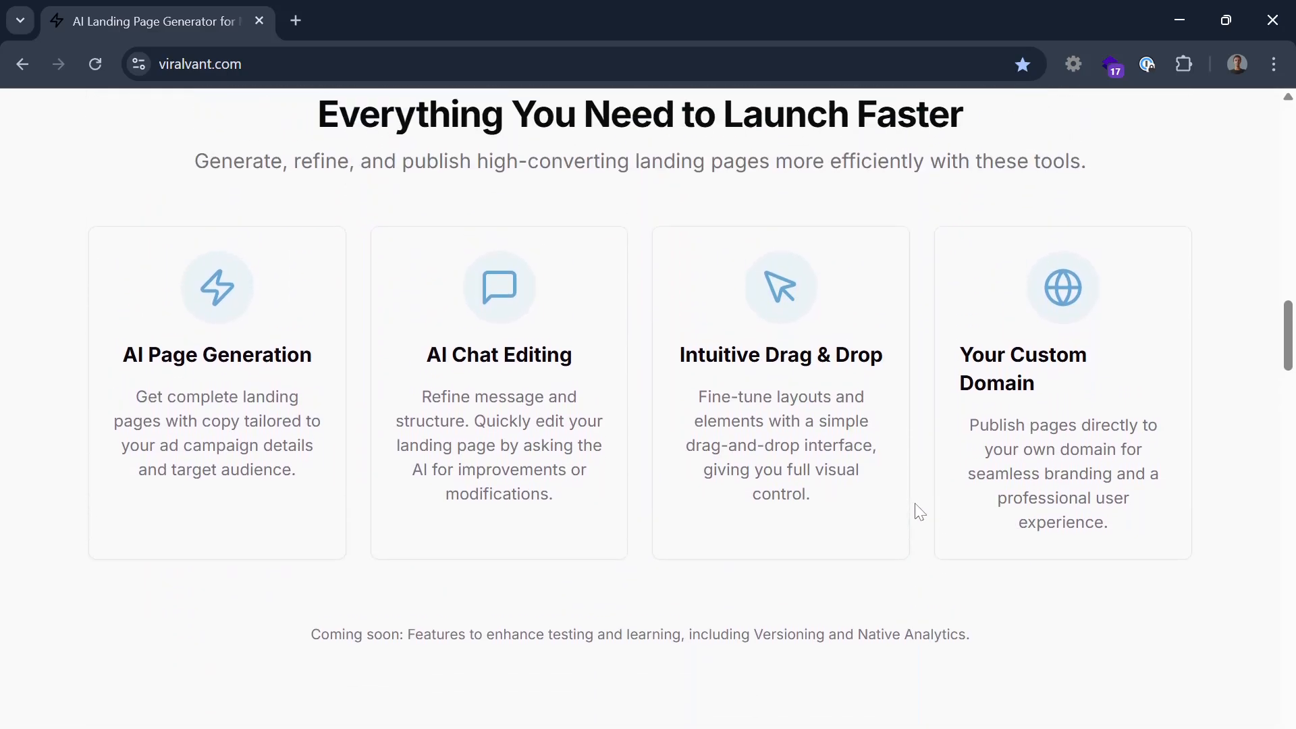
pyautogui.scroll(14, 919, 511)
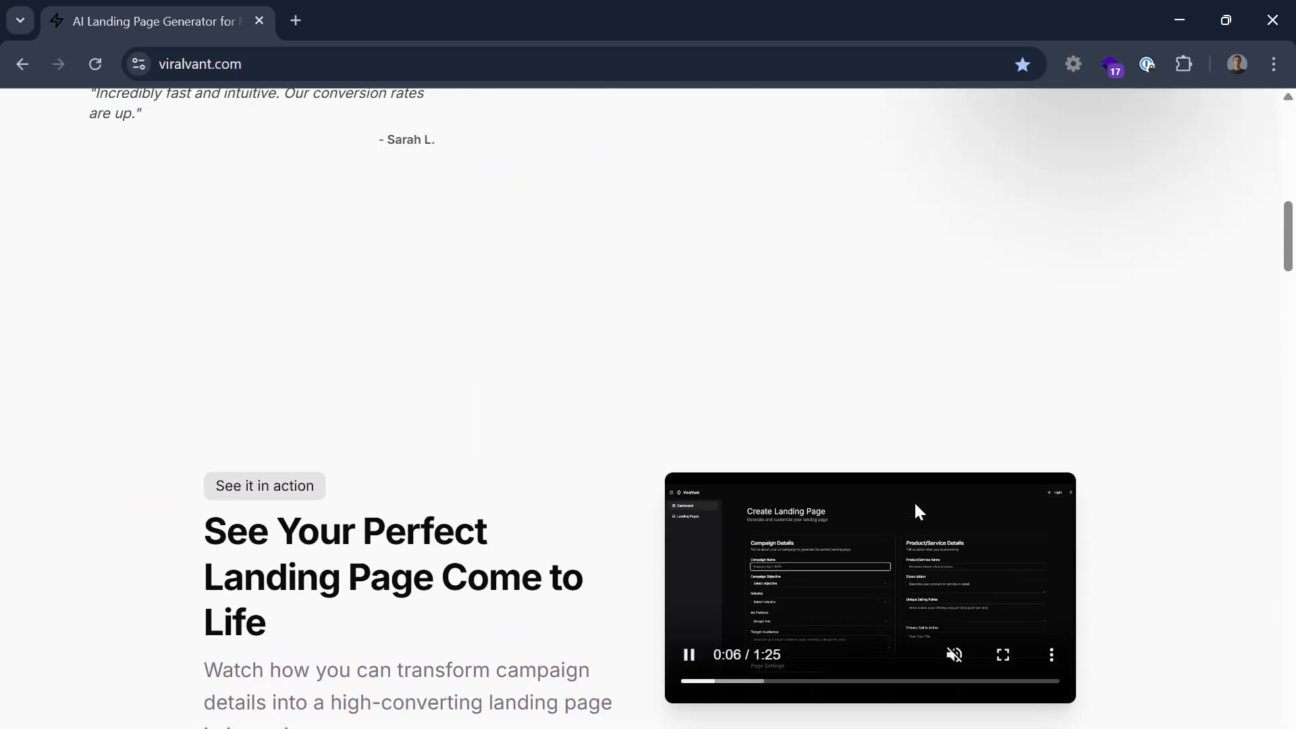
pyautogui.scroll(-3, 915, 506)
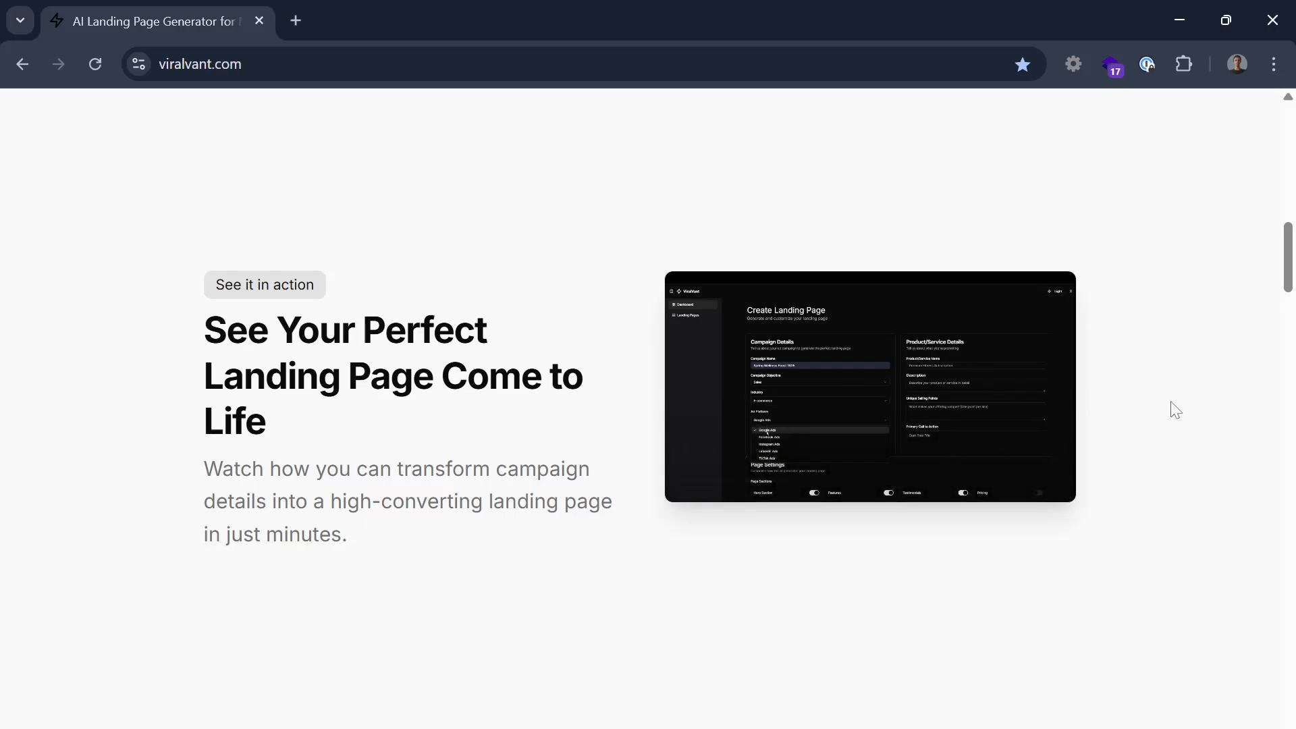
pyautogui.scroll(1, 1164, 407)
pyautogui.scroll(-1, 1164, 406)
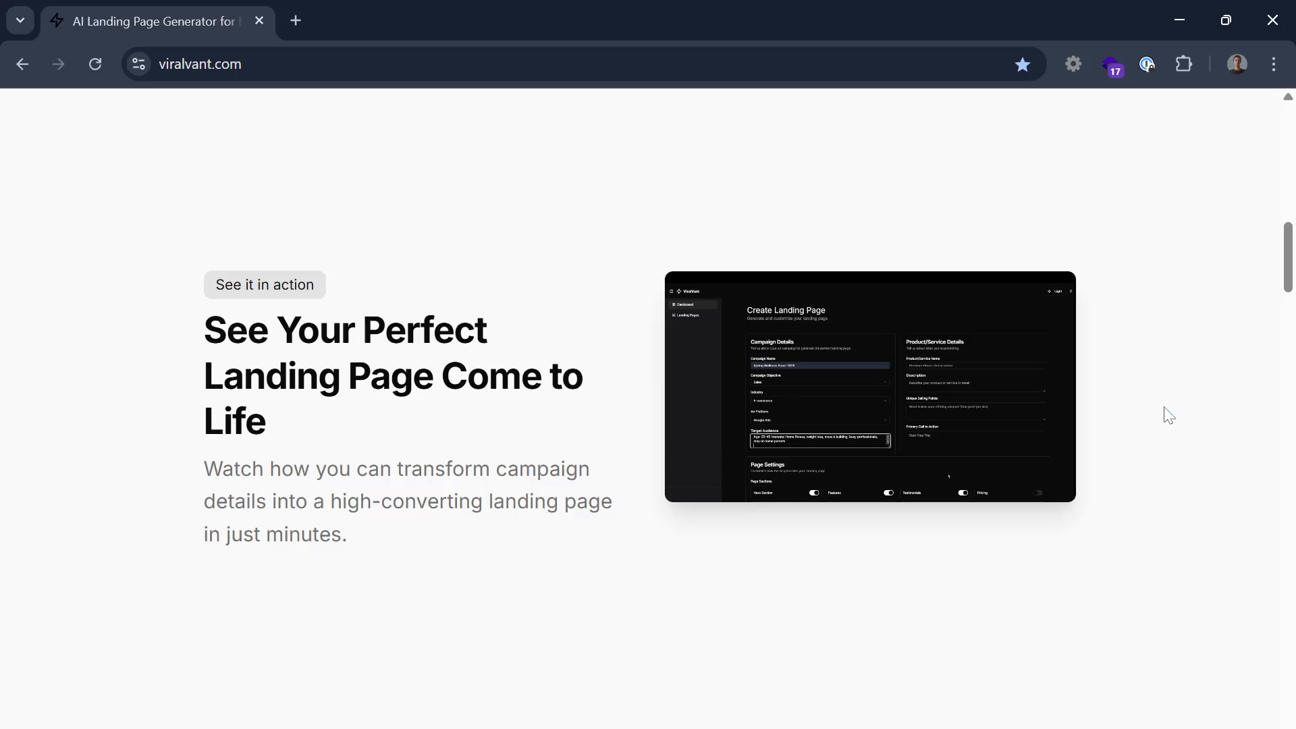
# Select the lp--002 frame and set its height to 2048
pyautogui.click(1241, 379)
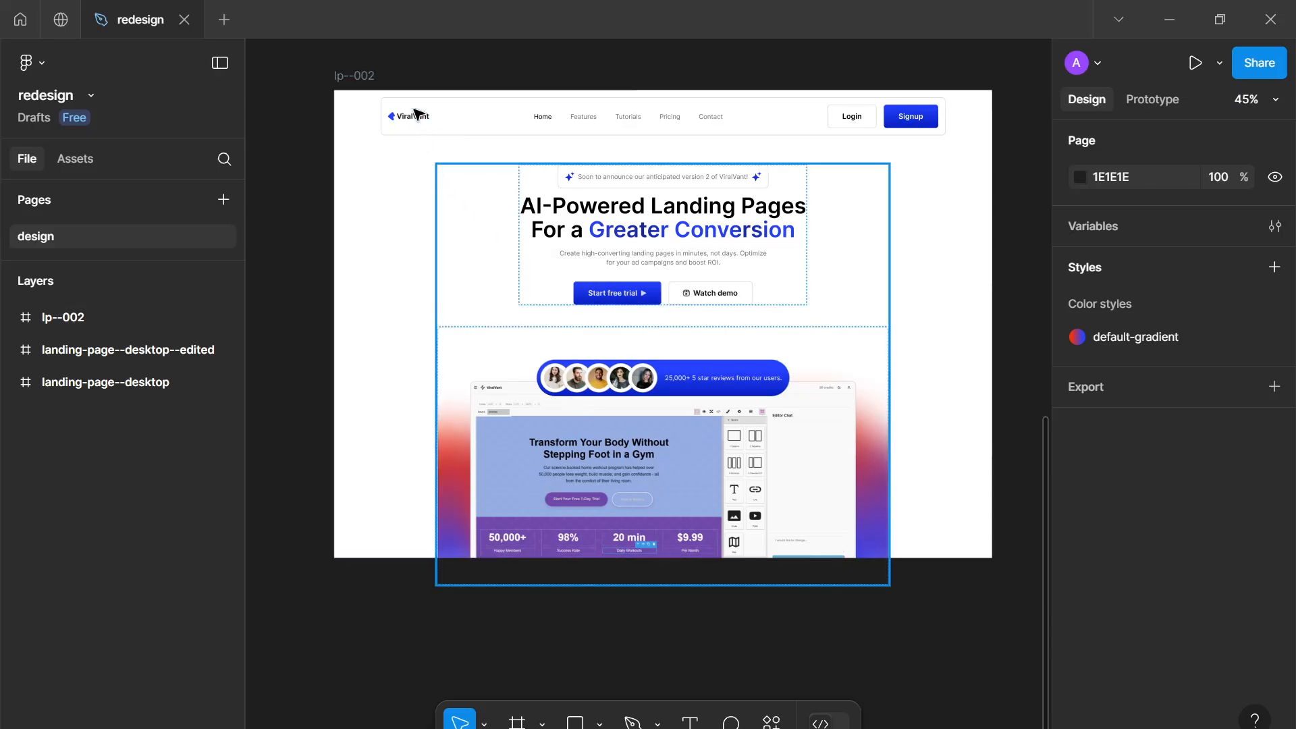
pyautogui.click(991, 418)
pyautogui.scroll(-2, 1167, 378)
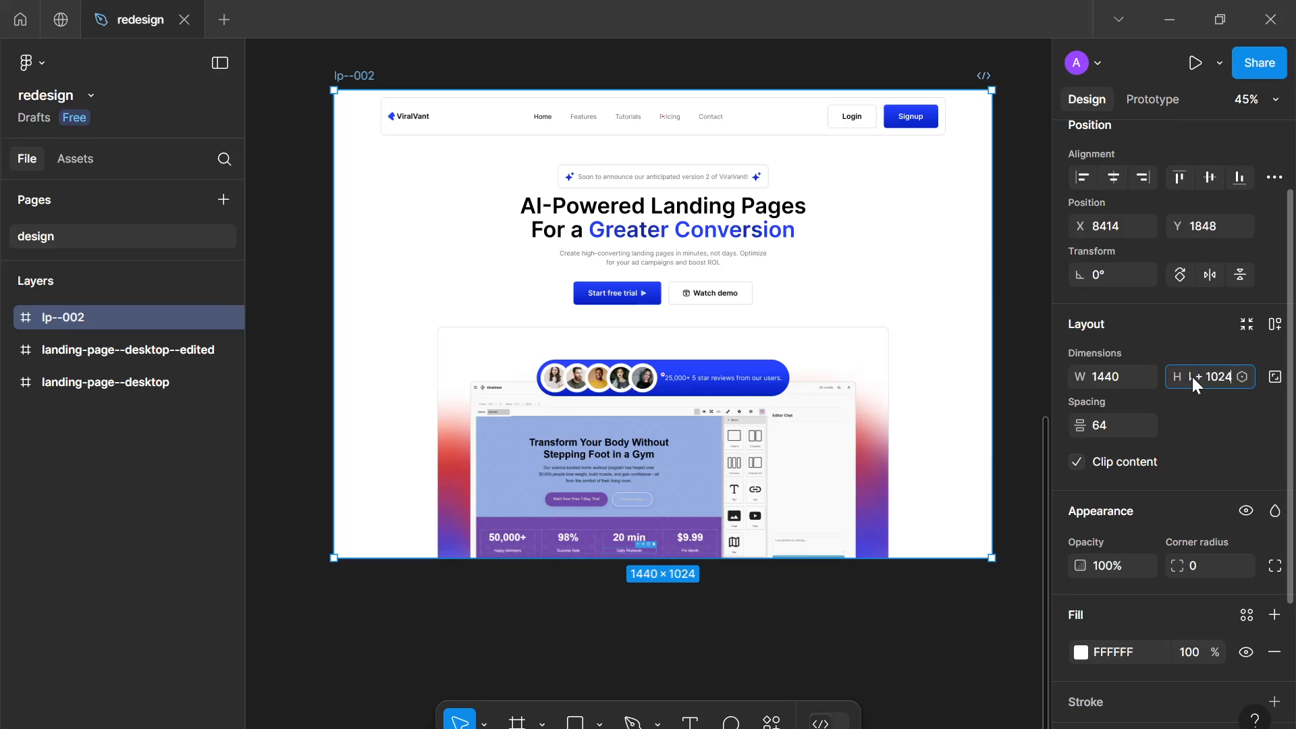
pyautogui.press('Return')
# Extend the lp--002 frame downward to a height of about 2553
pyautogui.scroll(-3, 871, 358)
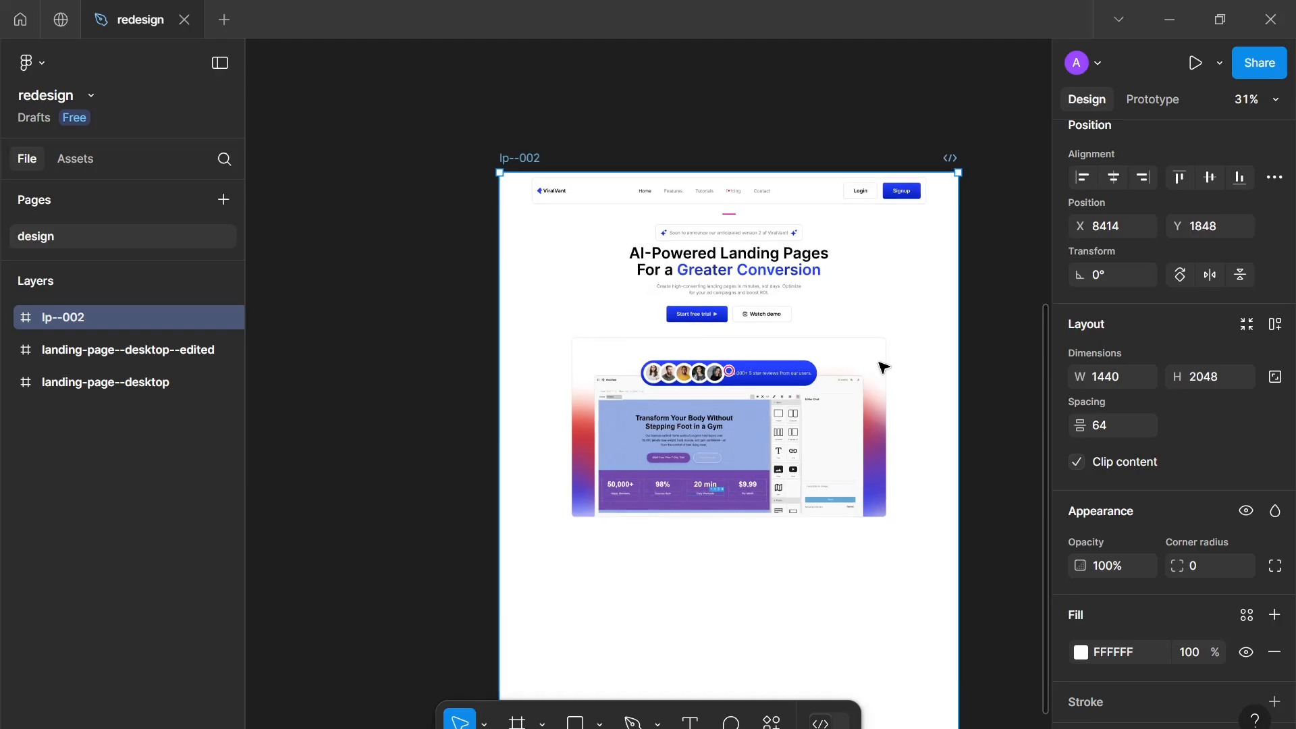
pyautogui.scroll(-5, 881, 368)
pyautogui.scroll(-1, 822, 358)
pyautogui.scroll(-2, 804, 289)
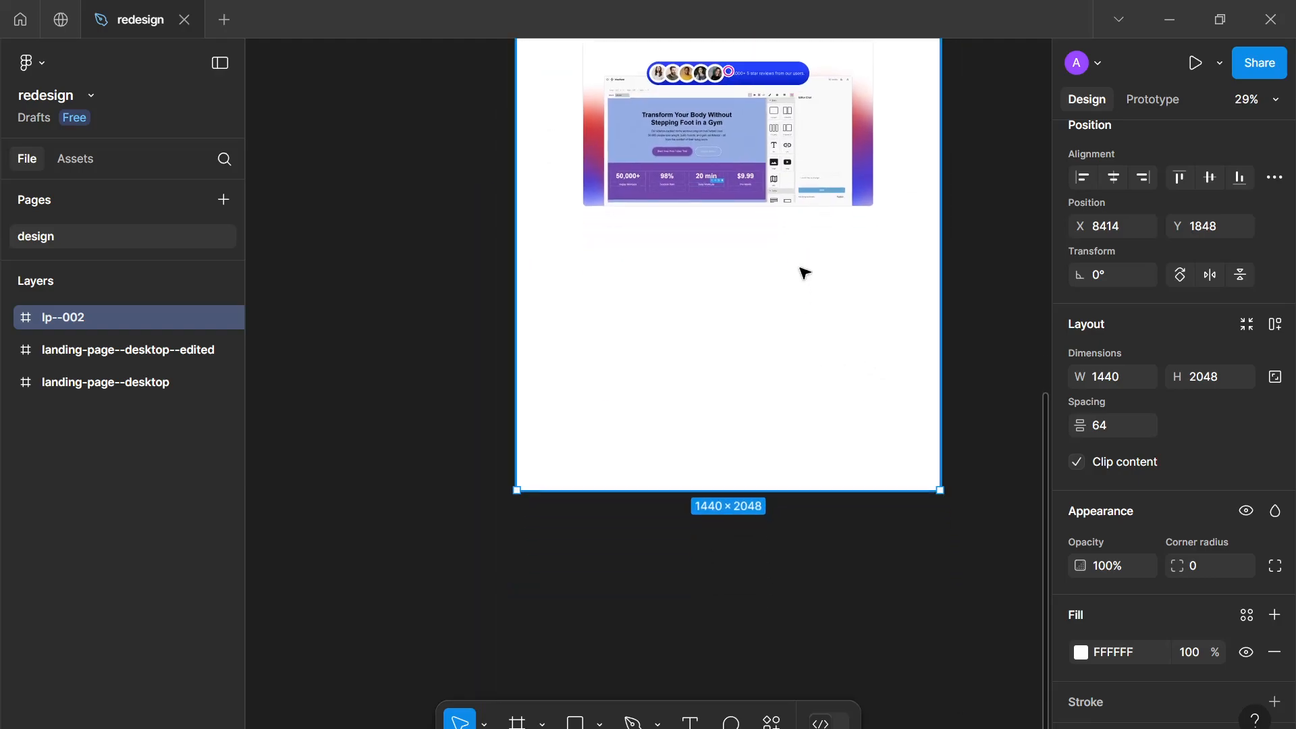
pyautogui.scroll(4, 804, 273)
pyautogui.scroll(-2, 672, 634)
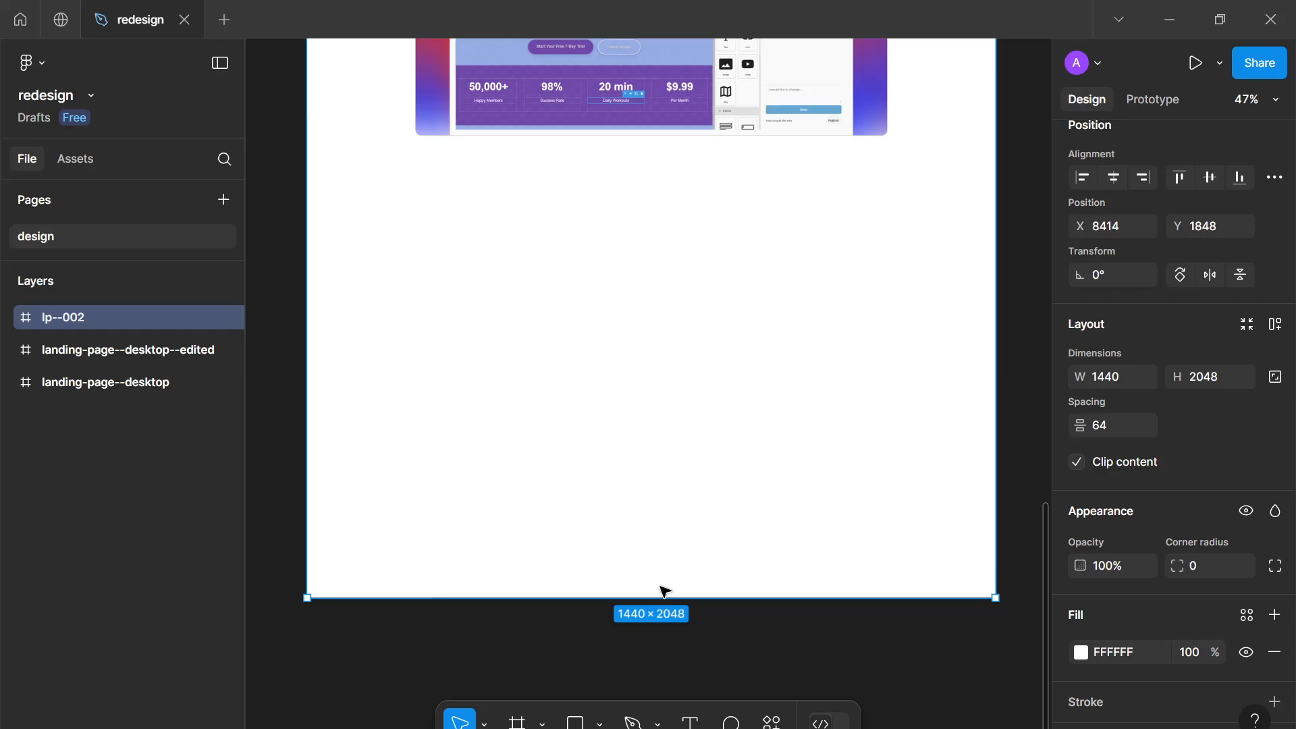
pyautogui.scroll(-6, 664, 597)
pyautogui.moveTo(619, 414); pyautogui.dragTo(621, 478)
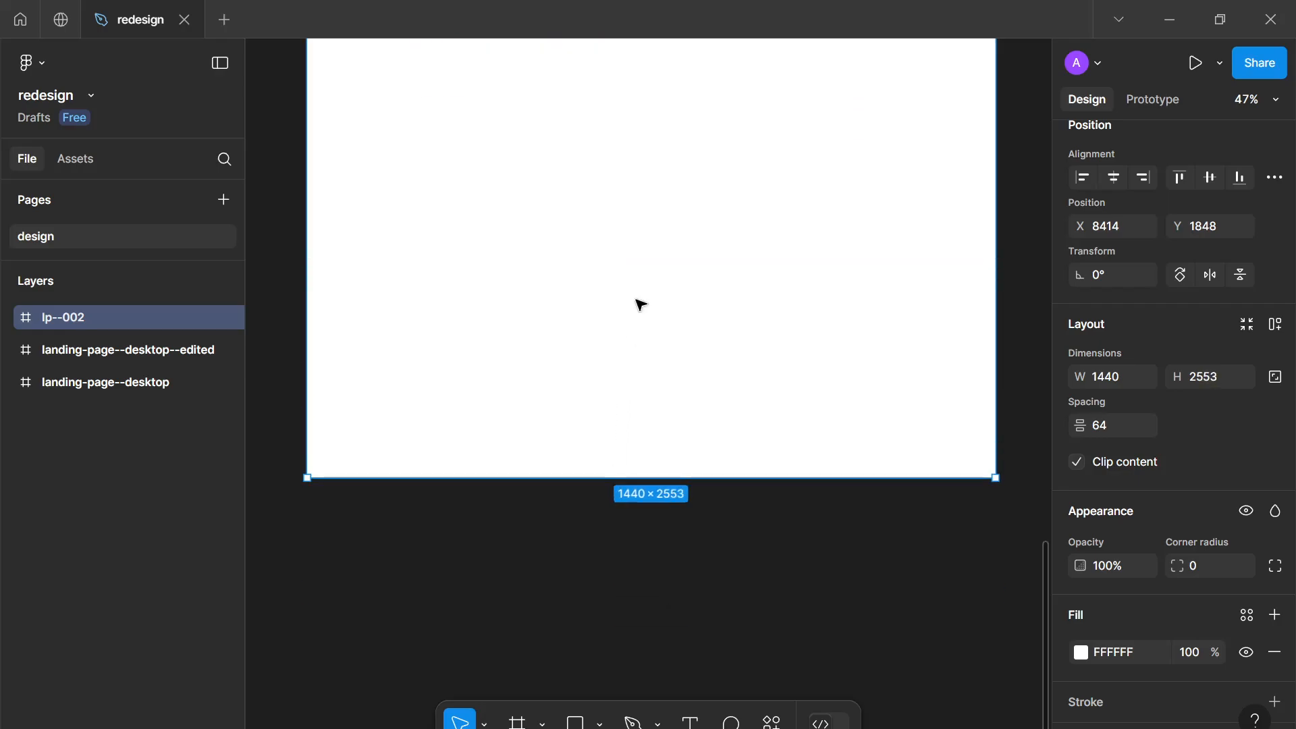
# Copy the "See Your Perfect Landing Page Come to Life" heading text from the website
pyautogui.click(637, 300)
pyautogui.scroll(9, 642, 259)
pyautogui.scroll(-4, 644, 260)
pyautogui.moveTo(648, 266); pyautogui.dragTo(650, 324)
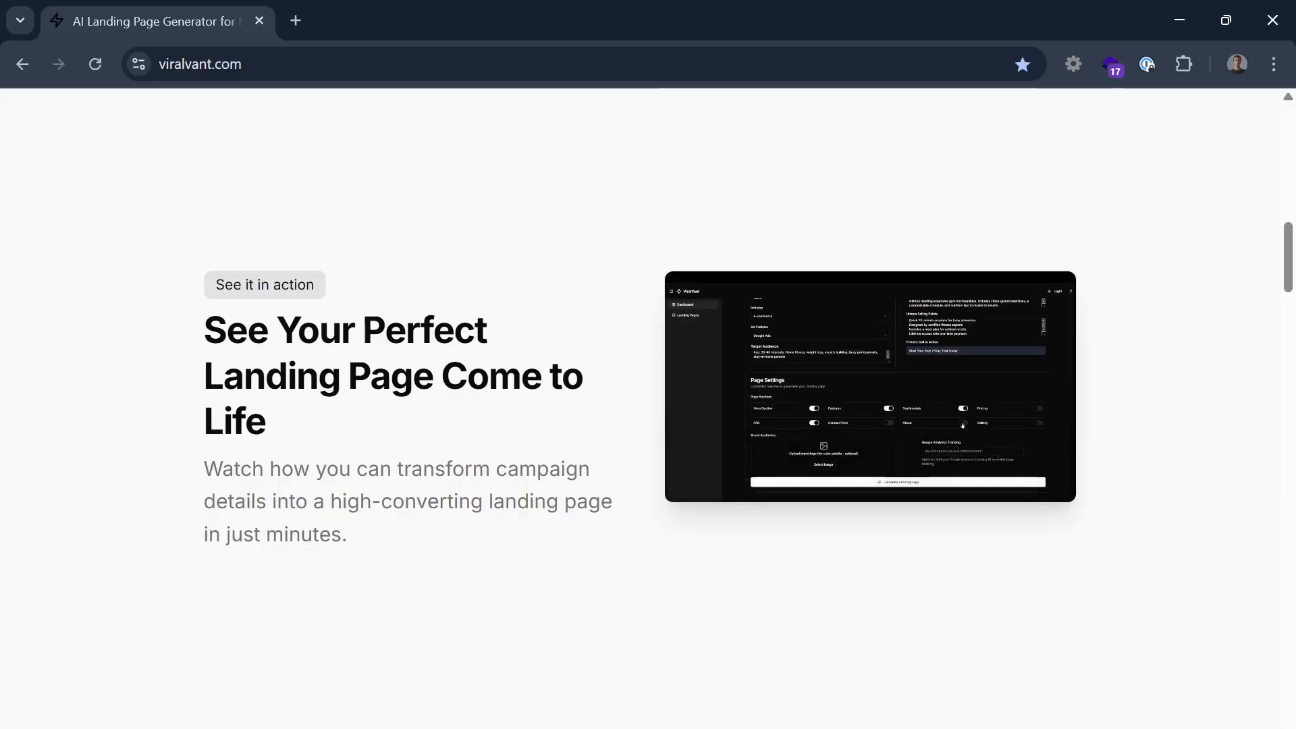
pyautogui.moveTo(203, 316); pyautogui.dragTo(387, 442)
pyautogui.hotkey('ctrl', 'c')
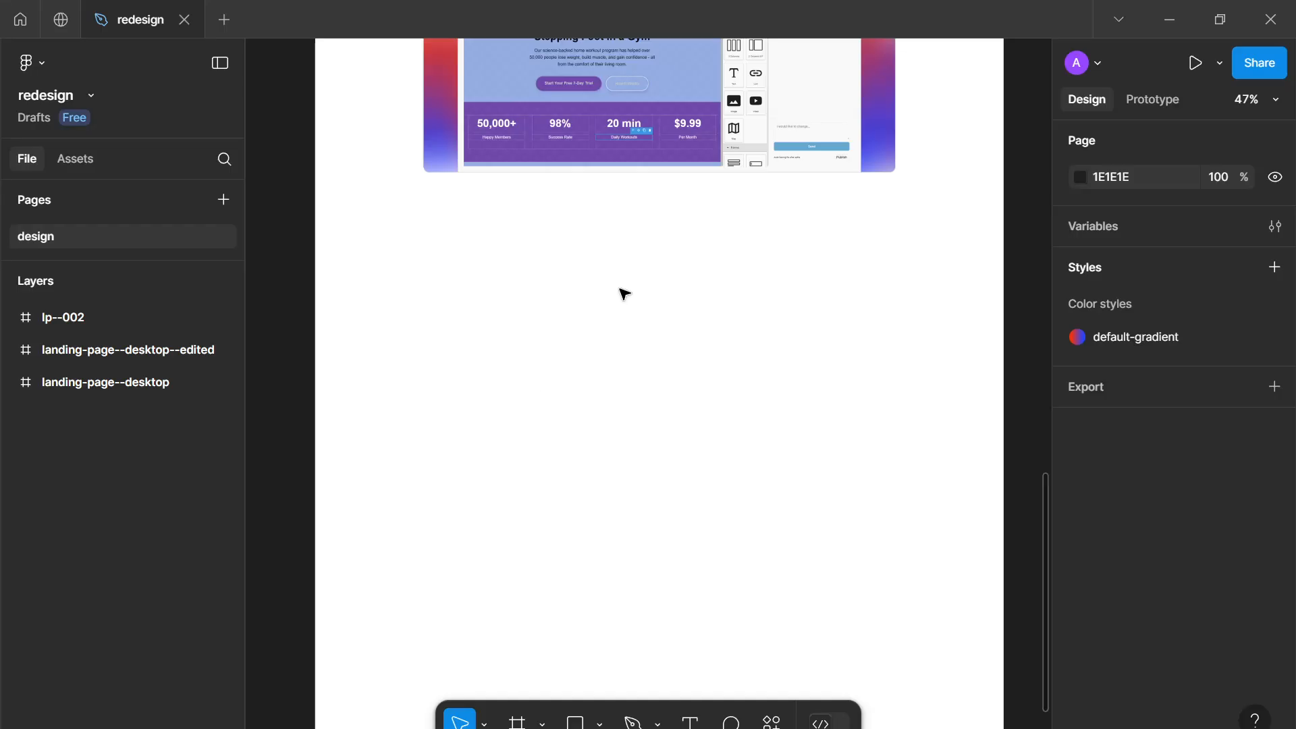
# Add a text layer below the hero section and paste the heading text into it
pyautogui.scroll(5, 622, 292)
pyautogui.scroll(4, 616, 240)
pyautogui.scroll(-1, 611, 284)
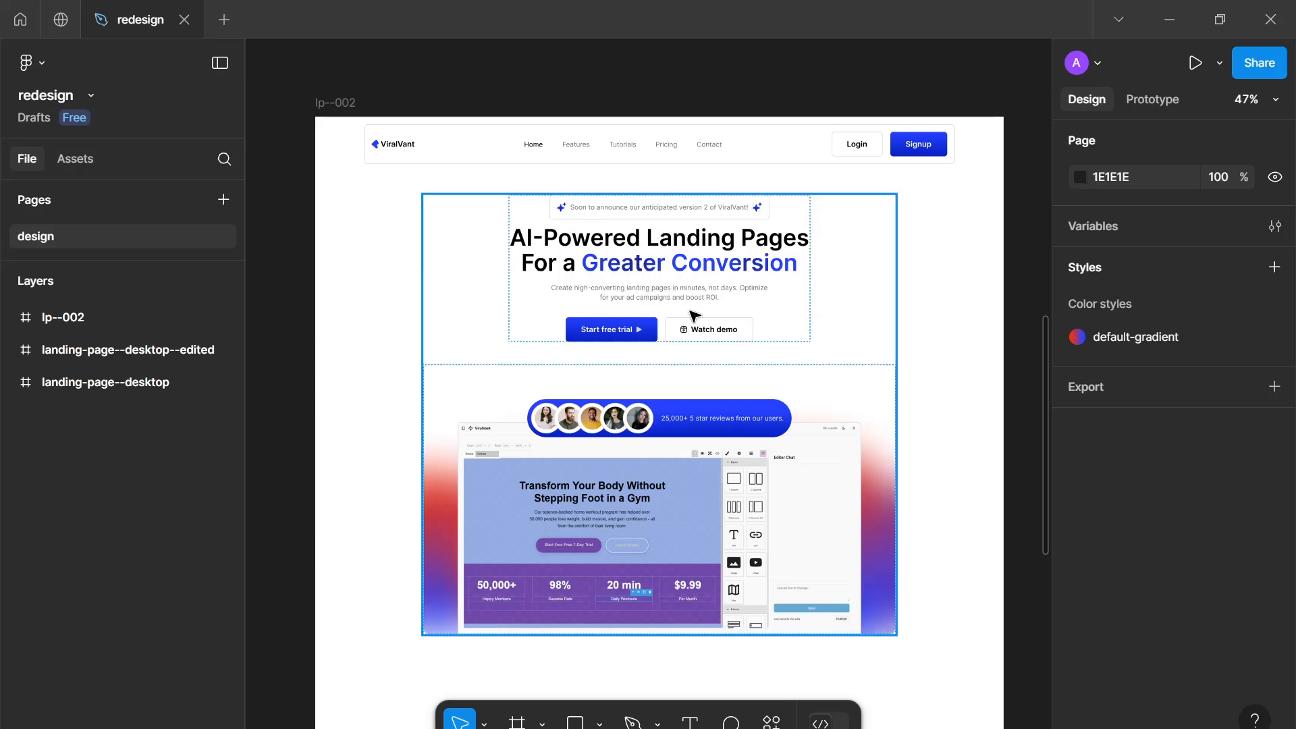
pyautogui.scroll(-3, 693, 315)
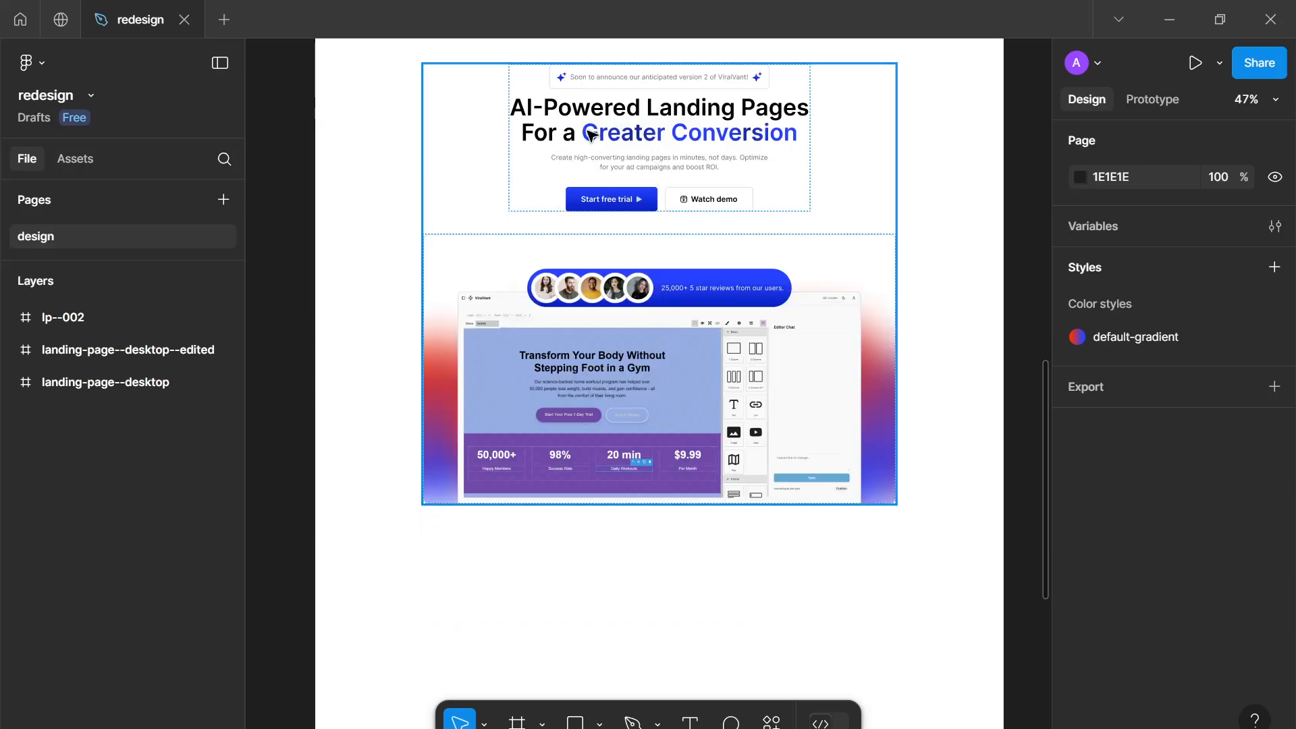
pyautogui.scroll(-2, 622, 381)
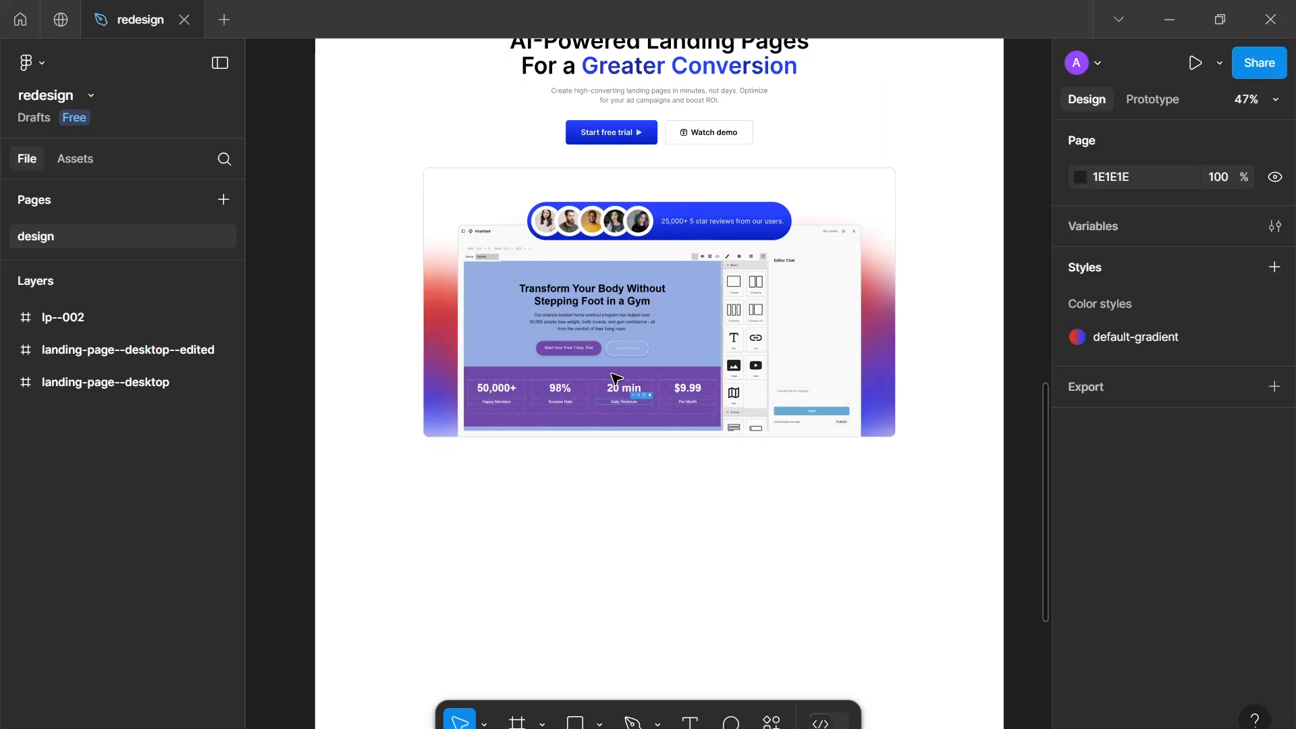
pyautogui.press('t')
pyautogui.click(522, 527)
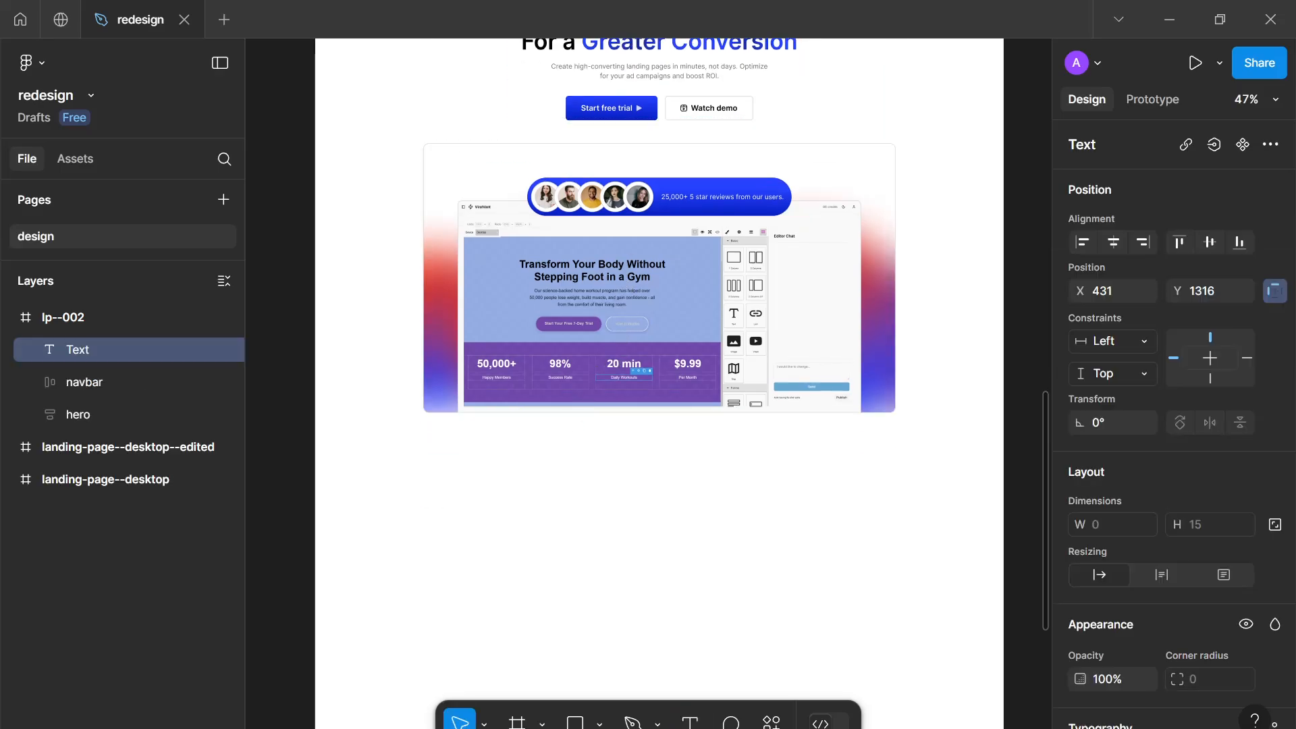
pyautogui.hotkey('ctrl', 'v')
pyautogui.press('Escape')
# Set the heading's font size to 48 and its weight to Semi Bold
pyautogui.scroll(-5, 1094, 617)
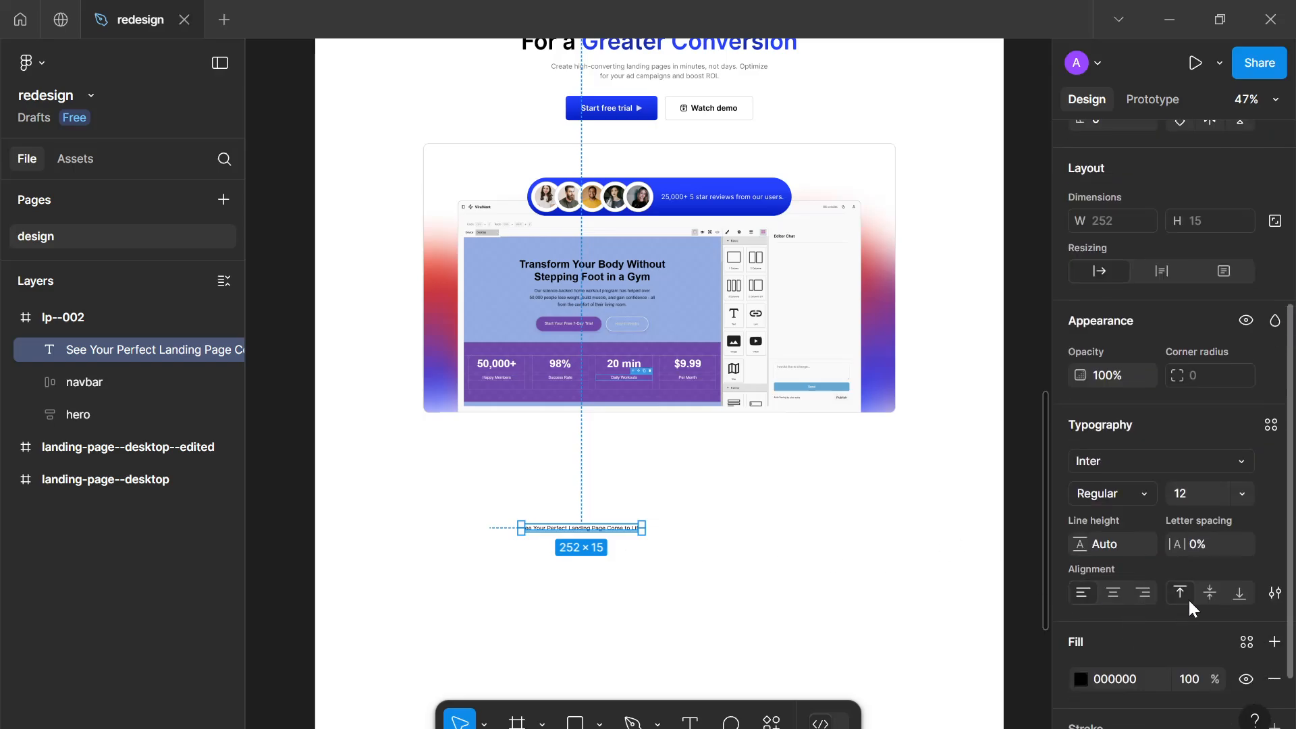
pyautogui.click(1209, 492)
pyautogui.write('48')
pyautogui.click(1112, 493)
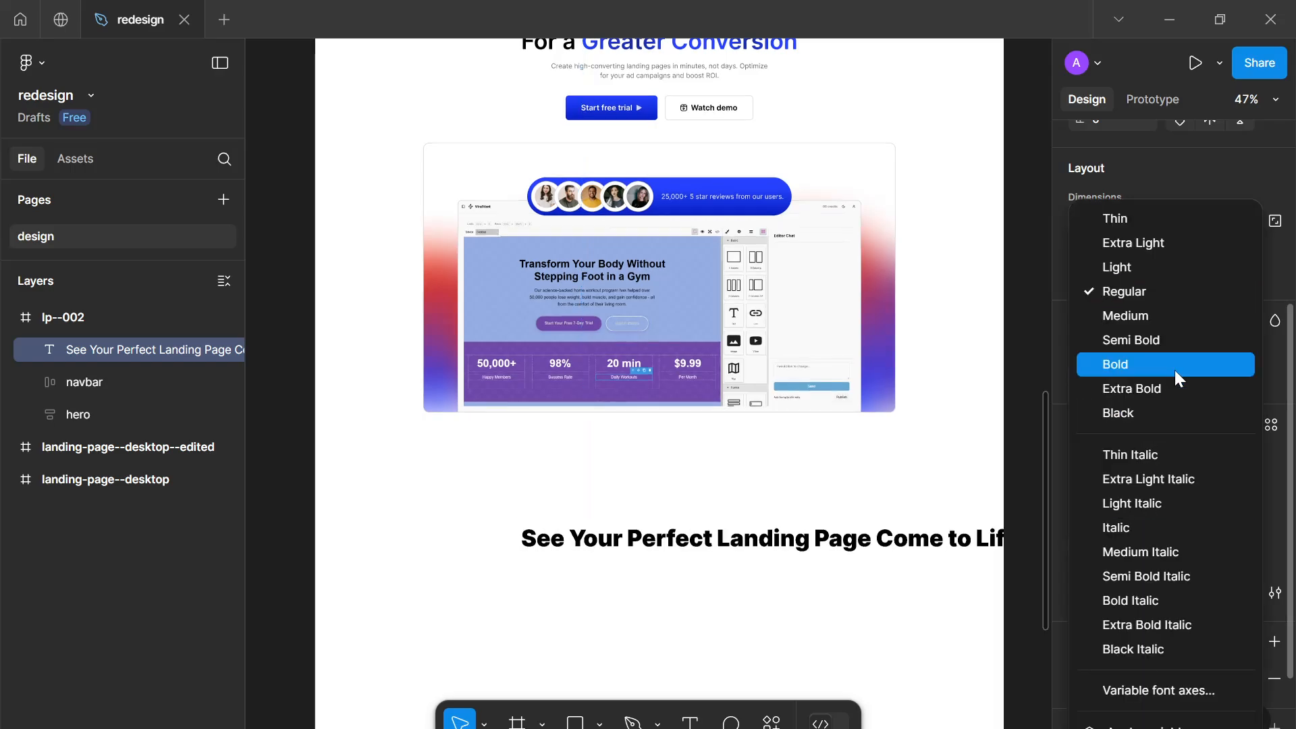
pyautogui.click(1174, 348)
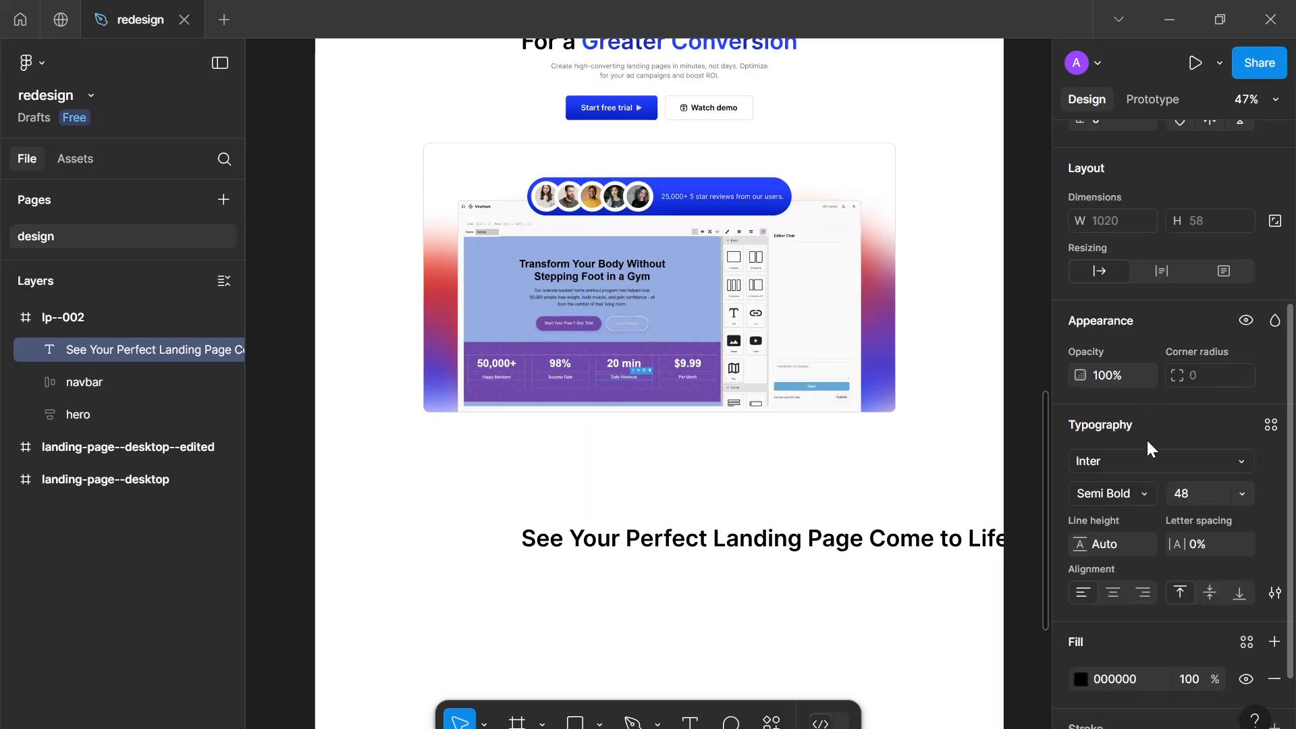
# Move the heading and narrow its text box to about 590 wide so it wraps onto two lines
pyautogui.scroll(-2, 1147, 459)
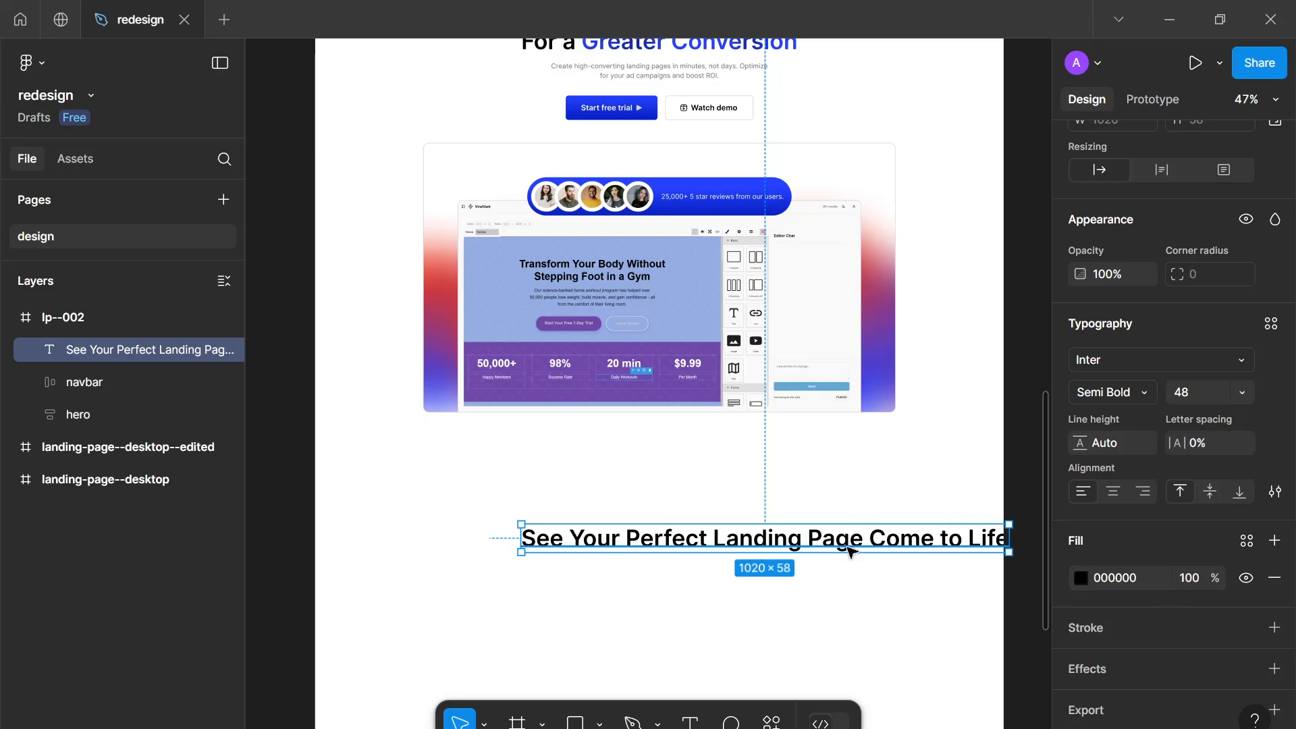
pyautogui.moveTo(848, 544); pyautogui.dragTo(769, 519)
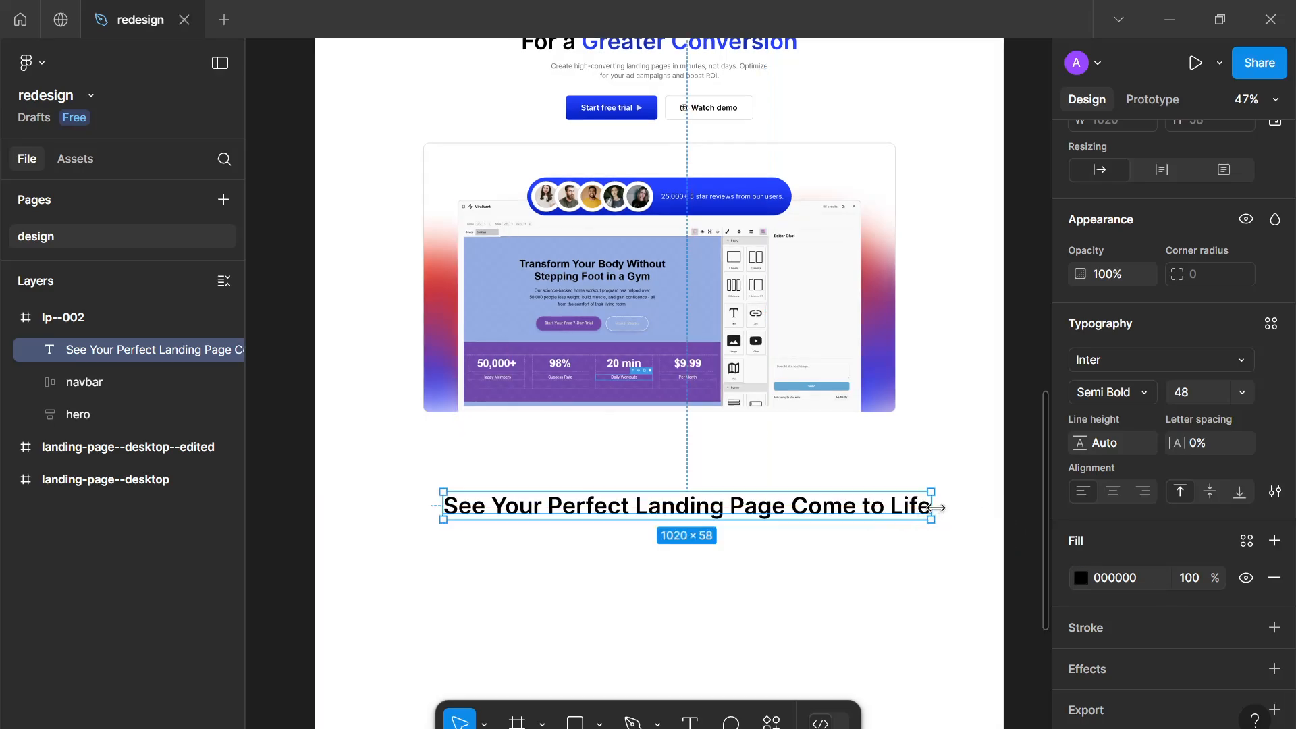
pyautogui.moveTo(852, 490); pyautogui.dragTo(726, 502)
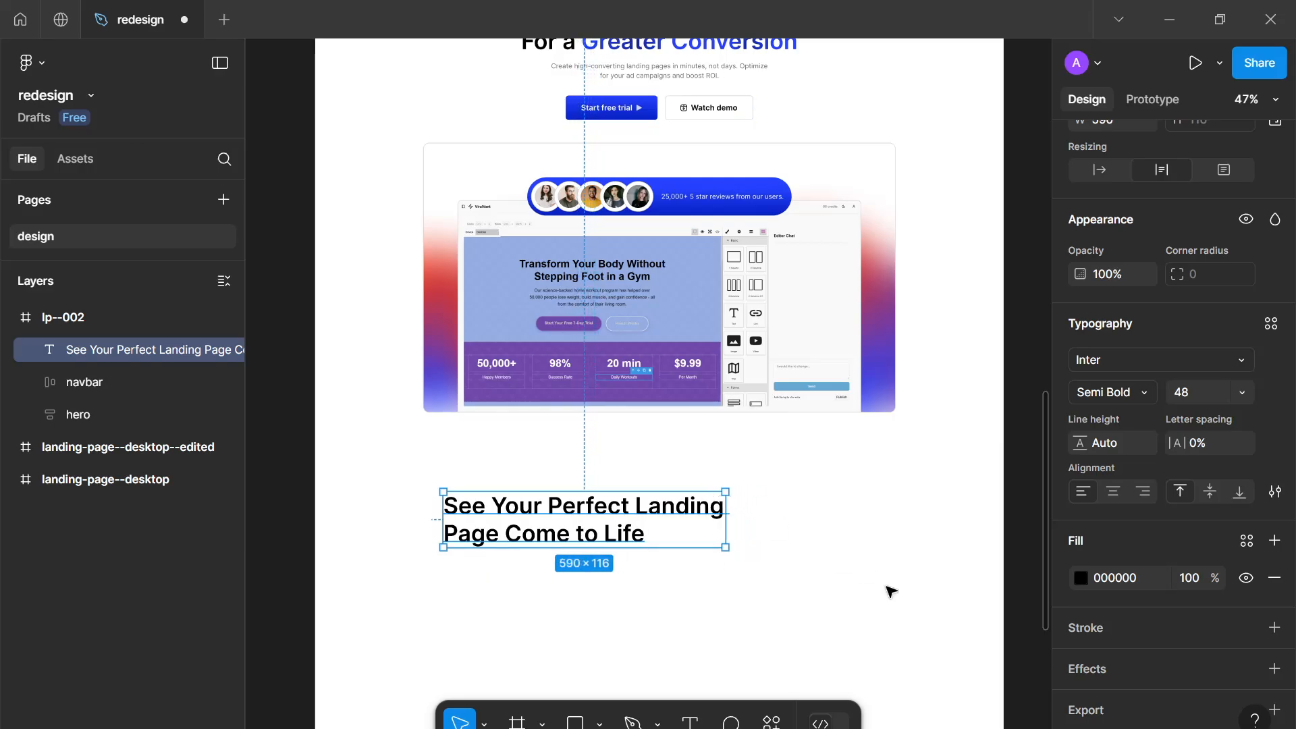
# Center-align the heading text and move it to the middle of the frame
pyautogui.click(1105, 497)
pyautogui.moveTo(592, 519); pyautogui.dragTo(673, 500)
# Inspect the typography settings of the hero section's headline text
pyautogui.scroll(3, 681, 374)
pyautogui.click(607, 154)
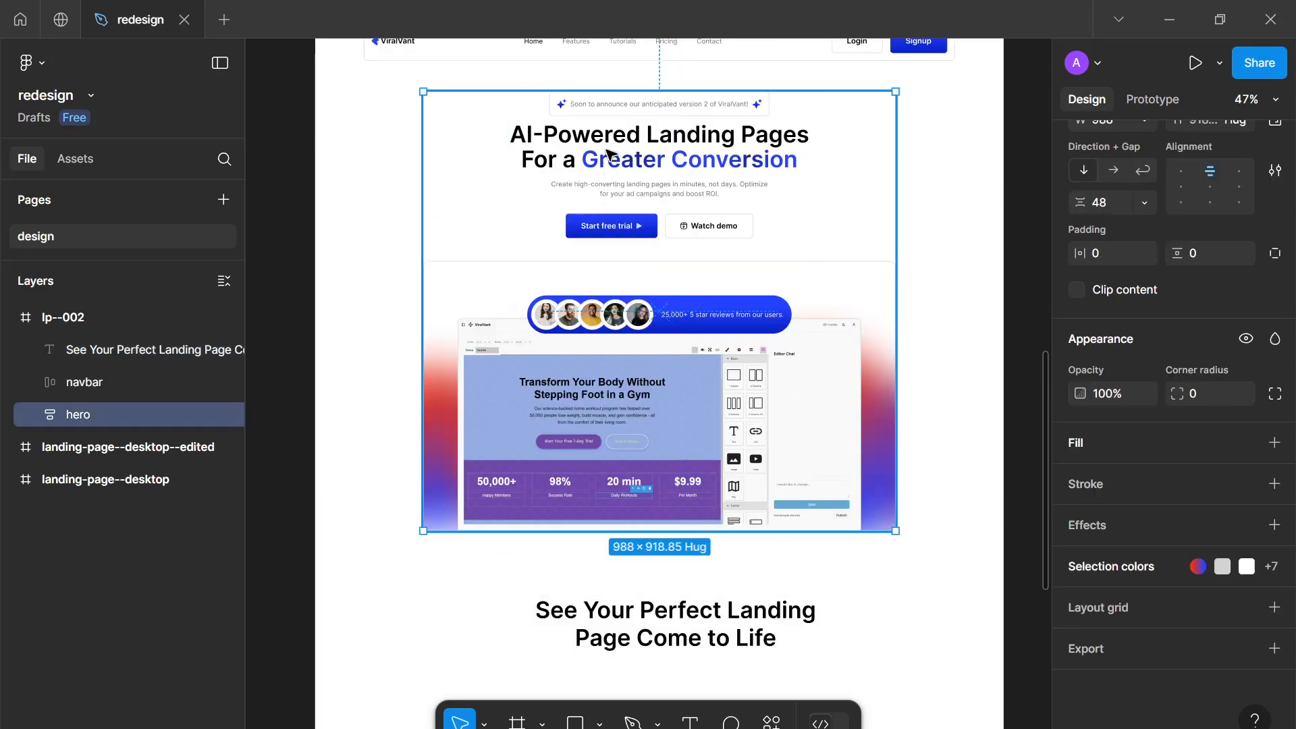
pyautogui.tripleClick(608, 154)
pyautogui.click(607, 154)
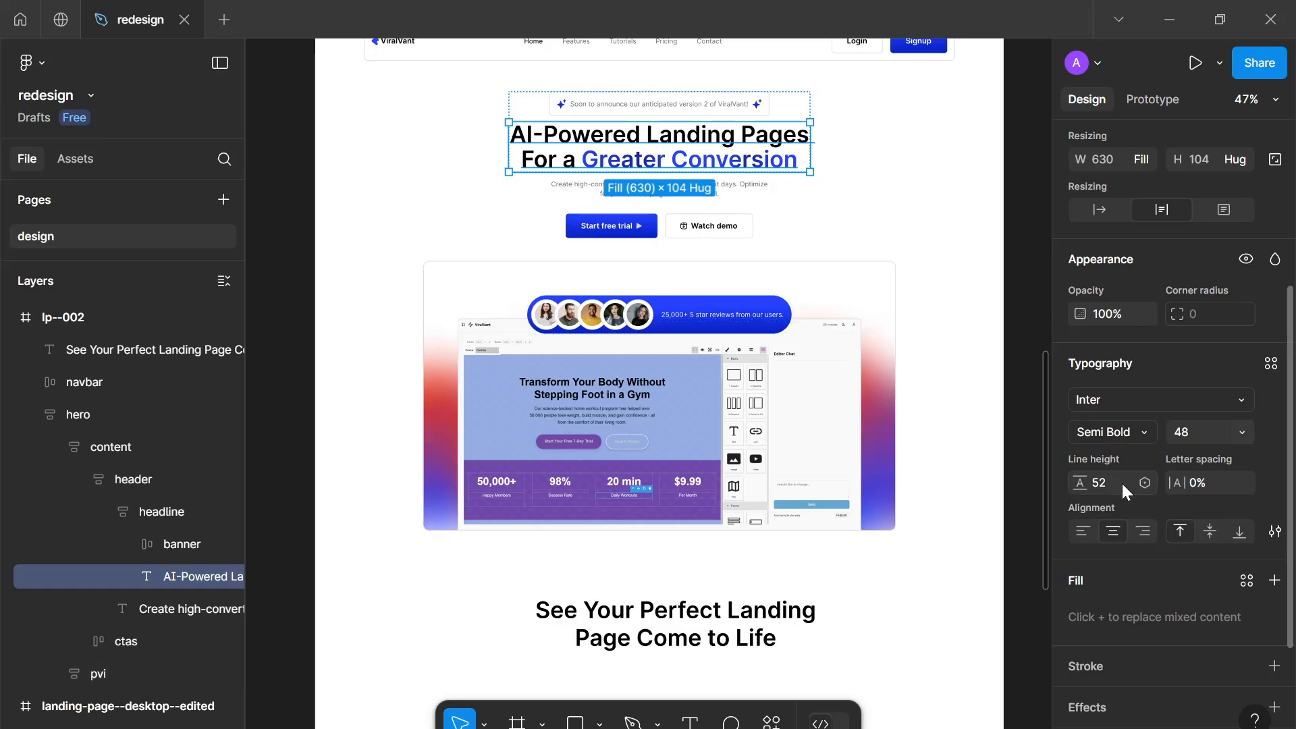
pyautogui.click(708, 625)
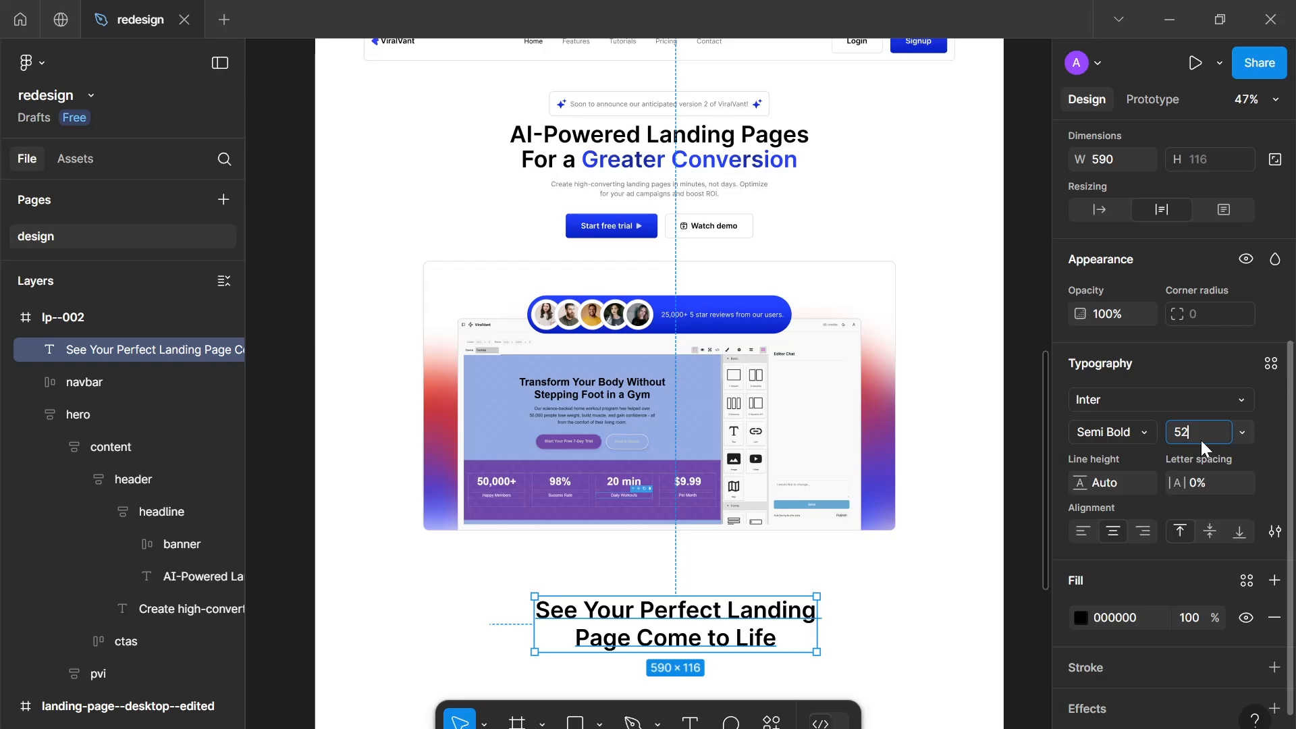
pyautogui.press('Return')
pyautogui.scroll(-2, 623, 617)
pyautogui.moveTo(619, 636); pyautogui.dragTo(650, 455)
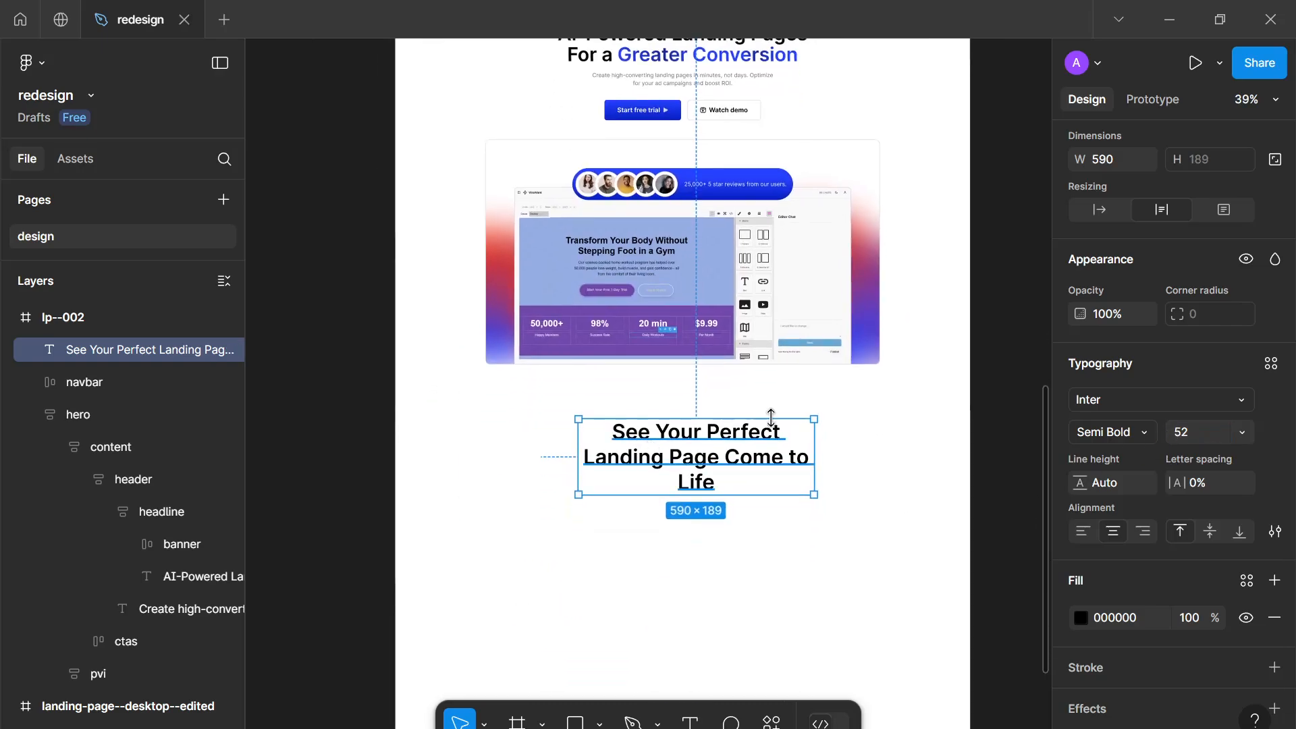
pyautogui.hotkey('ctrl', 'z')
# Set the new heading's line height to 52
pyautogui.click(1103, 483)
pyautogui.write('52')
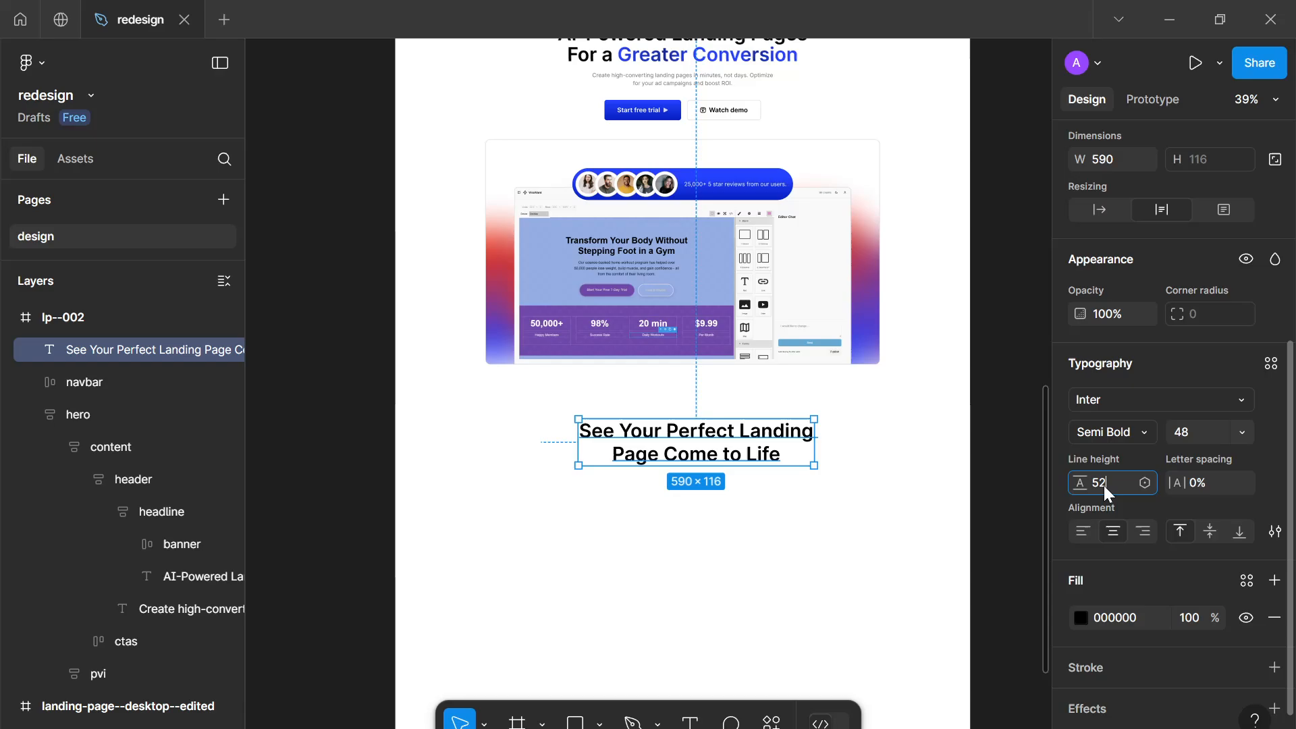
pyautogui.press('Return')
pyautogui.scroll(5, 798, 448)
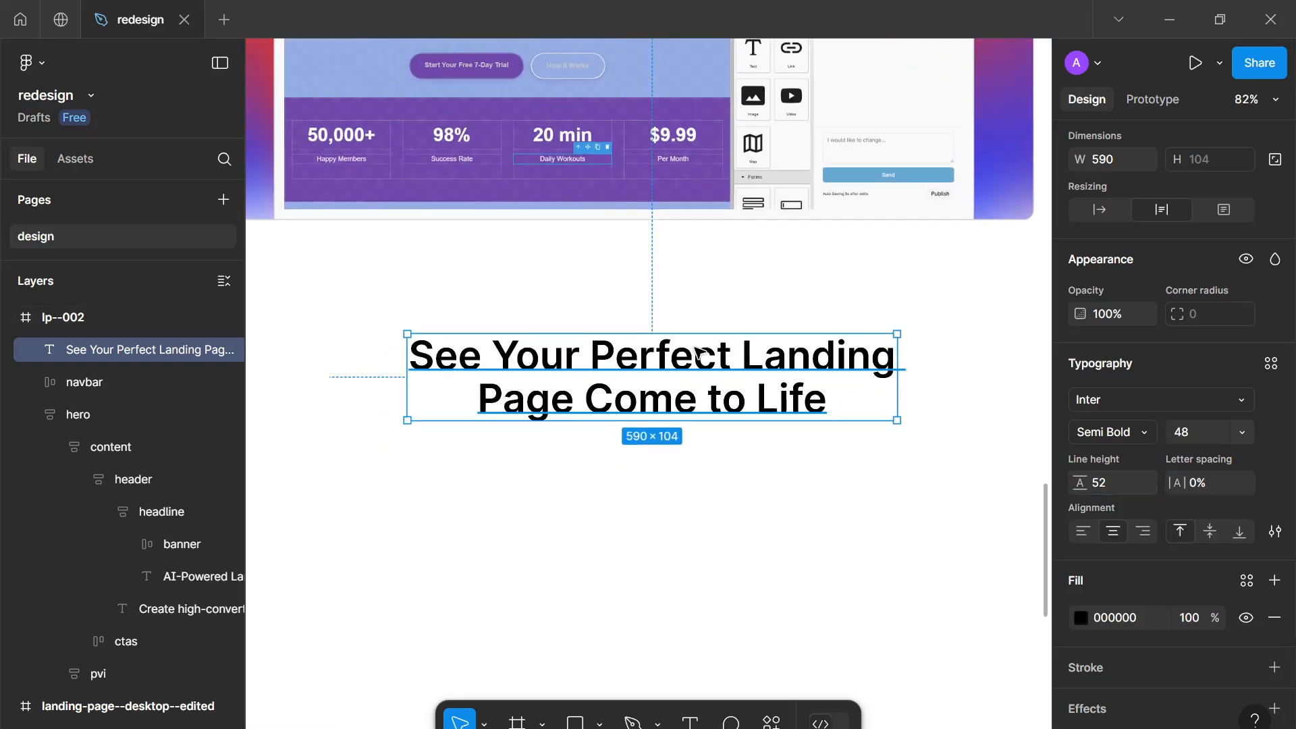
pyautogui.doubleClick(654, 357)
pyautogui.click(589, 356)
pyautogui.moveTo(589, 357); pyautogui.dragTo(905, 357)
pyautogui.click(1079, 616)
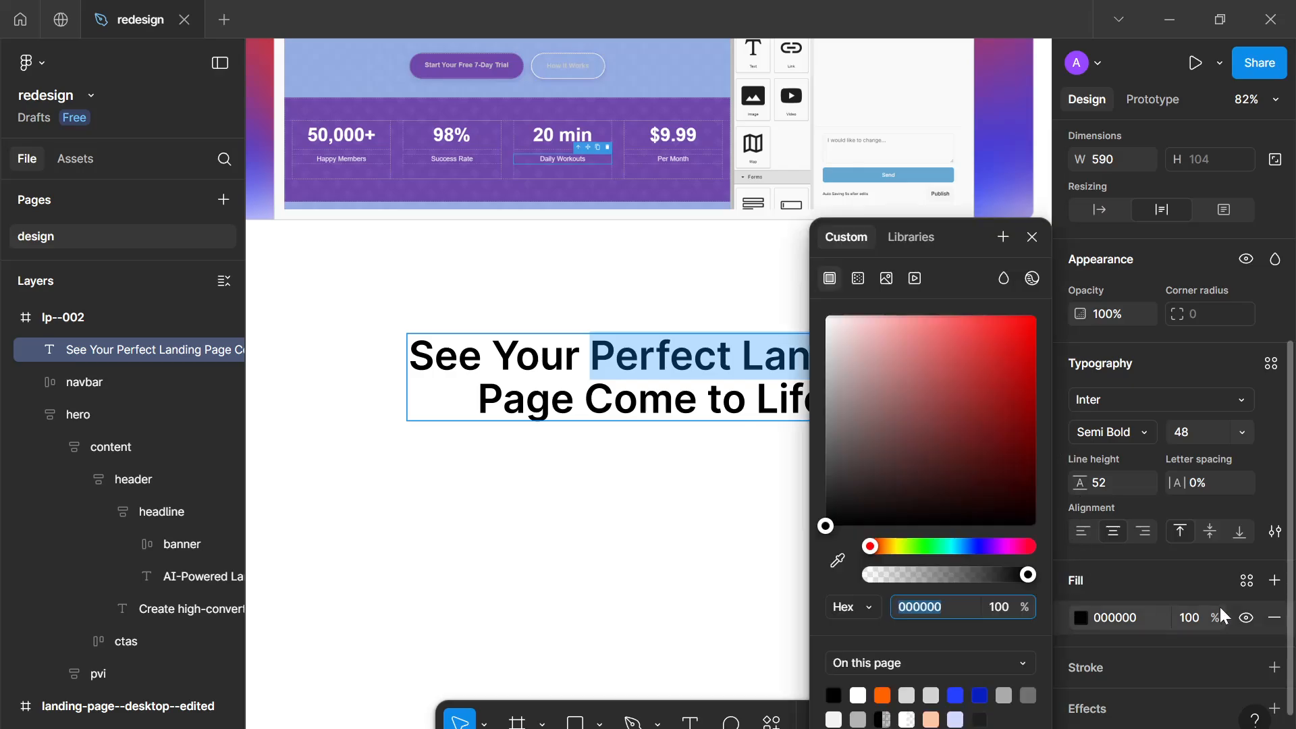
pyautogui.press('Escape')
# Select the words "Perfect Landing" in the heading and change their fill to a linear gradient
pyautogui.scroll(5, 579, 275)
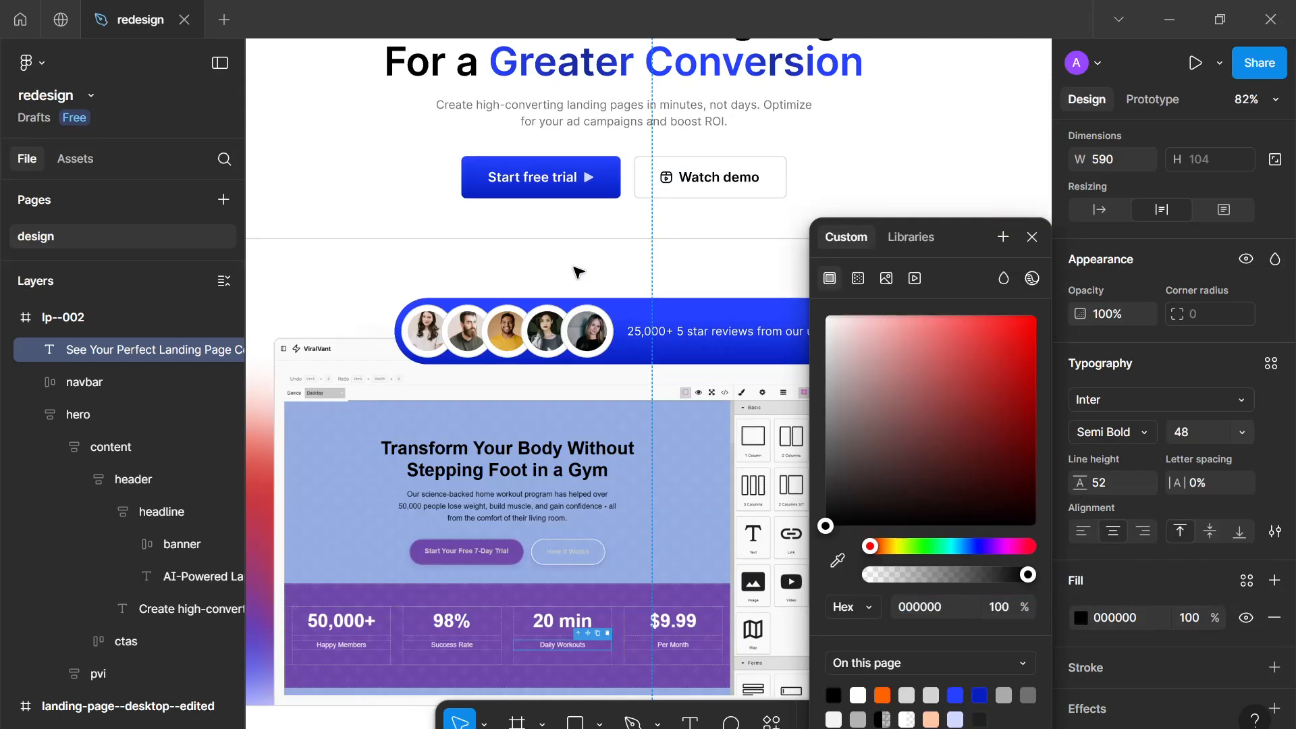
pyautogui.scroll(-7, 578, 276)
pyautogui.doubleClick(631, 244)
pyautogui.click(592, 243)
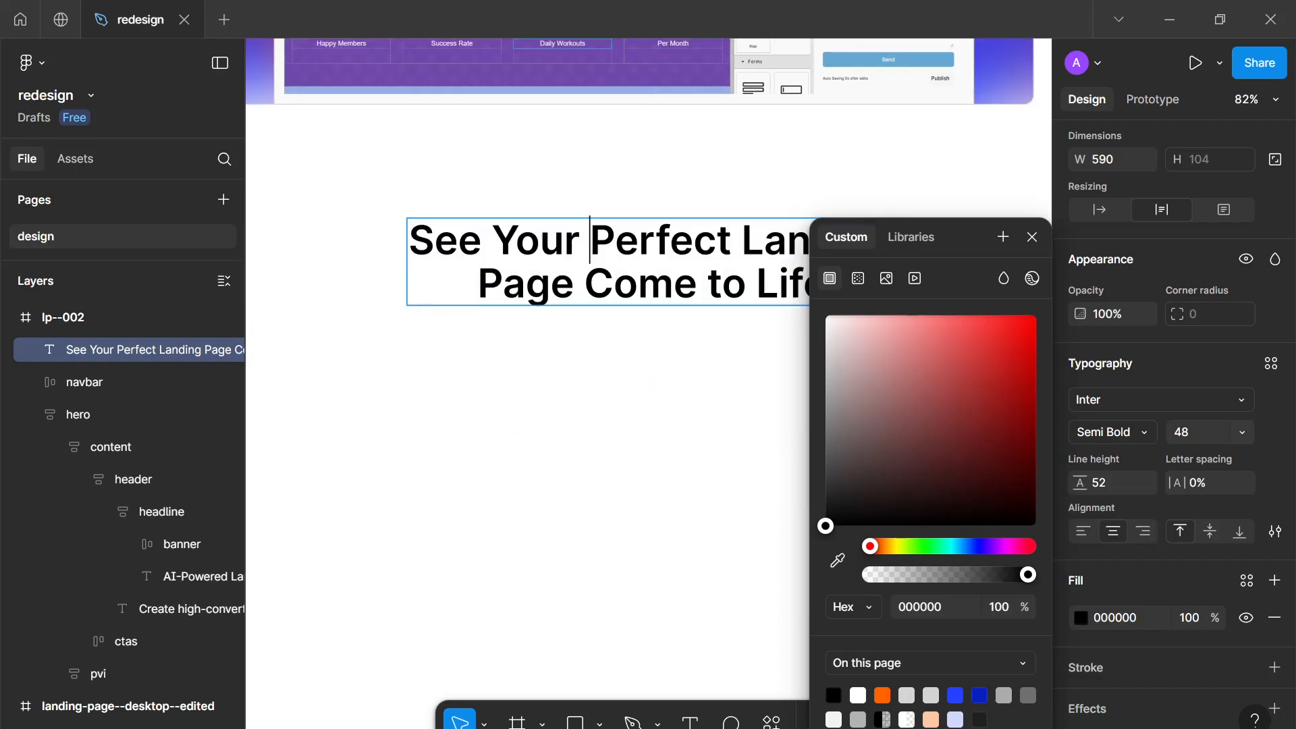
pyautogui.click(1033, 236)
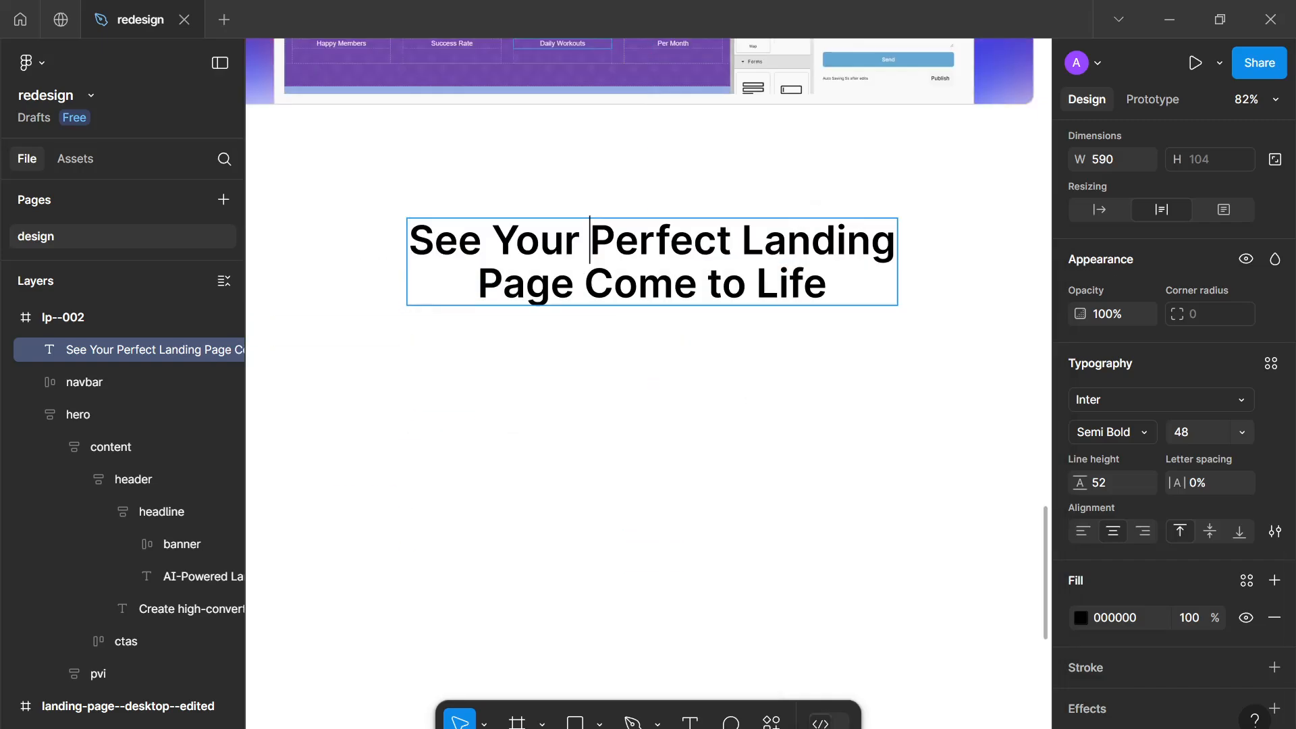
pyautogui.hotkey('ctrl', 'shift', 'Right')
pyautogui.hotkey('ctrl', 'shift', 'Right')
pyautogui.click(1078, 618)
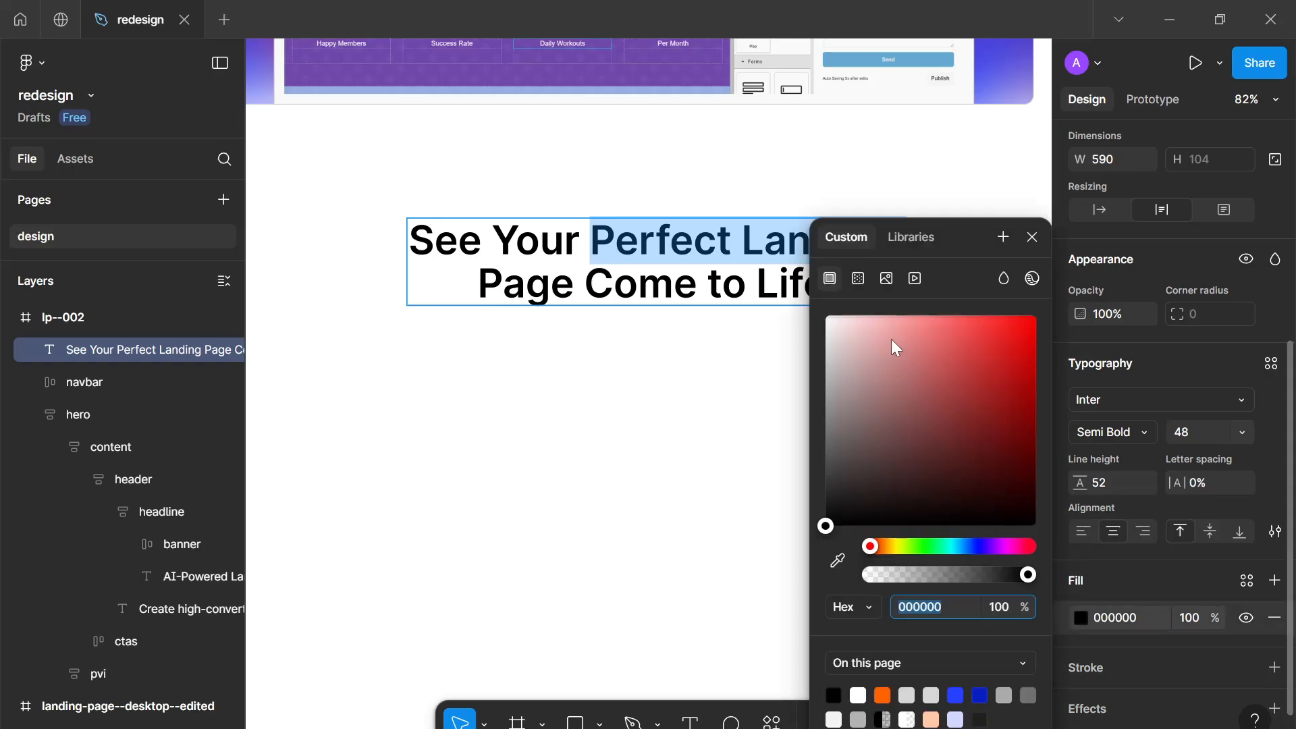
pyautogui.click(860, 276)
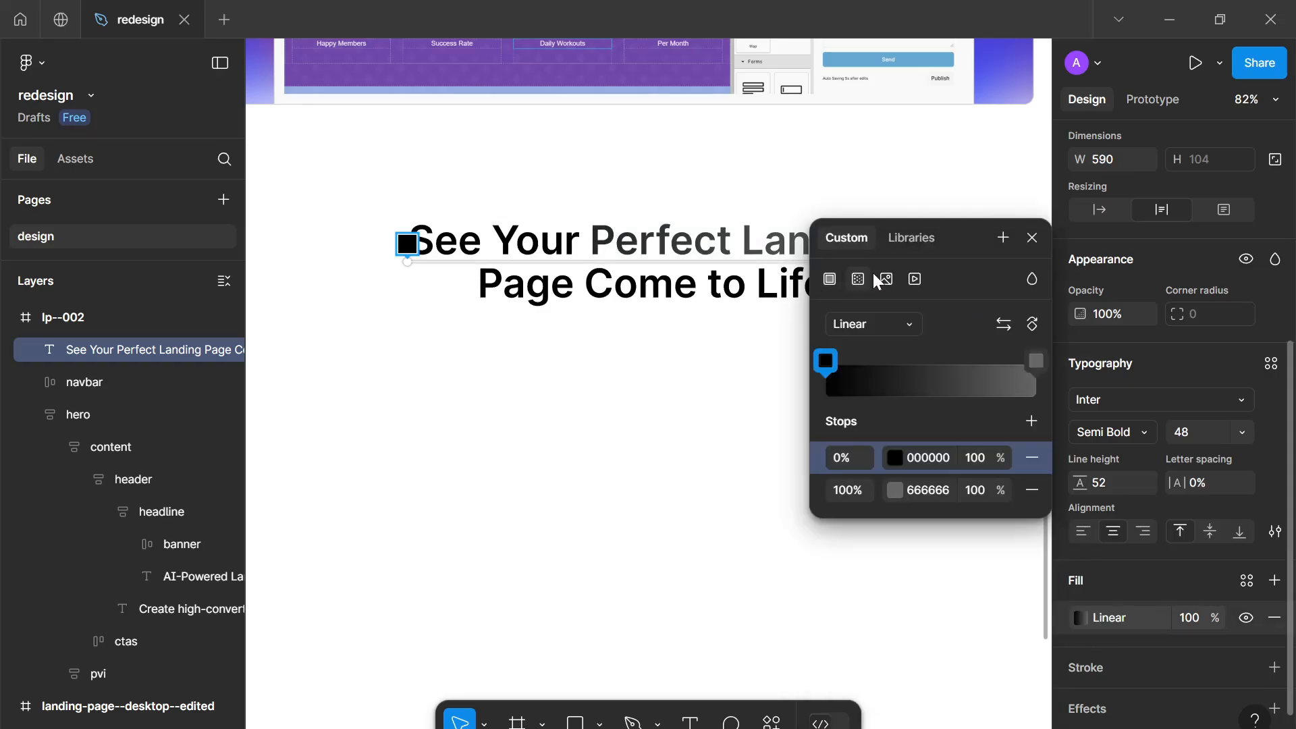
# Set both gradient stops to the blue 2542FF swatch
pyautogui.click(897, 456)
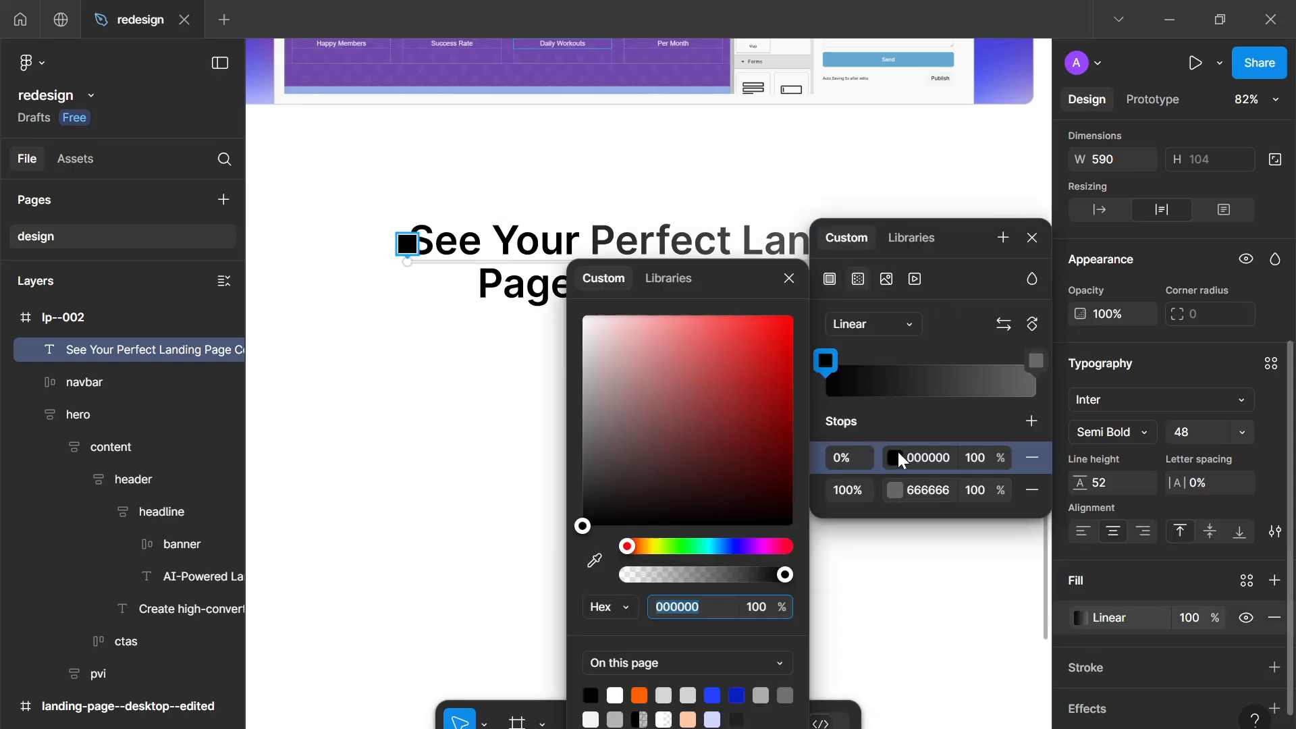
pyautogui.click(713, 695)
pyautogui.click(788, 279)
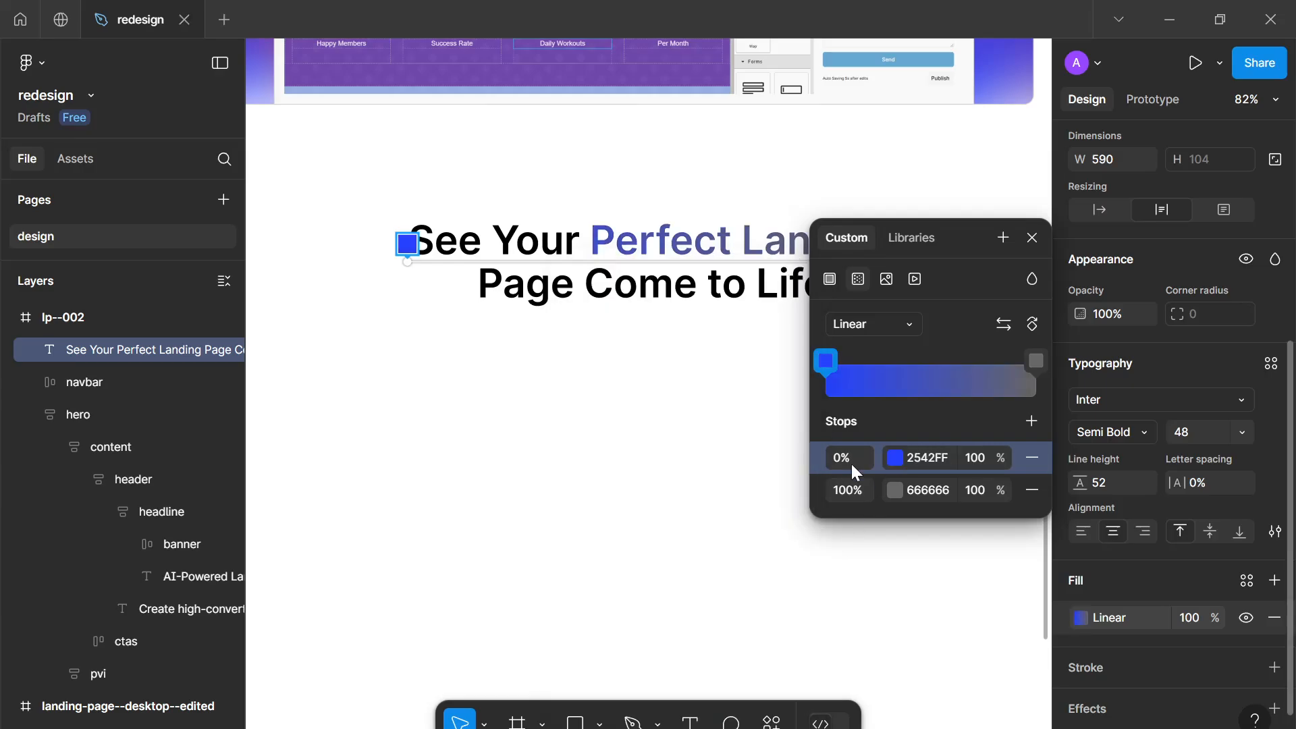
pyautogui.click(892, 489)
pyautogui.click(713, 695)
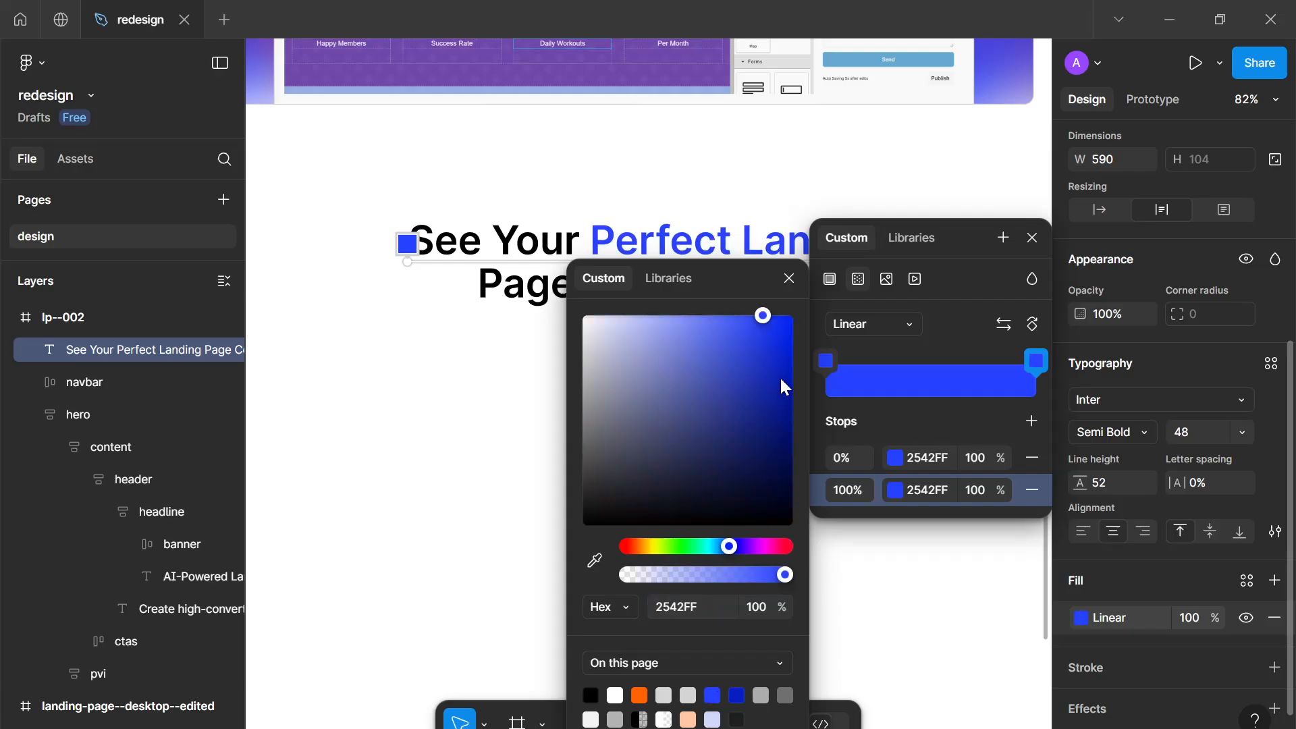
pyautogui.click(790, 278)
# Add a gradient stop at 25% and set its color to 001499
pyautogui.click(879, 382)
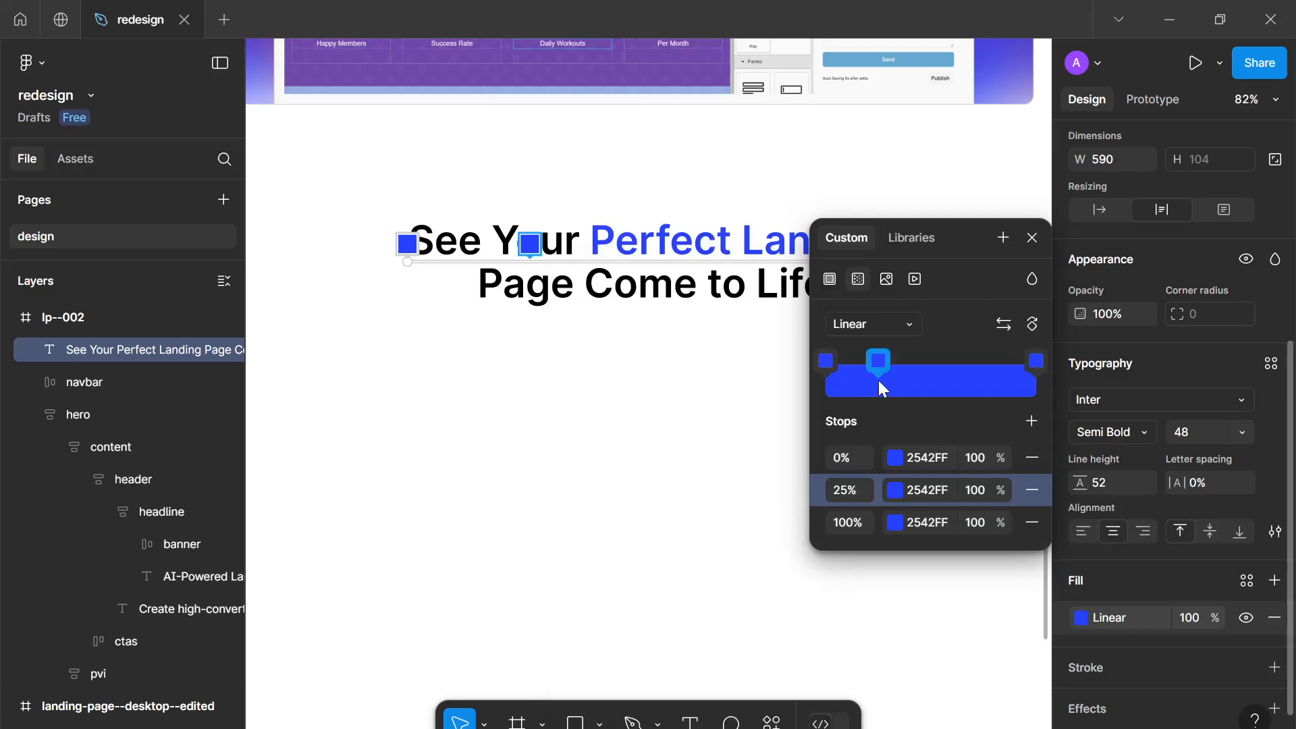
pyautogui.click(895, 485)
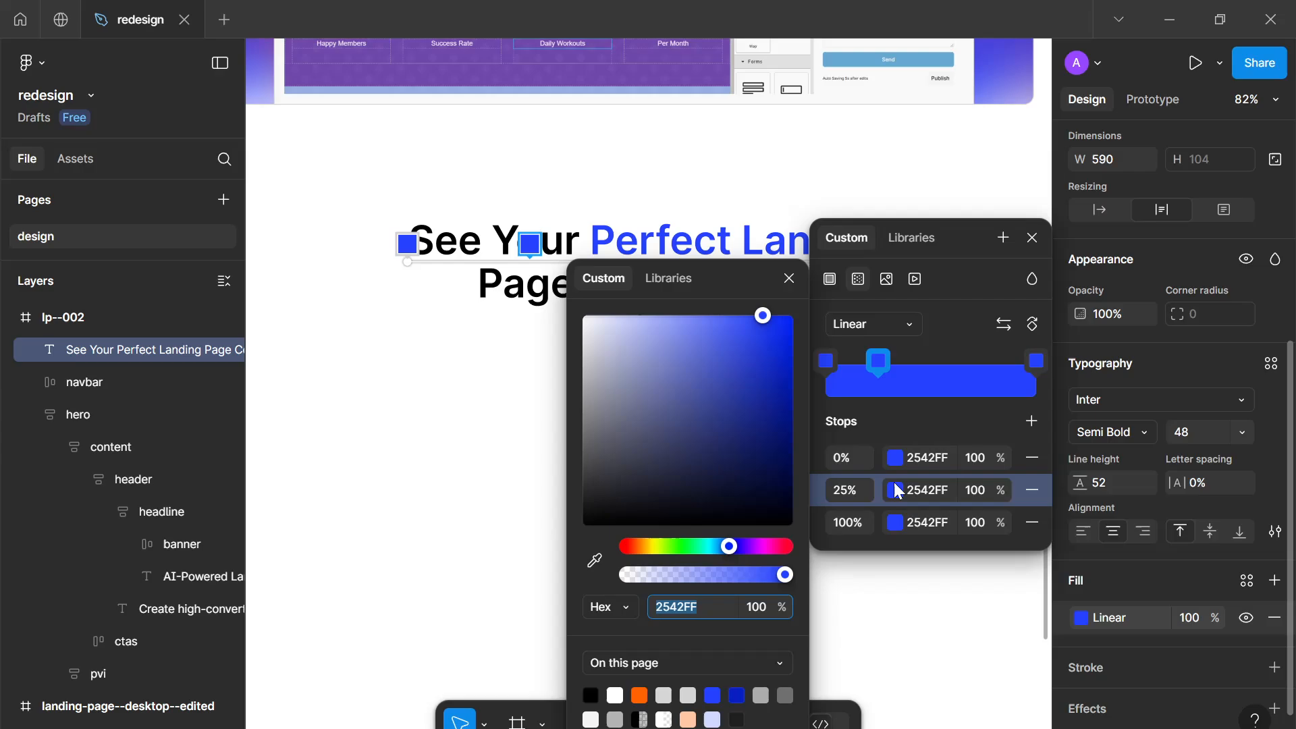
pyautogui.click(737, 689)
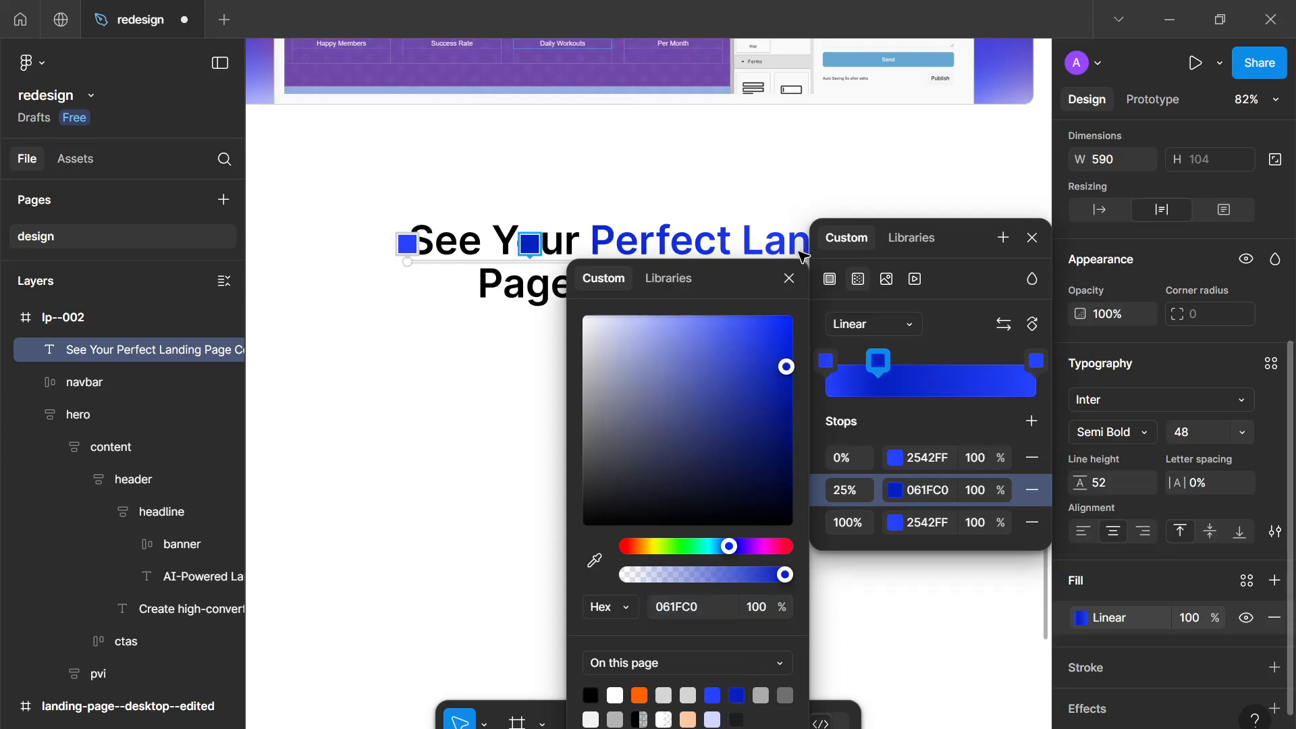
pyautogui.click(787, 280)
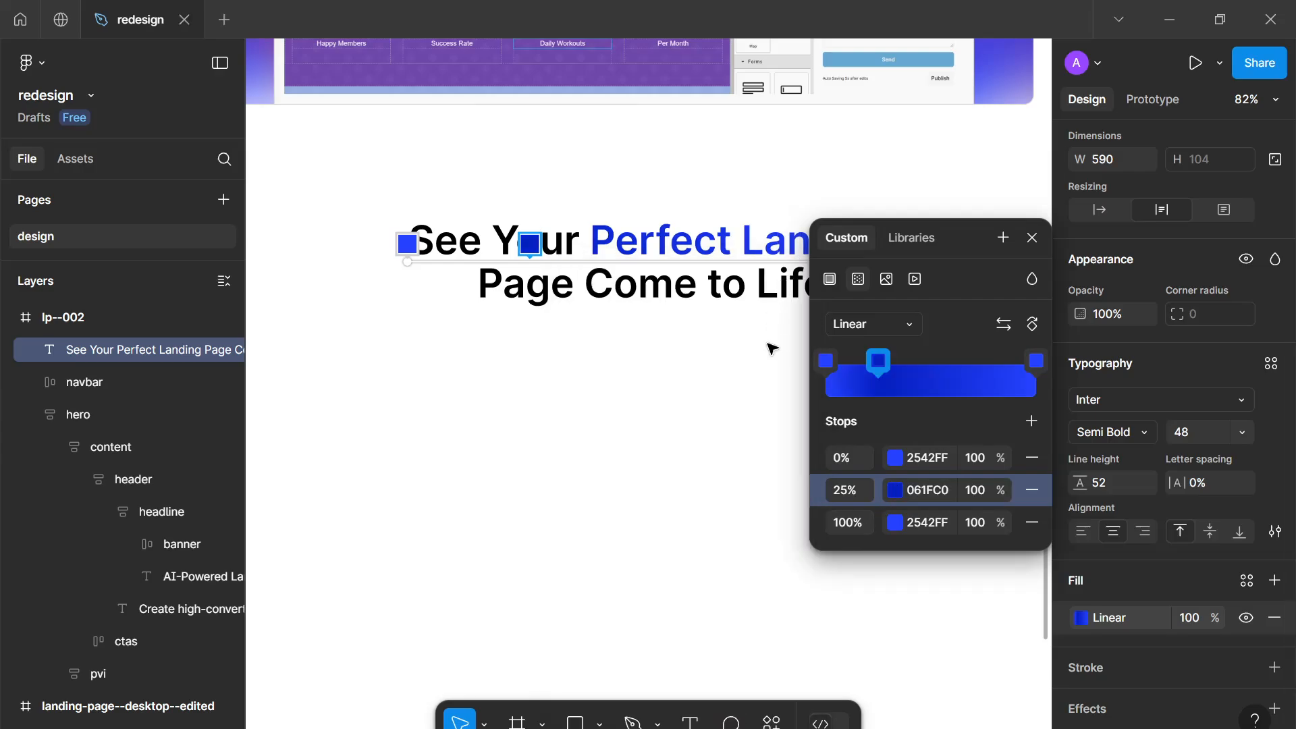
pyautogui.click(896, 490)
pyautogui.write('001499')
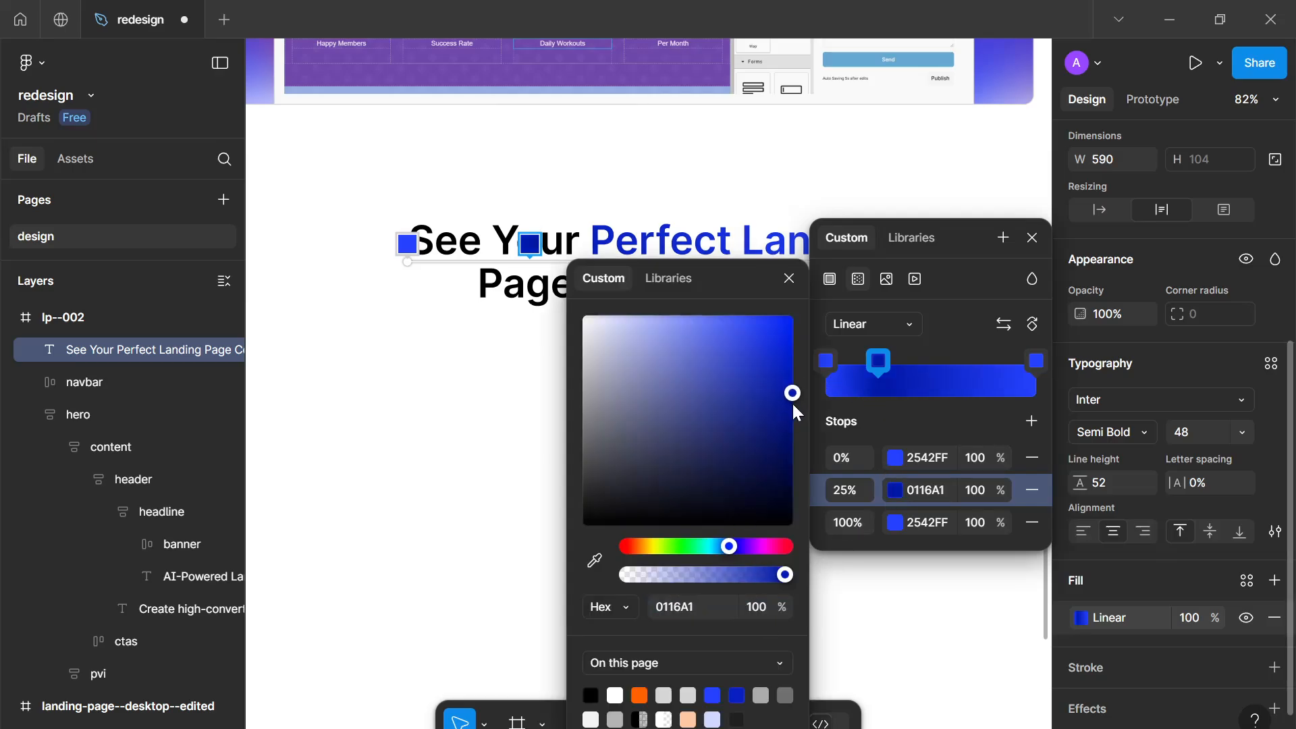
pyautogui.click(789, 279)
# Move the outer stops to 17% and 38% and drag the gradient's start point to the beginning of "Perfect"
pyautogui.moveTo(817, 357); pyautogui.dragTo(852, 375)
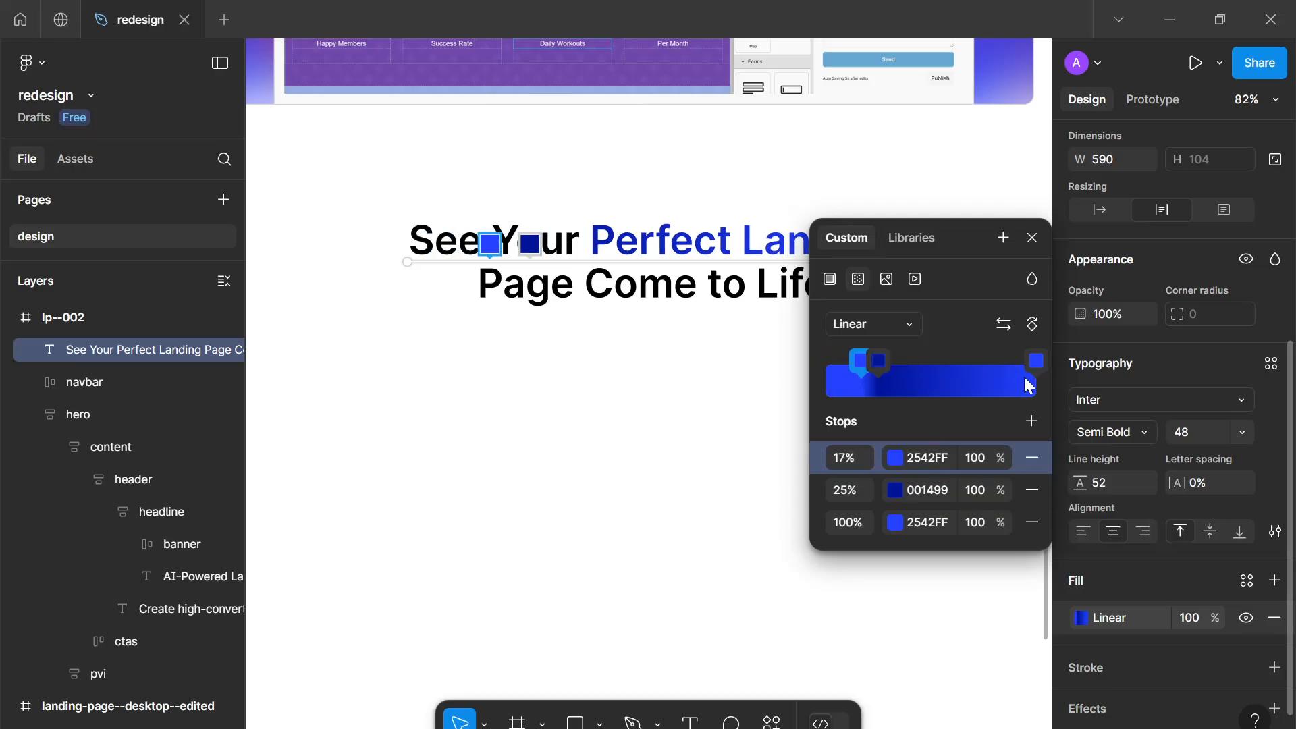
pyautogui.moveTo(1027, 359); pyautogui.dragTo(905, 355)
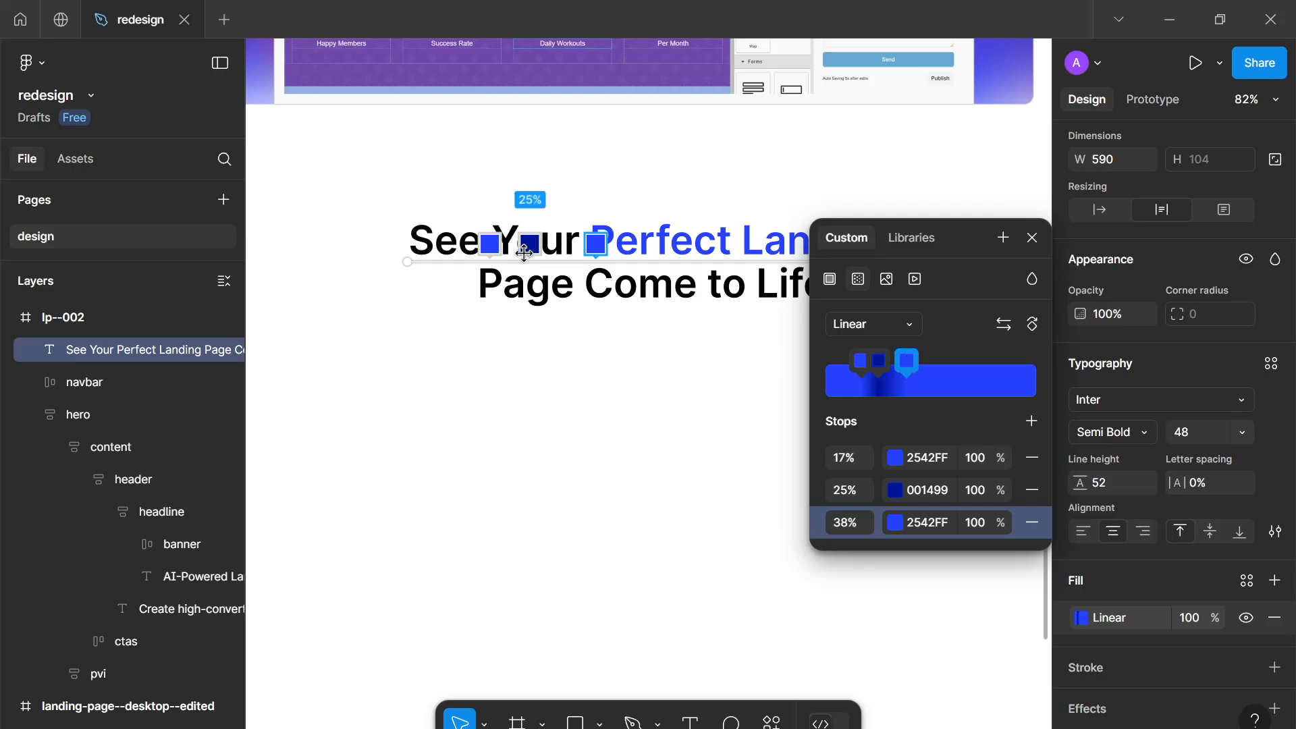
pyautogui.scroll(-2, 524, 252)
pyautogui.moveTo(524, 252); pyautogui.dragTo(437, 231)
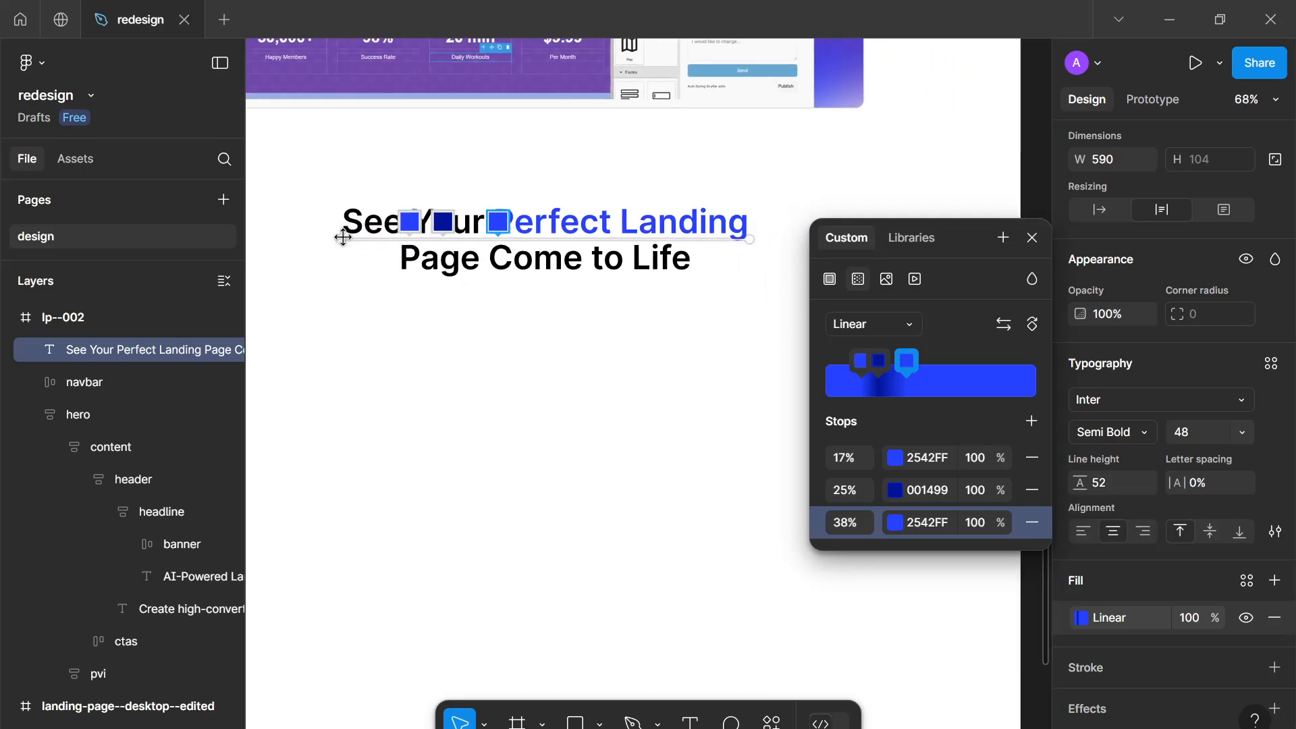
pyautogui.moveTo(343, 238); pyautogui.dragTo(498, 238)
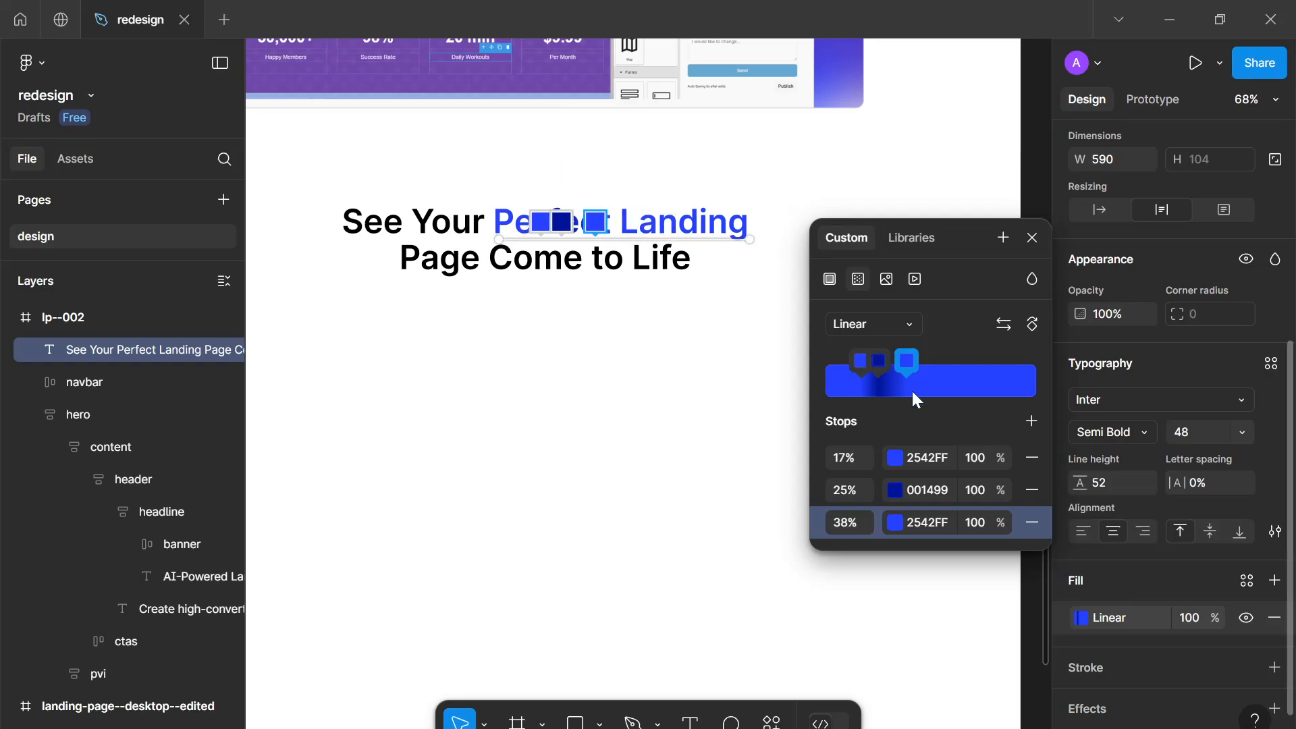
# Add a gradient stop at 72% and paste the 001499 color into it
pyautogui.click(977, 382)
pyautogui.click(927, 490)
pyautogui.hotkey('ctrl', 'c')
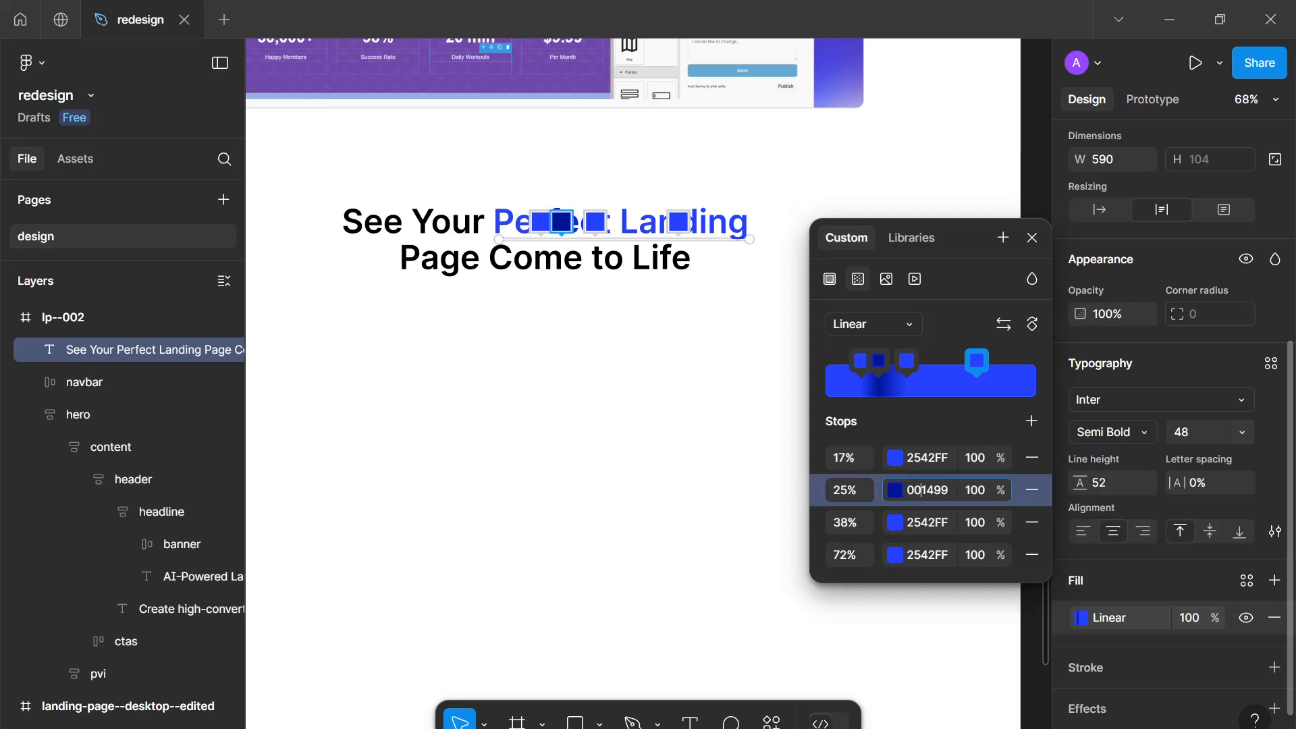
pyautogui.click(927, 555)
pyautogui.hotkey('ctrl', 'v')
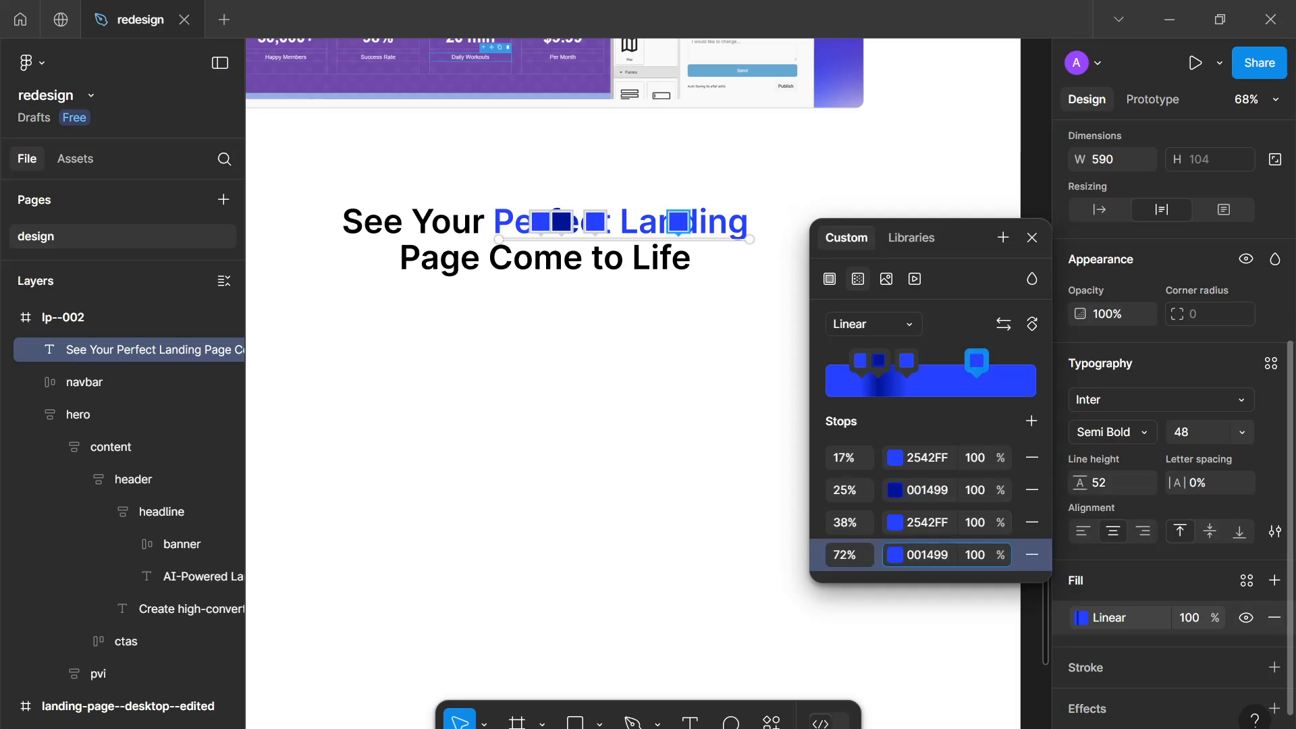
pyautogui.press('Return')
# Add a stop at the gradient's end and paste the 2542FF color into it
pyautogui.moveTo(1032, 383); pyautogui.dragTo(1047, 383)
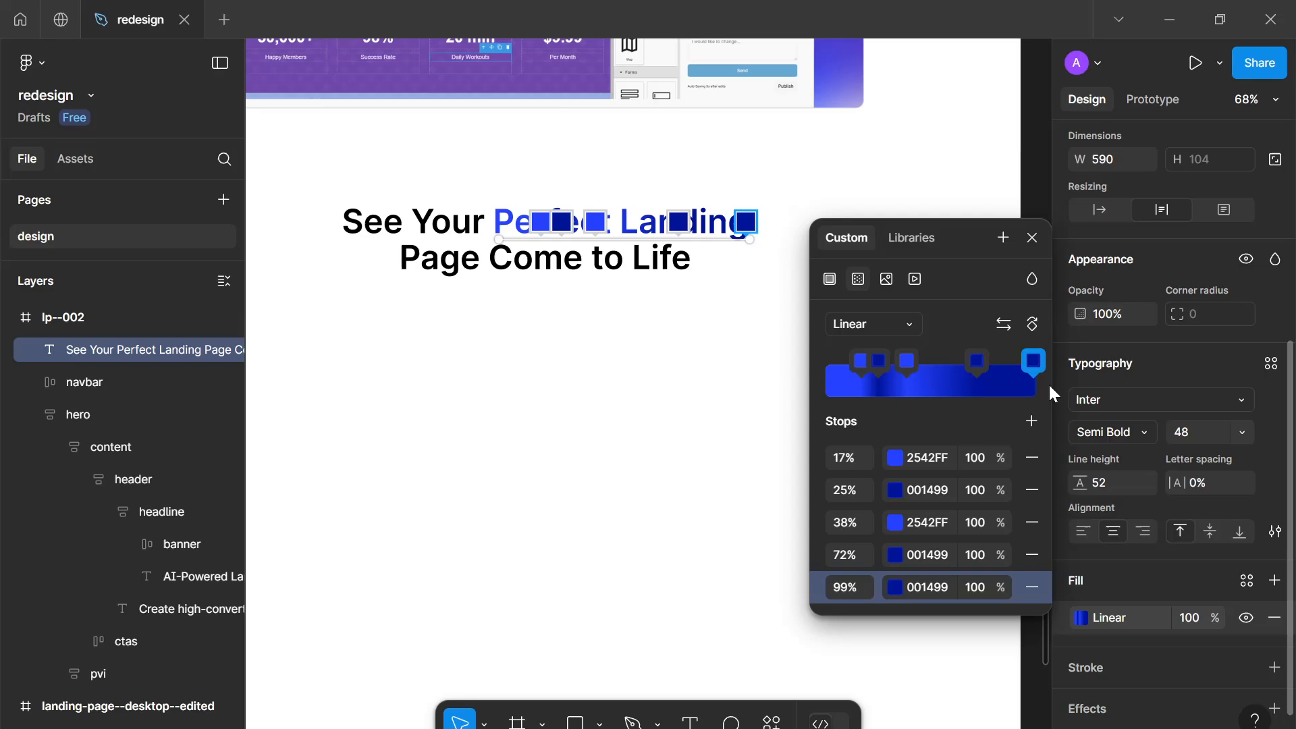
pyautogui.click(927, 458)
pyautogui.hotkey('ctrl', 'c')
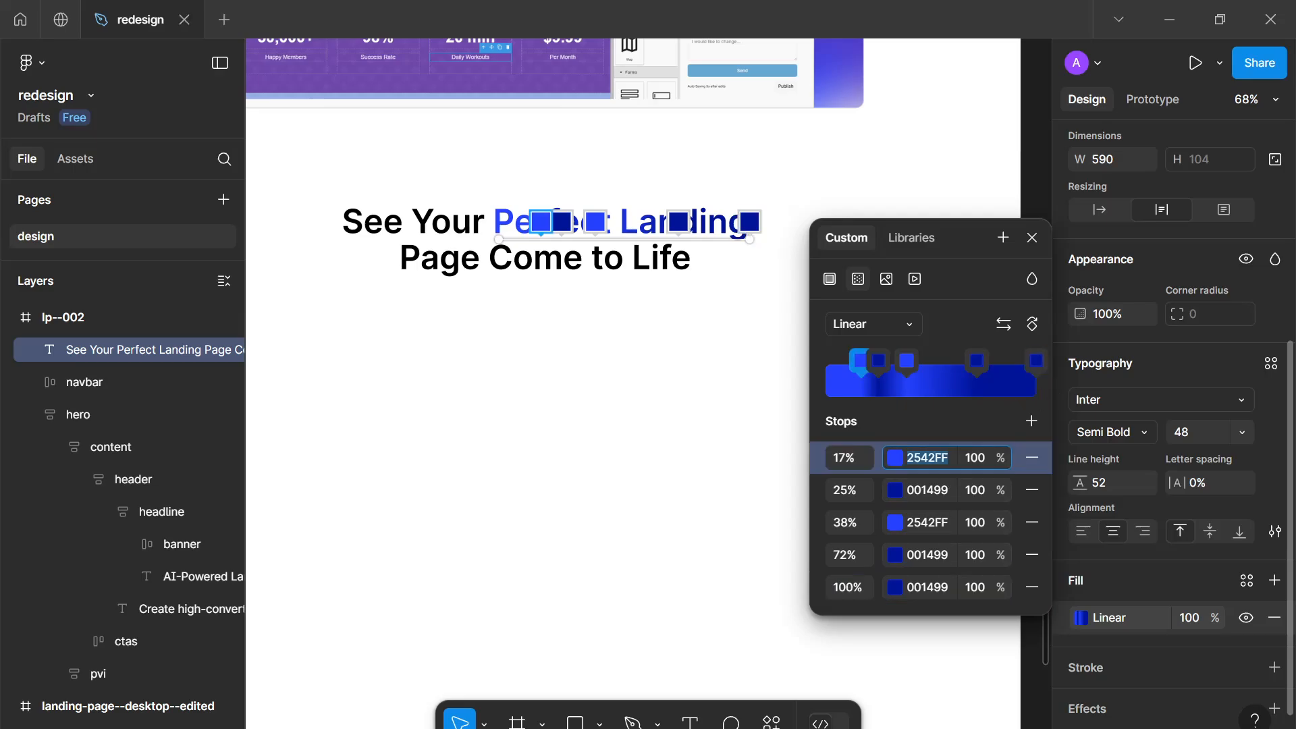
pyautogui.click(927, 587)
pyautogui.hotkey('ctrl', 'v')
pyautogui.press('Return')
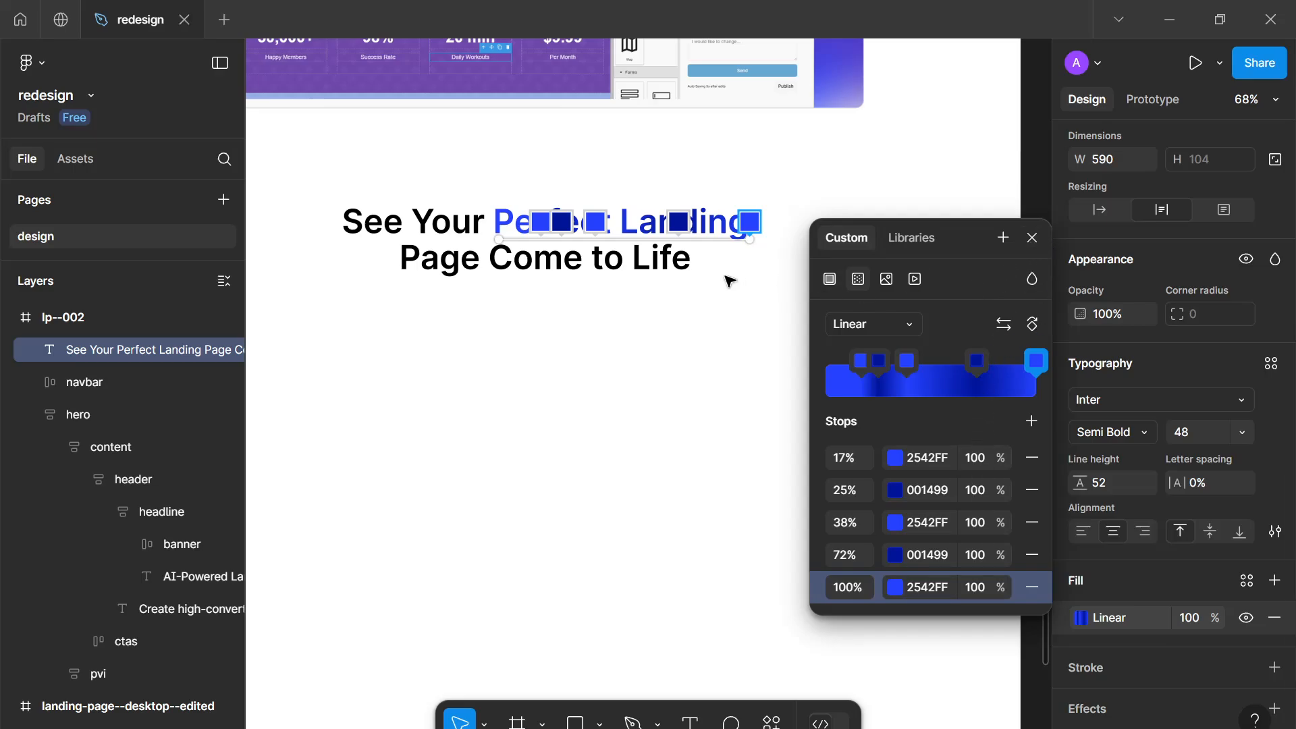
# Move the end stop to 85%, add another 2542FF stop at 61%, and close the color picker
pyautogui.scroll(5, 729, 280)
pyautogui.scroll(1, 749, 217)
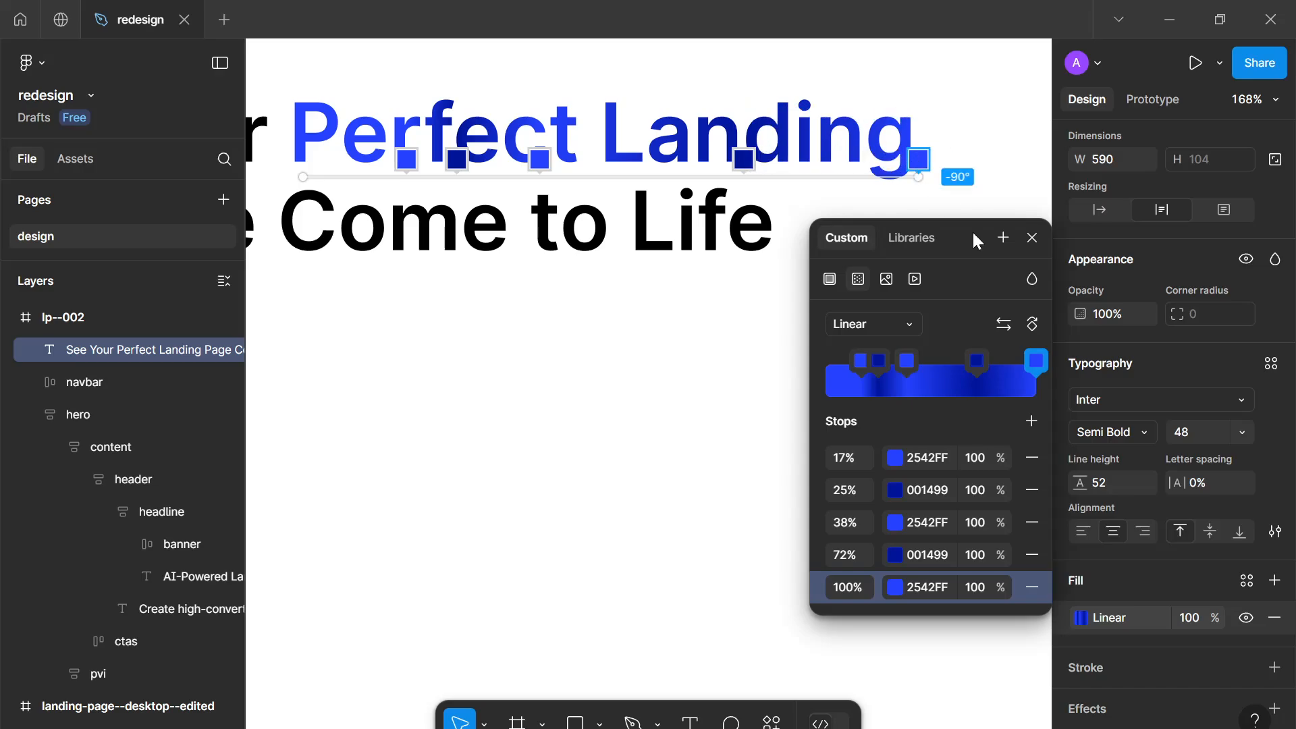
pyautogui.moveTo(1038, 368); pyautogui.dragTo(1003, 368)
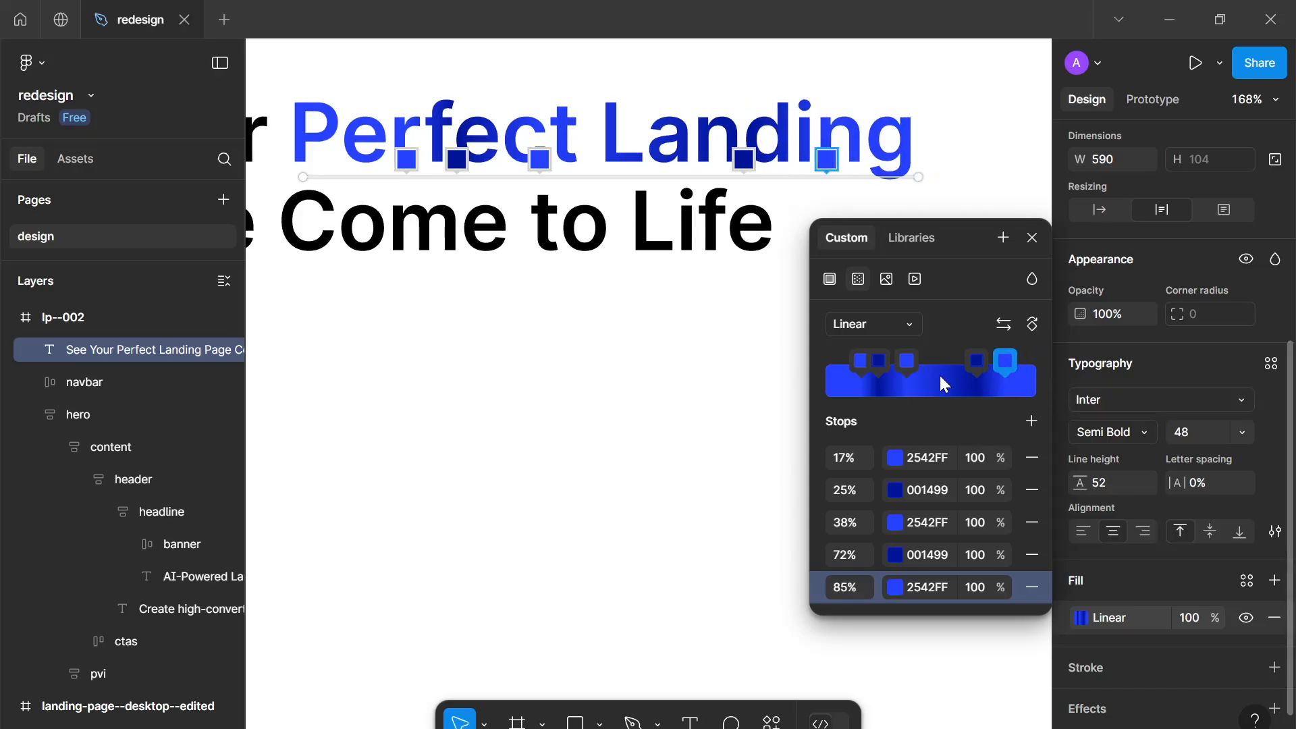
pyautogui.click(1030, 383)
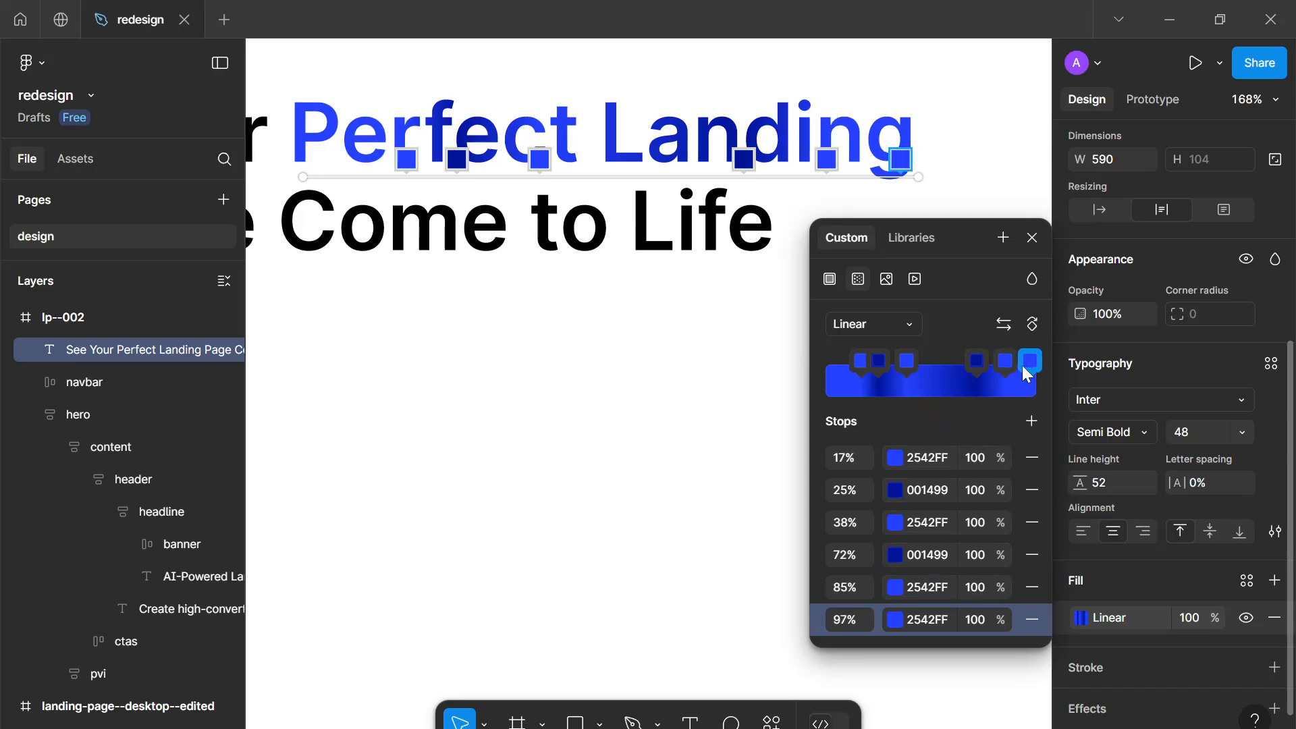
pyautogui.moveTo(1022, 365); pyautogui.dragTo(953, 370)
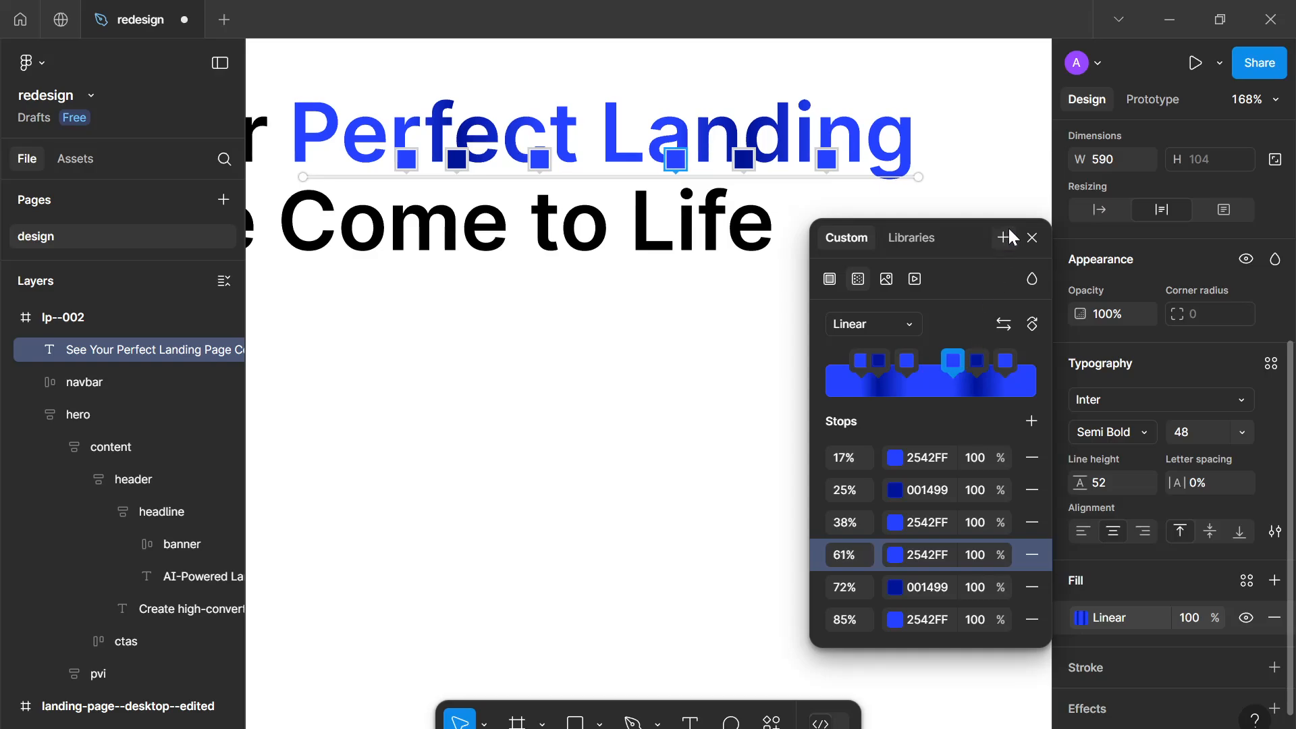
pyautogui.click(1032, 237)
pyautogui.click(789, 334)
pyautogui.scroll(-5, 787, 336)
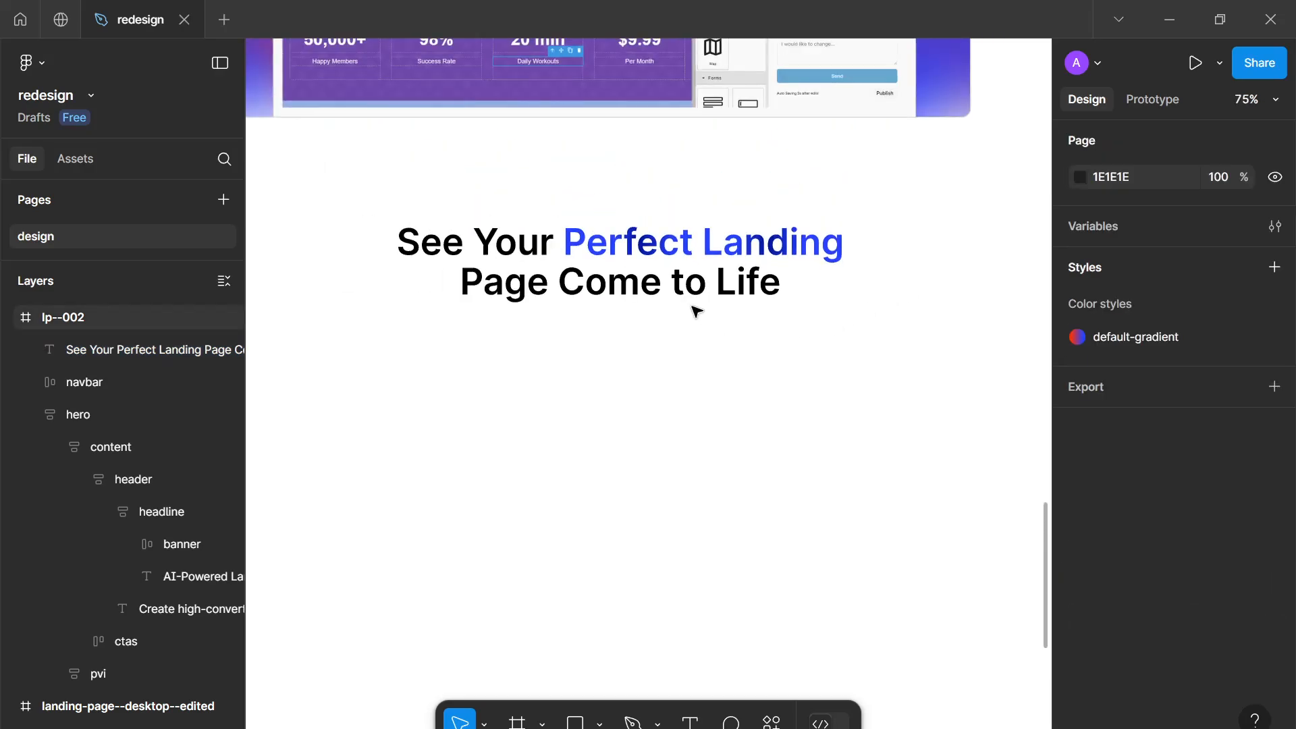
pyautogui.scroll(10, 695, 311)
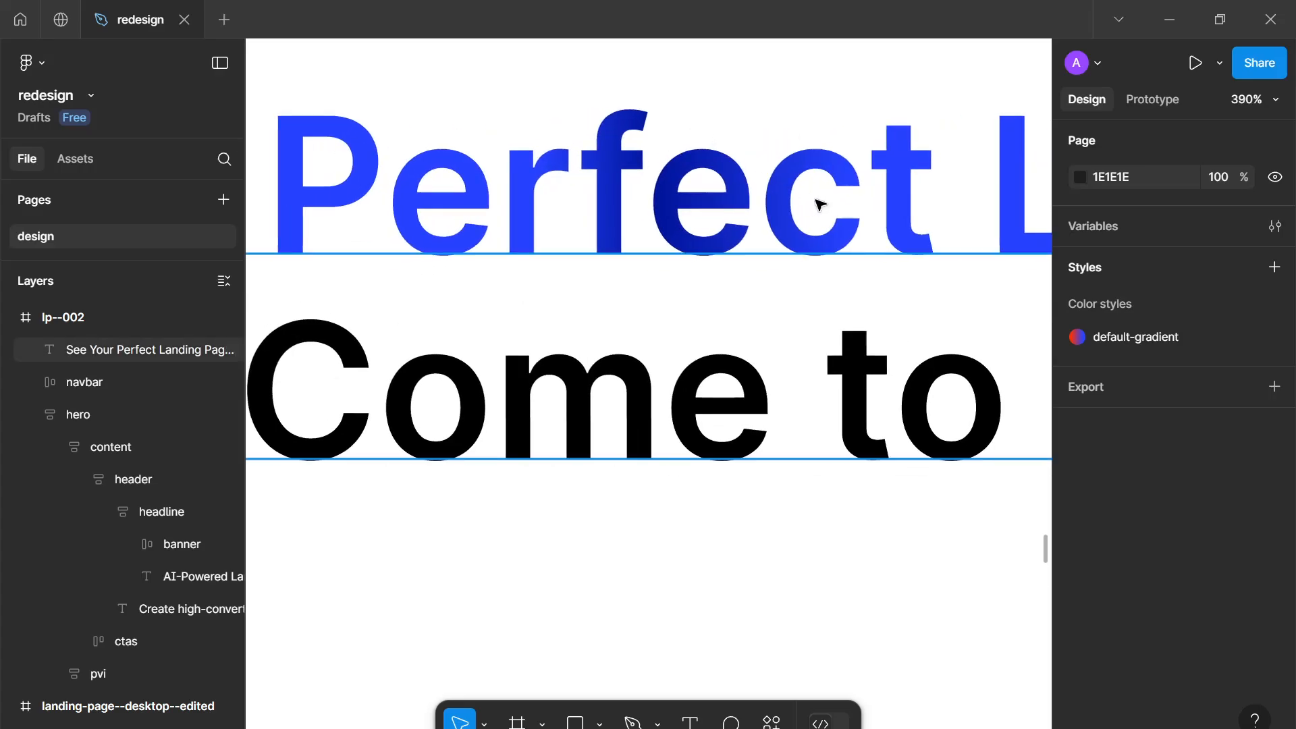
# Copy the section's description paragraph from the ViralVant website and paste it into the design as a new text layer
pyautogui.scroll(-10, 819, 203)
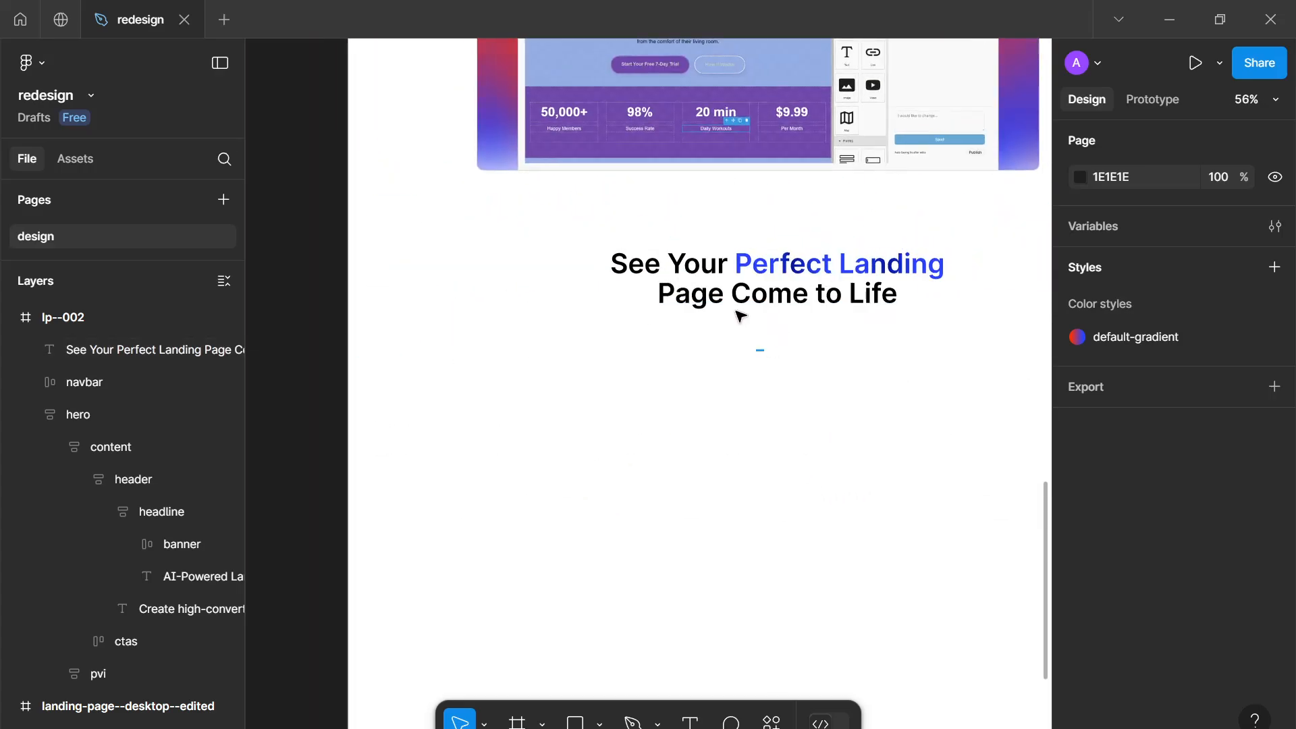
pyautogui.moveTo(768, 383); pyautogui.dragTo(722, 389)
pyautogui.hotkey('alt', 'Tab')
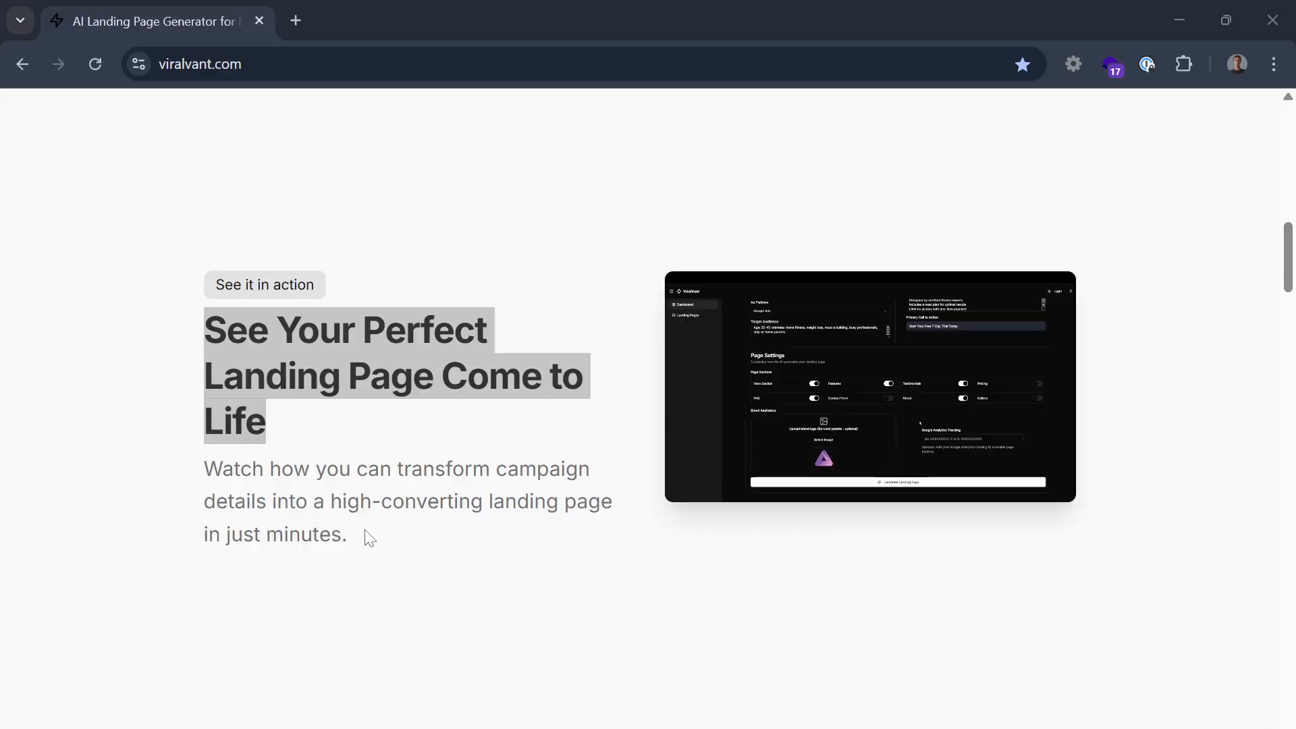
pyautogui.moveTo(370, 538); pyautogui.dragTo(179, 472)
pyautogui.hotkey('ctrl', 'c')
pyautogui.moveTo(902, 463)
pyautogui.press('super+Down')
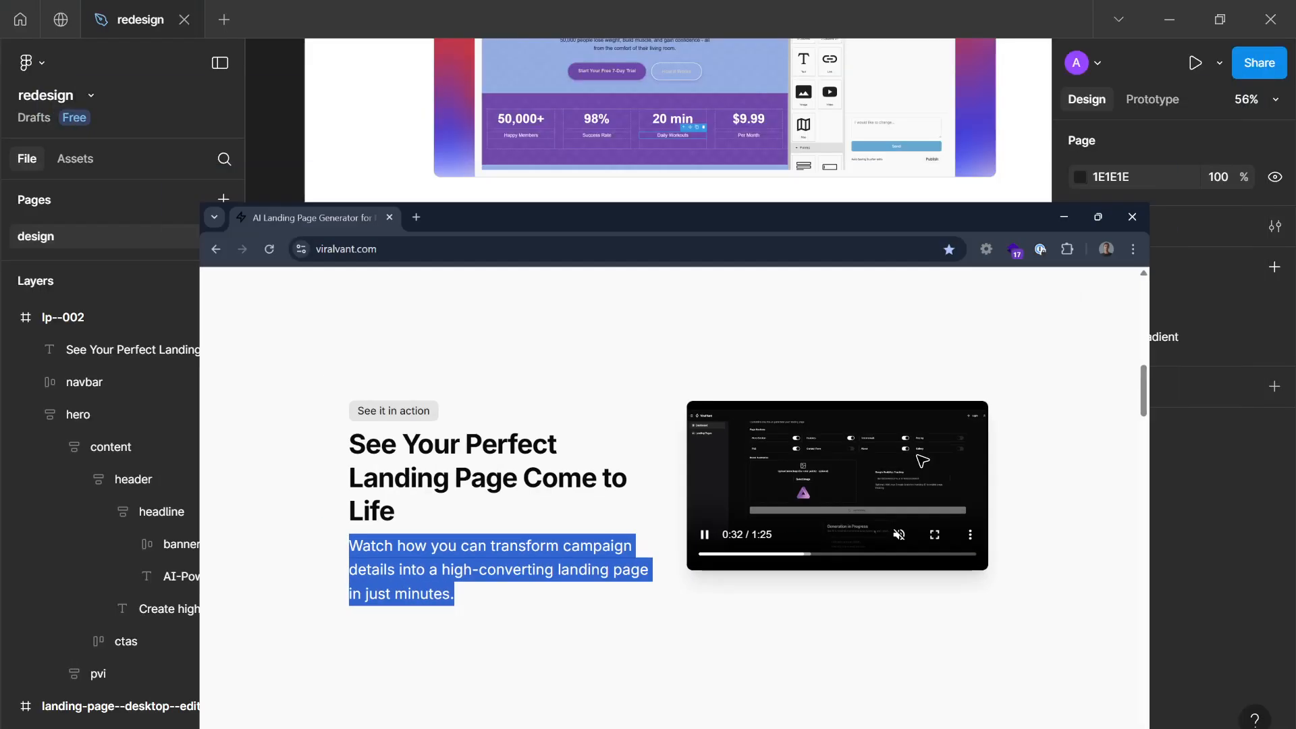
pyautogui.moveTo(731, 370); pyautogui.dragTo(694, 437)
pyautogui.press('t')
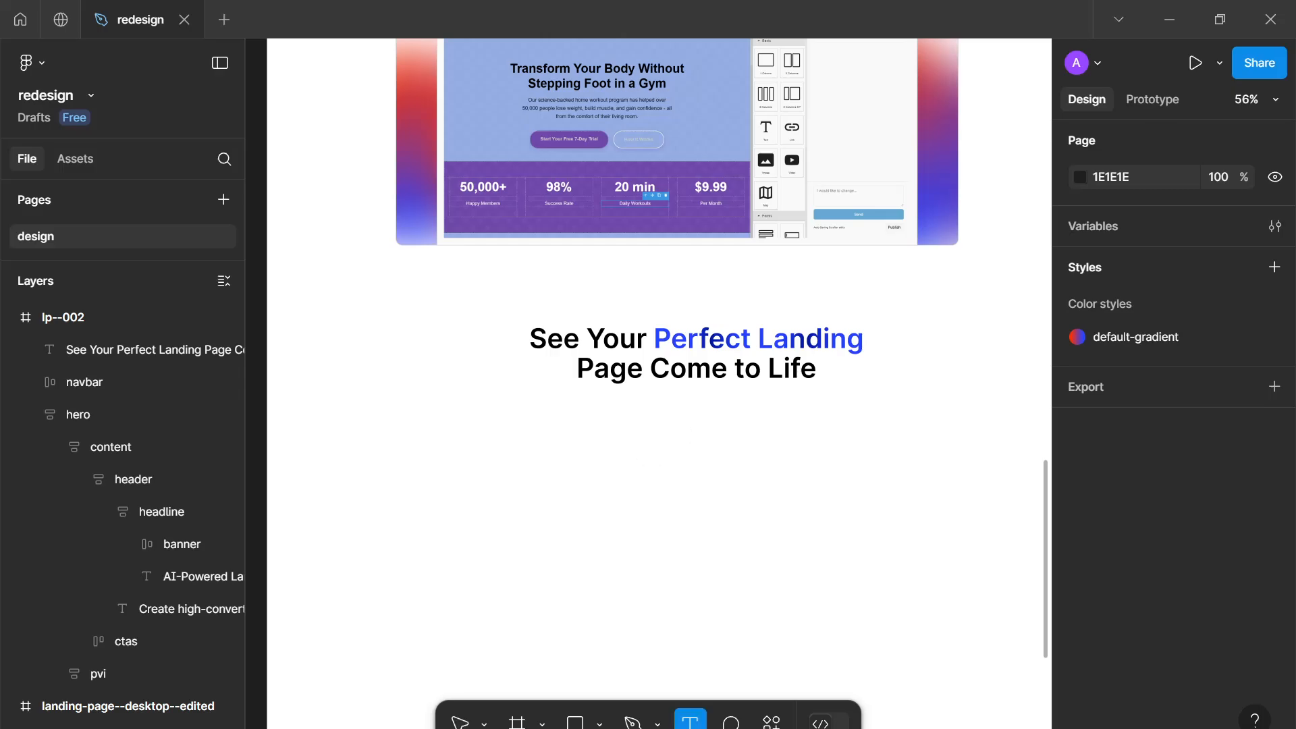
pyautogui.hotkey('ctrl', 'v')
pyautogui.press('Escape')
# Set the pasted paragraph's font weight to Regular and its size to 14
pyautogui.scroll(-5, 1189, 594)
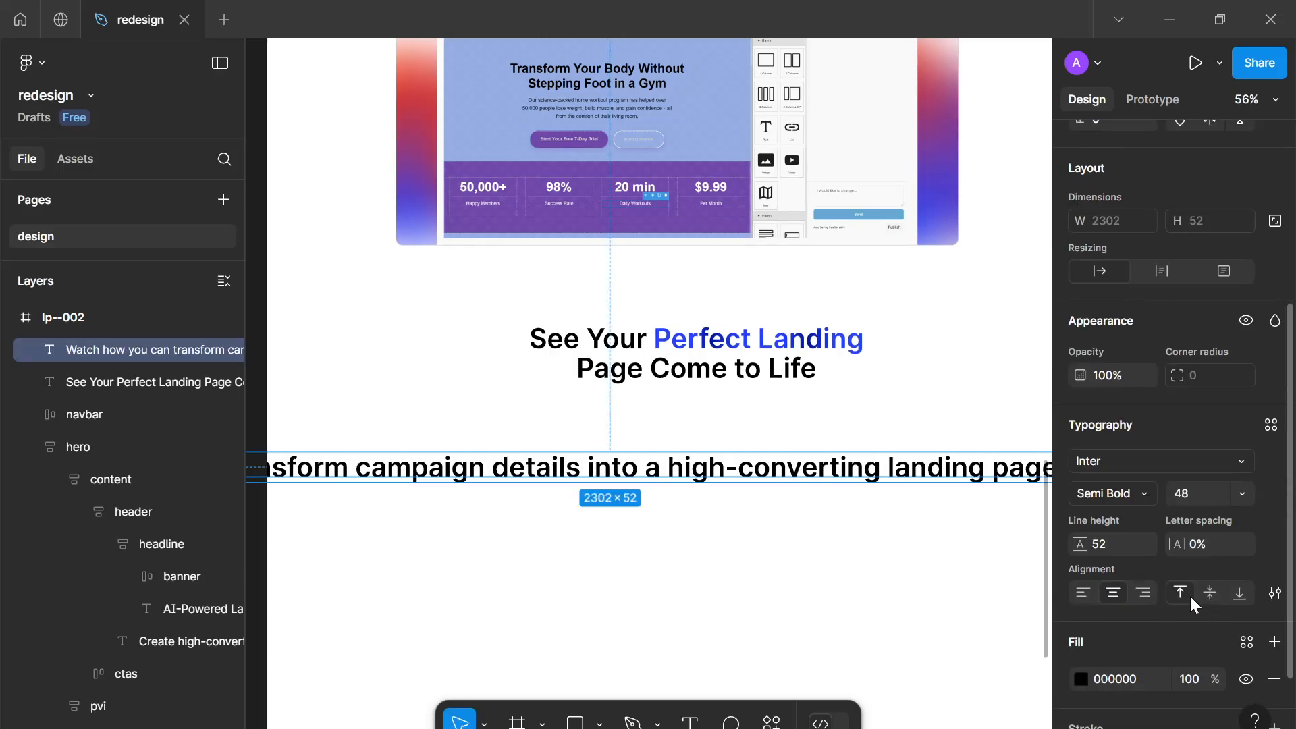
pyautogui.click(1109, 495)
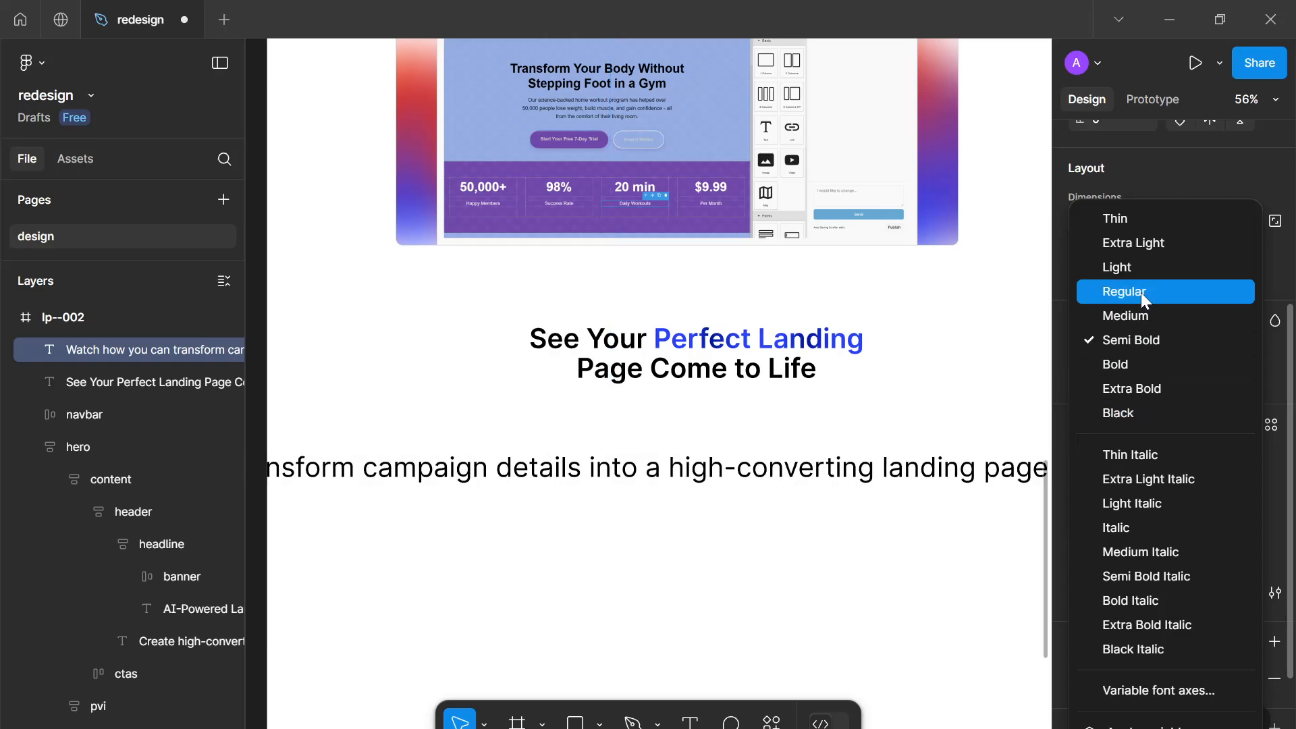
pyautogui.click(1141, 293)
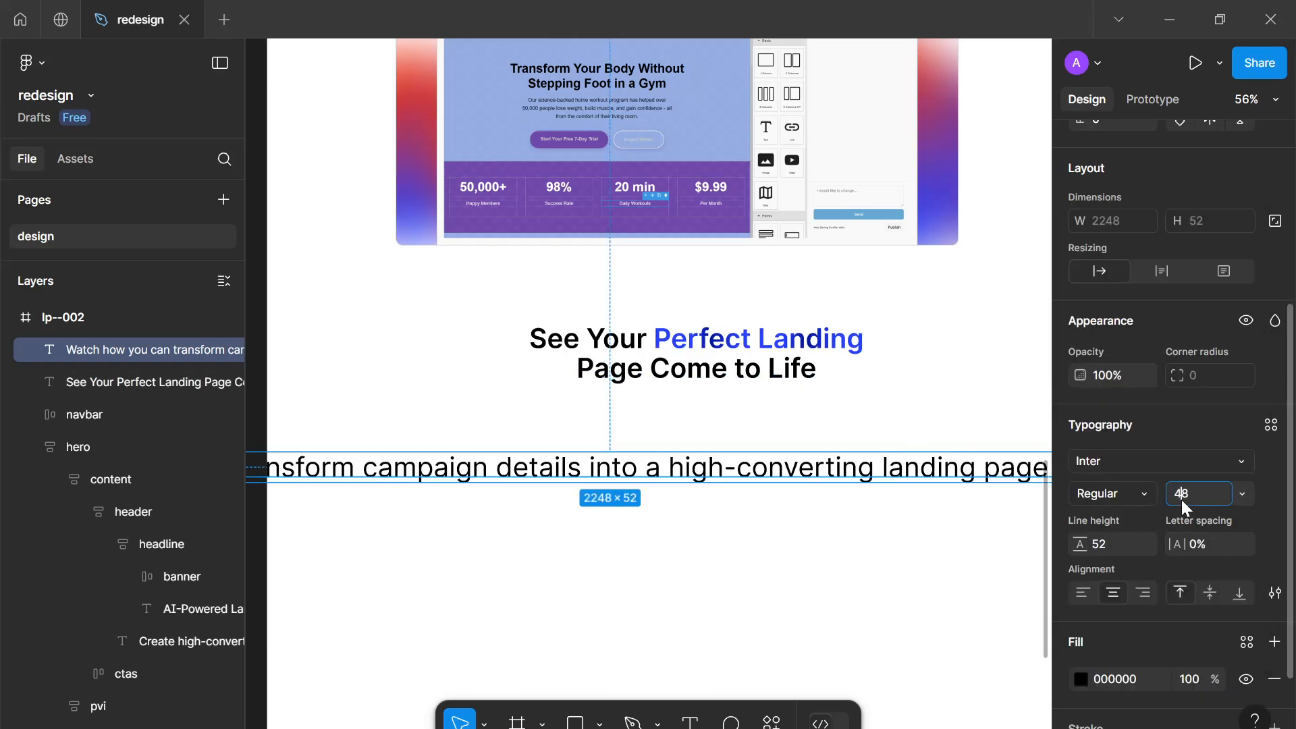
pyautogui.write('4')
pyautogui.press('Return')
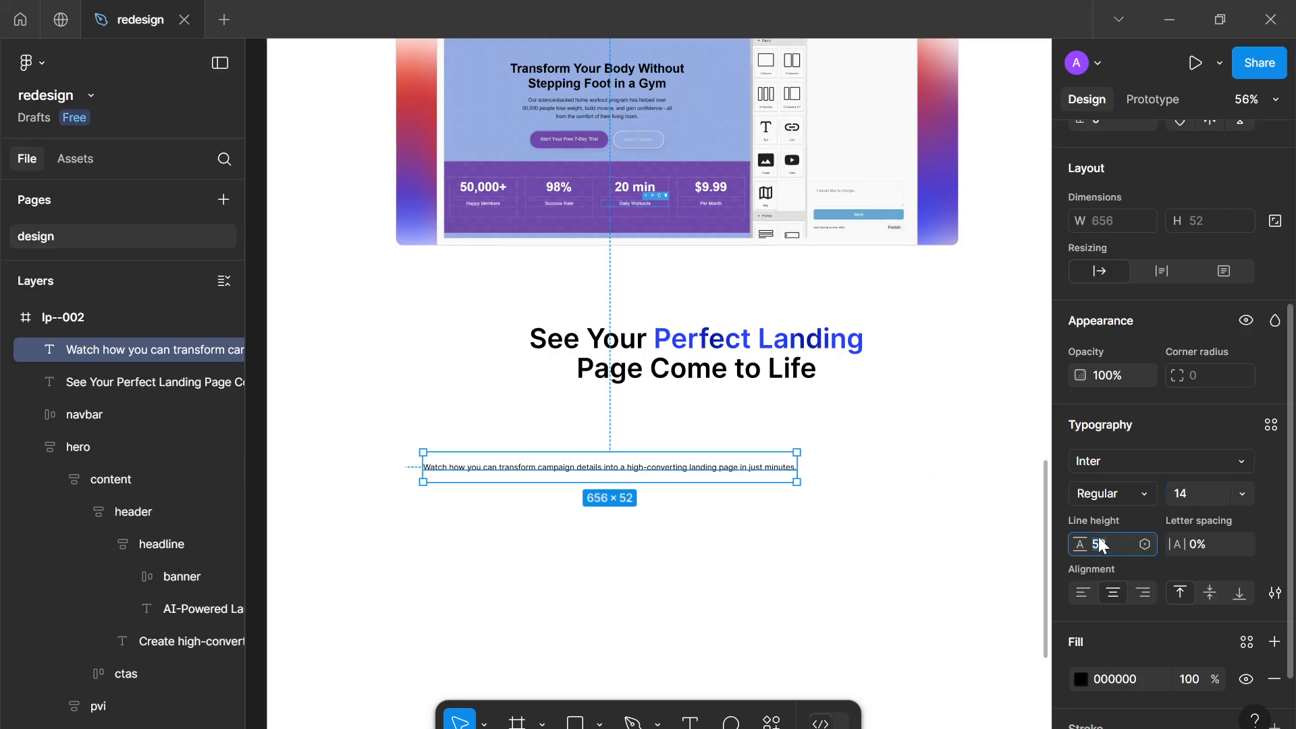
# Set the paragraph's line height to Auto and narrow its text box to about 407 px wide
pyautogui.press('BackSpace')
pyautogui.press('Return')
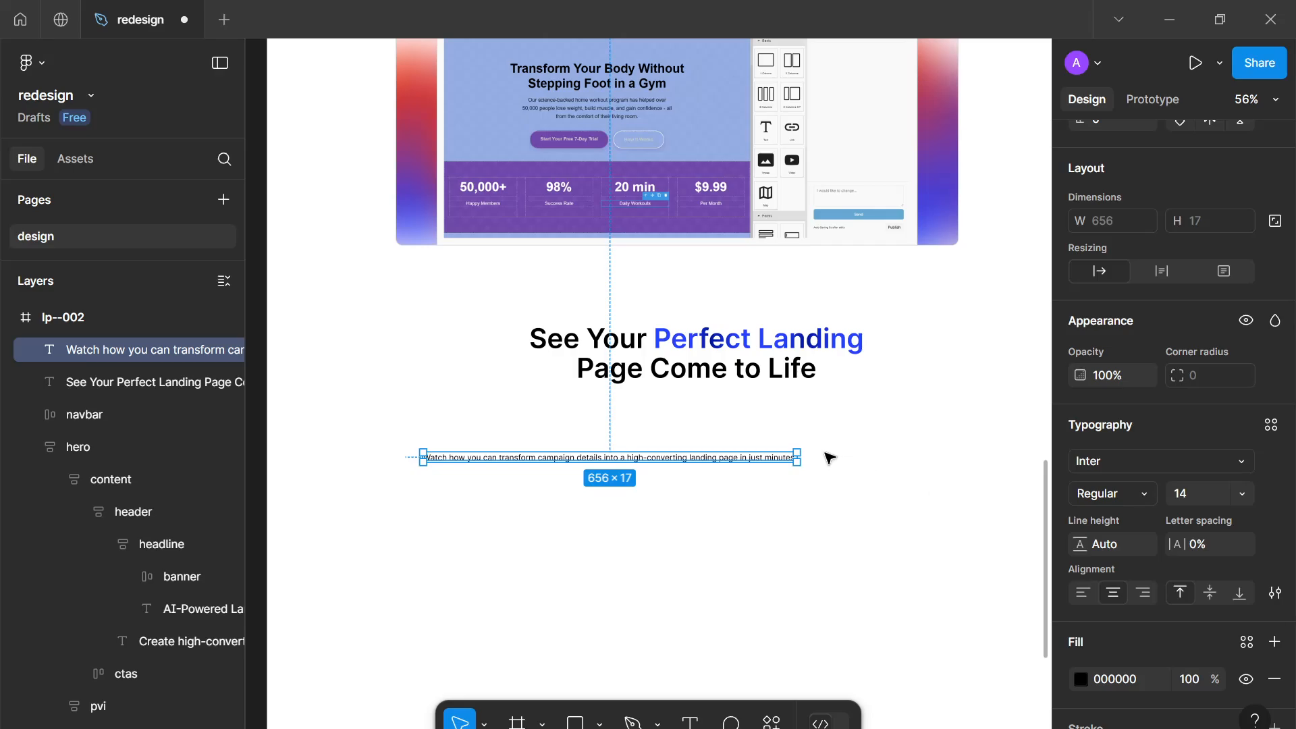
pyautogui.moveTo(797, 458); pyautogui.dragTo(765, 421)
pyautogui.scroll(-4, 665, 368)
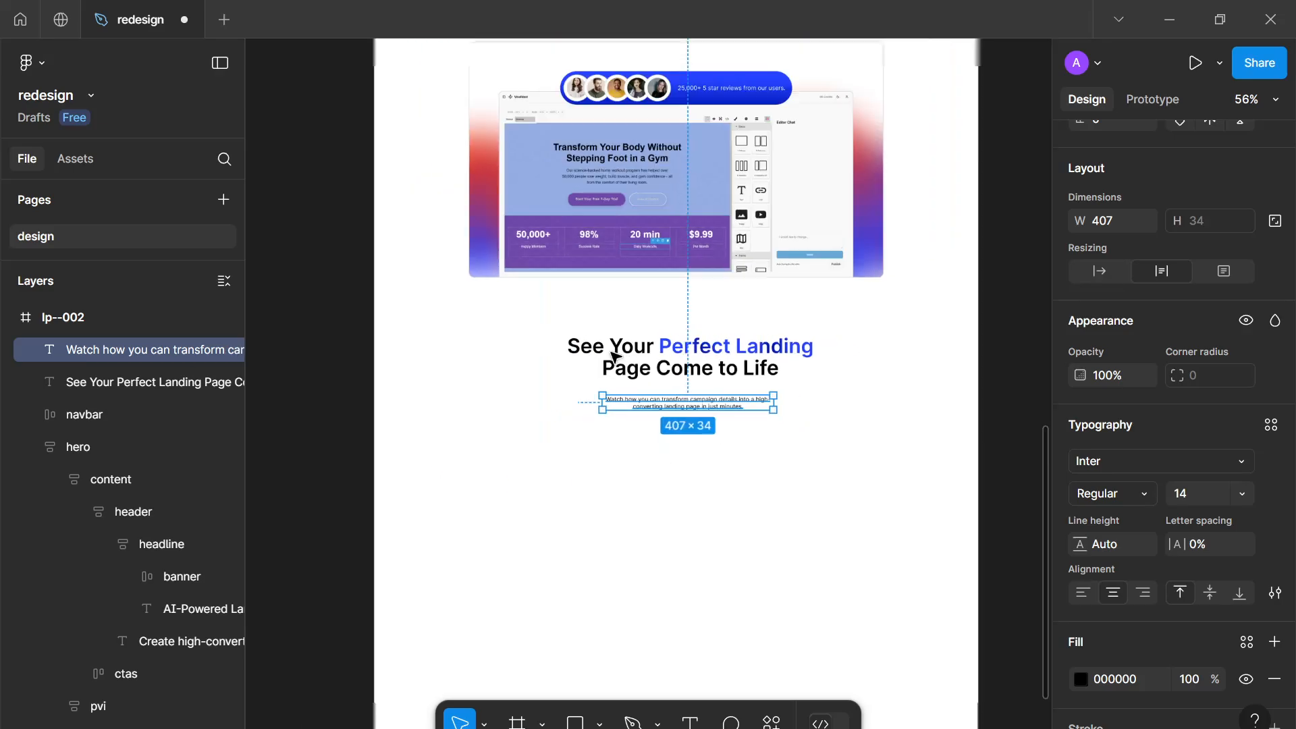
# Copy the hero description's 707070 gray fill and apply it to the new paragraph's fill
pyautogui.moveTo(566, 342); pyautogui.dragTo(651, 429)
pyautogui.scroll(5, 655, 434)
pyautogui.scroll(3, 806, 202)
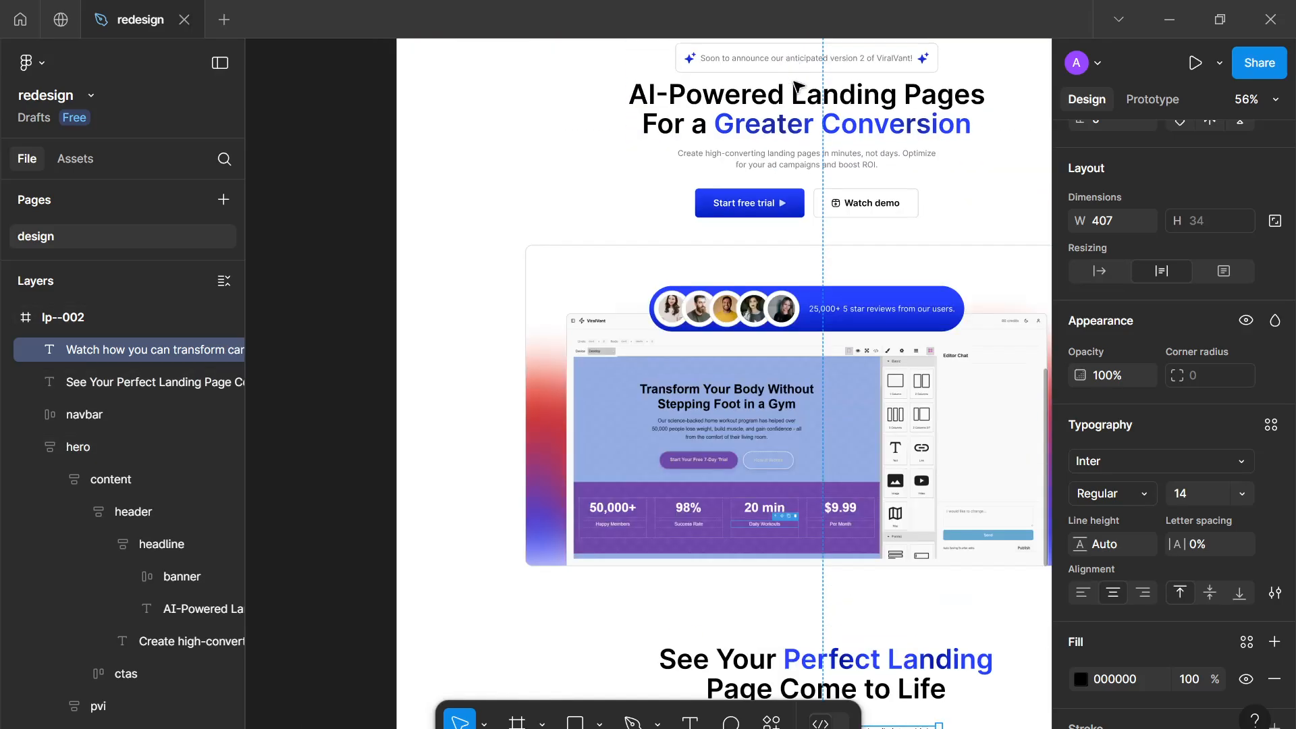
pyautogui.click(806, 173)
pyautogui.click(812, 164)
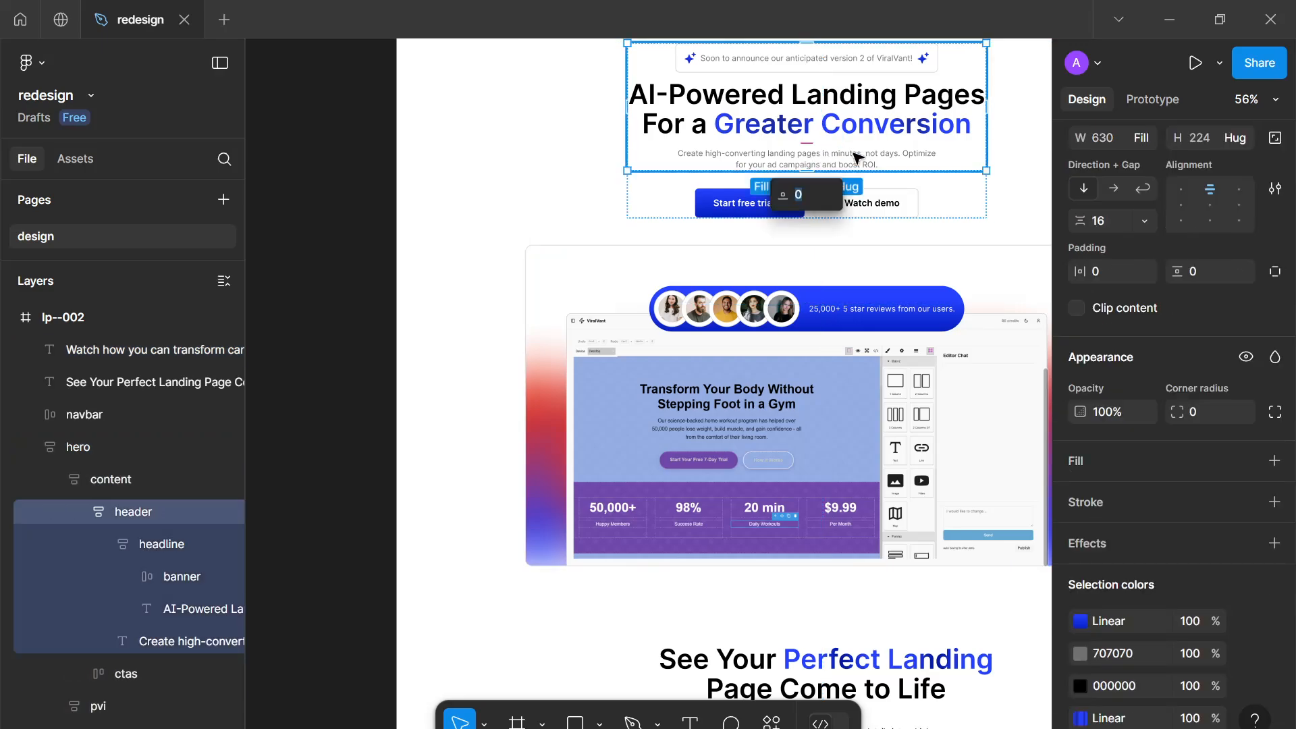
pyautogui.click(810, 160)
pyautogui.click(1119, 591)
pyautogui.hotkey('ctrl', 'c')
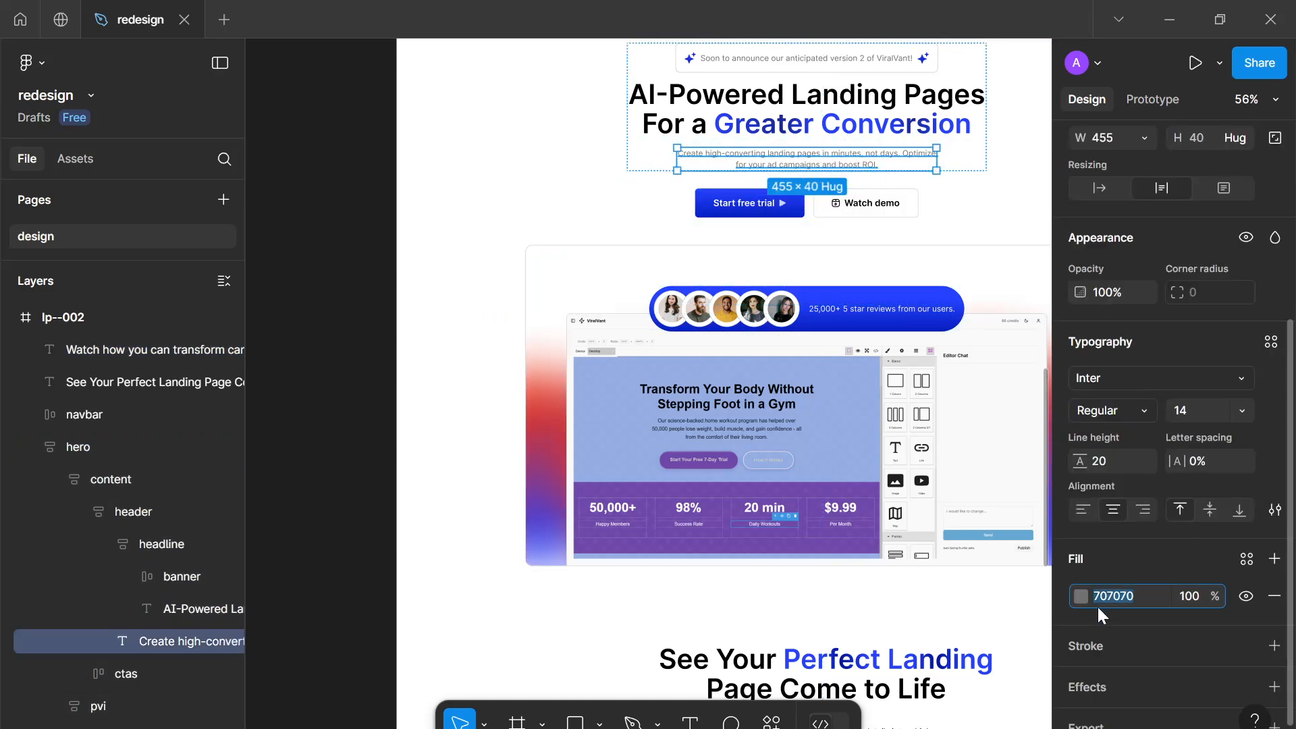
pyautogui.scroll(-3, 873, 641)
pyautogui.click(879, 498)
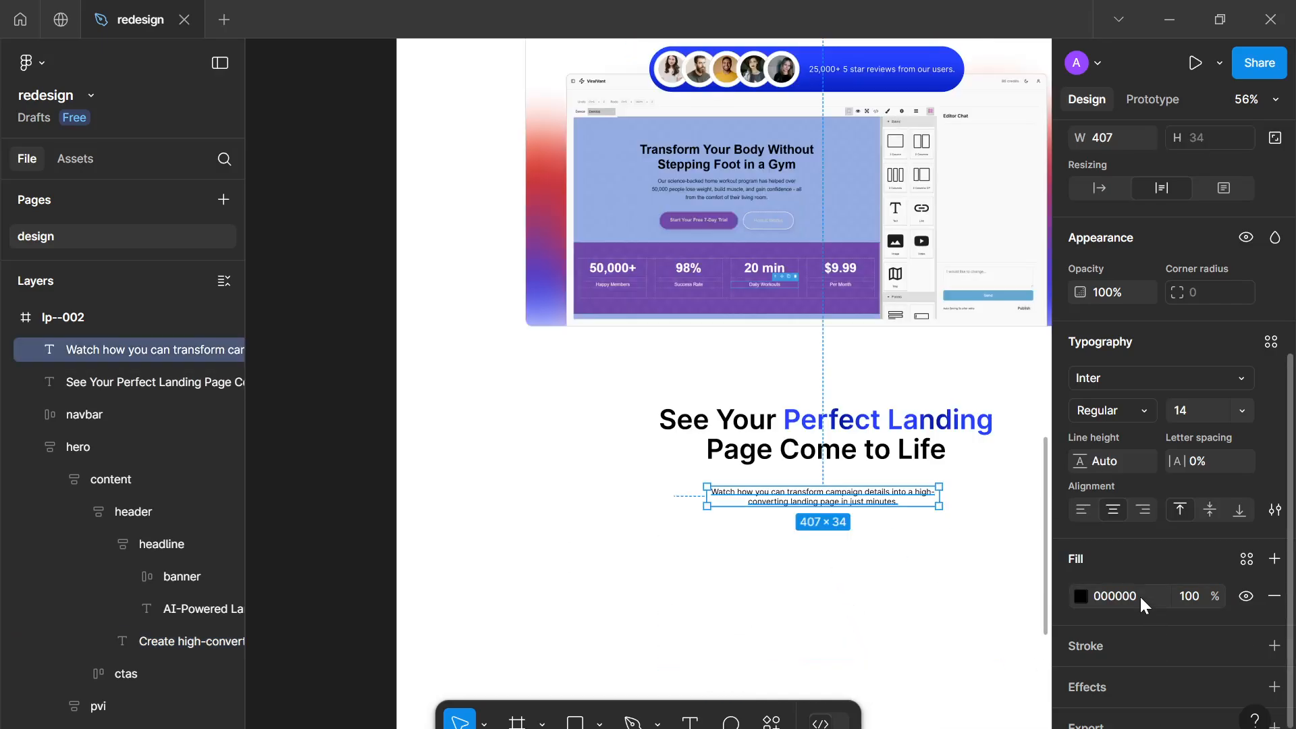
pyautogui.click(1140, 593)
pyautogui.hotkey('ctrl', 'v')
pyautogui.press('Return')
pyautogui.click(862, 576)
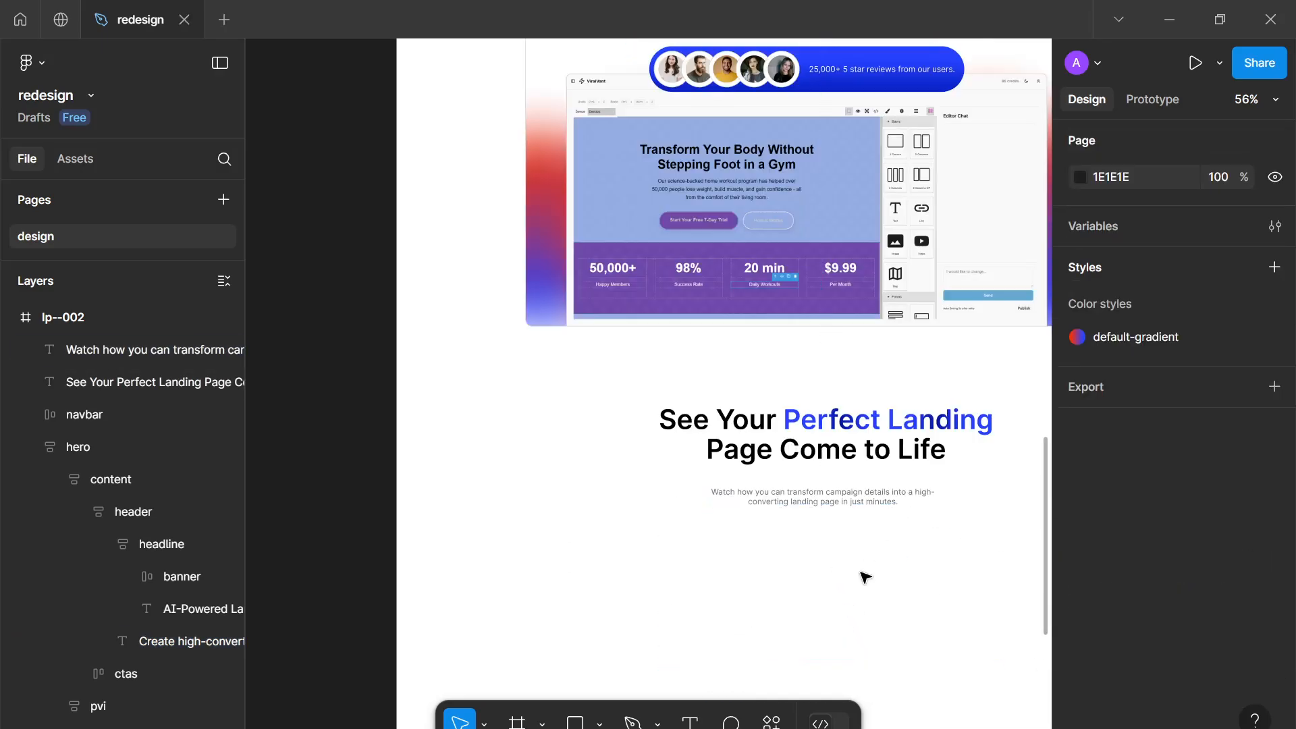
# Zoom in and out to inspect the new paragraph beneath the heading
pyautogui.scroll(3, 862, 575)
pyautogui.moveTo(871, 533); pyautogui.dragTo(787, 454)
pyautogui.scroll(4, 786, 454)
pyautogui.moveTo(741, 261); pyautogui.dragTo(730, 254)
pyautogui.scroll(-10, 703, 311)
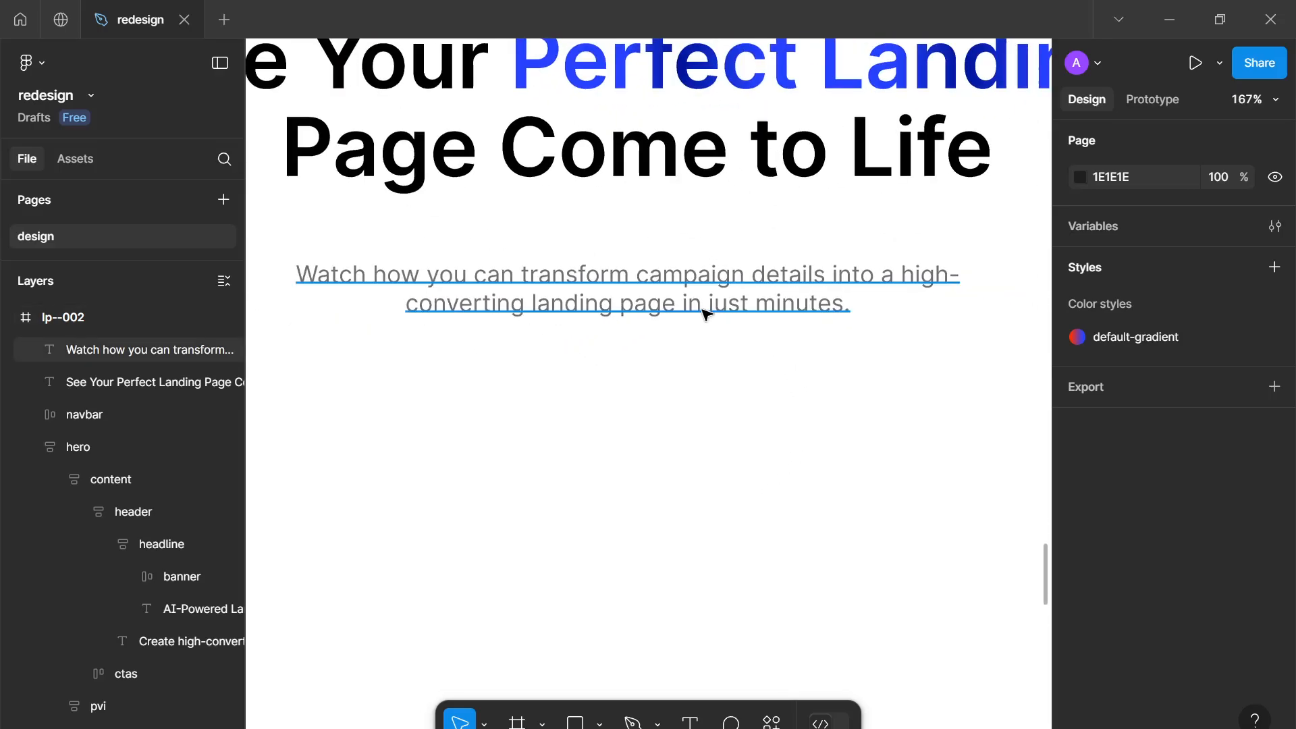
pyautogui.scroll(8, 703, 314)
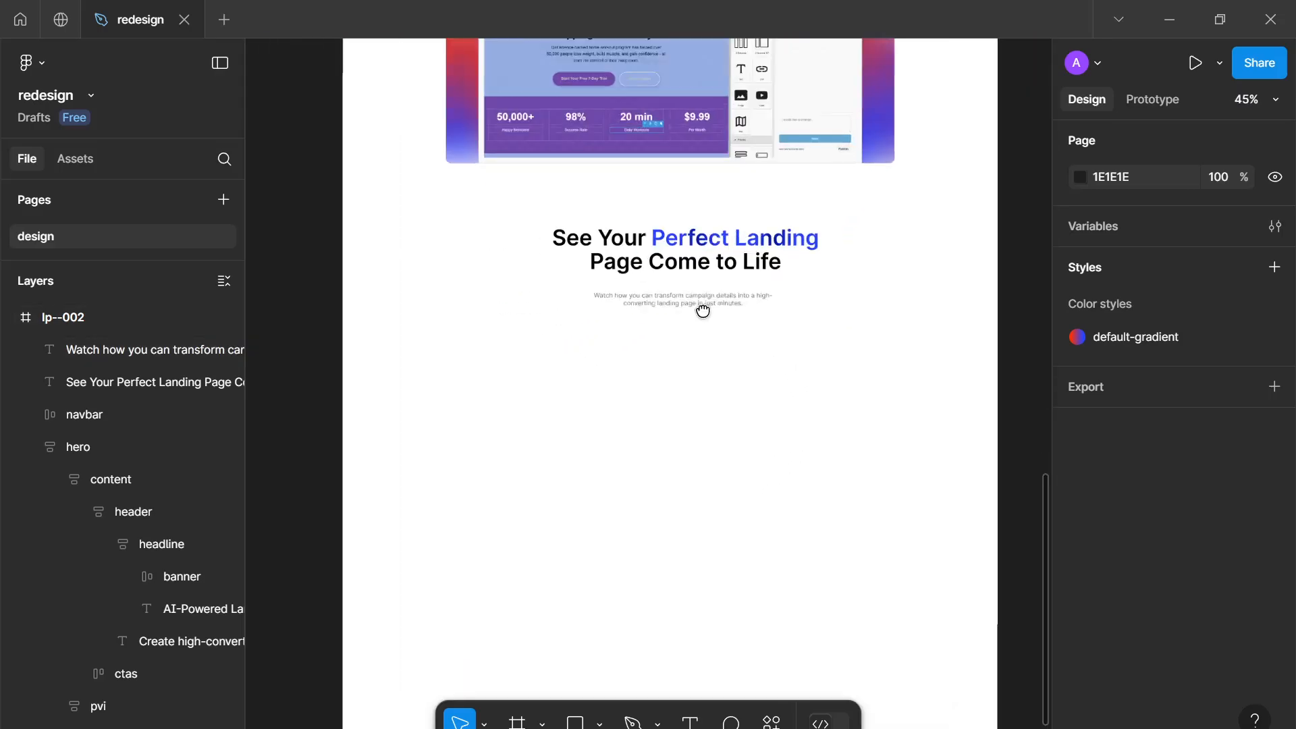
pyautogui.scroll(-6, 703, 351)
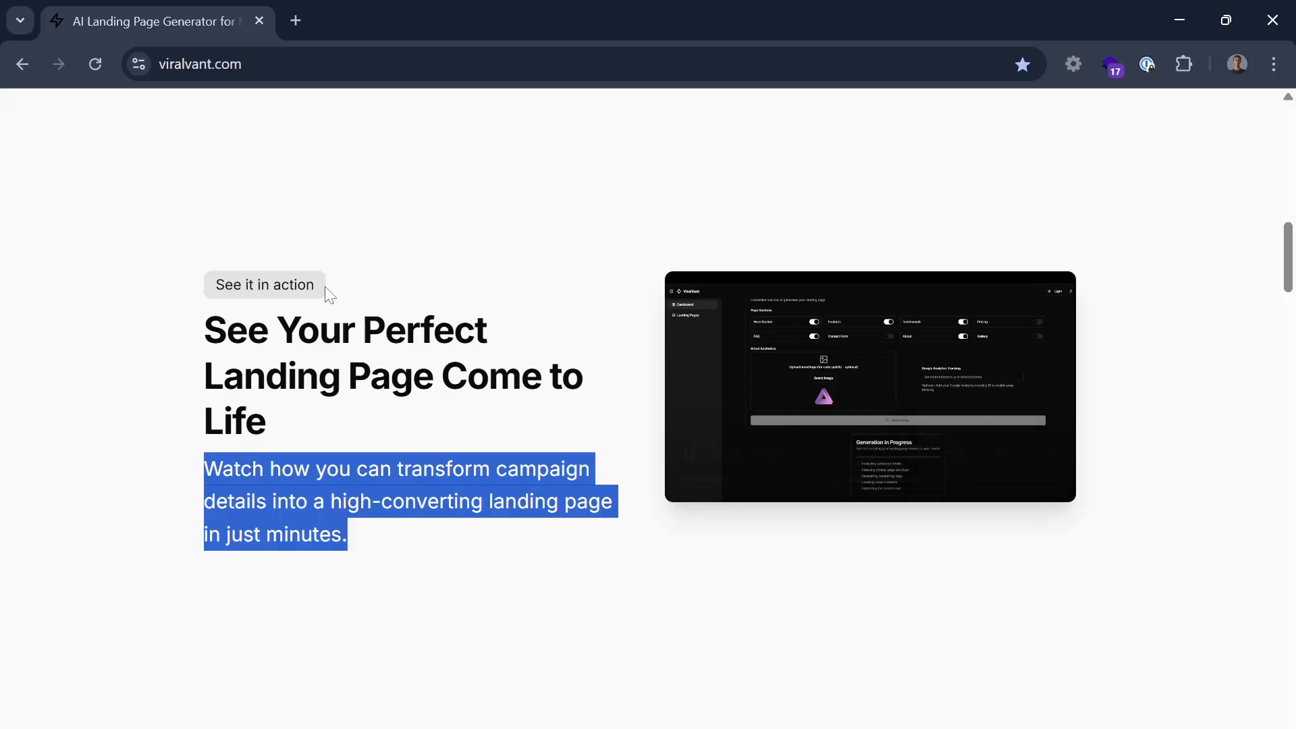
pyautogui.moveTo(326, 286)
pyautogui.mouseDown()
pyautogui.moveTo(180, 289)
pyautogui.moveTo(316, 298)
pyautogui.mouseUp()
pyautogui.click(316, 299)
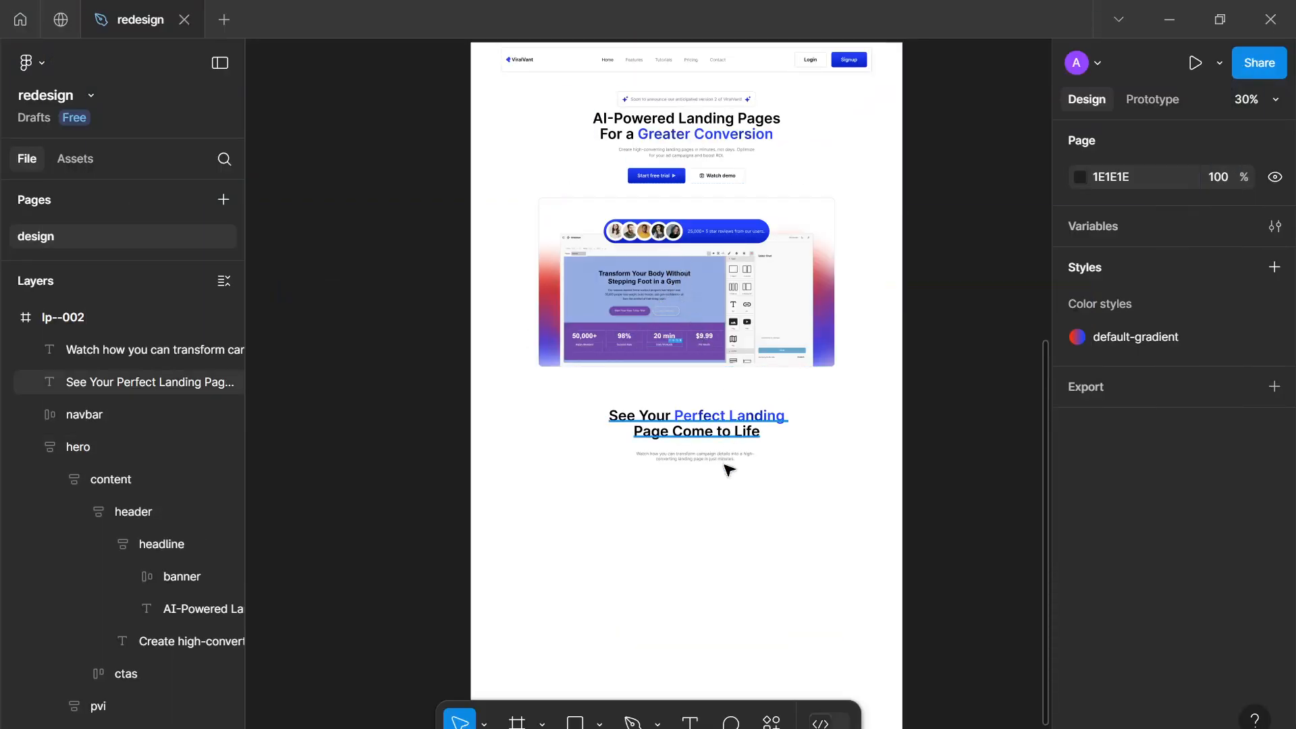
pyautogui.scroll(3, 727, 483)
pyautogui.scroll(-3, 727, 483)
pyautogui.scroll(1, 727, 483)
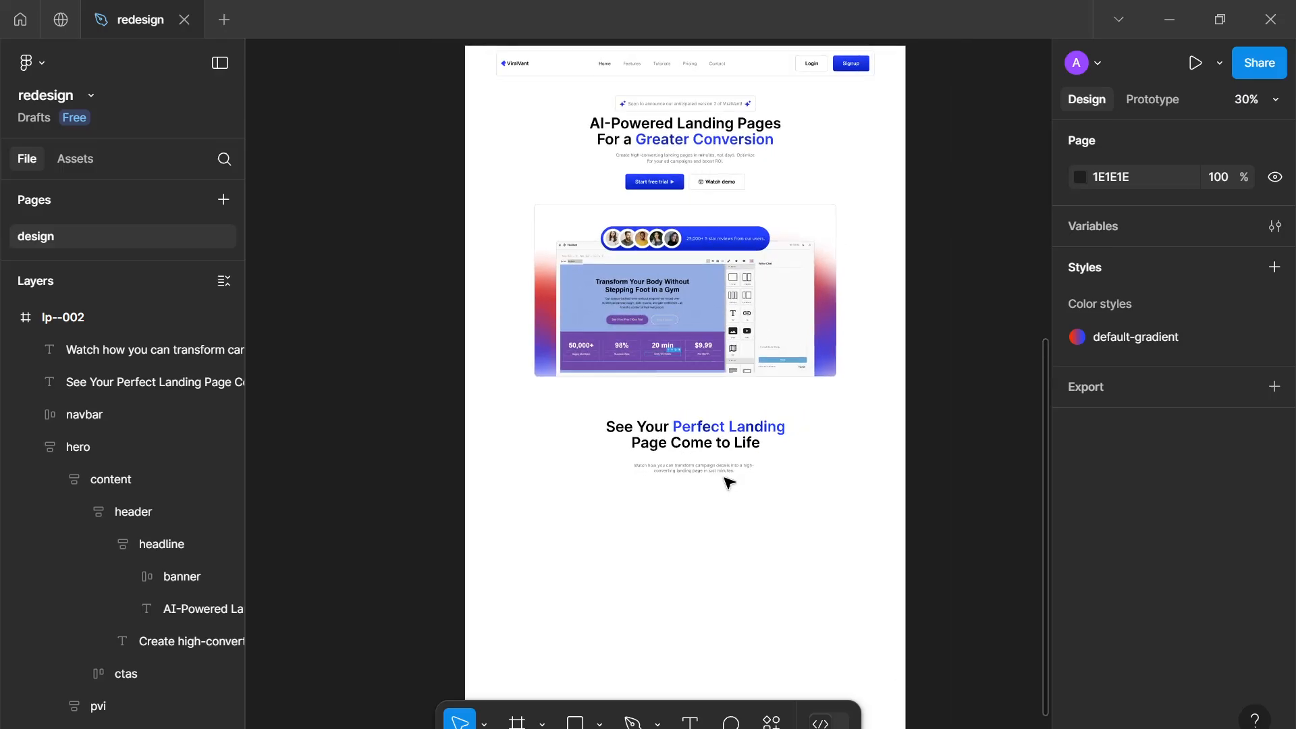
pyautogui.scroll(-3, 723, 468)
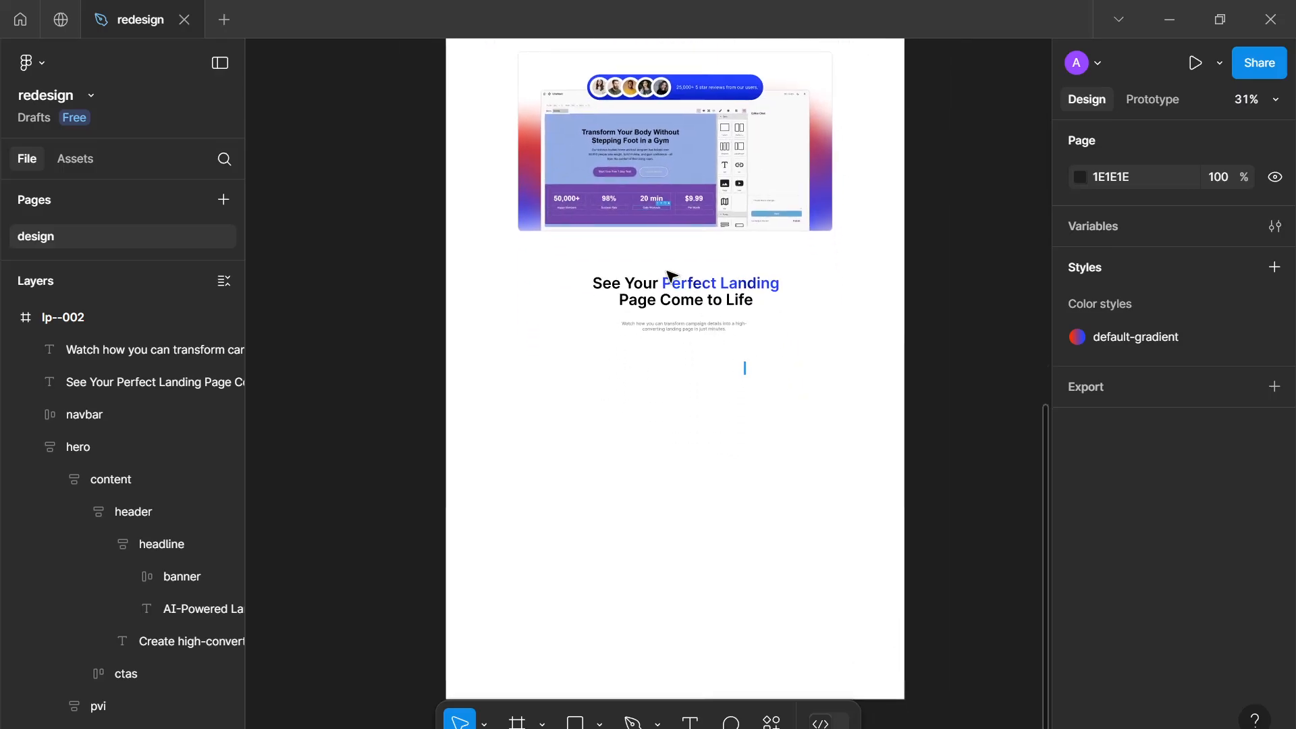
# Select the heading and the paragraph together and wrap them in an auto layout frame
pyautogui.moveTo(745, 373); pyautogui.dragTo(669, 272)
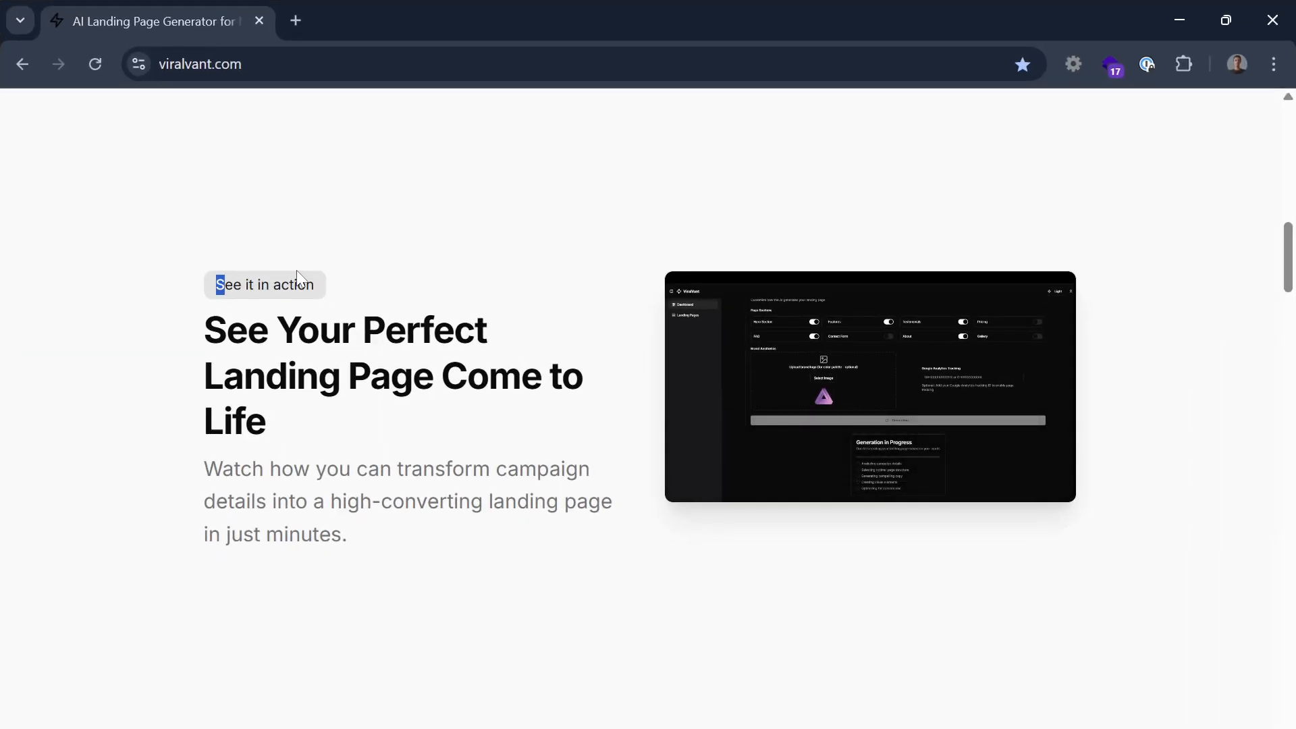
pyautogui.moveTo(297, 277); pyautogui.dragTo(322, 279)
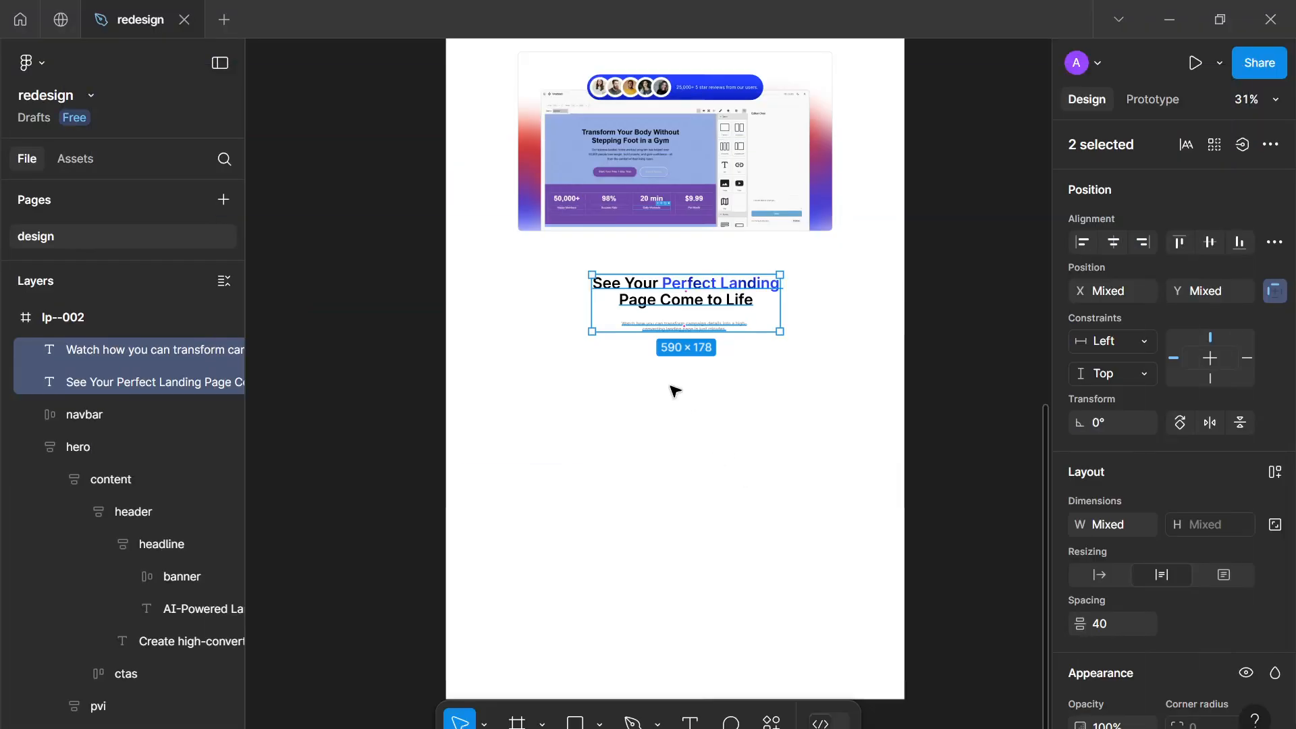
pyautogui.hotkey('shift', 'a')
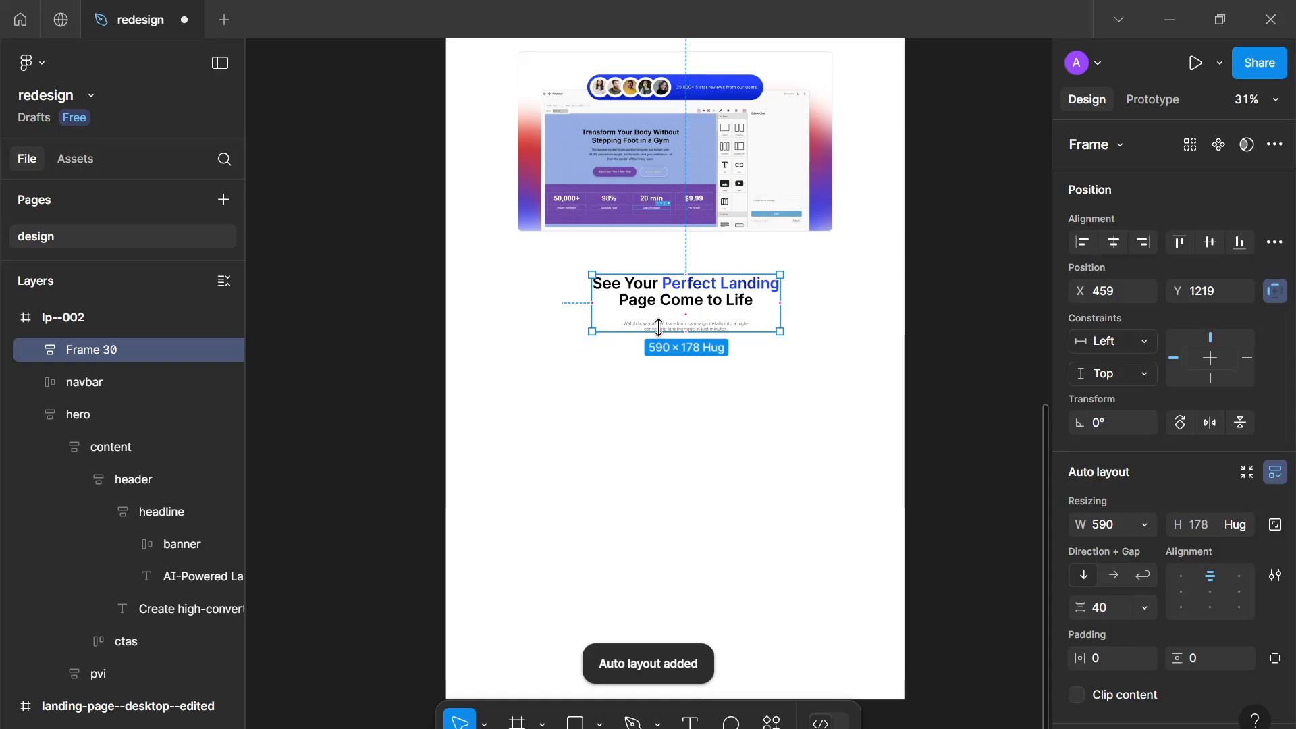
pyautogui.hotkey('ctrl', 'z')
pyautogui.hotkey('shift', 'a')
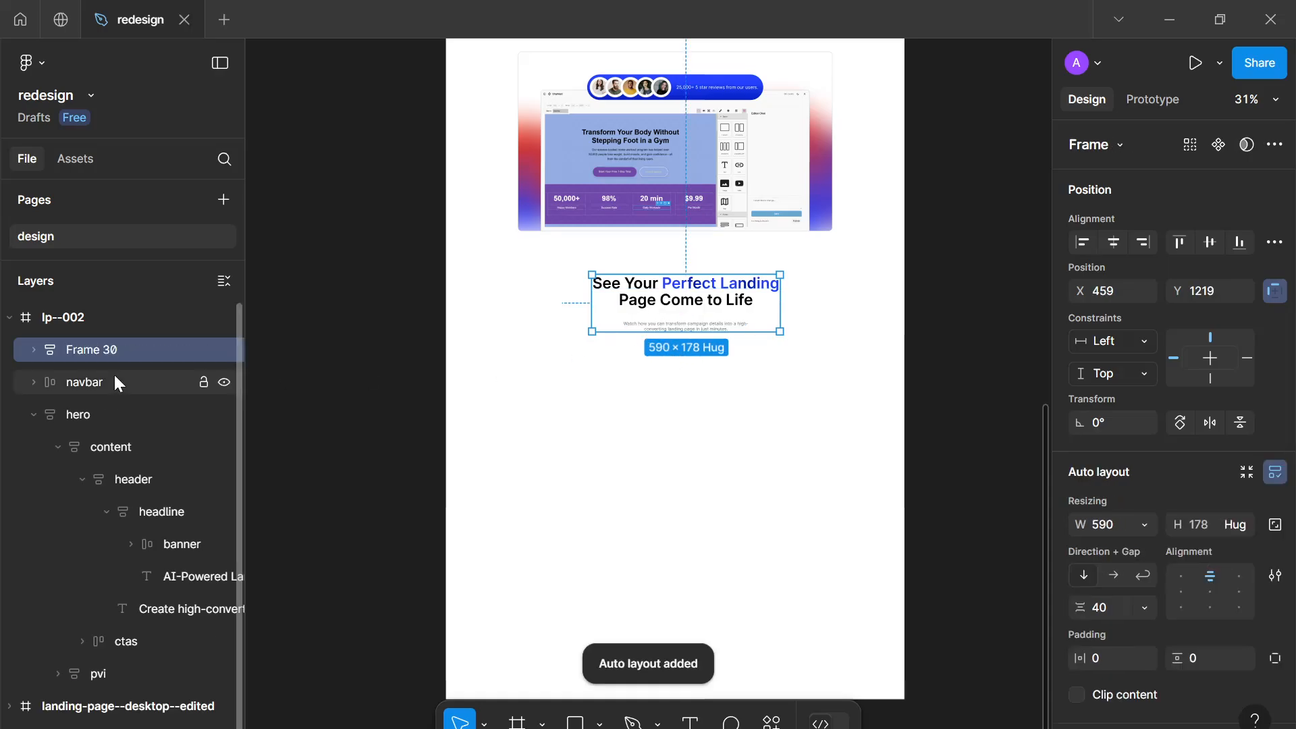
# Rename the auto layout frame to headline and set its gap to 16
pyautogui.doubleClick(93, 349)
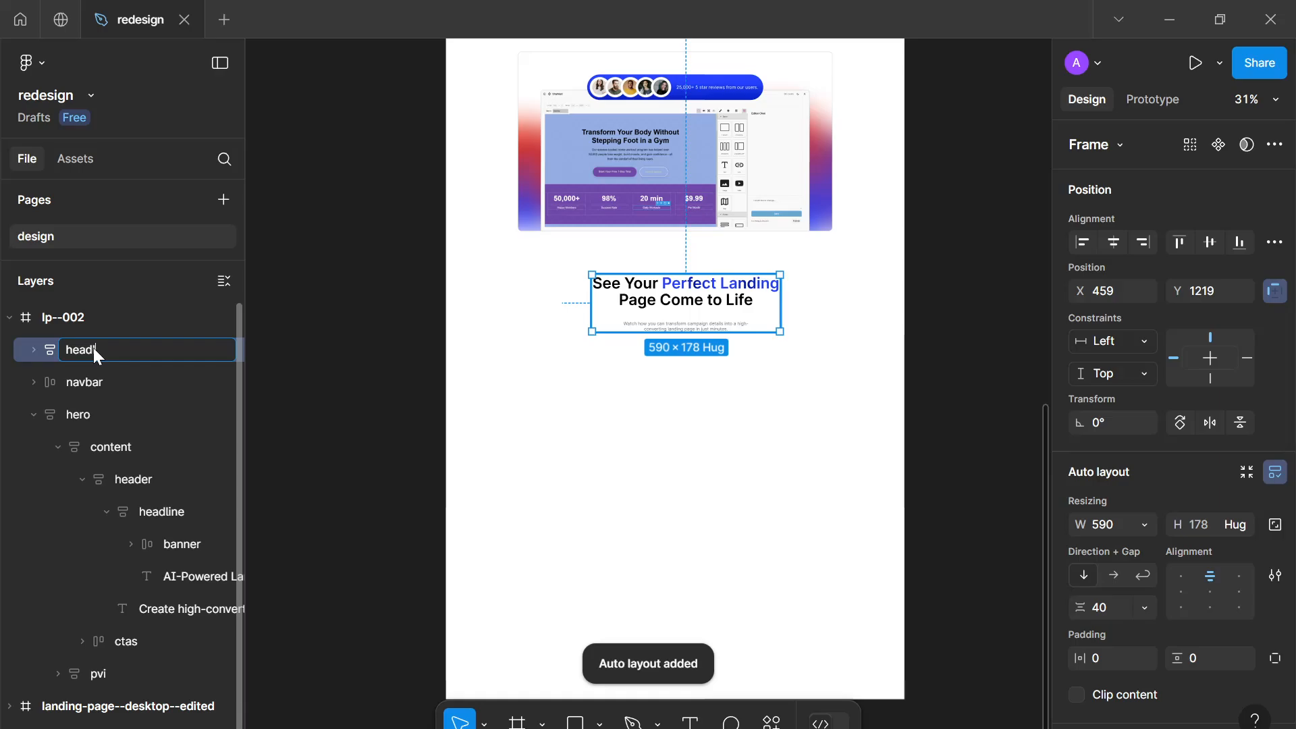
pyautogui.write('headline')
pyautogui.press('Return')
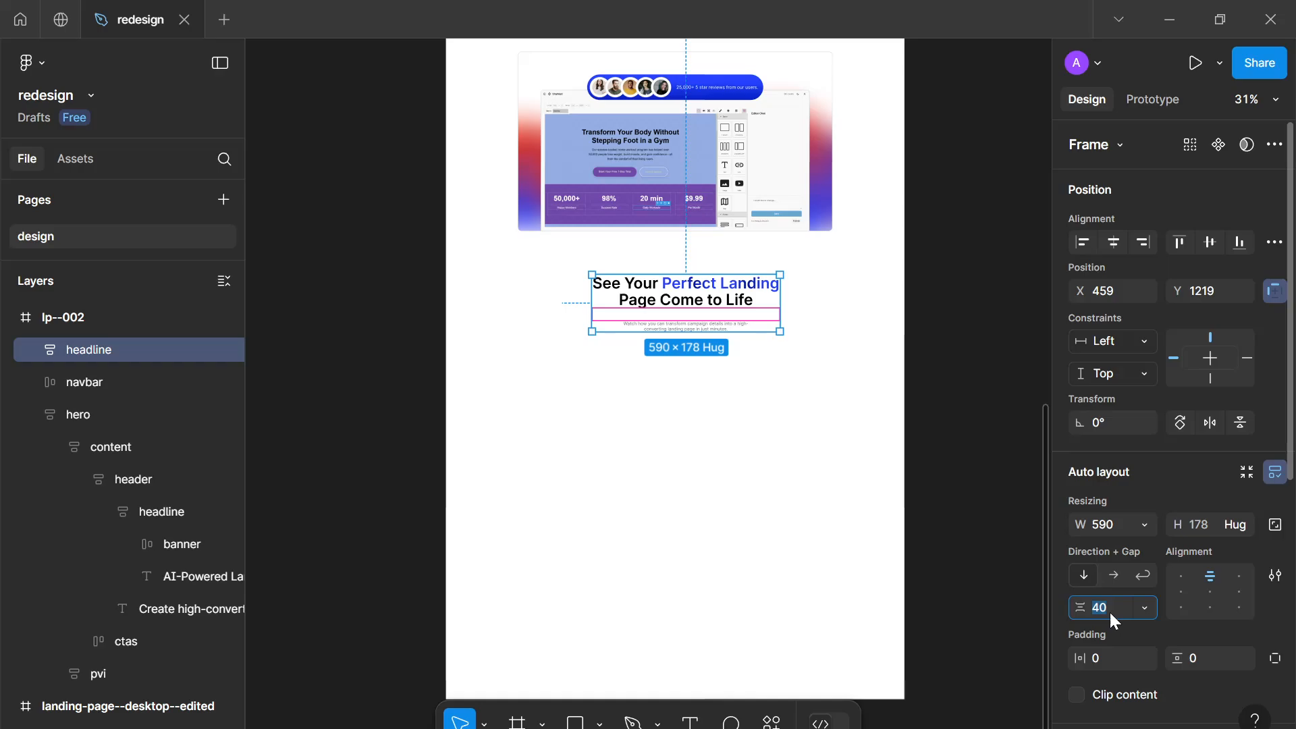
pyautogui.write('16')
pyautogui.press('Return')
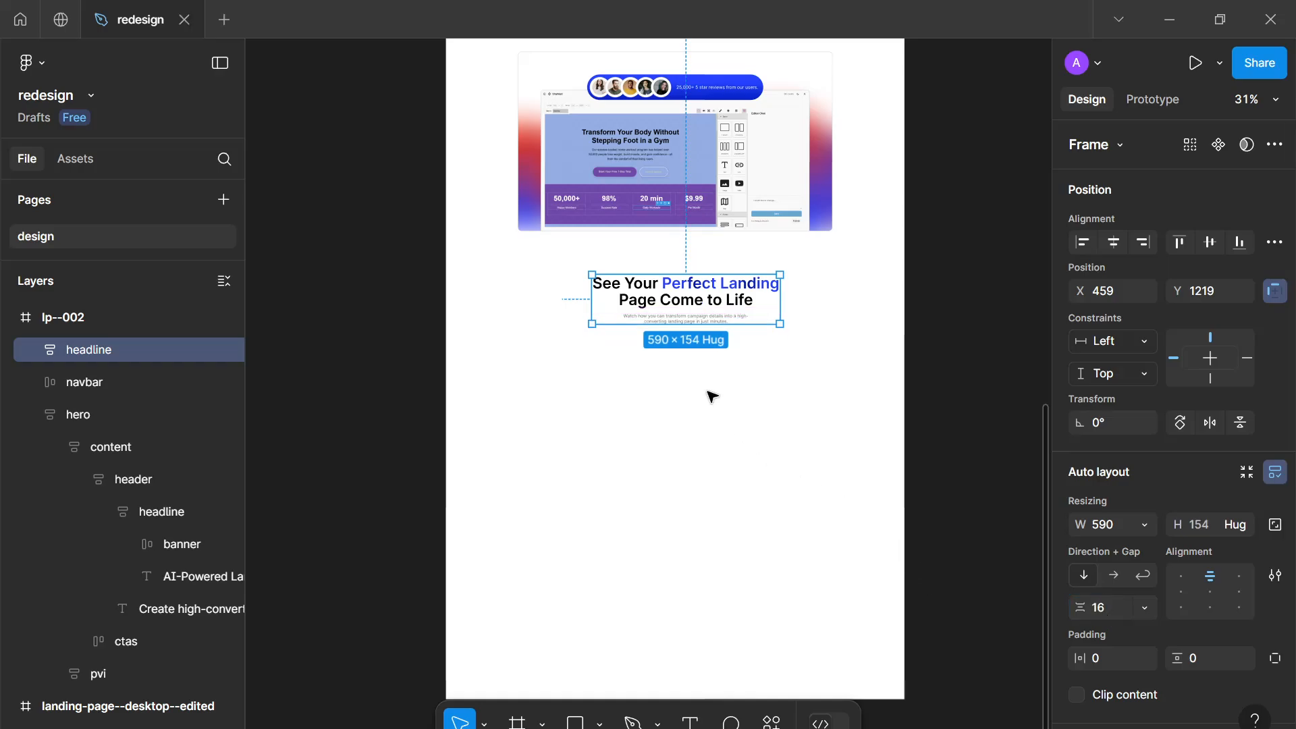
# Move the headline frame down to about X 441, Y 1277
pyautogui.scroll(4, 708, 392)
pyautogui.moveTo(685, 223); pyautogui.dragTo(673, 259)
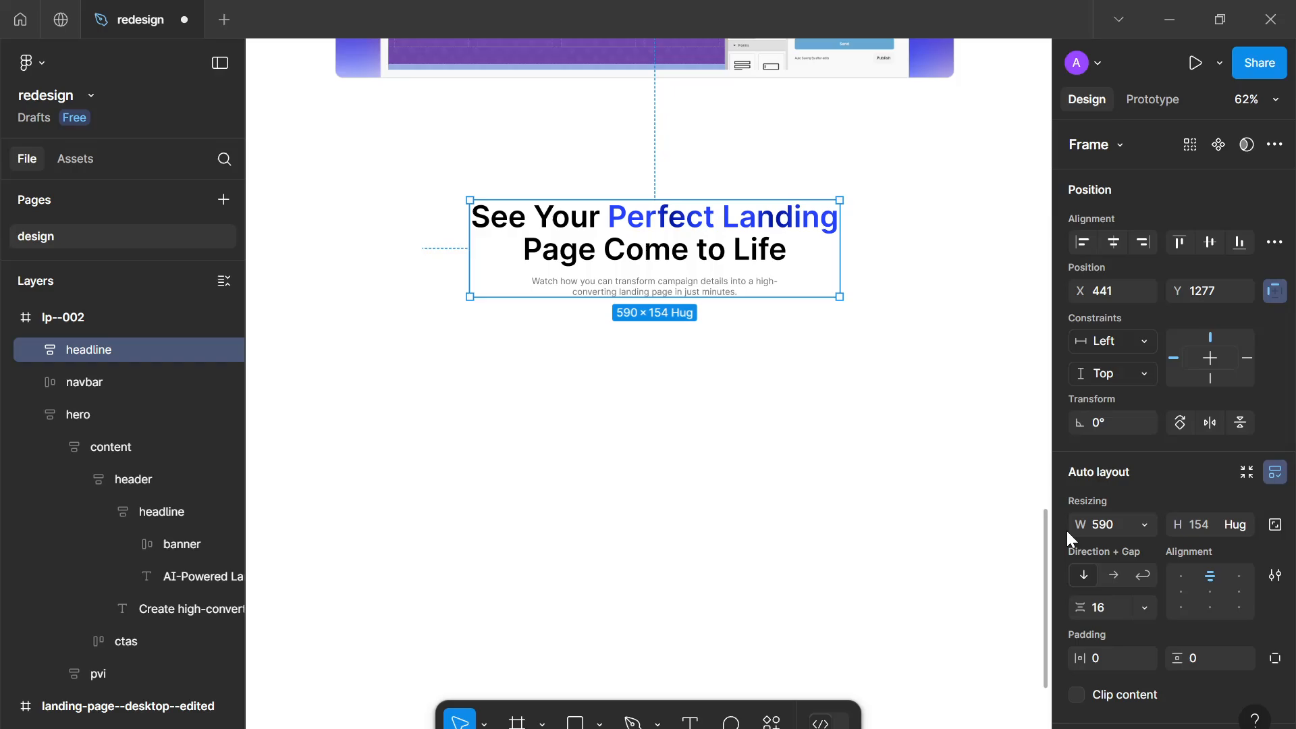
pyautogui.click(642, 448)
# Duplicate the Start free trial button and move the copy below the new paragraph
pyautogui.scroll(-5, 594, 293)
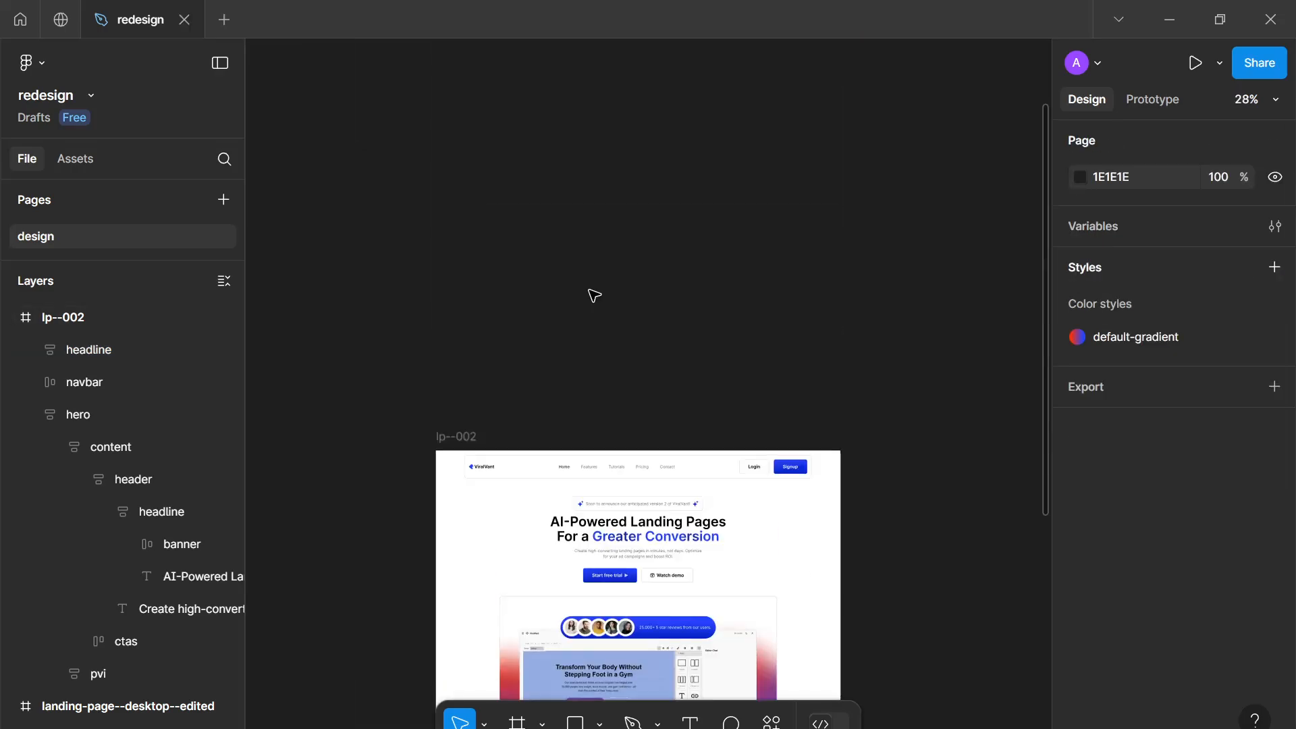
pyautogui.scroll(-5, 593, 294)
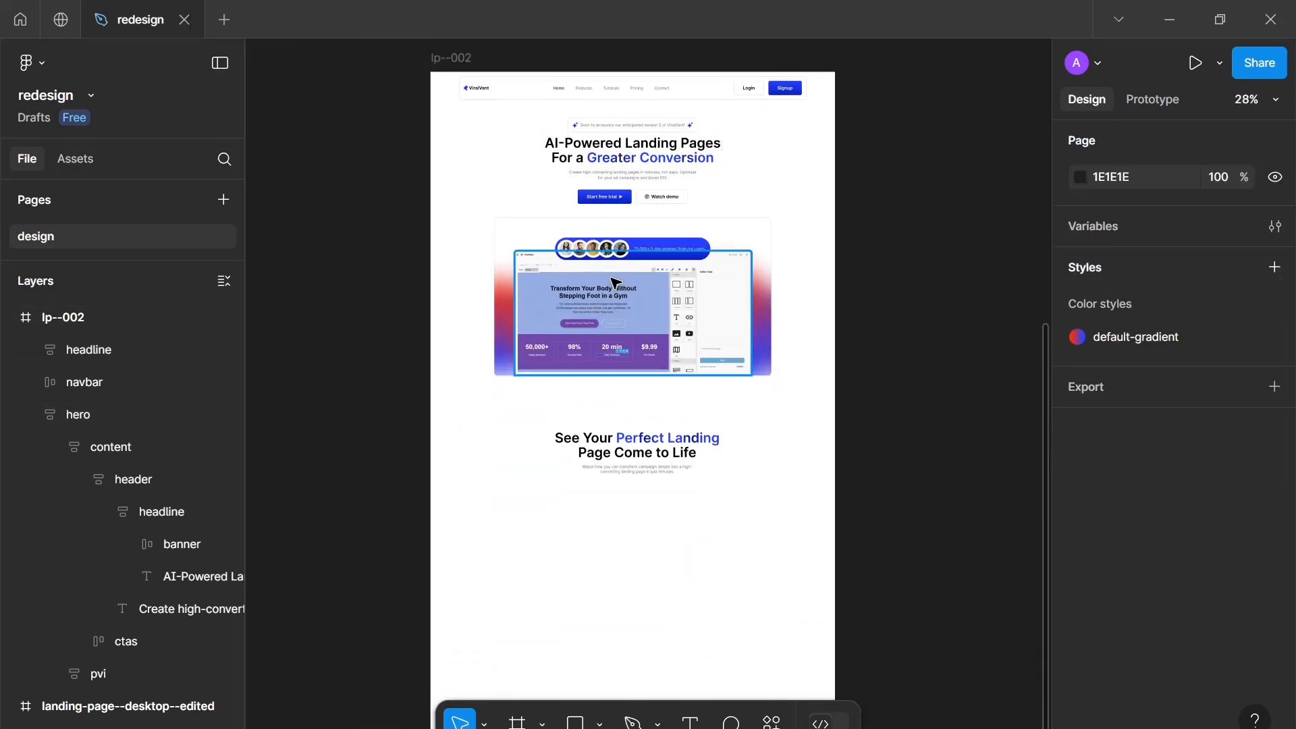
pyautogui.scroll(4, 617, 210)
pyautogui.click(627, 192)
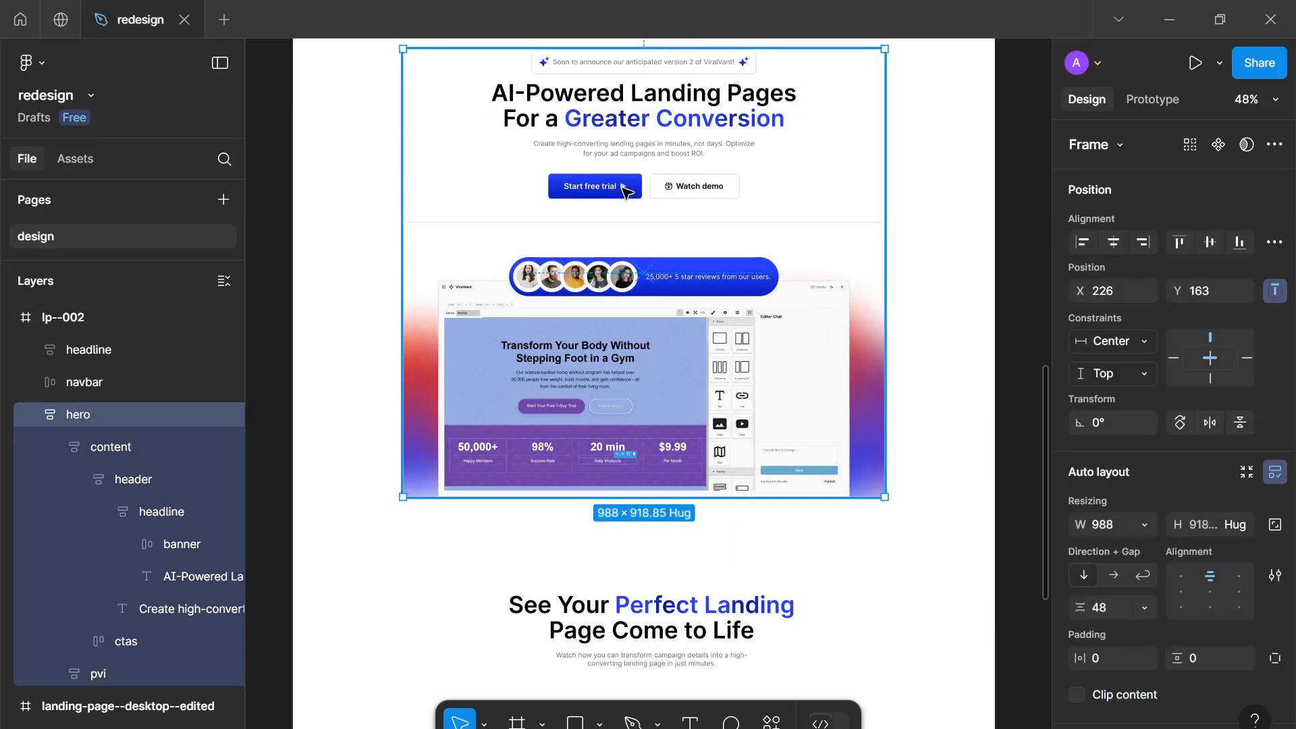
pyautogui.doubleClick(626, 192)
pyautogui.click(627, 192)
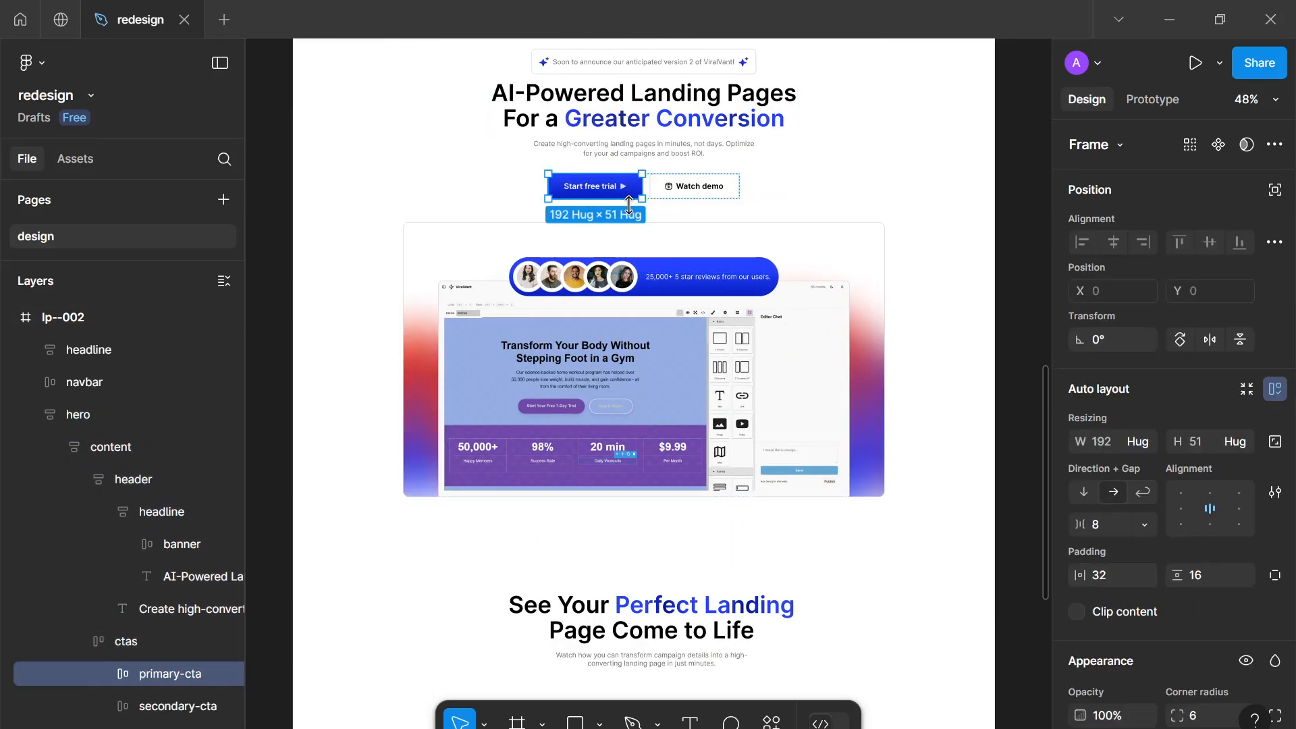
pyautogui.scroll(-4, 623, 203)
pyautogui.hotkey('ctrl', 'd')
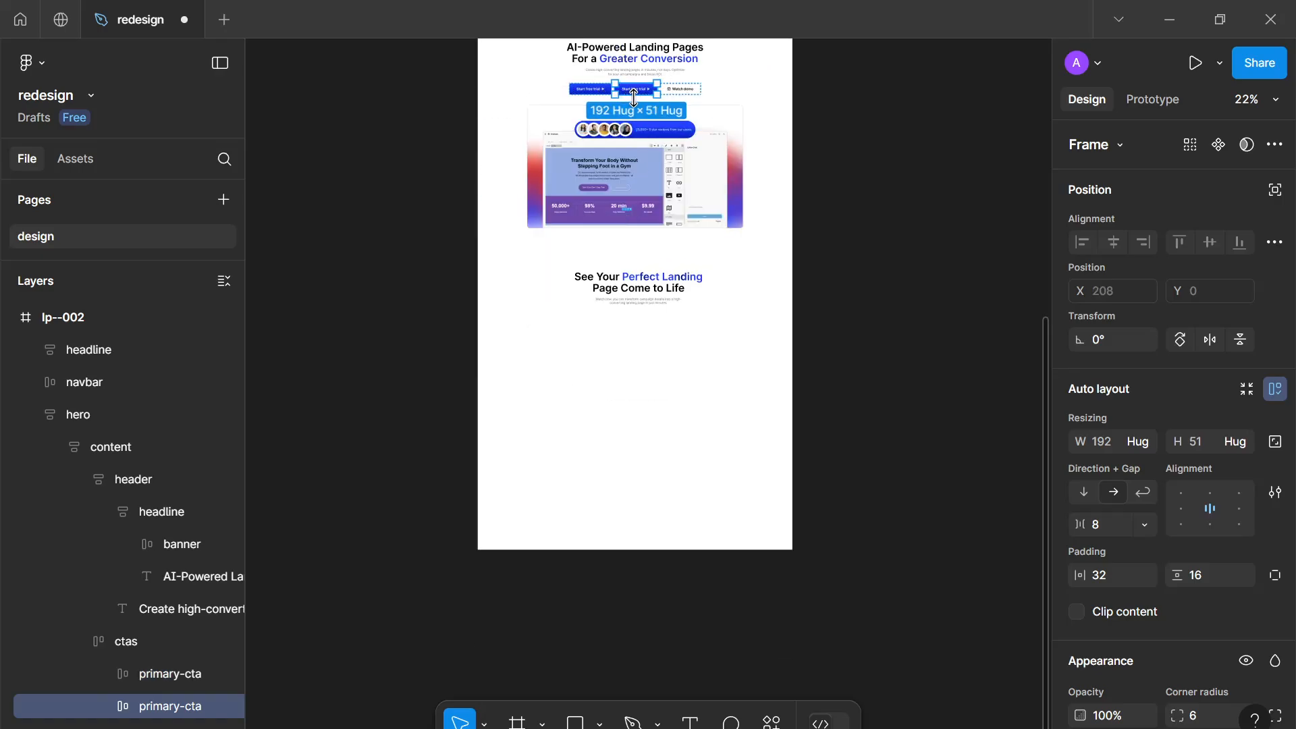
pyautogui.moveTo(642, 96); pyautogui.dragTo(638, 317)
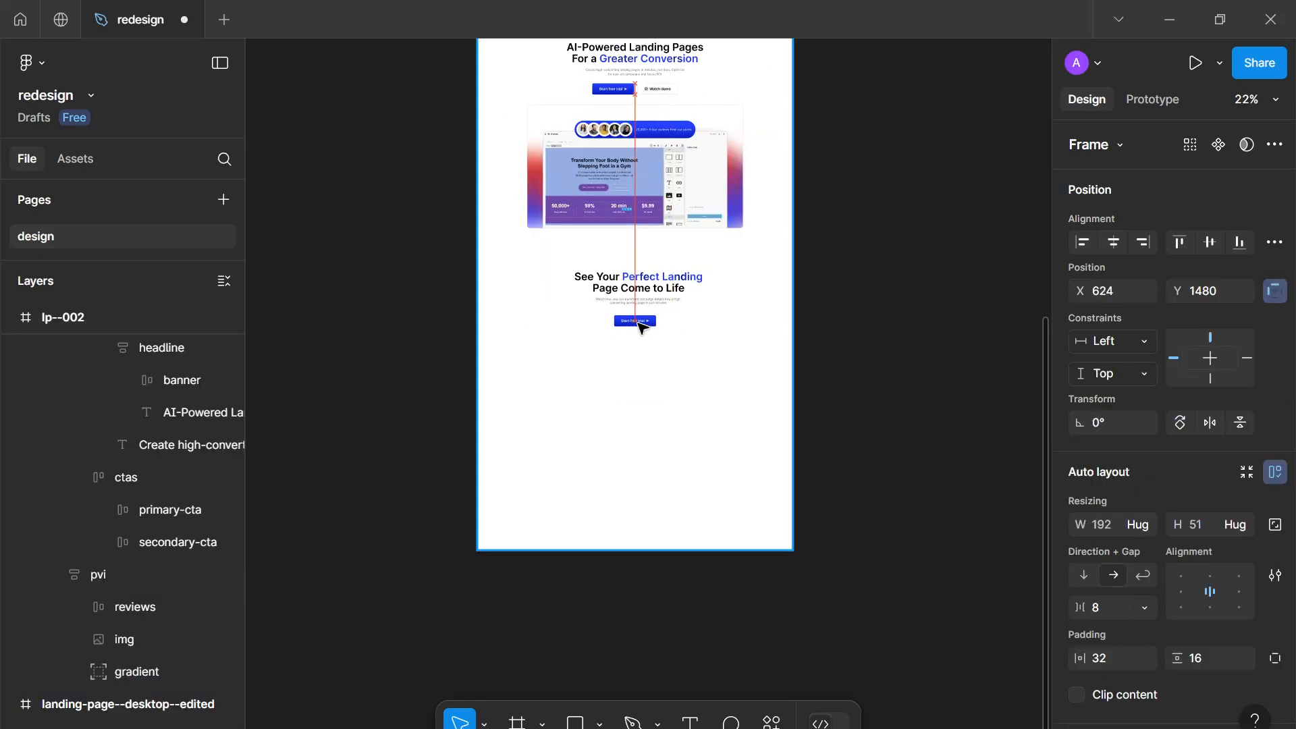
pyautogui.scroll(5, 641, 270)
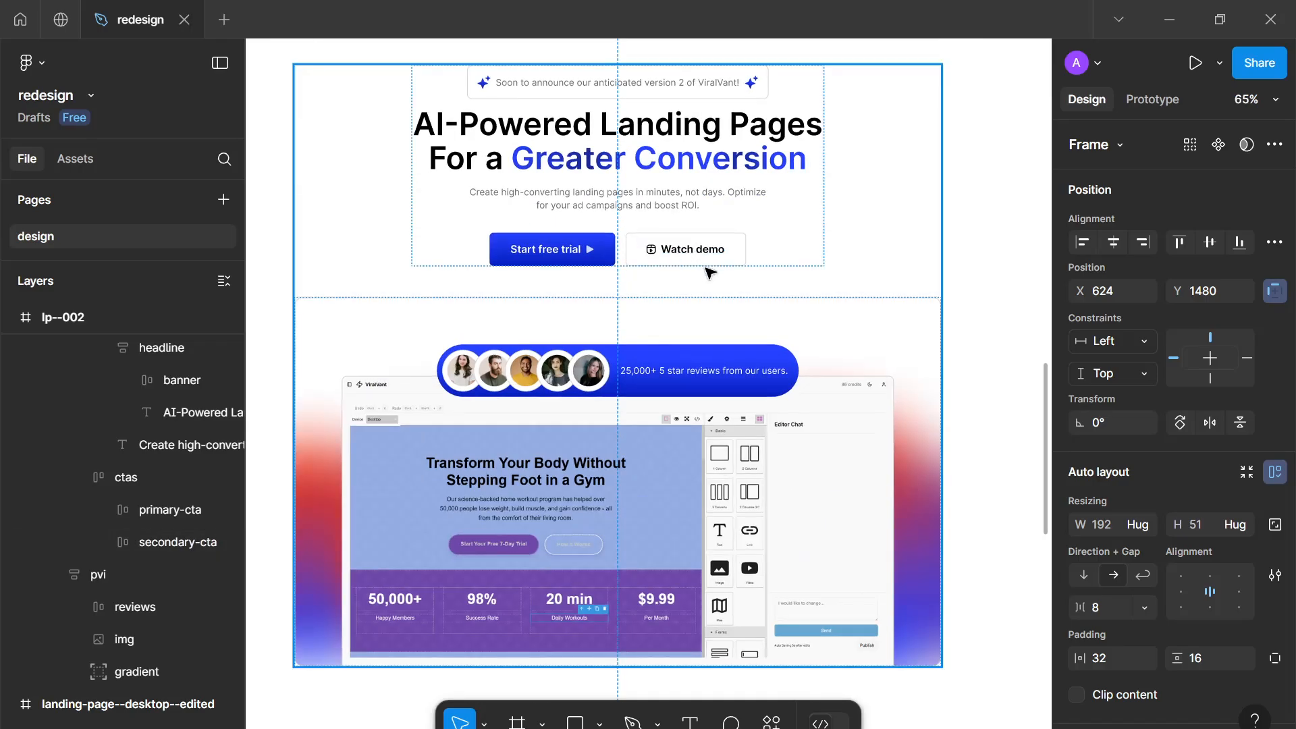
pyautogui.scroll(-10, 681, 240)
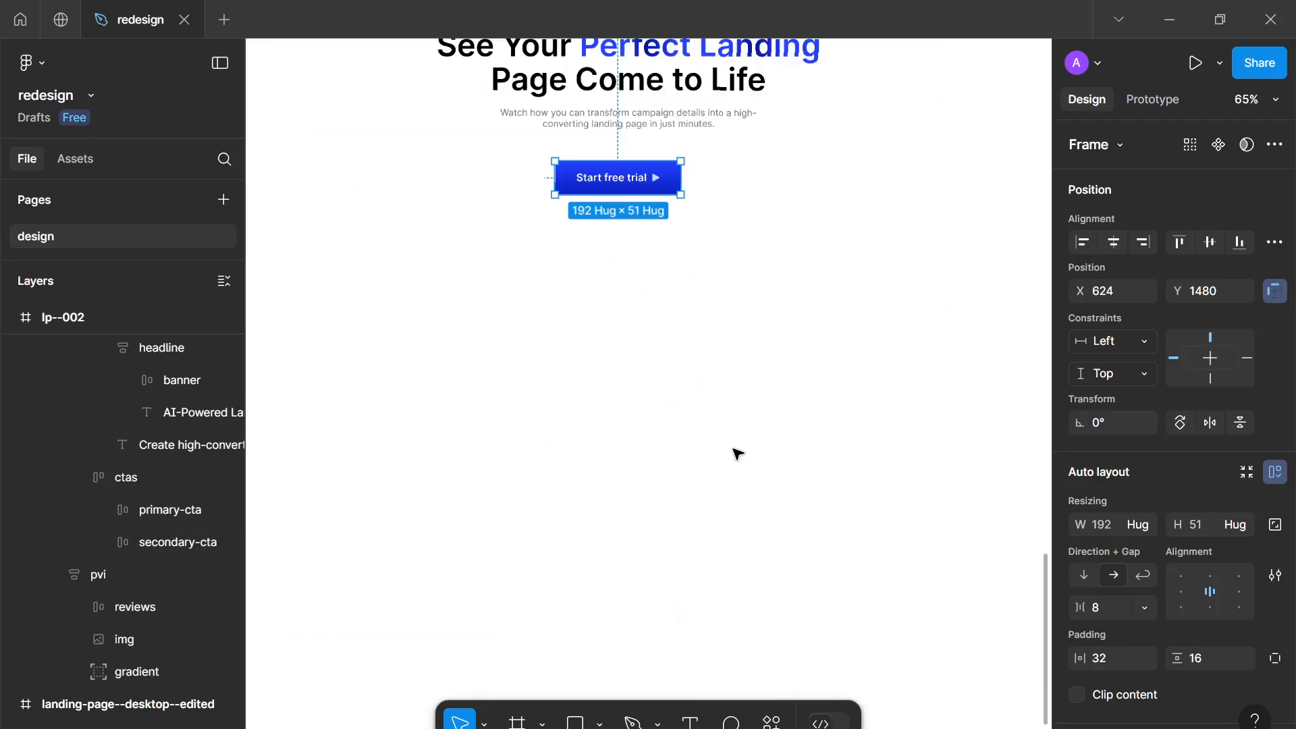
pyautogui.moveTo(530, 233); pyautogui.dragTo(845, 486)
pyautogui.scroll(-5, 776, 392)
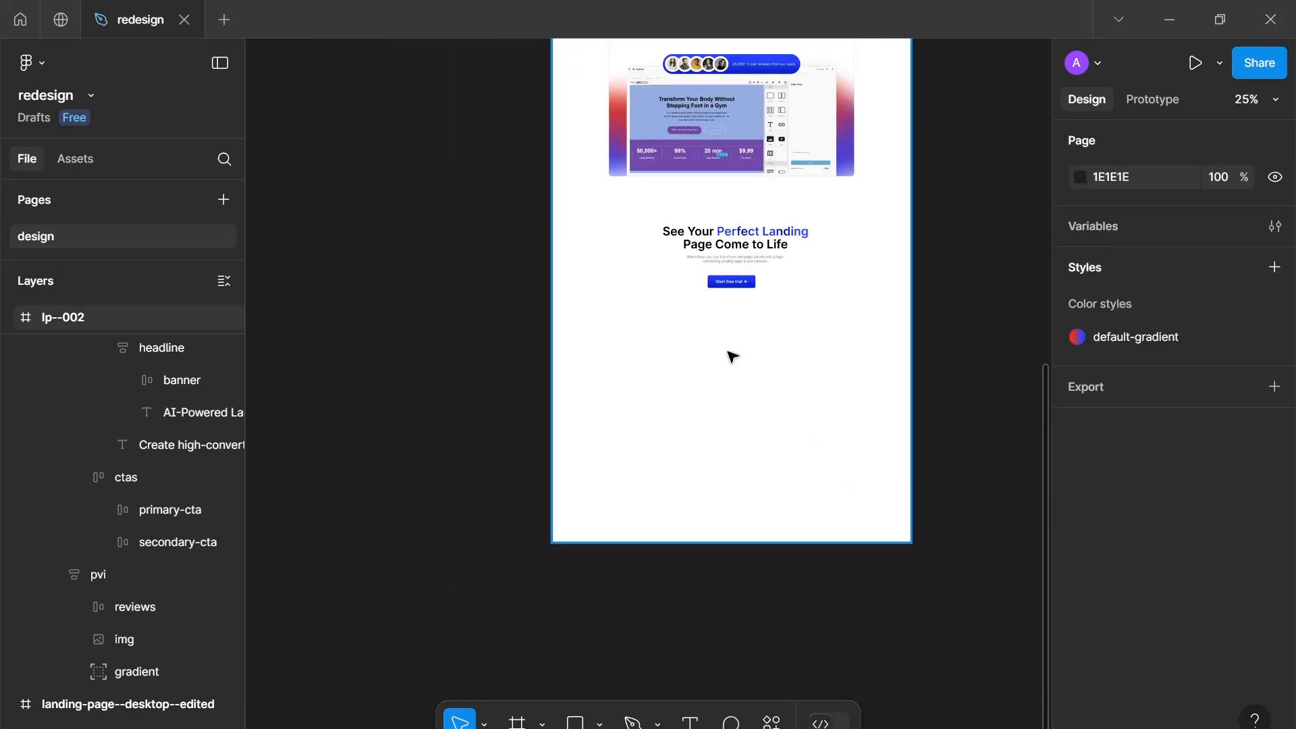
pyautogui.scroll(3, 675, 344)
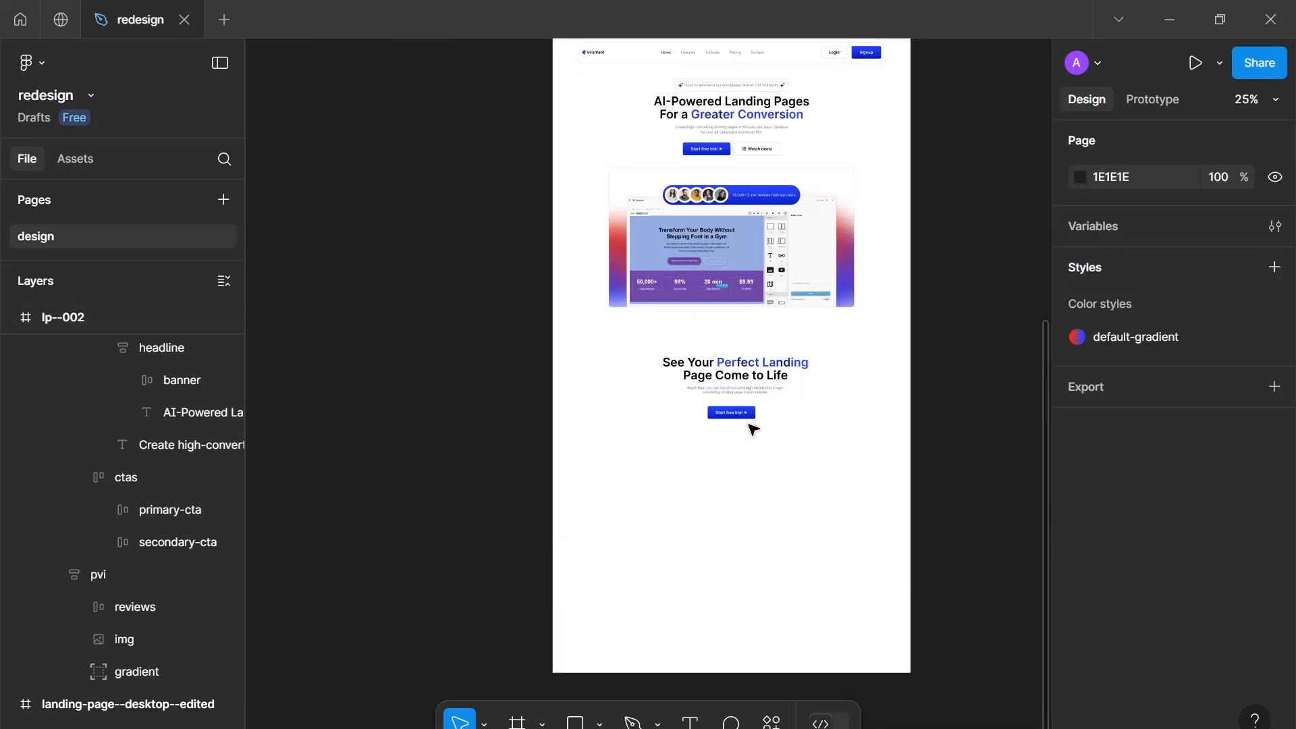
# Select the headline frame together with the copied button and wrap them in an auto layout frame
pyautogui.click(754, 385)
pyautogui.scroll(3, 743, 419)
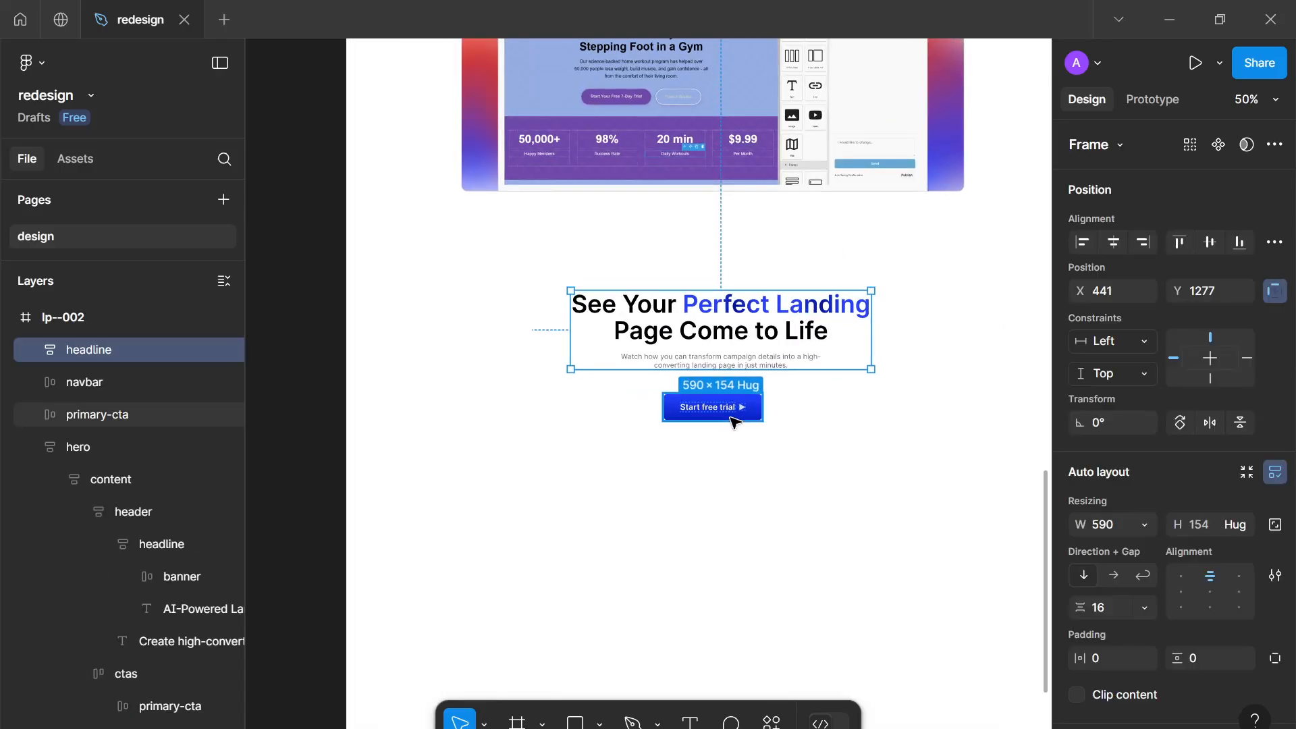
pyautogui.moveTo(729, 413); pyautogui.dragTo(738, 402)
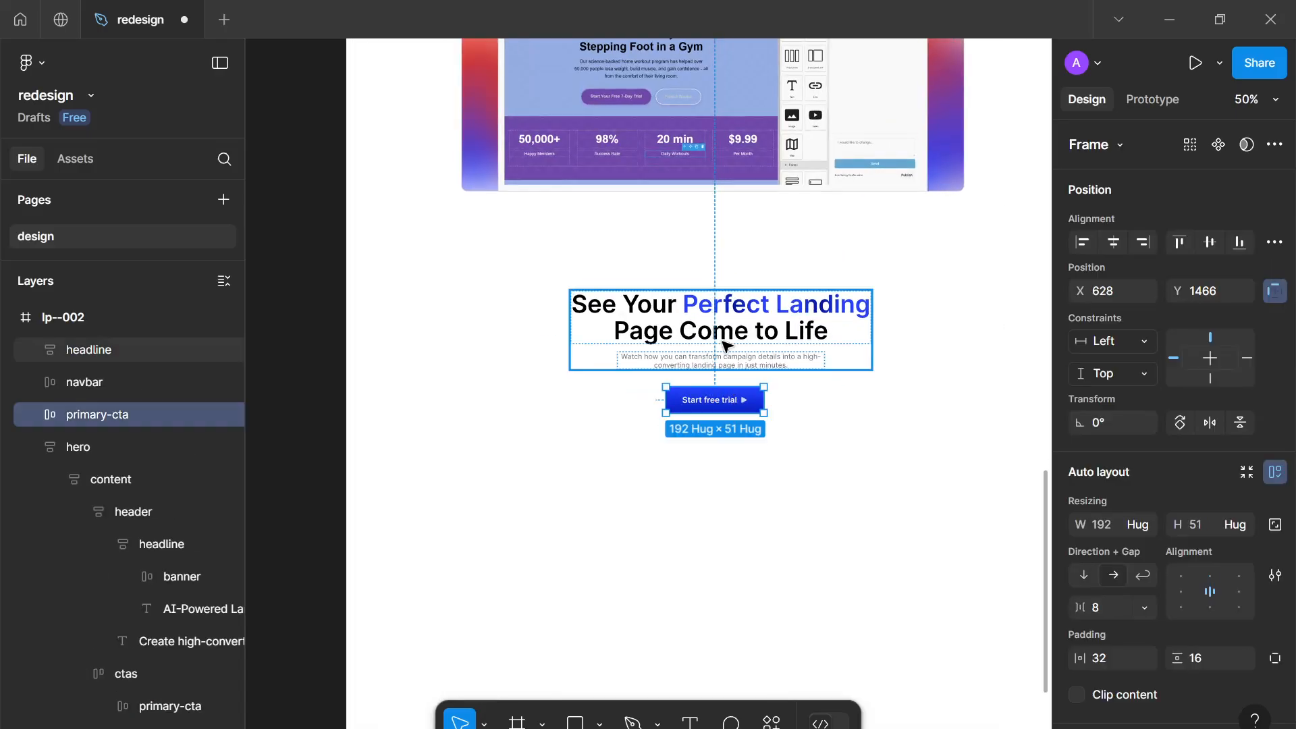
pyautogui.keyDown('shift'); pyautogui.click(723, 344); pyautogui.keyUp('shift')
pyautogui.hotkey('shift', 'a')
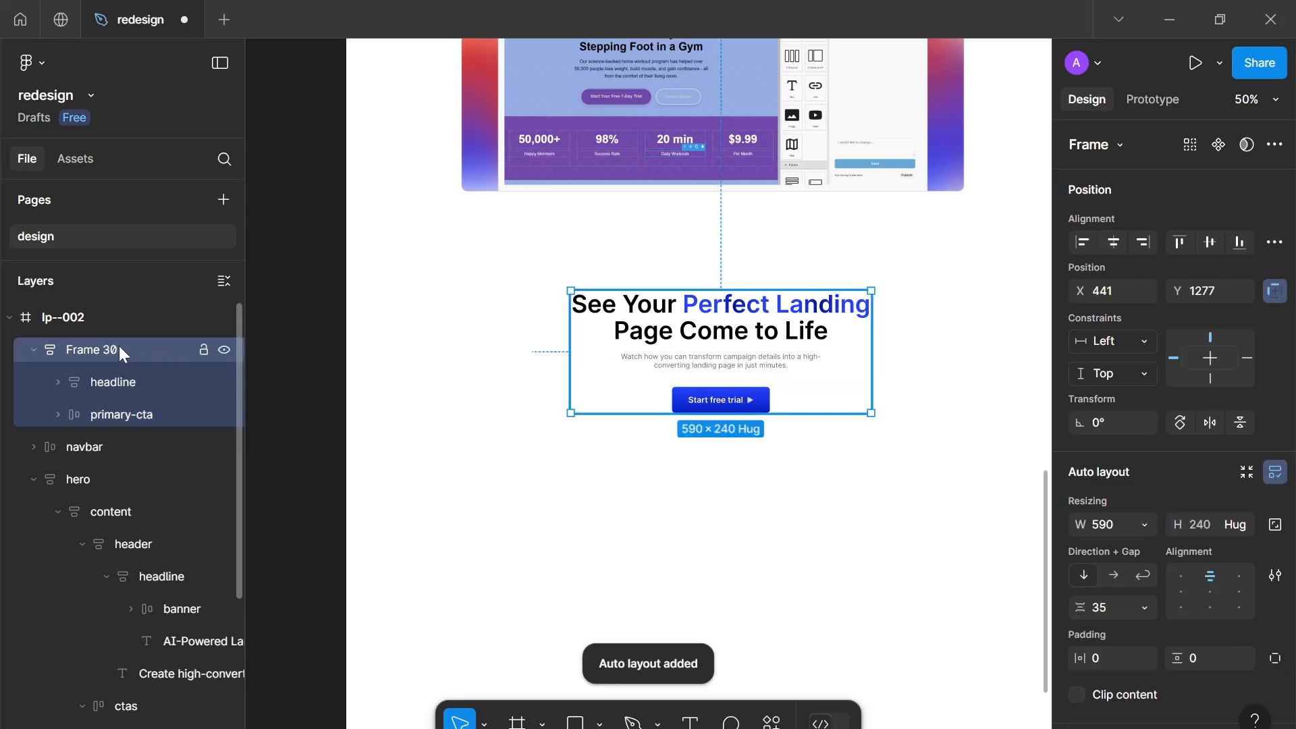
# Rename the new auto layout frame to header and the button inside it to cta
pyautogui.doubleClick(119, 348)
pyautogui.write('header')
pyautogui.press('Return')
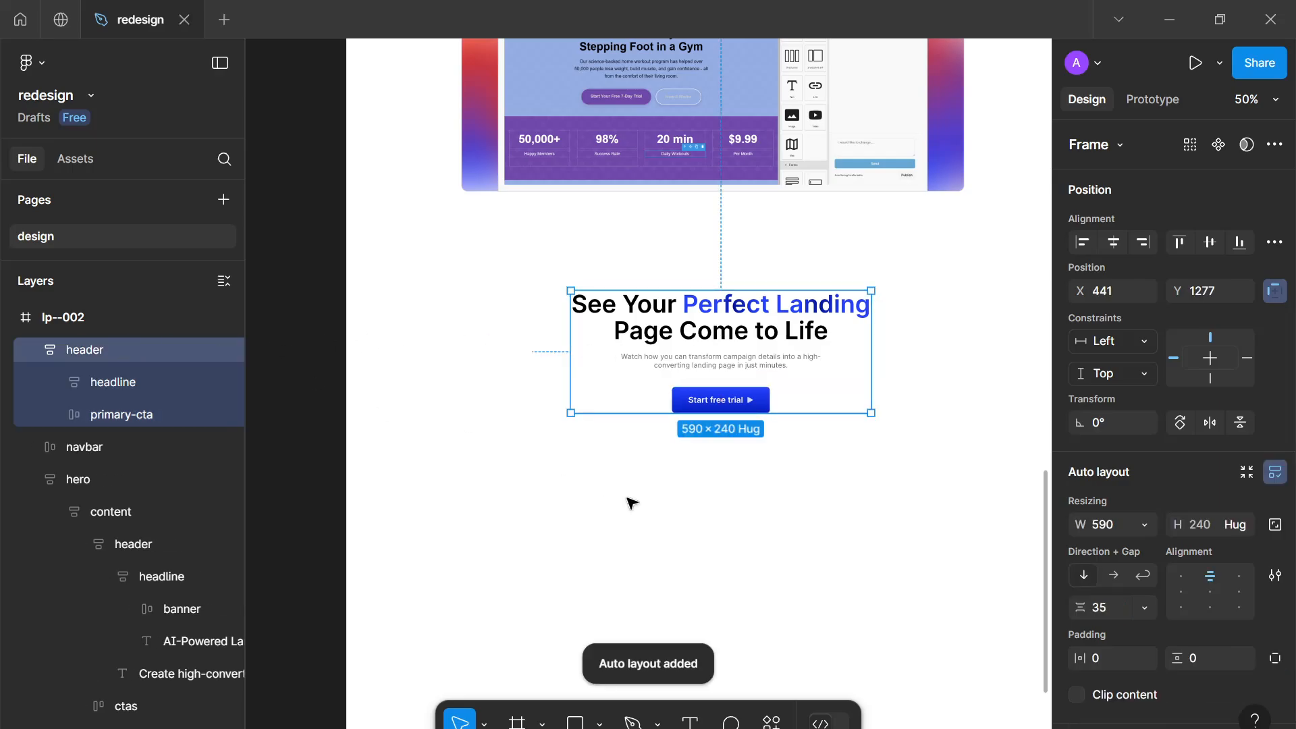
pyautogui.doubleClick(140, 407)
pyautogui.write('cta')
pyautogui.press('Return')
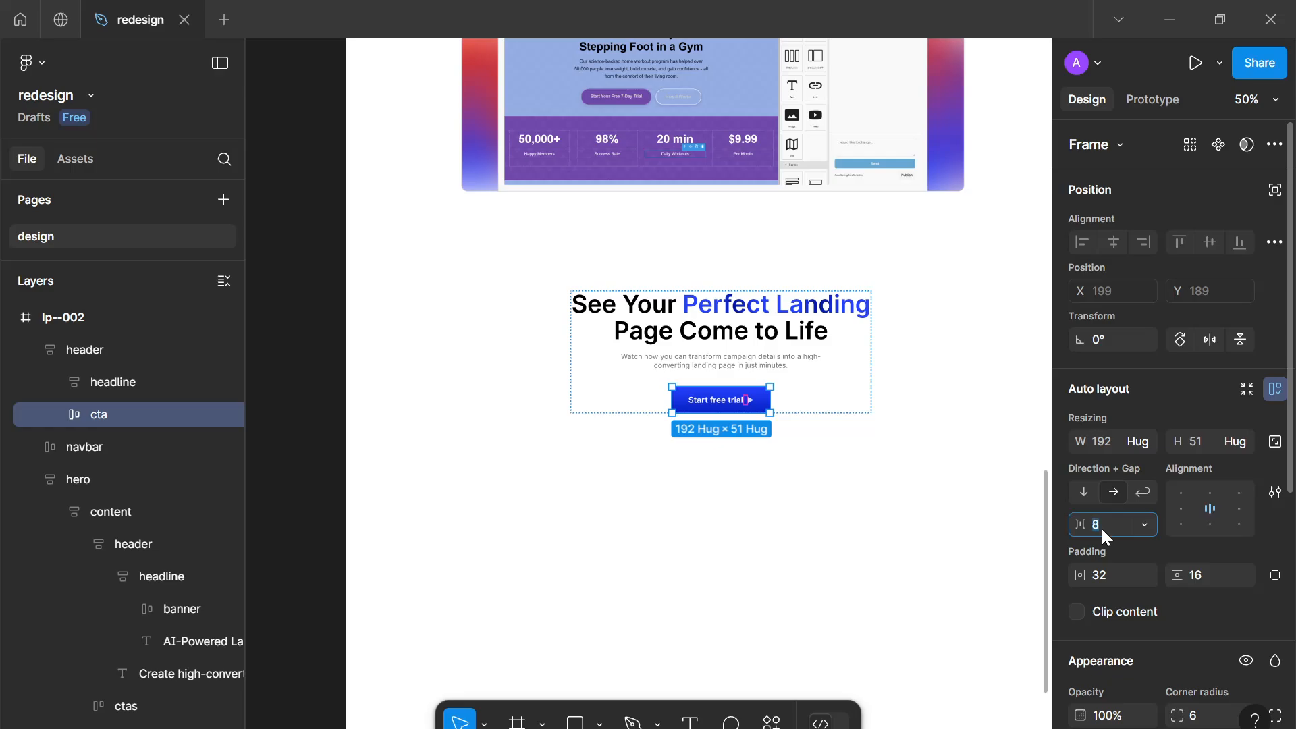
# Set the gap of the header frame to 32
pyautogui.click(868, 445)
pyautogui.click(832, 364)
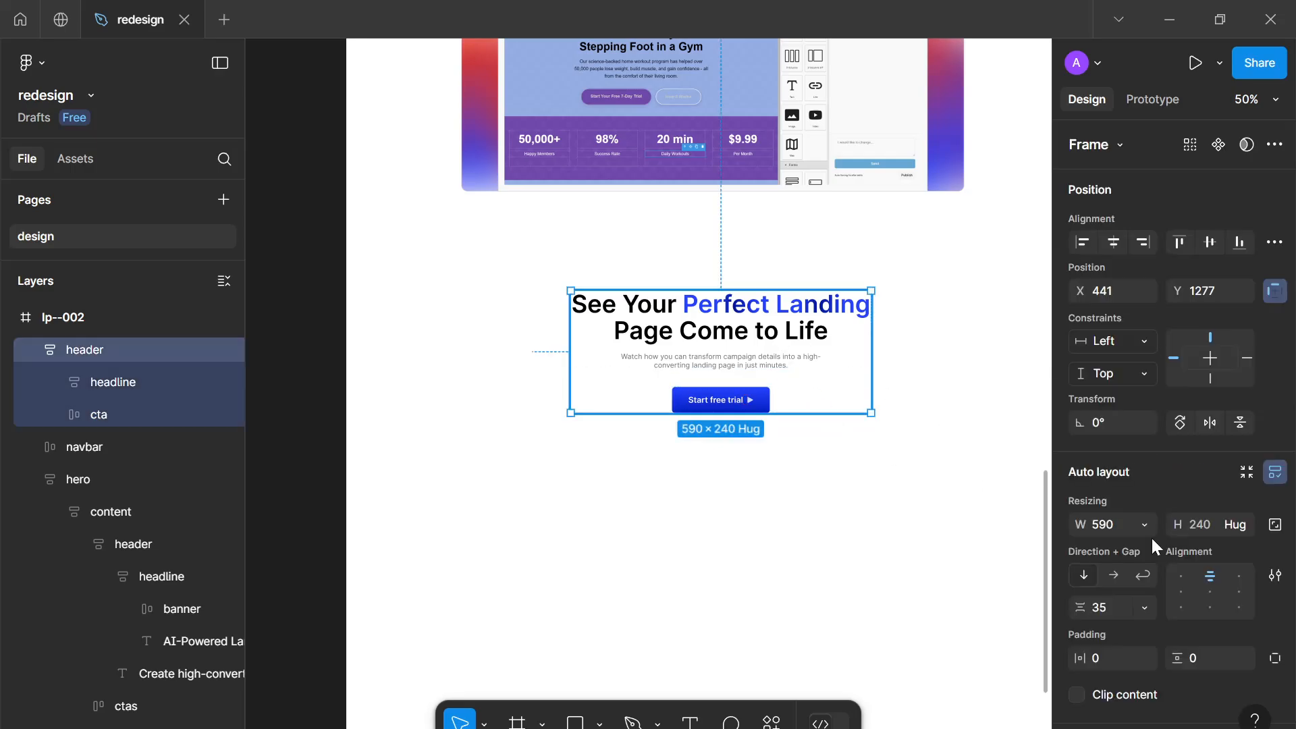
pyautogui.click(1124, 602)
pyautogui.write('32')
pyautogui.press('Return')
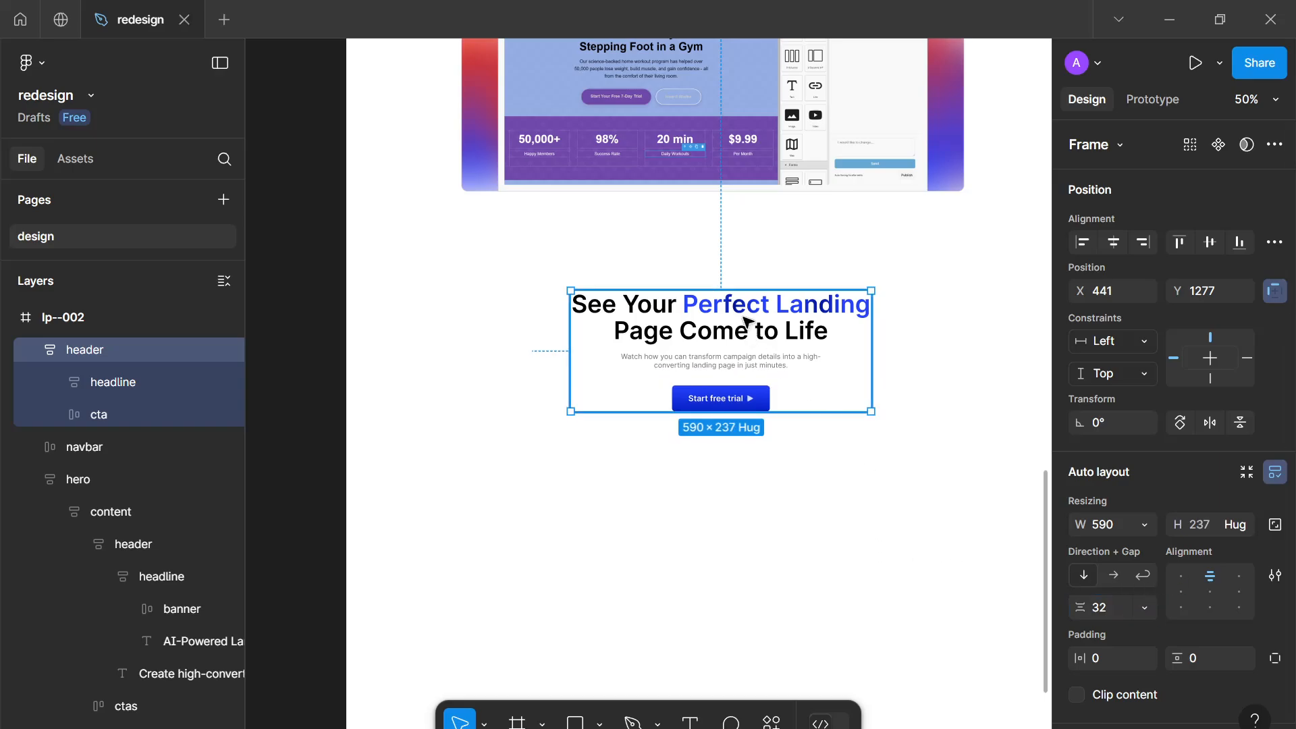
# Draw a rectangle below the header and set its size to 1920 × 1080
pyautogui.click(813, 484)
pyautogui.scroll(-3, 813, 485)
pyautogui.moveTo(810, 475); pyautogui.dragTo(790, 404)
pyautogui.scroll(2, 788, 388)
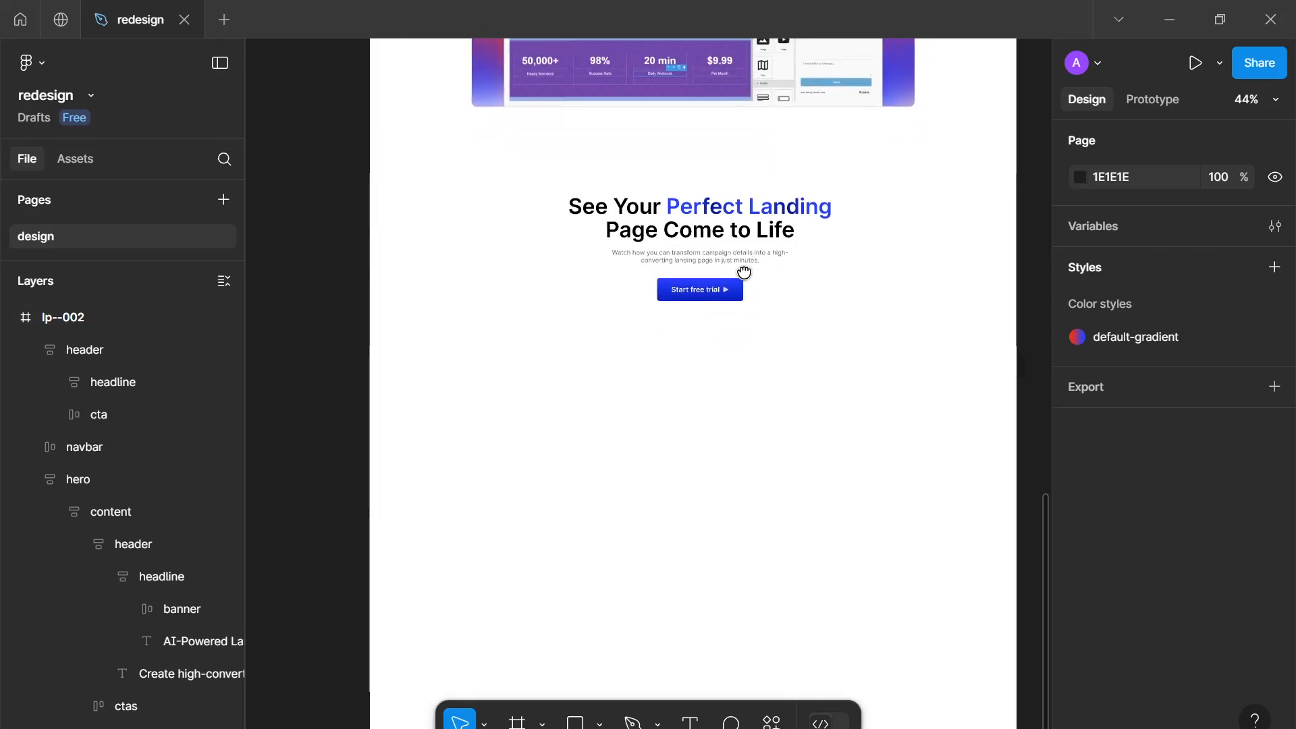
pyautogui.scroll(-1, 742, 267)
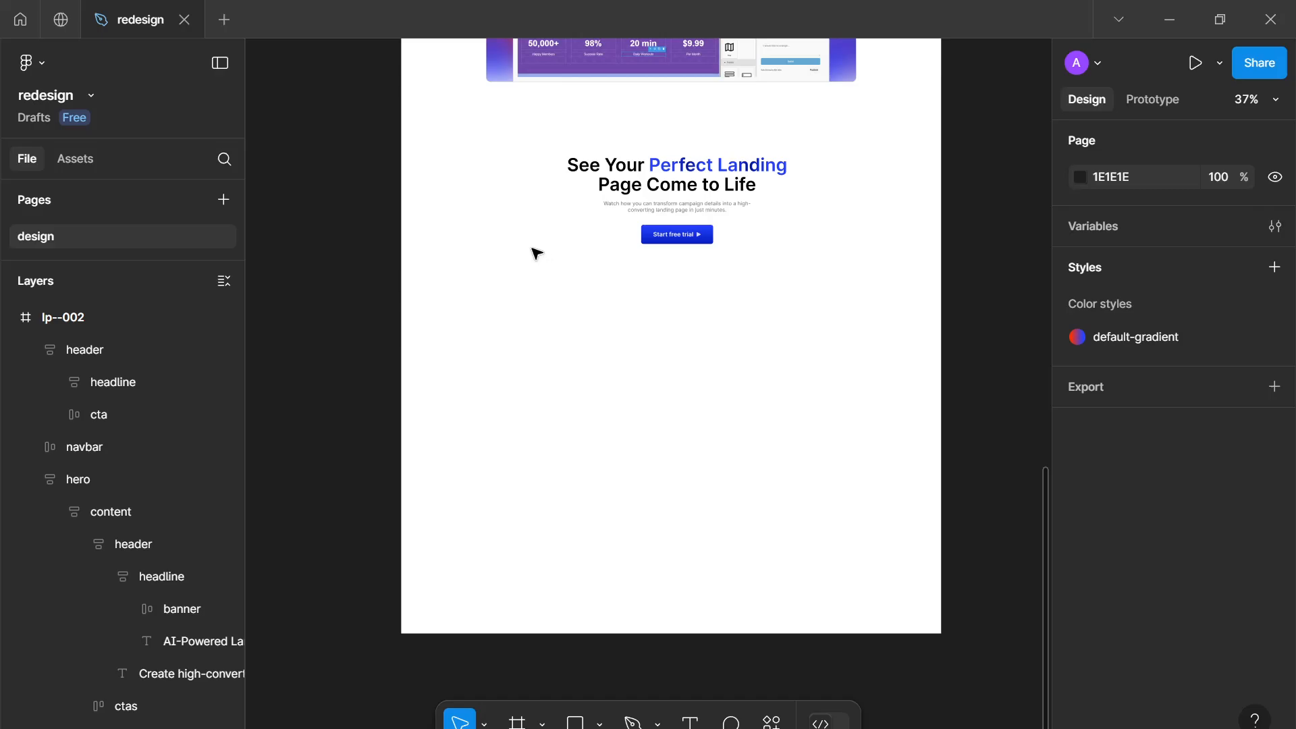
pyautogui.press('r')
pyautogui.moveTo(483, 279)
pyautogui.mouseDown()
pyautogui.moveTo(734, 408)
pyautogui.moveTo(823, 482)
pyautogui.moveTo(855, 486)
pyautogui.moveTo(829, 501)
pyautogui.mouseUp()
pyautogui.click(1104, 523)
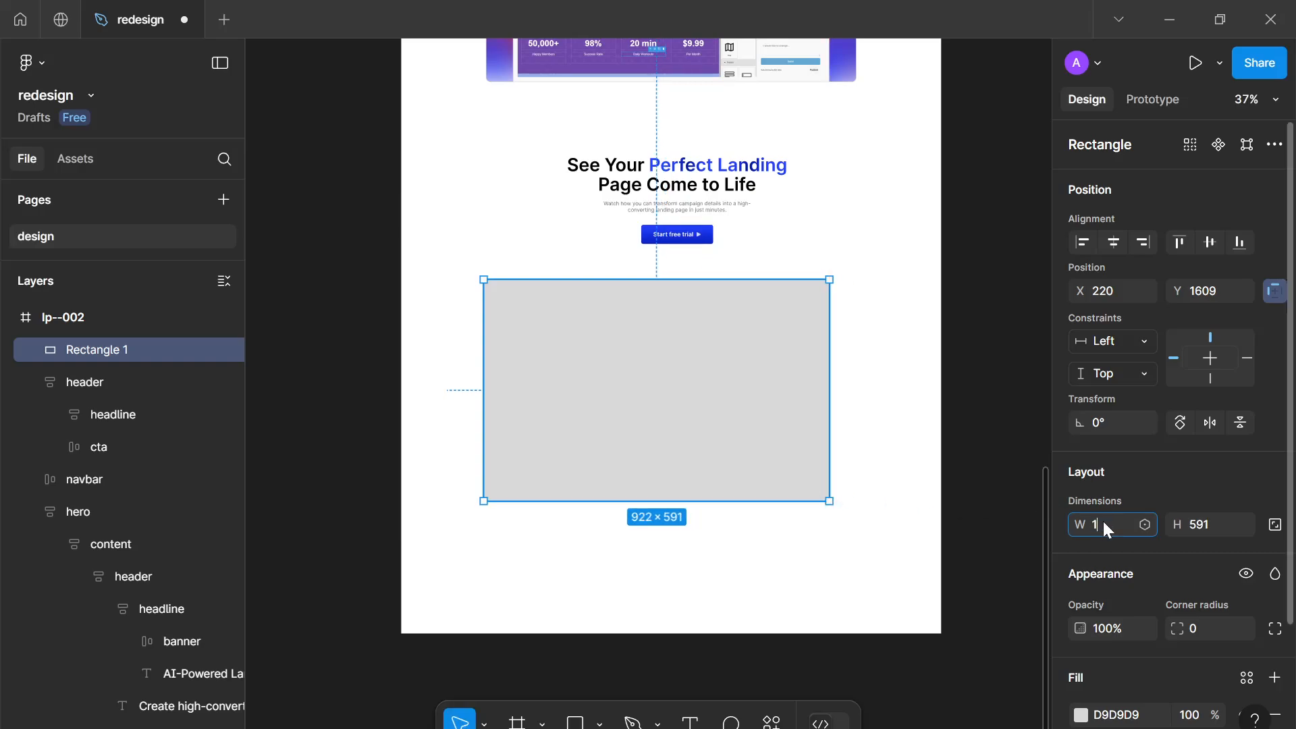
pyautogui.click(1196, 530)
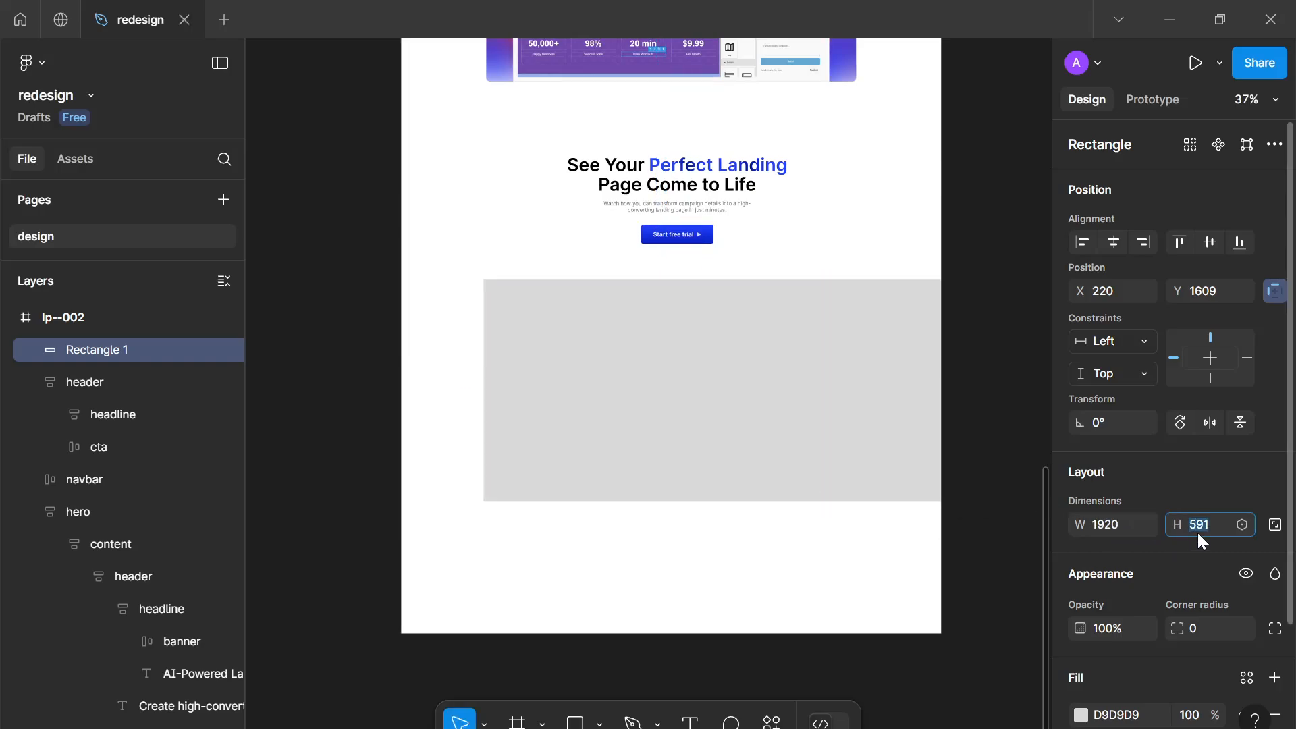
pyautogui.write('1080')
pyautogui.press('Return')
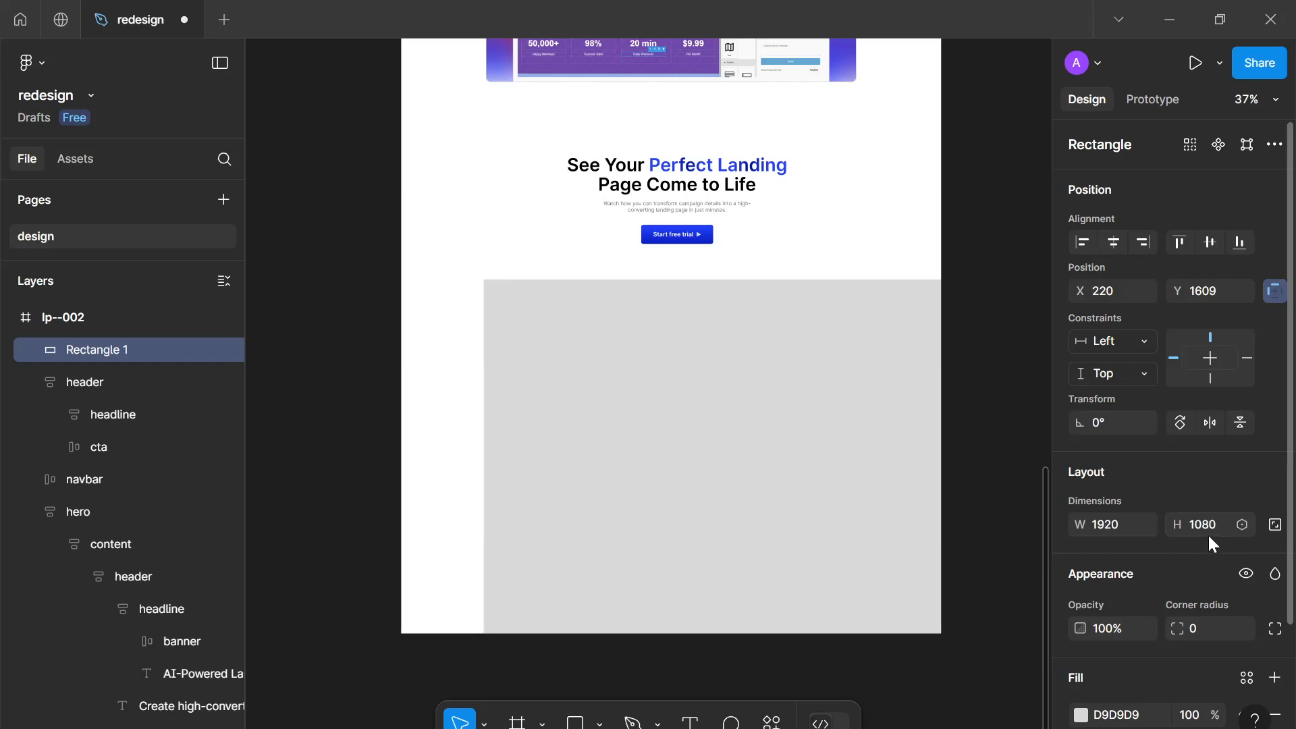
# Scale the rectangle down proportionally under the header and set its width to 1024
pyautogui.moveTo(795, 281); pyautogui.dragTo(801, 532)
pyautogui.moveTo(804, 594); pyautogui.dragTo(694, 417)
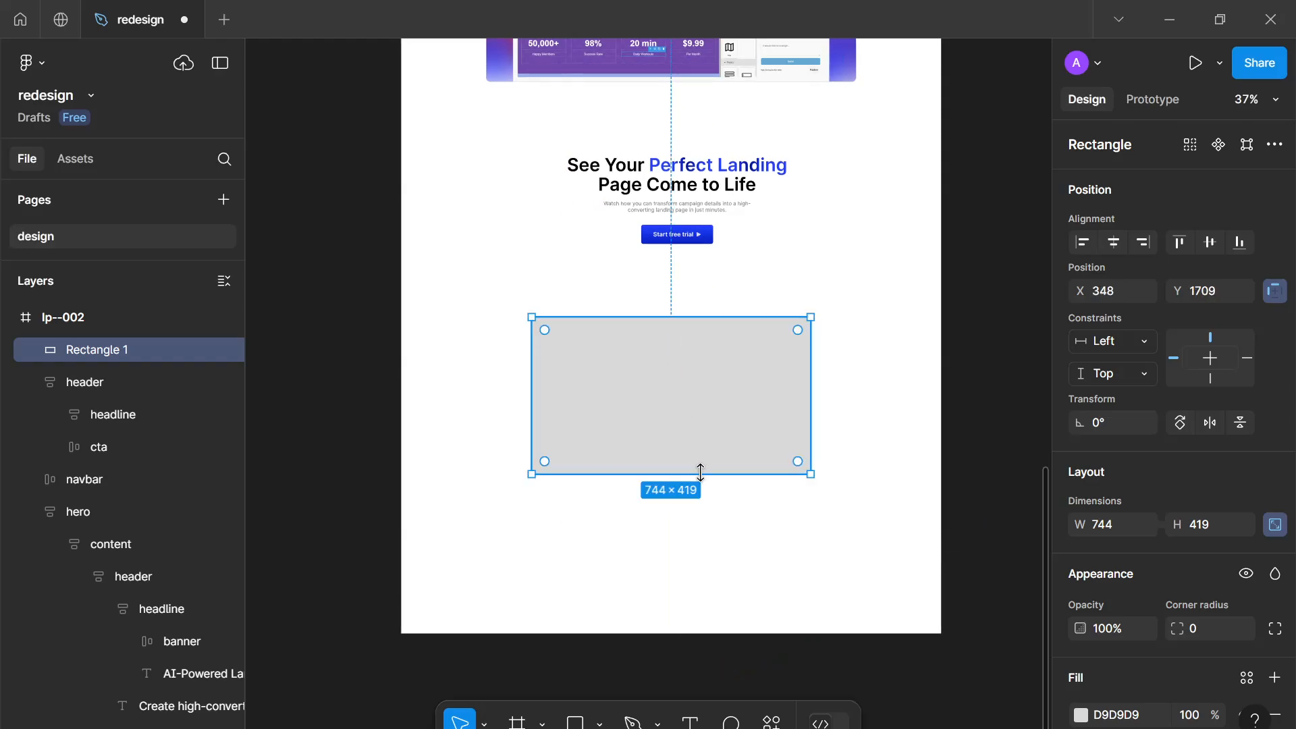
pyautogui.moveTo(697, 473); pyautogui.dragTo(703, 526)
pyautogui.moveTo(740, 466); pyautogui.dragTo(737, 509)
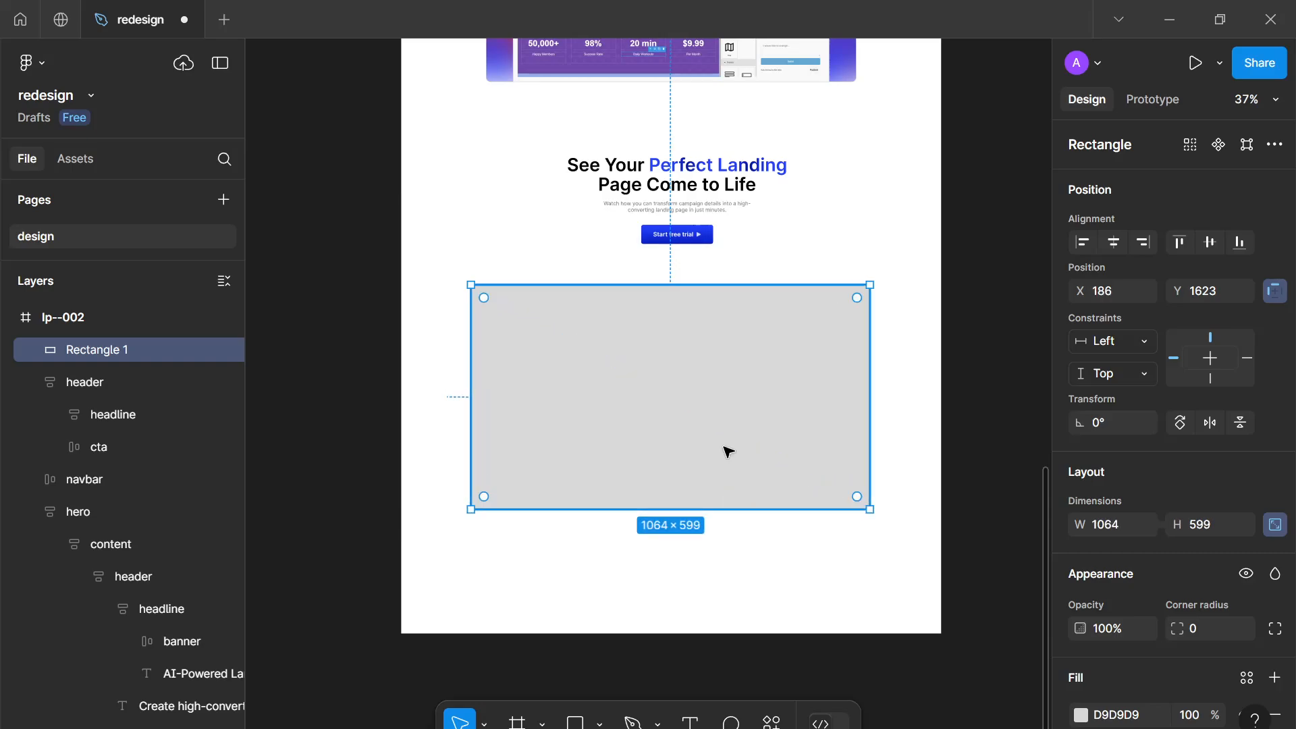
pyautogui.moveTo(726, 448); pyautogui.dragTo(737, 437)
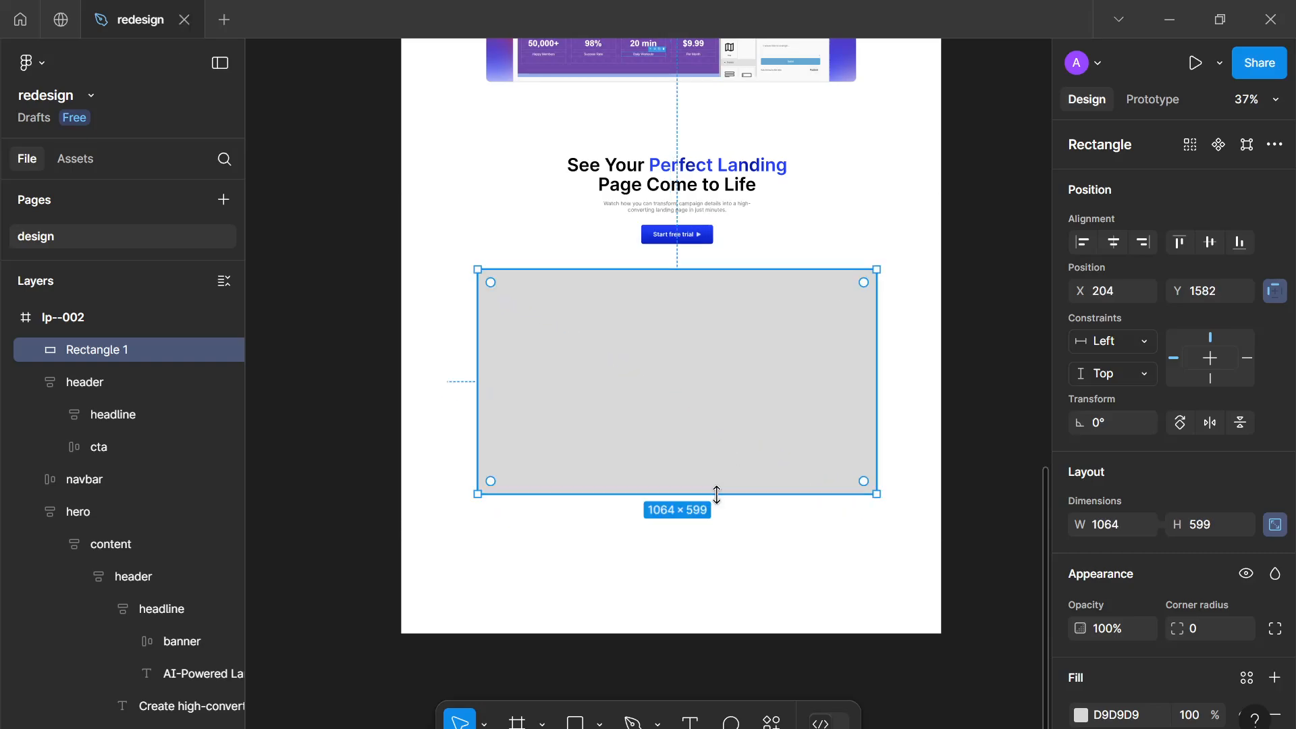
pyautogui.moveTo(715, 495); pyautogui.dragTo(722, 484)
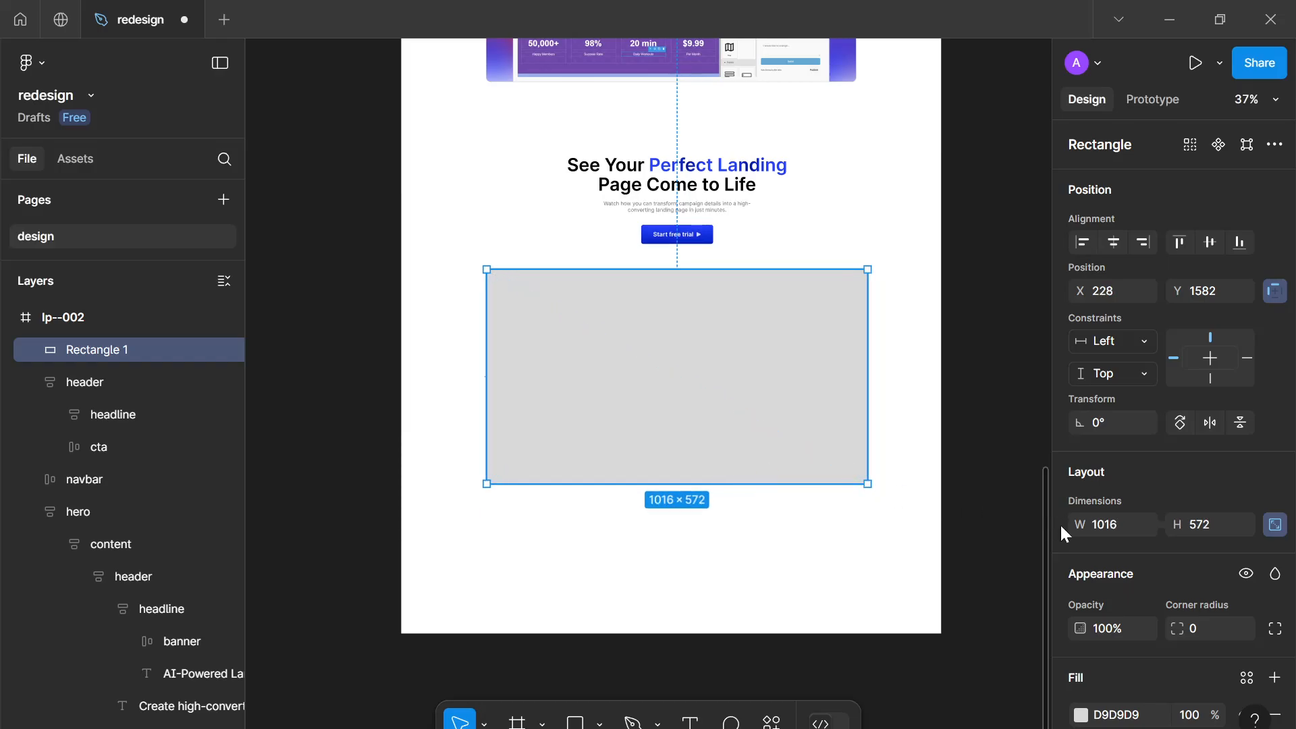
pyautogui.click(1095, 526)
pyautogui.write('1024')
pyautogui.press('Return')
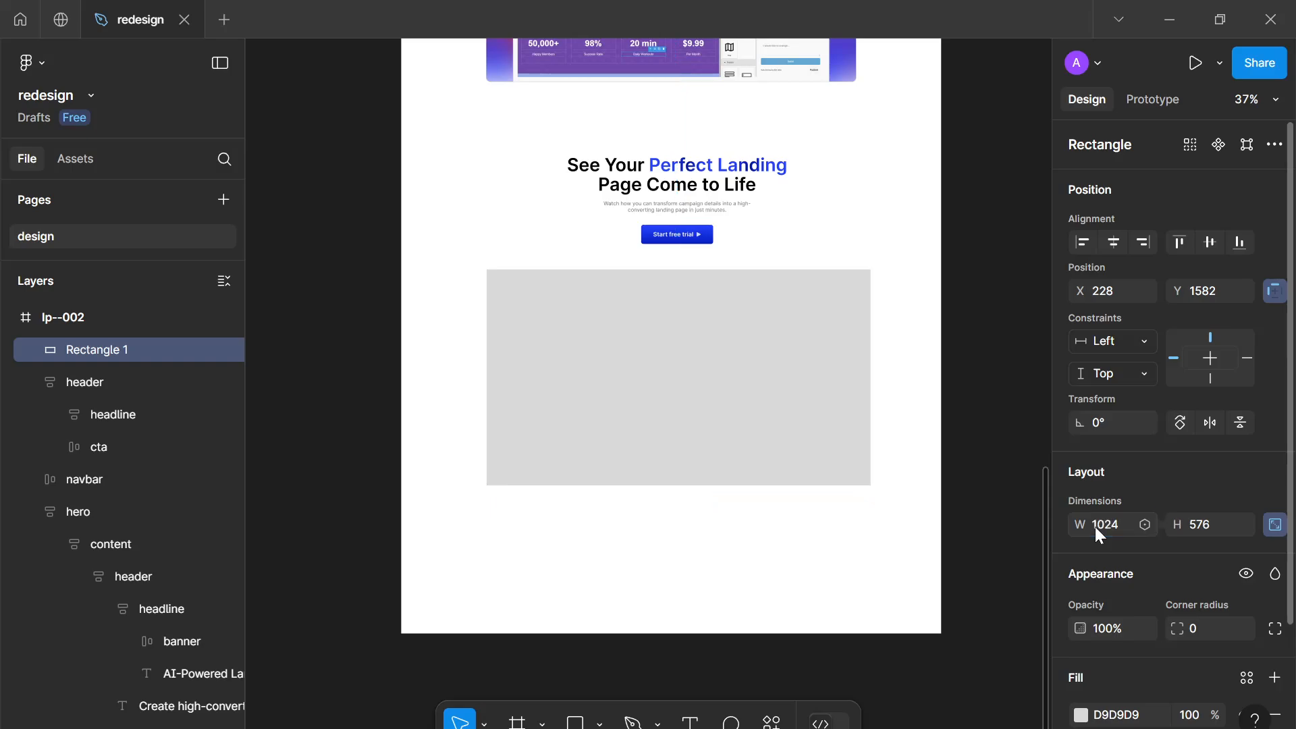
# Set the rectangle's corner radius to 16
pyautogui.click(1205, 624)
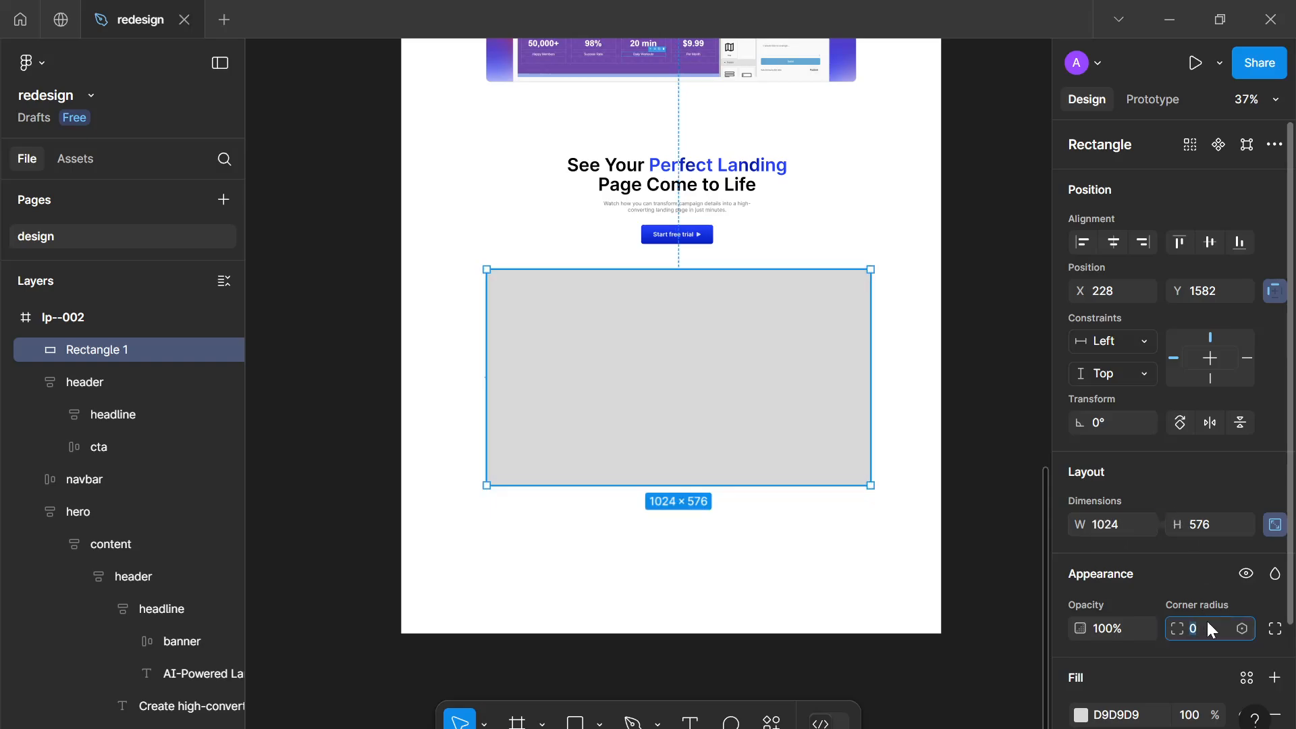
pyautogui.write('12')
pyautogui.press('Return')
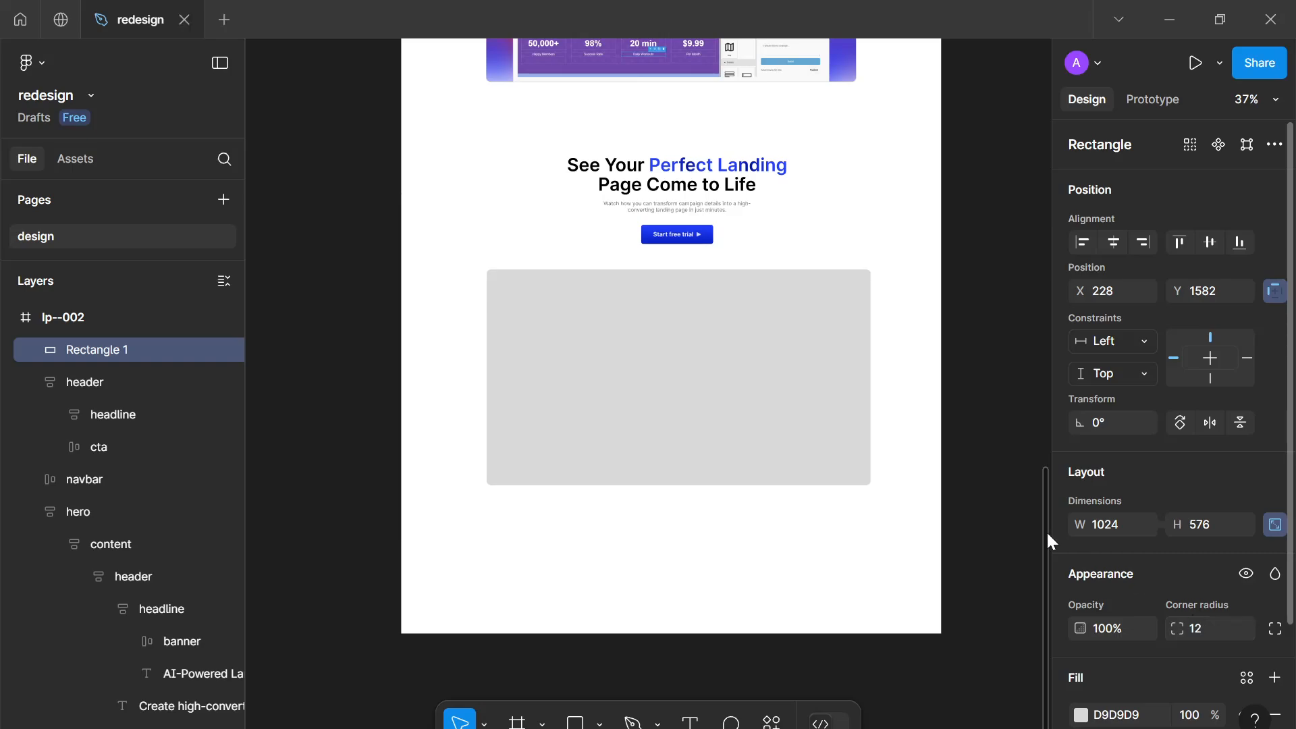
pyautogui.press('Up')
pyautogui.press('Up')
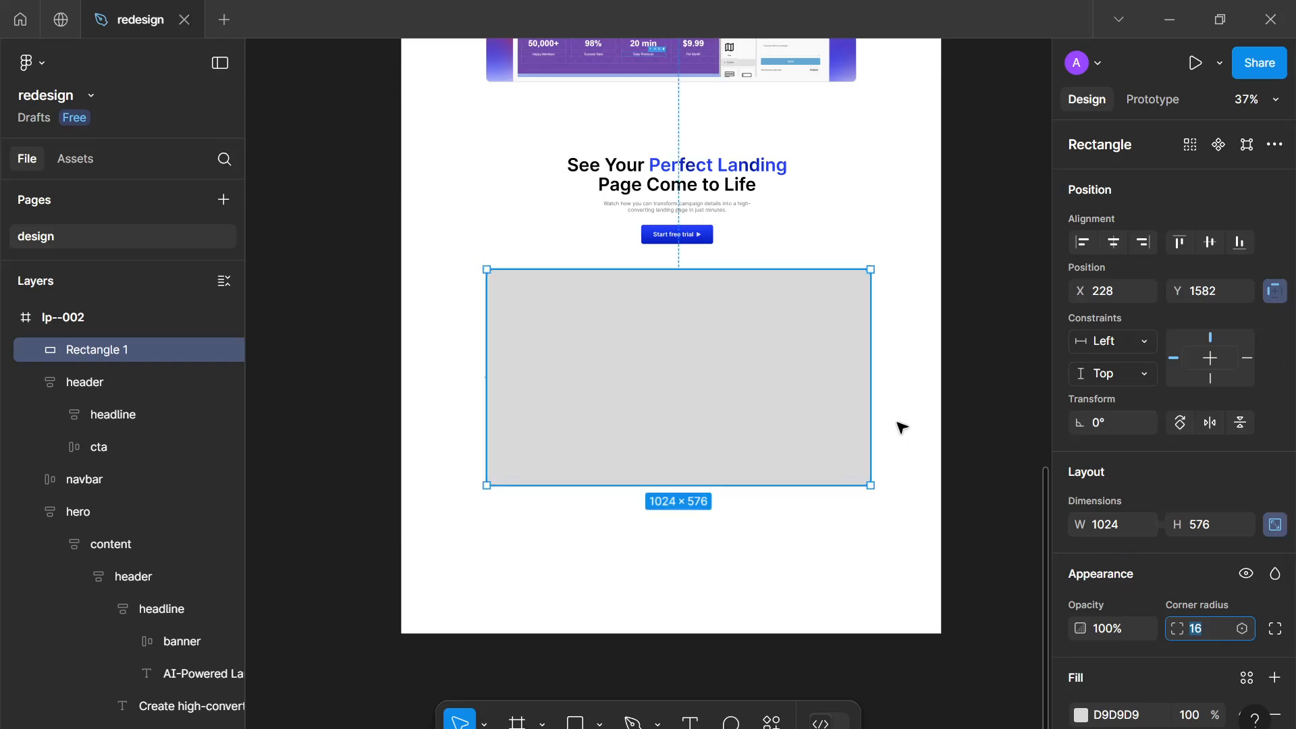
# Fill the rectangle with the dark navy colour 000529
pyautogui.scroll(2, 895, 358)
pyautogui.scroll(-3, 747, 379)
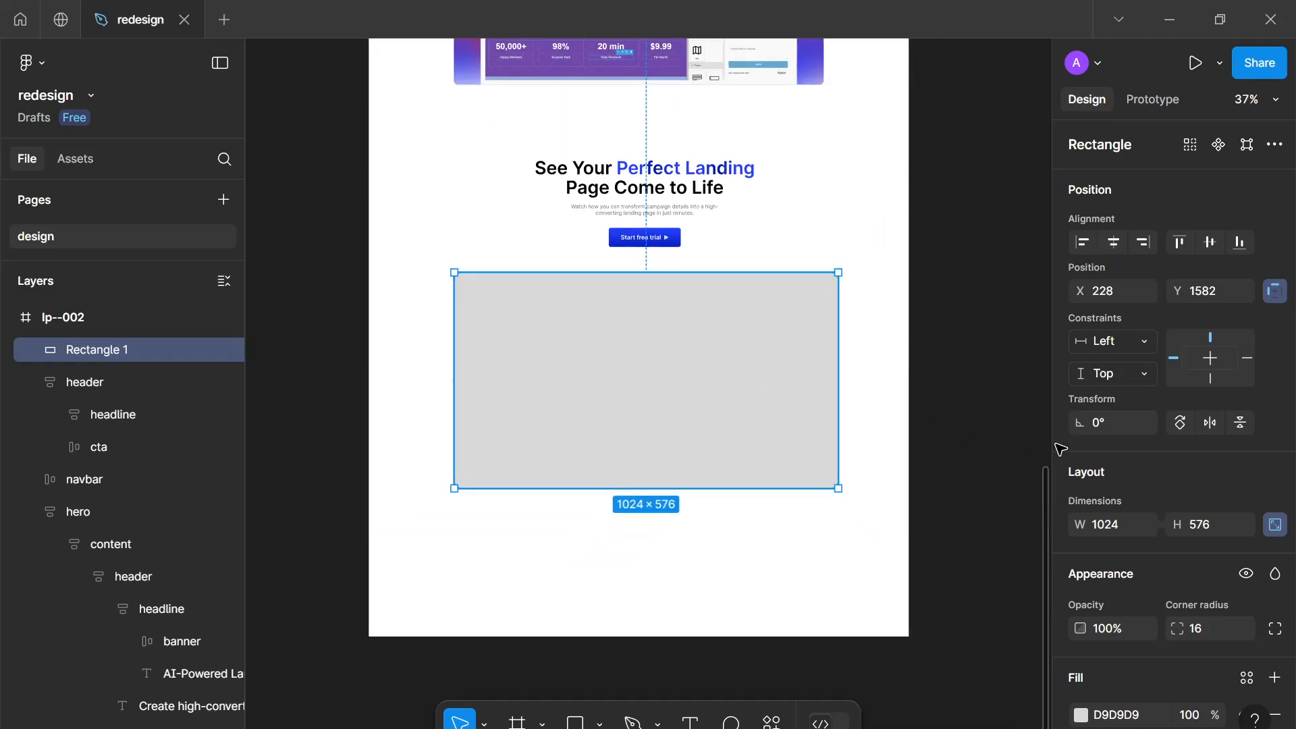
pyautogui.scroll(-3, 1111, 483)
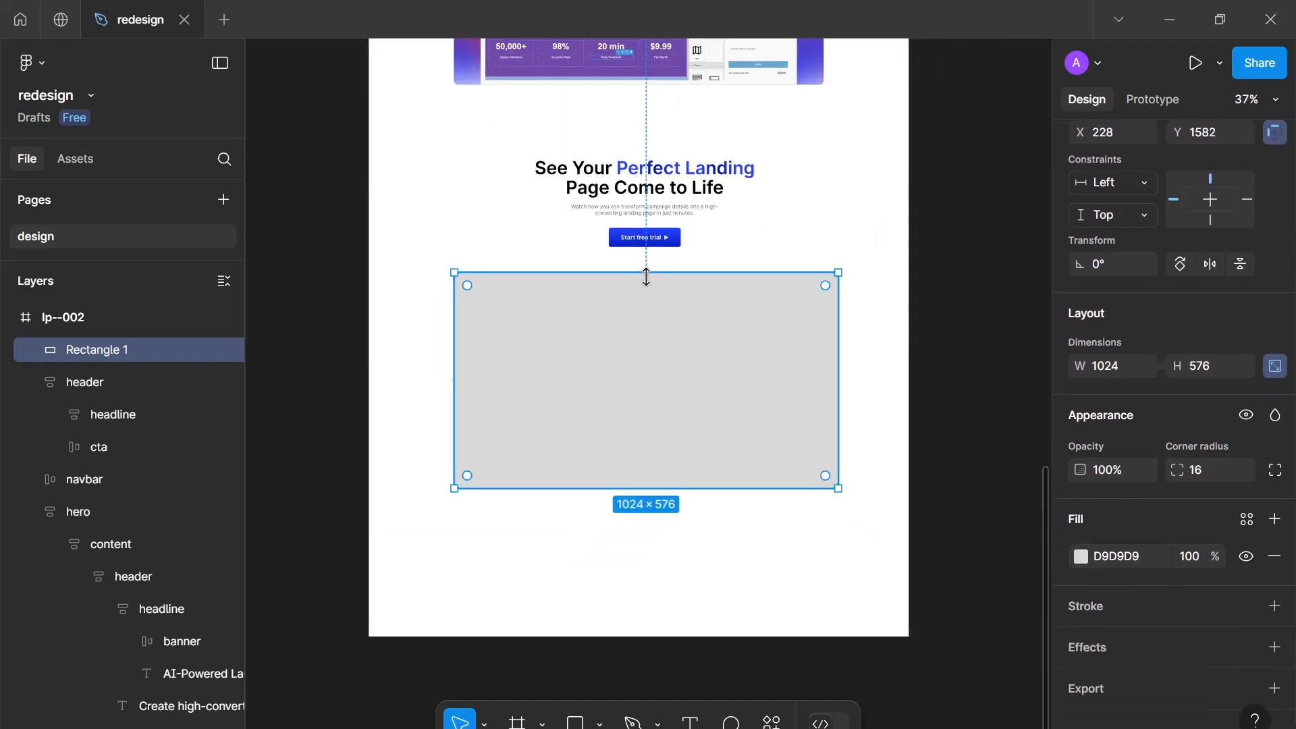
pyautogui.scroll(3, 639, 368)
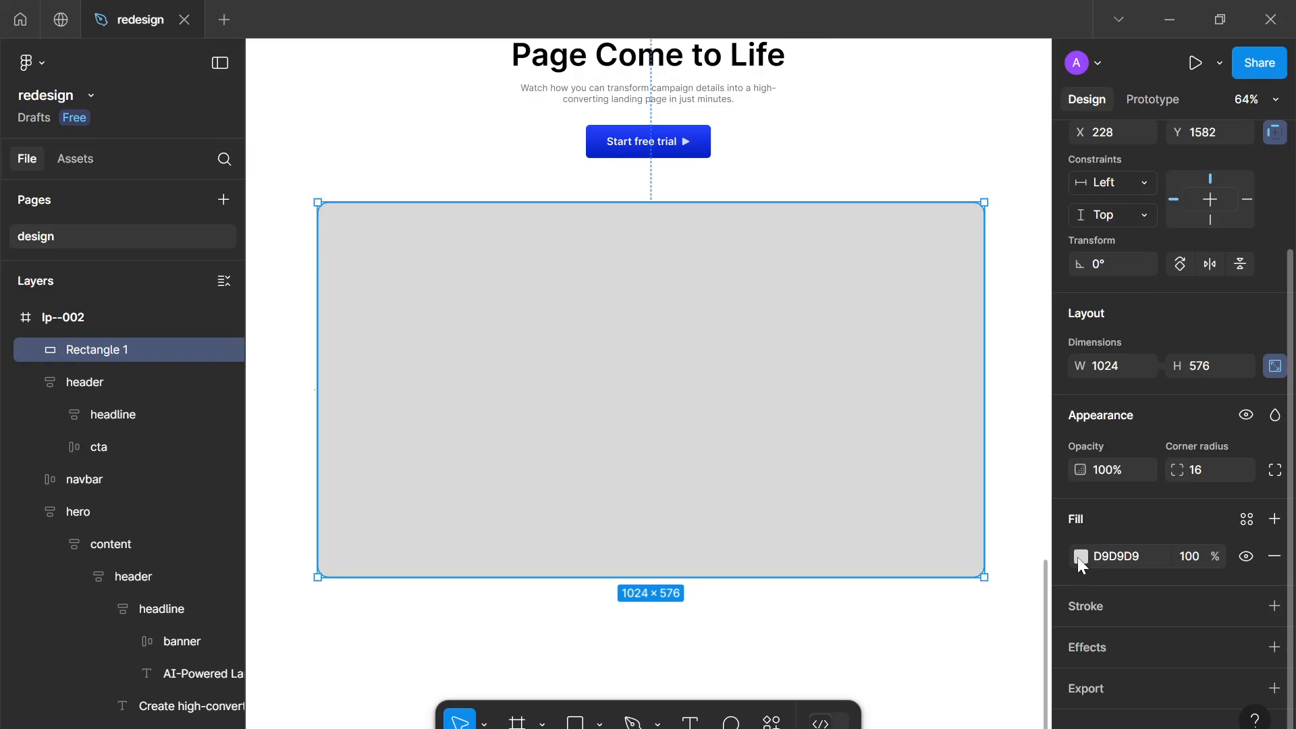
pyautogui.click(1080, 557)
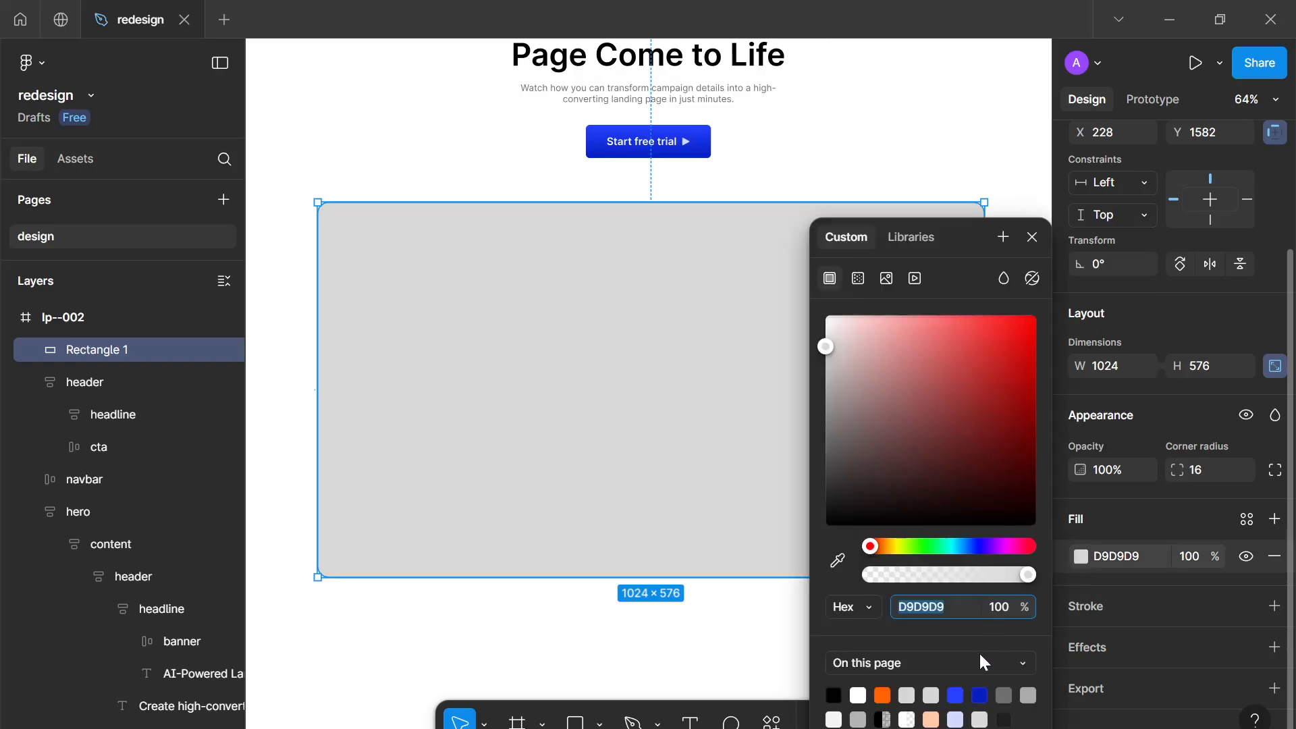
pyautogui.click(955, 694)
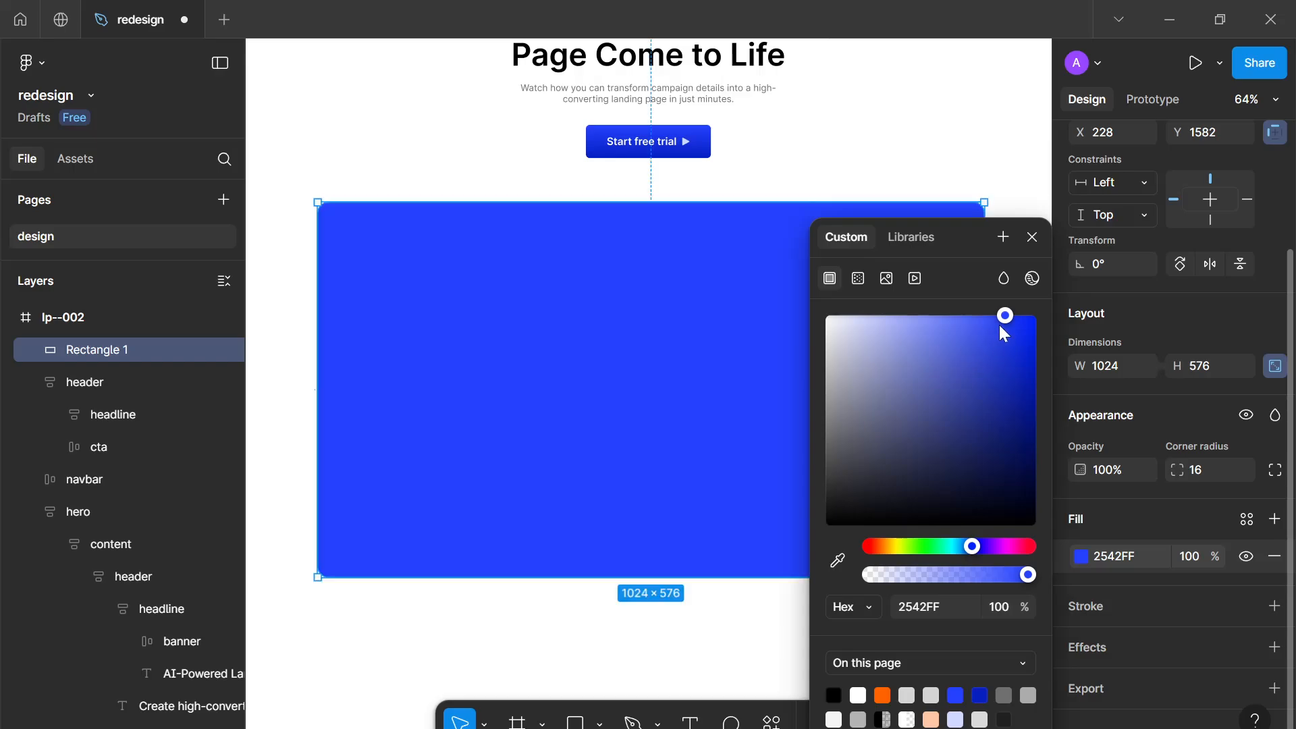
pyautogui.moveTo(1001, 319); pyautogui.dragTo(1047, 505)
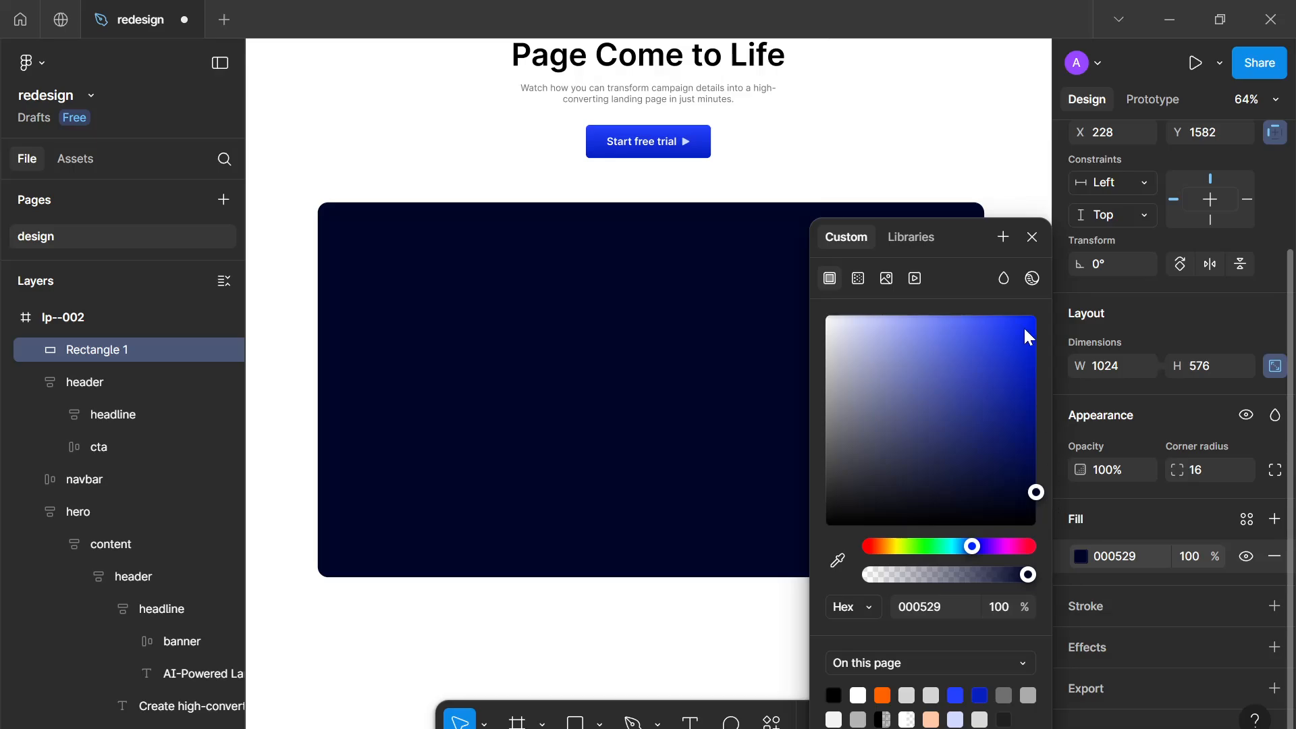
pyautogui.click(1031, 236)
# Draw a circle about 164 × 164 in the middle of the rectangle and fill it with blue 2542FF
pyautogui.press('o')
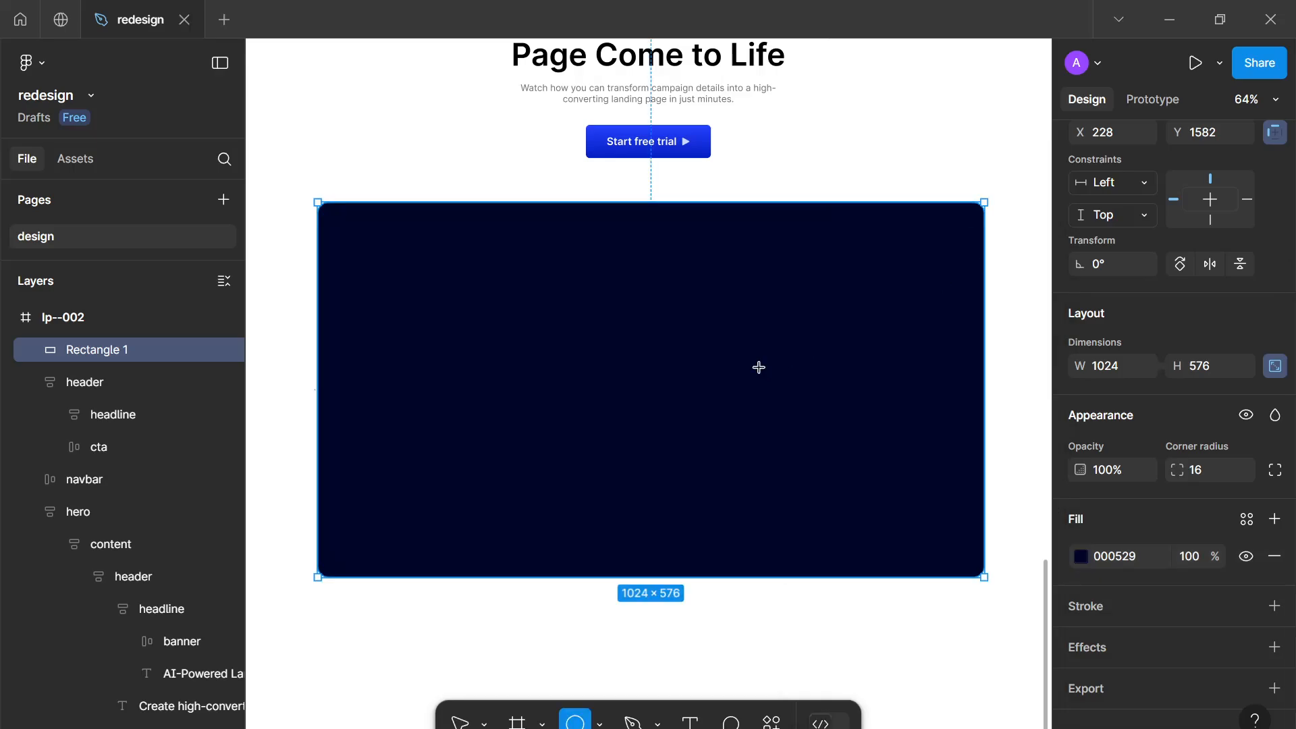
pyautogui.moveTo(644, 380); pyautogui.dragTo(687, 431)
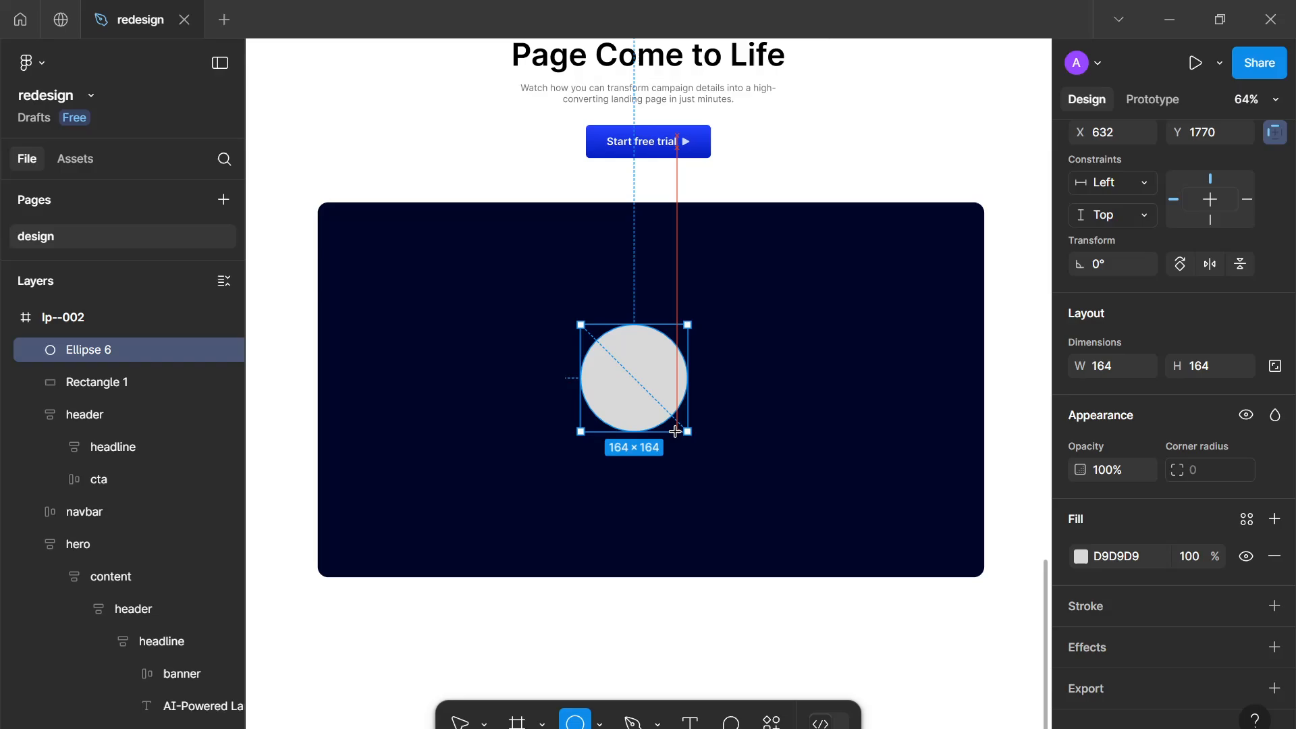
pyautogui.click(1080, 557)
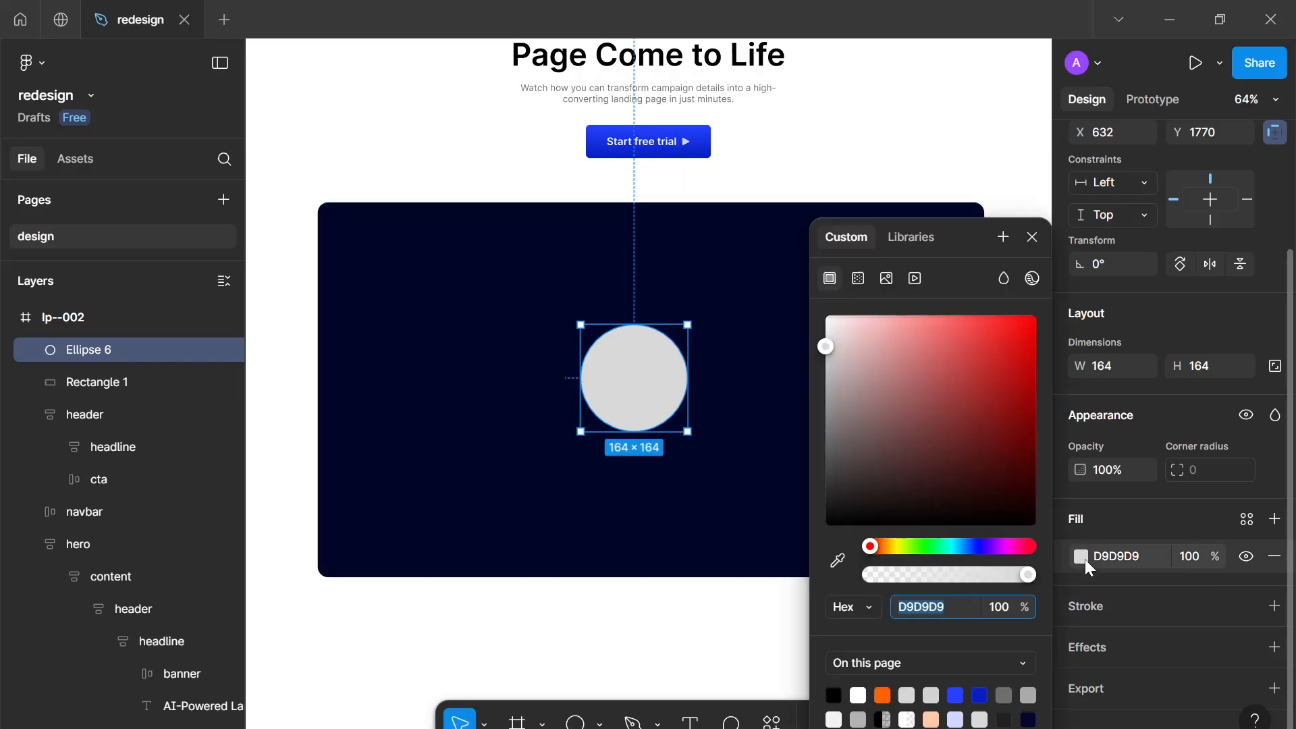
pyautogui.click(956, 695)
pyautogui.click(1031, 239)
pyautogui.scroll(3, 576, 483)
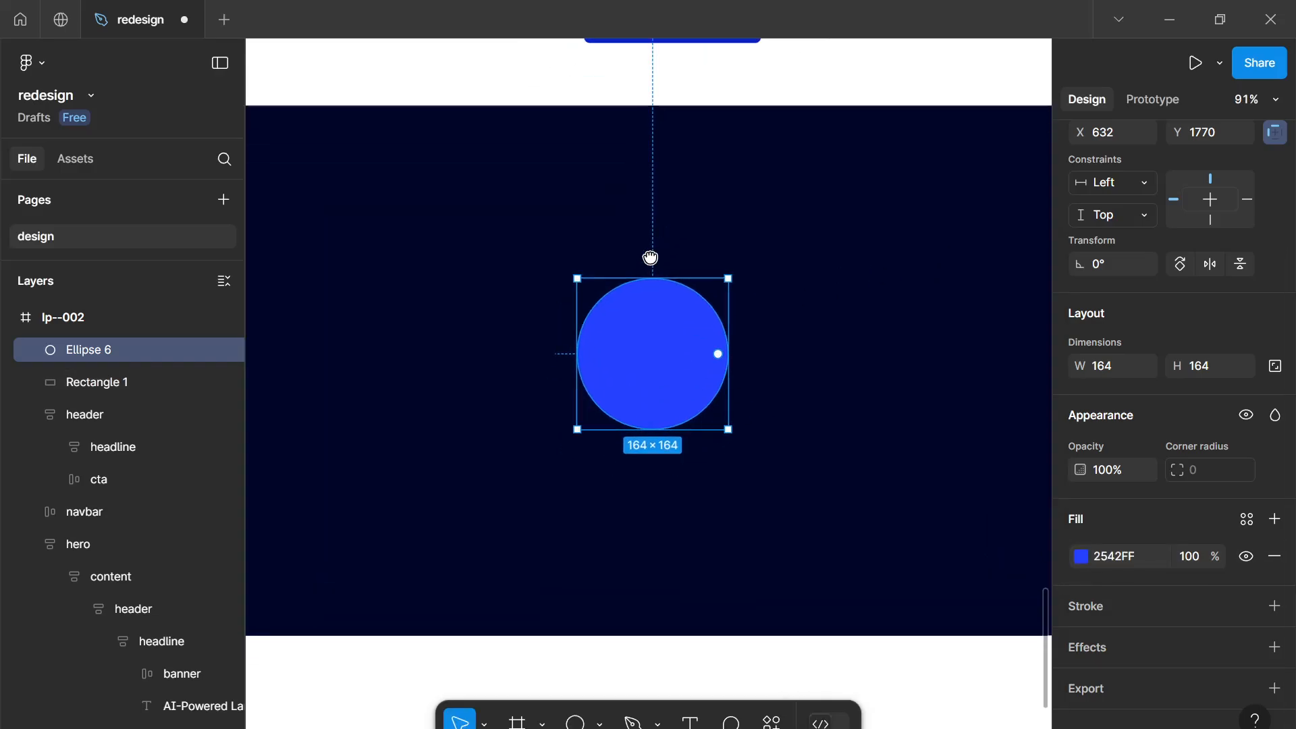
pyautogui.click(1274, 605)
pyautogui.click(1080, 643)
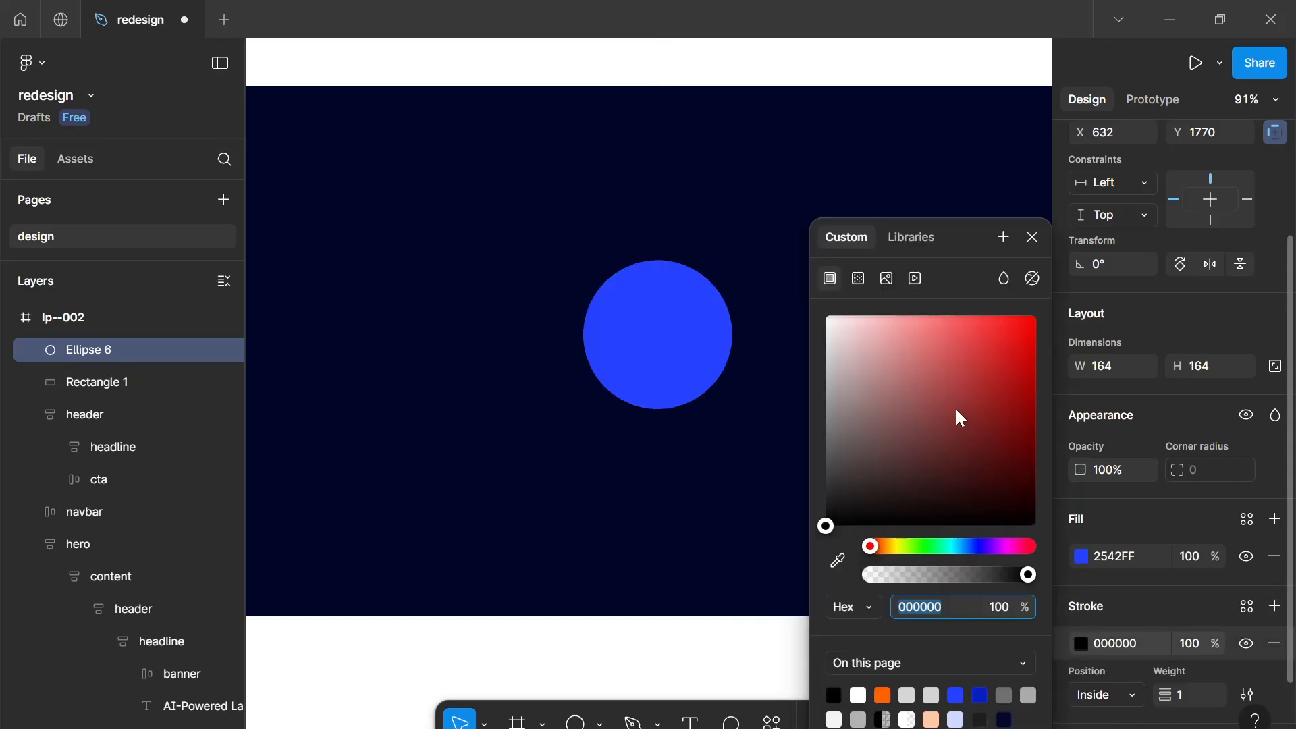
pyautogui.moveTo(961, 419); pyautogui.dragTo(471, 159)
pyautogui.click(1035, 242)
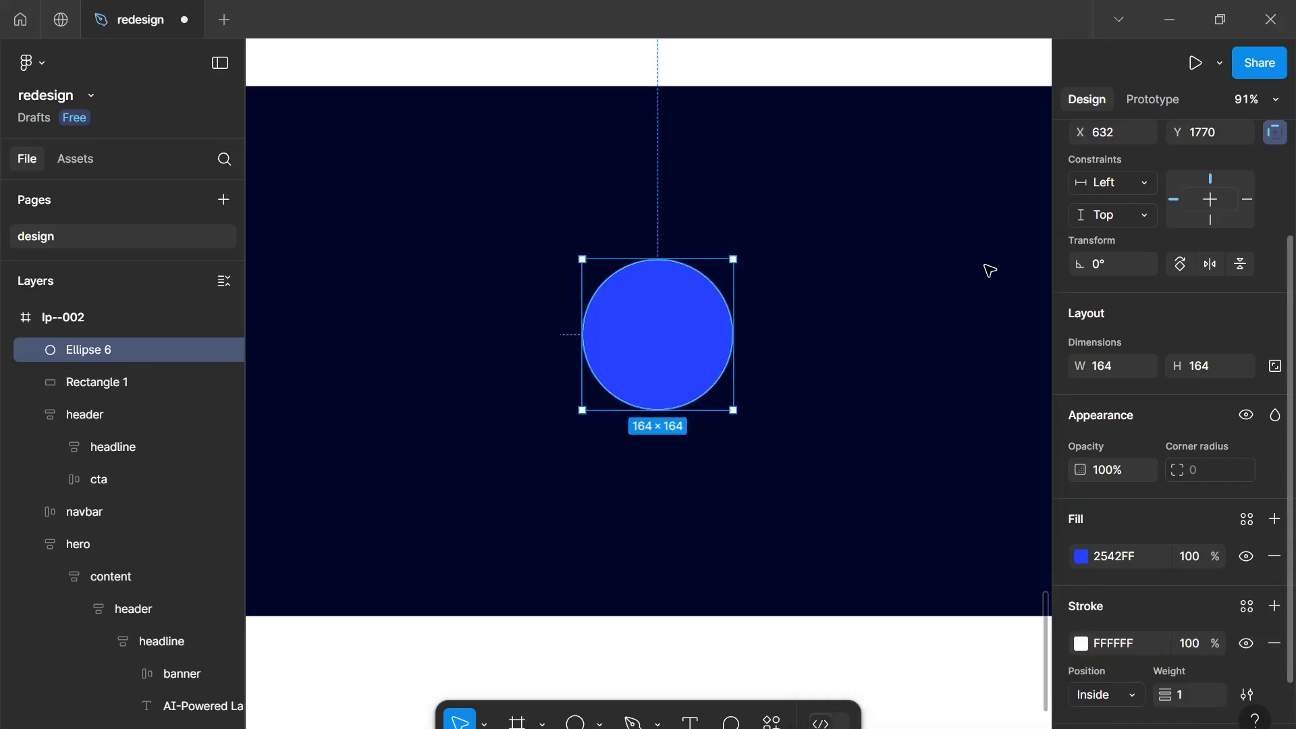
pyautogui.click(1274, 645)
# Move the blue circle to the centre of the dark rectangle
pyautogui.scroll(5, 648, 284)
pyautogui.scroll(-5, 654, 286)
pyautogui.scroll(2, 619, 279)
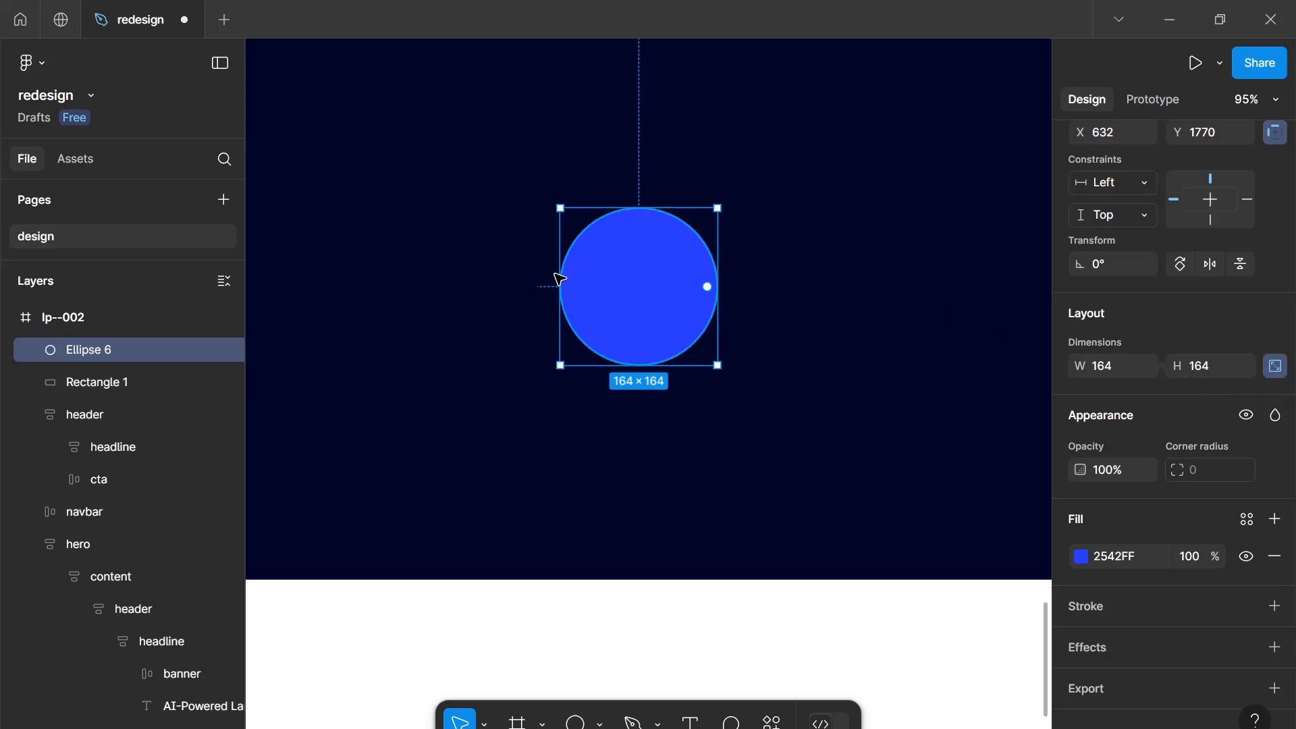
pyautogui.moveTo(667, 309); pyautogui.dragTo(676, 310)
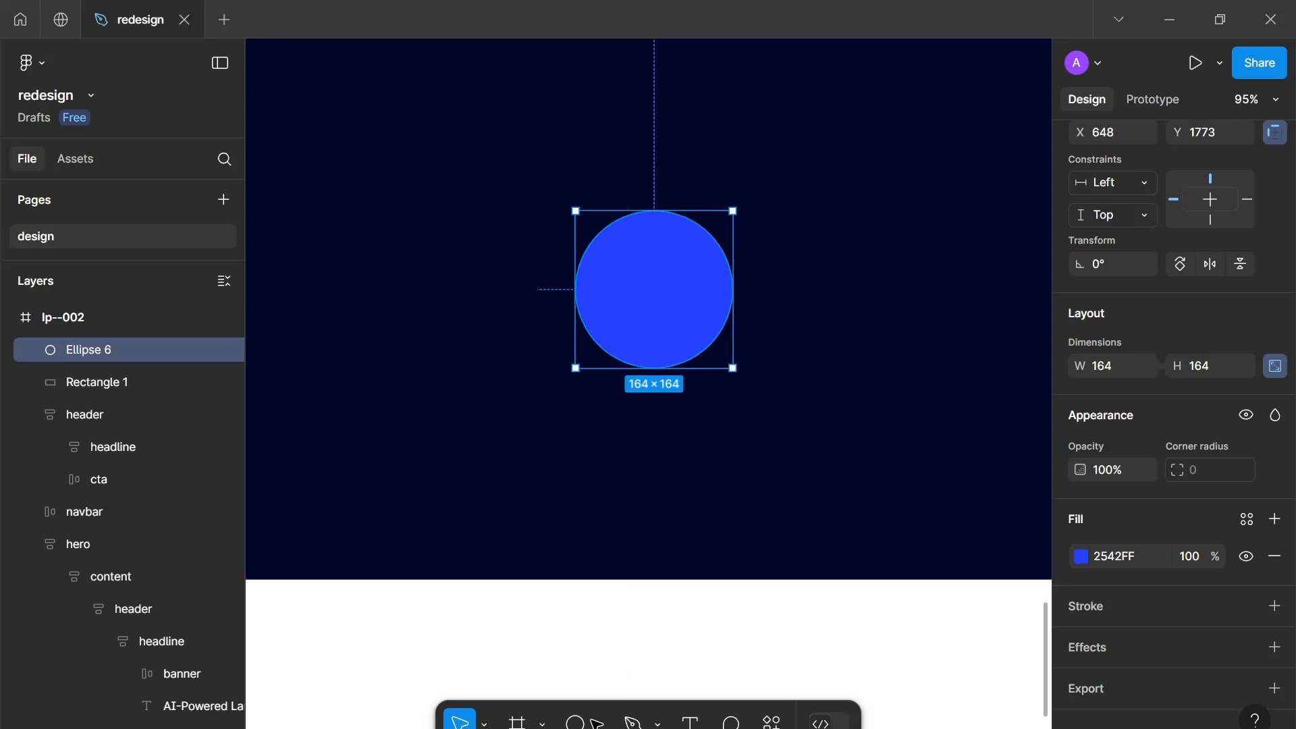
# Draw a triangle polygon about 50 × 44 inside the circle and set its corner radius to 4
pyautogui.click(596, 722)
pyautogui.click(608, 625)
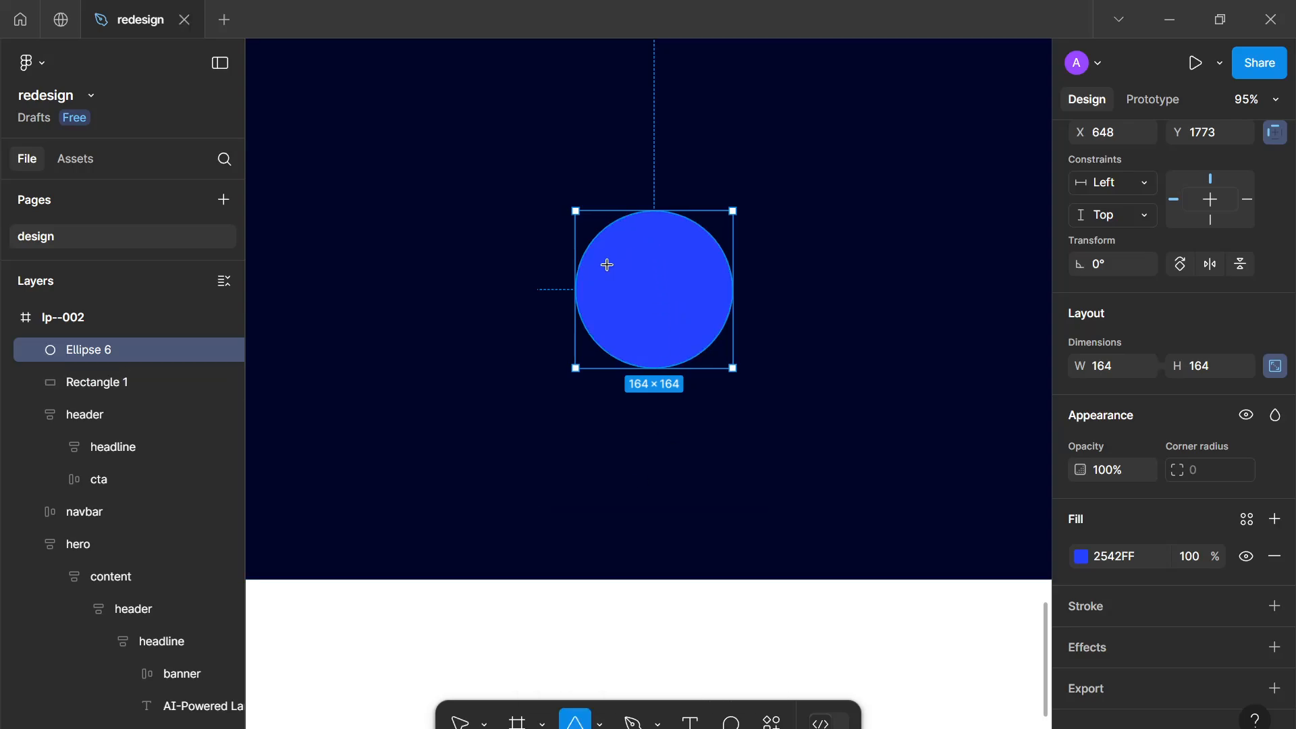
pyautogui.moveTo(607, 265); pyautogui.dragTo(664, 303)
pyautogui.rightClick(649, 289)
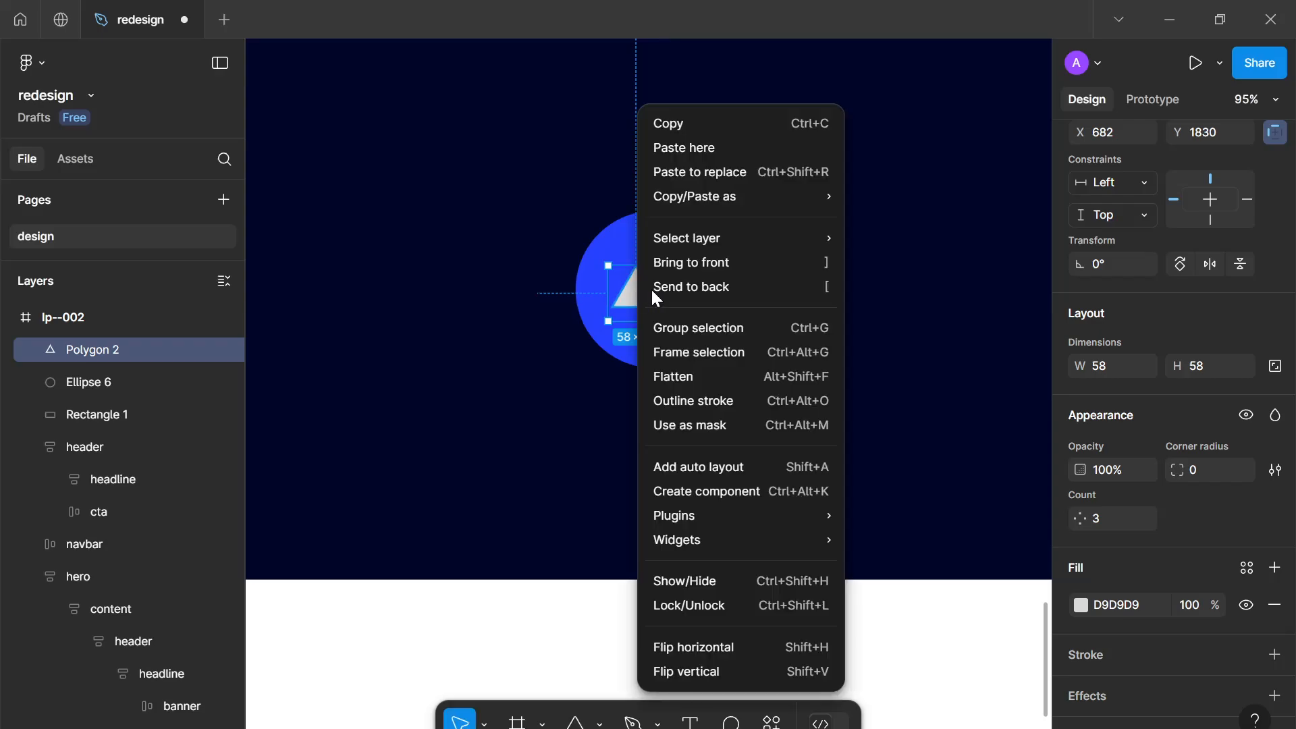
pyautogui.click(726, 369)
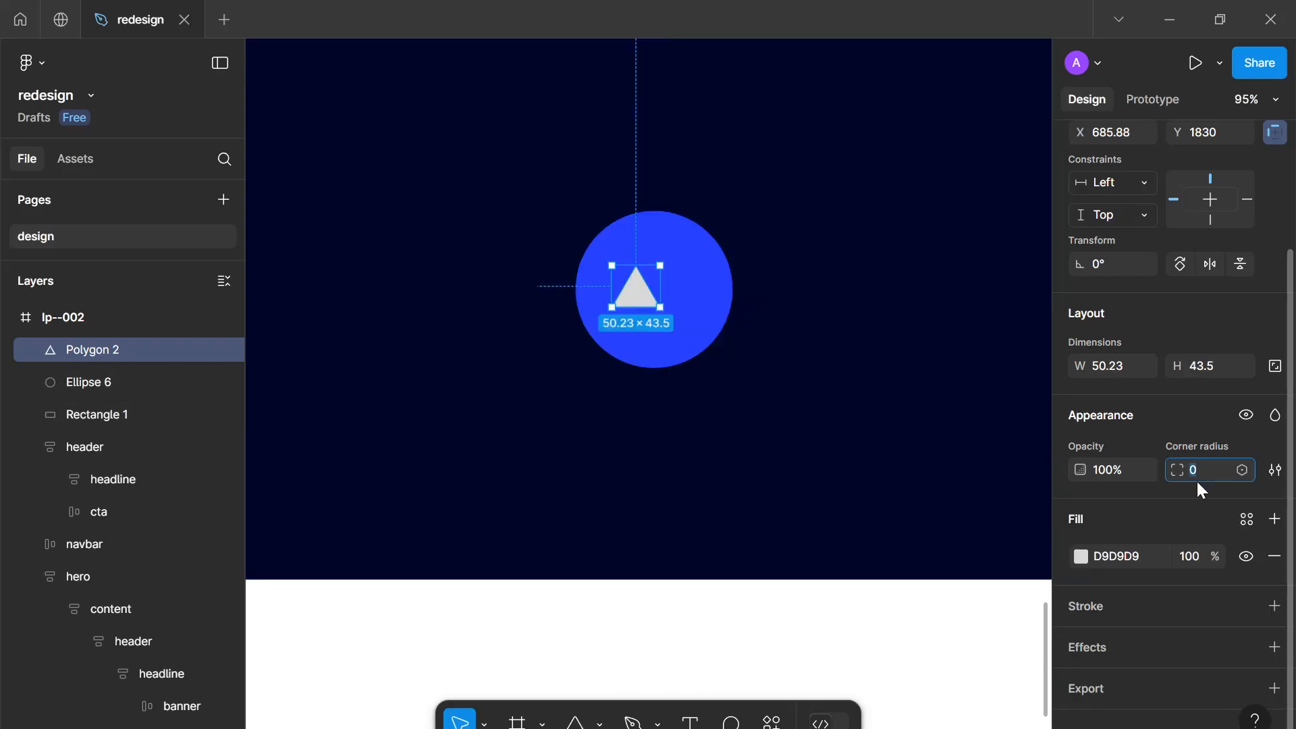
pyautogui.press('Up')
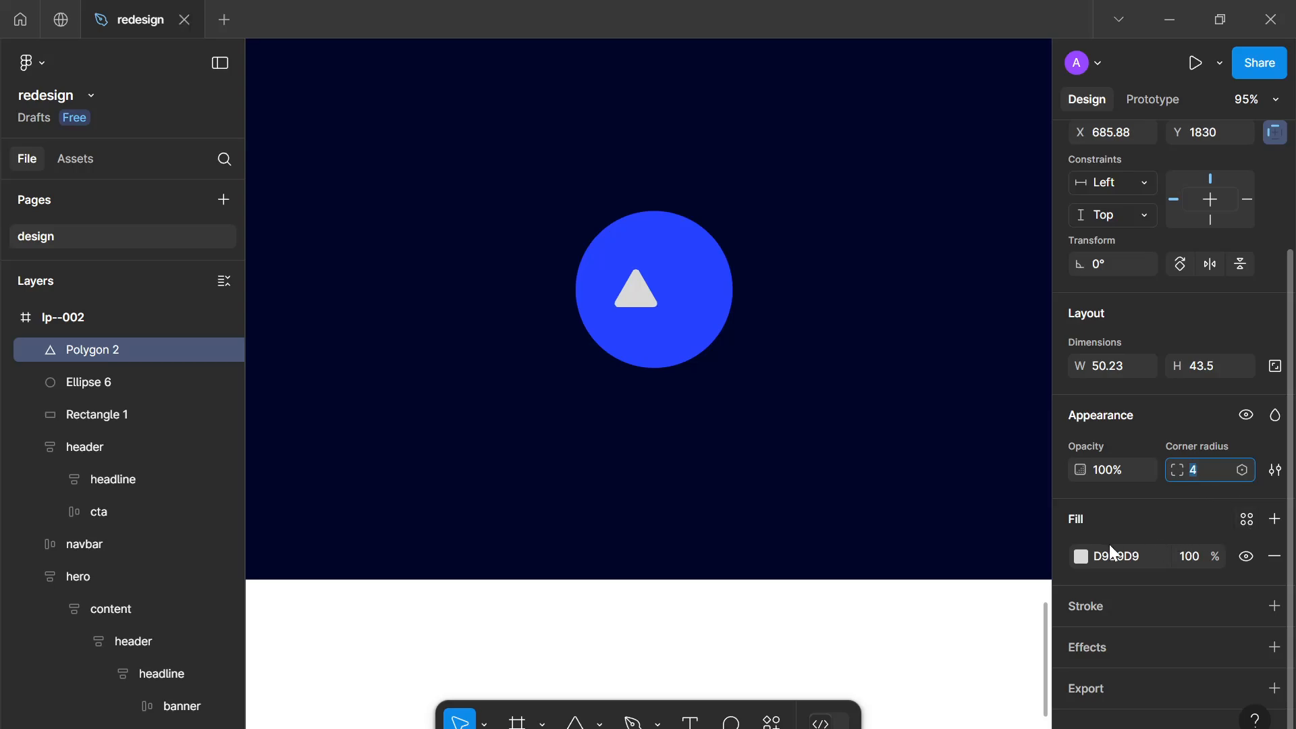
# Fill the triangle with the navy 000529 picked with the eyedropper from the rectangle
pyautogui.click(1080, 556)
pyautogui.moveTo(1006, 434); pyautogui.dragTo(630, 119)
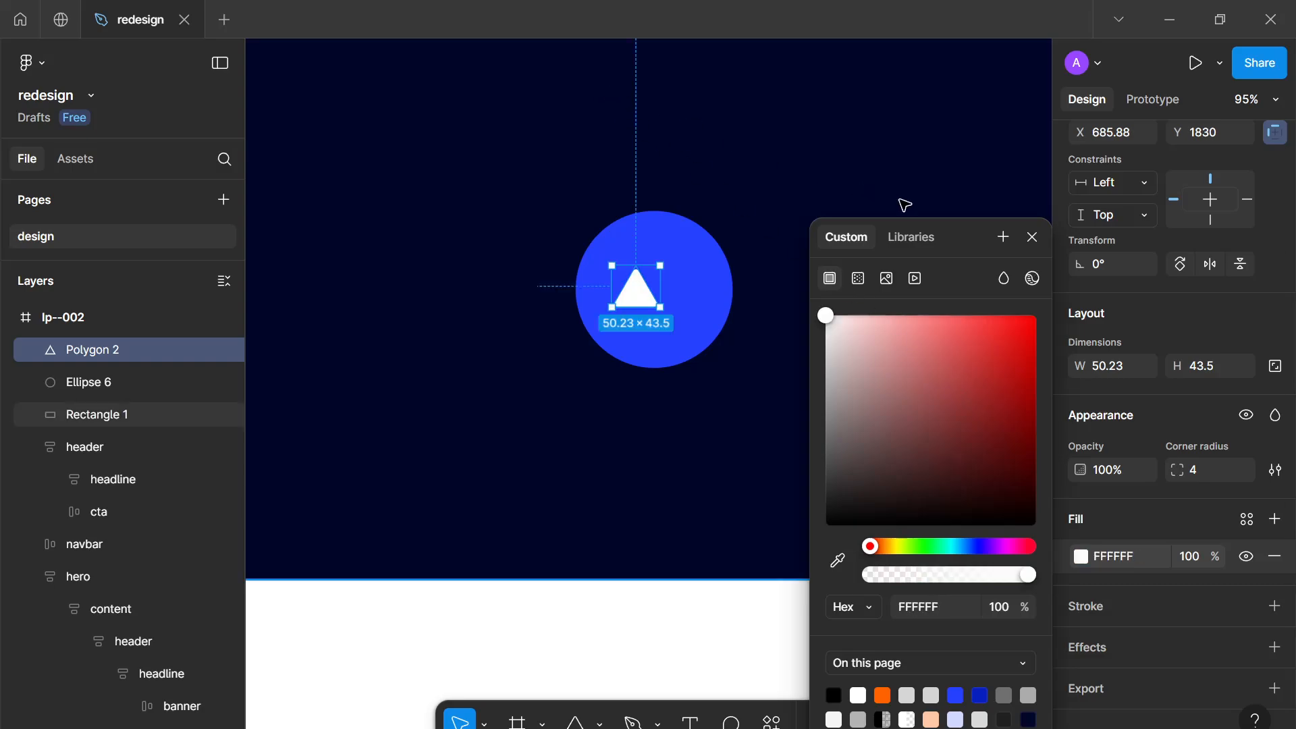
pyautogui.click(832, 560)
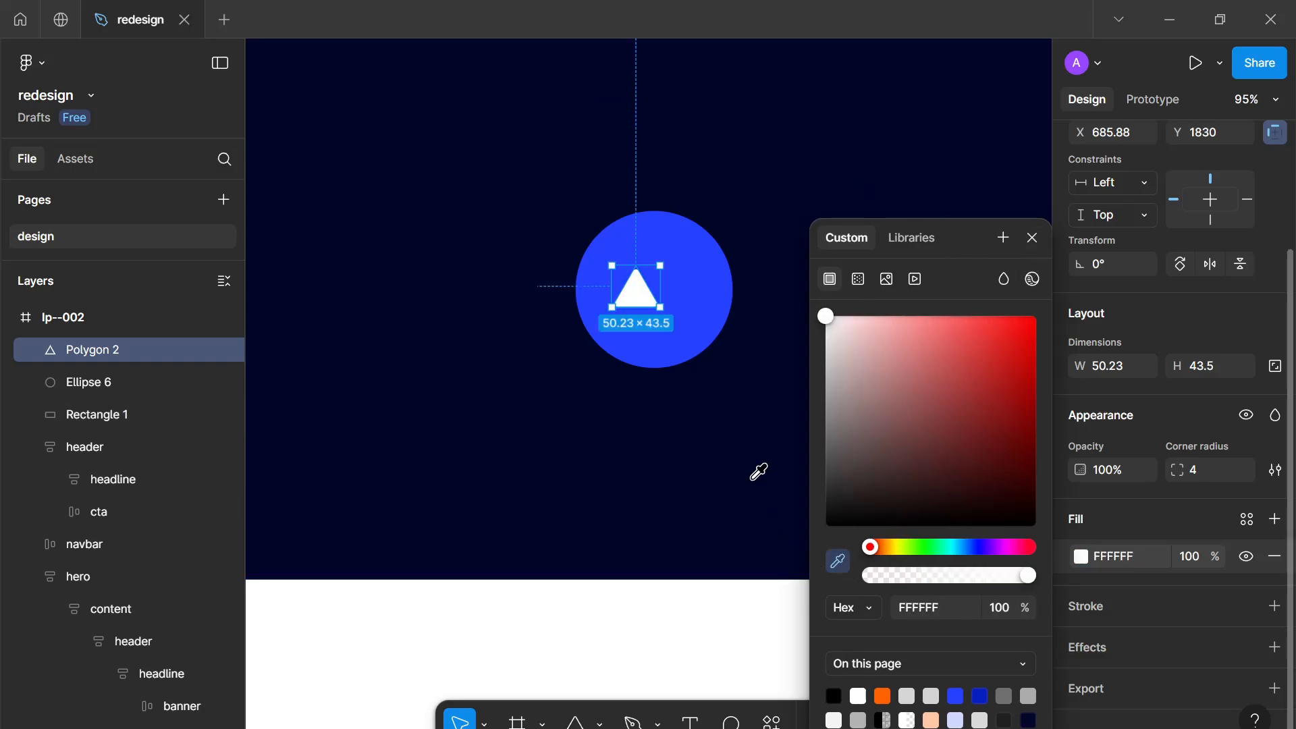
pyautogui.click(751, 481)
pyautogui.click(1032, 237)
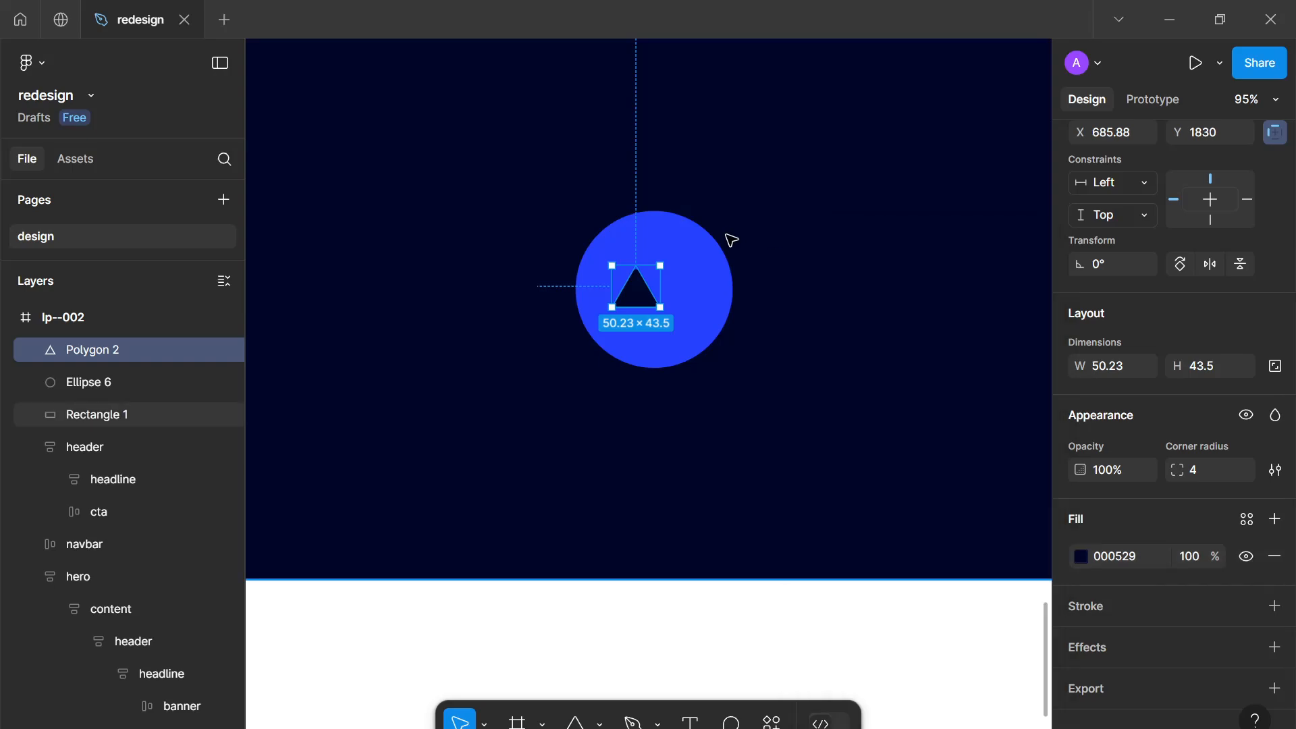
# Rotate the triangle to -90° so it points right like a play icon
pyautogui.moveTo(687, 307); pyautogui.dragTo(631, 342)
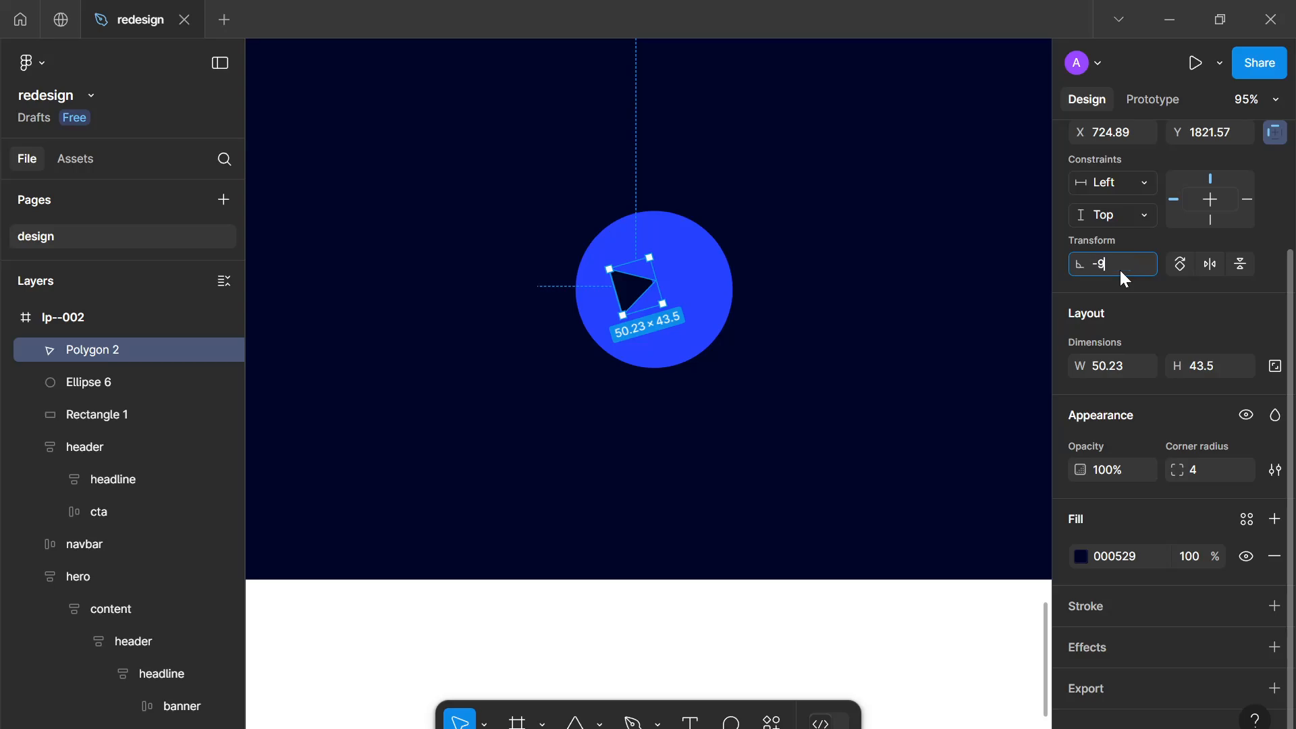
pyautogui.write('0')
pyautogui.press('Return')
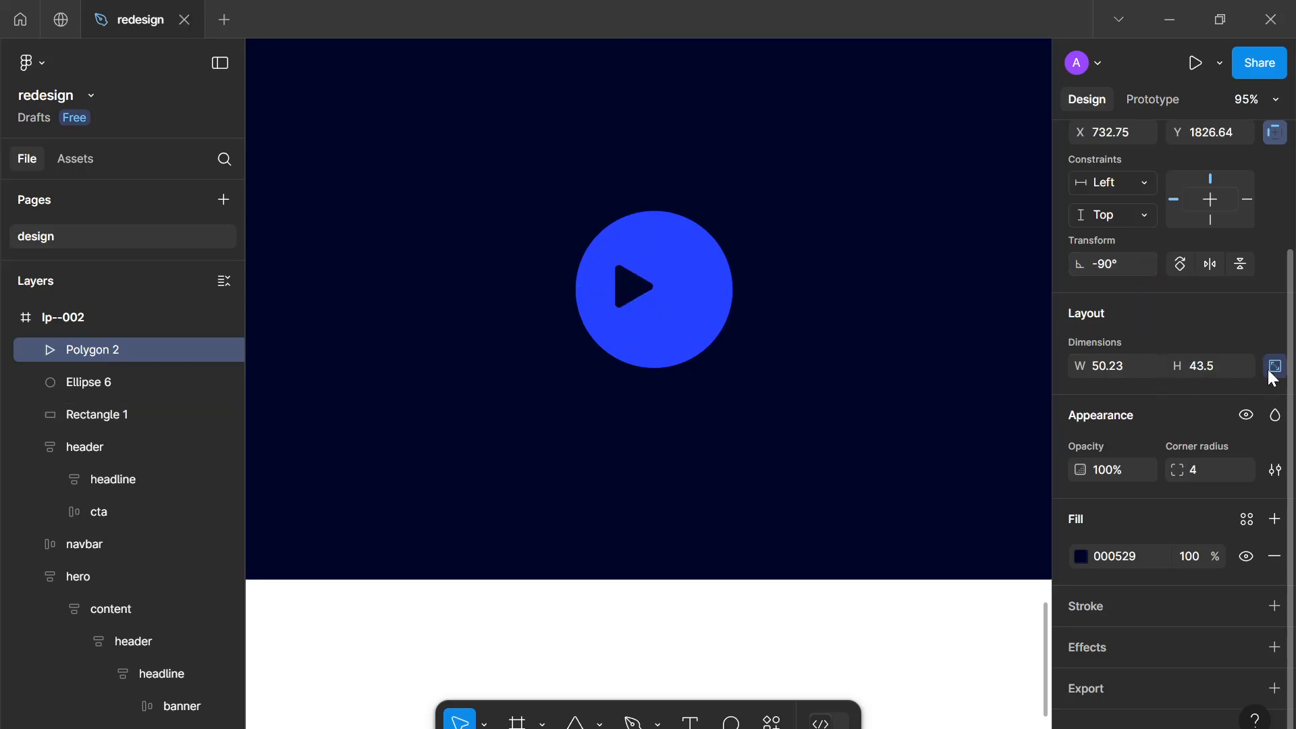
# Resize the triangle proportionally to 60 × 52 and shift it to sit centred in the circle
pyautogui.click(1219, 371)
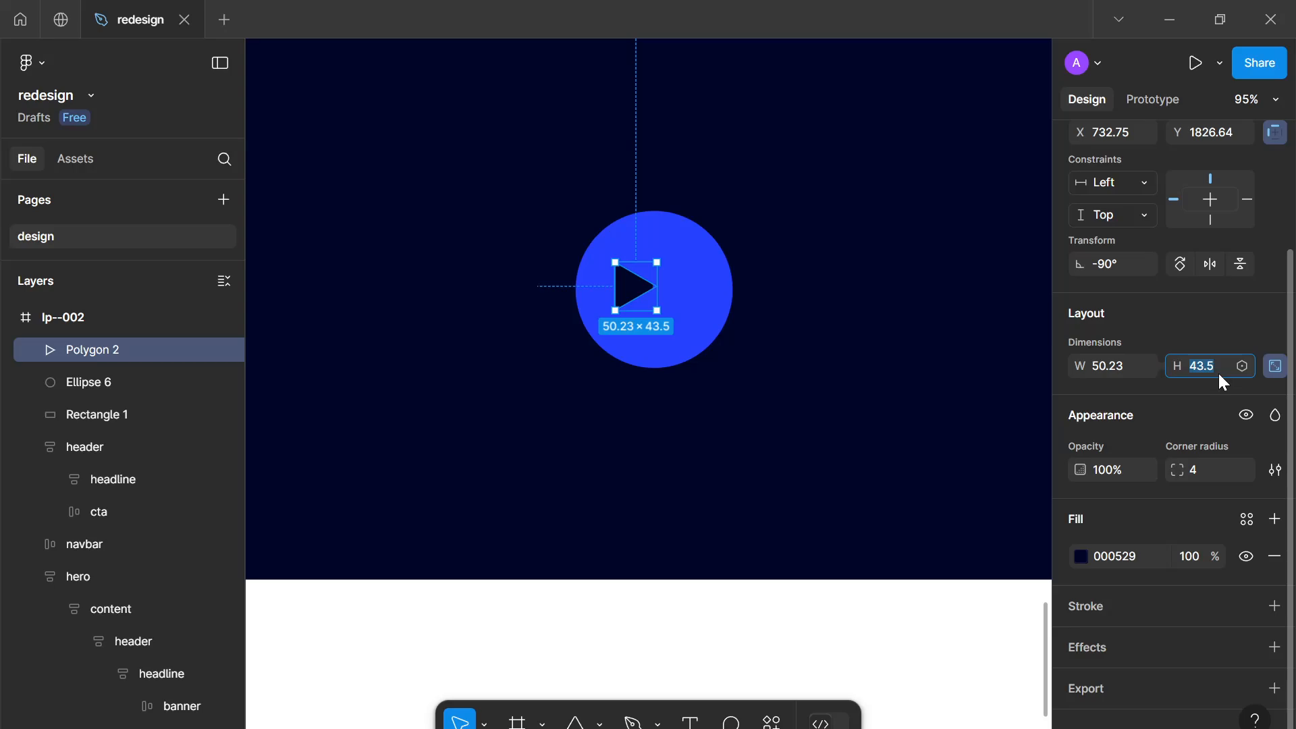
pyautogui.write('48')
pyautogui.press('Return')
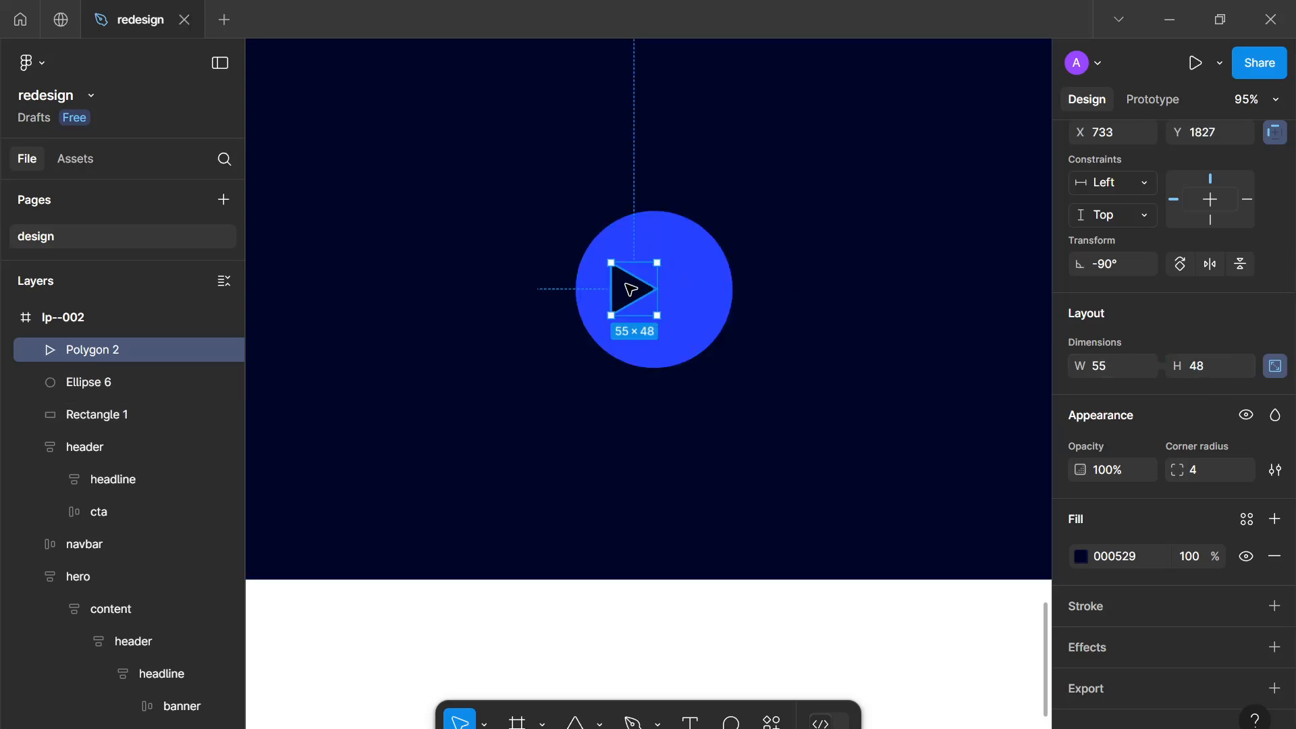
pyautogui.moveTo(669, 291); pyautogui.dragTo(659, 294)
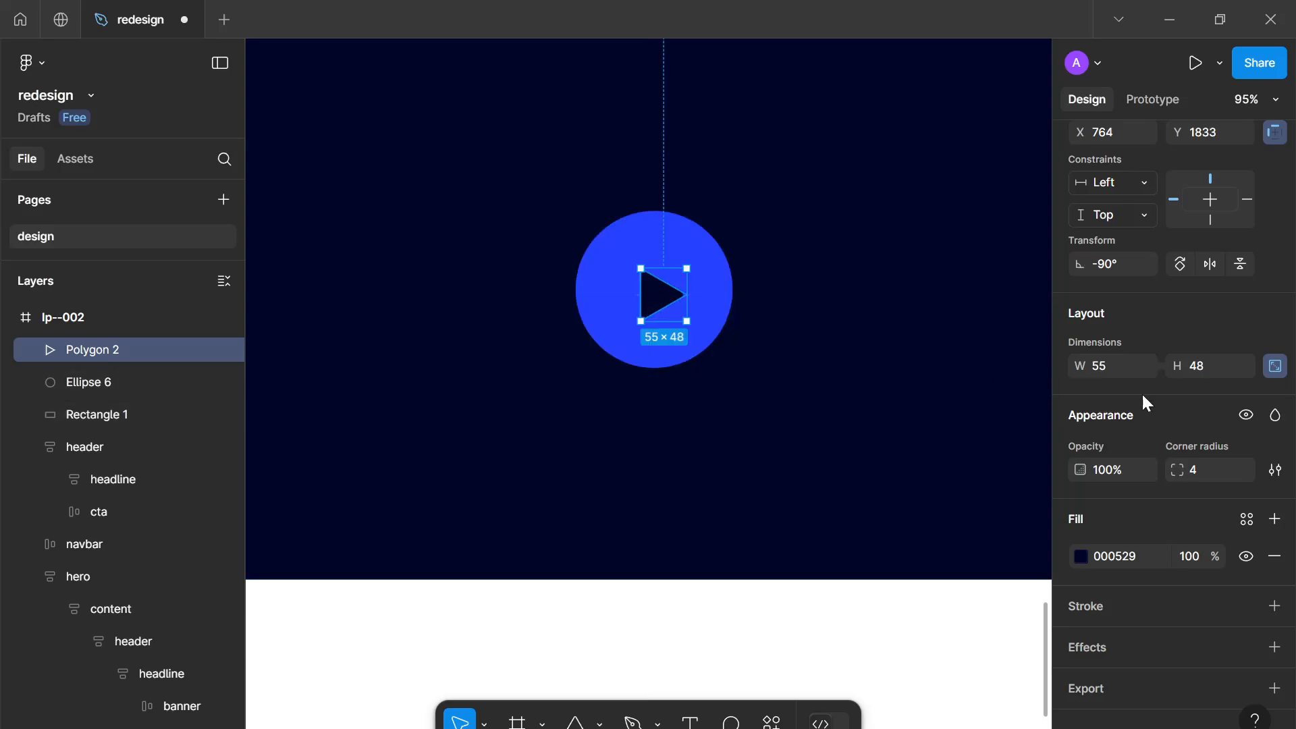
pyautogui.click(1202, 365)
pyautogui.write('50')
pyautogui.press('Return')
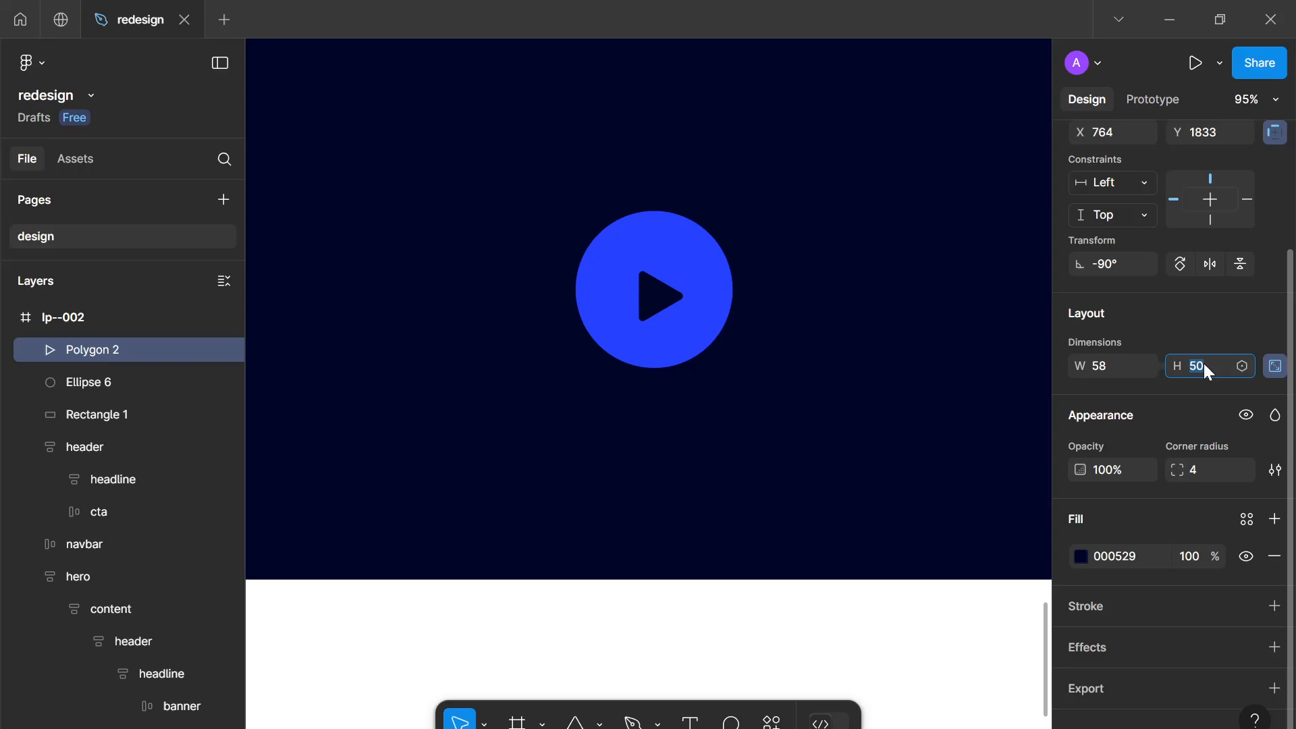
pyautogui.press('Up')
pyautogui.scroll(5, 675, 324)
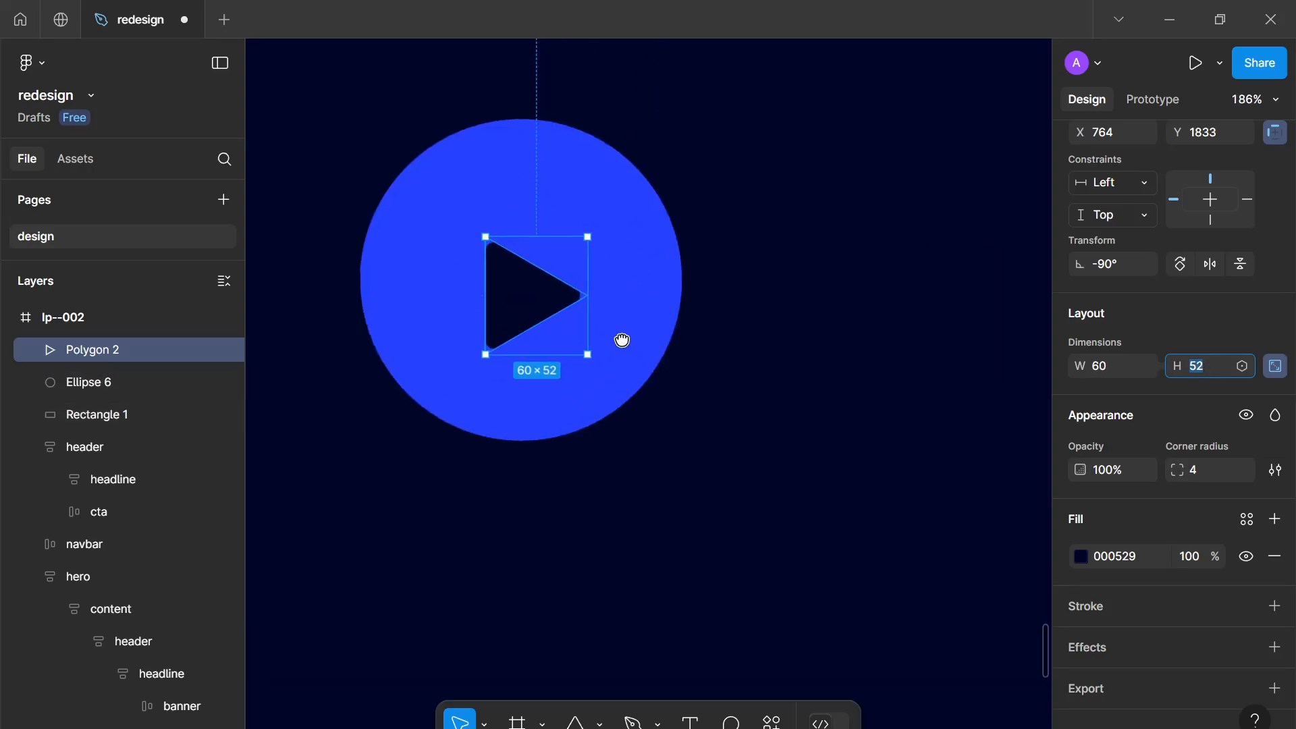
pyautogui.scroll(4, 646, 335)
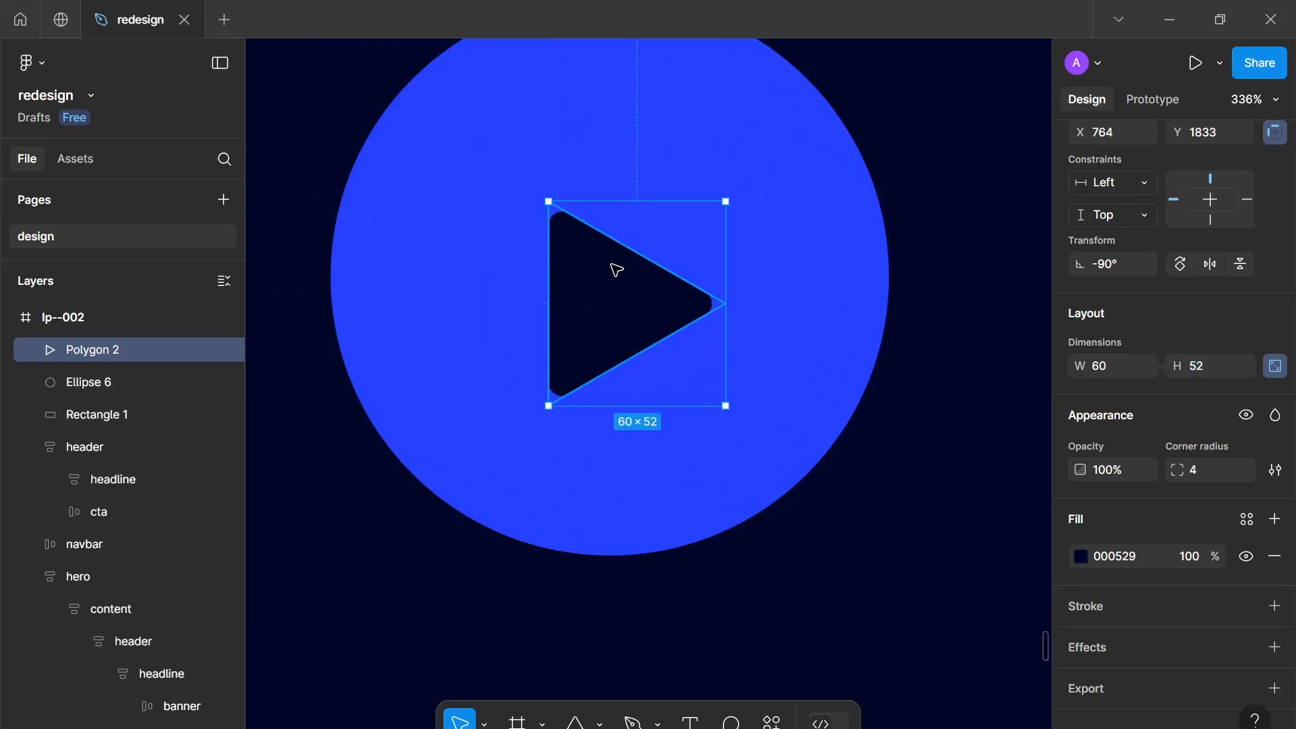
pyautogui.moveTo(616, 270); pyautogui.dragTo(639, 250)
# Group the circle with the triangle, flatten them into one shape and name it play-btn
pyautogui.click(709, 367)
pyautogui.scroll(-5, 766, 405)
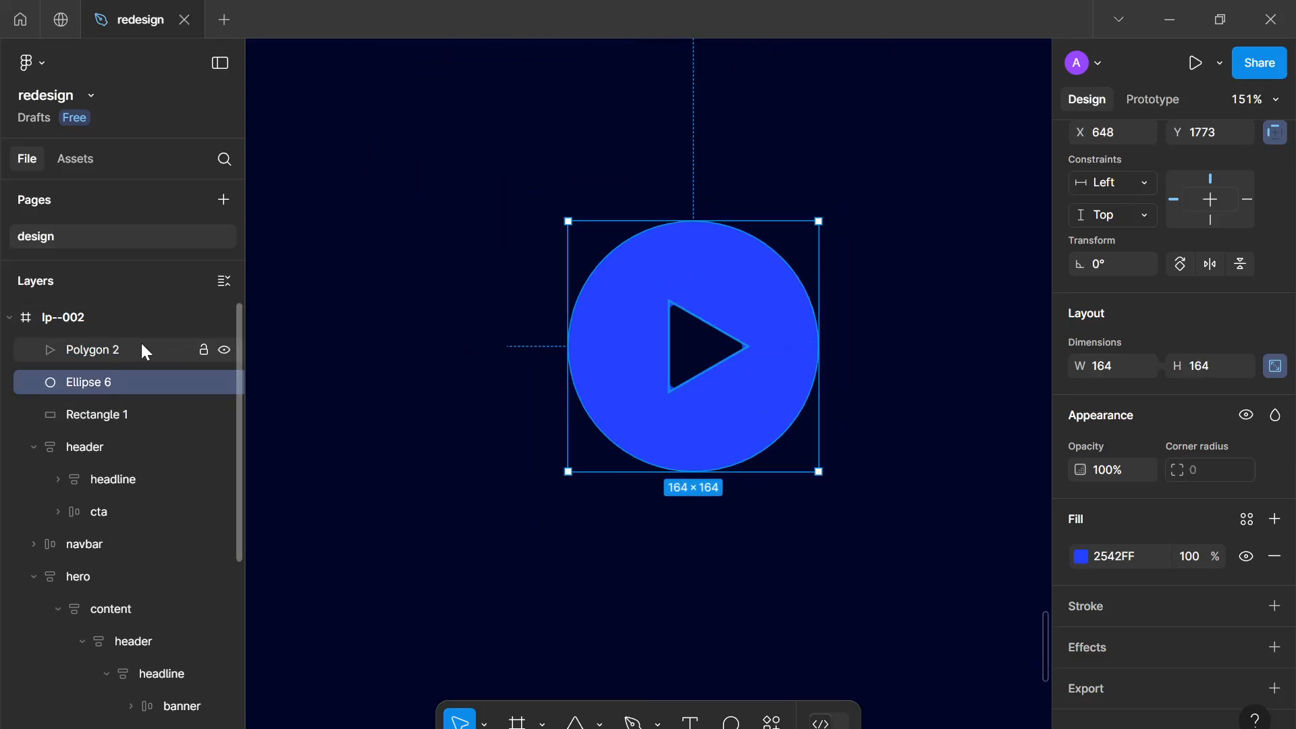
pyautogui.keyDown('shift'); pyautogui.click(702, 346); pyautogui.keyUp('shift')
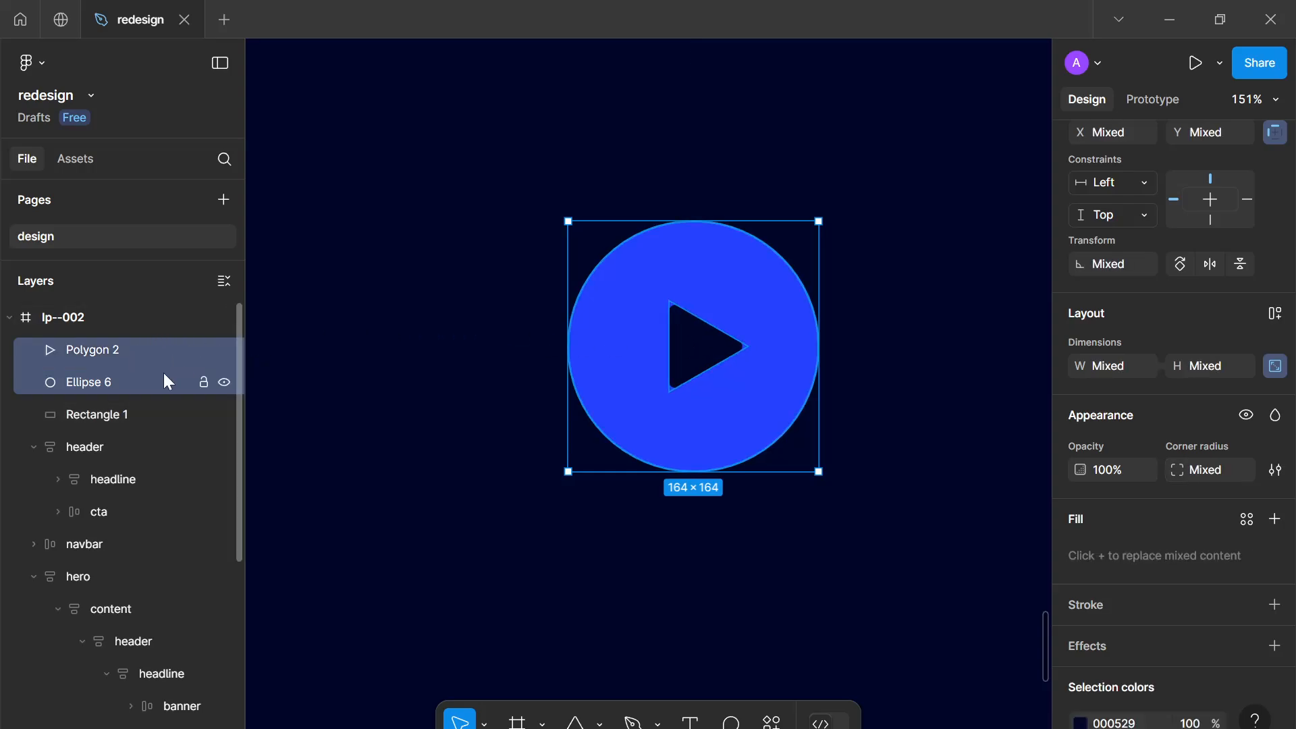
pyautogui.hotkey('ctrl', 'g')
pyautogui.rightClick(106, 349)
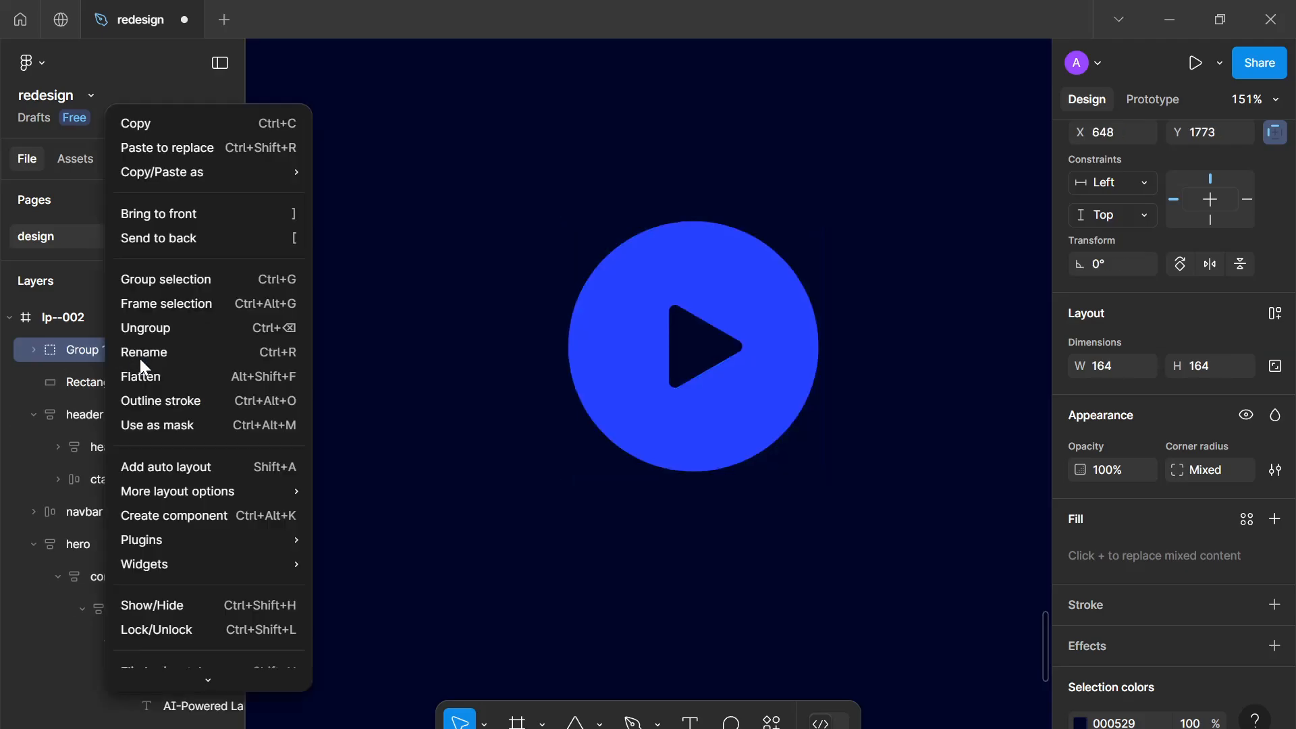
pyautogui.click(192, 376)
pyautogui.doubleClick(91, 350)
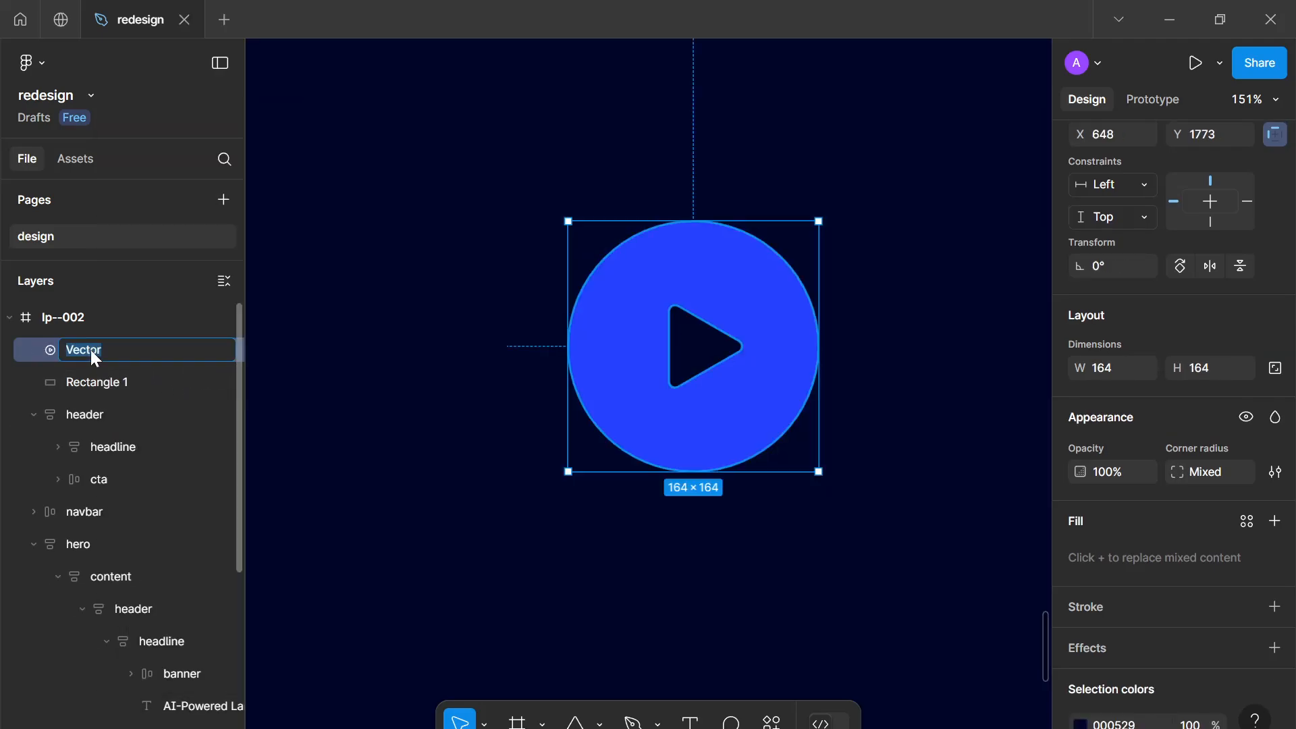
pyautogui.write('play-btn')
pyautogui.press('Return')
# Rename the dark rectangle layer to video-container
pyautogui.click(131, 382)
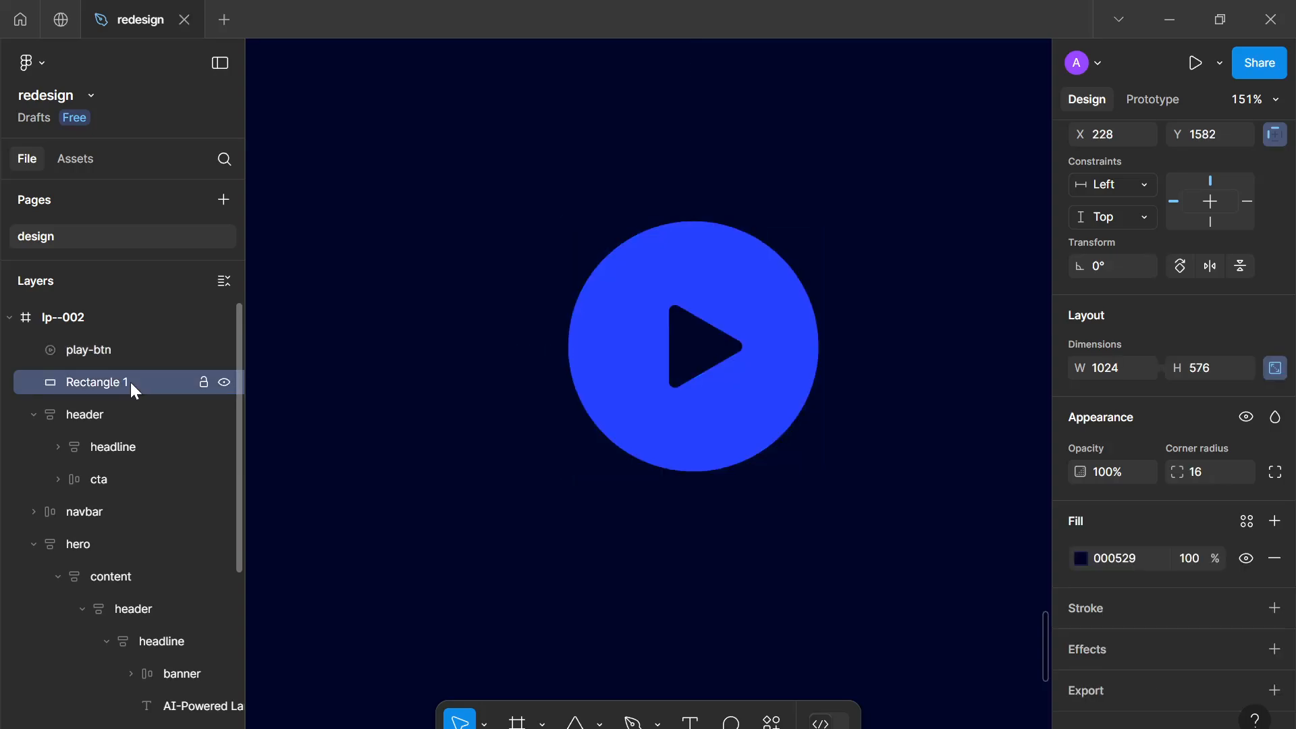
pyautogui.doubleClick(130, 380)
pyautogui.write('video-co')
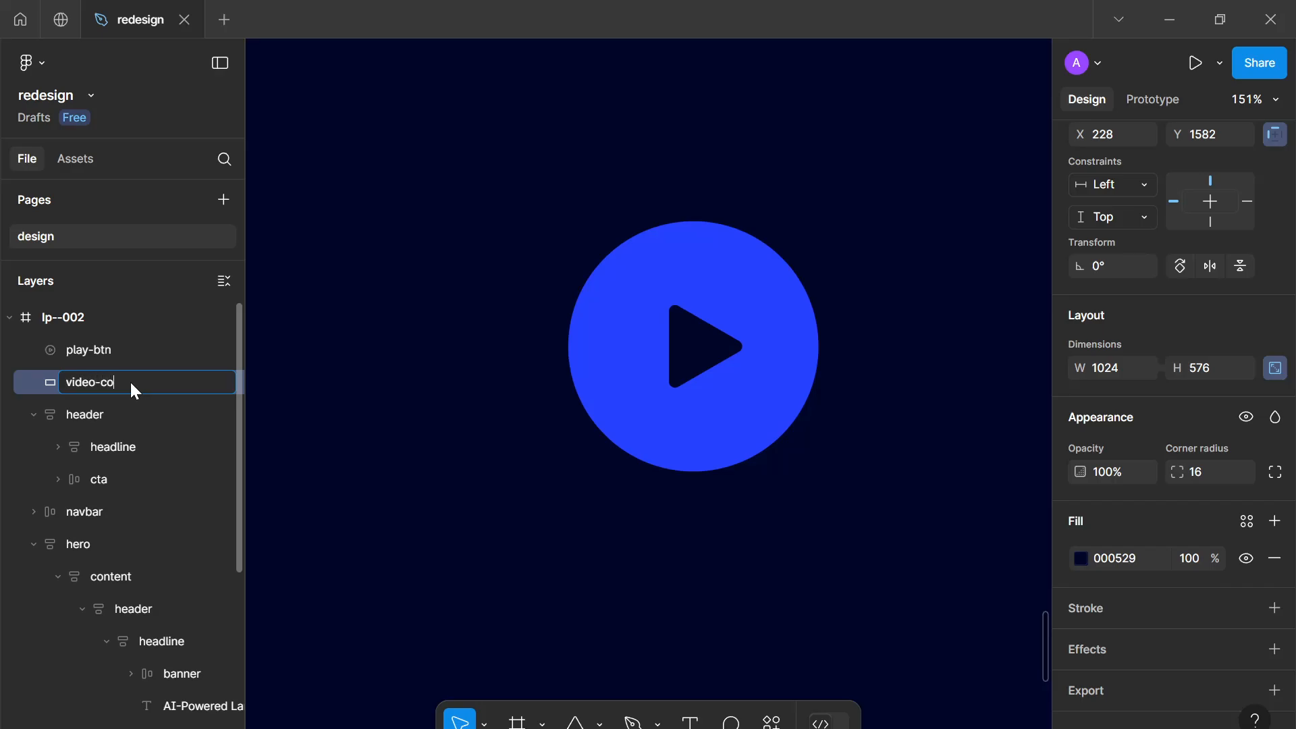
pyautogui.write('ntainer')
pyautogui.press('Return')
pyautogui.click(119, 328)
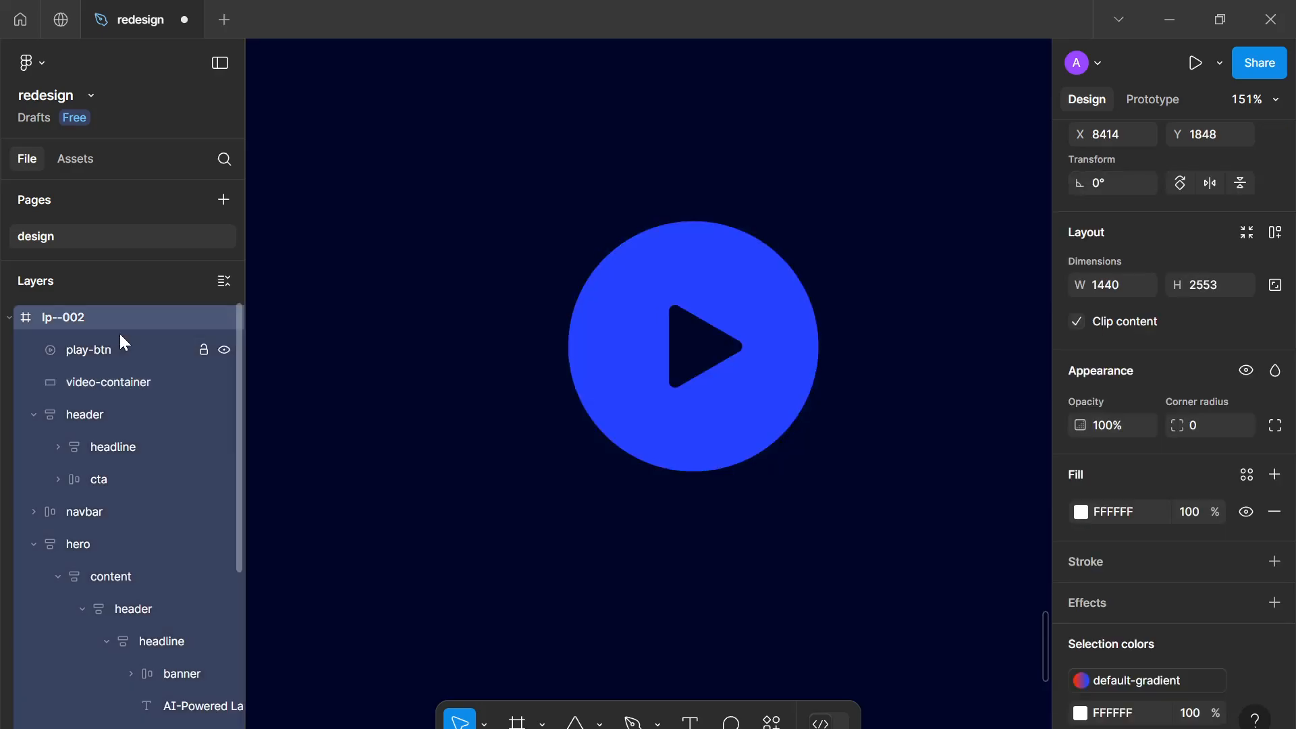
pyautogui.hotkey('shift', 'a')
pyautogui.hotkey('ctrl', 'z')
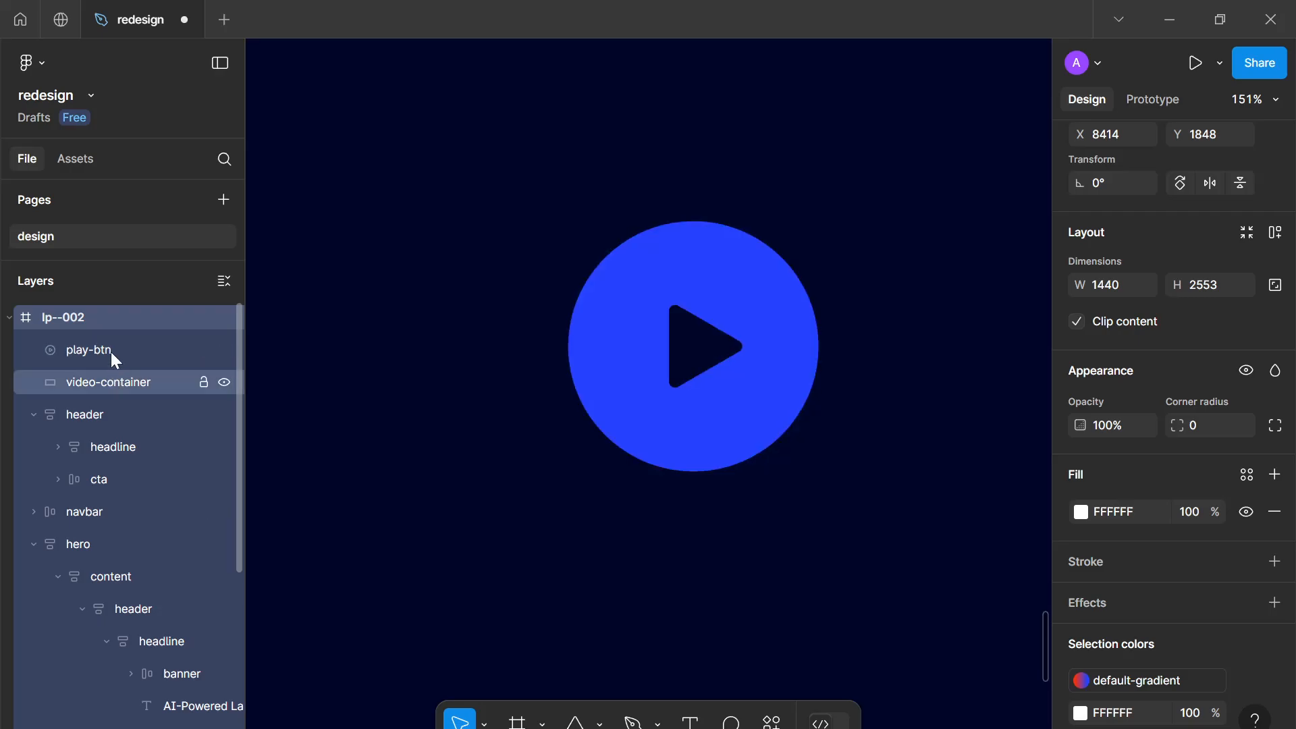
# Add auto layout to the video container with the play button and centre its alignment
pyautogui.click(111, 368)
pyautogui.keyDown('shift'); pyautogui.click(111, 346); pyautogui.keyUp('shift')
pyautogui.hotkey('shift', 'a')
pyautogui.hotkey('shift', '2')
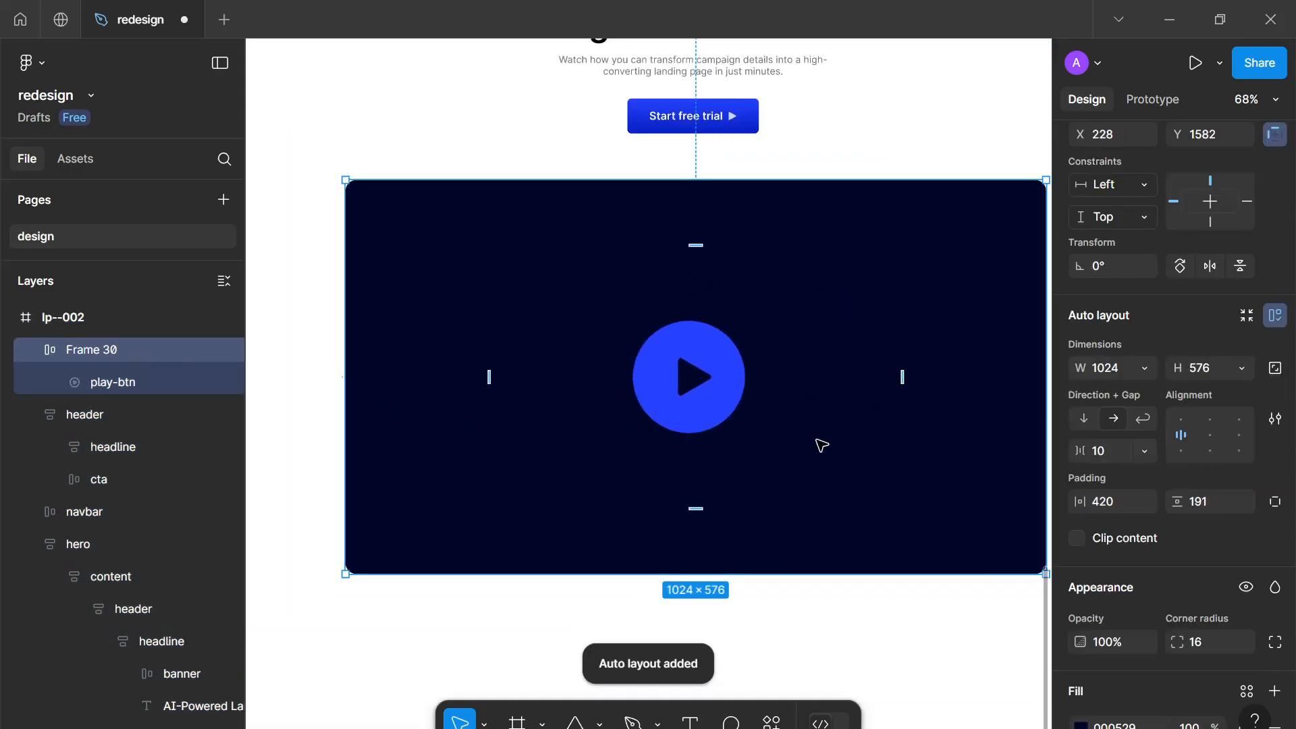
pyautogui.click(1213, 430)
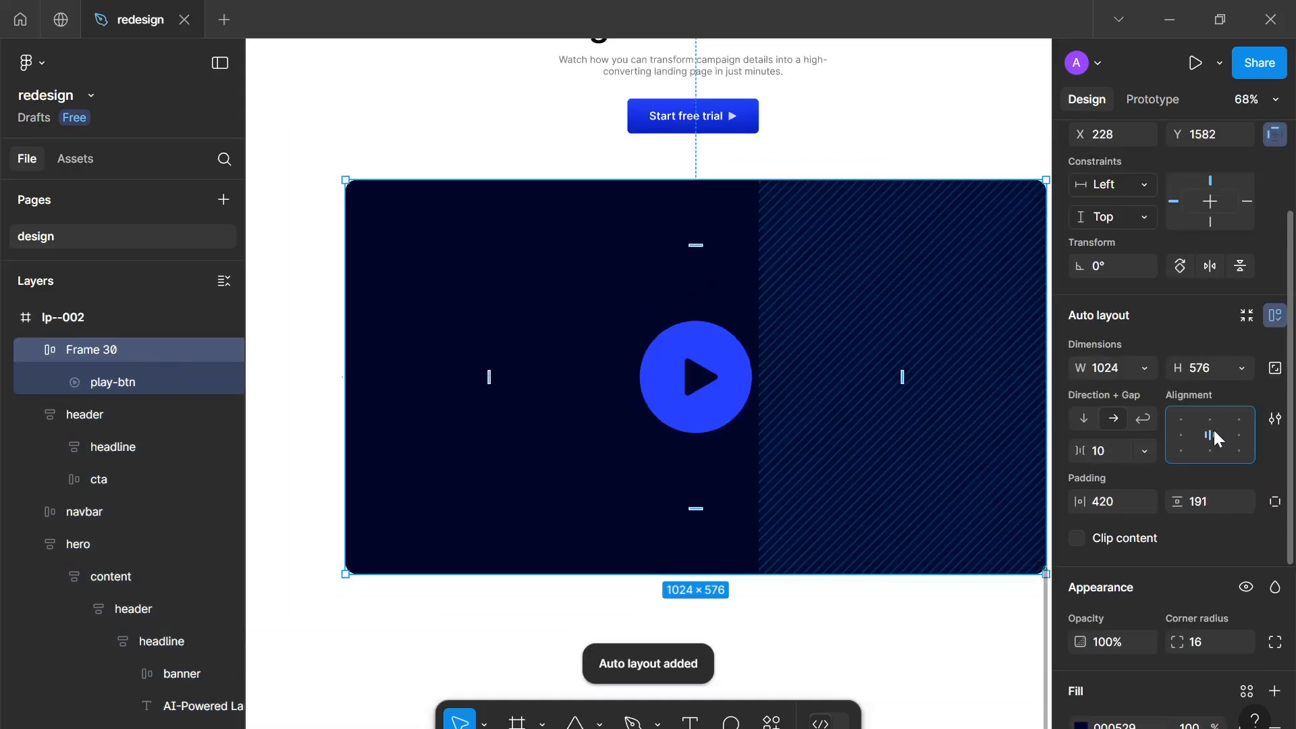
# Set the auto layout gap, horizontal padding and vertical padding all to 0
pyautogui.click(1120, 451)
pyautogui.write('0')
pyautogui.press('Return')
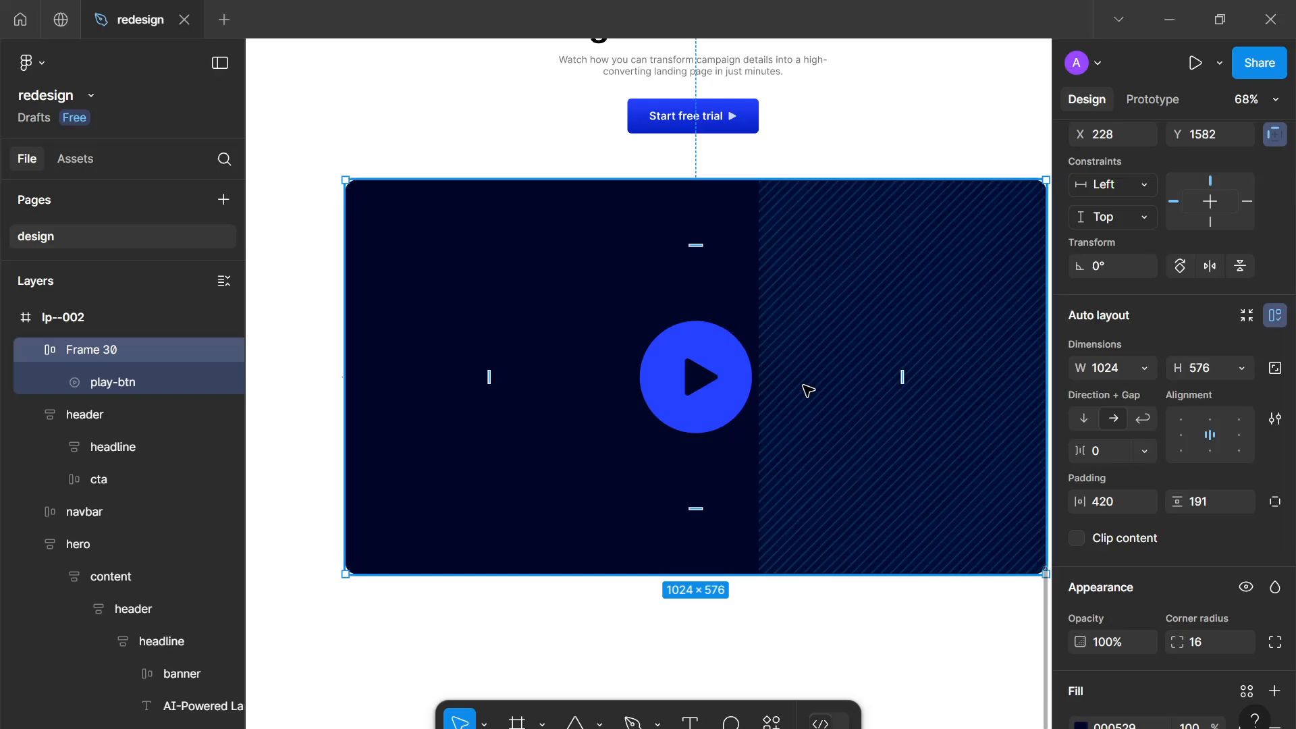
pyautogui.click(1123, 500)
pyautogui.write('0')
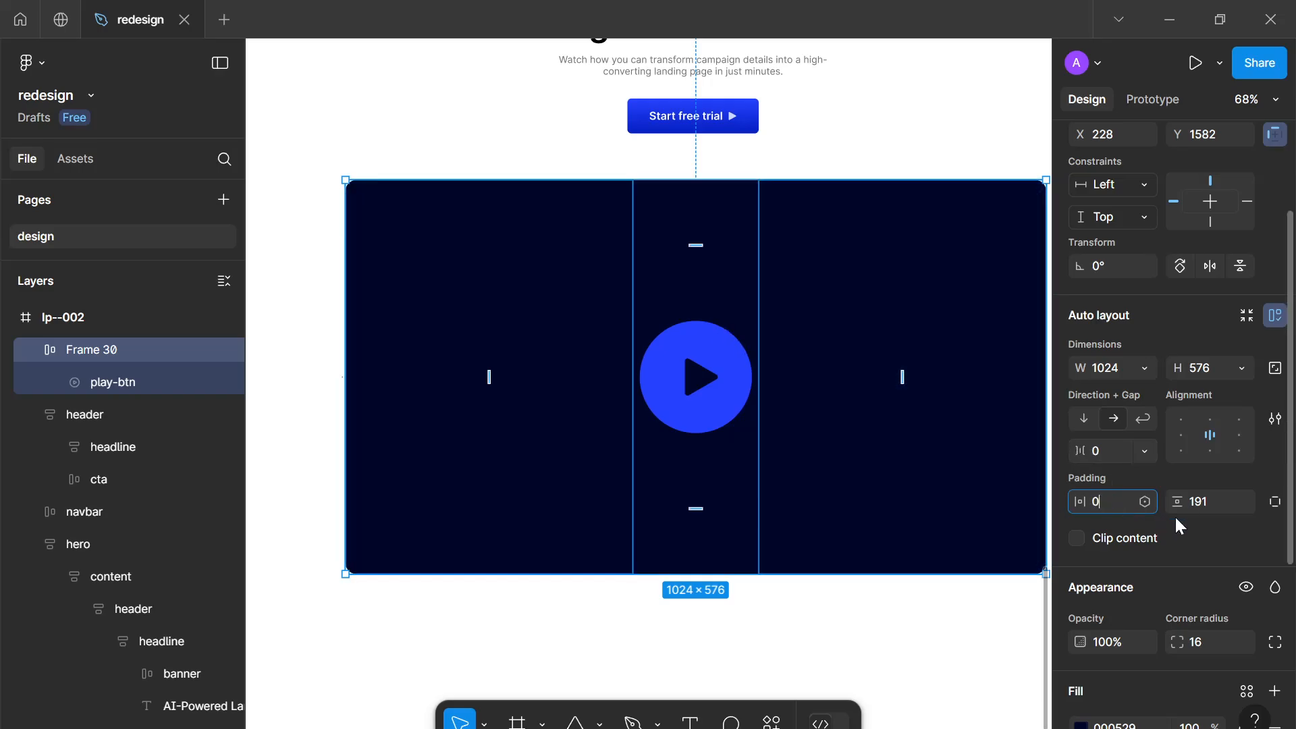
pyautogui.click(1197, 501)
pyautogui.write('0')
# Inspect the play button's selection colours in the colour picker without changing them
pyautogui.click(875, 609)
pyautogui.scroll(-2, 875, 609)
pyautogui.moveTo(875, 608); pyautogui.dragTo(806, 589)
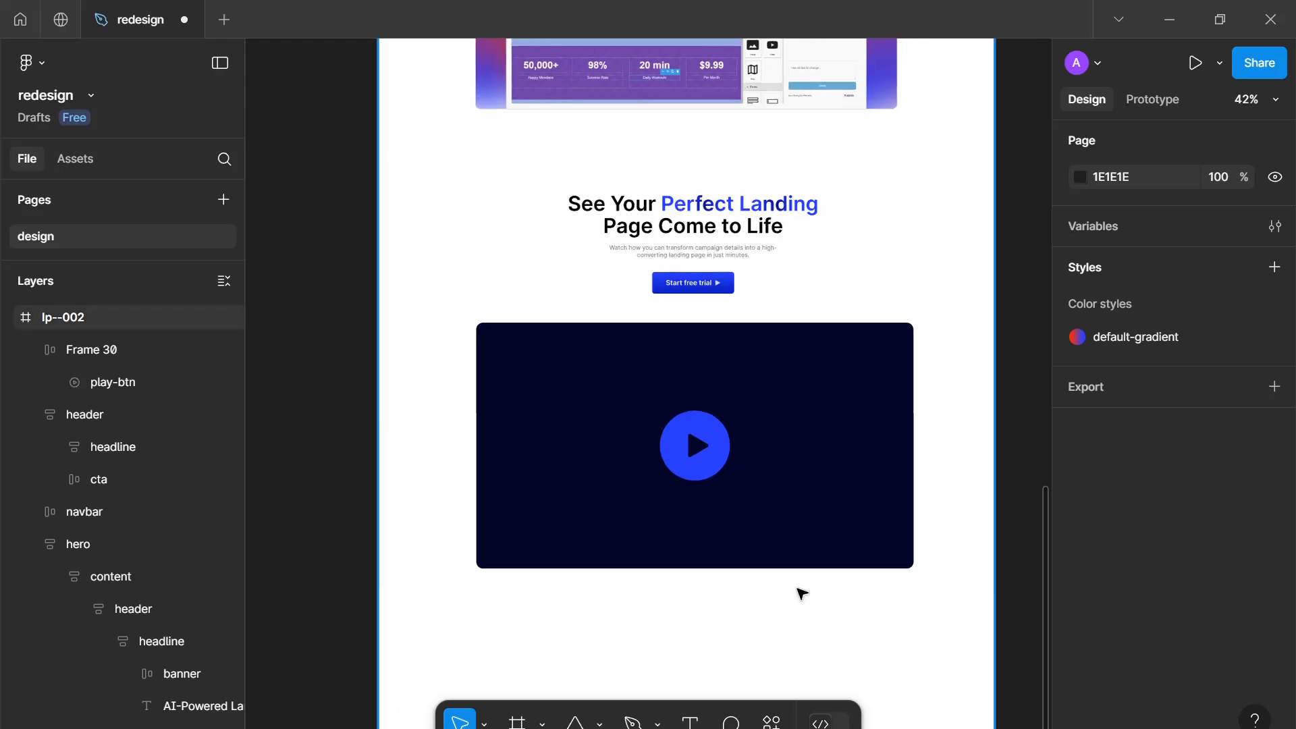
pyautogui.click(702, 468)
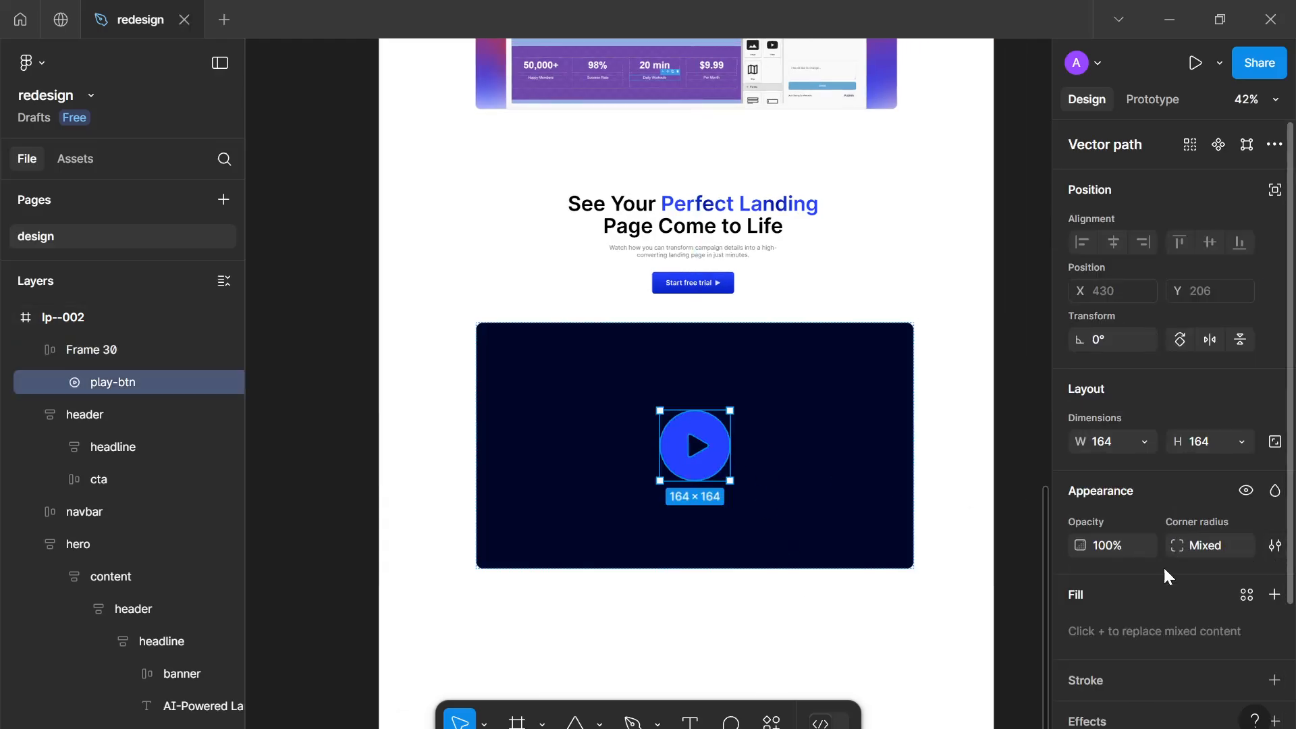
pyautogui.scroll(-3, 1163, 565)
pyautogui.click(1080, 607)
pyautogui.moveTo(975, 408); pyautogui.dragTo(826, 315)
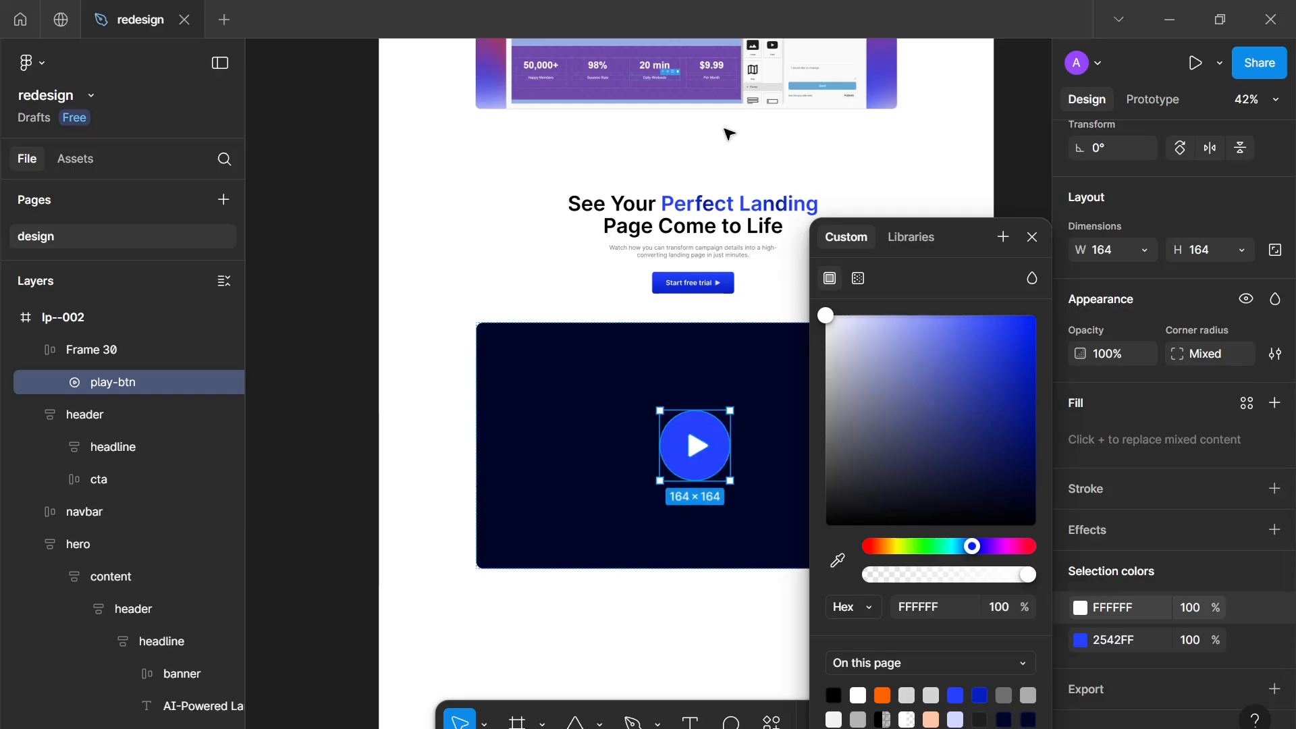
pyautogui.click(1031, 237)
pyautogui.click(861, 605)
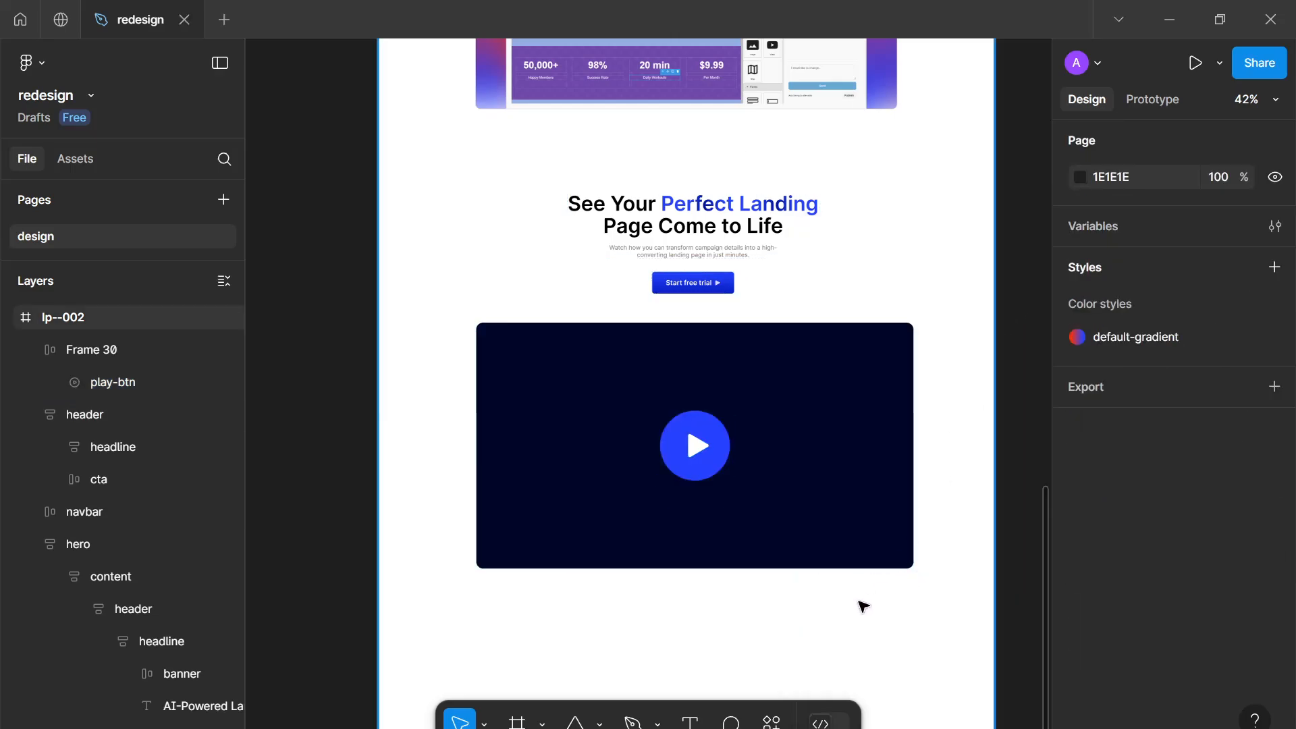
# Rename the auto layout frame holding the play button to video
pyautogui.keyDown('ctrl'); pyautogui.scroll(5, 813, 611); pyautogui.keyUp('ctrl')
pyautogui.keyDown('ctrl'); pyautogui.scroll(-5, 826, 627); pyautogui.keyUp('ctrl')
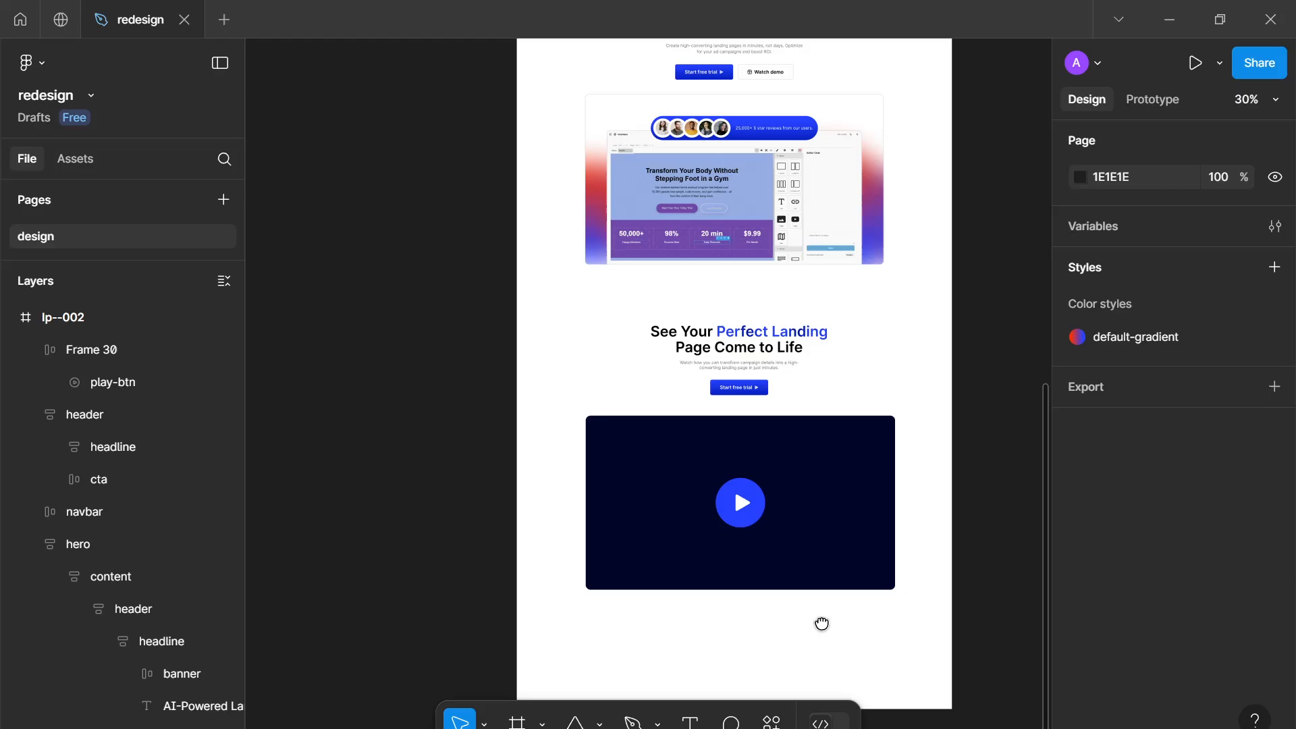
pyautogui.keyDown('ctrl'); pyautogui.scroll(1, 821, 515); pyautogui.keyUp('ctrl')
pyautogui.click(808, 466)
pyautogui.keyDown('ctrl'); pyautogui.scroll(3, 808, 454); pyautogui.keyUp('ctrl')
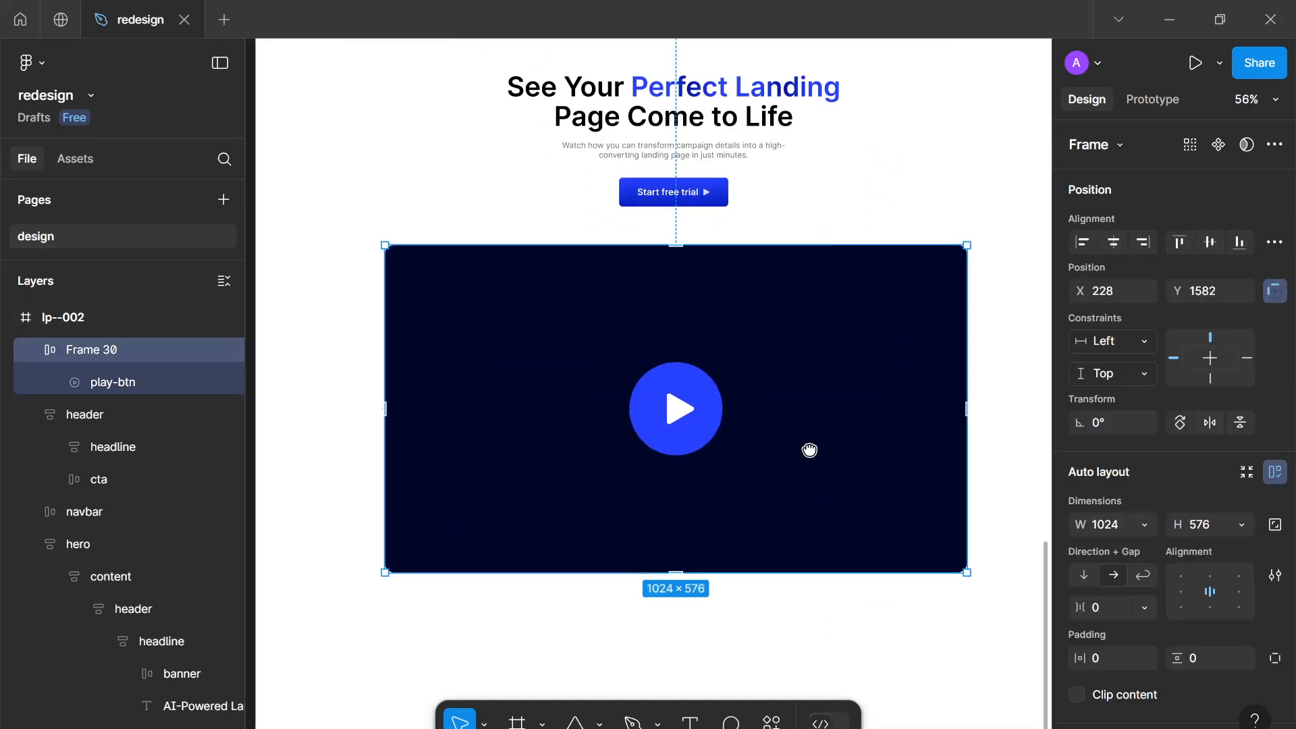
pyautogui.moveTo(809, 449); pyautogui.dragTo(809, 405)
pyautogui.keyDown('ctrl'); pyautogui.scroll(-1, 809, 404); pyautogui.keyUp('ctrl')
pyautogui.moveTo(755, 249); pyautogui.dragTo(715, 253)
pyautogui.keyDown('ctrl'); pyautogui.scroll(-1, 715, 253); pyautogui.keyUp('ctrl')
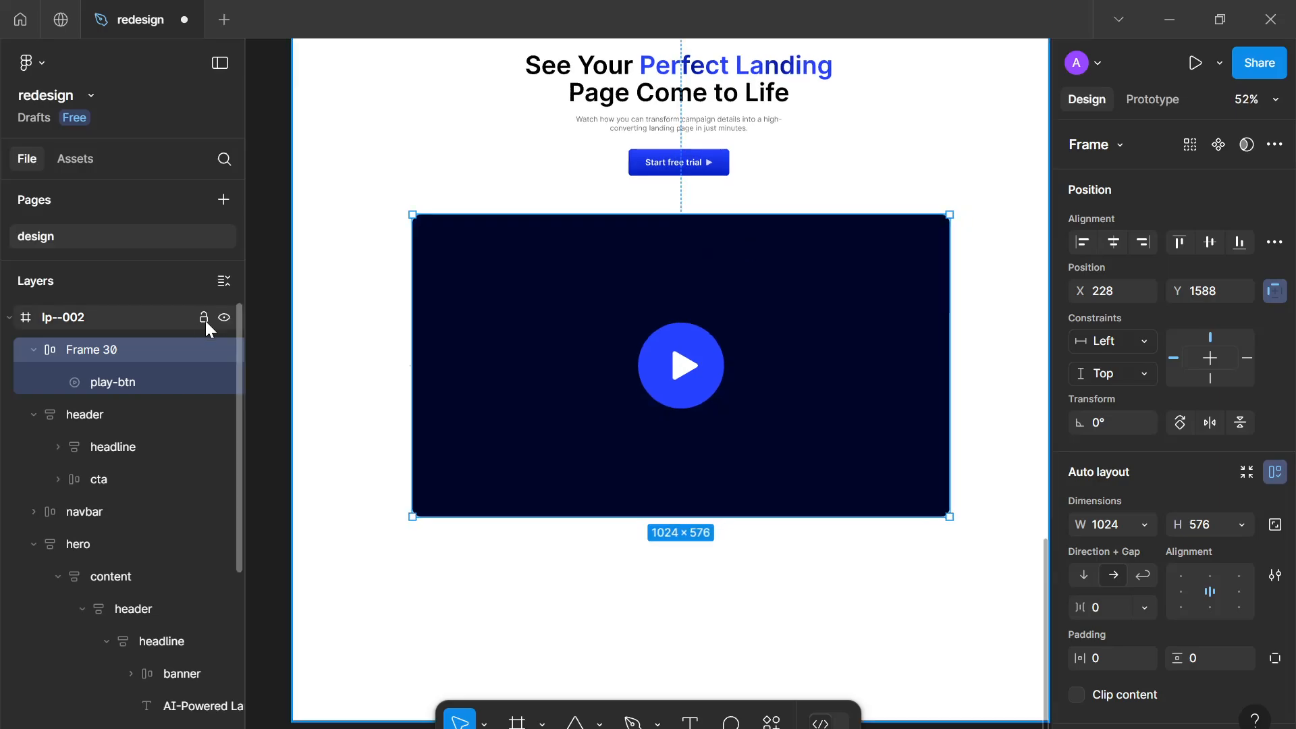
pyautogui.doubleClick(128, 349)
pyautogui.write('video')
pyautogui.press('Return')
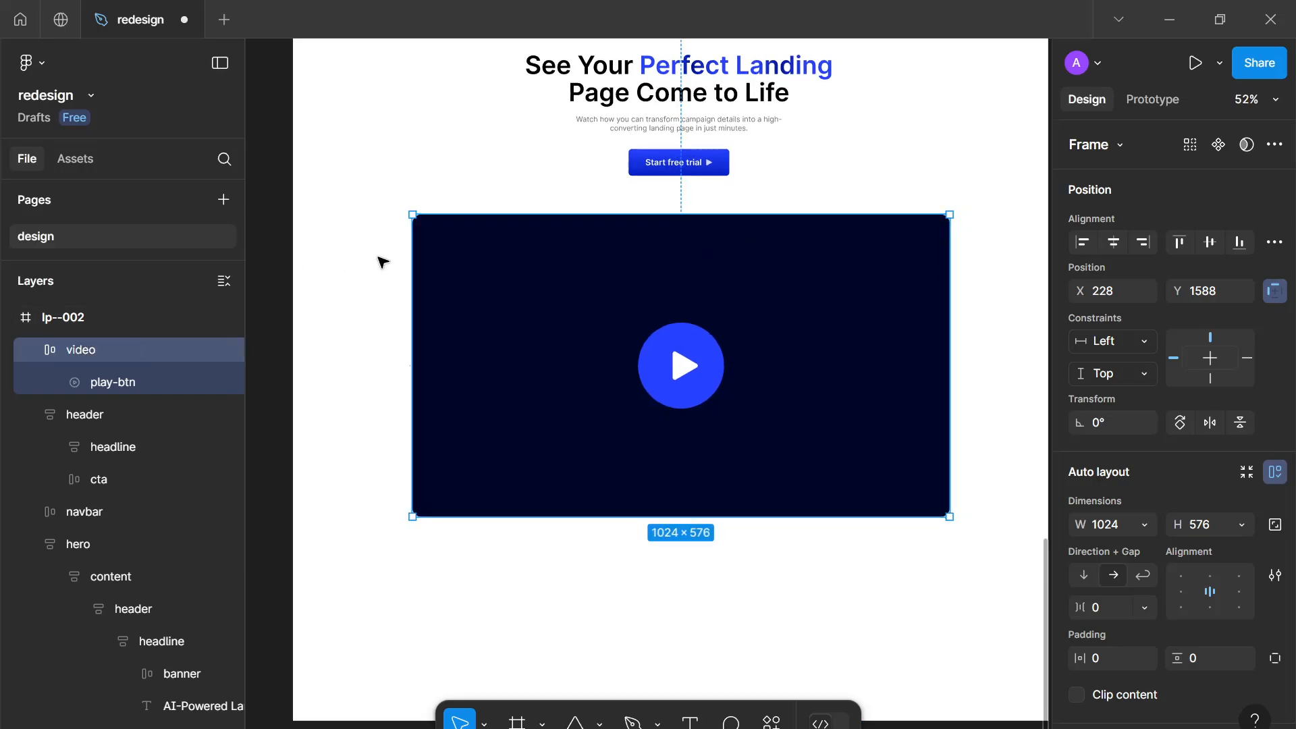
# Centre the video frame horizontally within the lp--002 page frame
pyautogui.scroll(3, 778, 408)
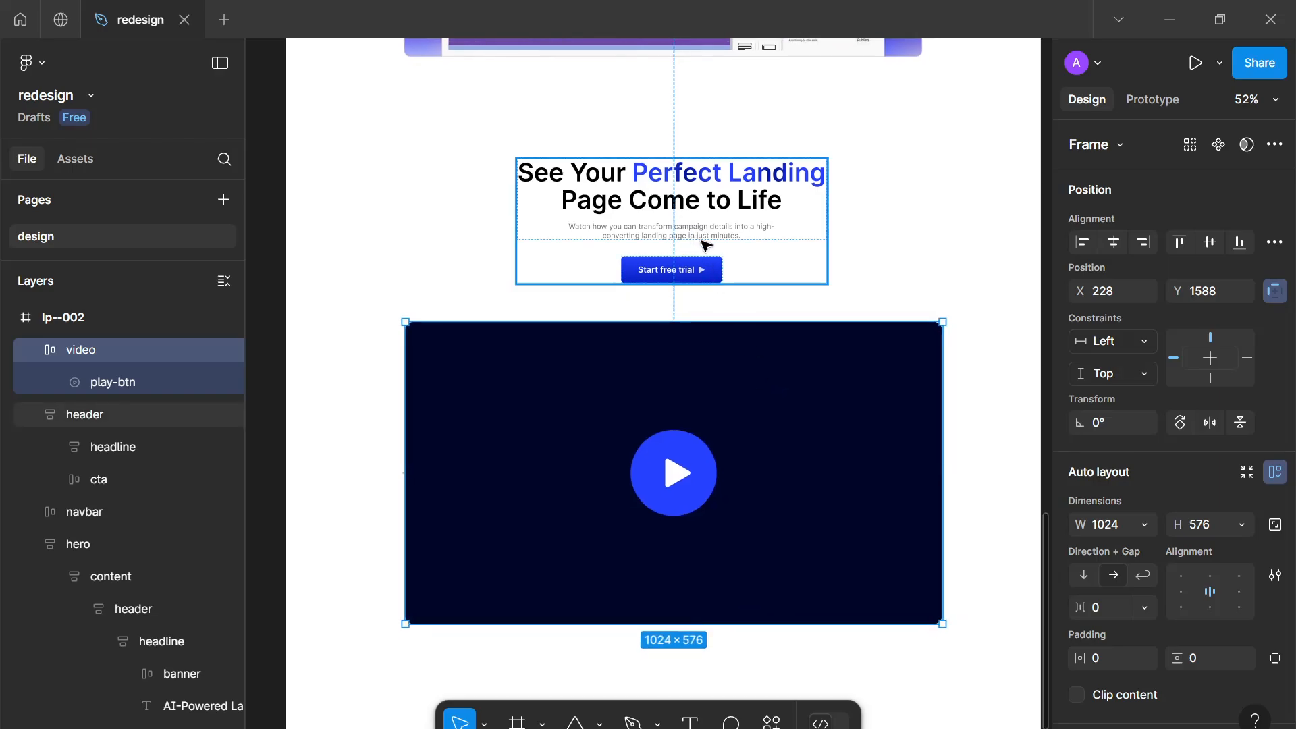
pyautogui.keyDown('ctrl'); pyautogui.scroll(-1, 725, 267); pyautogui.keyUp('ctrl')
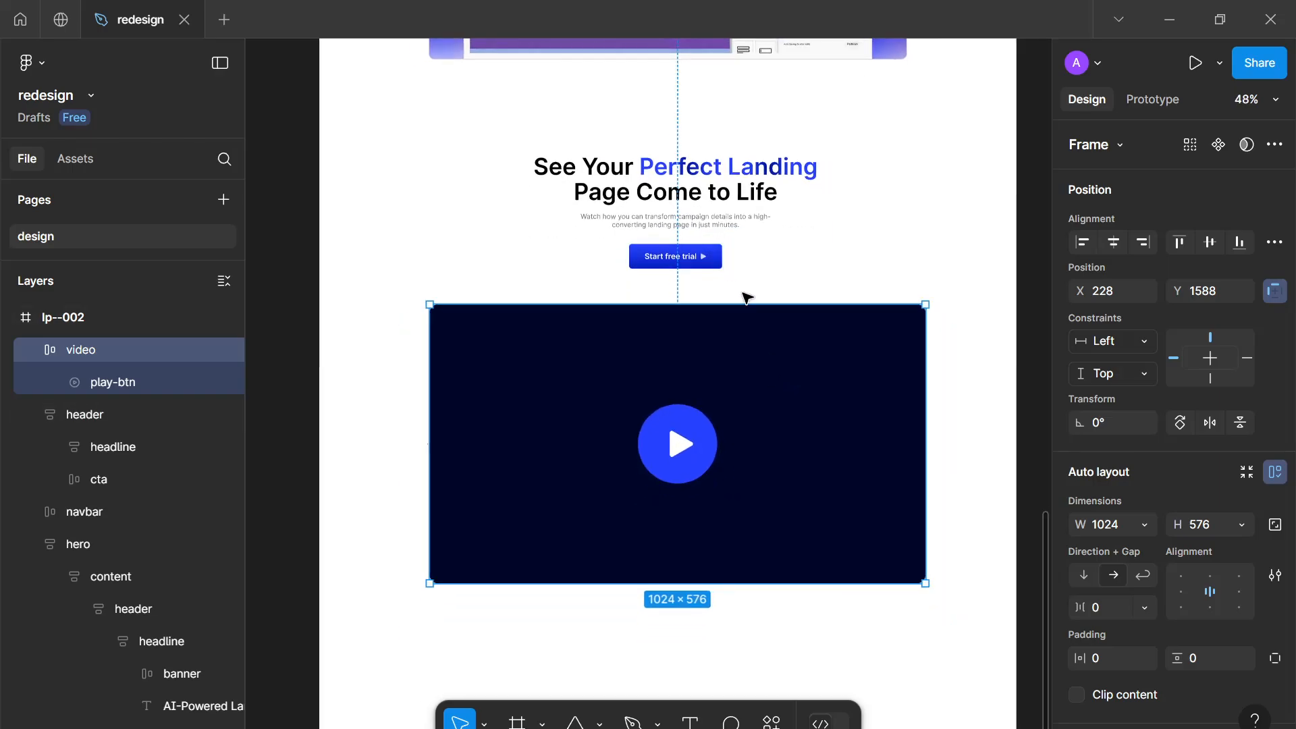
pyautogui.click(988, 339)
pyautogui.click(128, 349)
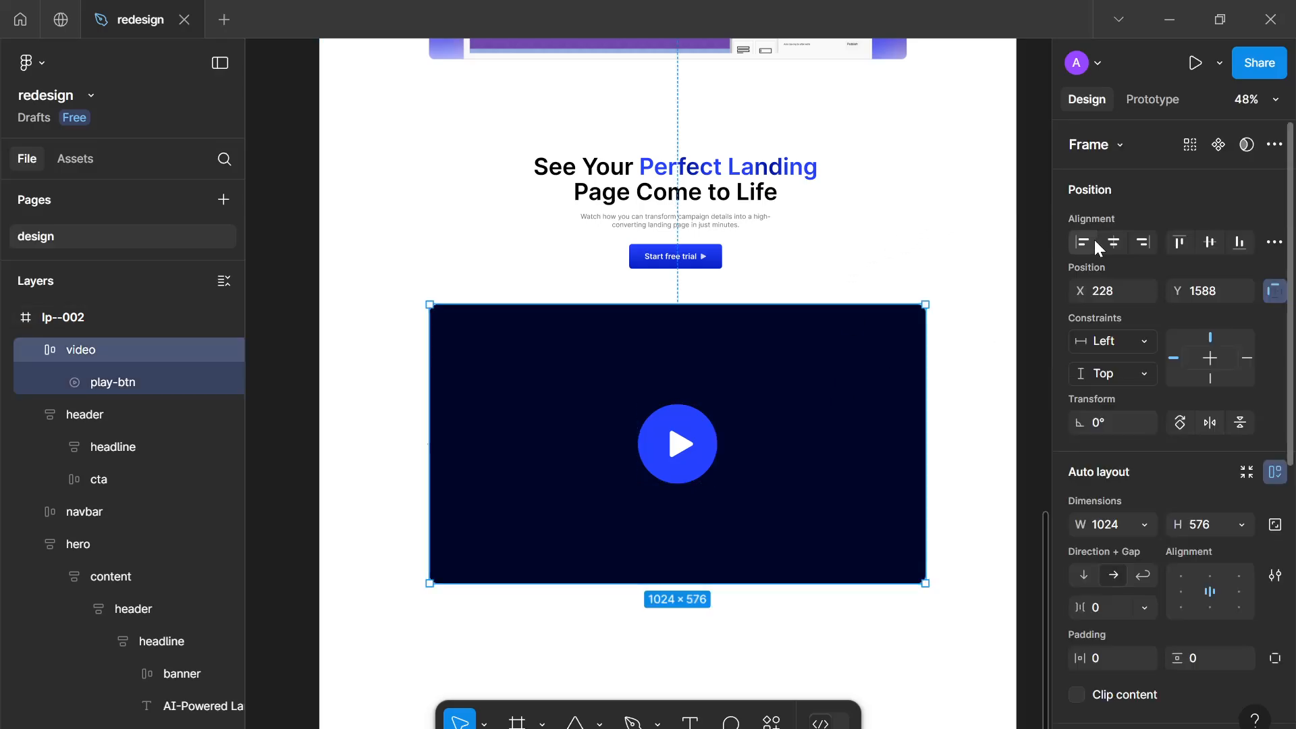
pyautogui.click(1110, 251)
pyautogui.click(923, 235)
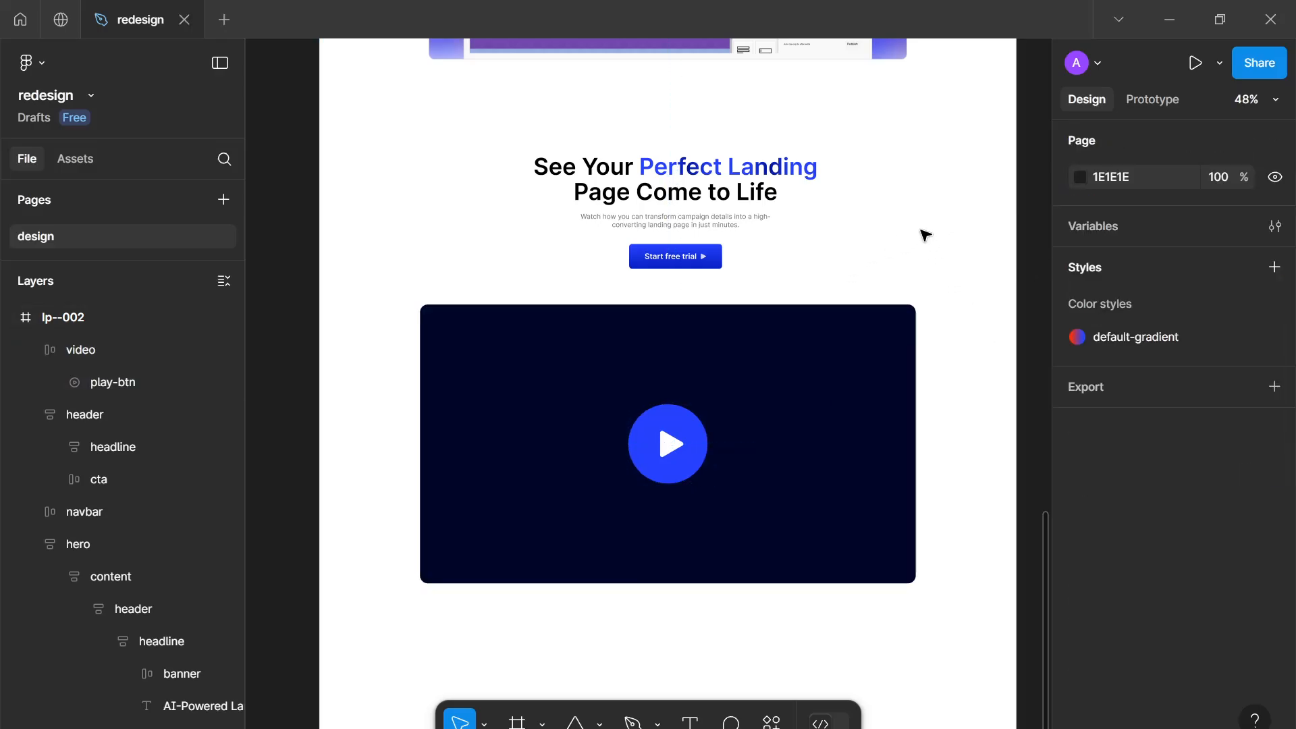
# Compare the design with the reference website's hero and 'See it in action' section
pyautogui.keyDown('ctrl'); pyautogui.scroll(-5, 934, 259); pyautogui.keyUp('ctrl')
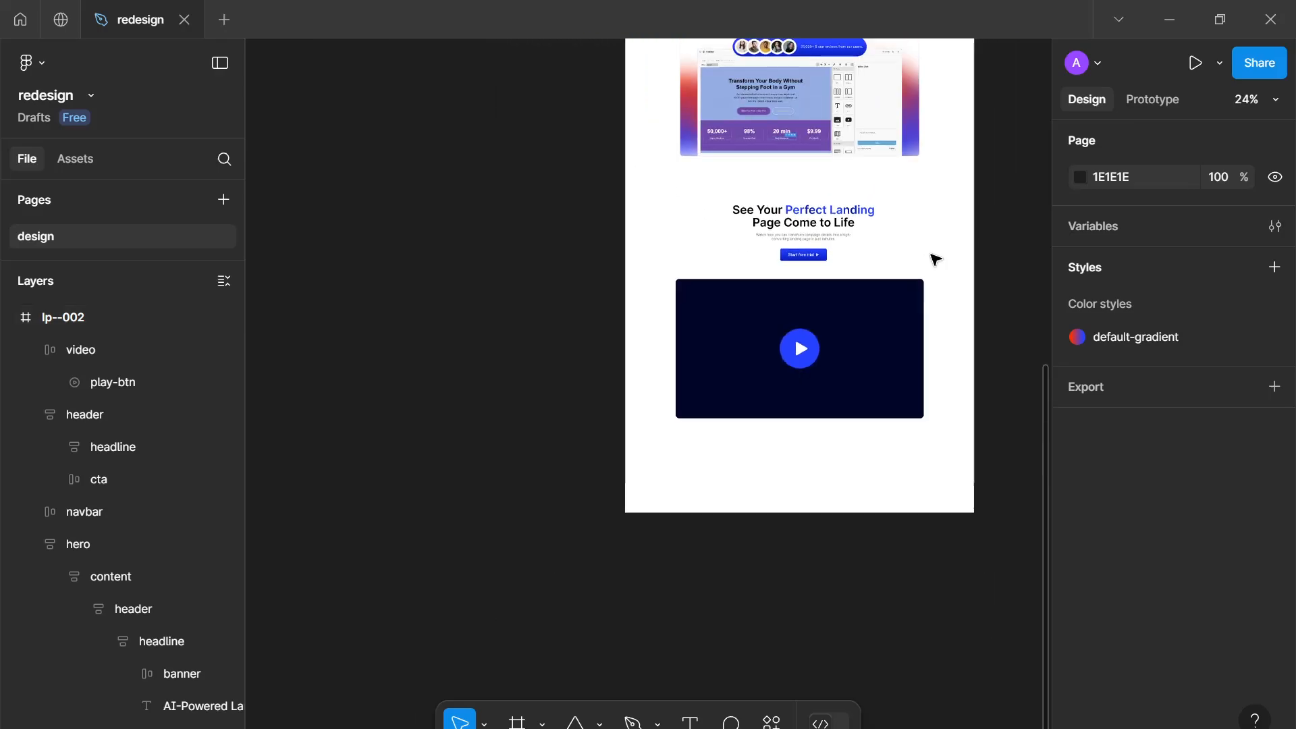
pyautogui.moveTo(931, 257); pyautogui.dragTo(910, 305)
pyautogui.scroll(5, 910, 306)
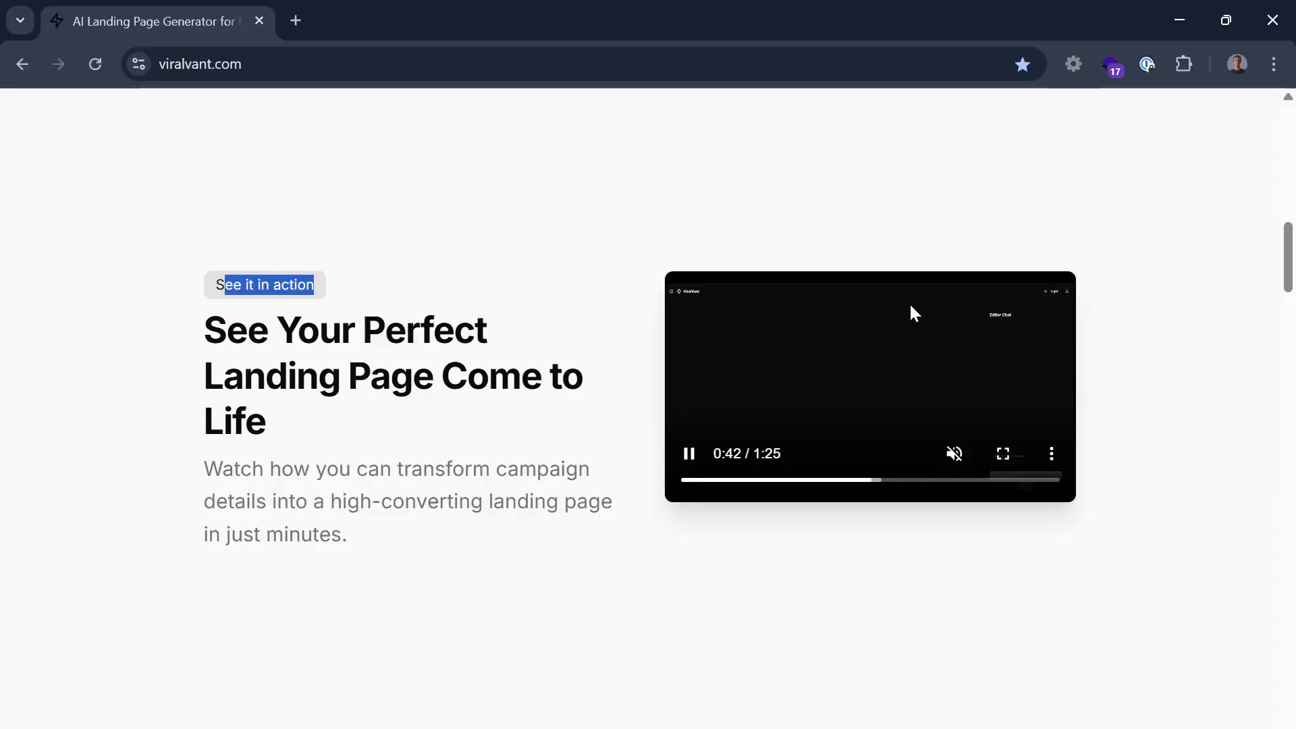
pyautogui.scroll(8, 910, 304)
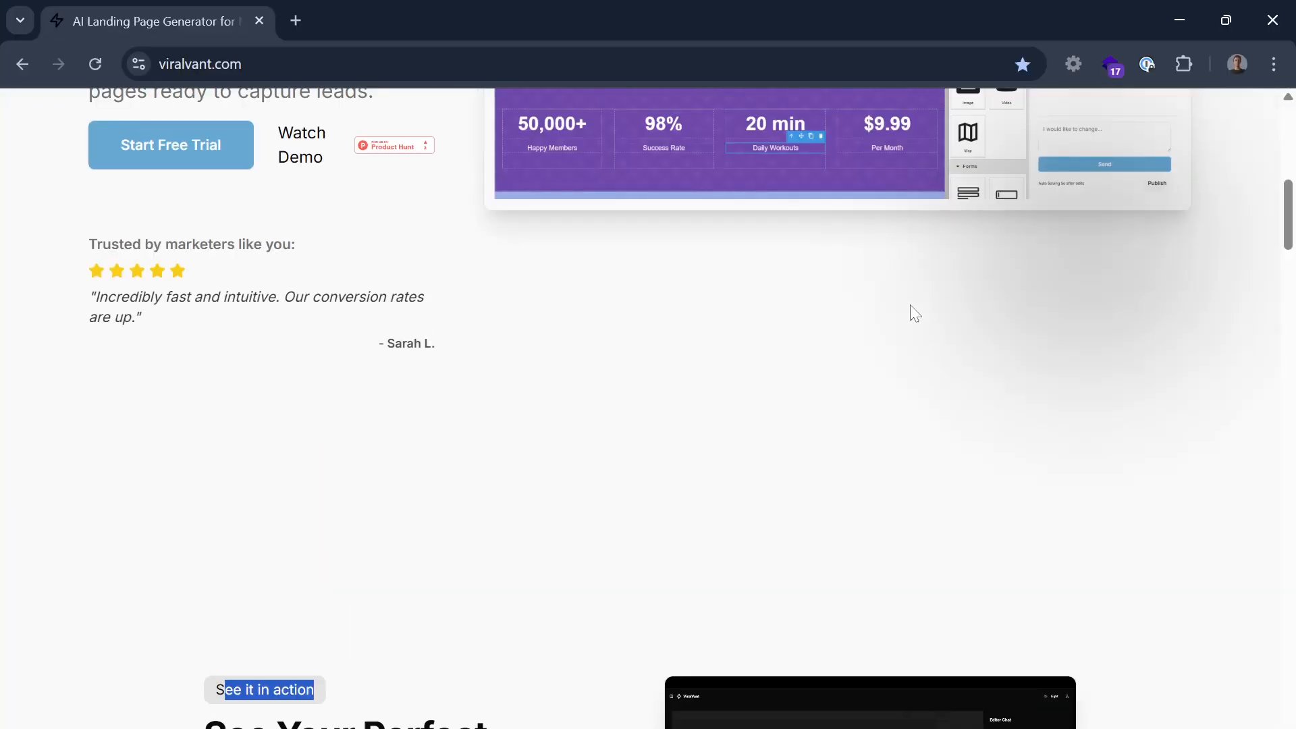
pyautogui.scroll(5, 910, 305)
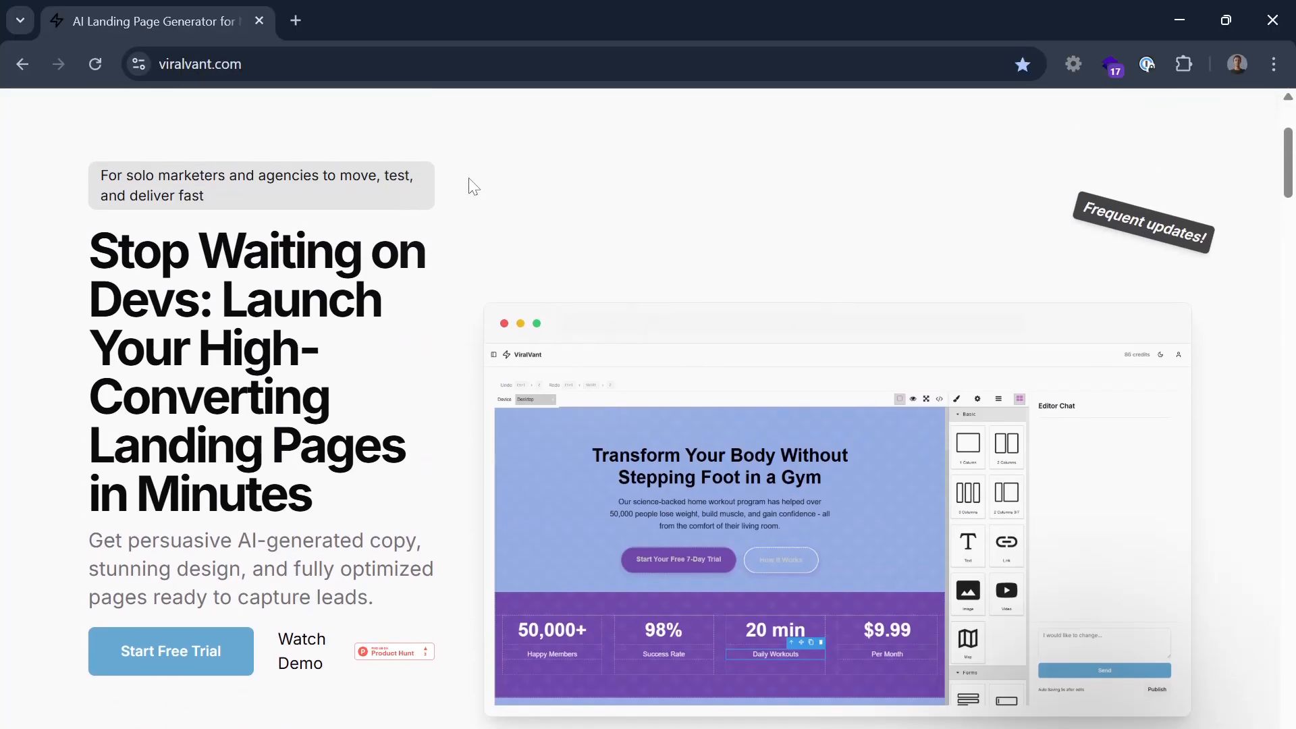
pyautogui.moveTo(205, 196); pyautogui.dragTo(141, 173)
pyautogui.click(141, 173)
pyautogui.scroll(-1, 648, 408)
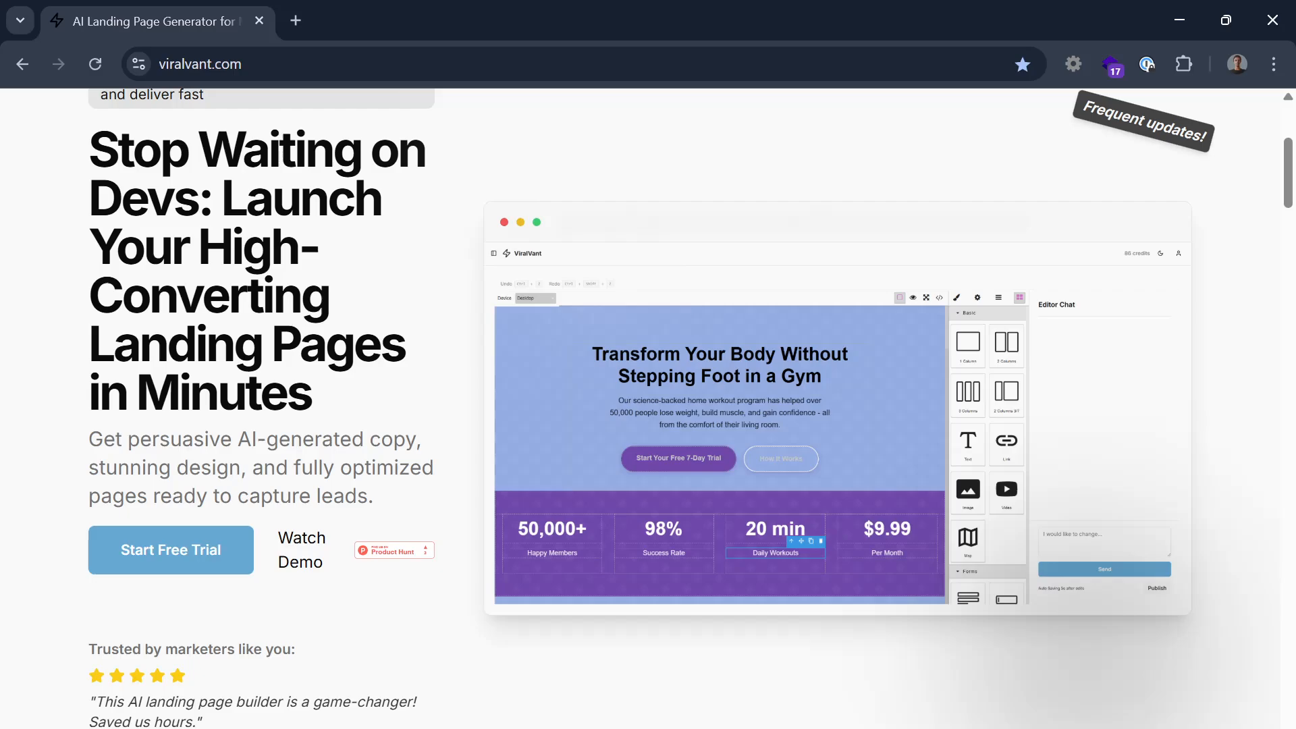
pyautogui.hotkey('alt', 'Tab')
# Review the landing page layout from hero to video section on the canvas
pyautogui.scroll(10, 737, 294)
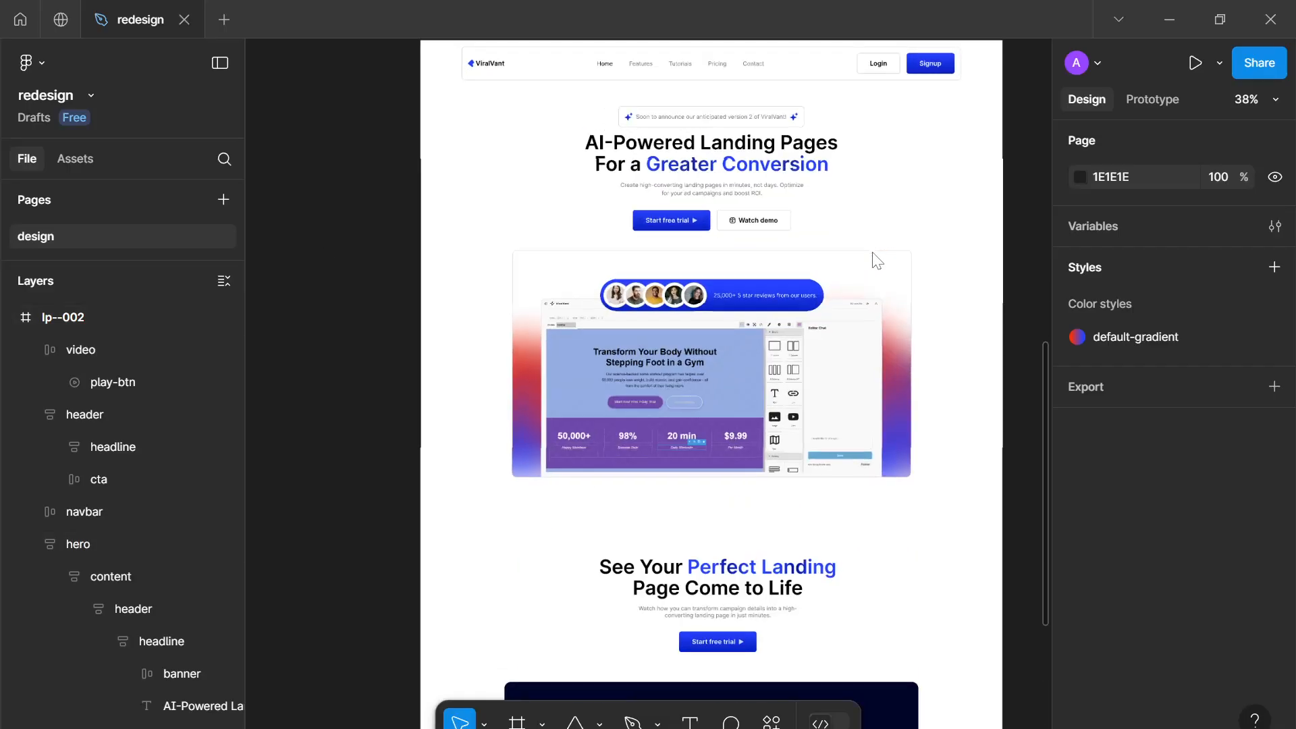
pyautogui.scroll(-3, 690, 280)
pyautogui.scroll(1, 717, 236)
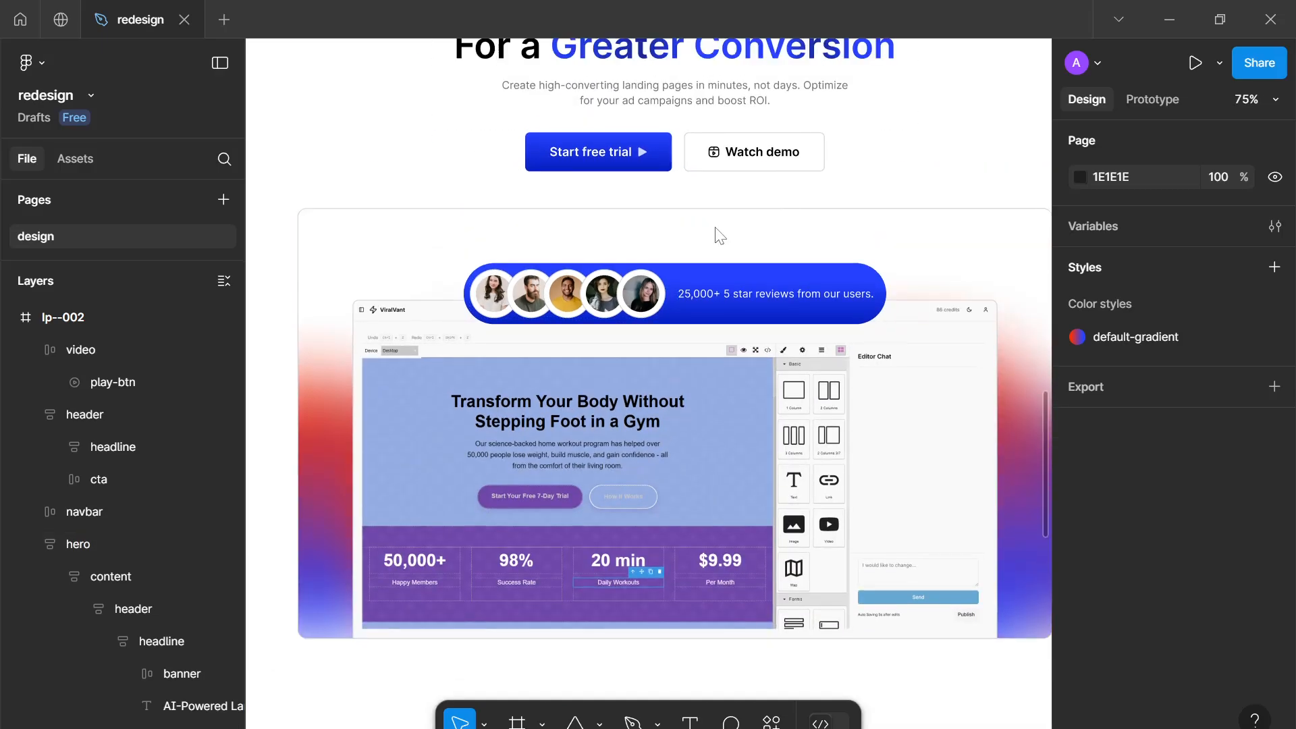
pyautogui.scroll(4, 668, 183)
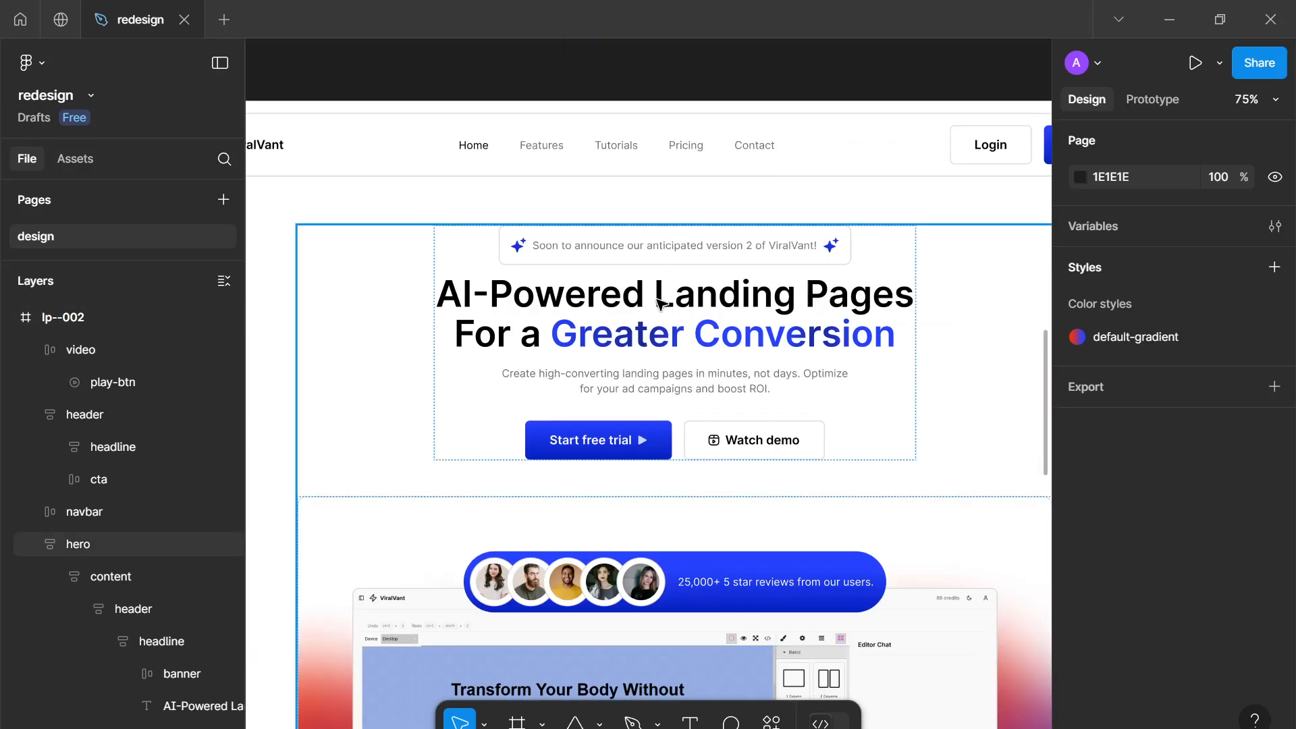
pyautogui.scroll(-5, 857, 297)
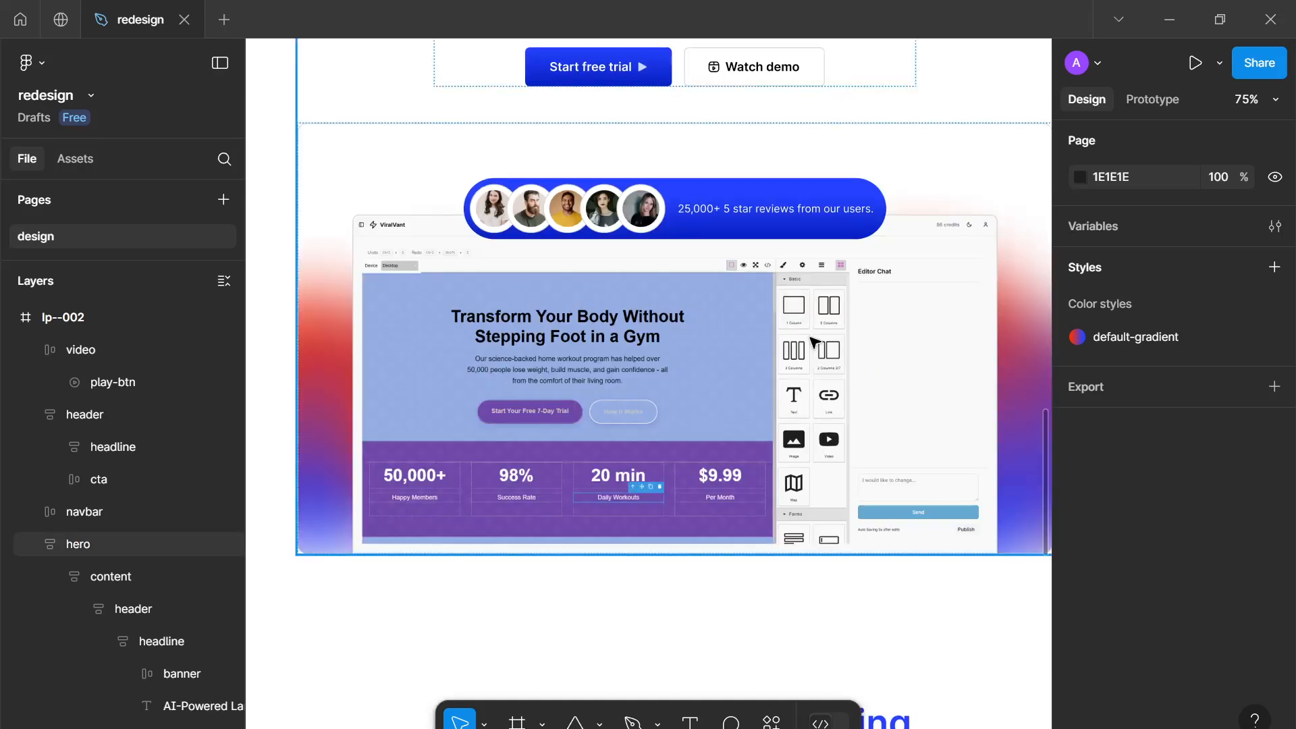
pyautogui.scroll(-3, 837, 318)
pyautogui.scroll(-6, 816, 341)
pyautogui.scroll(-1, 815, 343)
pyautogui.moveTo(798, 358); pyautogui.dragTo(715, 470)
pyautogui.moveTo(659, 182); pyautogui.dragTo(631, 291)
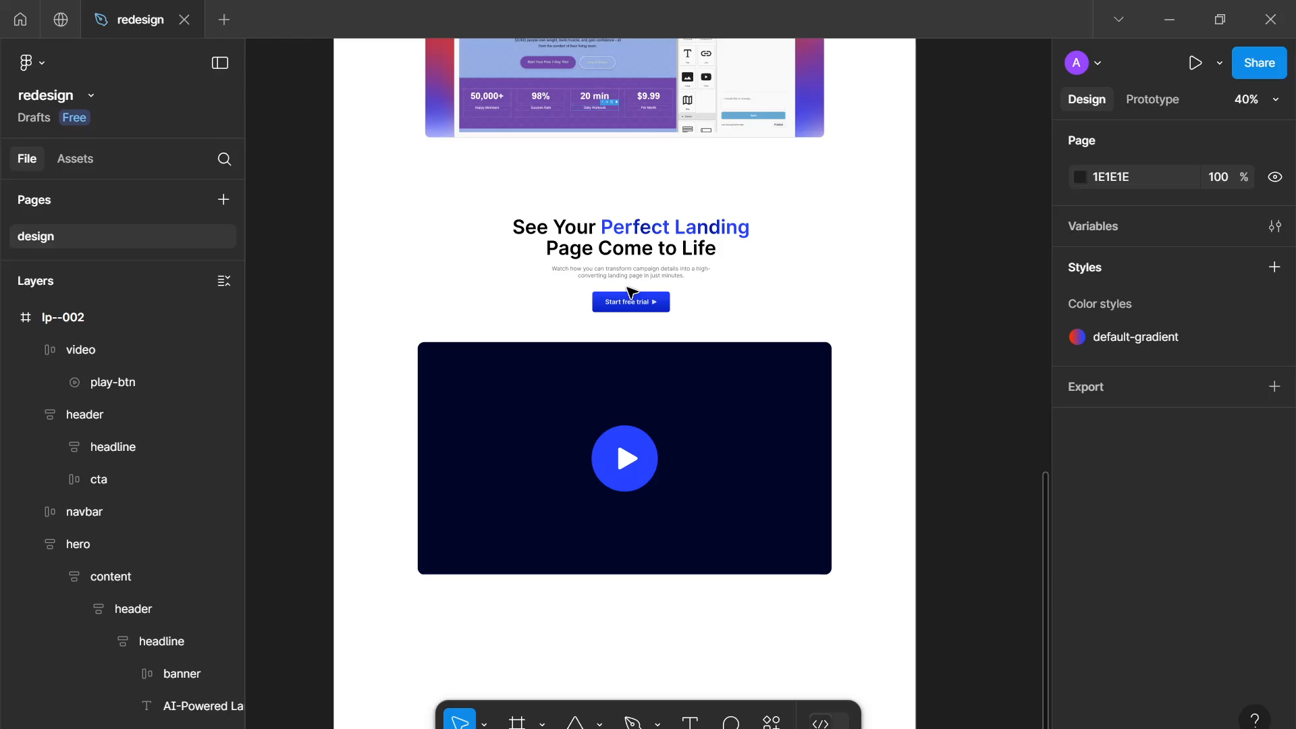
pyautogui.scroll(4, 631, 291)
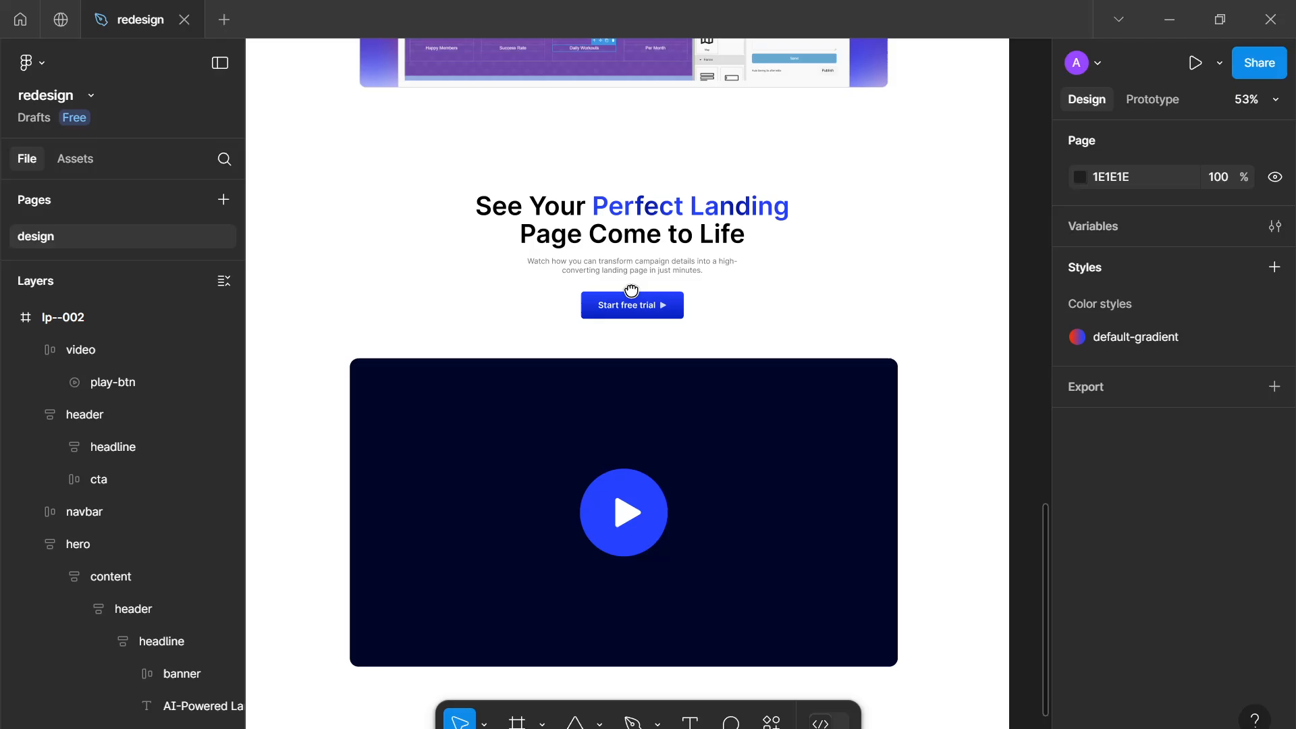
pyautogui.scroll(-6, 631, 303)
pyautogui.scroll(3, 662, 240)
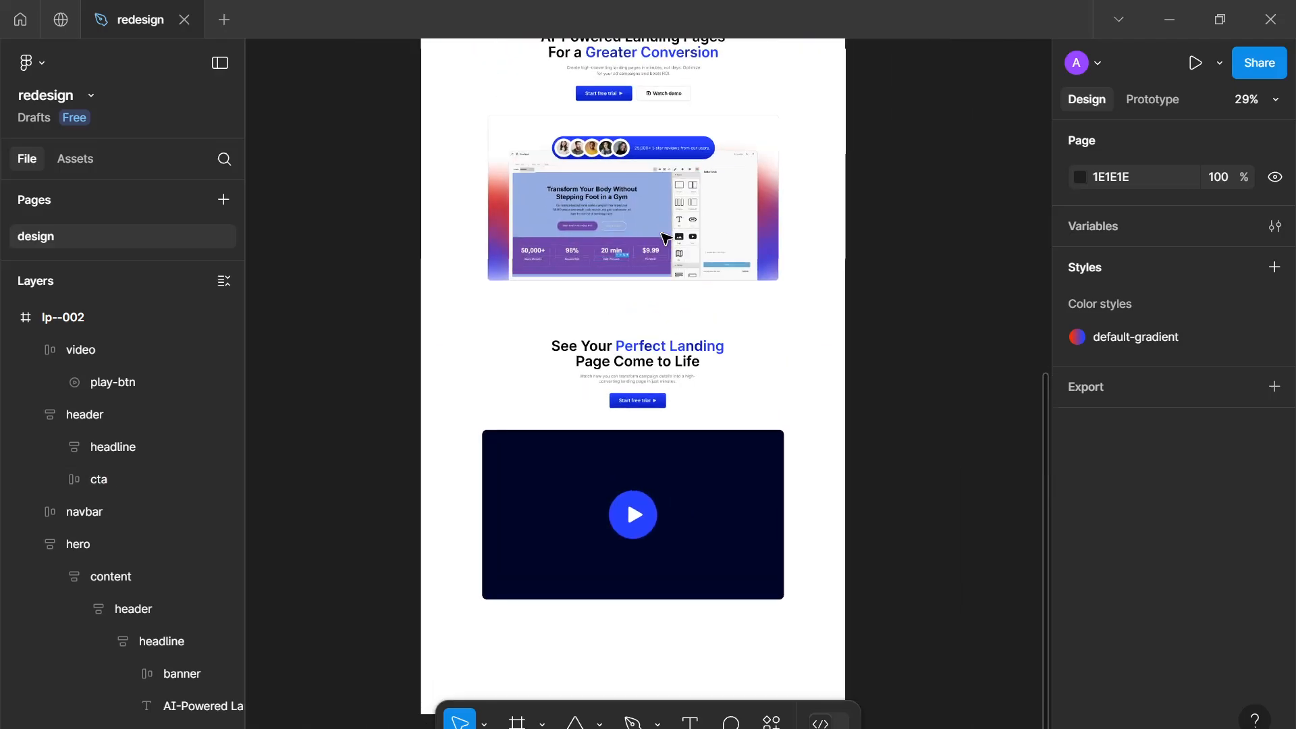
pyautogui.scroll(2, 662, 235)
pyautogui.moveTo(666, 234); pyautogui.dragTo(705, 178)
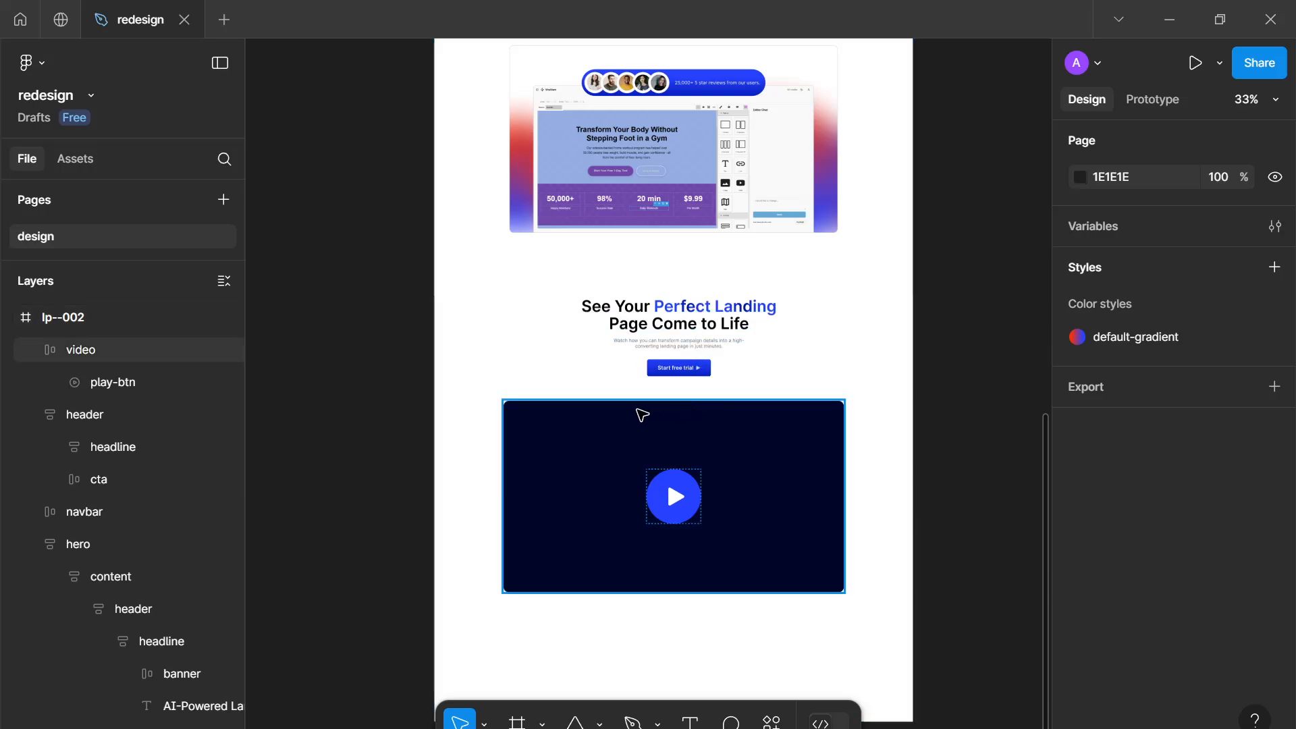
pyautogui.moveTo(630, 333); pyautogui.dragTo(660, 214)
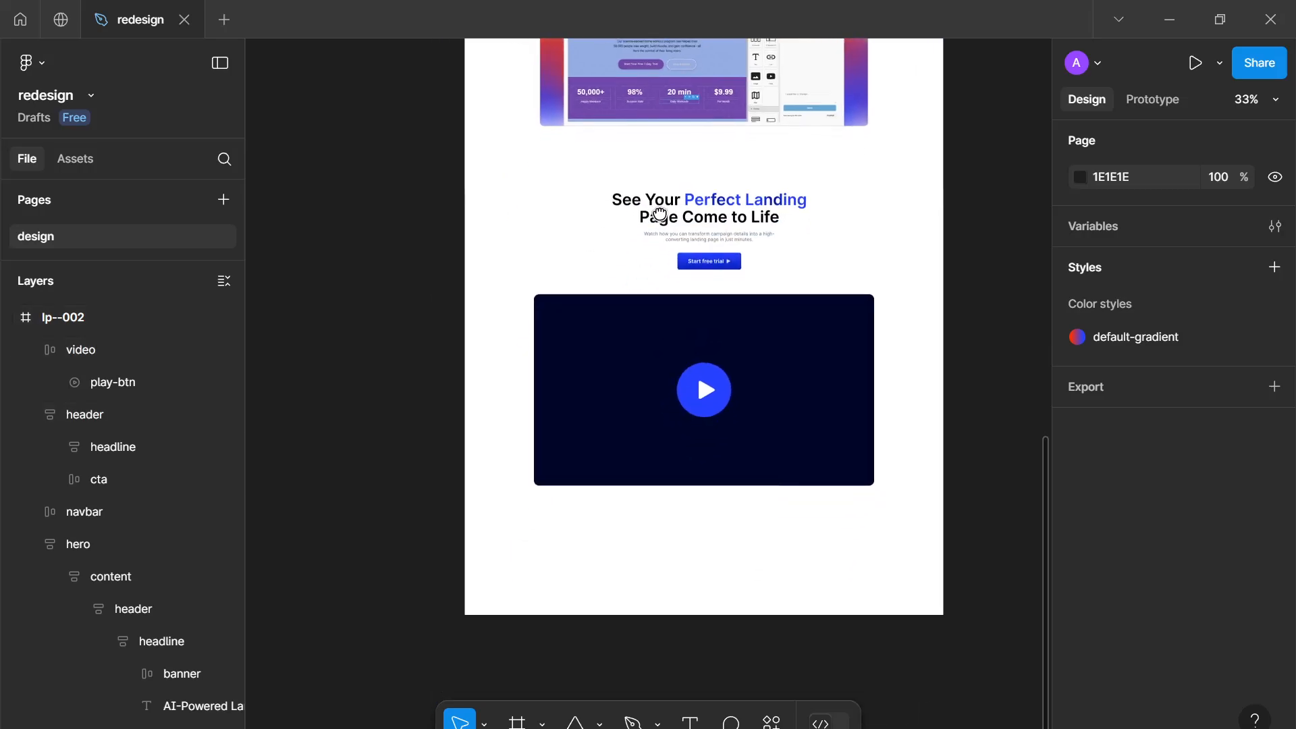
pyautogui.moveTo(483, 241); pyautogui.dragTo(573, 261)
pyautogui.moveTo(698, 233); pyautogui.dragTo(702, 238)
pyautogui.hotkey('ctrl', 'z')
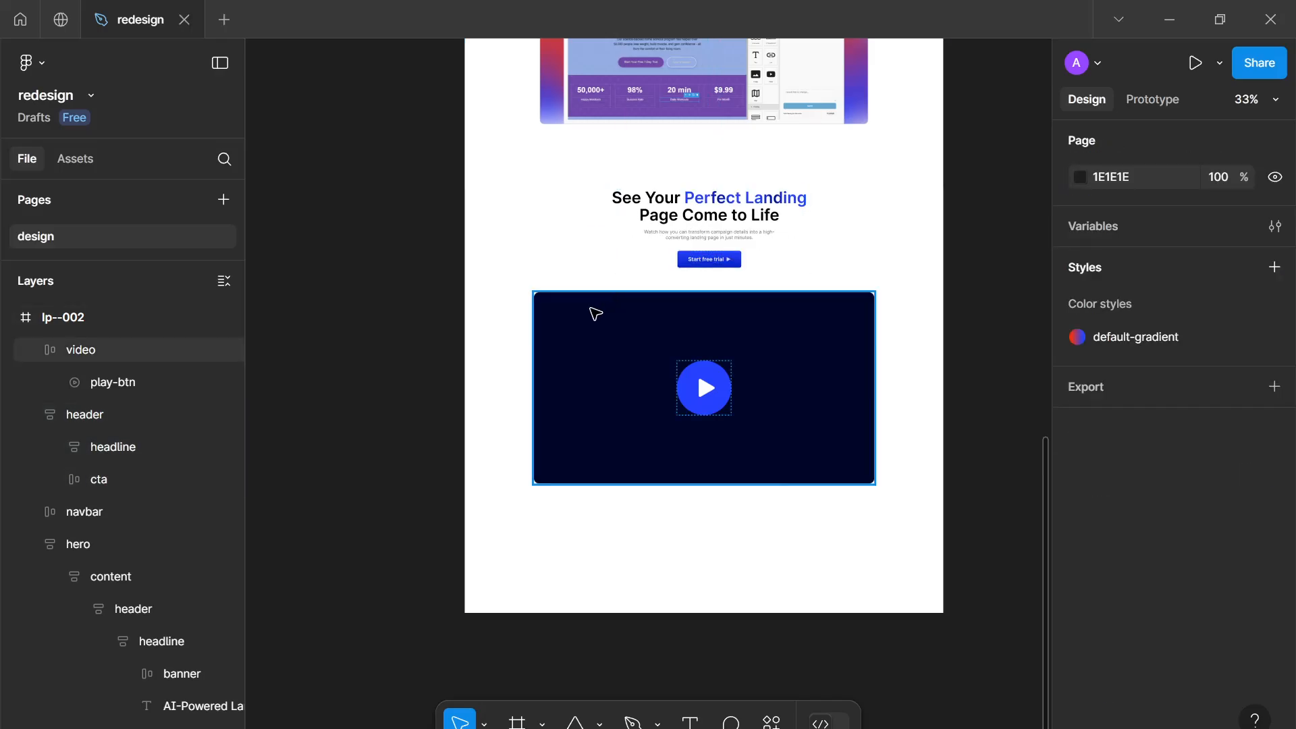
# Compare the video section with the reference website's 'See it in action' section
pyautogui.scroll(4, 593, 313)
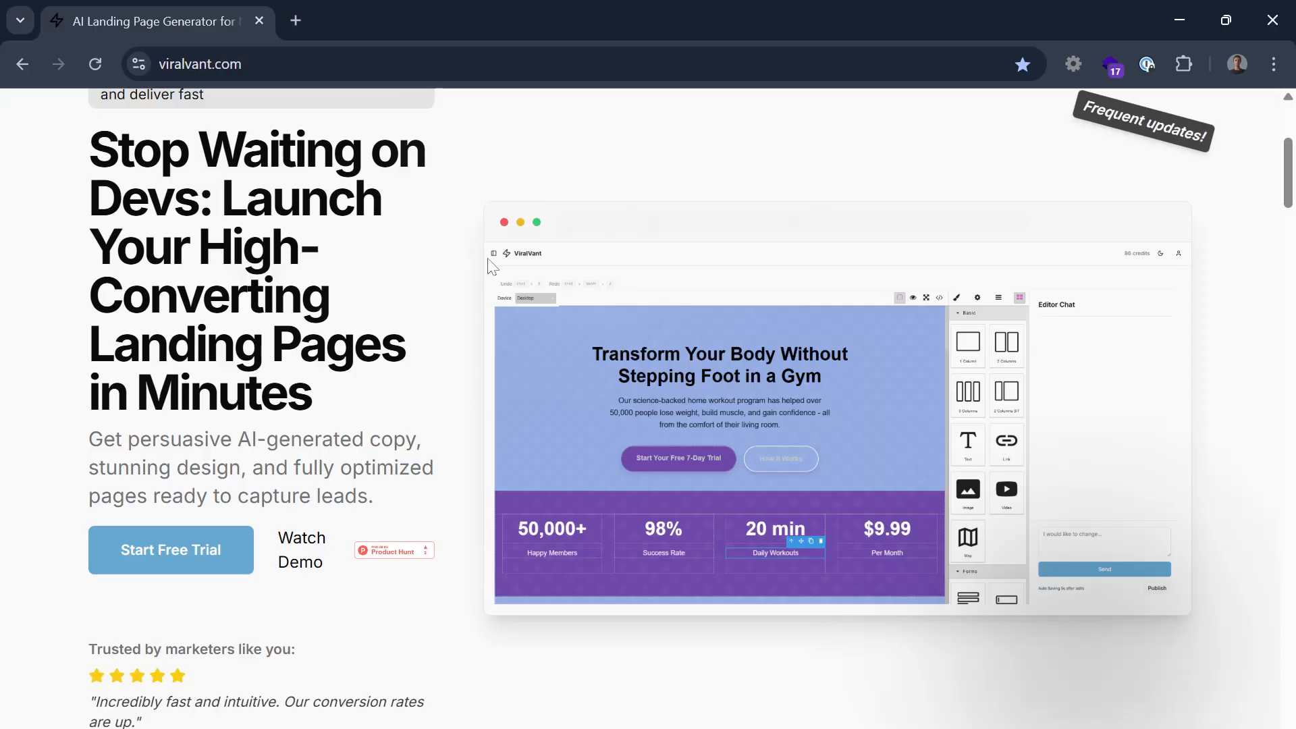
pyautogui.scroll(-10, 457, 289)
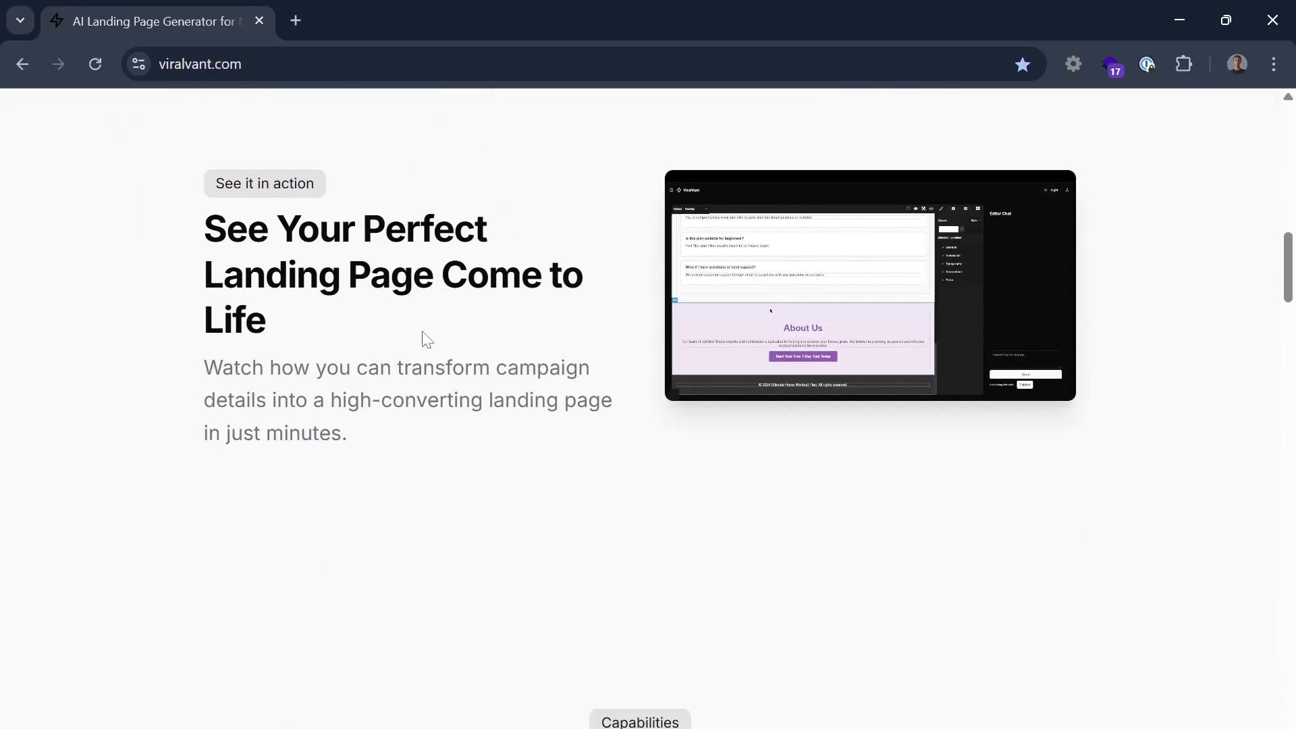
pyautogui.scroll(7, 411, 365)
pyautogui.scroll(-3, 414, 364)
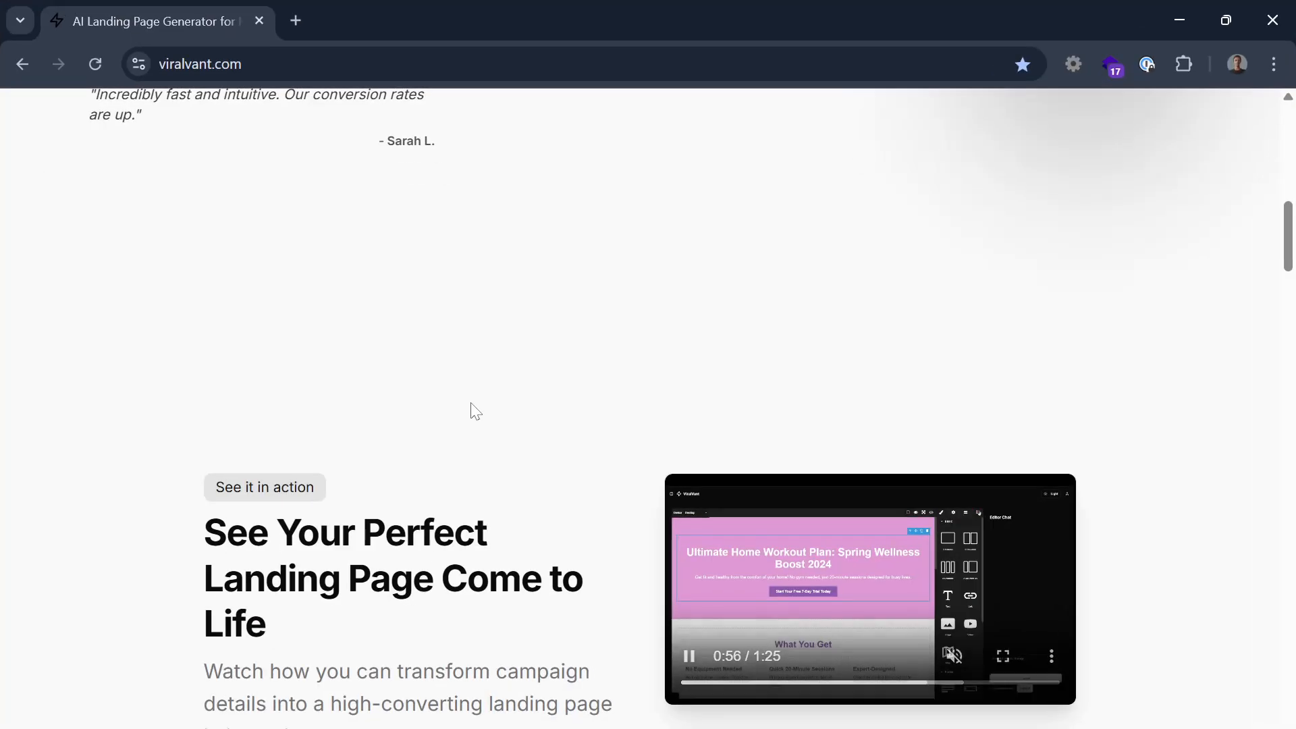
pyautogui.scroll(-2, 472, 409)
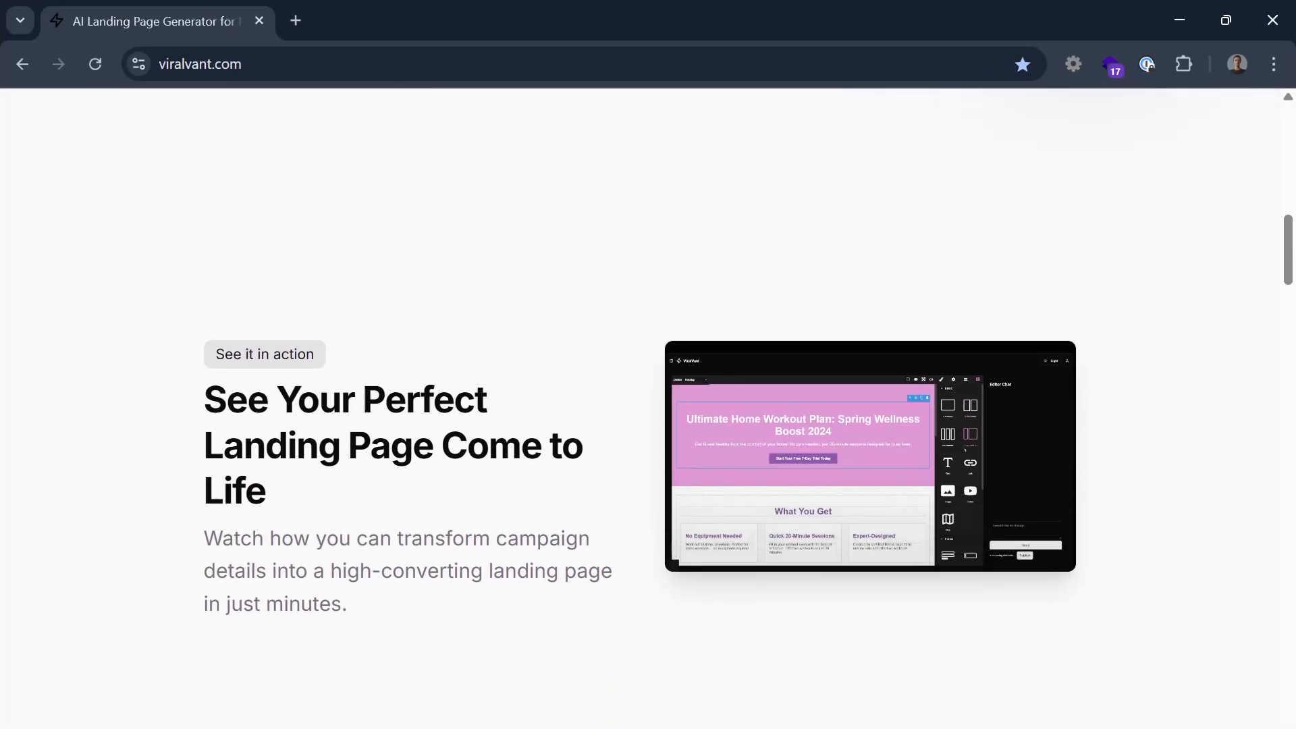
pyautogui.scroll(4, 472, 409)
pyautogui.scroll(-10, 474, 410)
pyautogui.scroll(1, 472, 409)
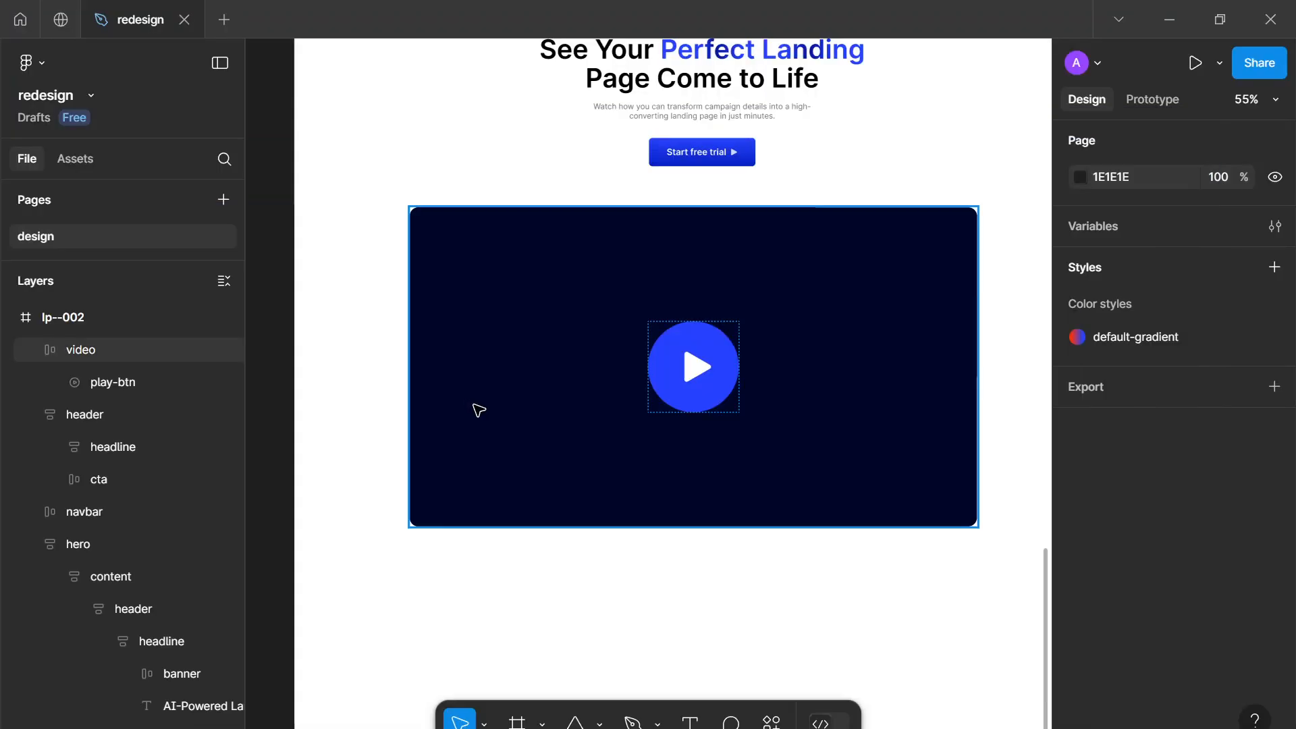
pyautogui.scroll(-3, 477, 408)
pyautogui.press('t')
pyautogui.scroll(4, 532, 457)
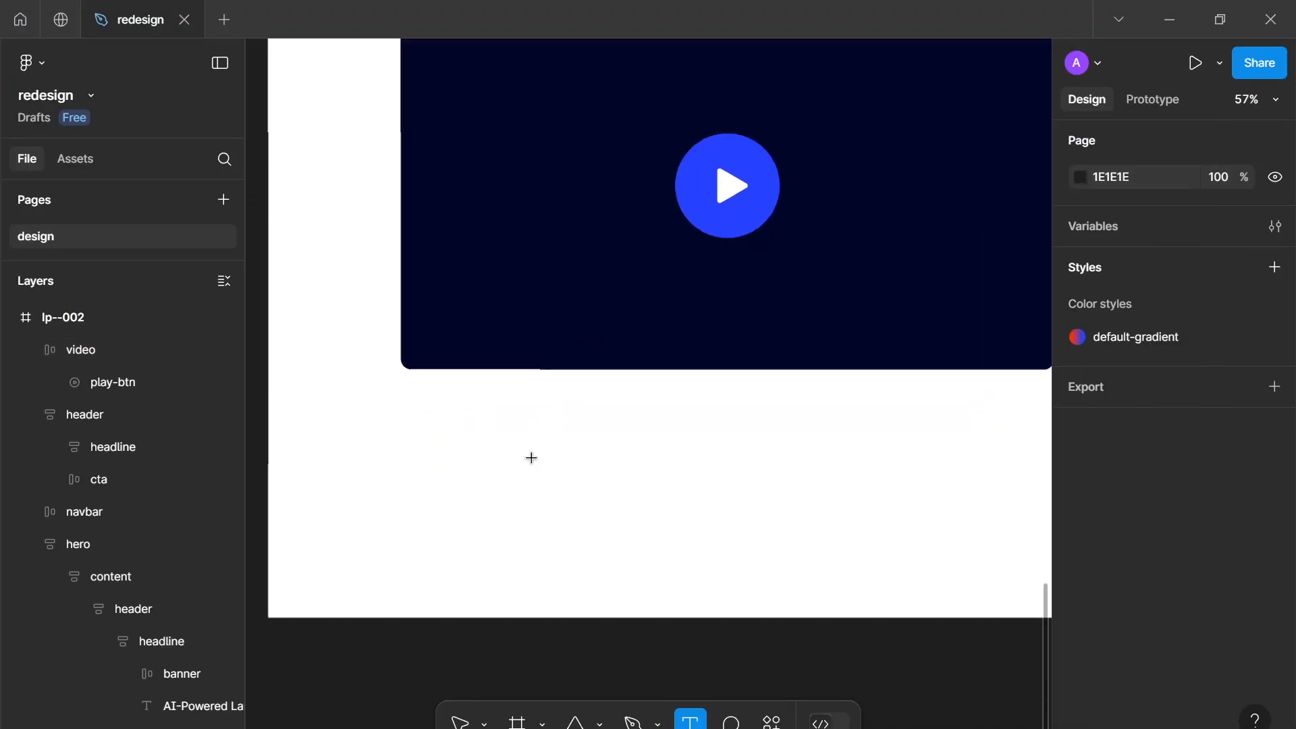
pyautogui.moveTo(510, 444); pyautogui.dragTo(462, 399)
pyautogui.scroll(-5, 476, 406)
pyautogui.scroll(-1, 500, 385)
pyautogui.press('v')
# Duplicate the hero's announcement banner and move the copy beside the 'See Your Perfect Landing Page' heading
pyautogui.scroll(10, 606, 219)
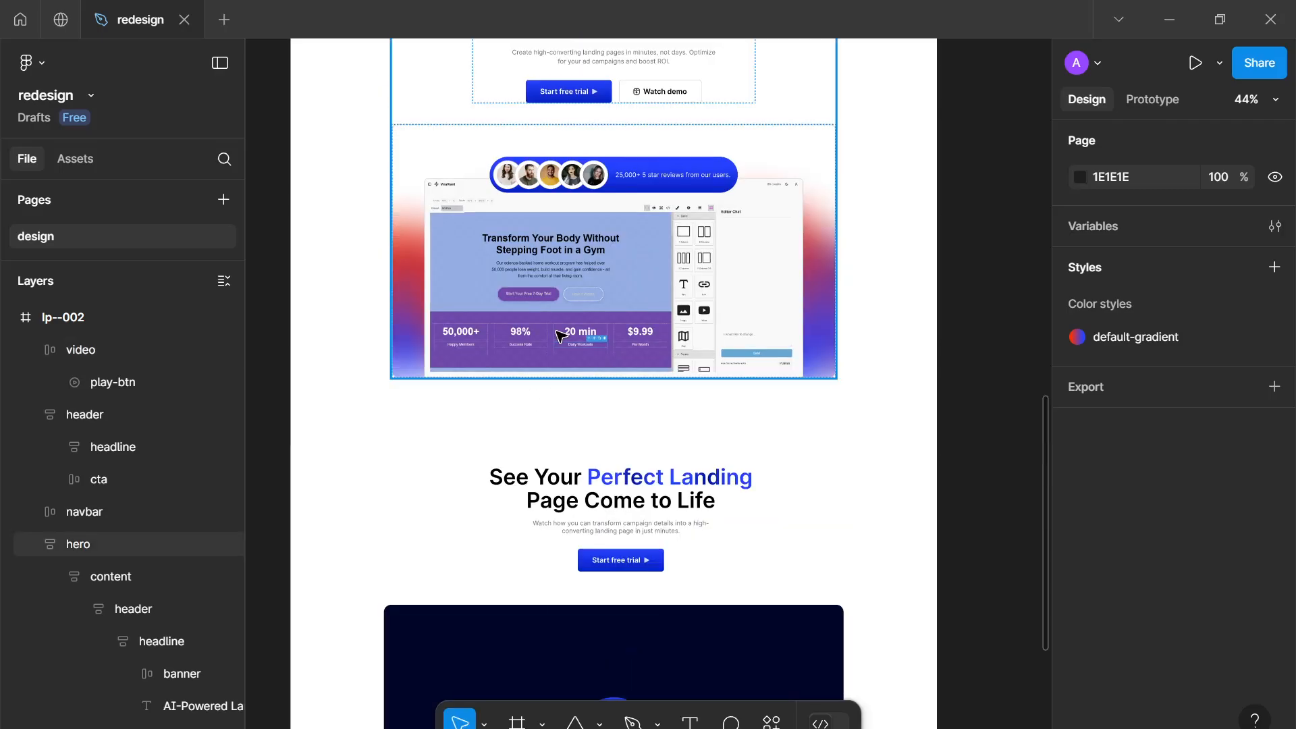
pyautogui.click(611, 204)
pyautogui.doubleClick(621, 196)
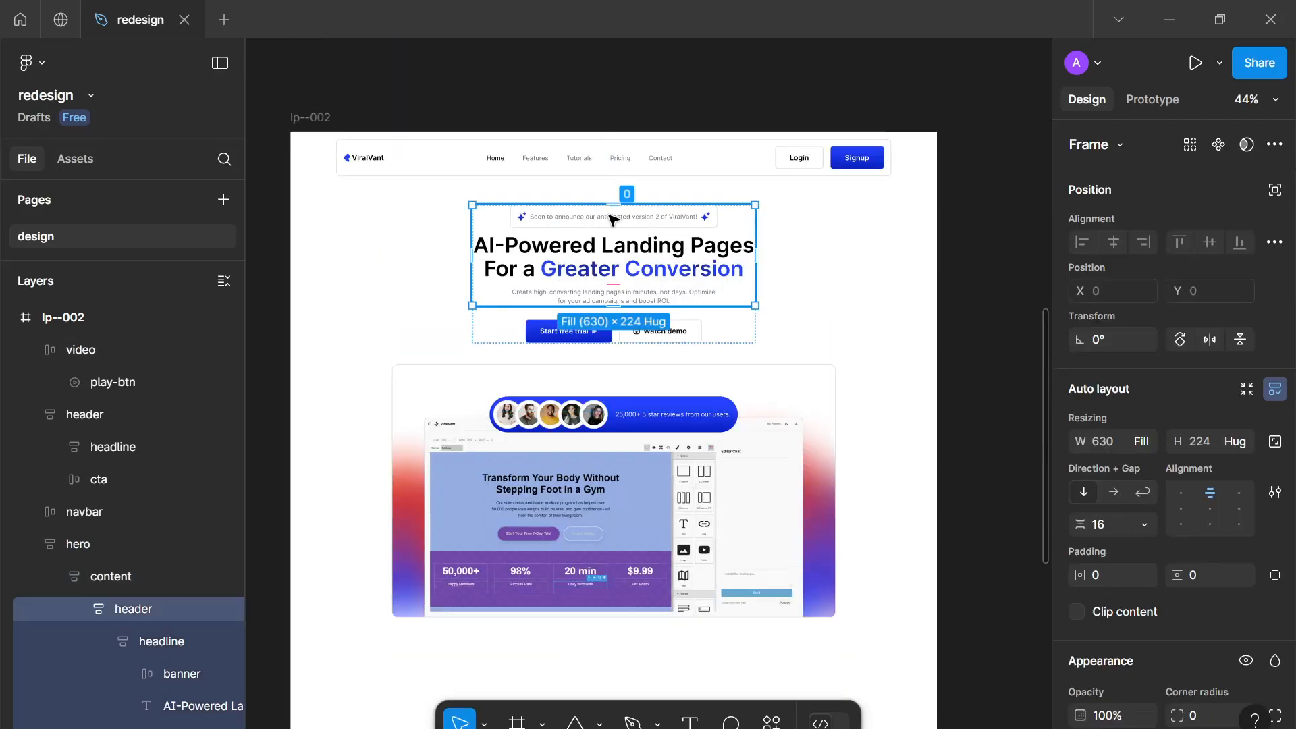
pyautogui.doubleClick(623, 223)
pyautogui.scroll(2, 623, 223)
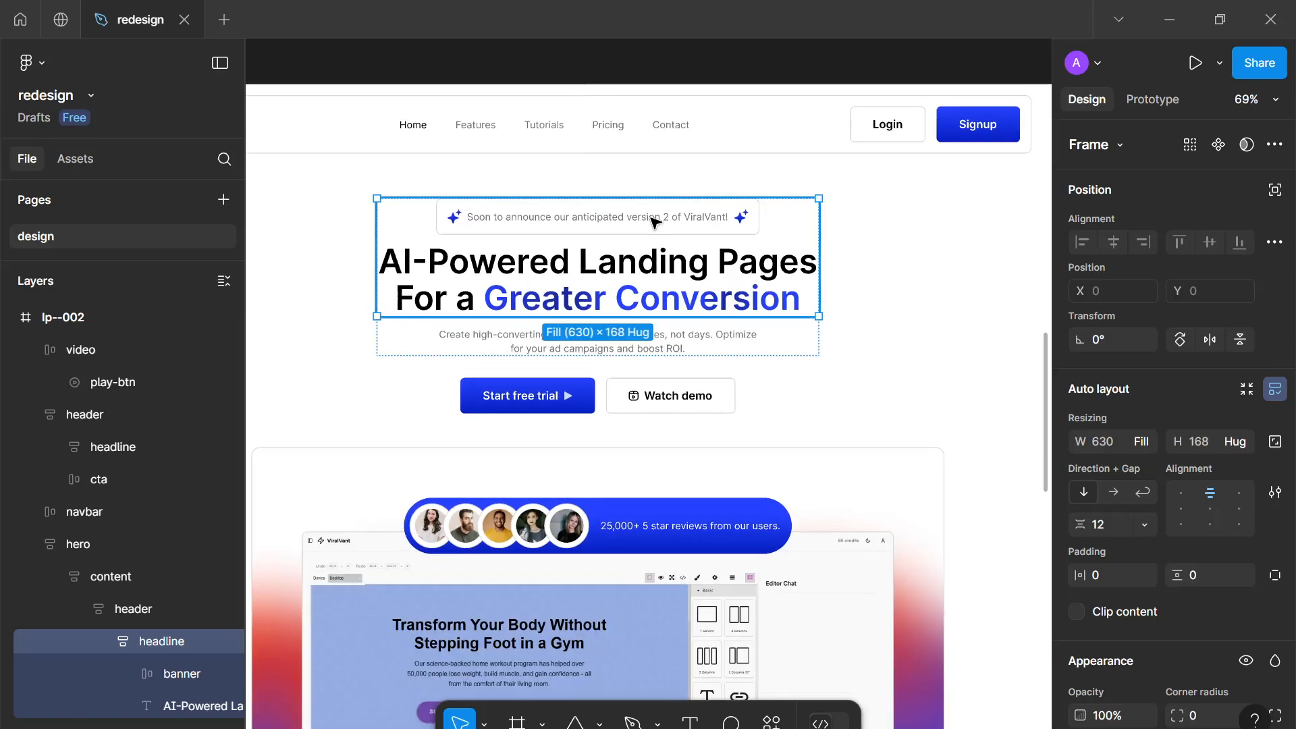
pyautogui.doubleClick(648, 217)
pyautogui.scroll(-3, 653, 223)
pyautogui.hotkey('ctrl', 'd')
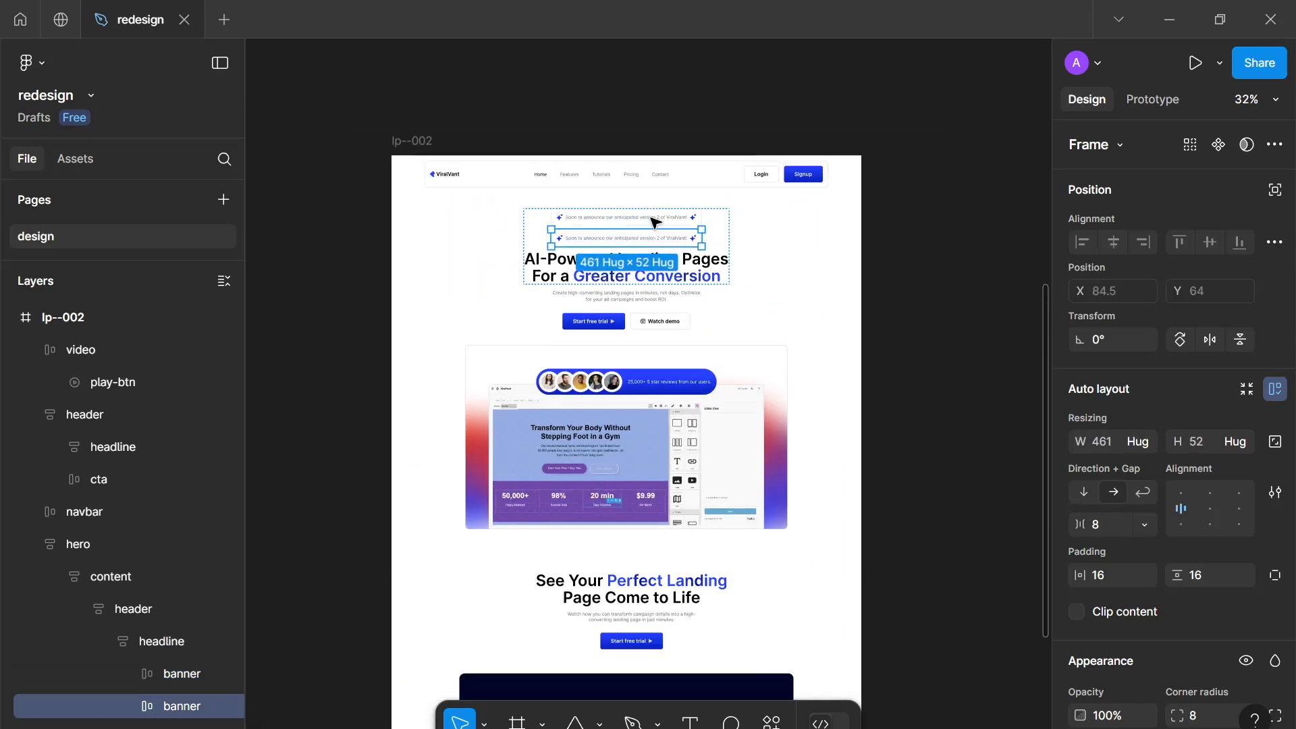
pyautogui.moveTo(642, 243); pyautogui.dragTo(490, 605)
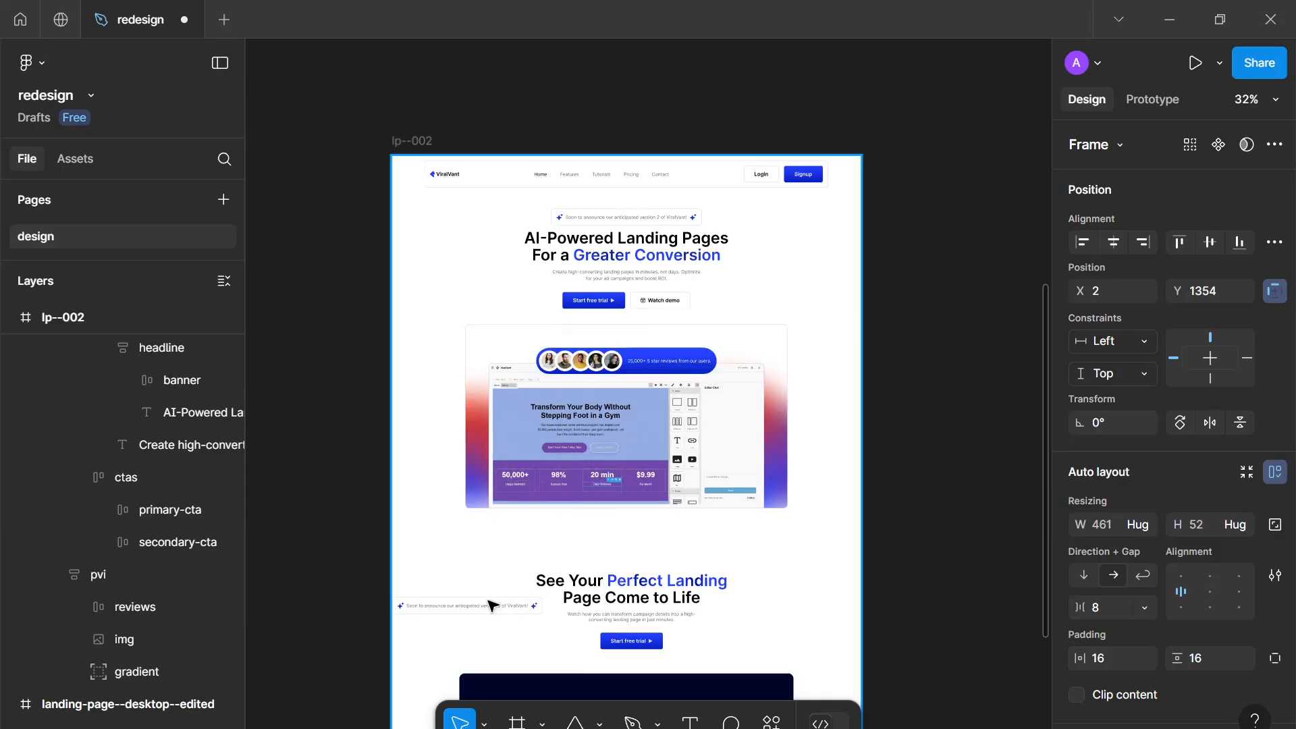
# Replace the copied banner's text with "We make landing page creation simple."
pyautogui.scroll(-5, 491, 606)
pyautogui.scroll(3, 567, 343)
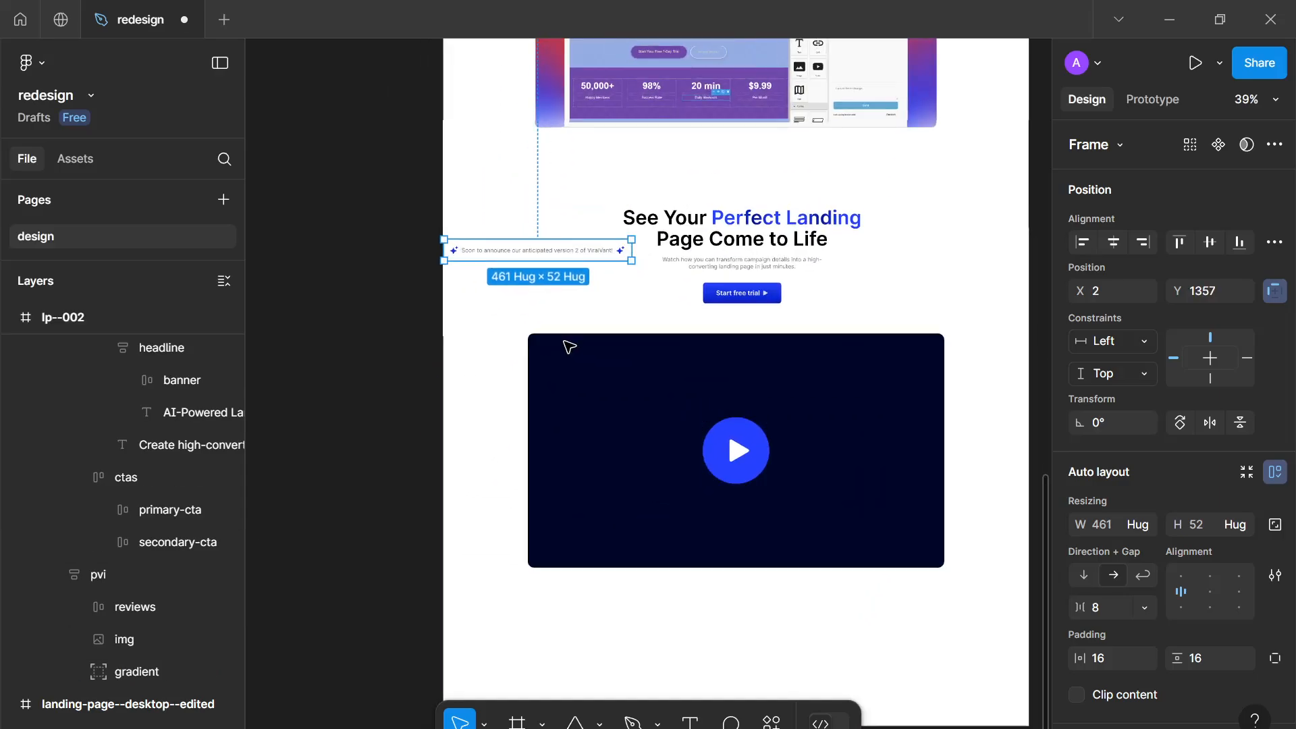
pyautogui.scroll(1, 580, 323)
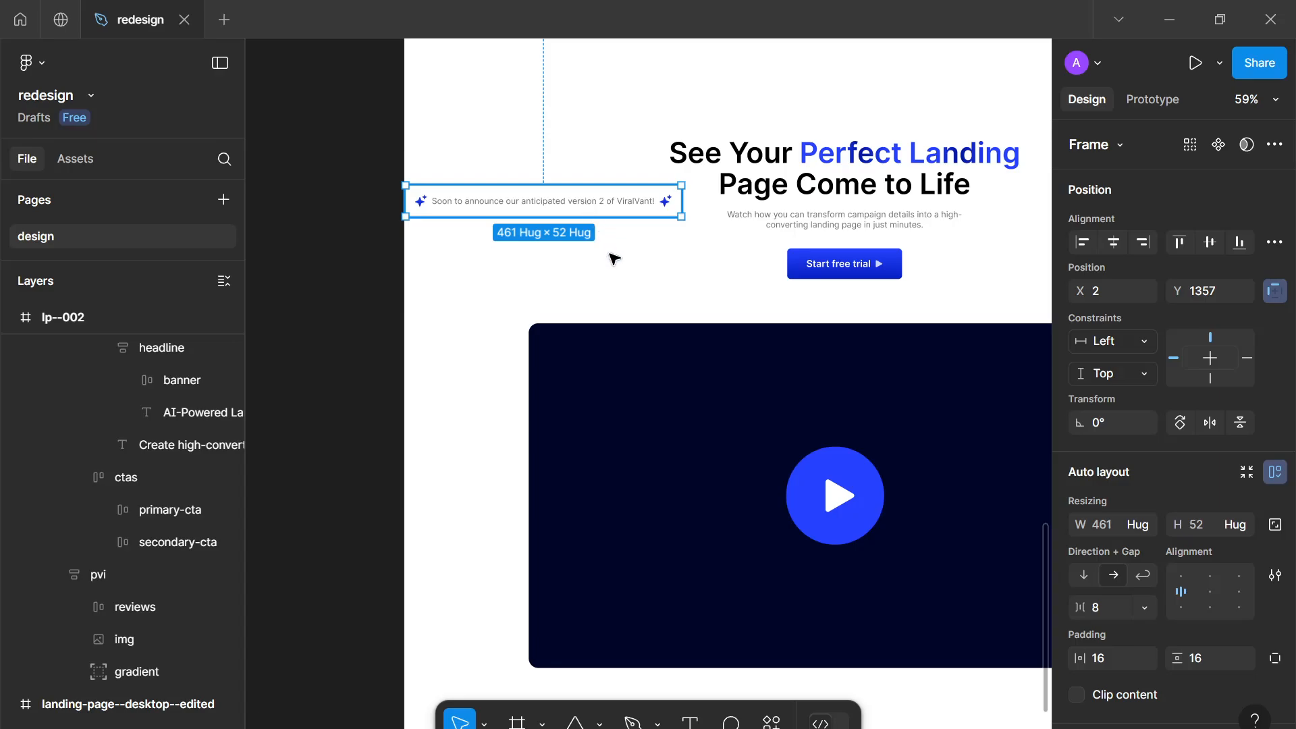
pyautogui.moveTo(587, 213); pyautogui.dragTo(607, 255)
pyautogui.scroll(4, 621, 254)
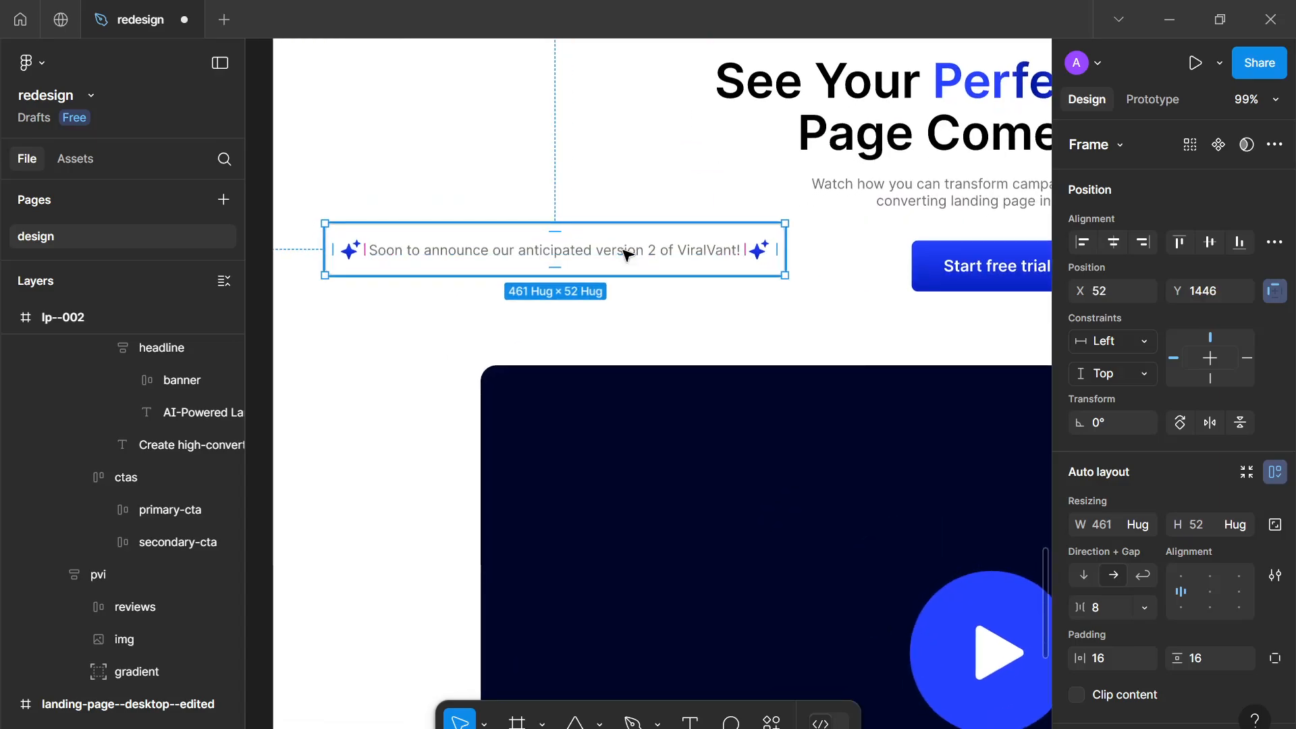
pyautogui.doubleClick(626, 254)
pyautogui.hotkey('ctrl', 'a')
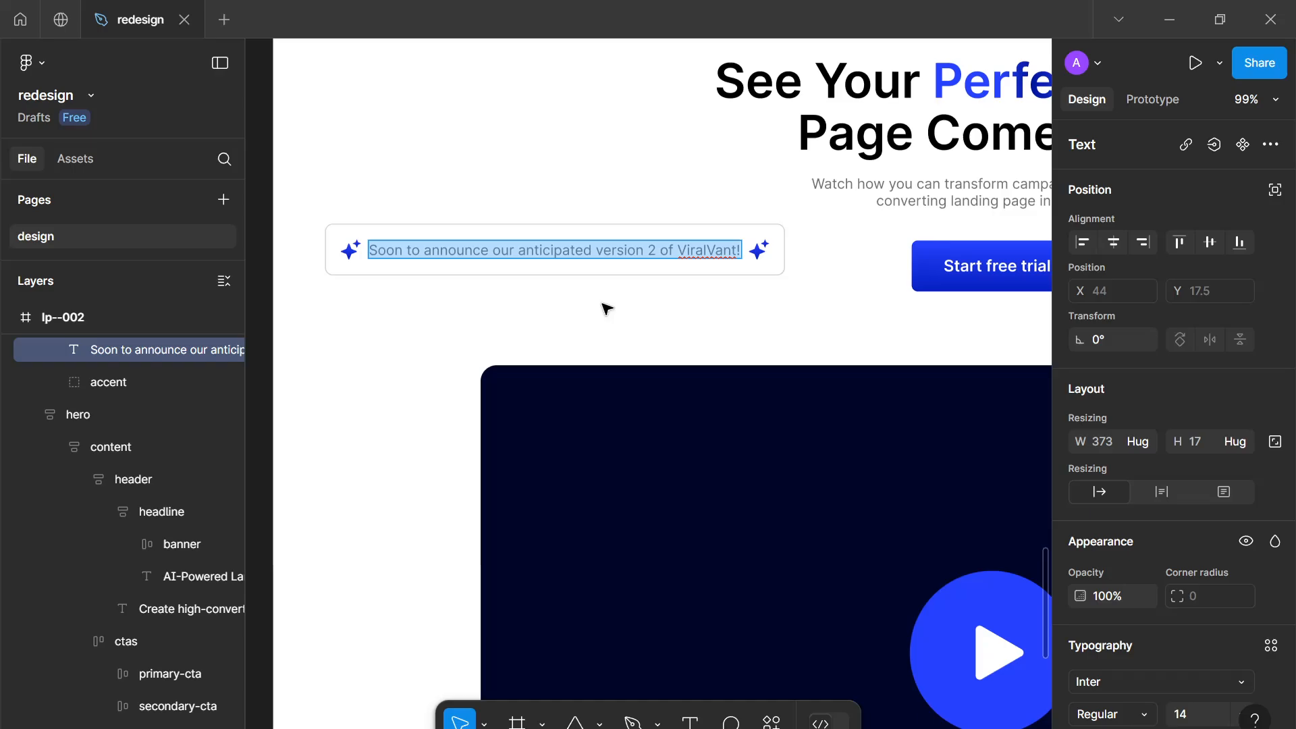
pyautogui.write('We make')
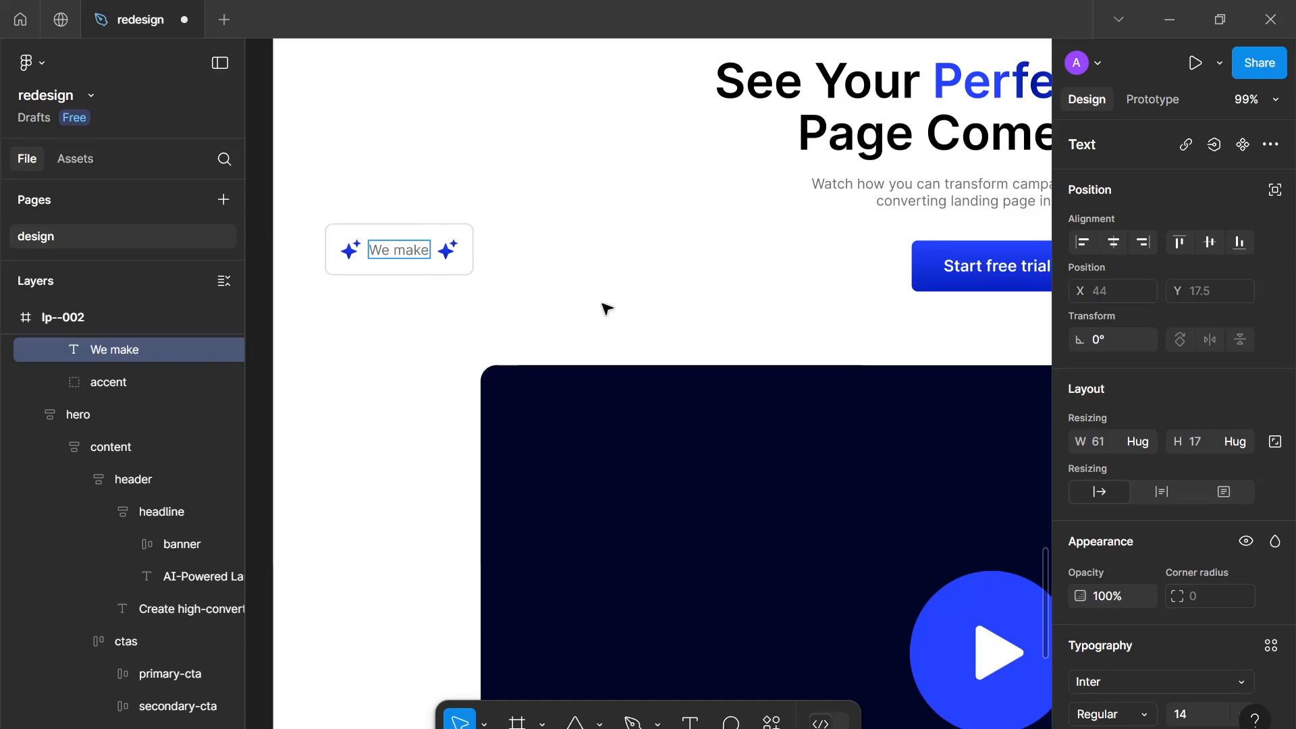
pyautogui.write(' landing page c')
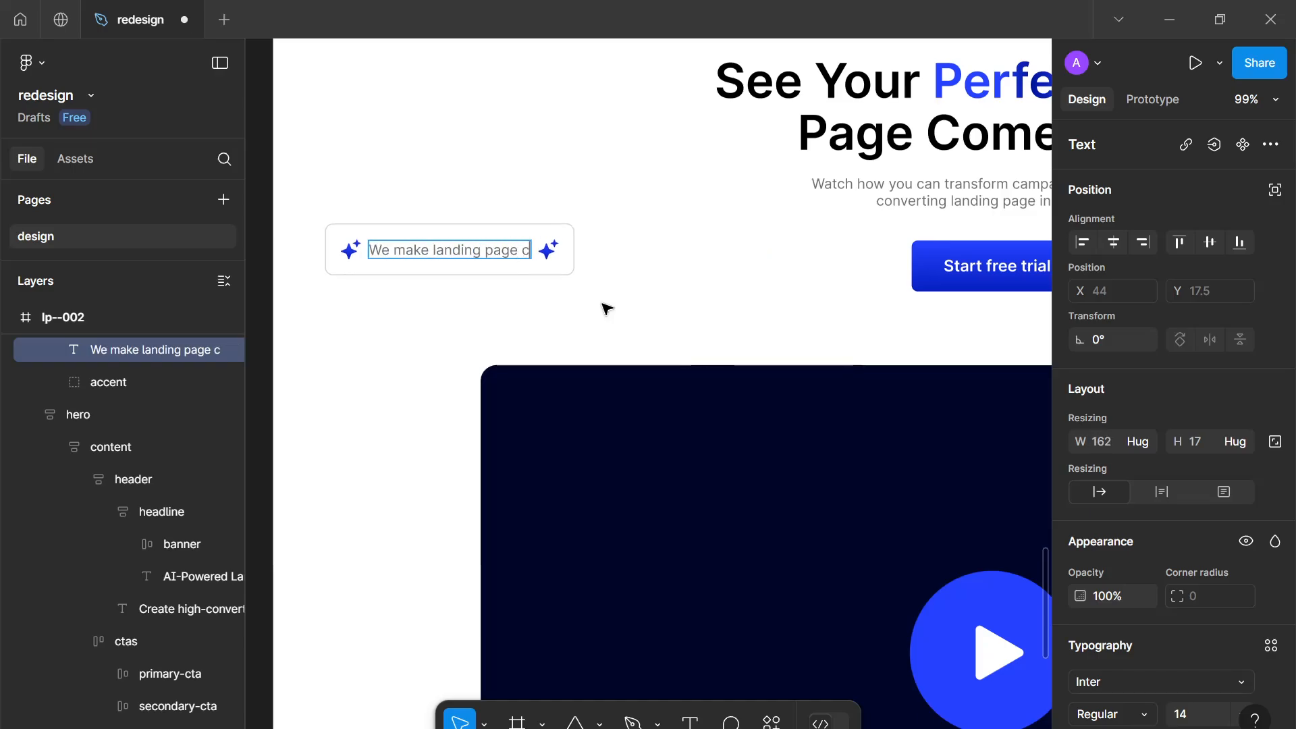
pyautogui.write('reation')
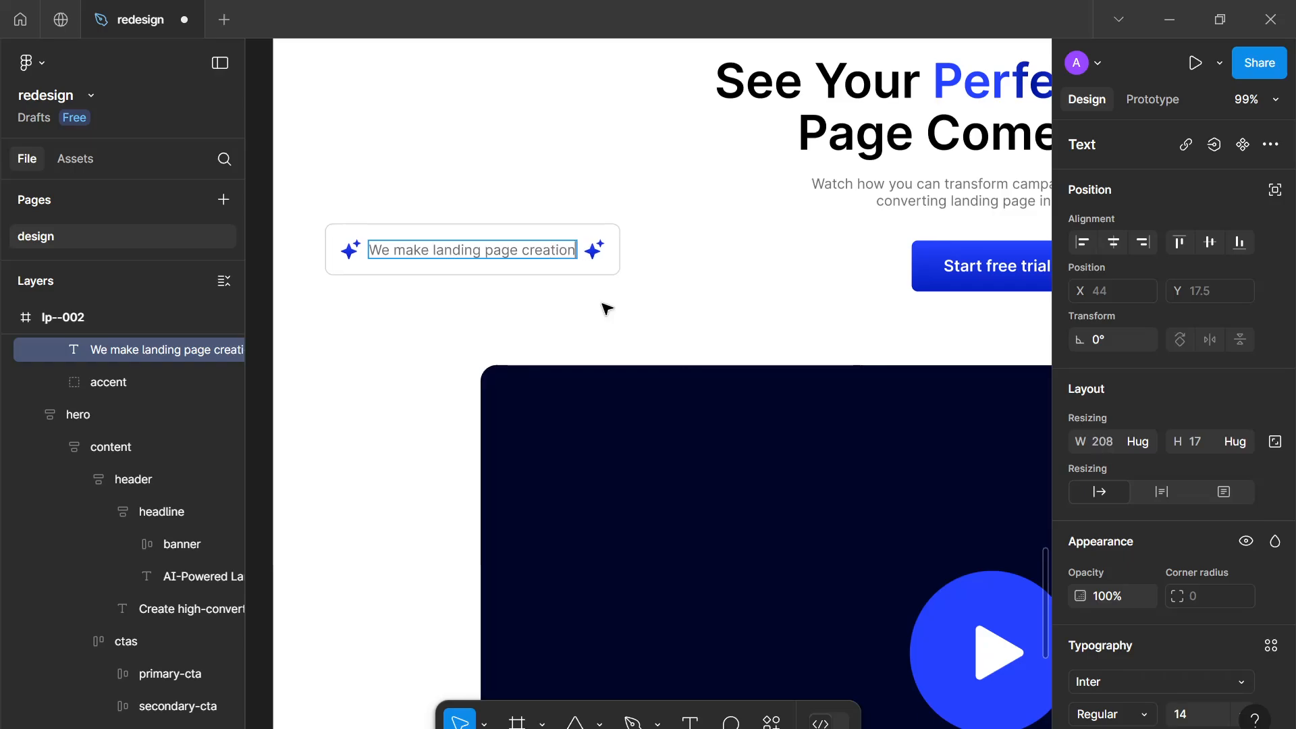
pyautogui.write(' simple.')
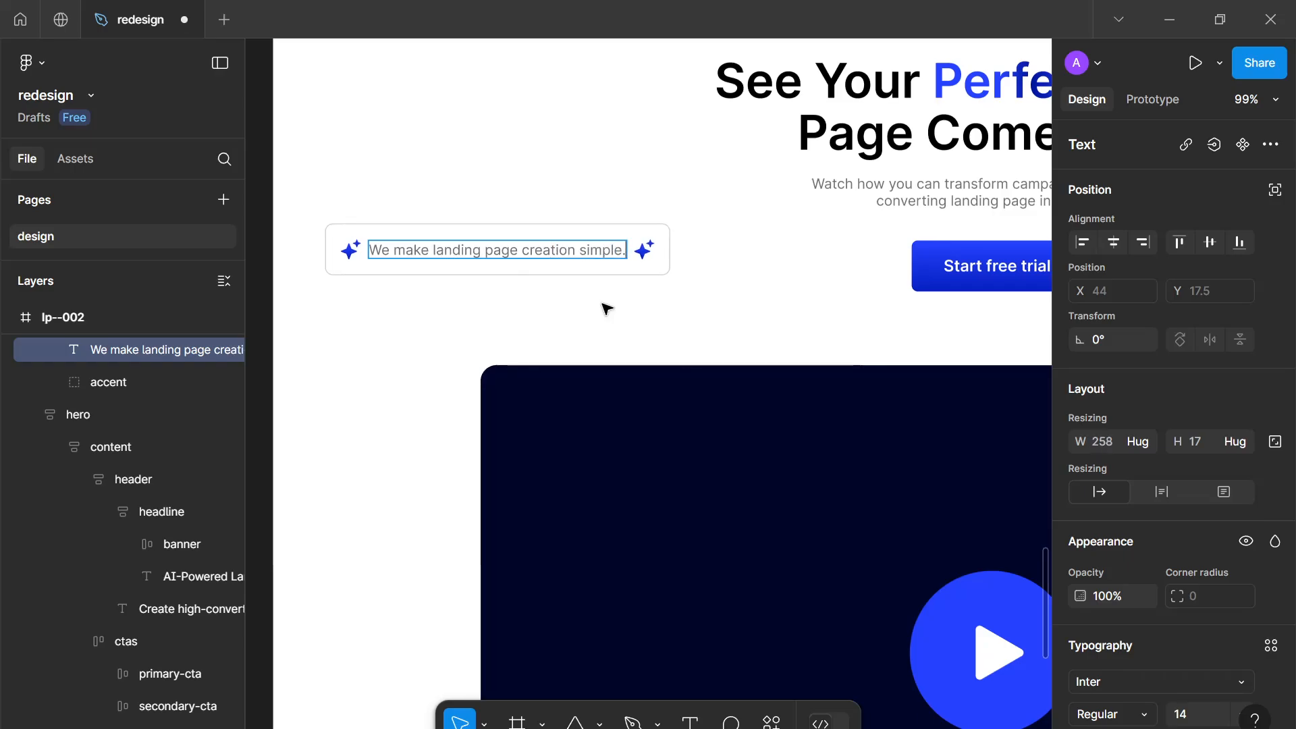
pyautogui.press('Escape')
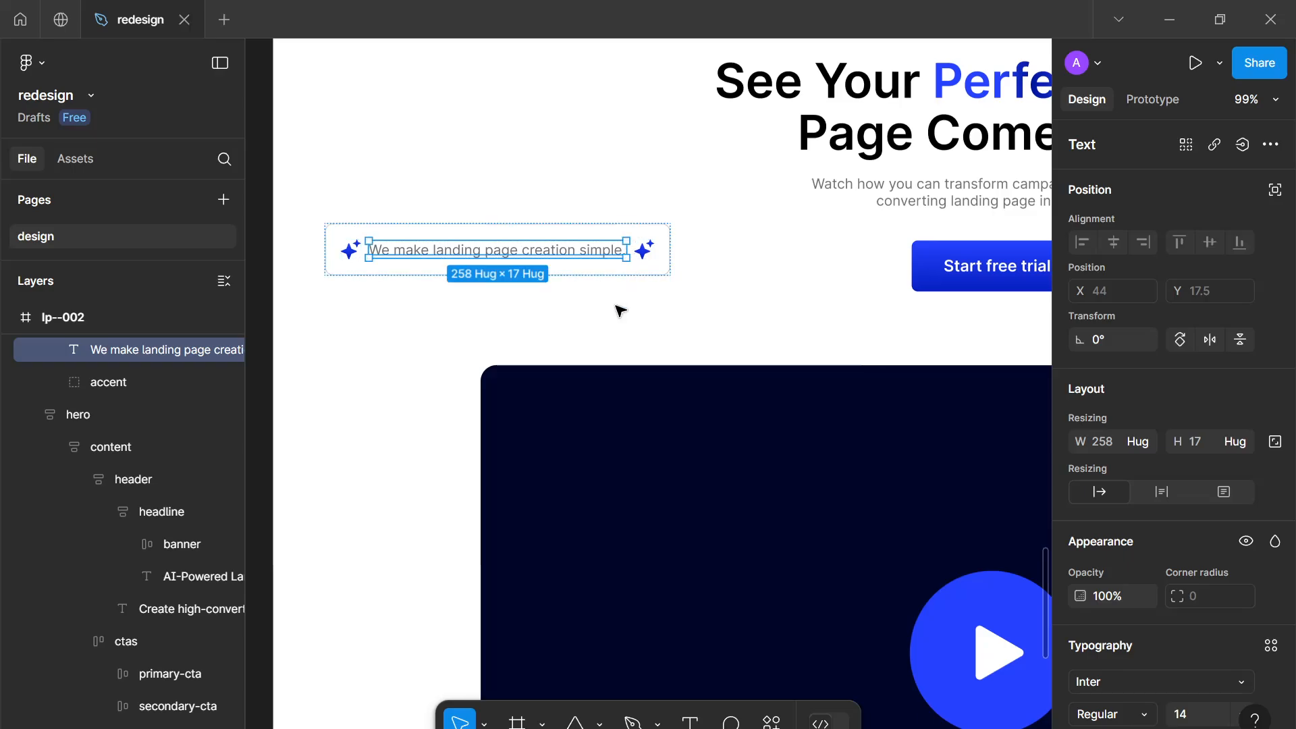
pyautogui.press('Escape')
# Rotate the new banner about 15° and place it over the video frame's upper-left corner
pyautogui.moveTo(629, 297); pyautogui.dragTo(665, 318)
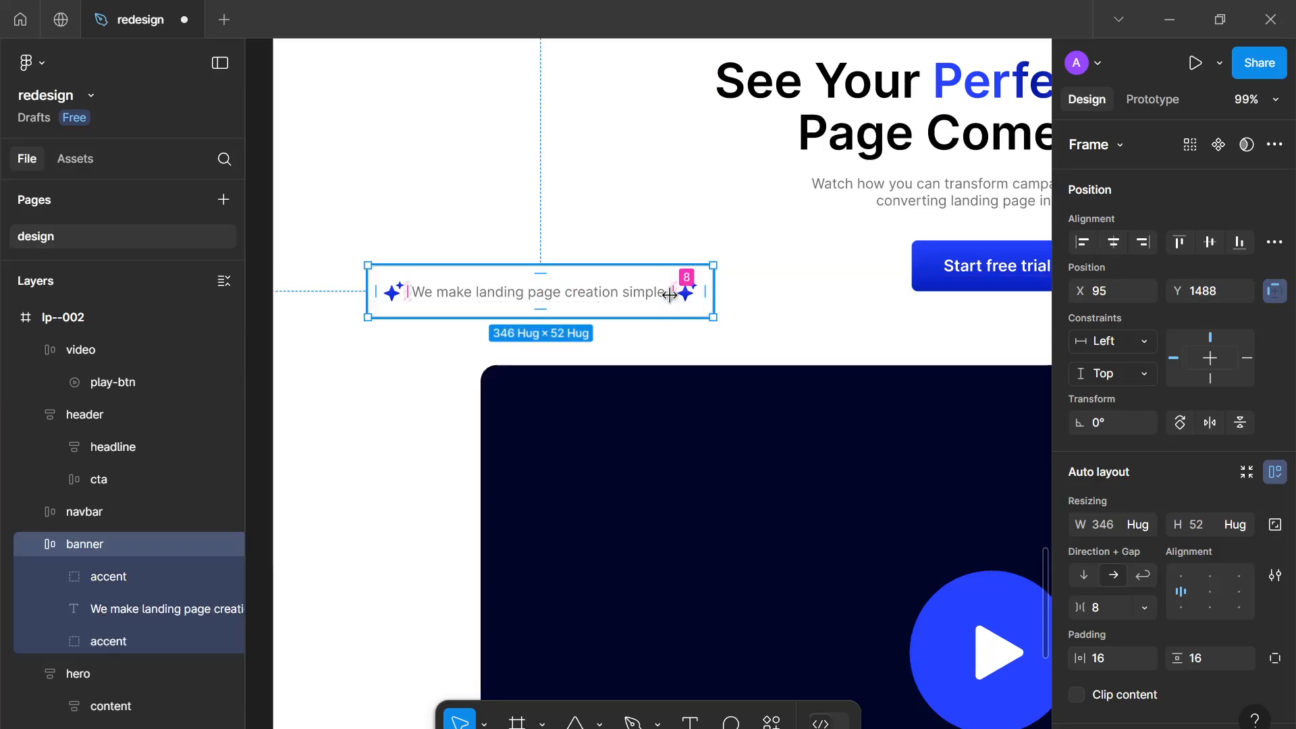
pyautogui.moveTo(724, 261); pyautogui.dragTo(633, 335)
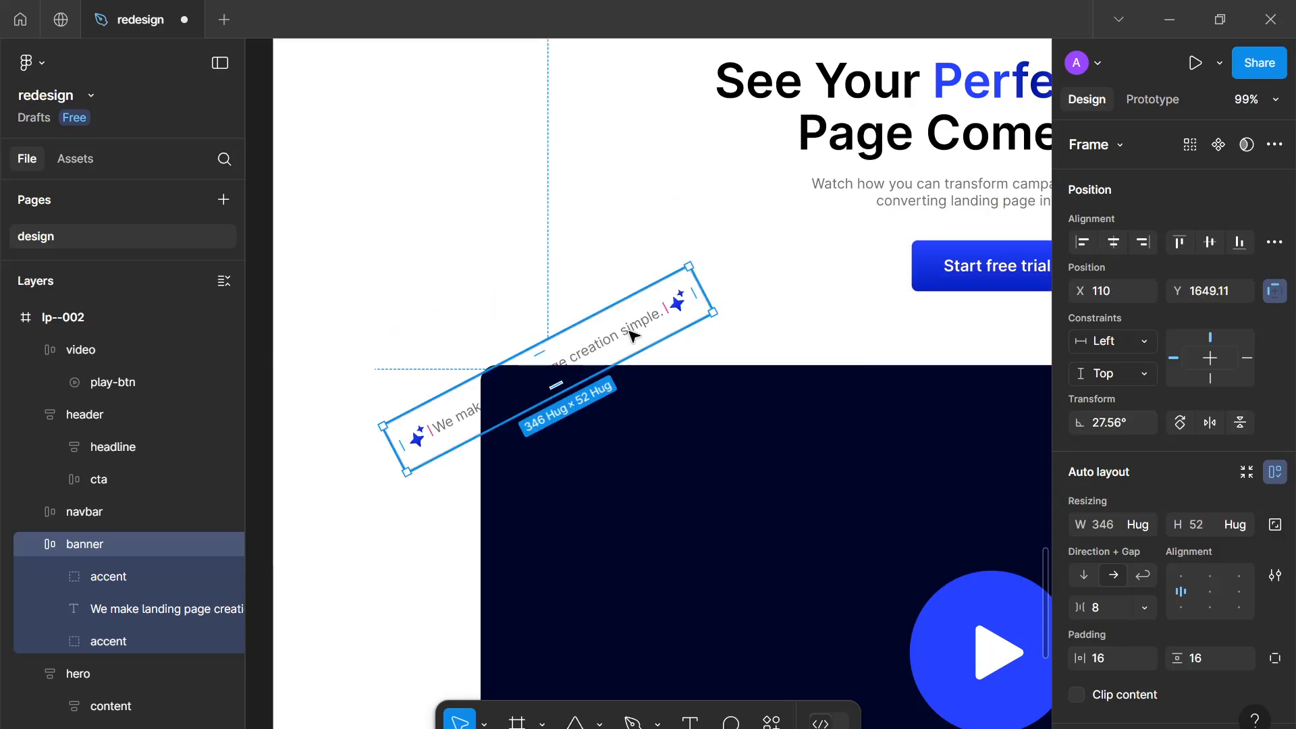
pyautogui.scroll(-6, 633, 335)
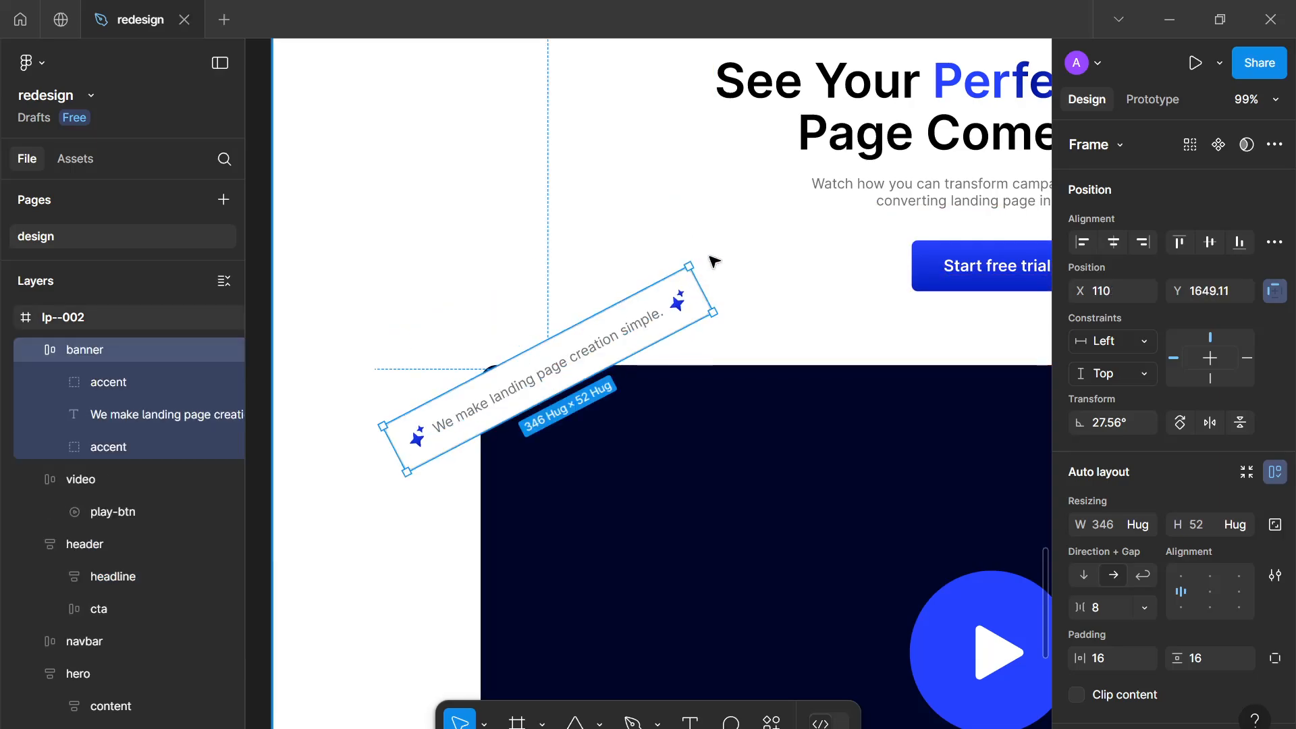
pyautogui.scroll(7, 618, 252)
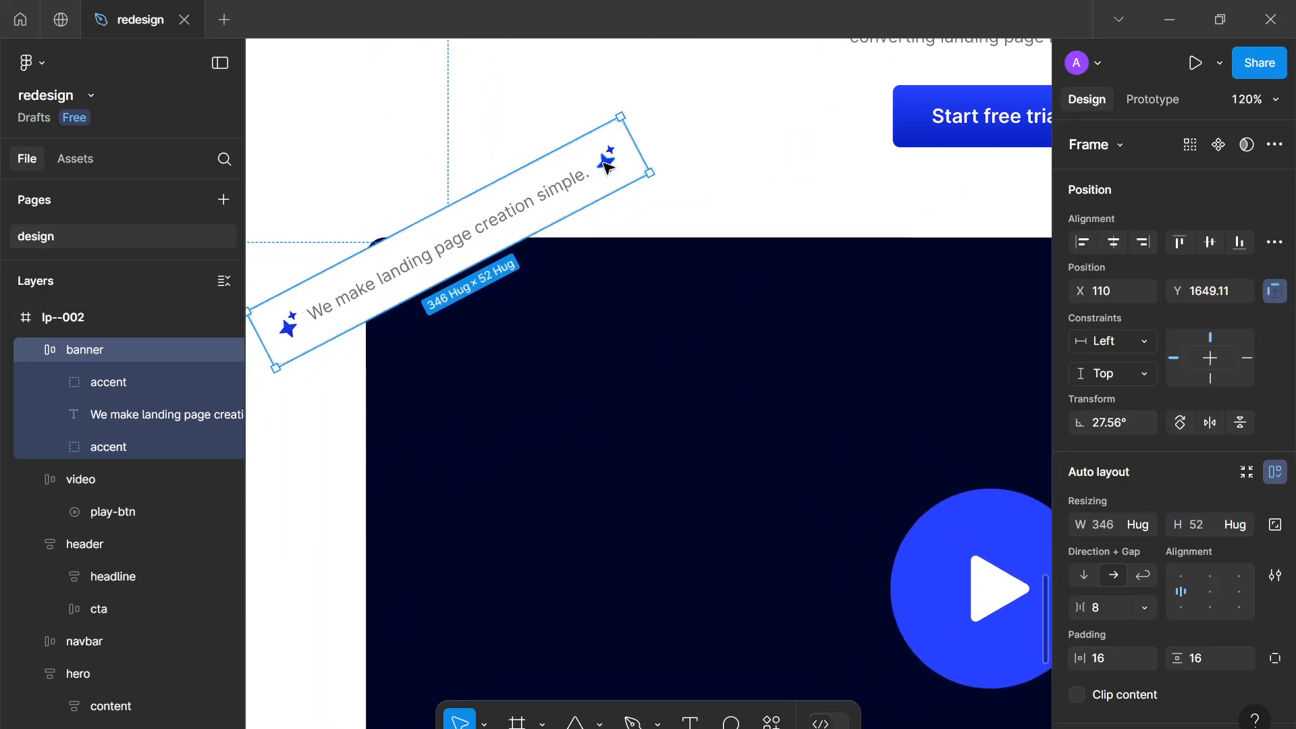
pyautogui.scroll(2, 636, 171)
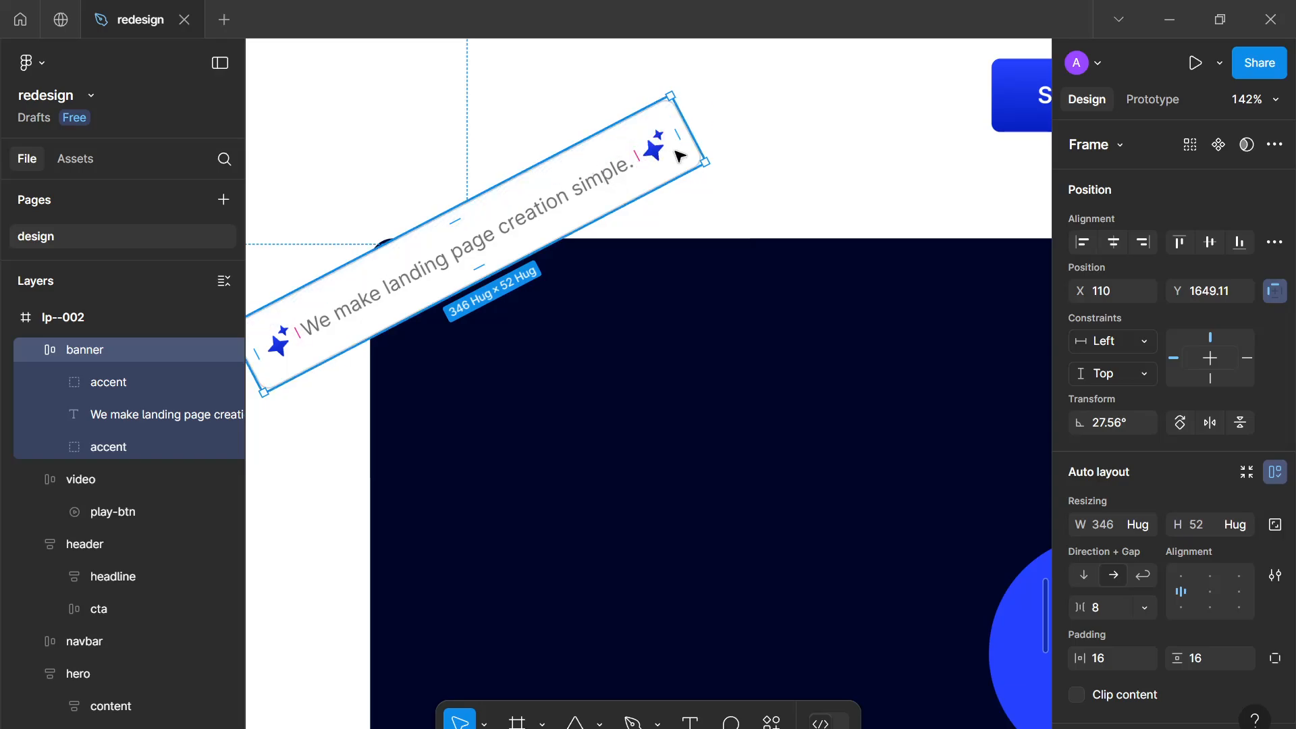
pyautogui.moveTo(702, 110); pyautogui.dragTo(735, 168)
pyautogui.scroll(-6, 735, 168)
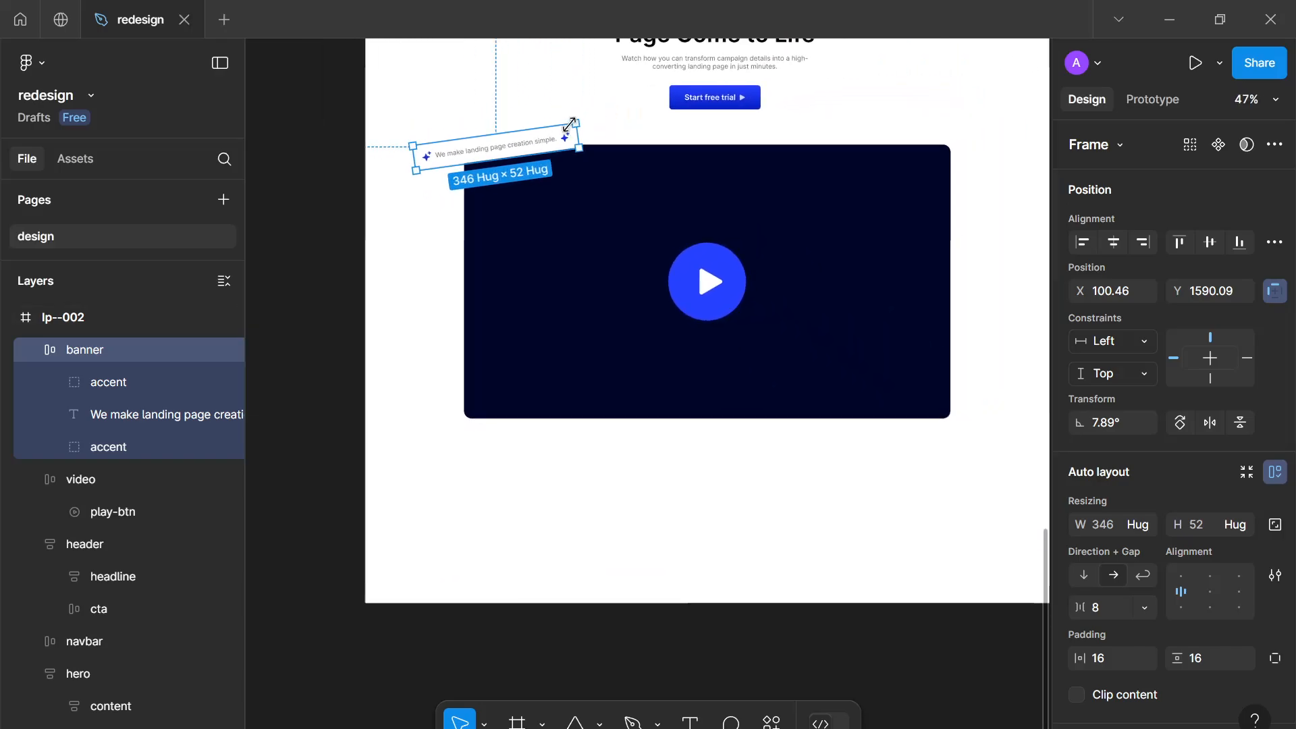
pyautogui.moveTo(569, 125); pyautogui.dragTo(569, 106)
pyautogui.moveTo(530, 150); pyautogui.dragTo(513, 129)
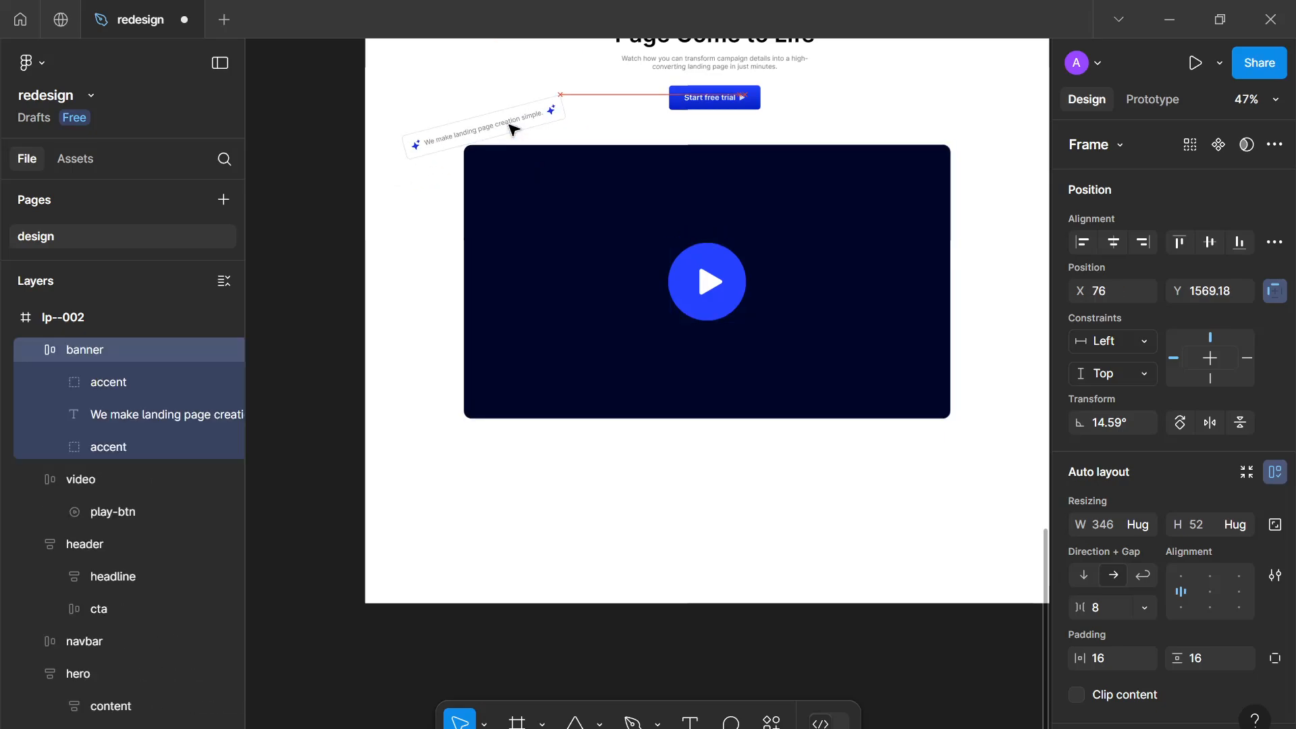
# Lock the video frame layer so it cannot be moved
pyautogui.click(652, 303)
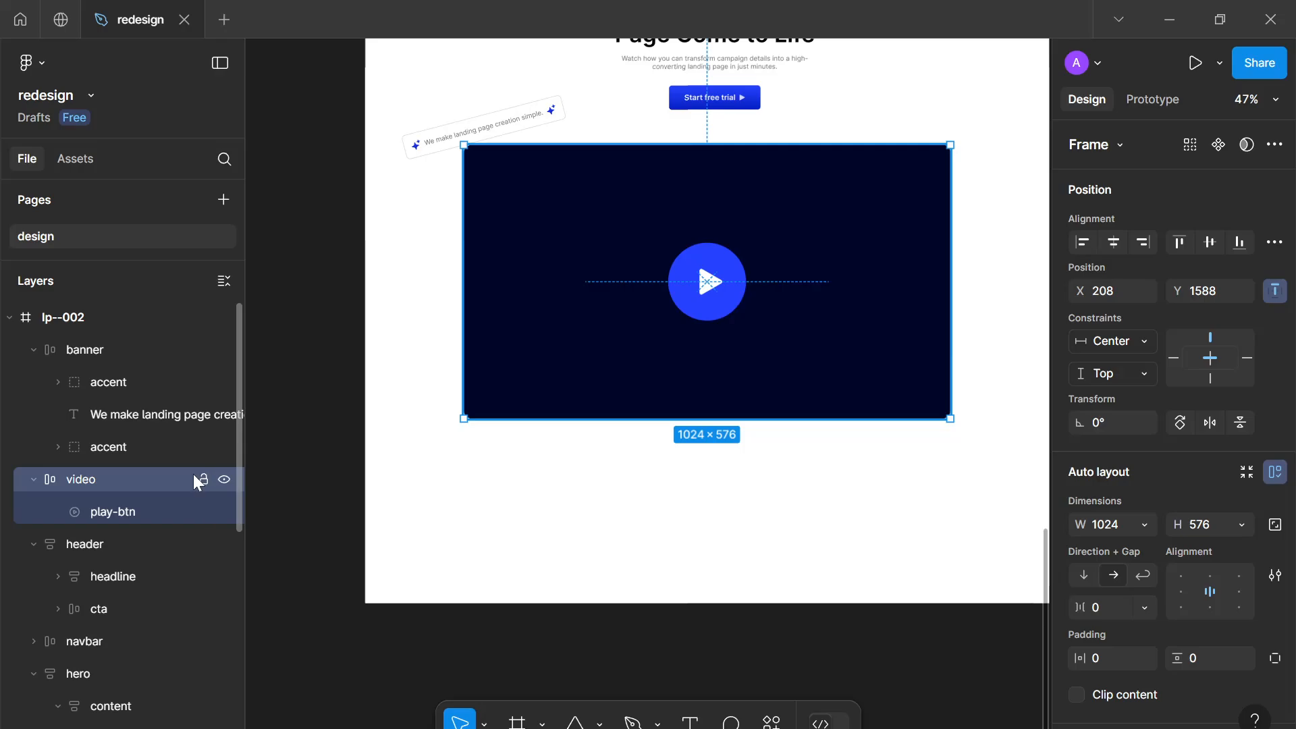
pyautogui.click(203, 484)
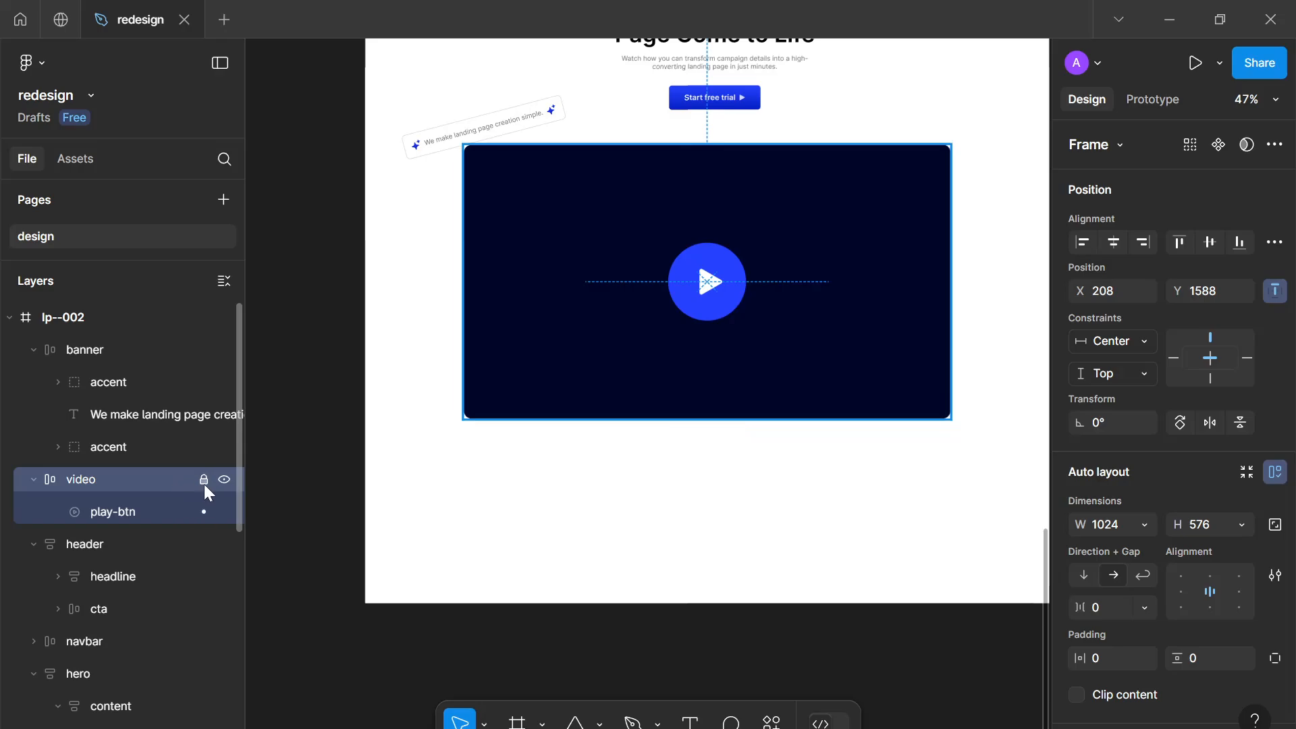
pyautogui.click(33, 479)
pyautogui.click(540, 428)
# Move the banner to the video frame's bottom edge and duplicate it into a diagonal row of six banners
pyautogui.scroll(3, 473, 577)
pyautogui.scroll(-3, 472, 577)
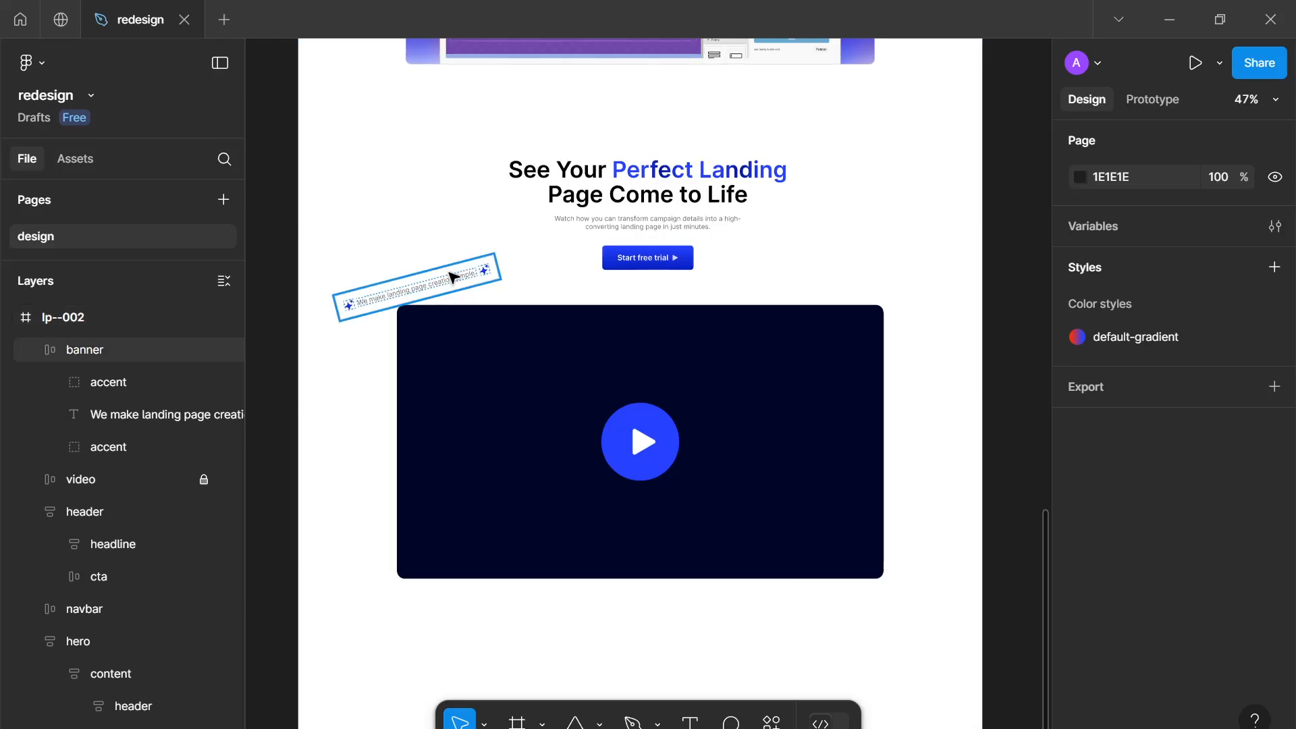
pyautogui.moveTo(439, 281); pyautogui.dragTo(506, 578)
pyautogui.hotkey('ctrl', 'd')
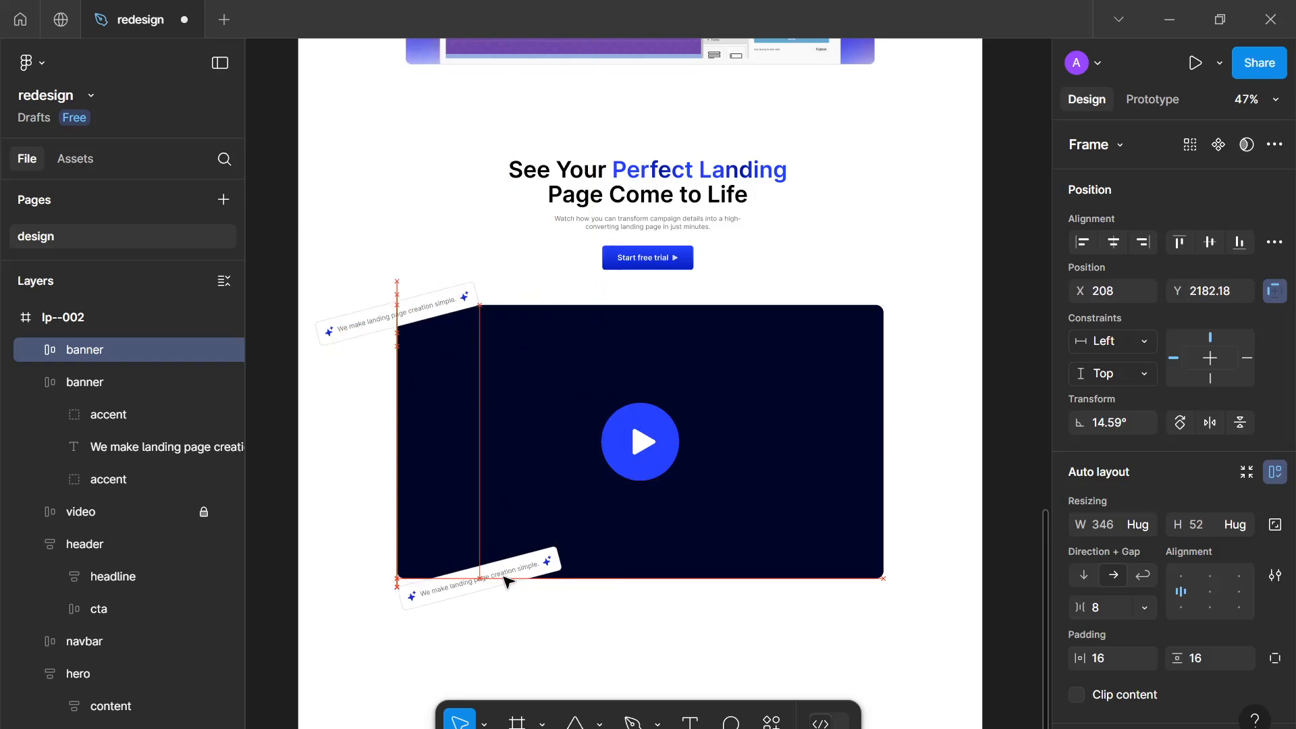
pyautogui.moveTo(422, 319); pyautogui.dragTo(606, 585)
pyautogui.click(517, 580)
pyautogui.hotkey('ctrl', 'd')
pyautogui.hotkey('ctrl', 'd')
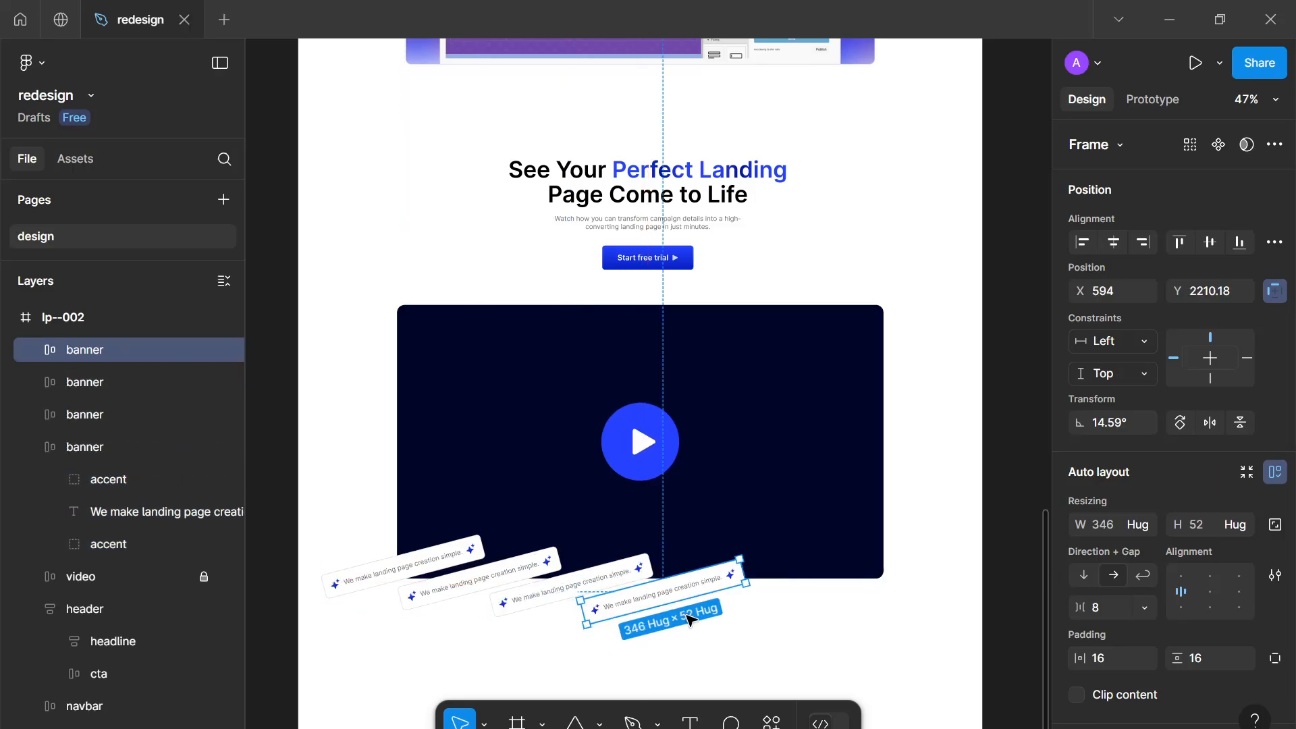
pyautogui.hotkey('ctrl', 'd')
pyautogui.hotkey('ctrl', 'd')
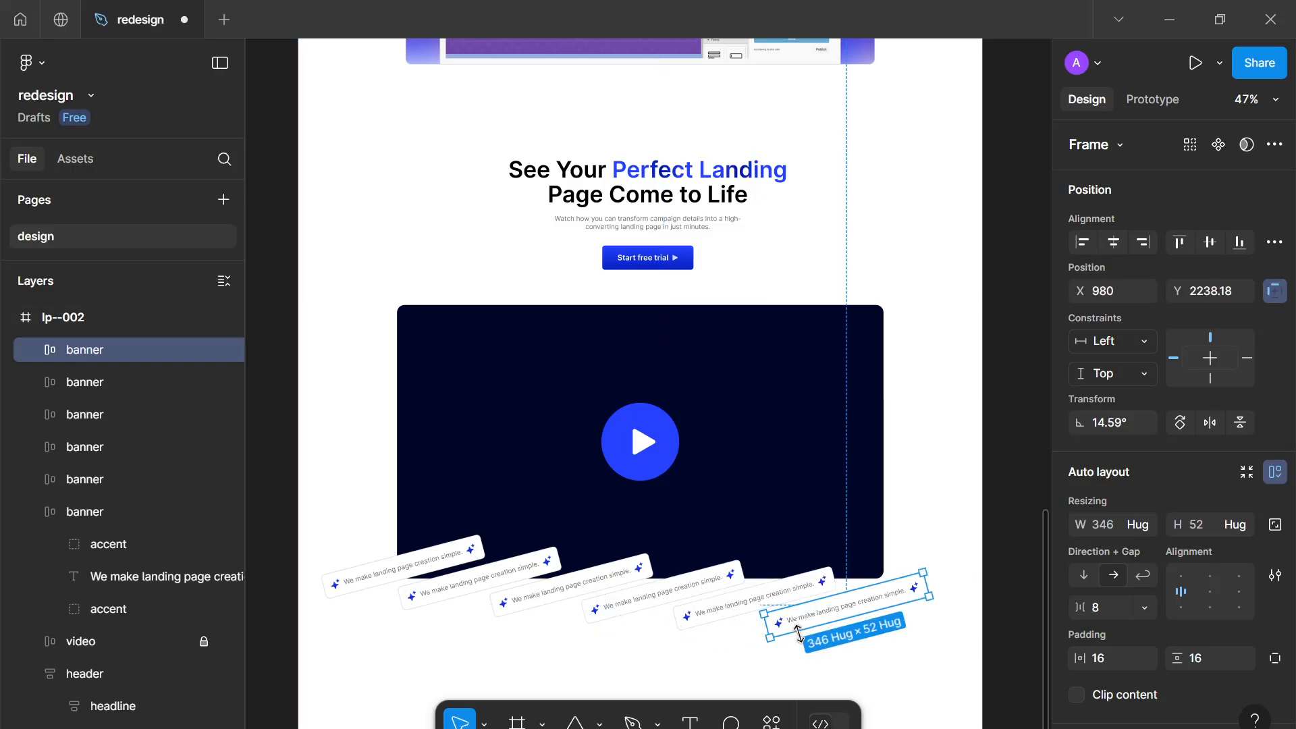
# Adjust the banners' positions into an evenly staggered row along the video's bottom edge
pyautogui.moveTo(879, 607); pyautogui.dragTo(895, 601)
pyautogui.moveTo(816, 585); pyautogui.dragTo(832, 580)
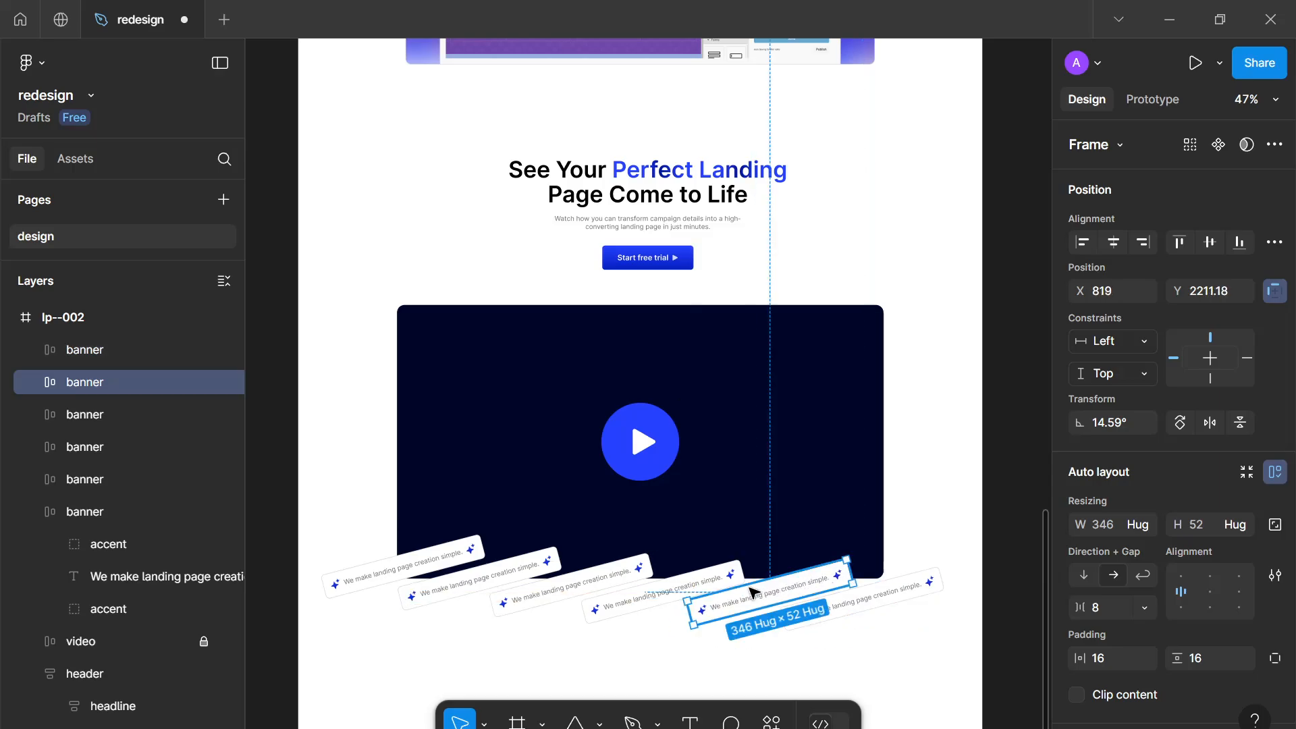
pyautogui.moveTo(715, 584); pyautogui.dragTo(728, 581)
pyautogui.moveTo(573, 579); pyautogui.dragTo(480, 550)
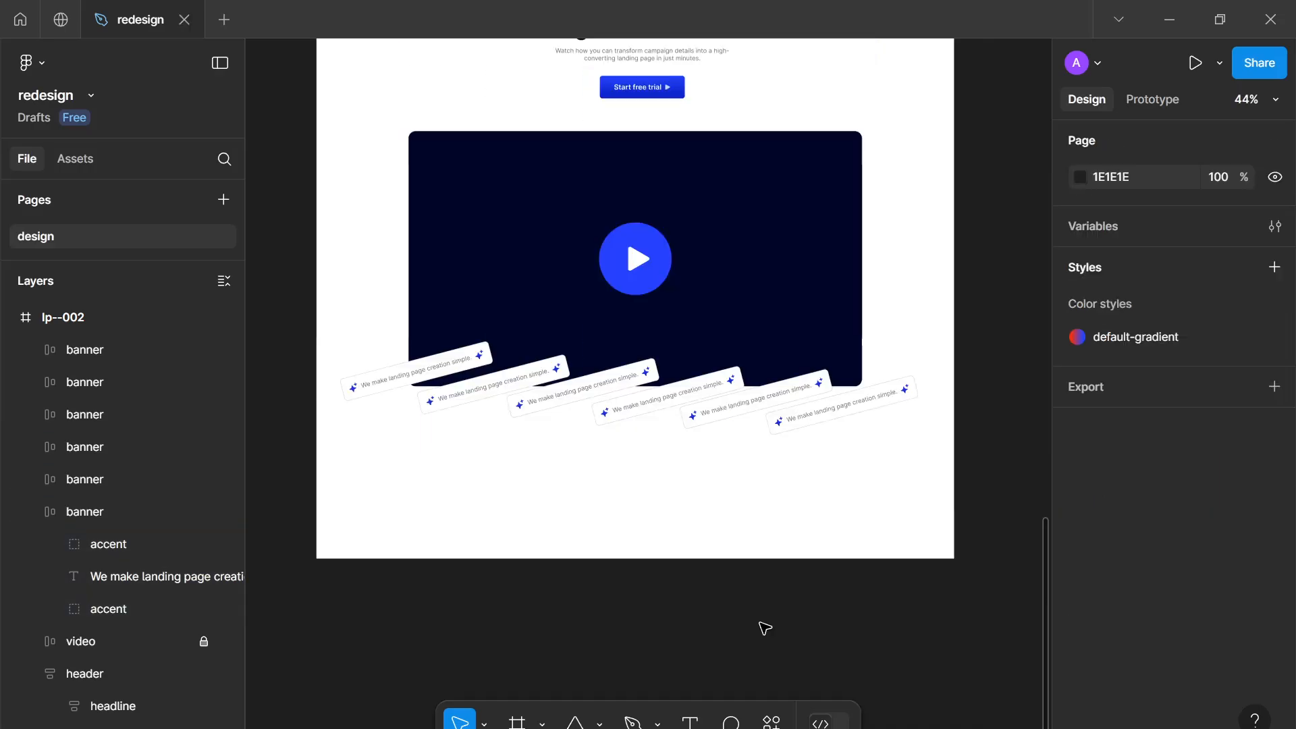
pyautogui.hotkey('ctrl', 'k')
pyautogui.click(940, 492)
pyautogui.scroll(3, 810, 448)
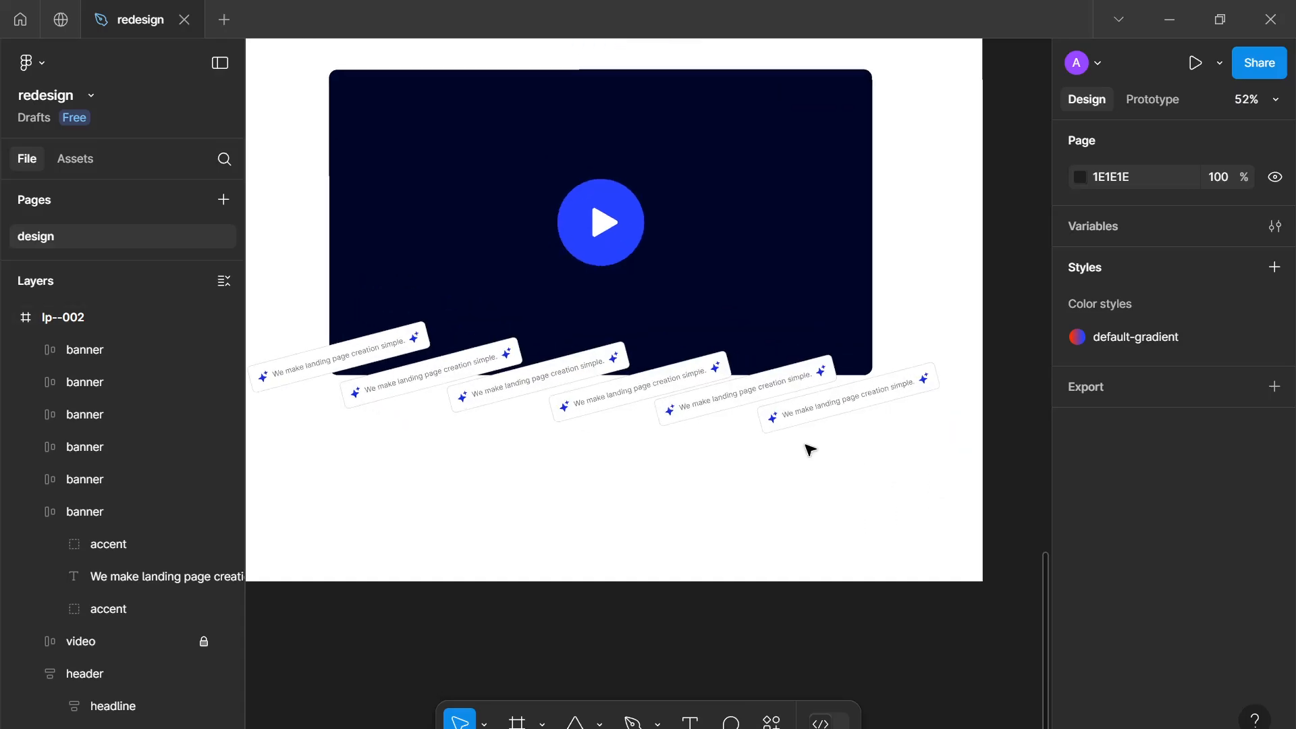
pyautogui.moveTo(810, 448); pyautogui.dragTo(827, 524)
pyautogui.scroll(-2, 828, 524)
pyautogui.moveTo(476, 405); pyautogui.dragTo(494, 437)
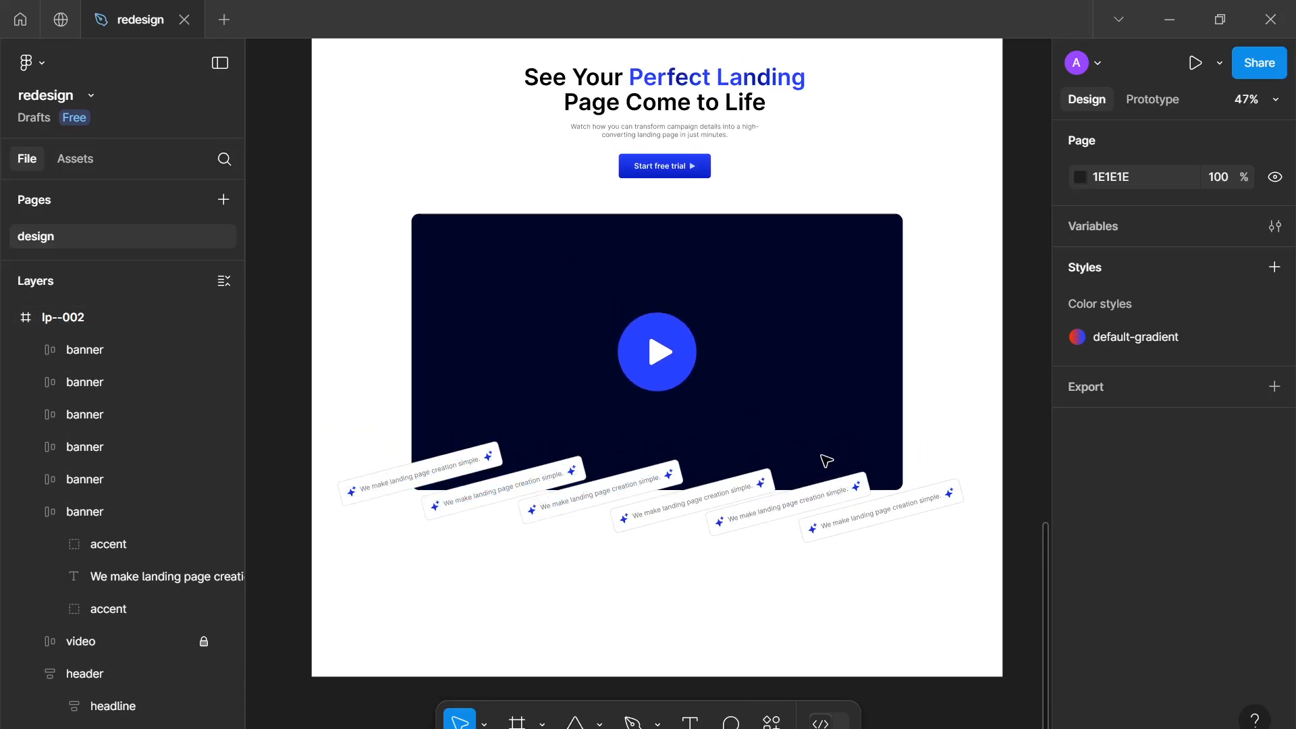
pyautogui.scroll(1, 837, 484)
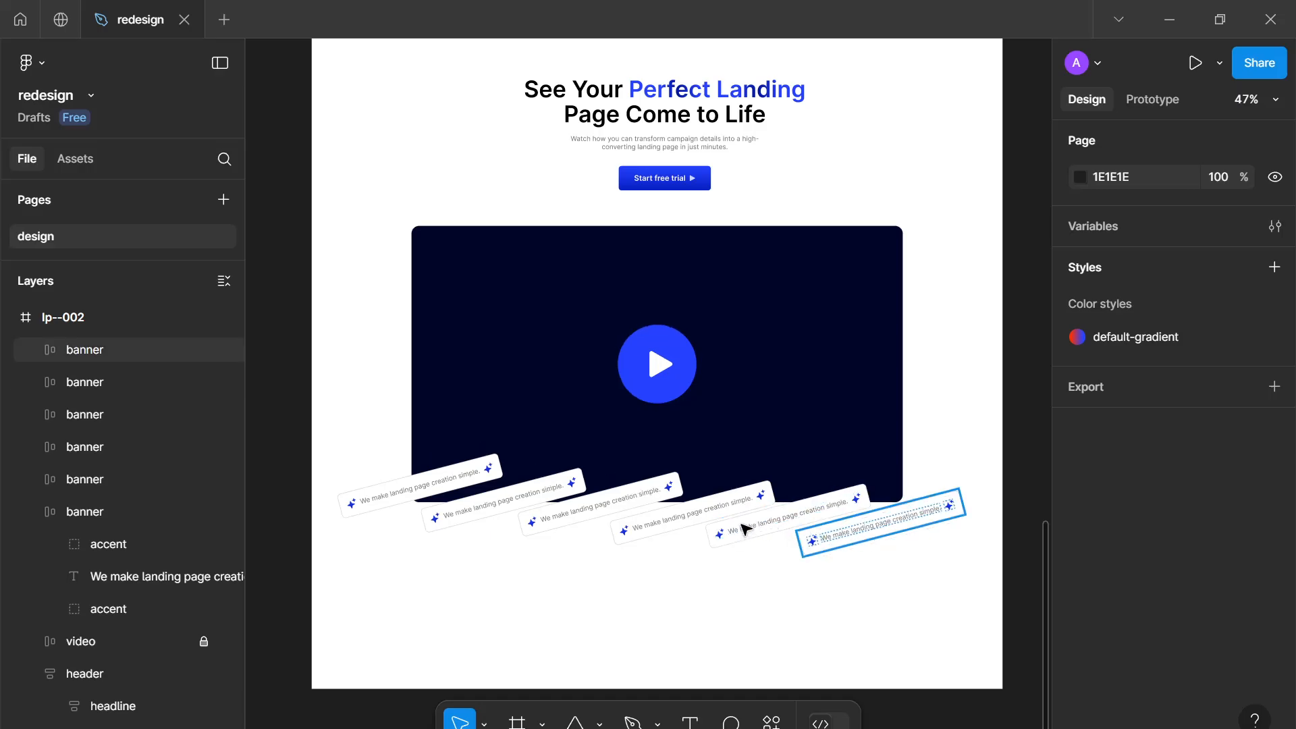
# Select all six rotated banners and delete them
pyautogui.click(742, 528)
pyautogui.keyDown('shift'); pyautogui.click(715, 517); pyautogui.keyUp('shift')
pyautogui.keyDown('shift'); pyautogui.click(624, 507); pyautogui.keyUp('shift')
pyautogui.keyDown('shift'); pyautogui.click(574, 501); pyautogui.keyUp('shift')
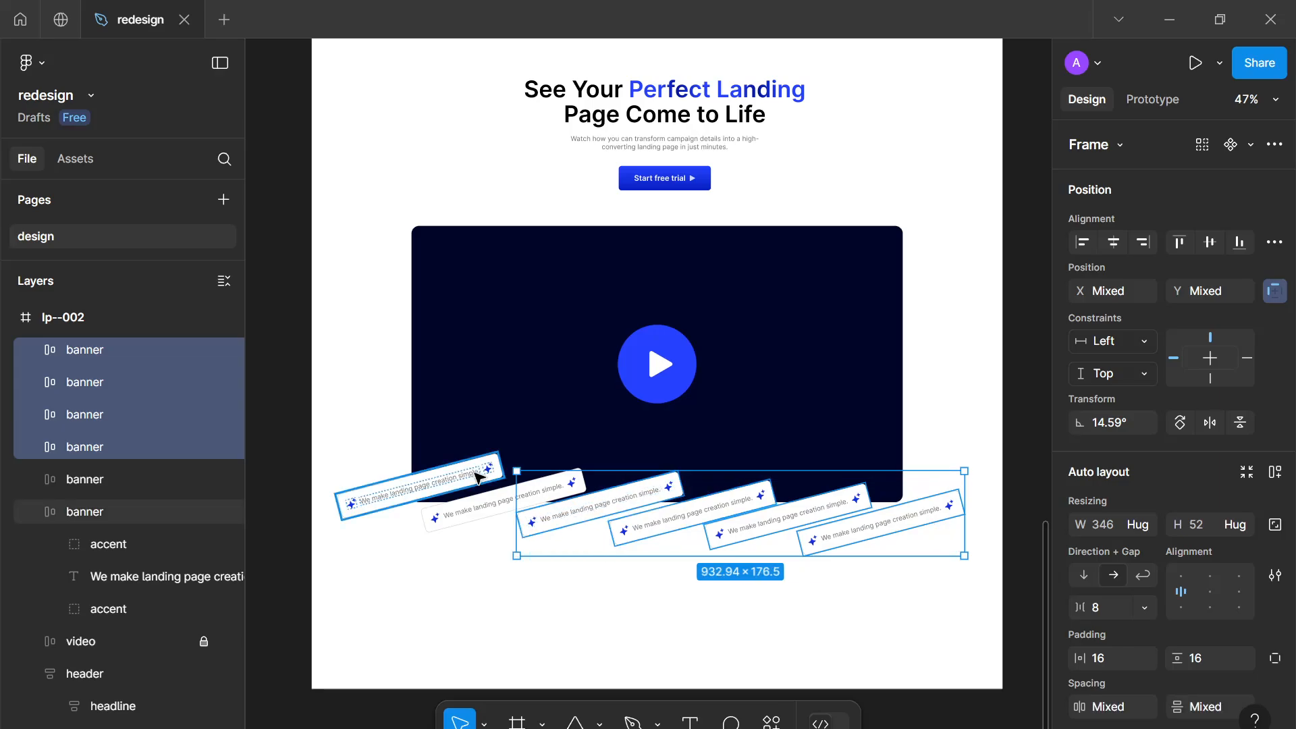
pyautogui.keyDown('shift'); pyautogui.click(466, 509); pyautogui.keyUp('shift')
pyautogui.keyDown('shift'); pyautogui.click(439, 487); pyautogui.keyUp('shift')
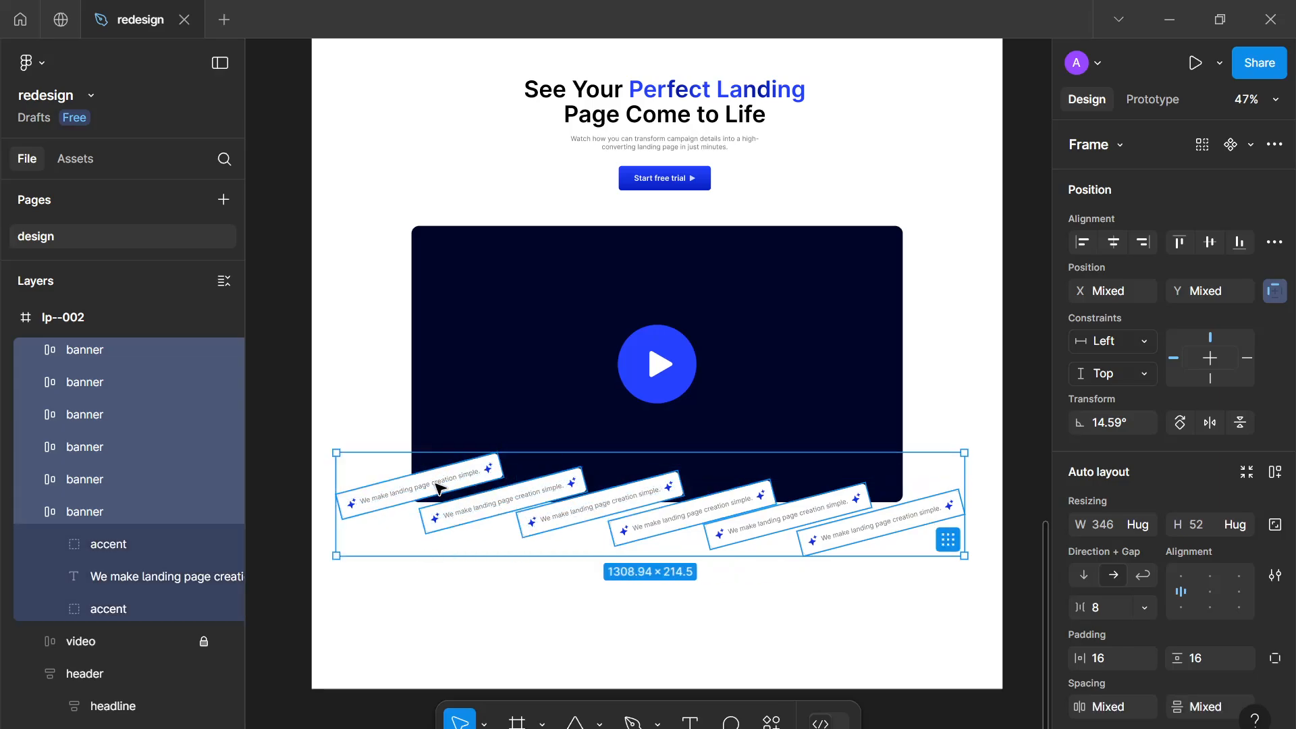
pyautogui.press('Delete')
pyautogui.scroll(5, 506, 483)
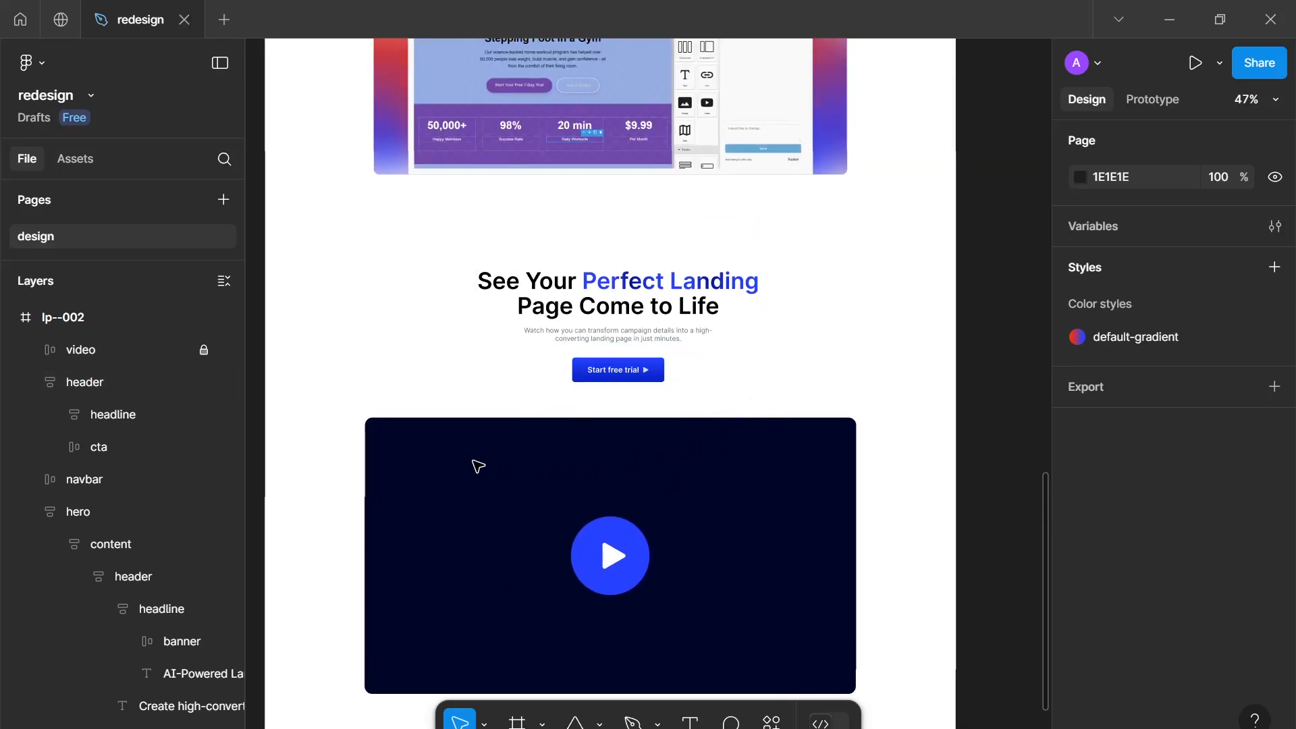
pyautogui.moveTo(398, 454); pyautogui.dragTo(508, 543)
pyautogui.scroll(-1, 641, 385)
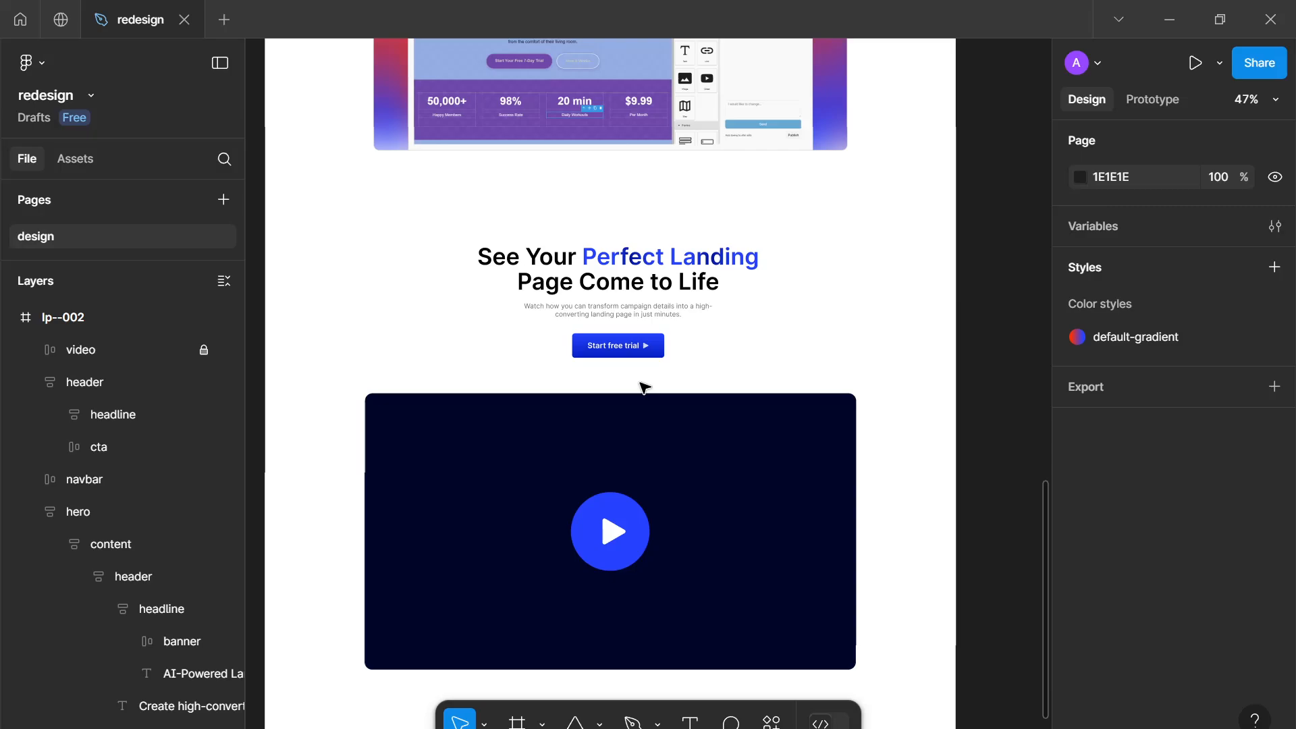
pyautogui.moveTo(640, 385)
pyautogui.mouseDown()
pyautogui.moveTo(631, 365)
pyautogui.moveTo(660, 370)
pyautogui.mouseUp()
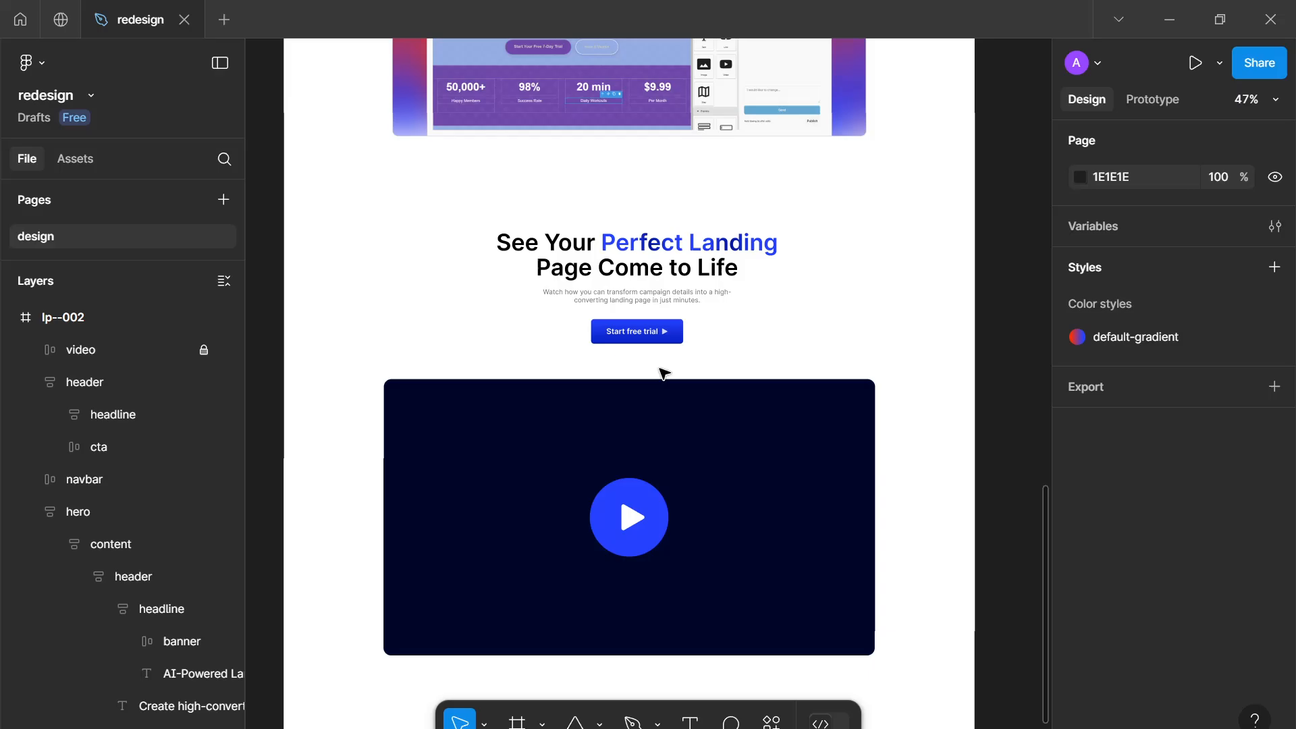
# Draw a 64 × 64 circle to the left of the section header and remove its fill
pyautogui.press('o')
pyautogui.scroll(5, 411, 317)
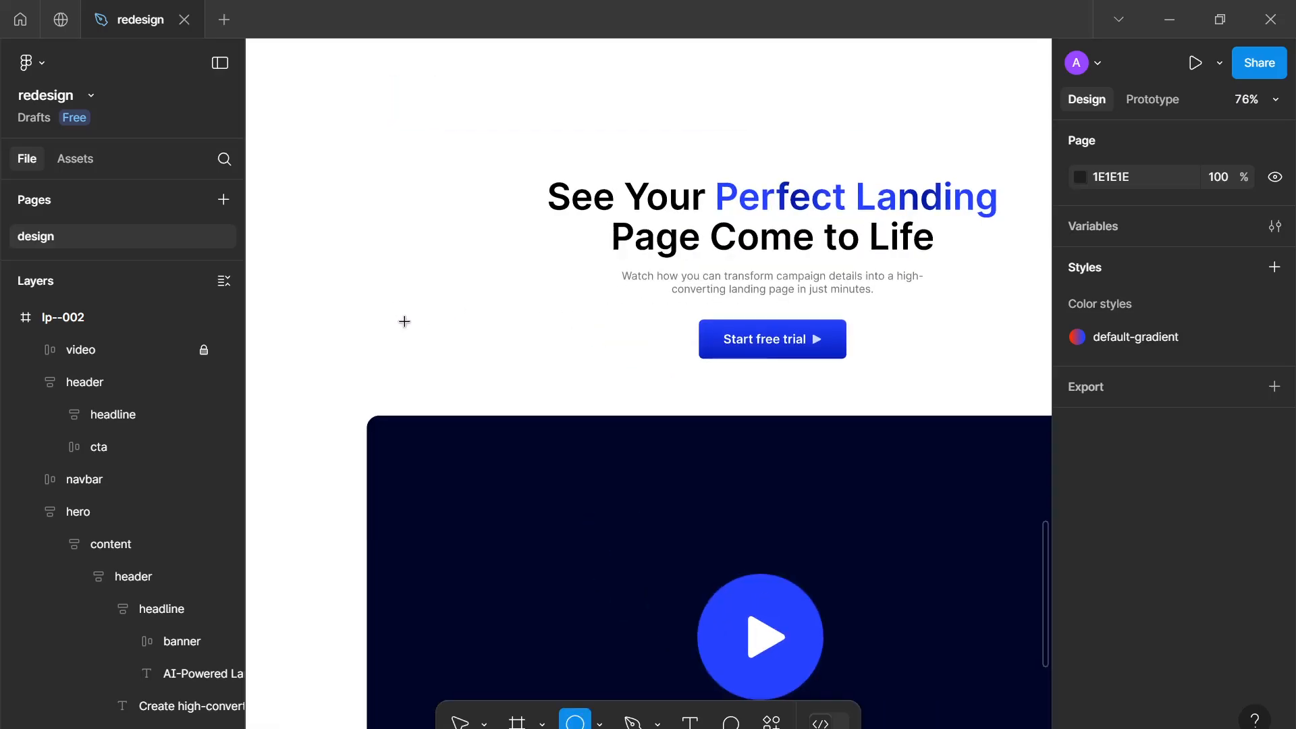
pyautogui.moveTo(350, 279); pyautogui.dragTo(411, 326)
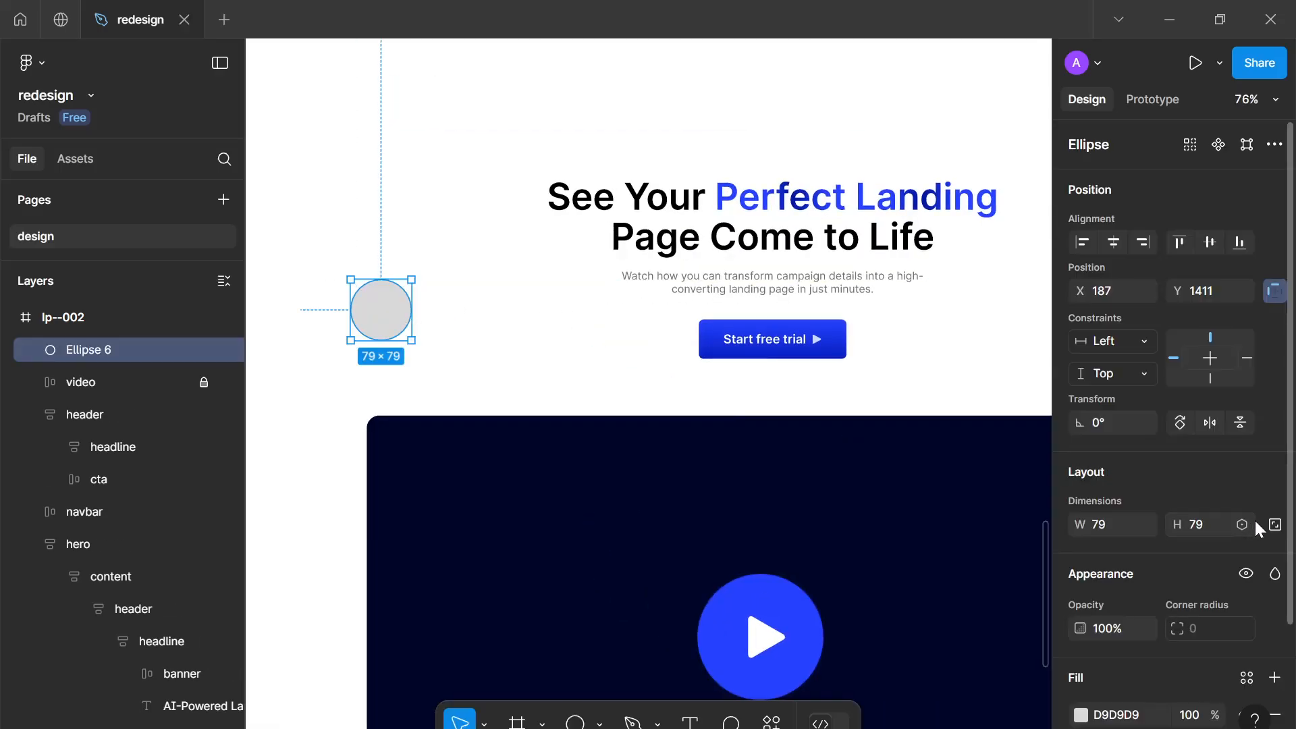
pyautogui.write('64')
pyautogui.press('Return')
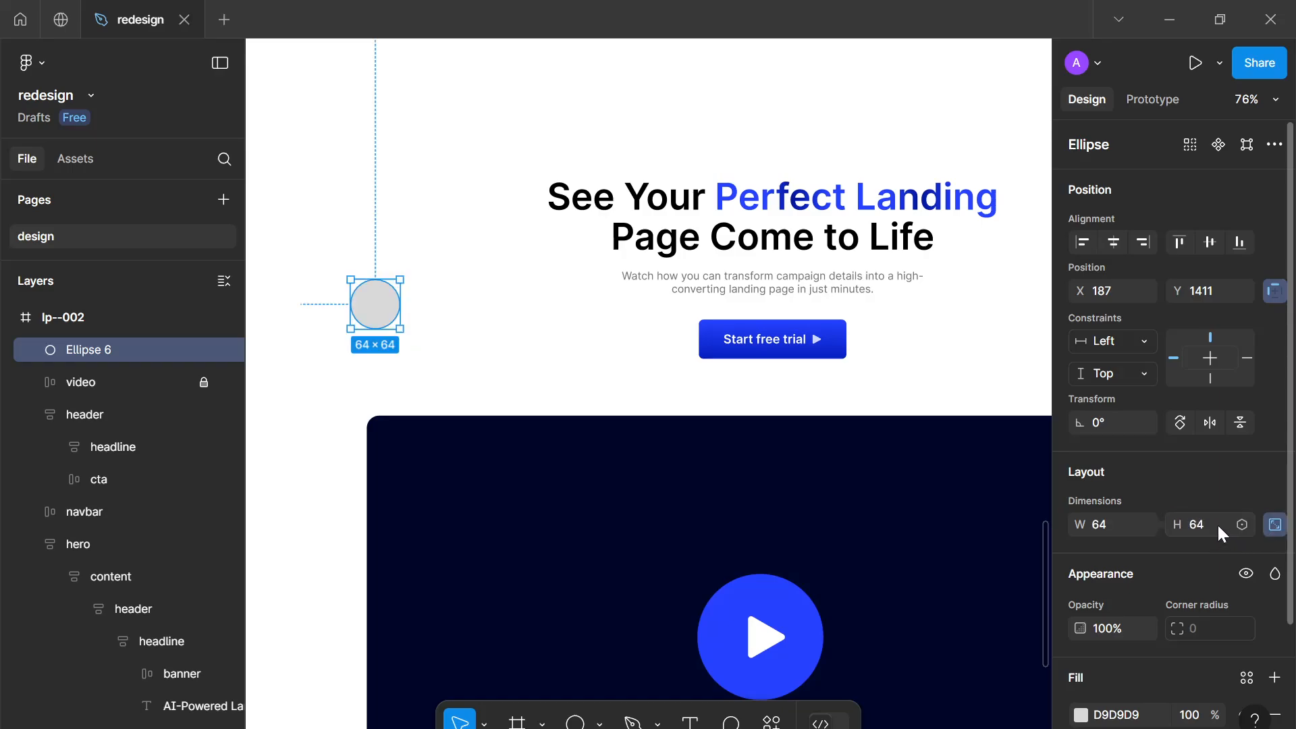
pyautogui.scroll(-3, 1265, 457)
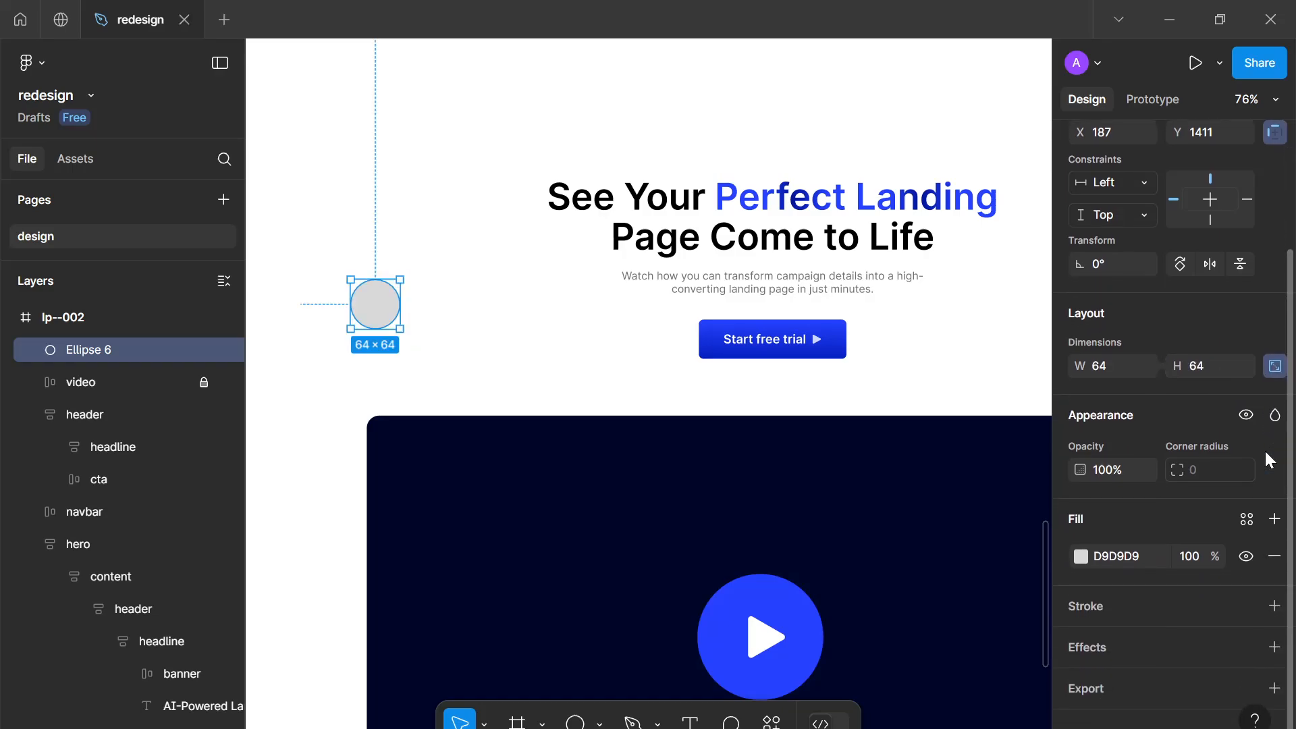
pyautogui.click(1274, 558)
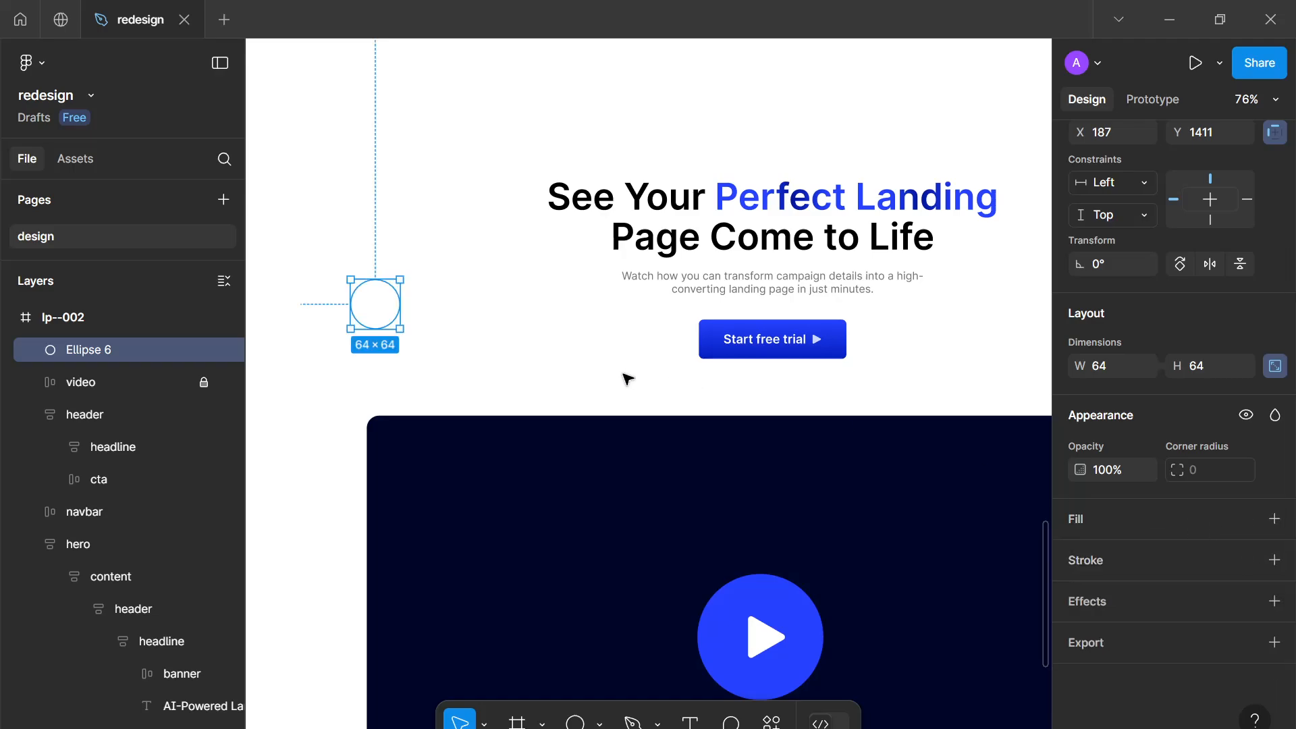
# Fill the circle with a photo of a man found by searching "man" in the Unsplash plugin
pyautogui.rightClick(382, 318)
pyautogui.moveTo(480, 513)
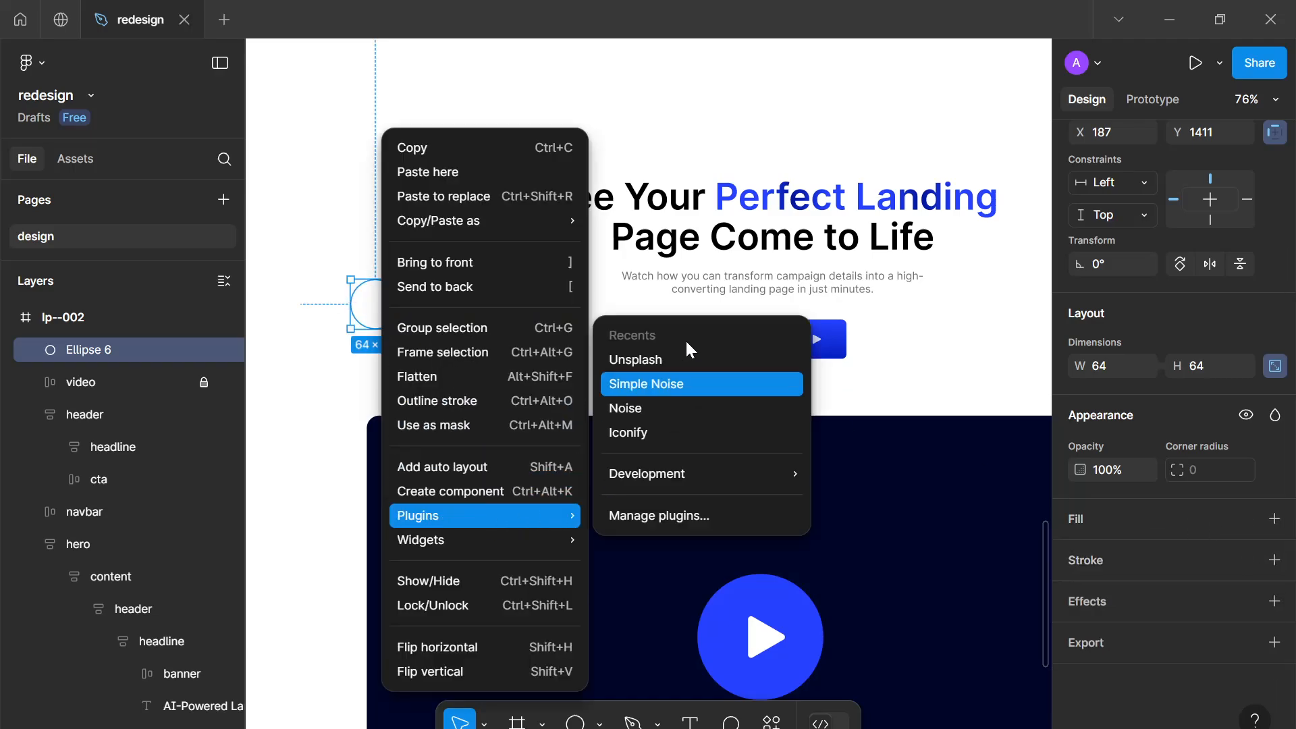
pyautogui.click(679, 363)
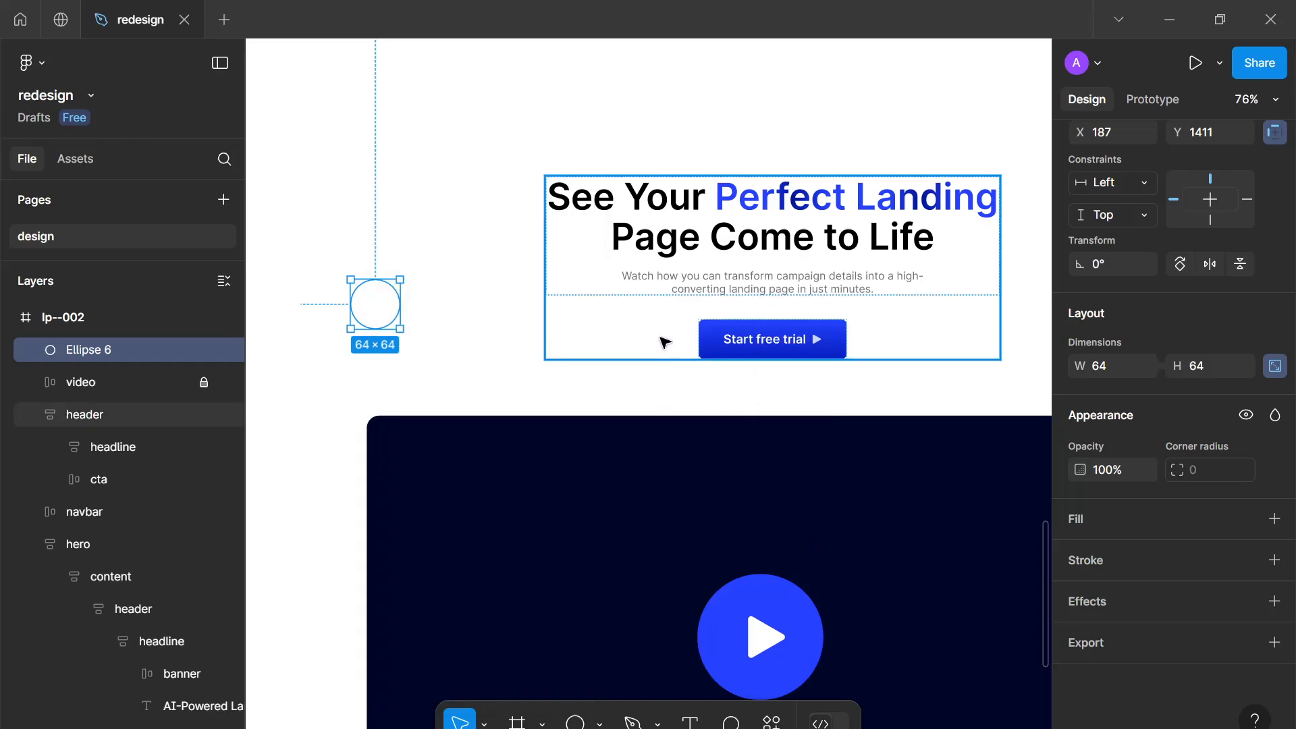
pyautogui.scroll(2, 501, 205)
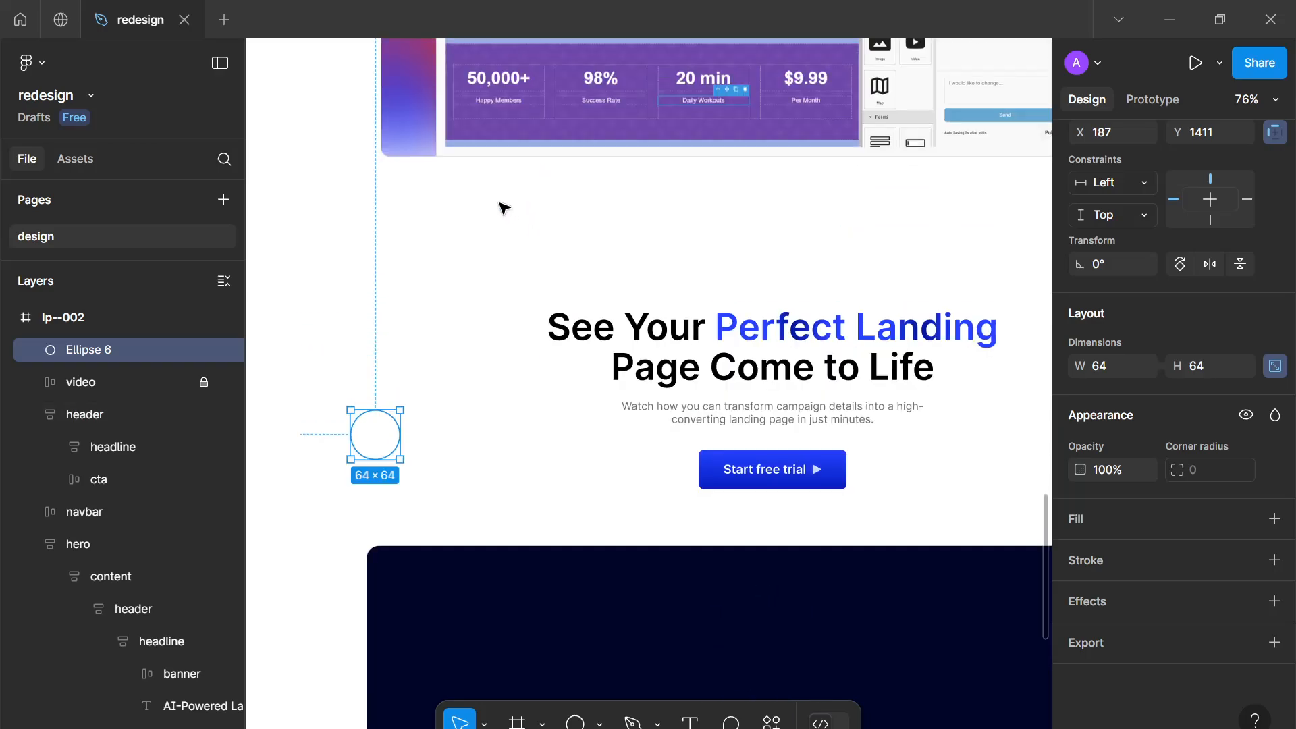
pyautogui.scroll(-3, 500, 205)
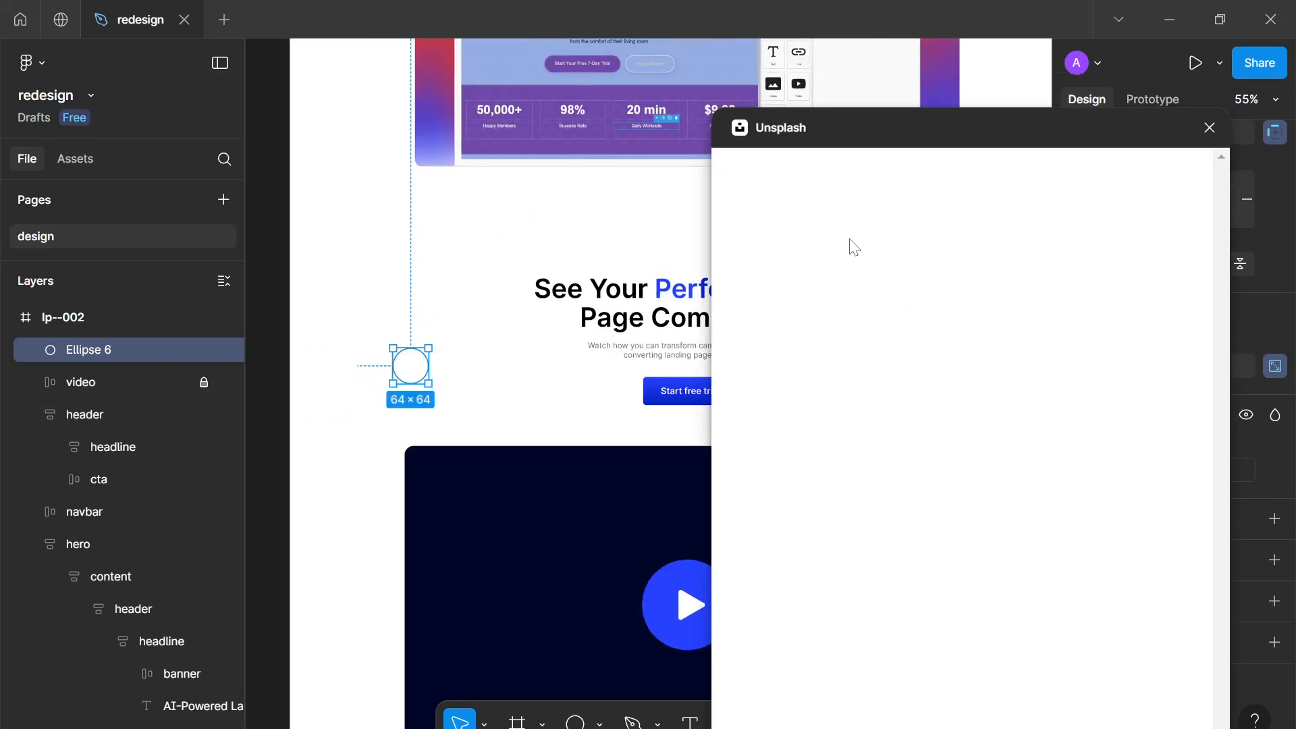
pyautogui.write('man')
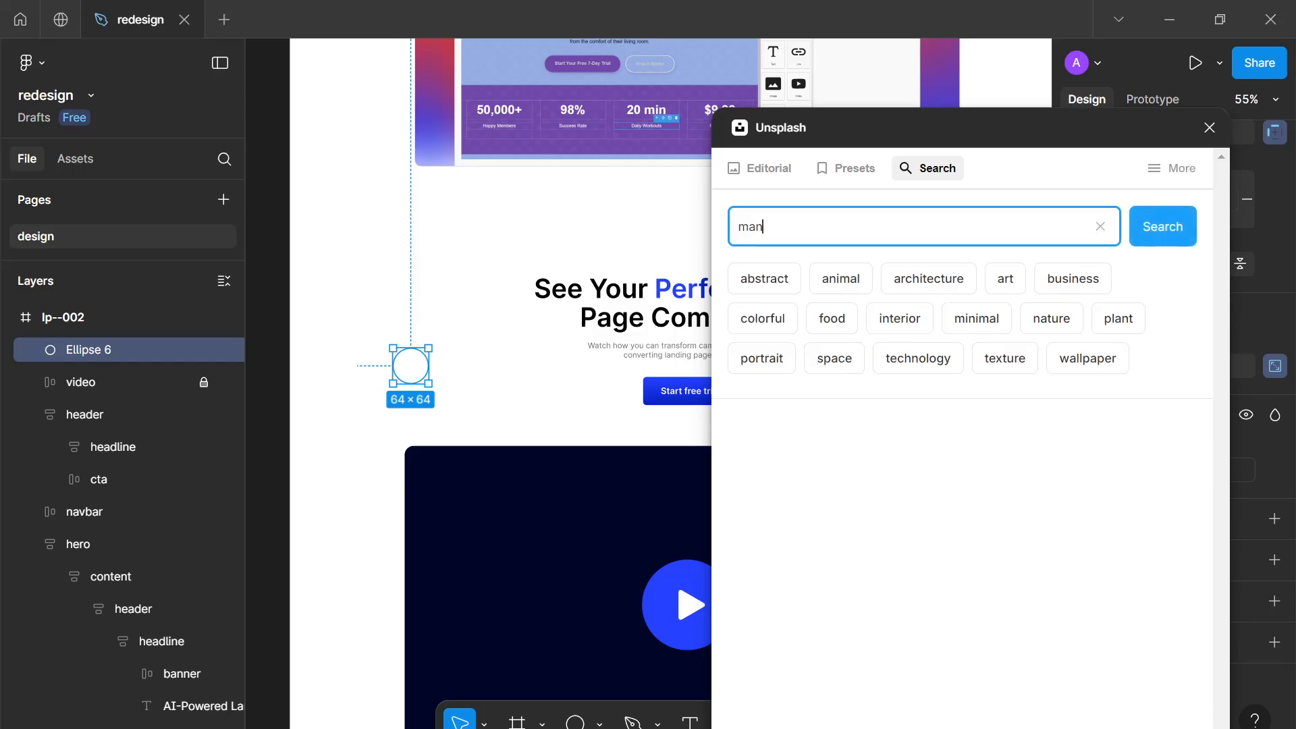
pyautogui.press('Return')
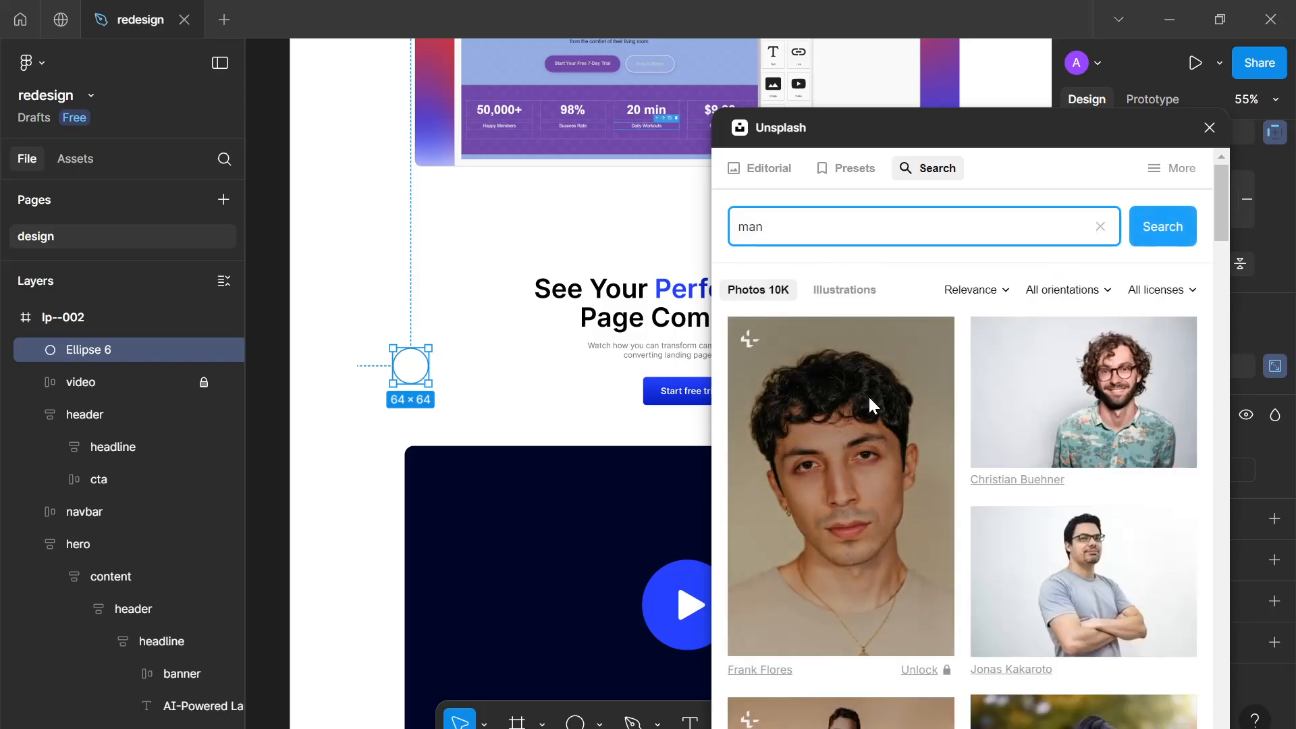
pyautogui.scroll(-5, 868, 395)
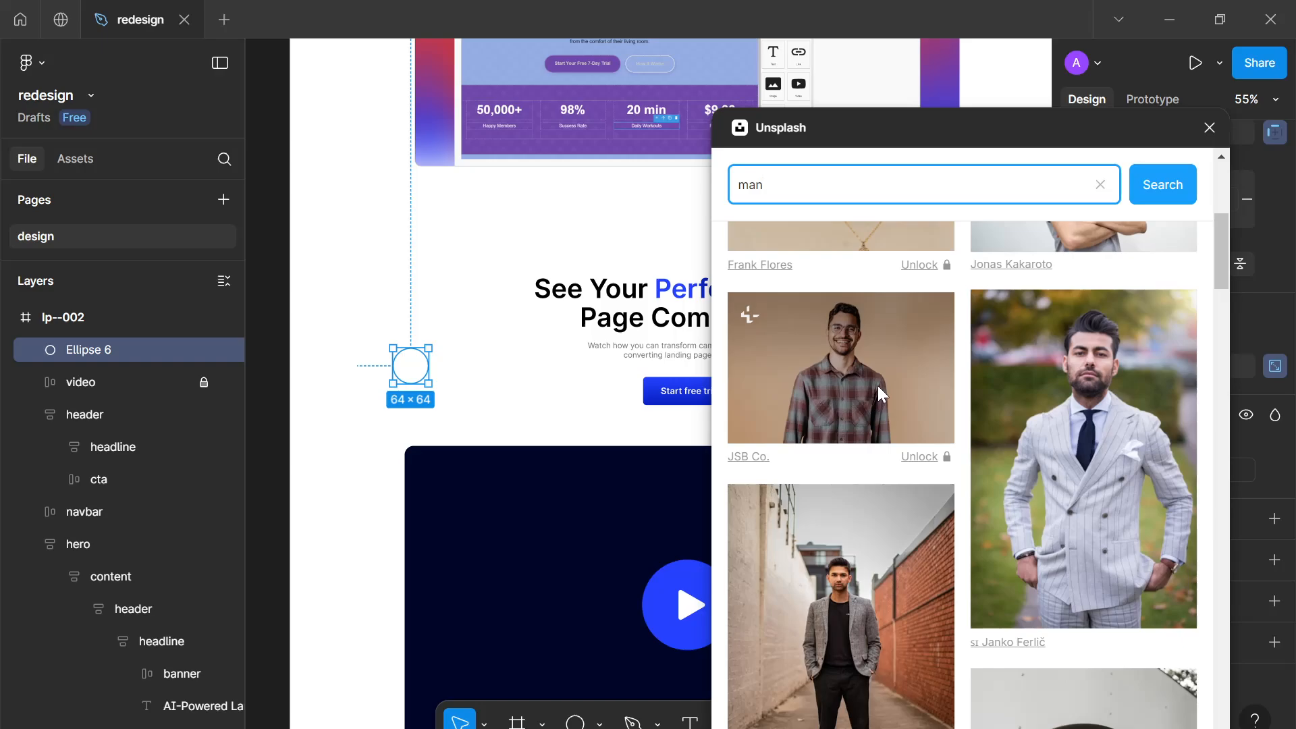
pyautogui.click(877, 386)
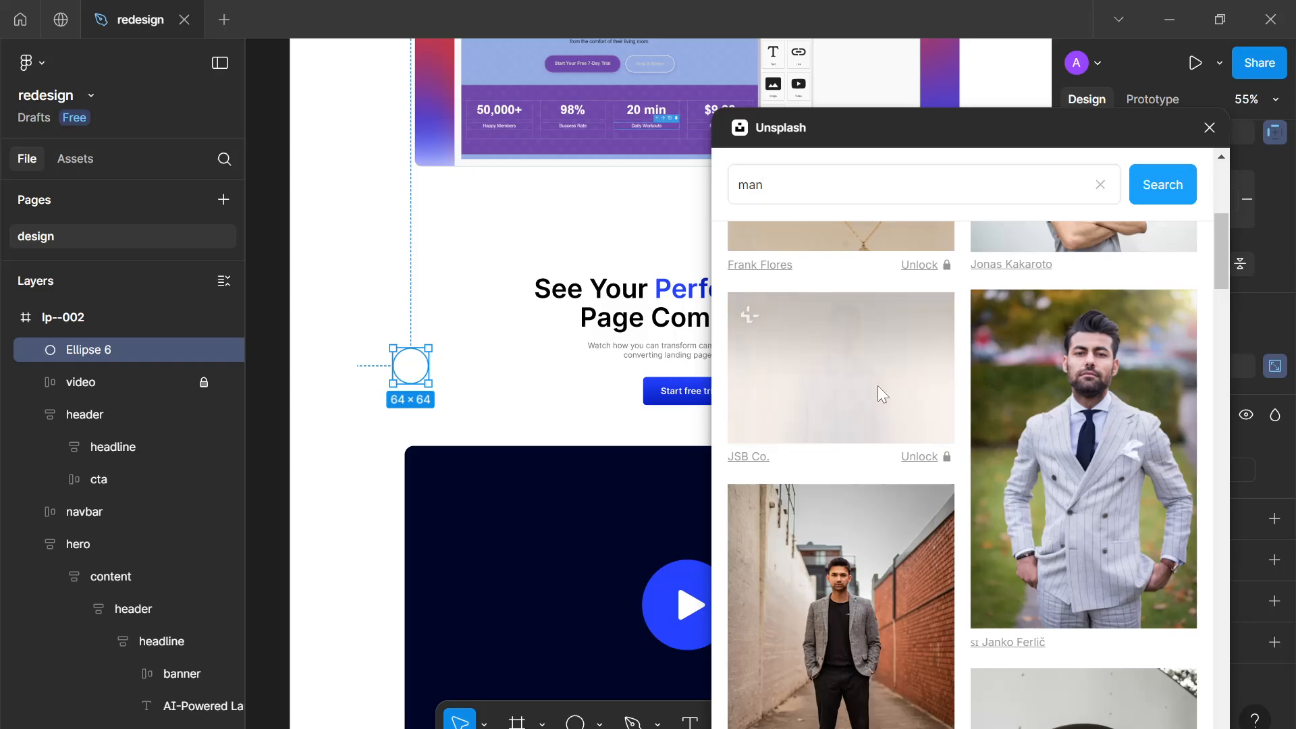
pyautogui.click(1207, 128)
# Wrap the photo circle in an auto layout frame and rename the circle layer img
pyautogui.keyDown('ctrl'); pyautogui.scroll(5, 452, 422); pyautogui.keyUp('ctrl')
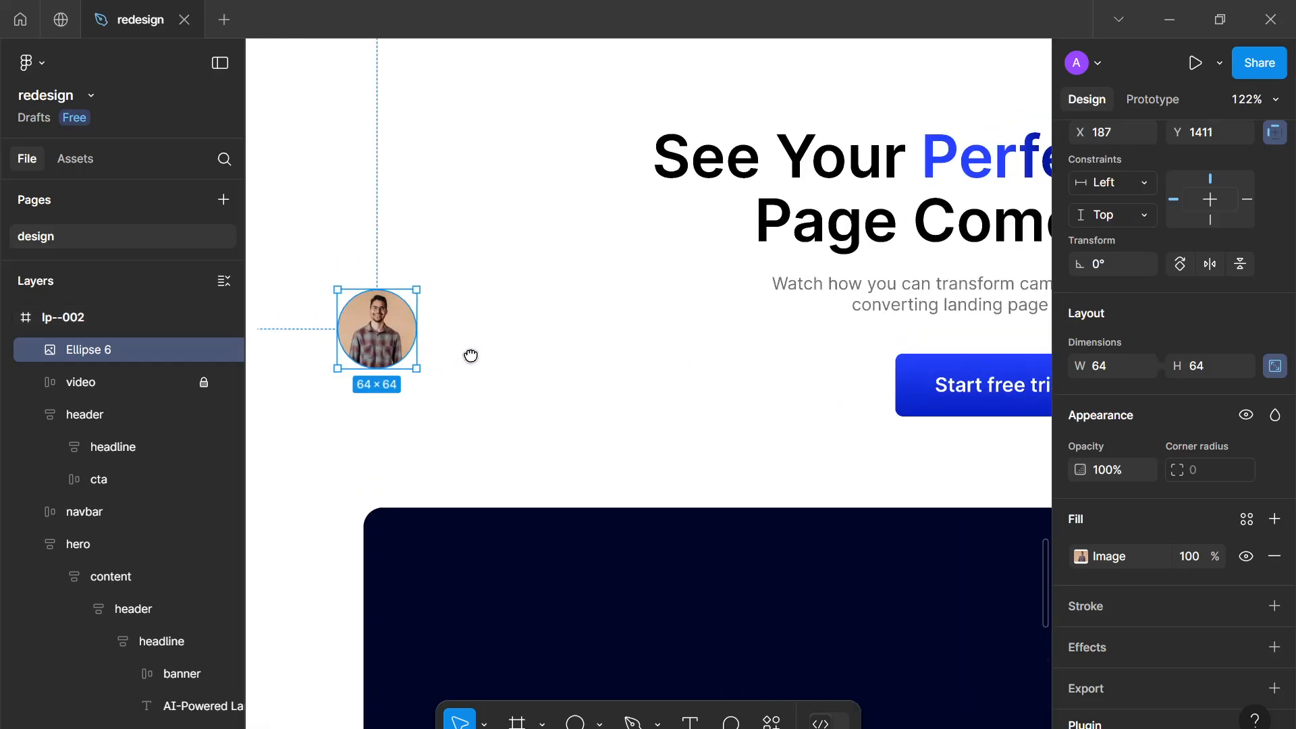
pyautogui.hscroll(-2, 468, 356)
pyautogui.hotkey('shift', 'a')
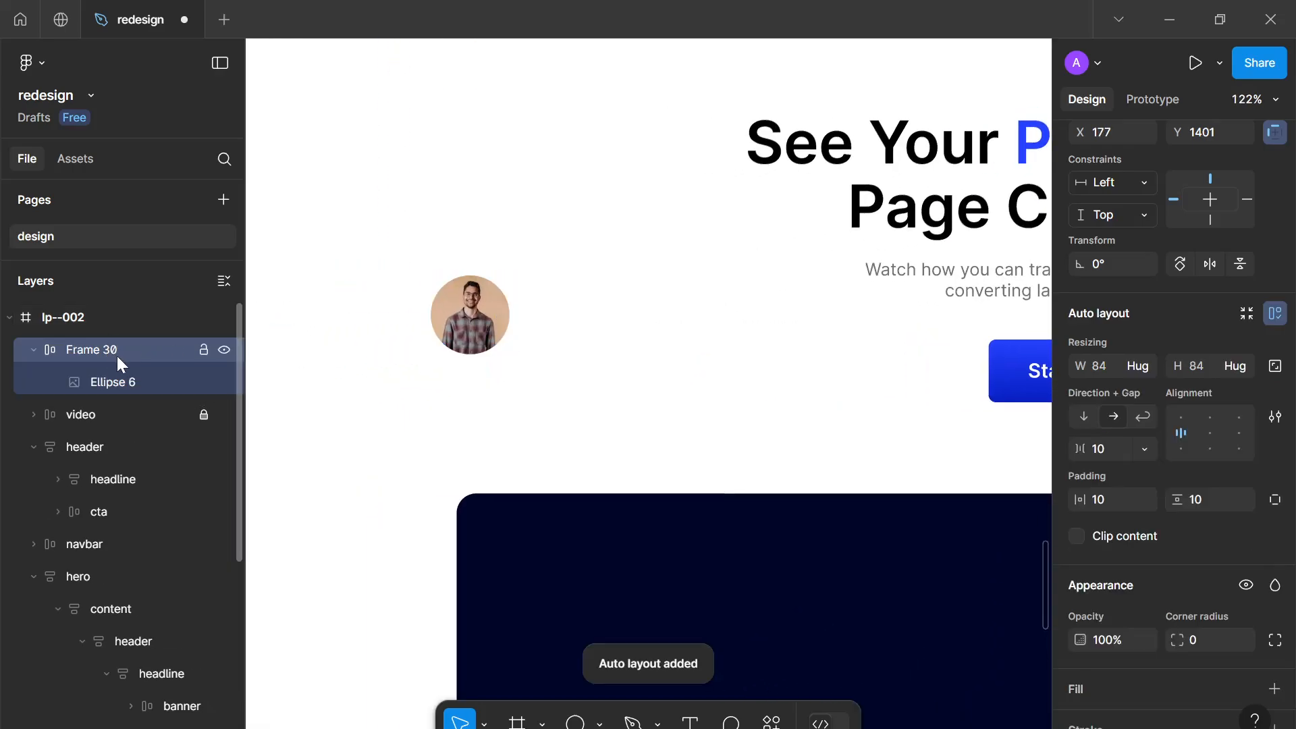
pyautogui.doubleClick(112, 382)
pyautogui.write('img')
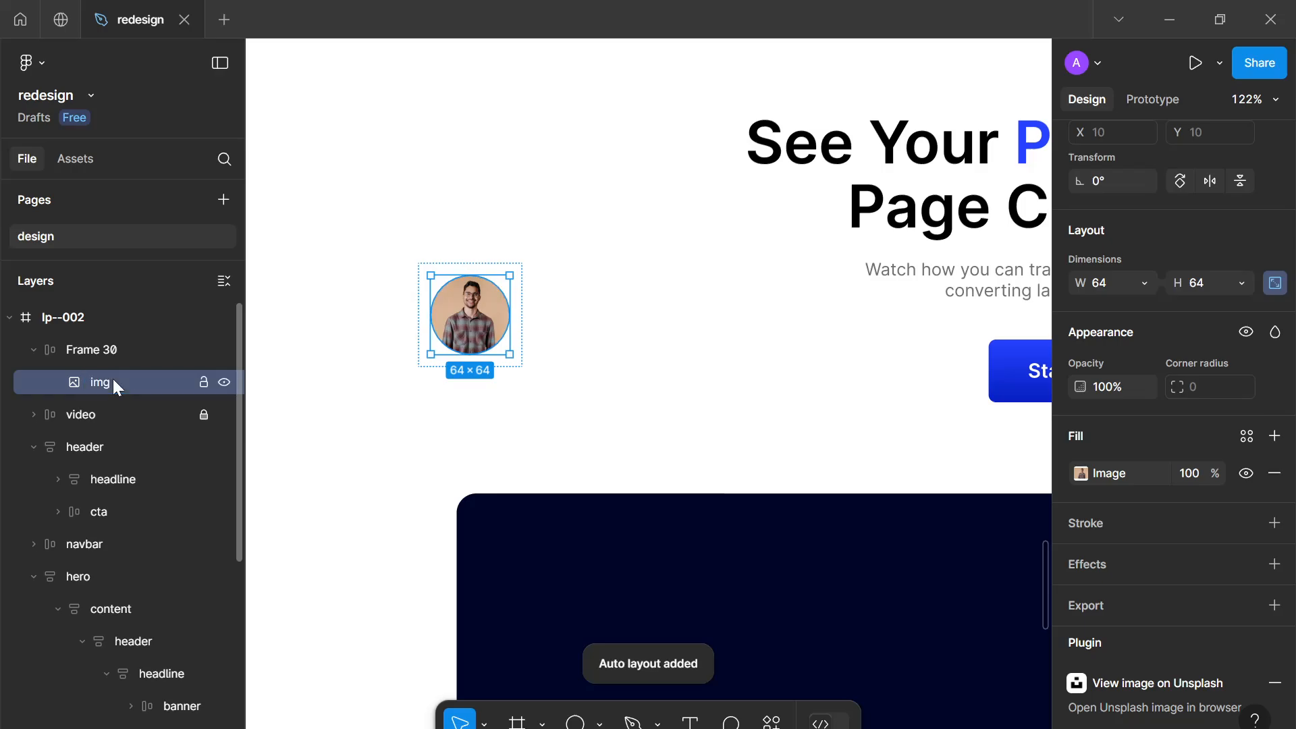
pyautogui.press('Return')
# Rename the new auto layout frame accent
pyautogui.doubleClick(91, 349)
pyautogui.write('img-a')
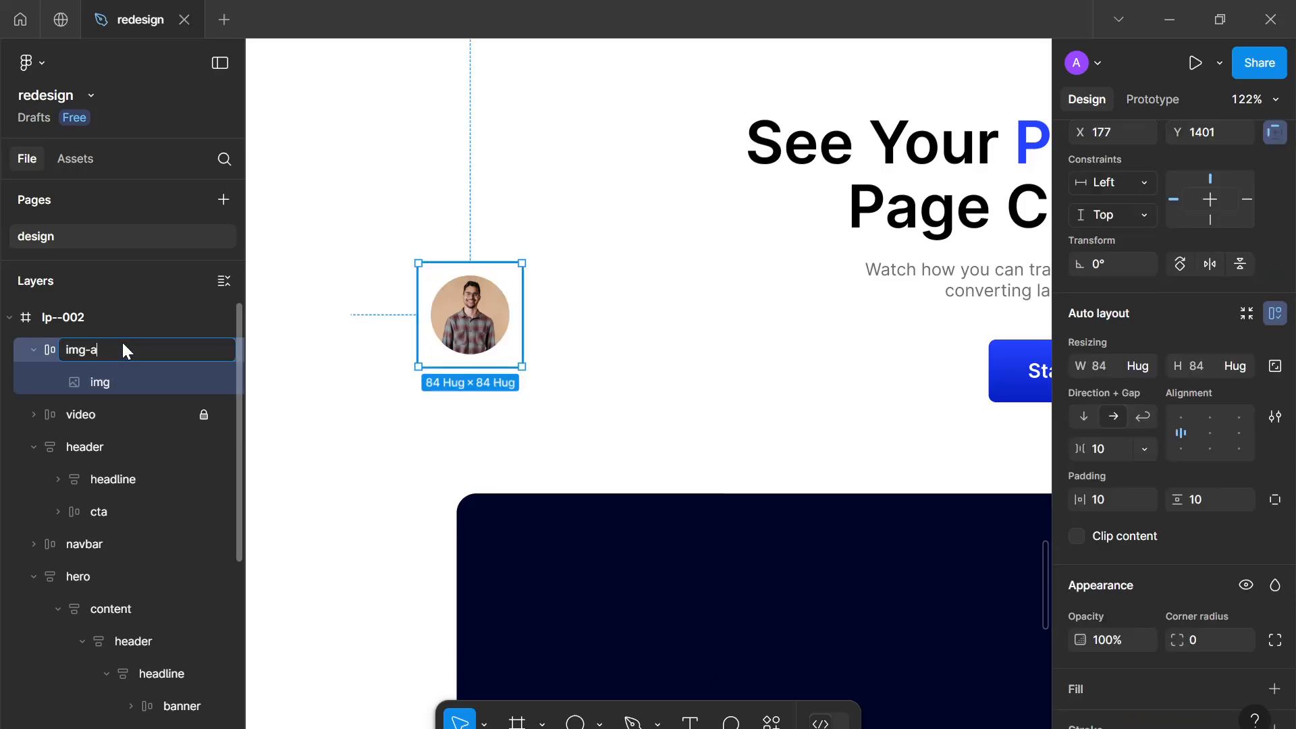
pyautogui.write('-')
pyautogui.press('BackSpace')
pyautogui.press('BackSpace')
pyautogui.press('BackSpace')
pyautogui.press('BackSpace')
pyautogui.write('accent')
pyautogui.press('Return')
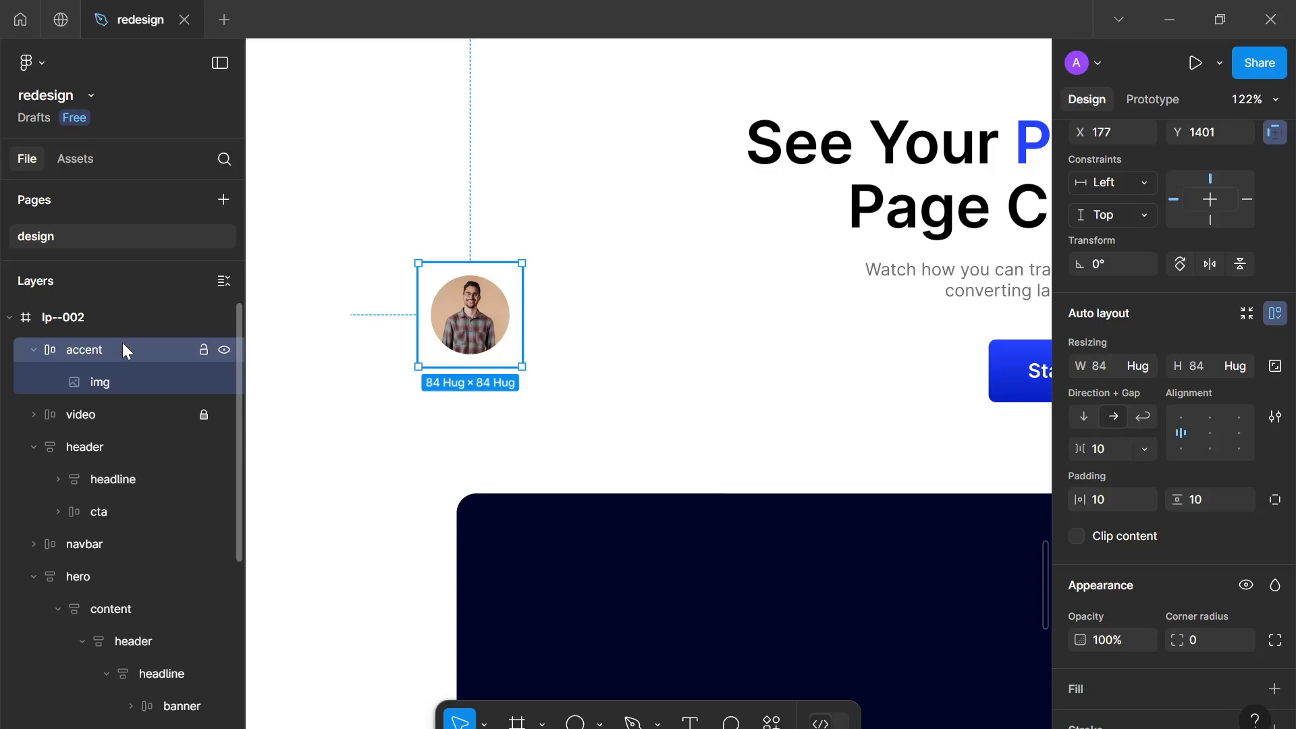
# Set the accent frame's vertical and horizontal padding to 16, gap to 0, and corner radius to 999
pyautogui.click(1204, 499)
pyautogui.write('16')
pyautogui.click(1114, 500)
pyautogui.write('16')
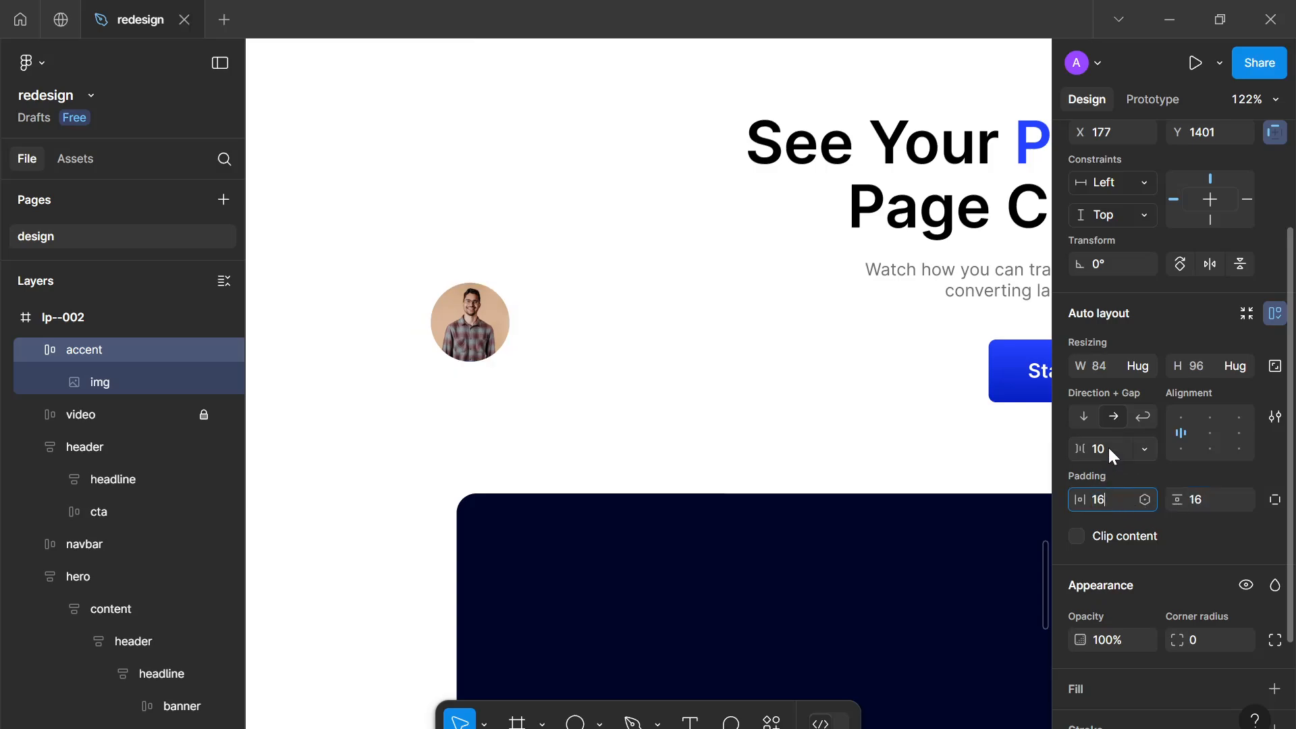
pyautogui.click(1108, 445)
pyautogui.write('0')
pyautogui.click(1220, 629)
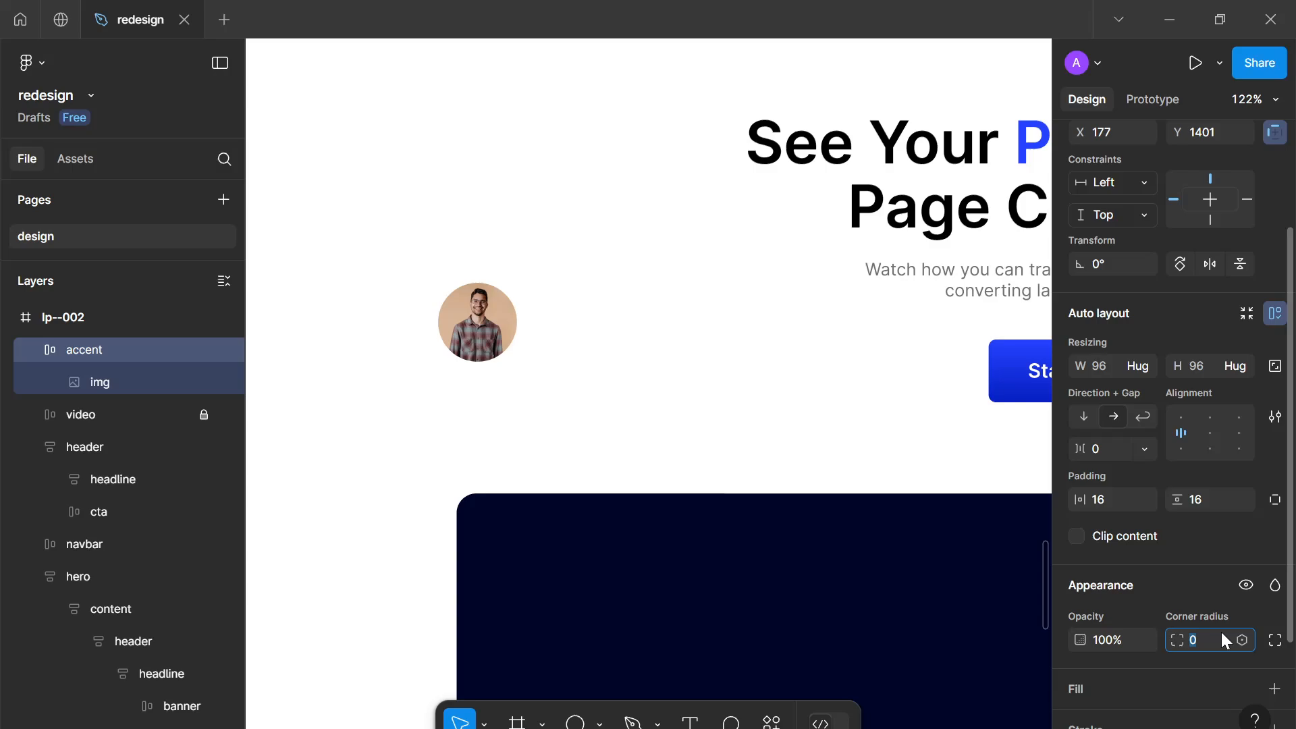
pyautogui.write('999')
pyautogui.press('Return')
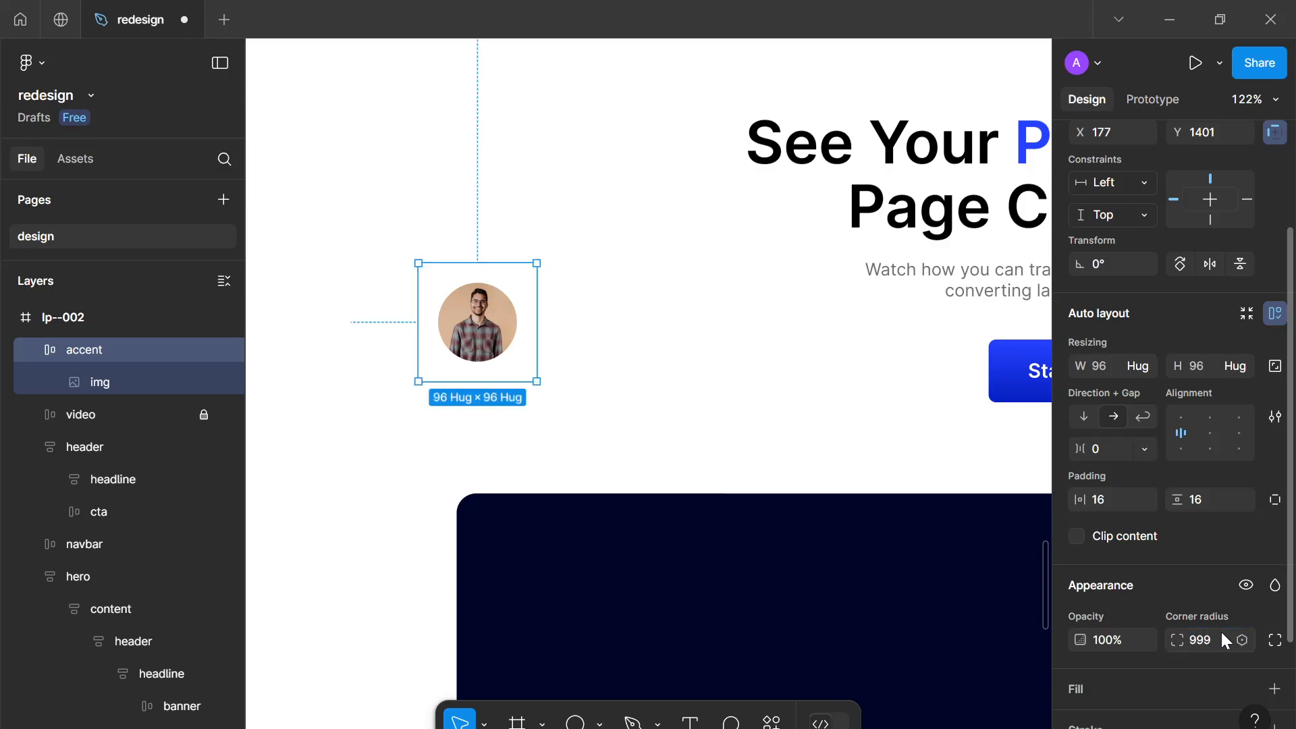
# Add a stroke to the accent frame using the D4D4D4 colour copied from the hero image group's stroke
pyautogui.scroll(-3, 1261, 669)
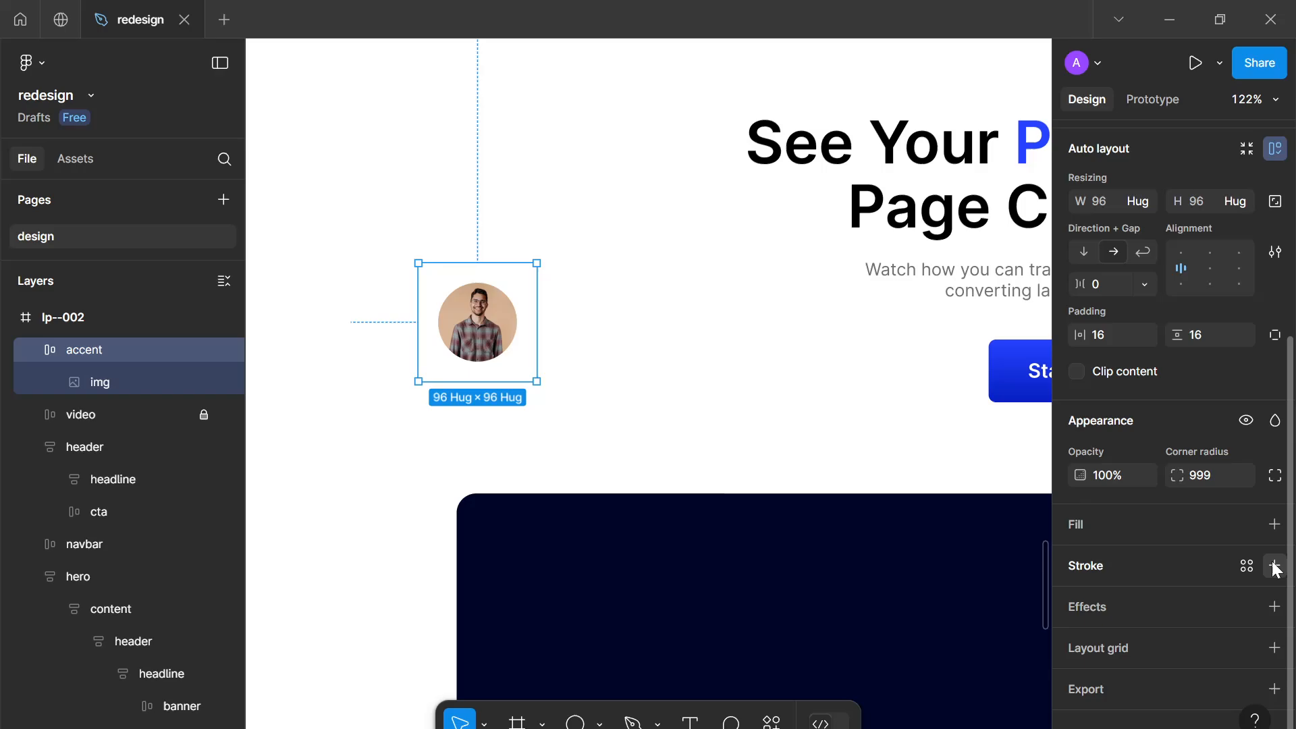
pyautogui.click(1274, 567)
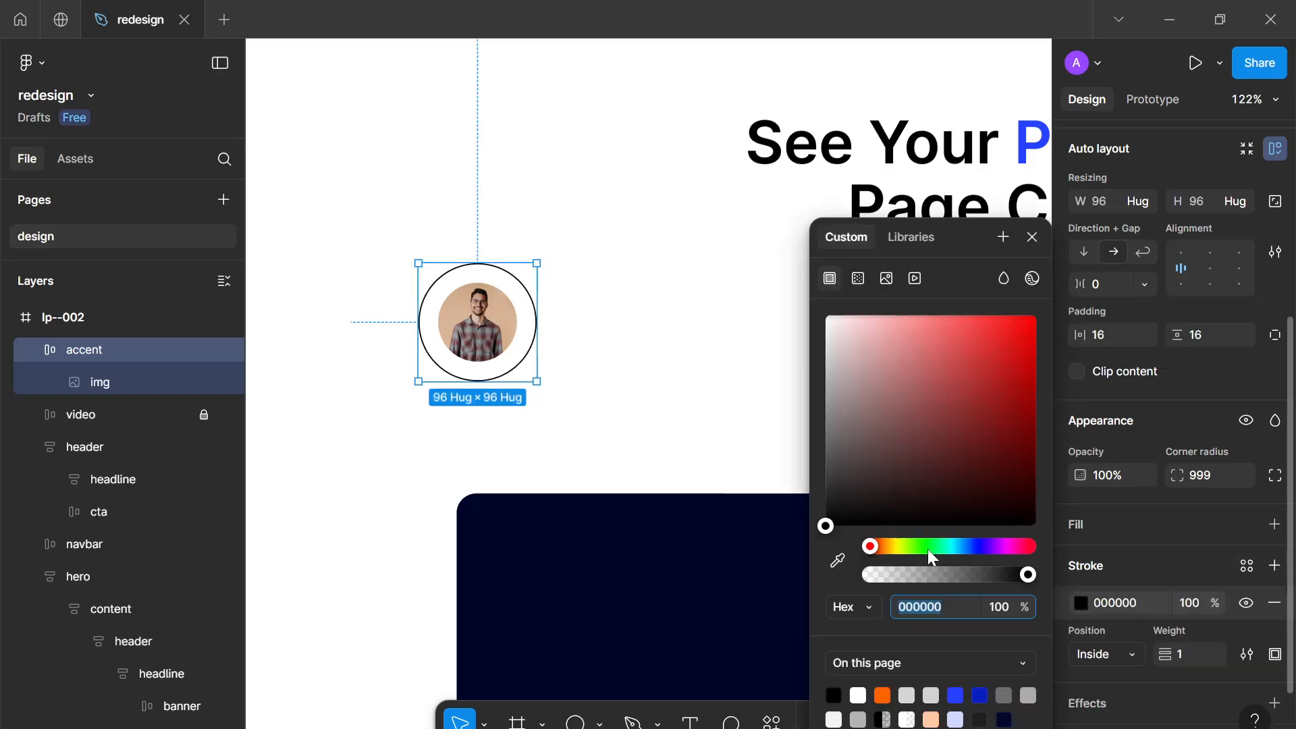
pyautogui.scroll(10, 607, 270)
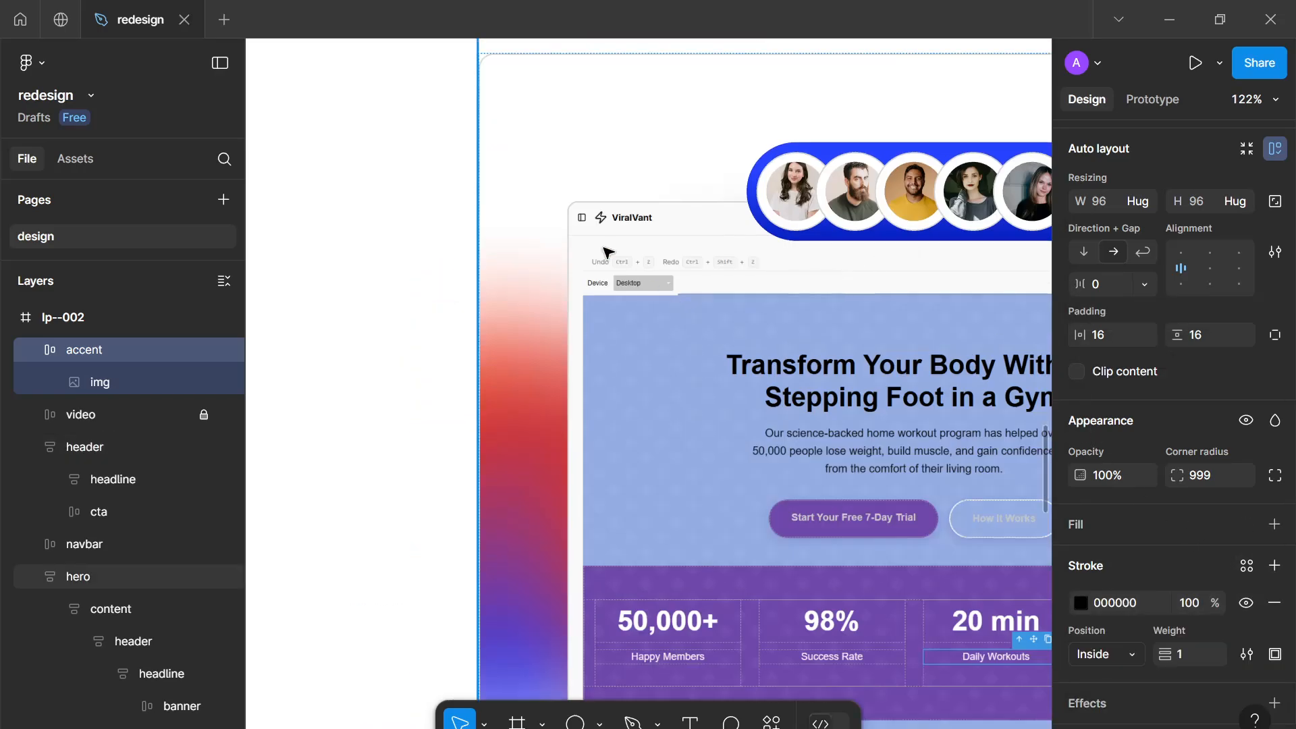
pyautogui.click(530, 160)
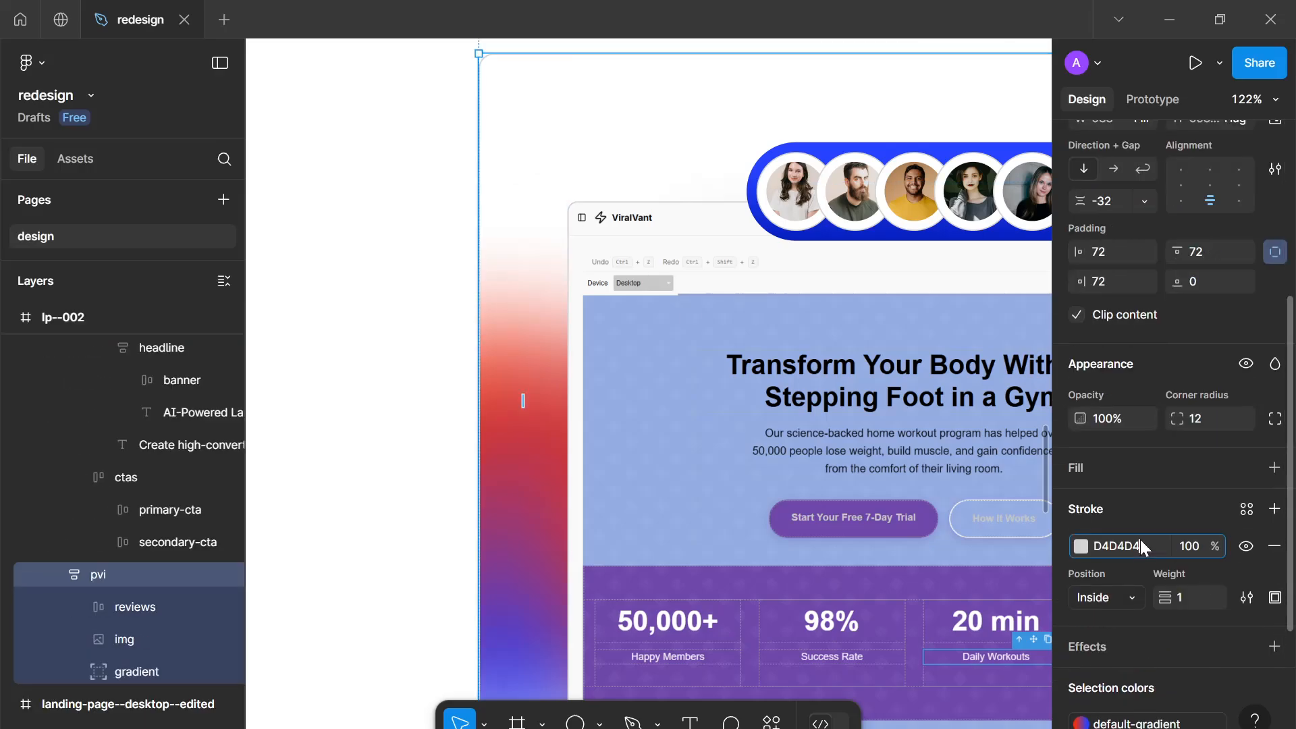
pyautogui.click(1140, 546)
pyautogui.hotkey('ctrl', 'c')
pyautogui.scroll(-10, 922, 629)
pyautogui.click(530, 475)
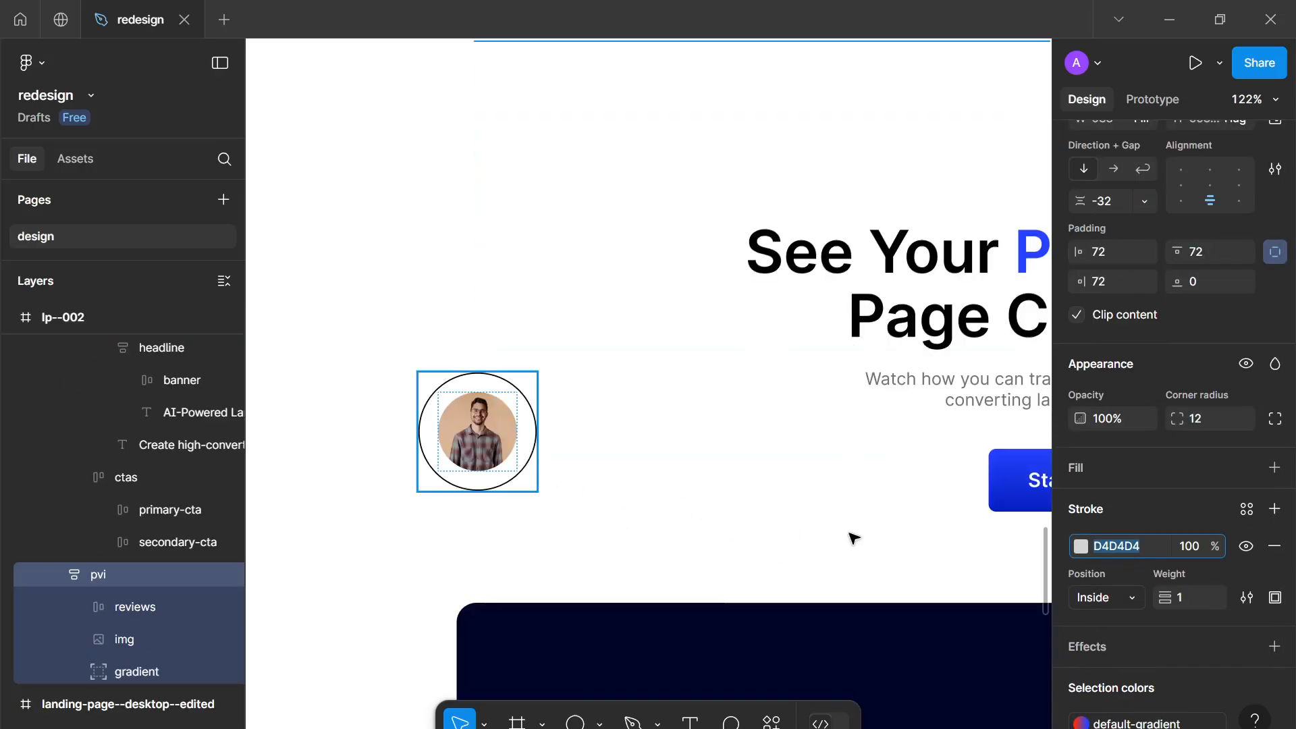
pyautogui.click(1114, 521)
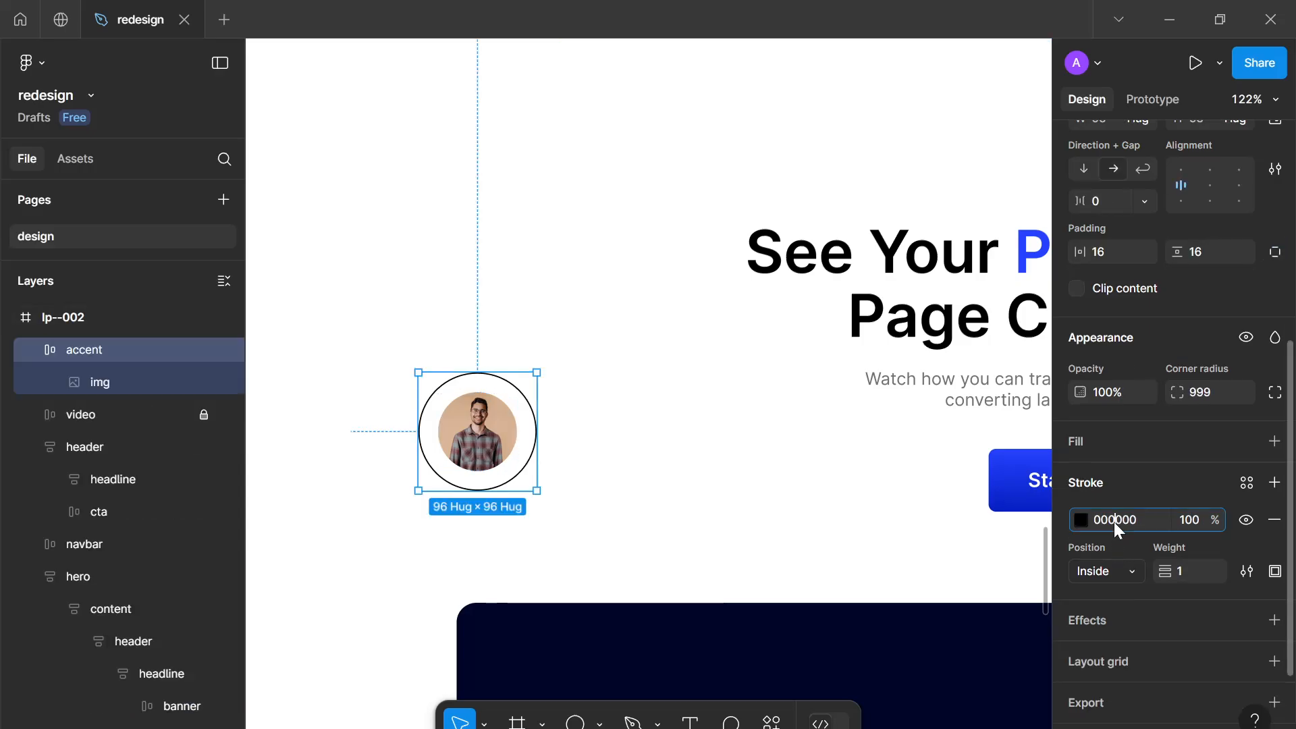
pyautogui.hotkey('ctrl', 'v')
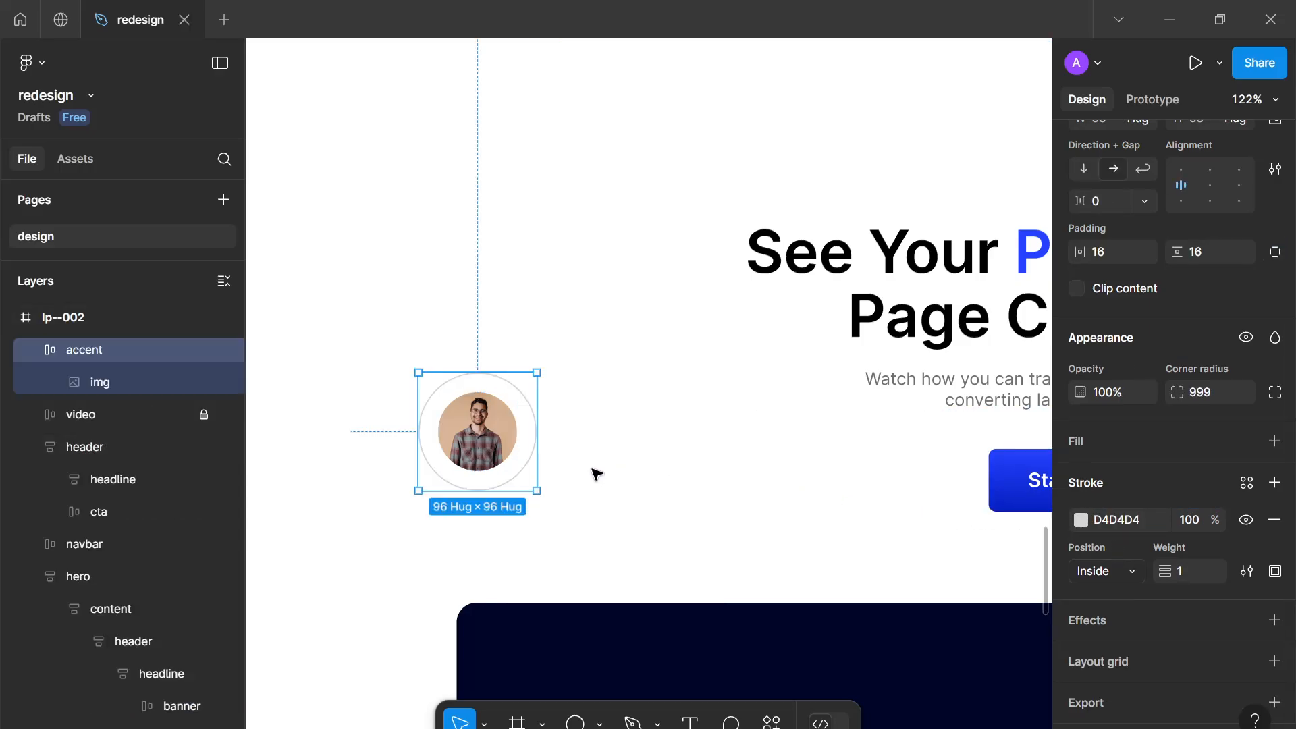
pyautogui.click(603, 478)
# Change the accent frame's stroke style to Dash with dash and gap both set to 12
pyautogui.scroll(-10, 602, 479)
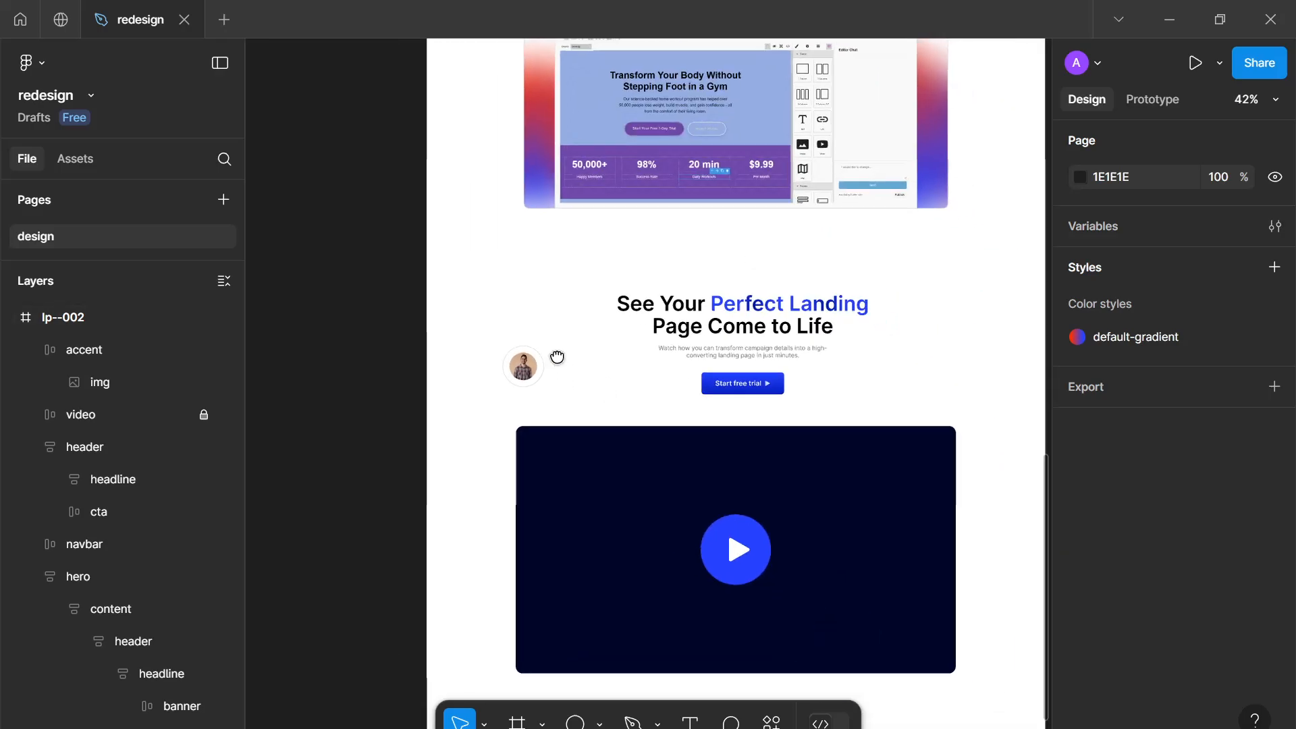
pyautogui.scroll(3, 538, 355)
pyautogui.click(523, 361)
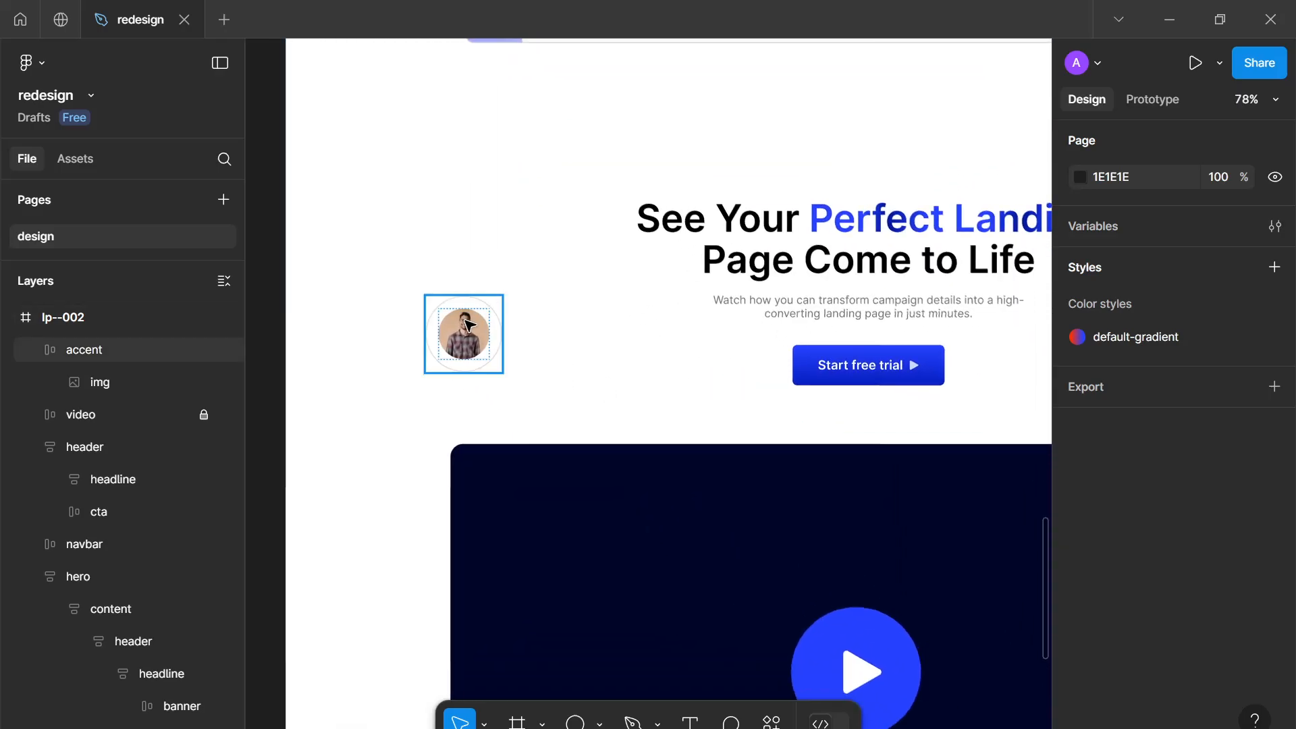
pyautogui.scroll(2, 523, 361)
pyautogui.scroll(3, 459, 324)
pyautogui.scroll(-6, 1259, 482)
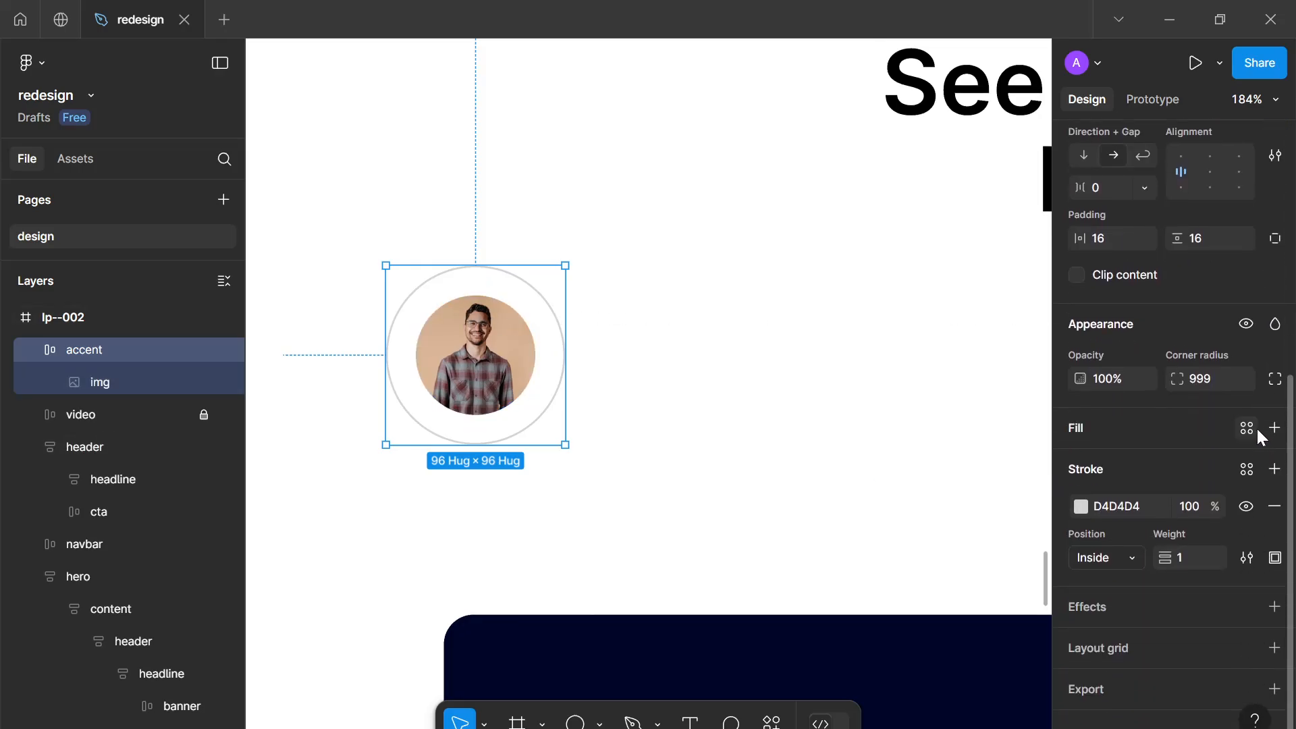
pyautogui.click(1247, 558)
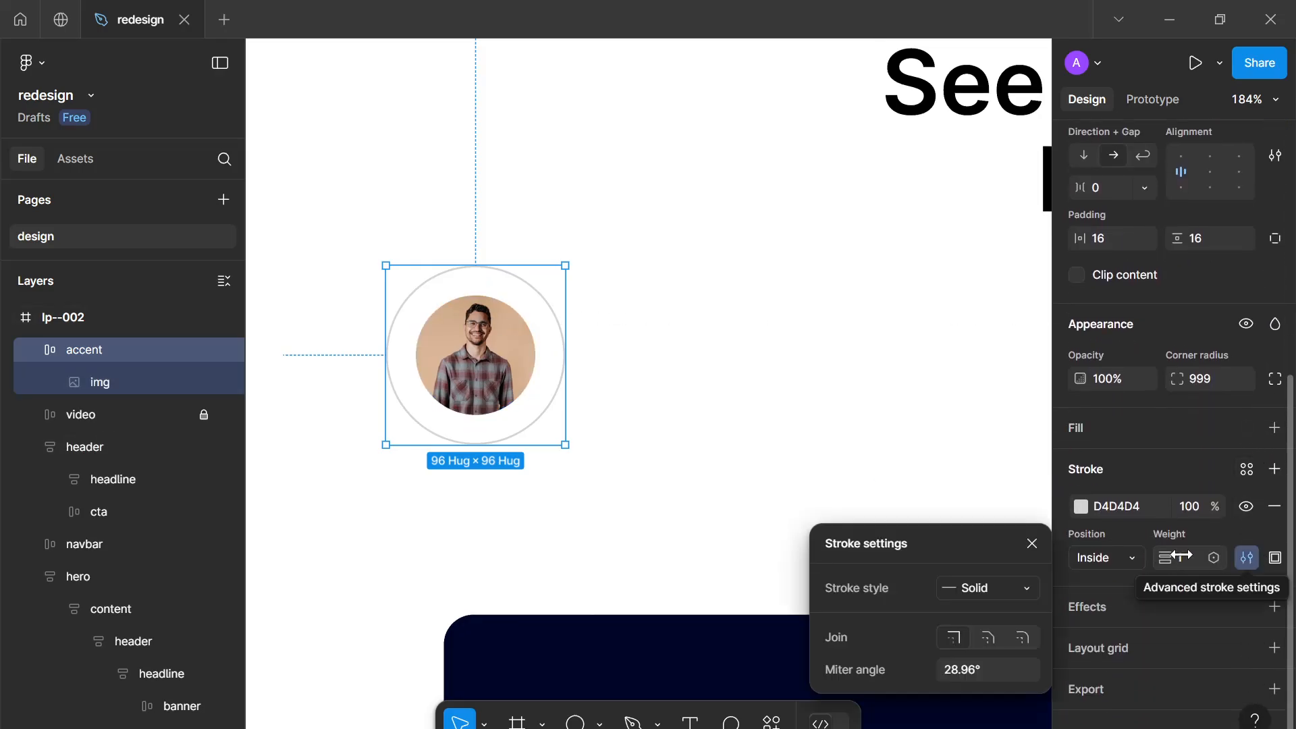
pyautogui.click(989, 592)
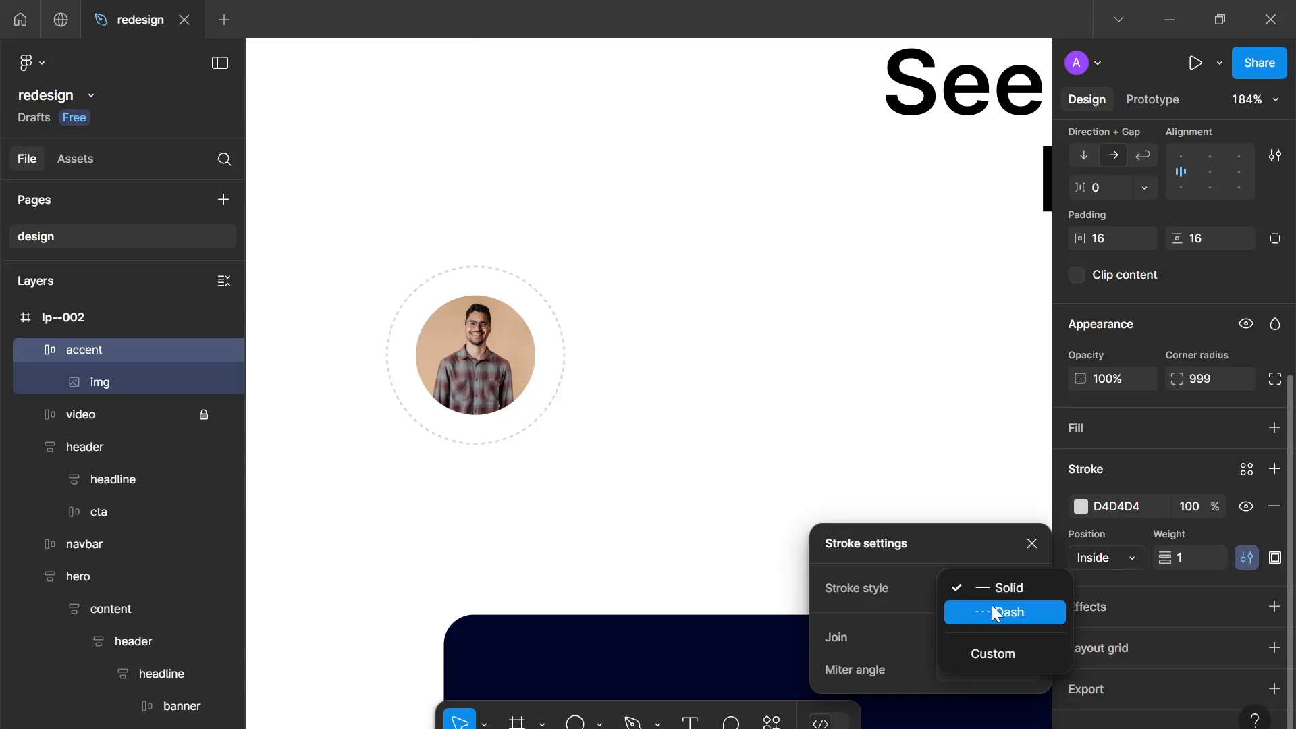
pyautogui.click(991, 608)
pyautogui.press('Up')
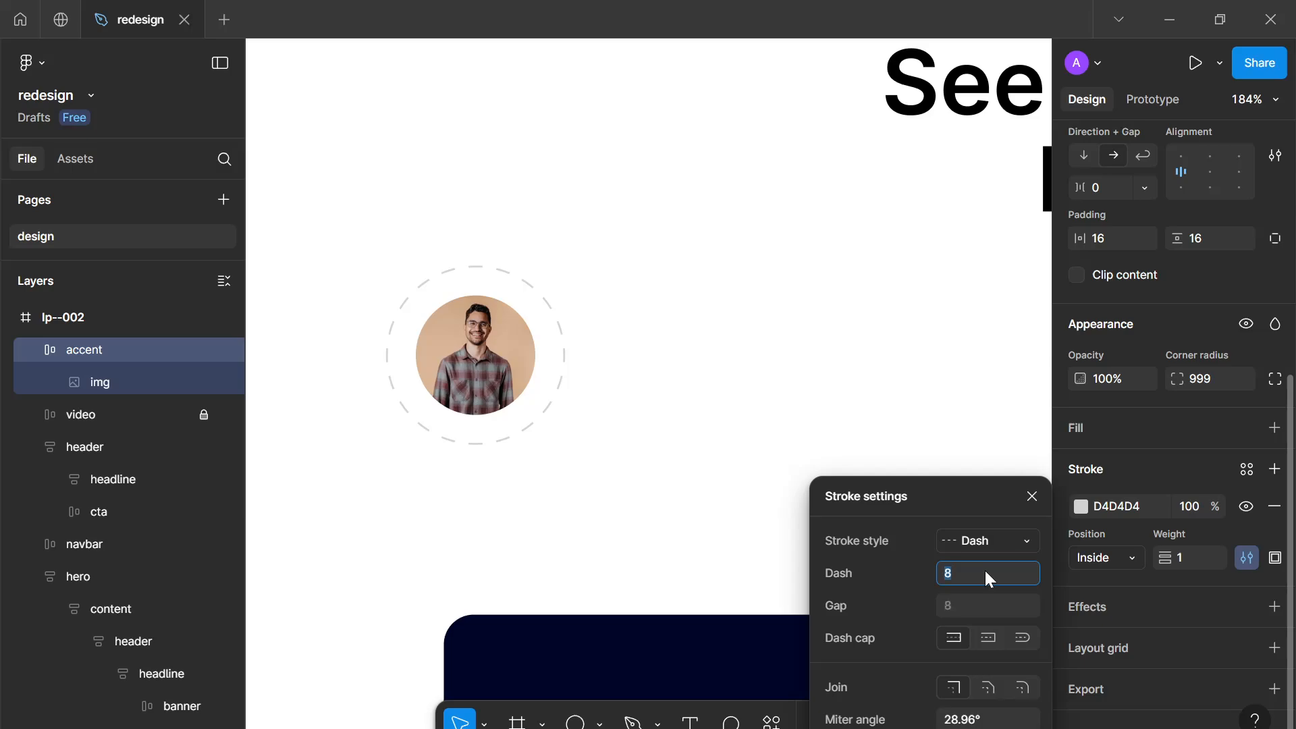
pyautogui.click(974, 606)
pyautogui.press('Up')
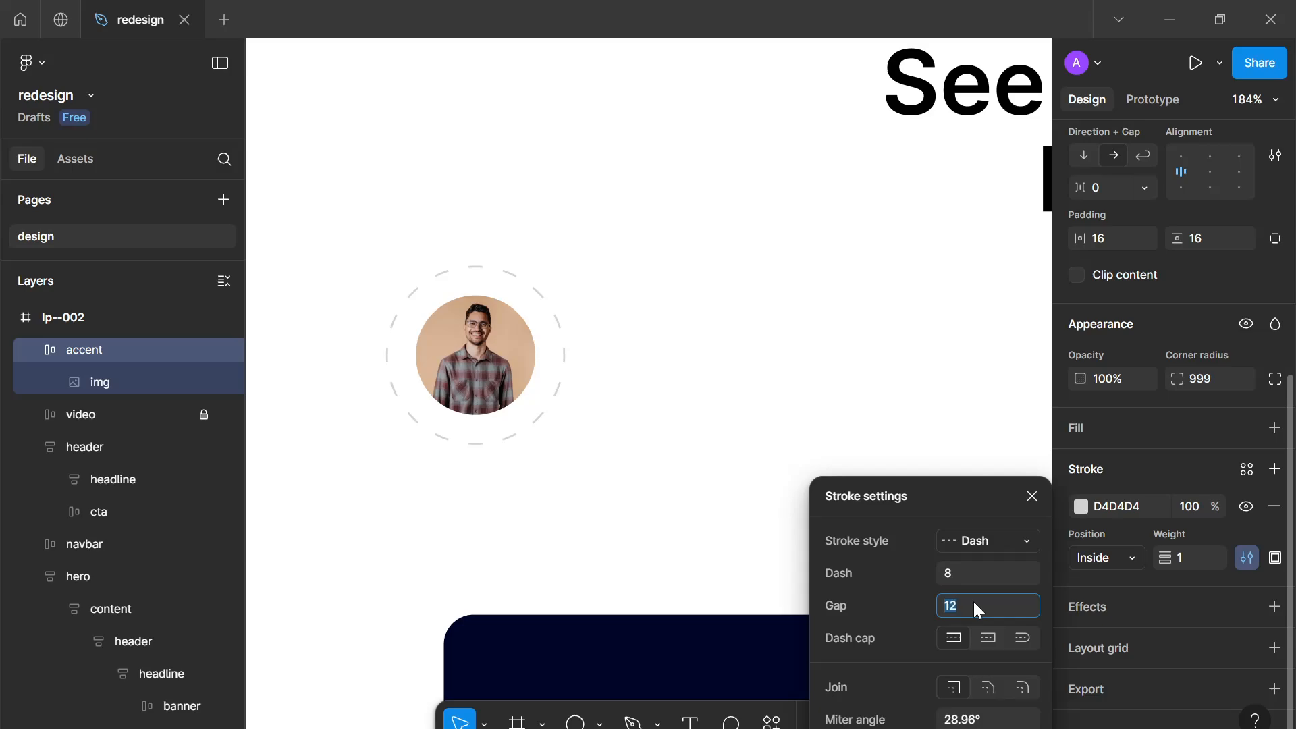
pyautogui.click(961, 573)
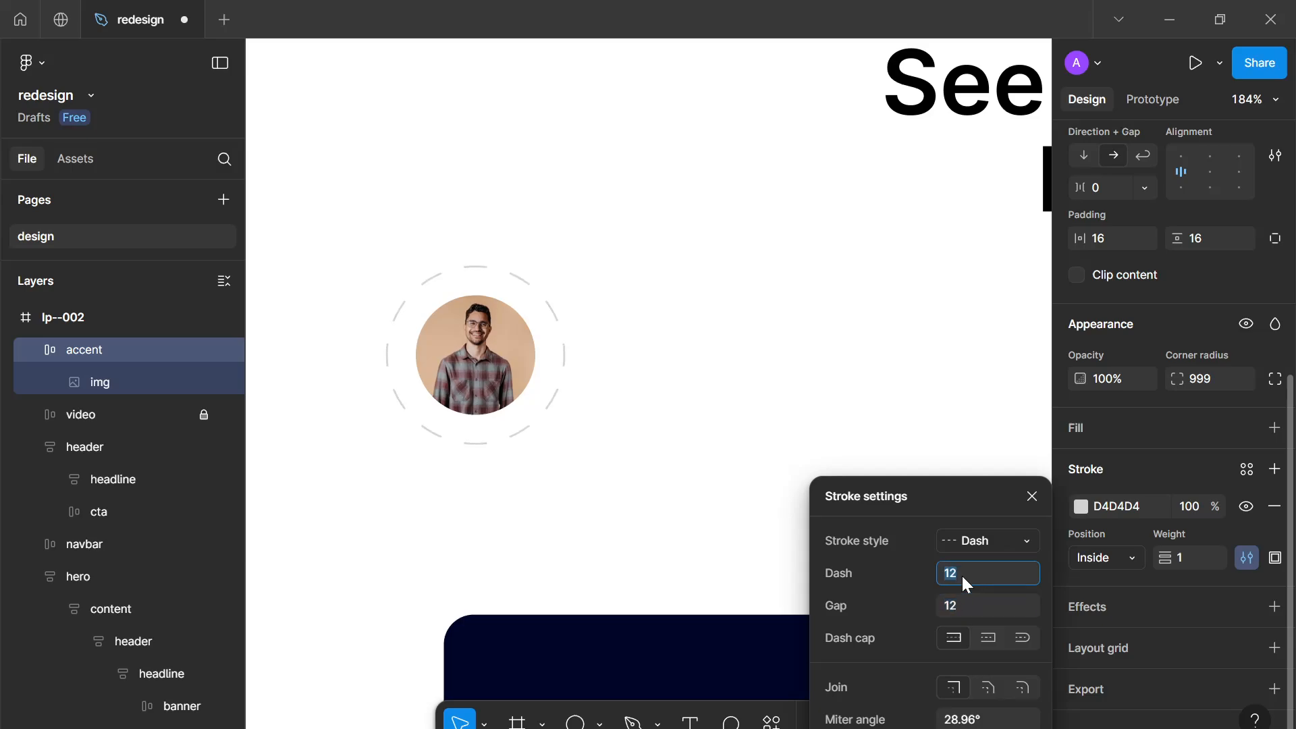
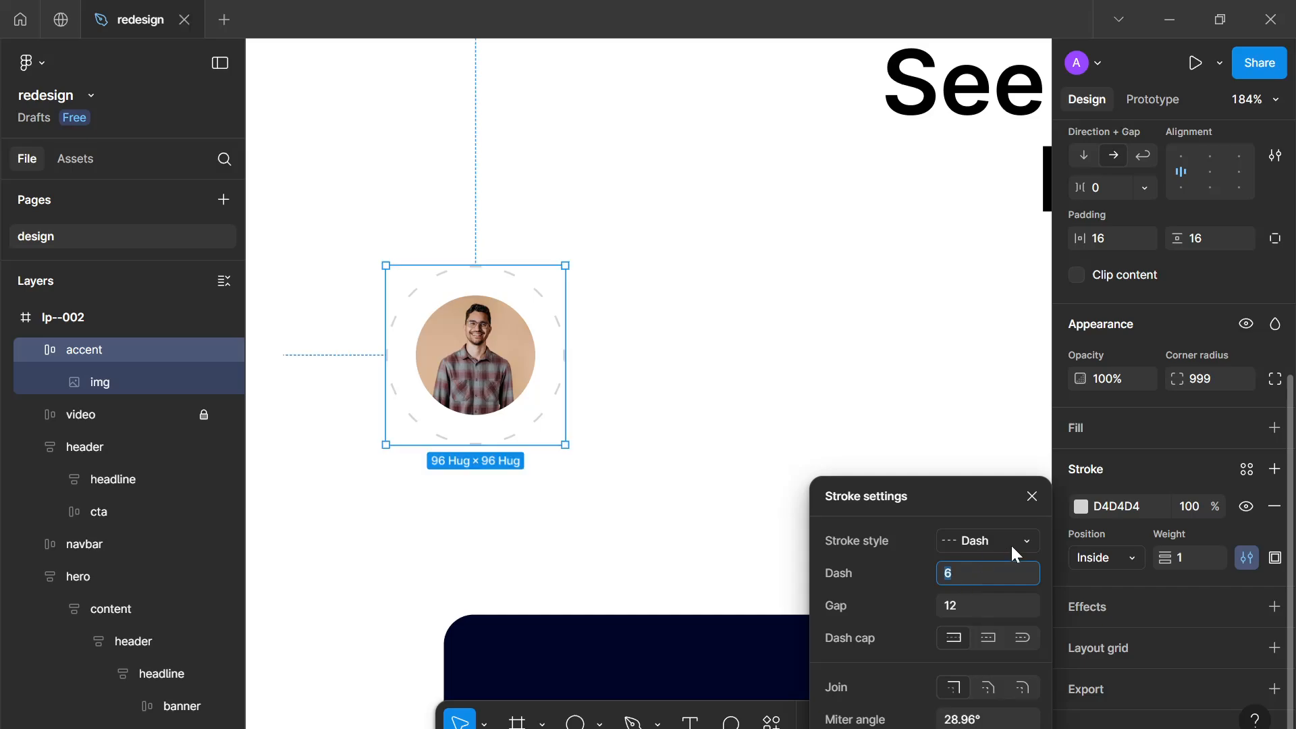
# Set the accent's dashed stroke cap and join to Round and close the stroke settings
pyautogui.click(1016, 636)
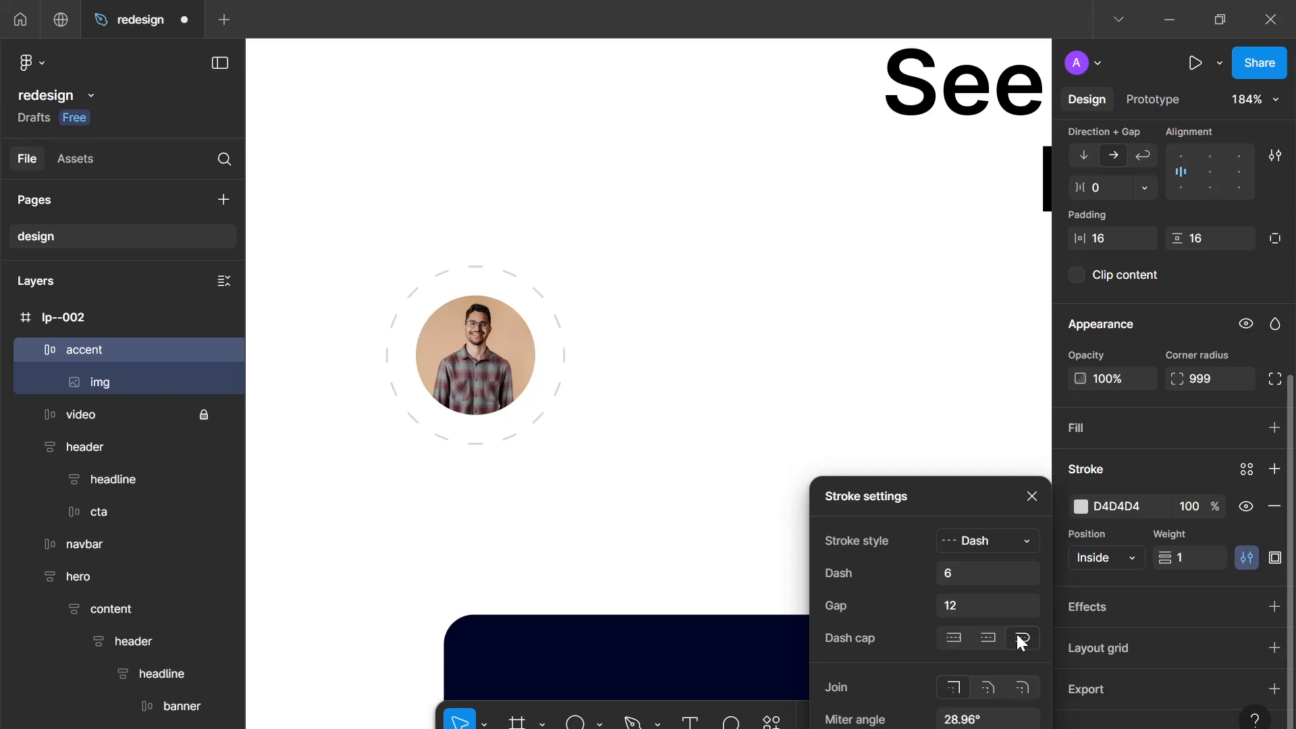
pyautogui.click(1021, 683)
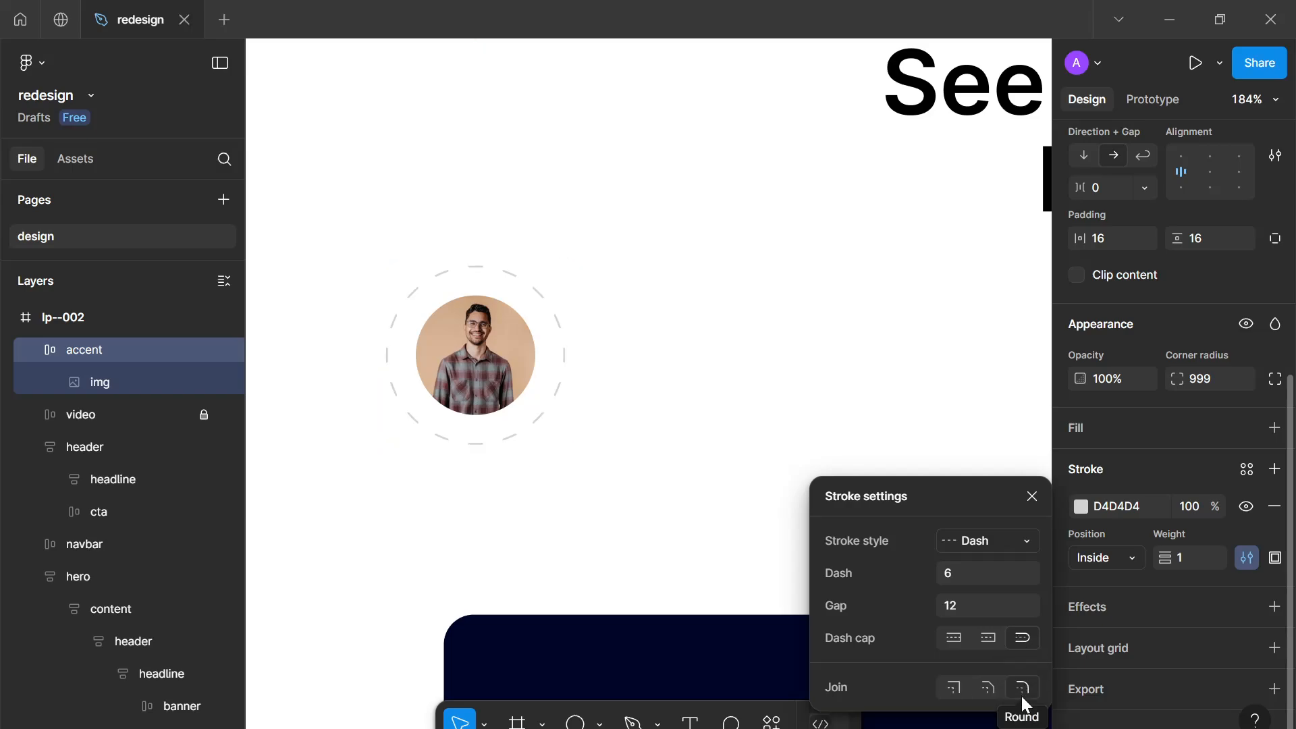
pyautogui.click(1032, 496)
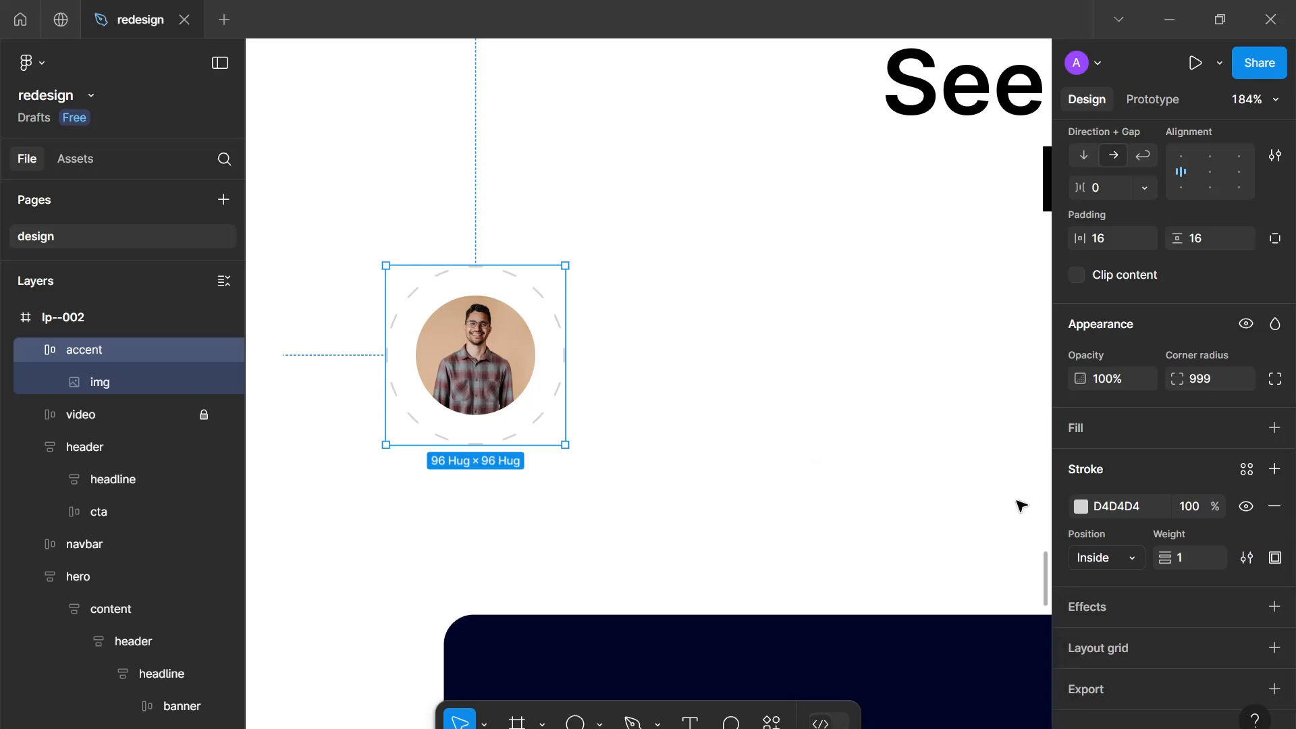
# Move the accent avatar up to sit beside the section's headline
pyautogui.click(601, 407)
pyautogui.scroll(-10, 549, 419)
pyautogui.scroll(5, 552, 422)
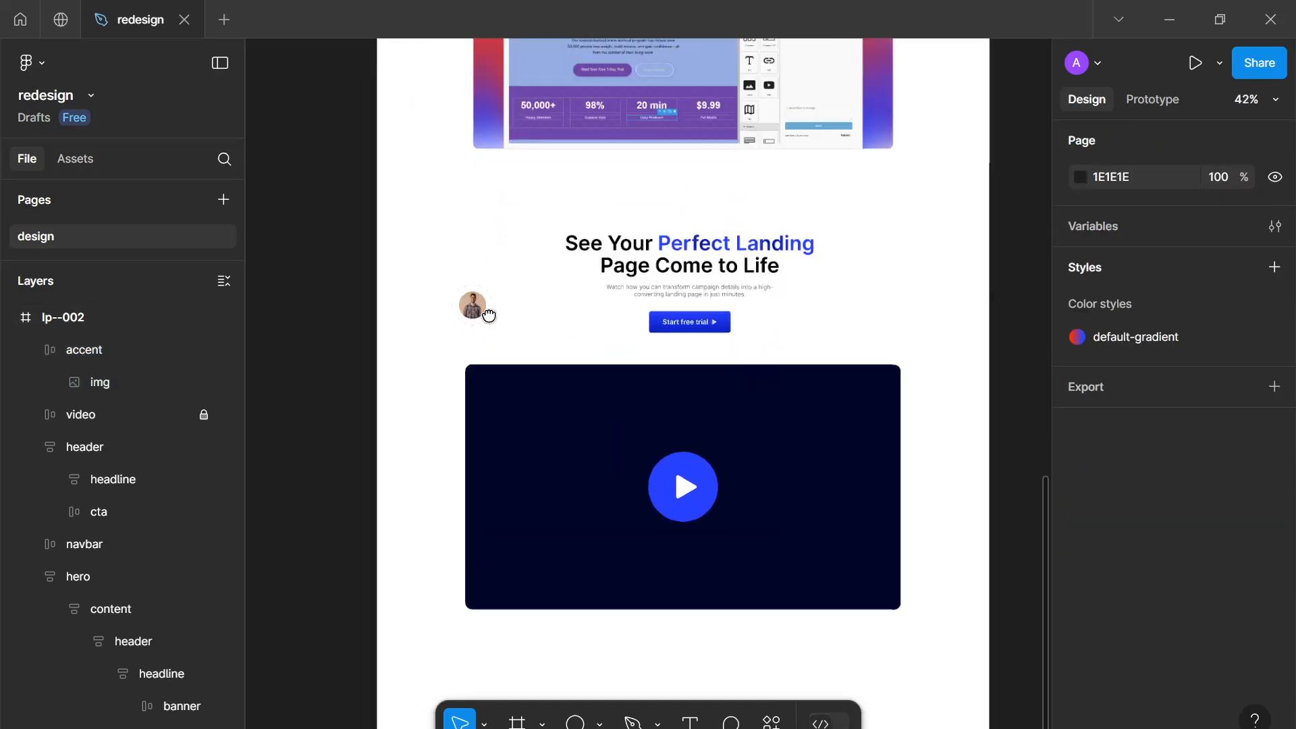
pyautogui.scroll(-1, 538, 295)
pyautogui.click(437, 255)
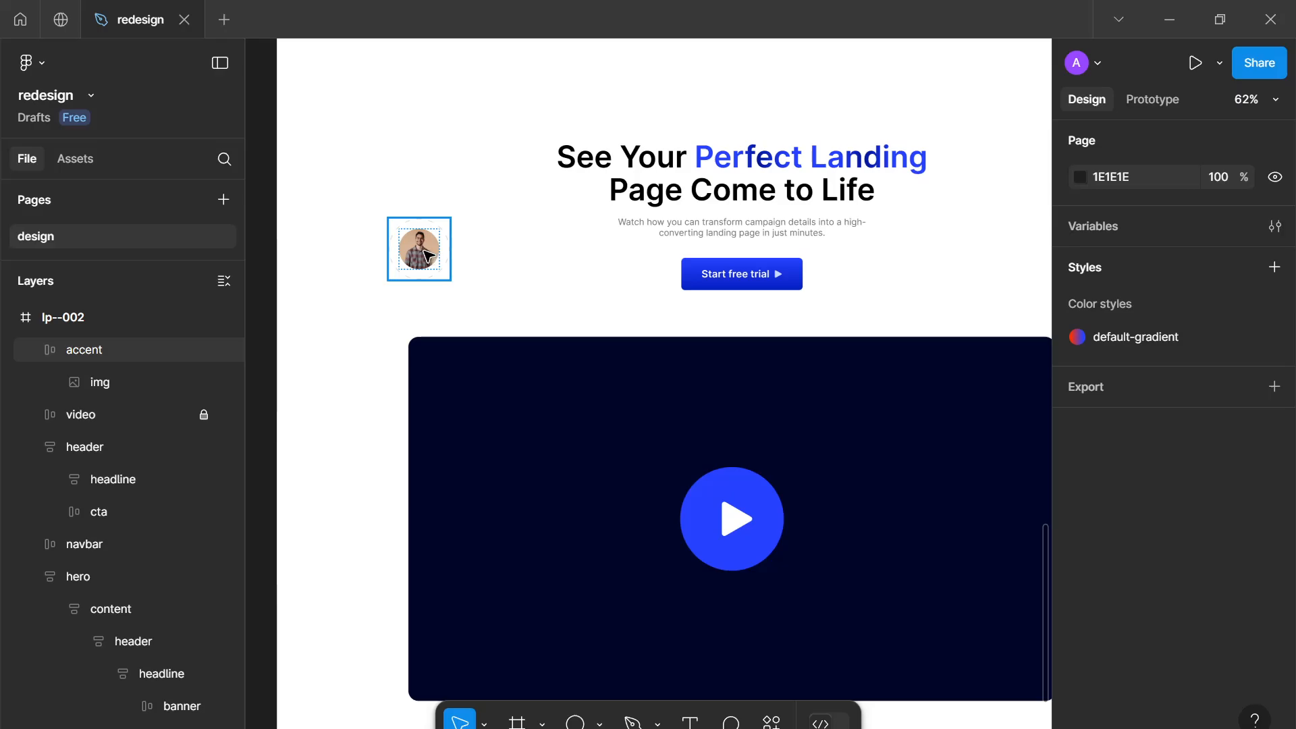
pyautogui.moveTo(427, 255); pyautogui.dragTo(471, 209)
# Duplicate the accent several times and place a copy at the video placeholder's upper-right corner
pyautogui.hotkey('ctrl', 'd')
pyautogui.scroll(-4, 528, 118)
pyautogui.scroll(4, 480, 212)
pyautogui.hotkey('ctrl', 'd')
pyautogui.moveTo(533, 87); pyautogui.dragTo(907, 329)
pyautogui.hotkey('ctrl', 'd')
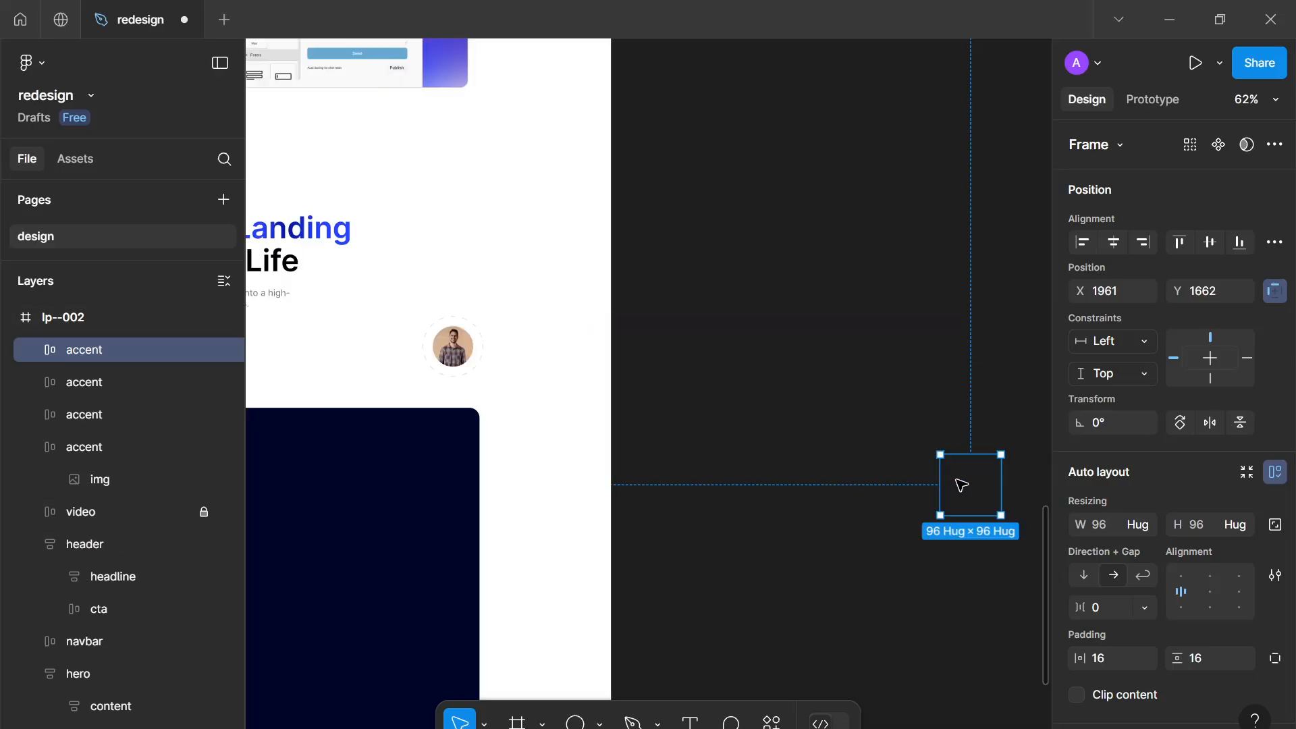
pyautogui.moveTo(531, 479); pyautogui.dragTo(708, 324)
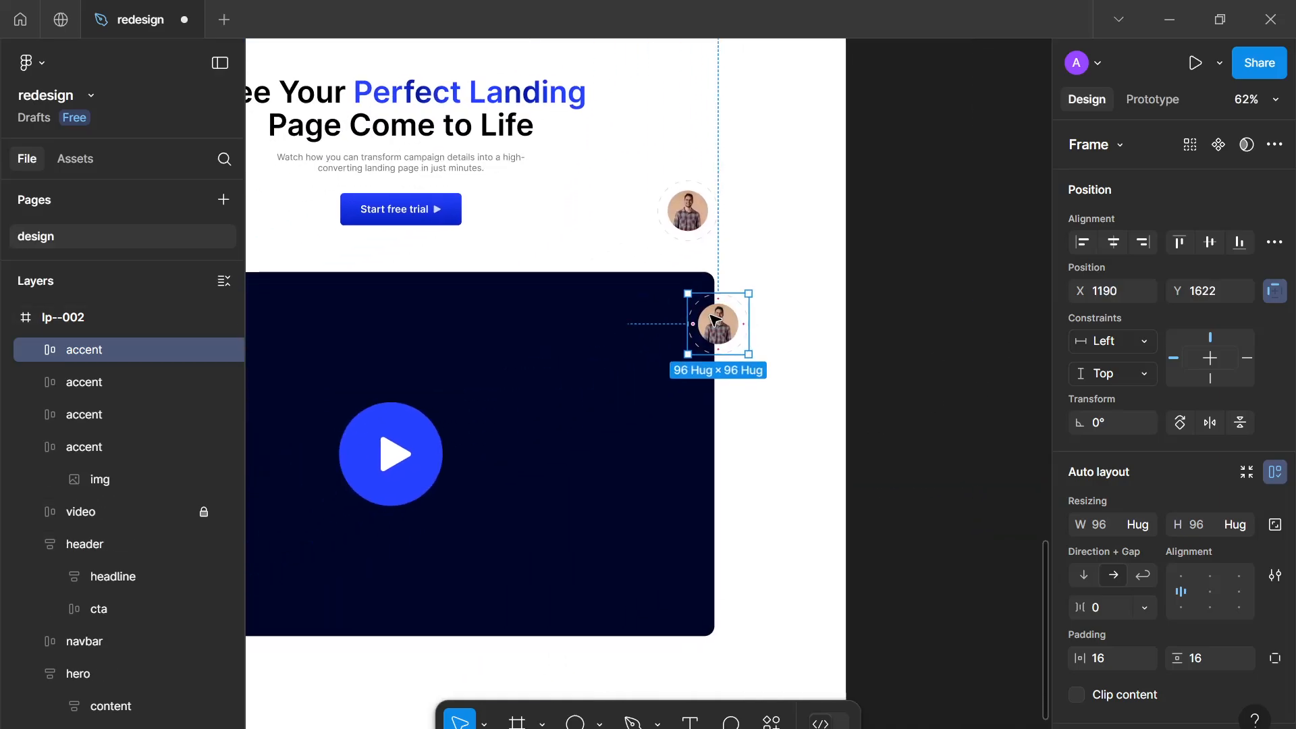
# Duplicate more accents and scatter the copies around the header and the video placeholder
pyautogui.scroll(-3, 684, 332)
pyautogui.click(674, 248)
pyautogui.moveTo(638, 264); pyautogui.dragTo(337, 486)
pyautogui.hotkey('ctrl', 'd')
pyautogui.hotkey('ctrl', 'd')
pyautogui.scroll(-1, 653, 319)
pyautogui.scroll(-3, 653, 319)
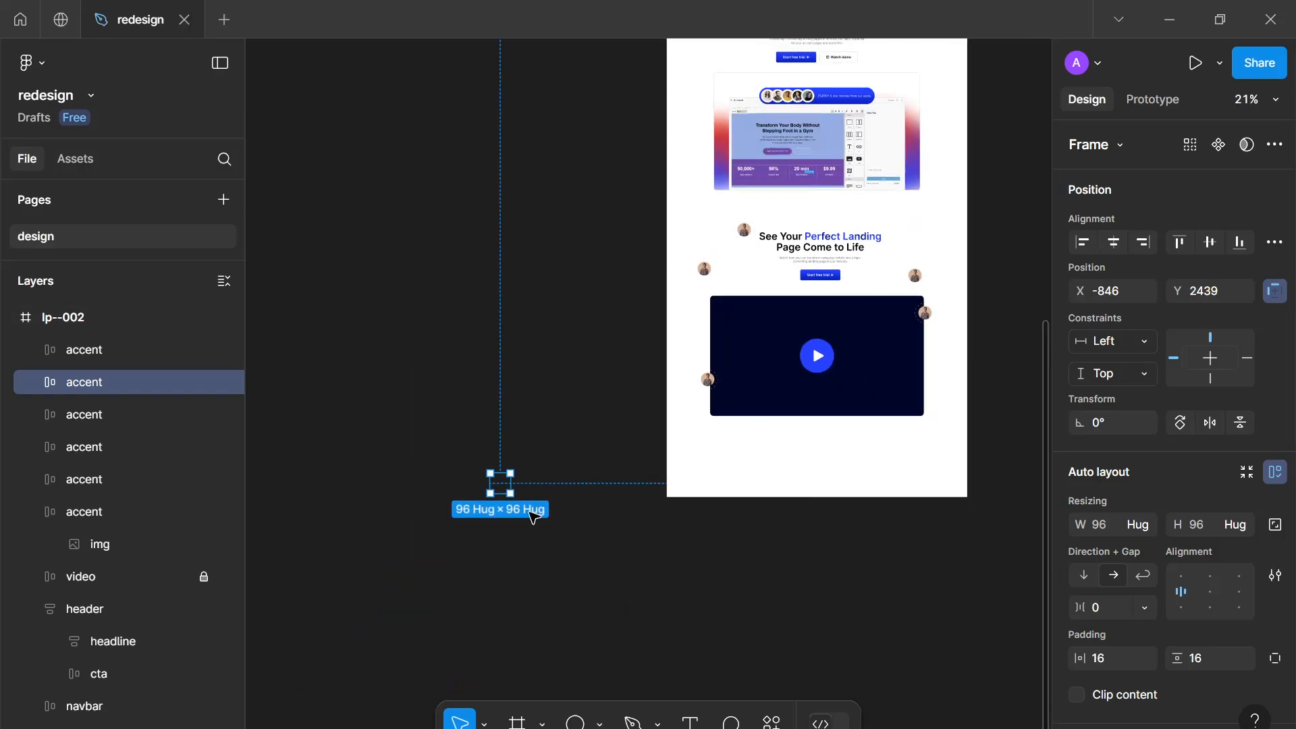
pyautogui.moveTo(507, 484); pyautogui.dragTo(907, 241)
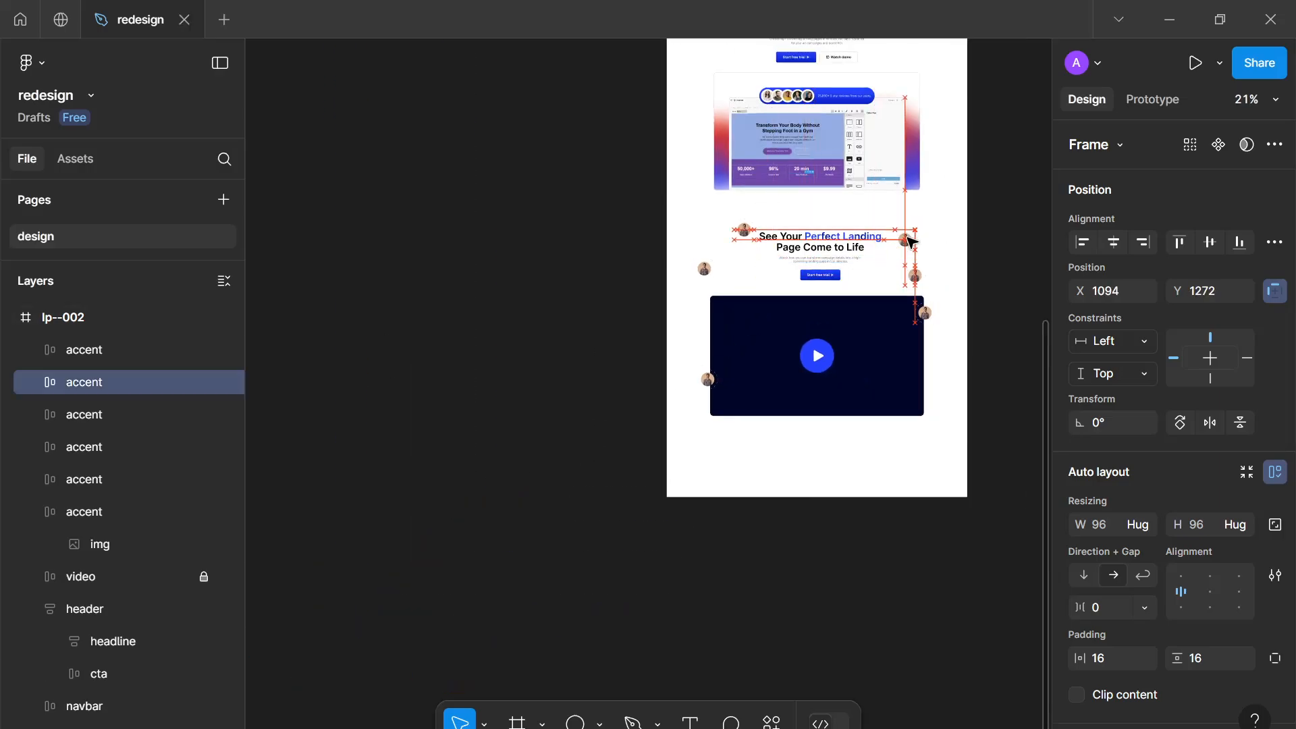
pyautogui.hotkey('ctrl', 'd')
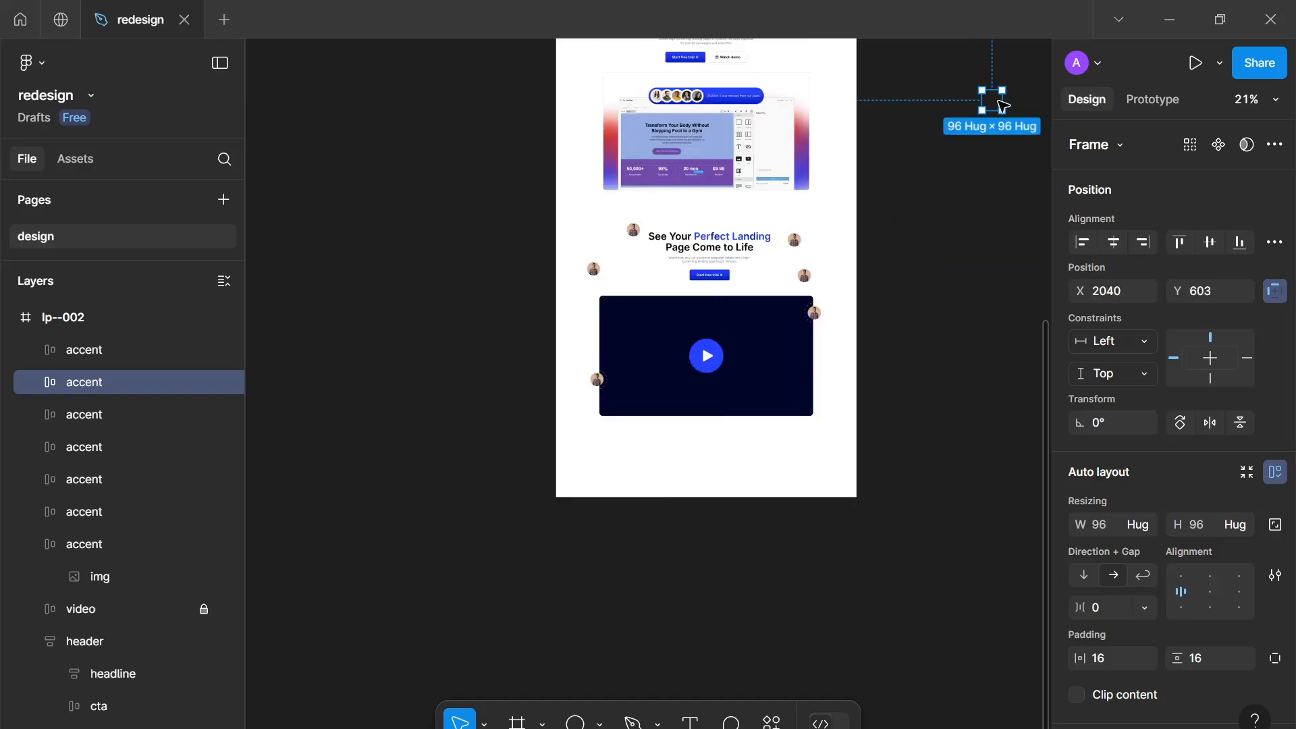
pyautogui.moveTo(991, 100); pyautogui.dragTo(801, 407)
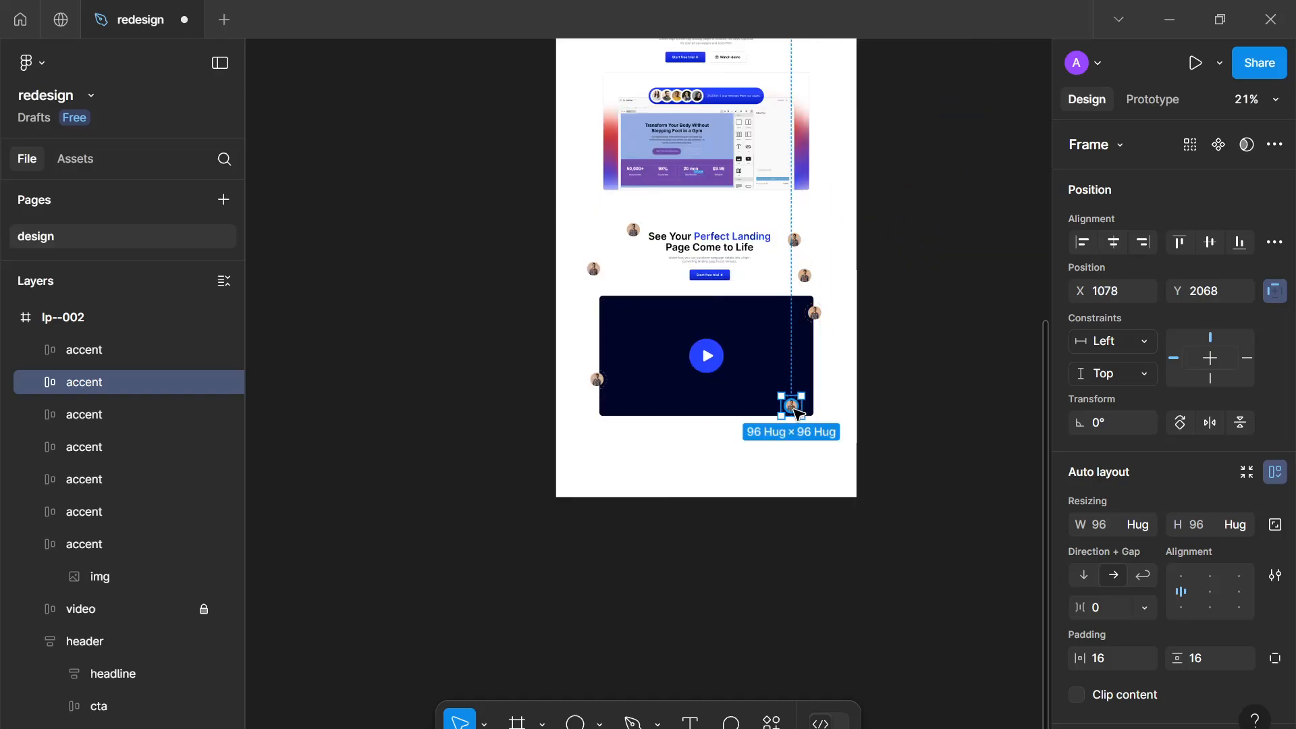
# Rearrange the accent copies around the headline and the top edge of the video
pyautogui.scroll(3, 799, 415)
pyautogui.scroll(-3, 798, 414)
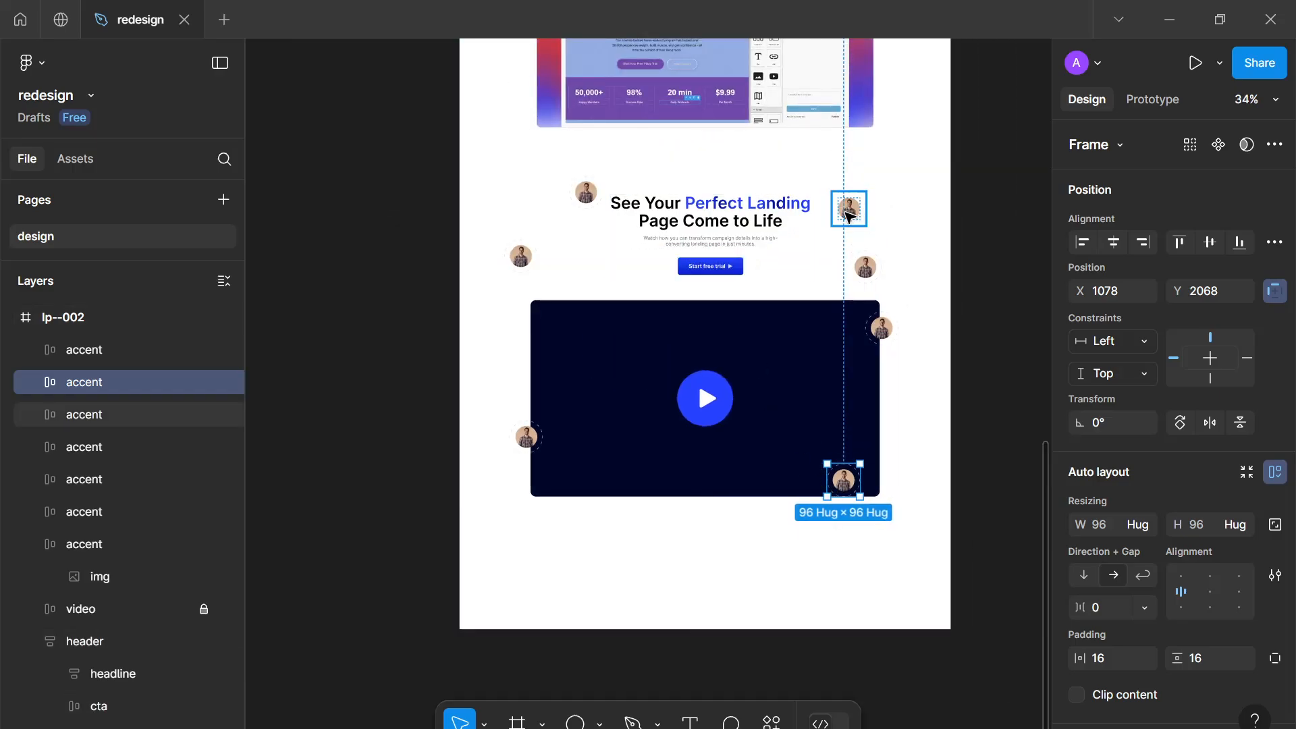
pyautogui.moveTo(844, 209); pyautogui.dragTo(813, 229)
pyautogui.scroll(2, 781, 259)
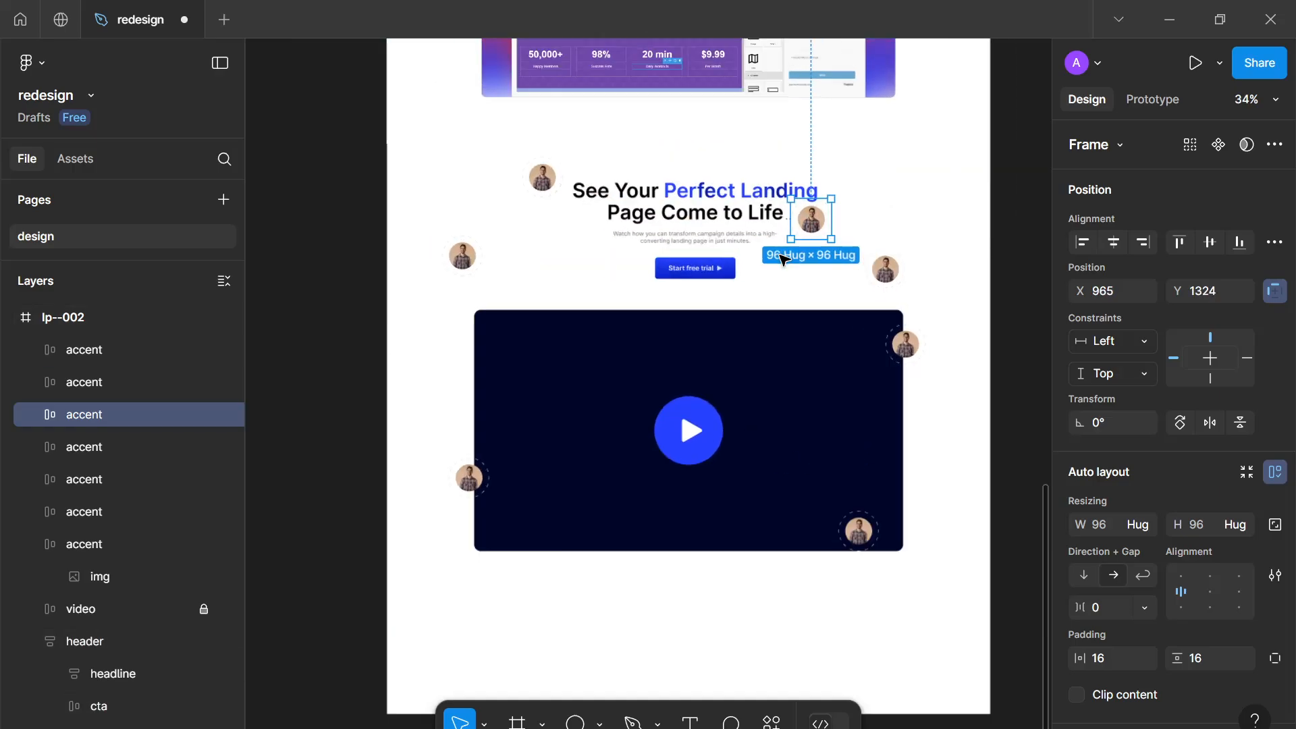
pyautogui.scroll(-2, 781, 259)
pyautogui.scroll(1, 668, 270)
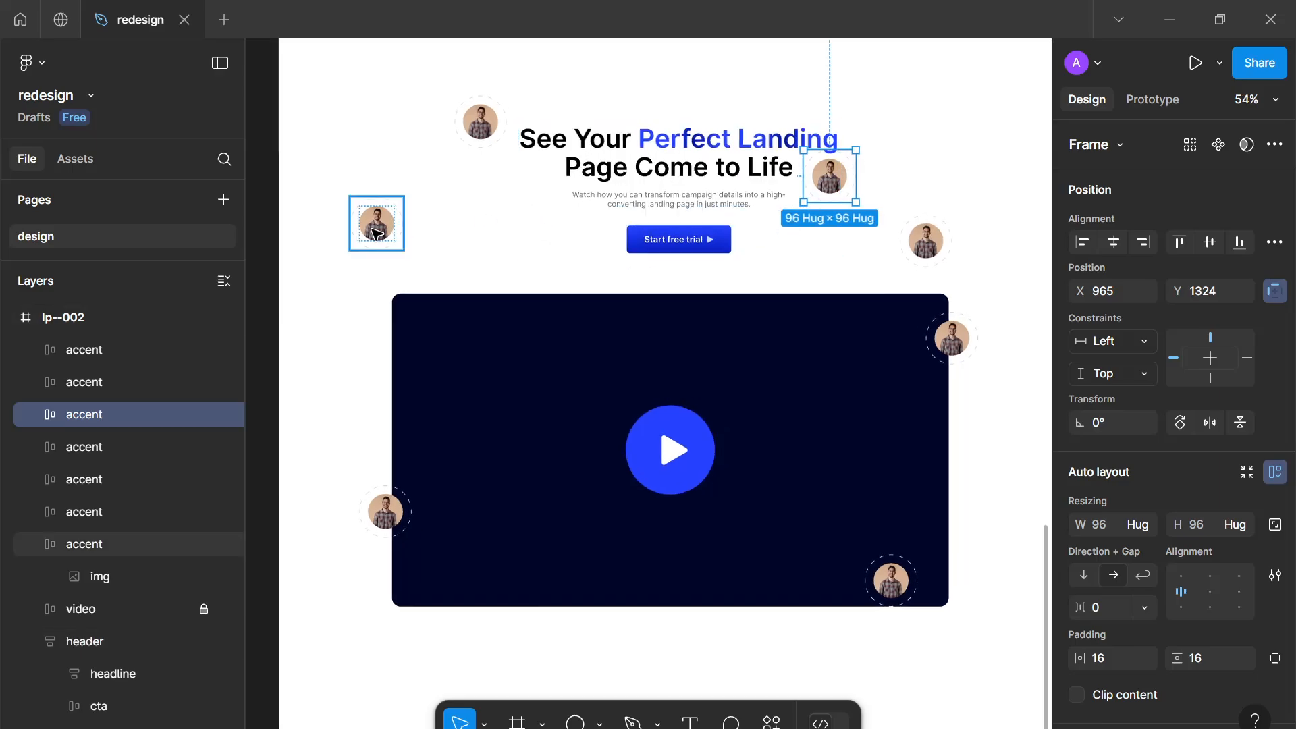
pyautogui.moveTo(378, 232); pyautogui.dragTo(368, 248)
pyautogui.moveTo(492, 126); pyautogui.dragTo(477, 178)
pyautogui.moveTo(935, 241); pyautogui.dragTo(521, 299)
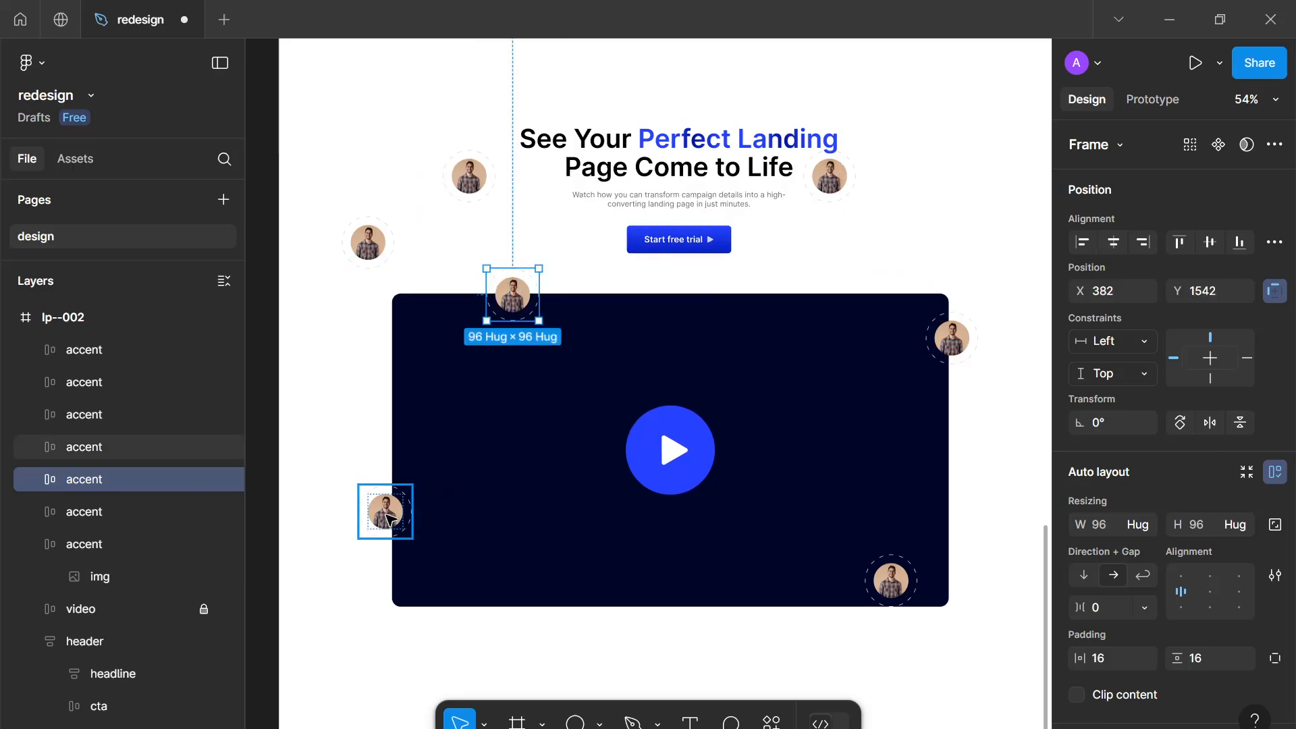
# Fine-tune the accent positions so they frame the header and video corners
pyautogui.click(389, 516)
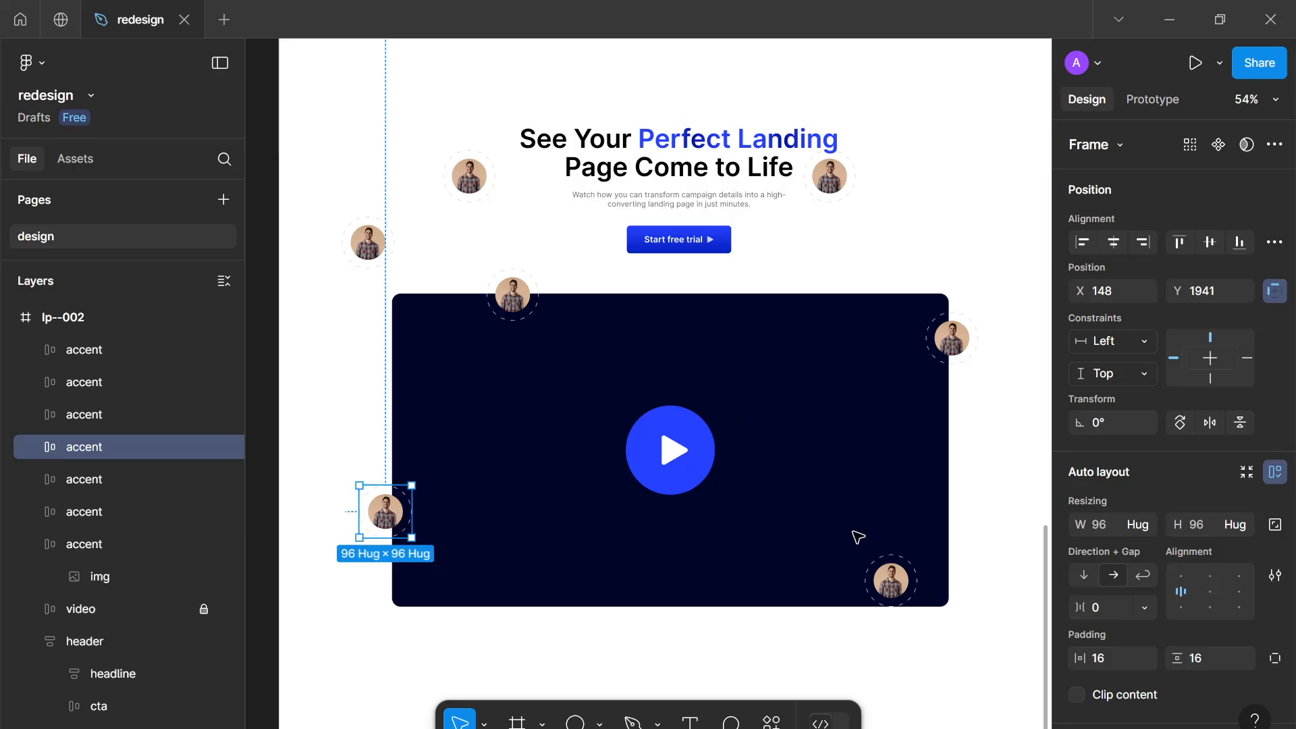
pyautogui.moveTo(888, 579); pyautogui.dragTo(965, 206)
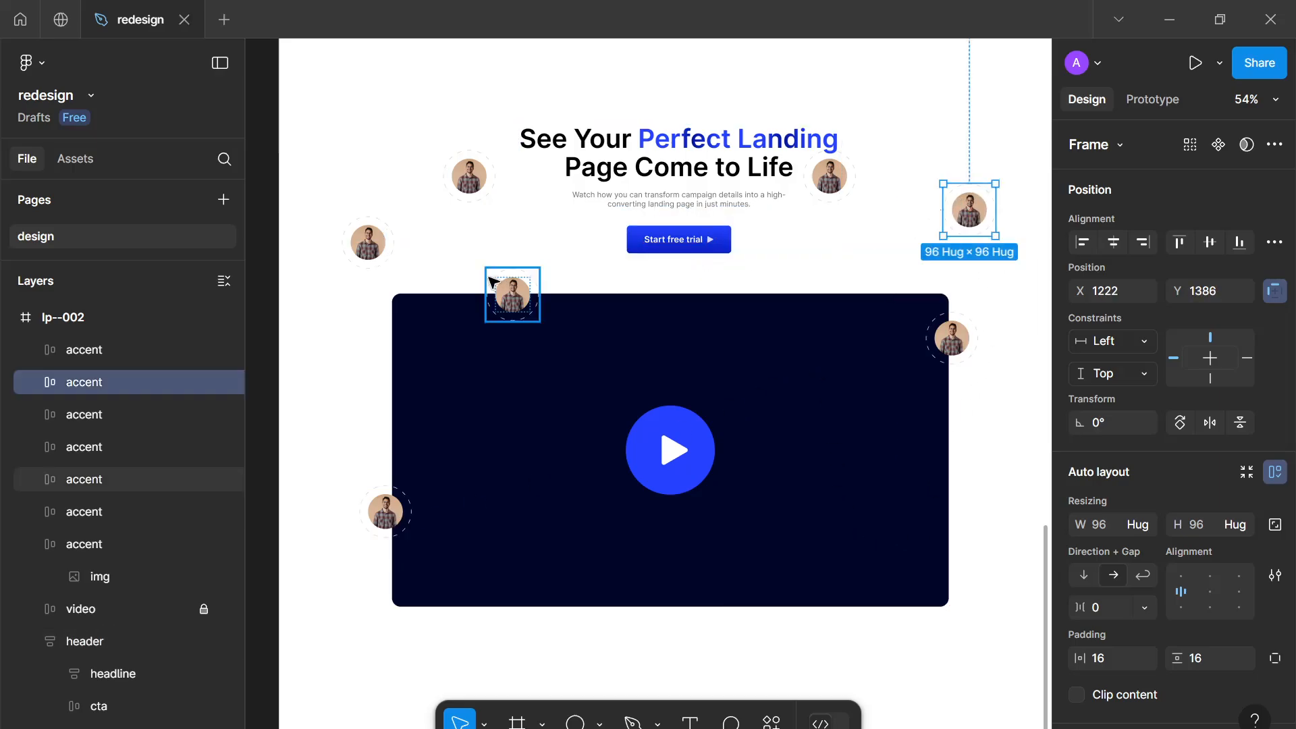
pyautogui.click(514, 303)
pyautogui.moveTo(405, 501); pyautogui.dragTo(885, 250)
pyautogui.moveTo(987, 190); pyautogui.dragTo(971, 152)
pyautogui.click(867, 260)
pyautogui.moveTo(867, 260); pyautogui.dragTo(831, 243)
pyautogui.scroll(-2, 776, 257)
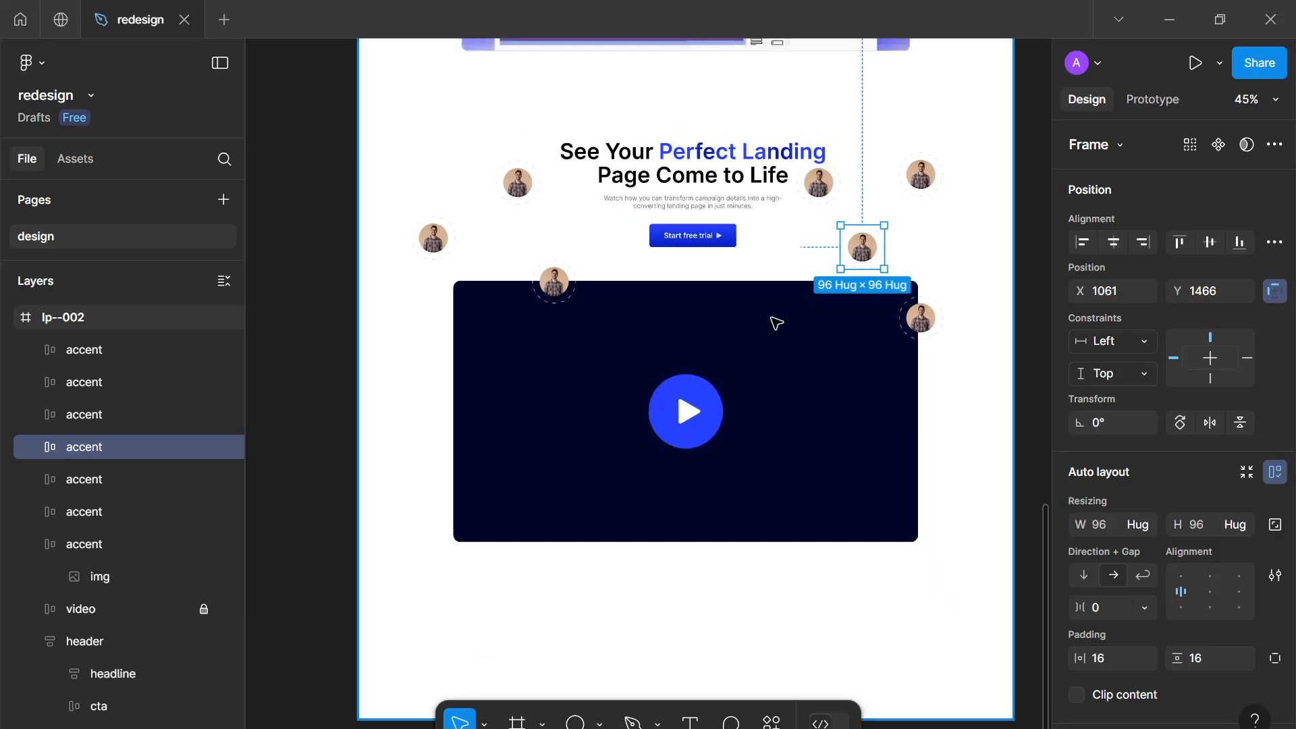
pyautogui.moveTo(805, 411); pyautogui.dragTo(837, 456)
pyautogui.scroll(3, 859, 422)
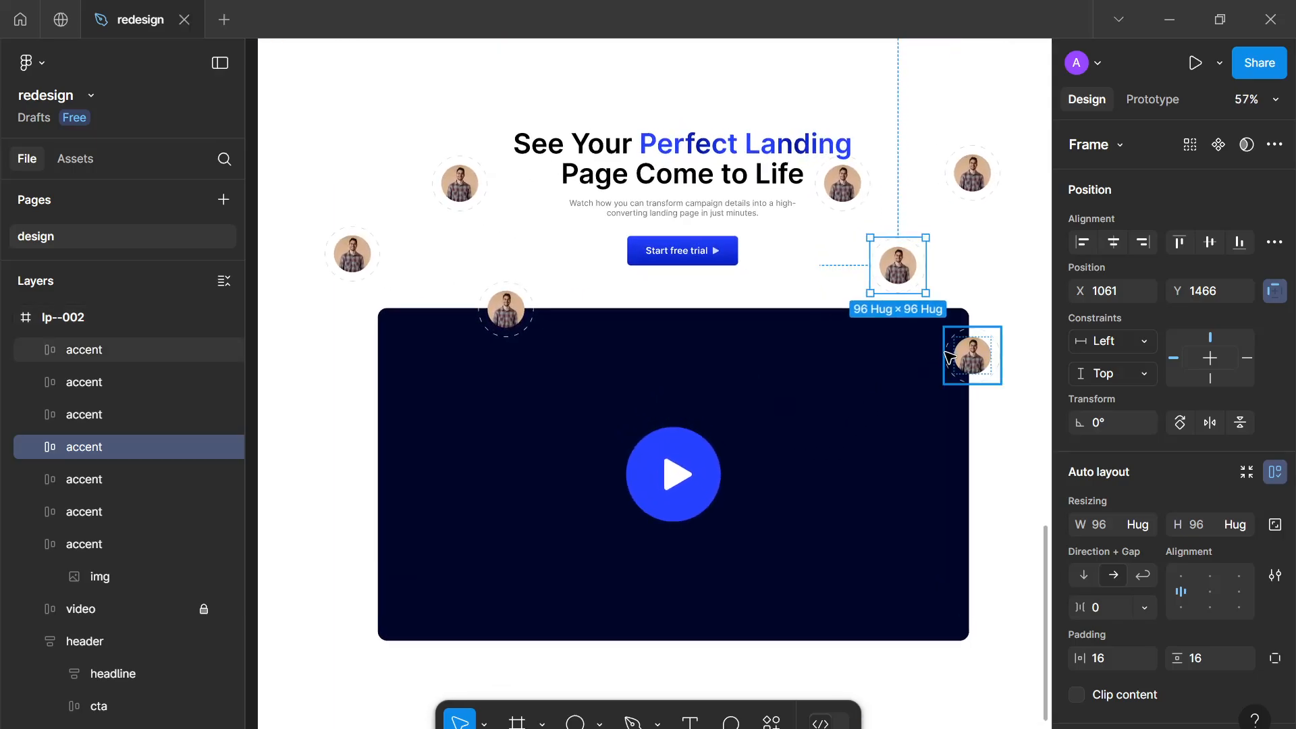
# Select an accent's image, open the Unsplash plugin and search it for person
pyautogui.click(959, 357)
pyautogui.click(904, 261)
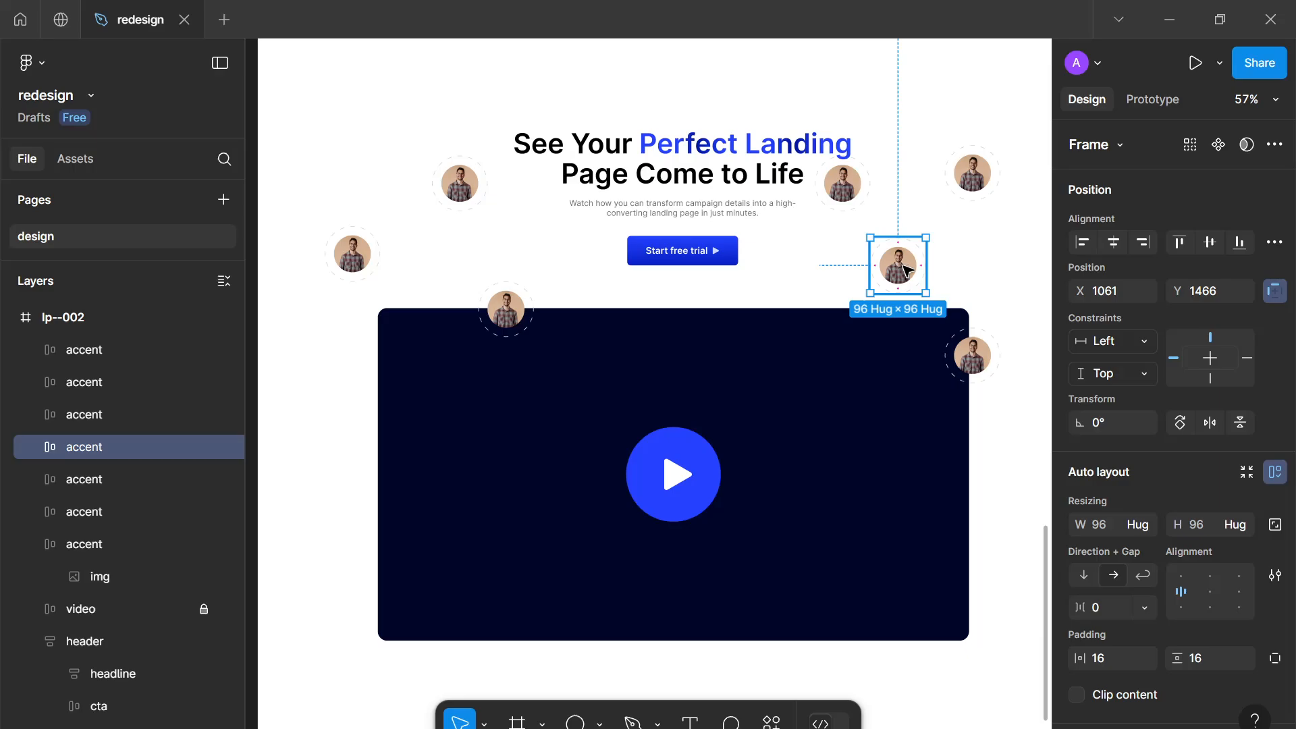
pyautogui.click(907, 270)
pyautogui.rightClick(909, 276)
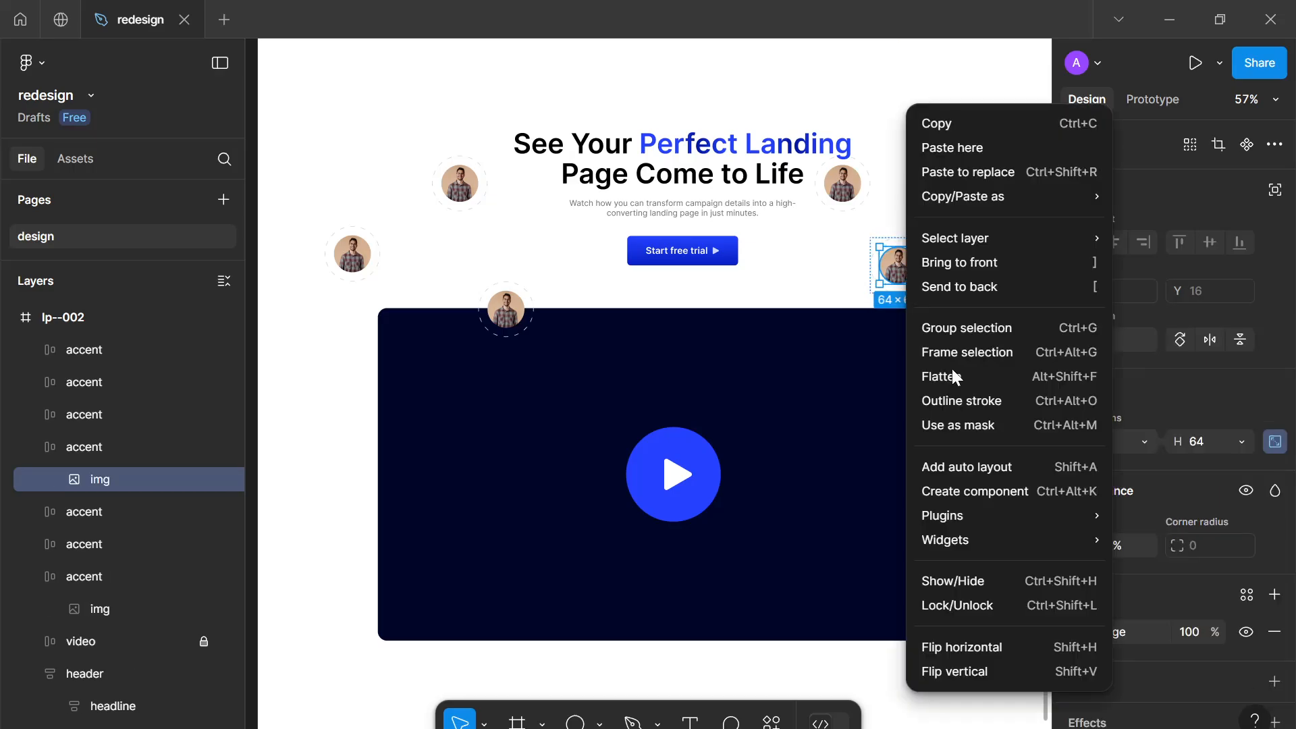
pyautogui.moveTo(963, 514)
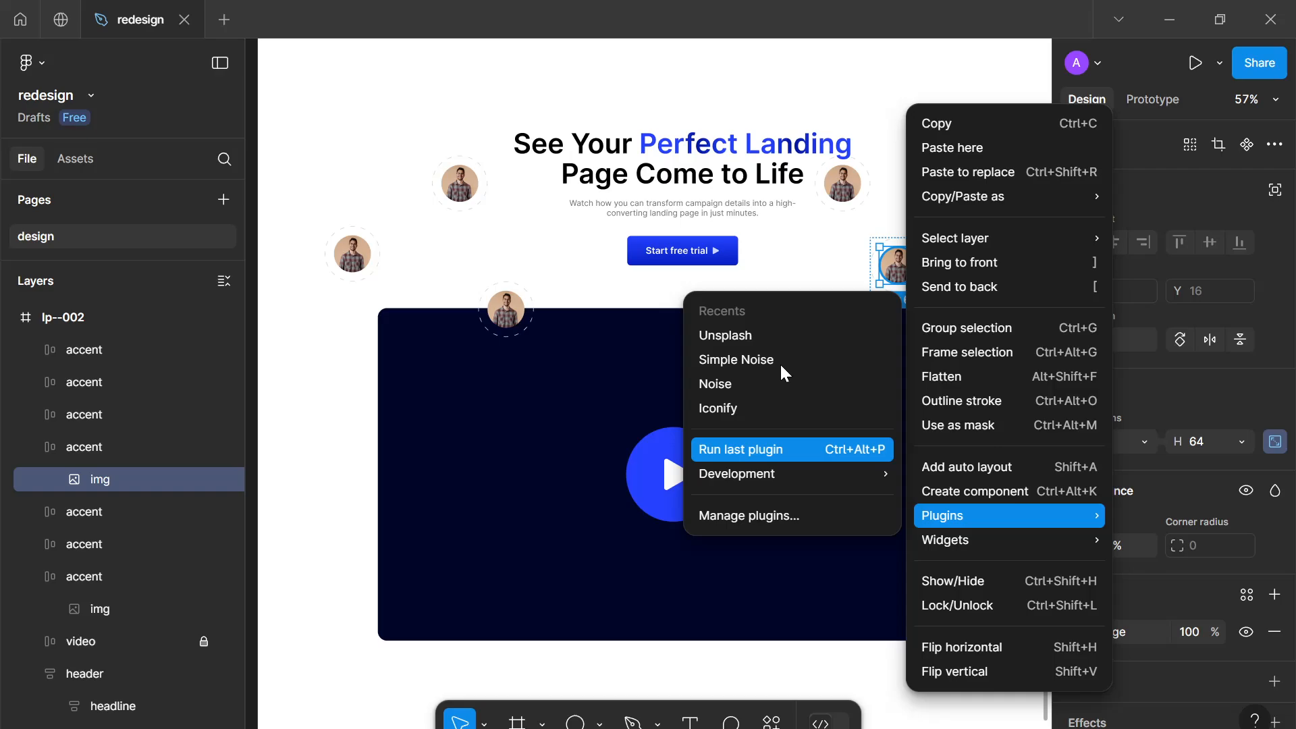
pyautogui.click(763, 331)
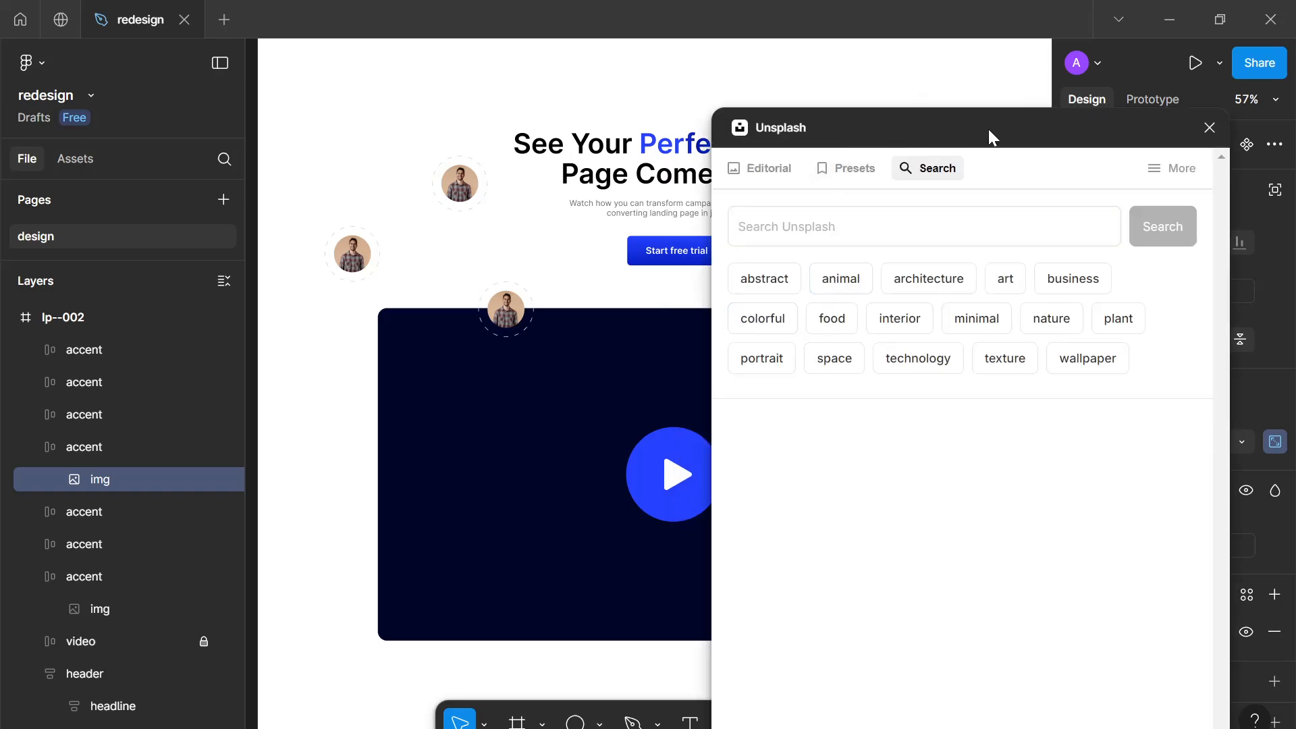
pyautogui.moveTo(990, 137); pyautogui.dragTo(1055, 138)
pyautogui.scroll(-5, 721, 339)
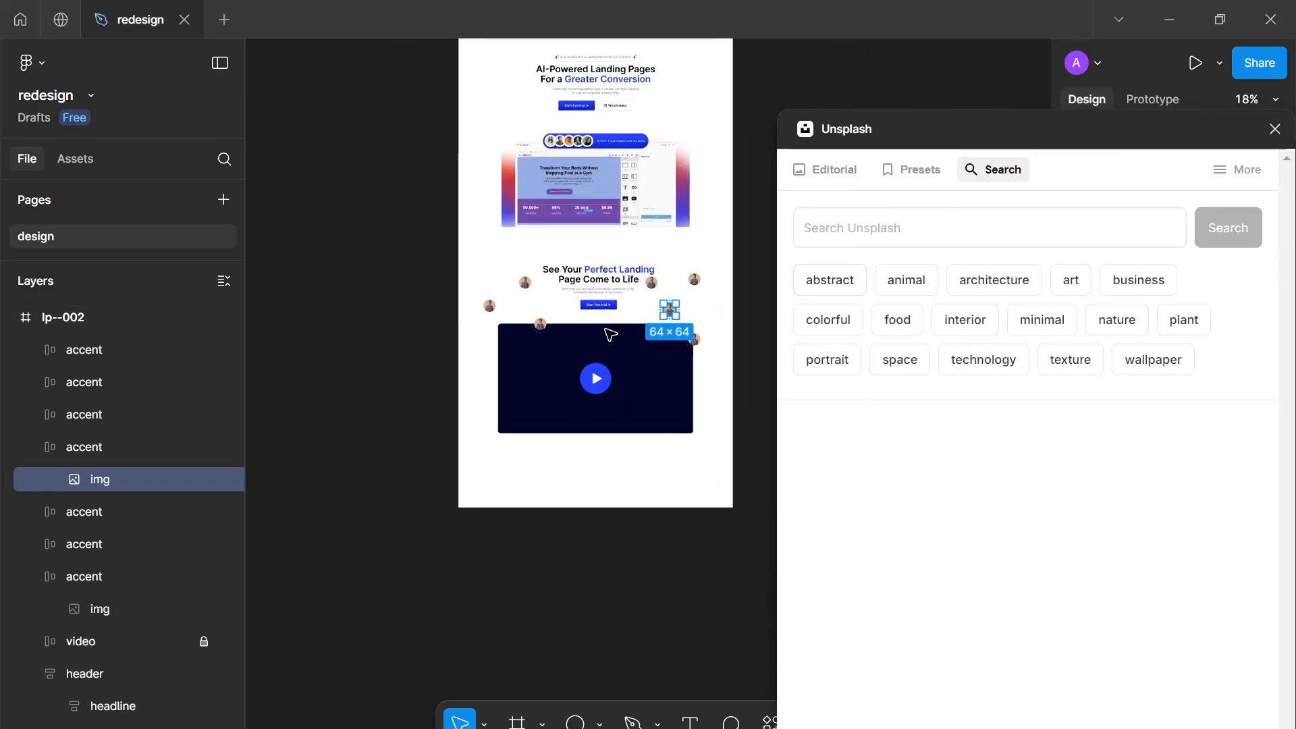
pyautogui.scroll(2, 610, 335)
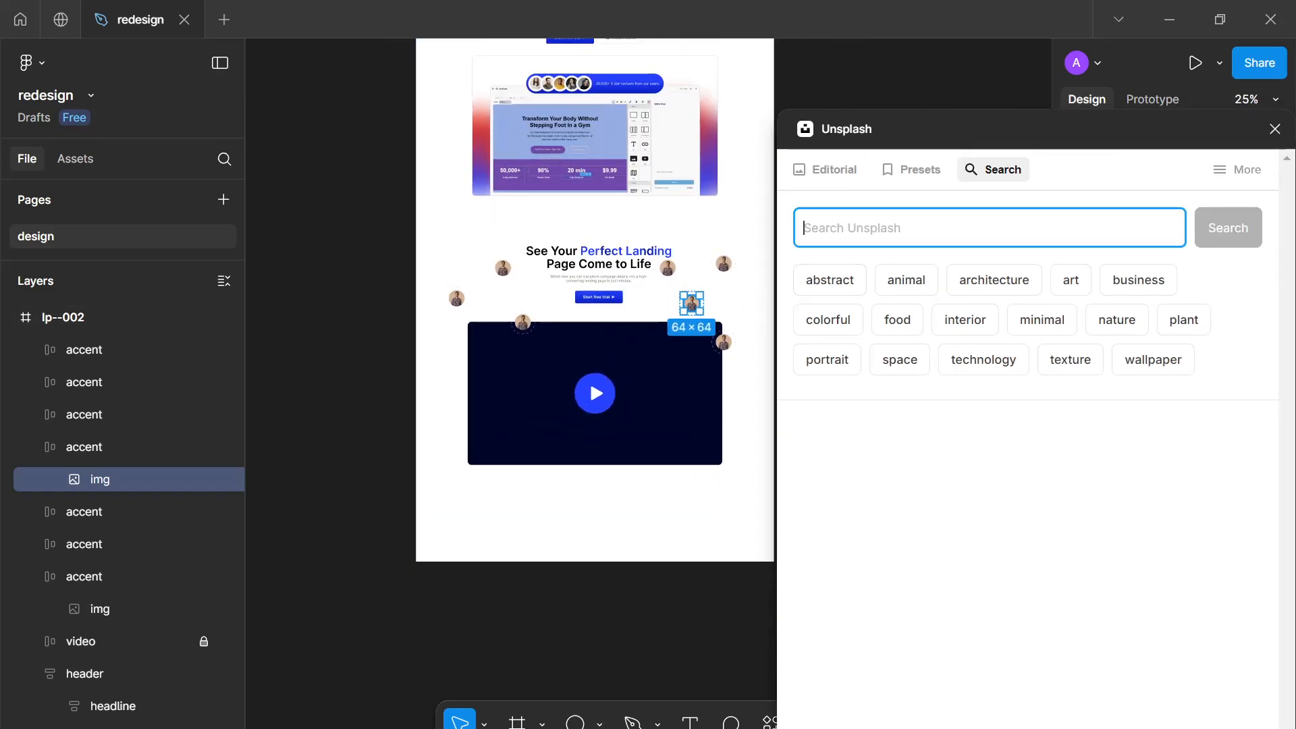
pyautogui.press('Return')
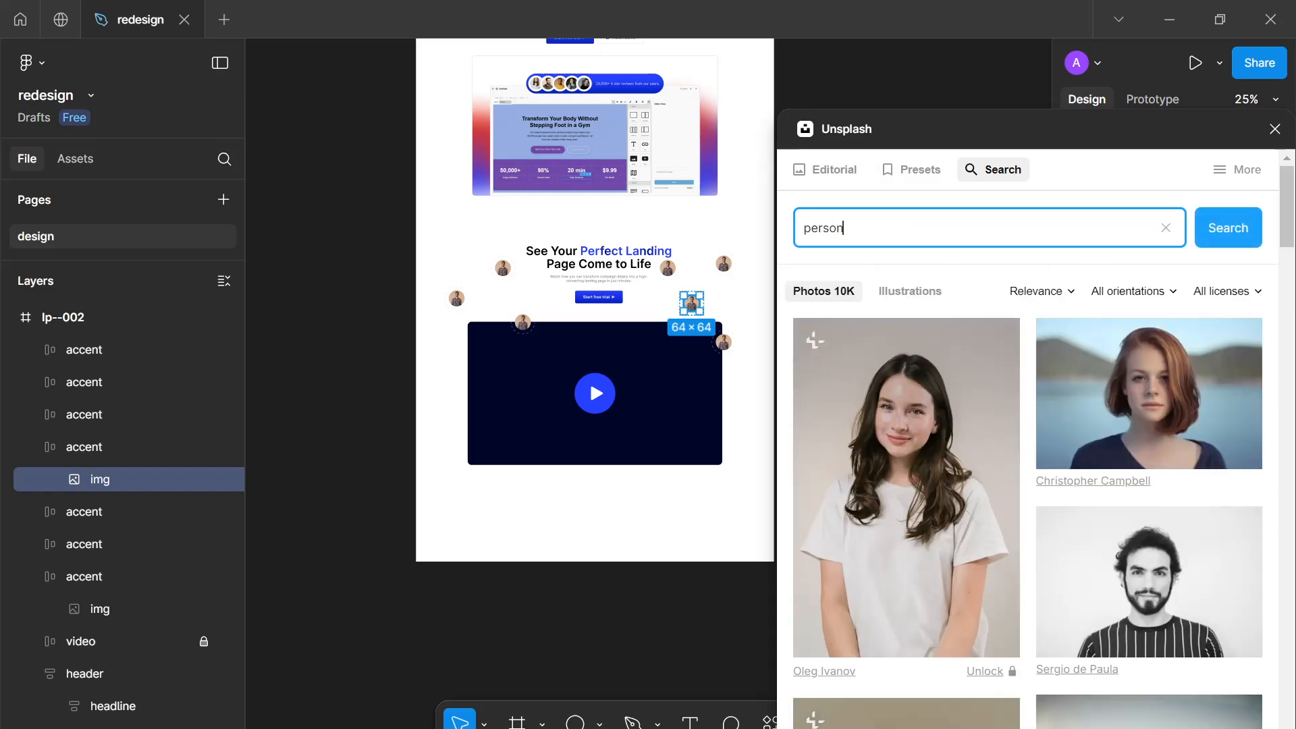
# Fill two different accent images with portraits from the Unsplash results
pyautogui.click(521, 330)
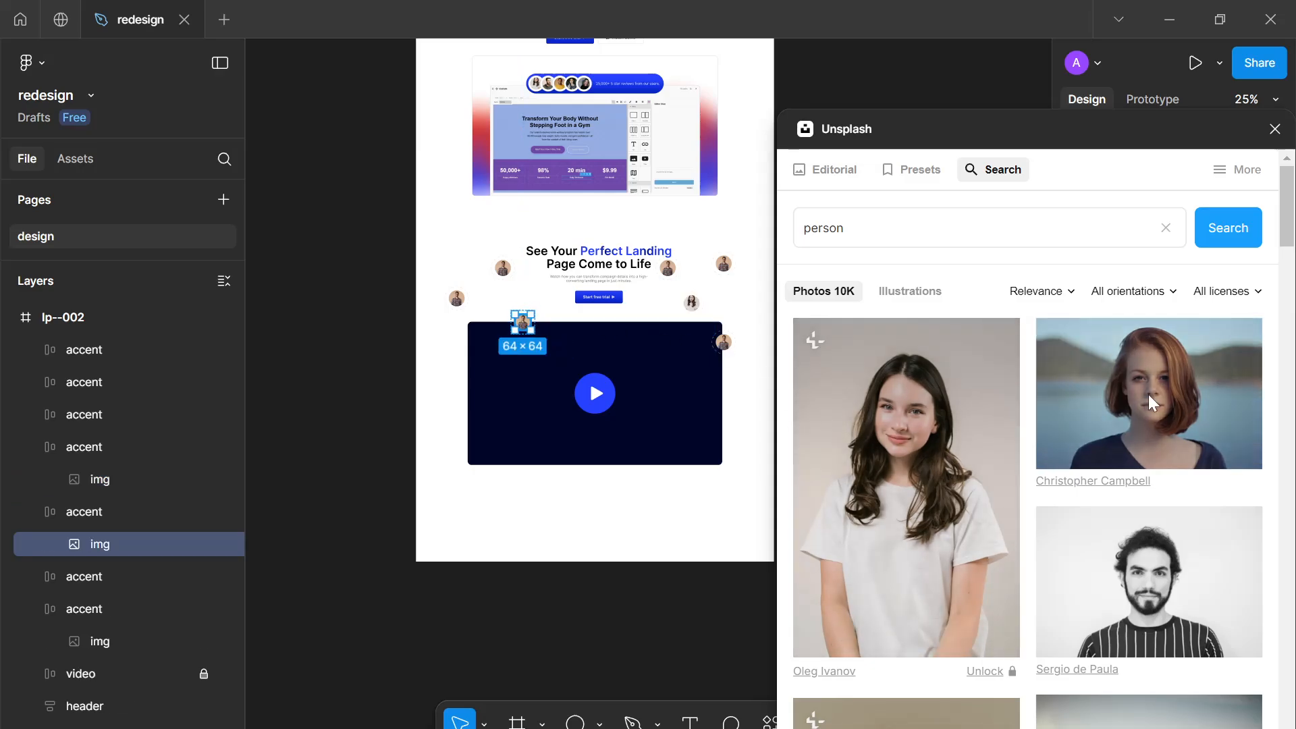
pyautogui.click(1153, 451)
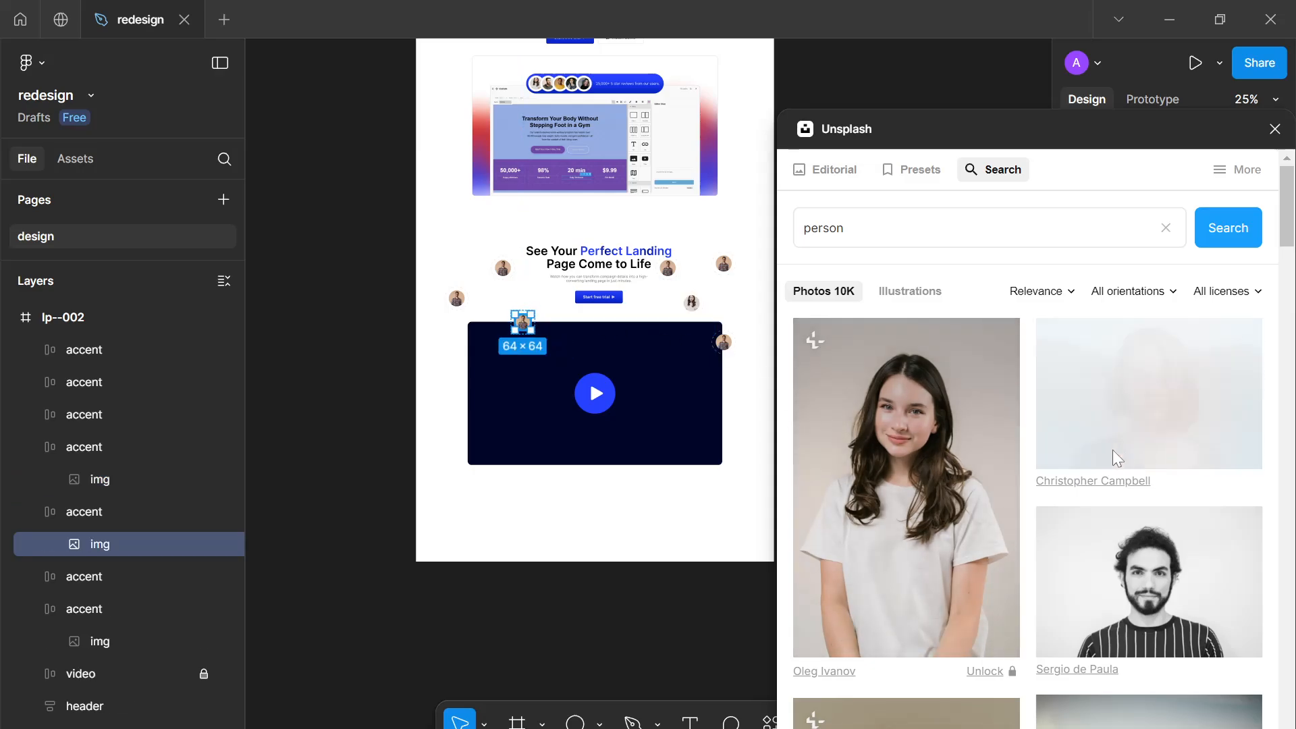
pyautogui.click(458, 304)
pyautogui.doubleClick(458, 304)
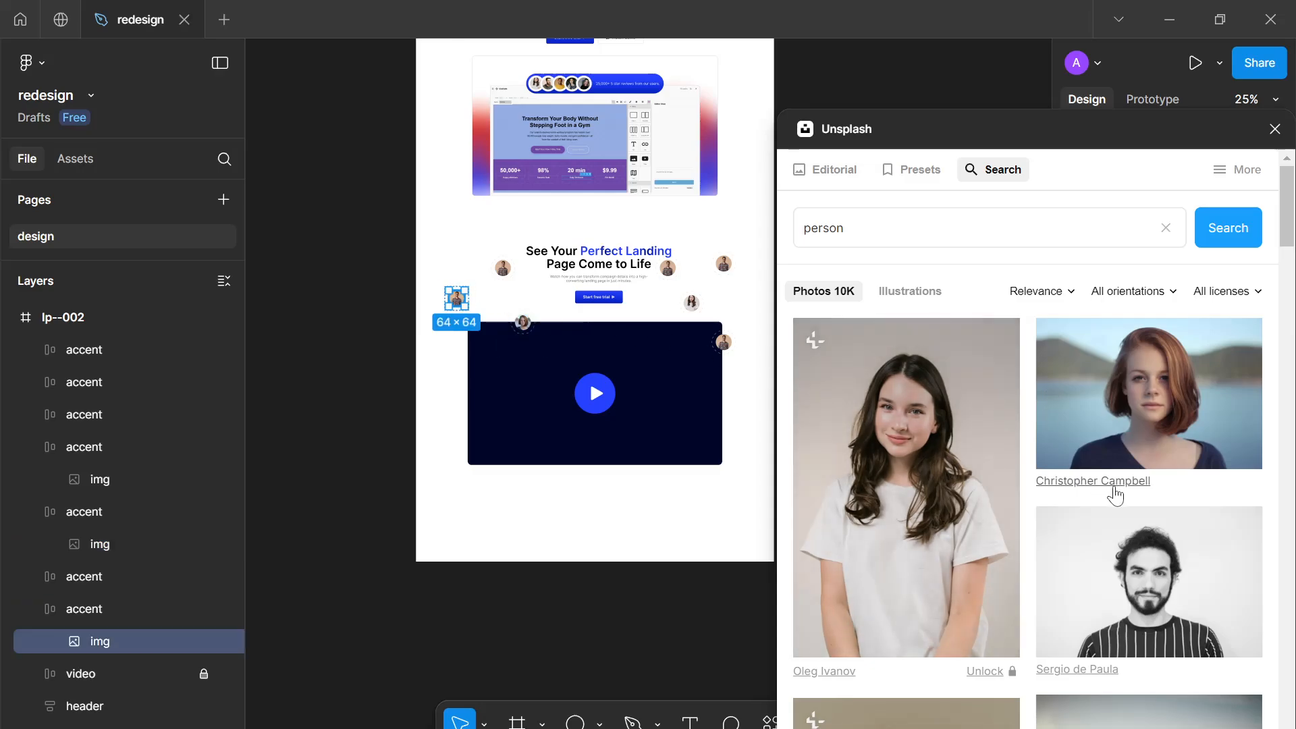
pyautogui.scroll(-5, 1168, 540)
pyautogui.click(958, 465)
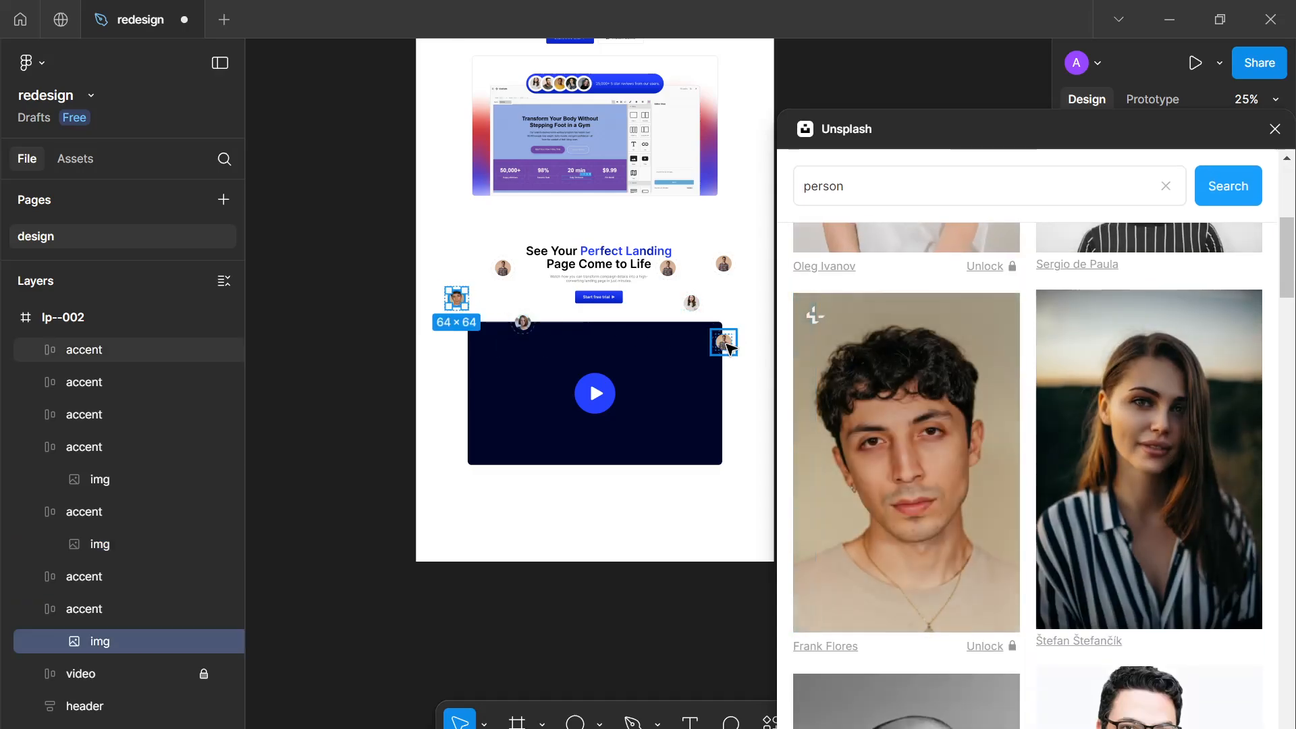
# Replace the image of the accent at the video's right edge with another Unsplash portrait
pyautogui.click(724, 343)
pyautogui.doubleClick(728, 348)
pyautogui.scroll(-5, 942, 412)
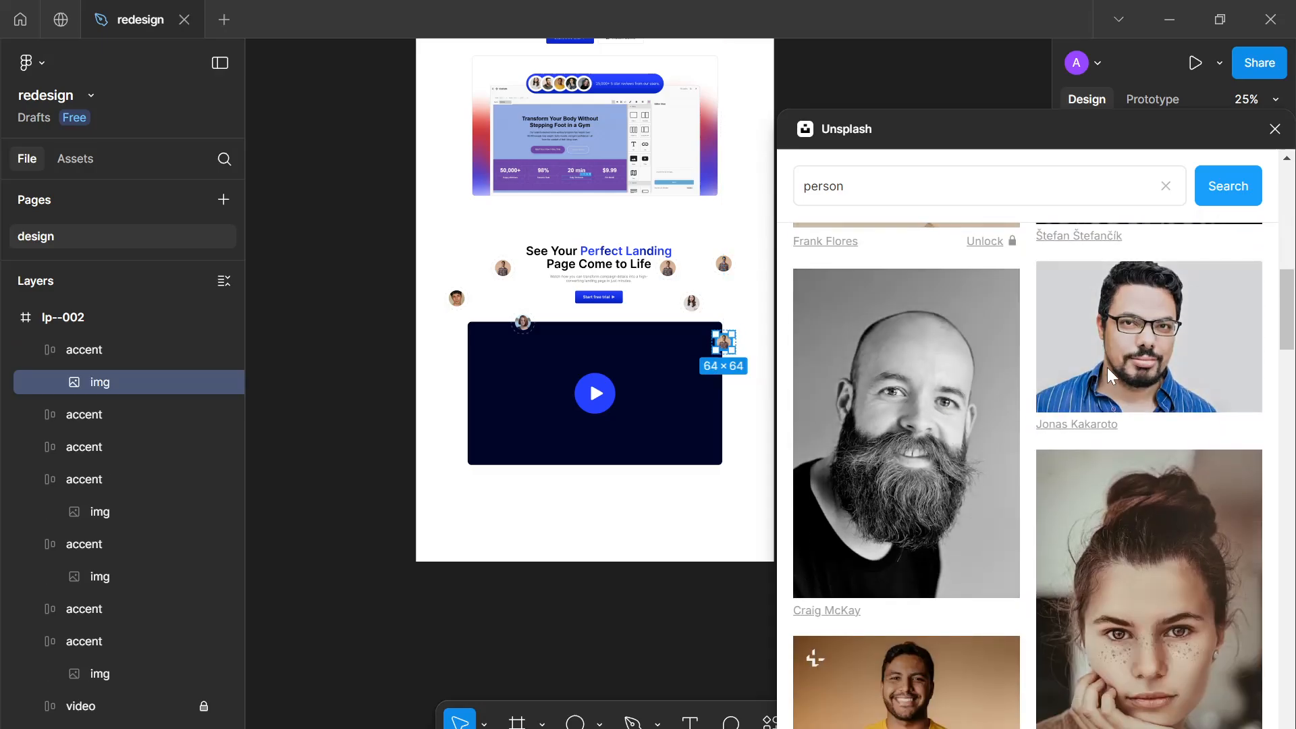
pyautogui.click(1107, 367)
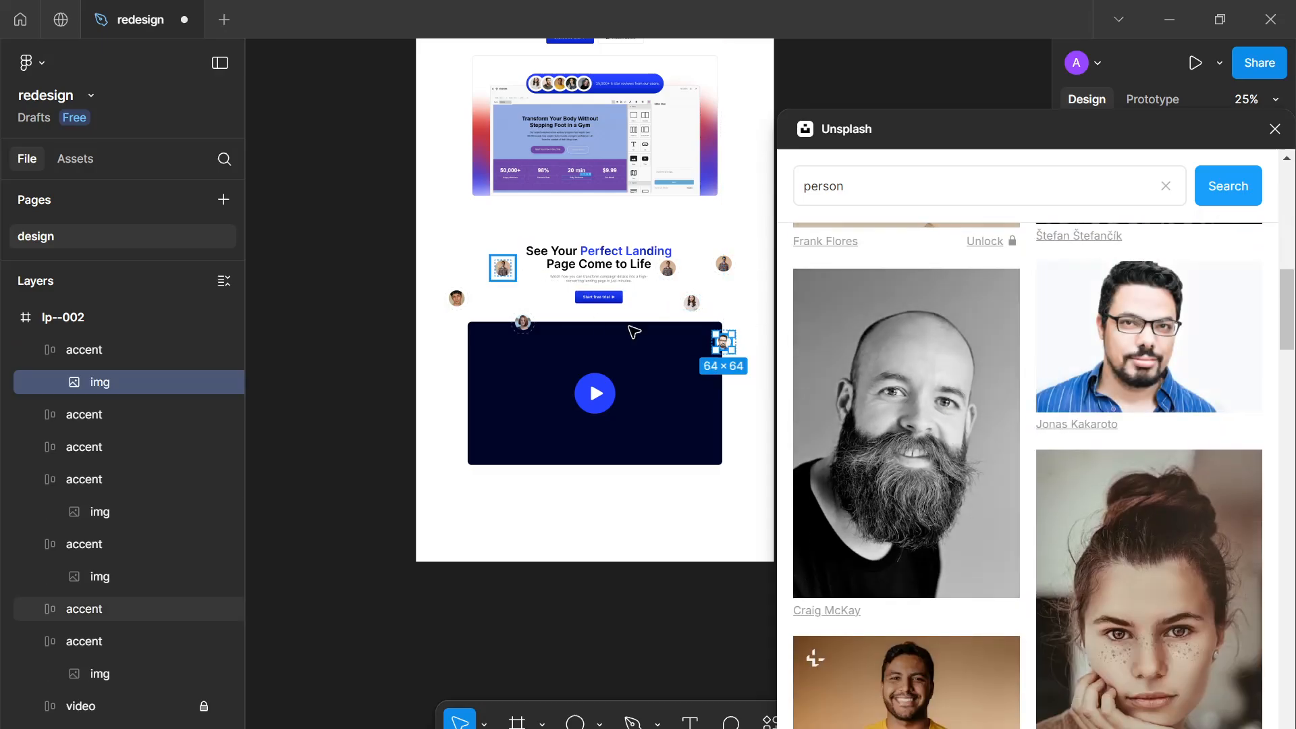
pyautogui.click(925, 685)
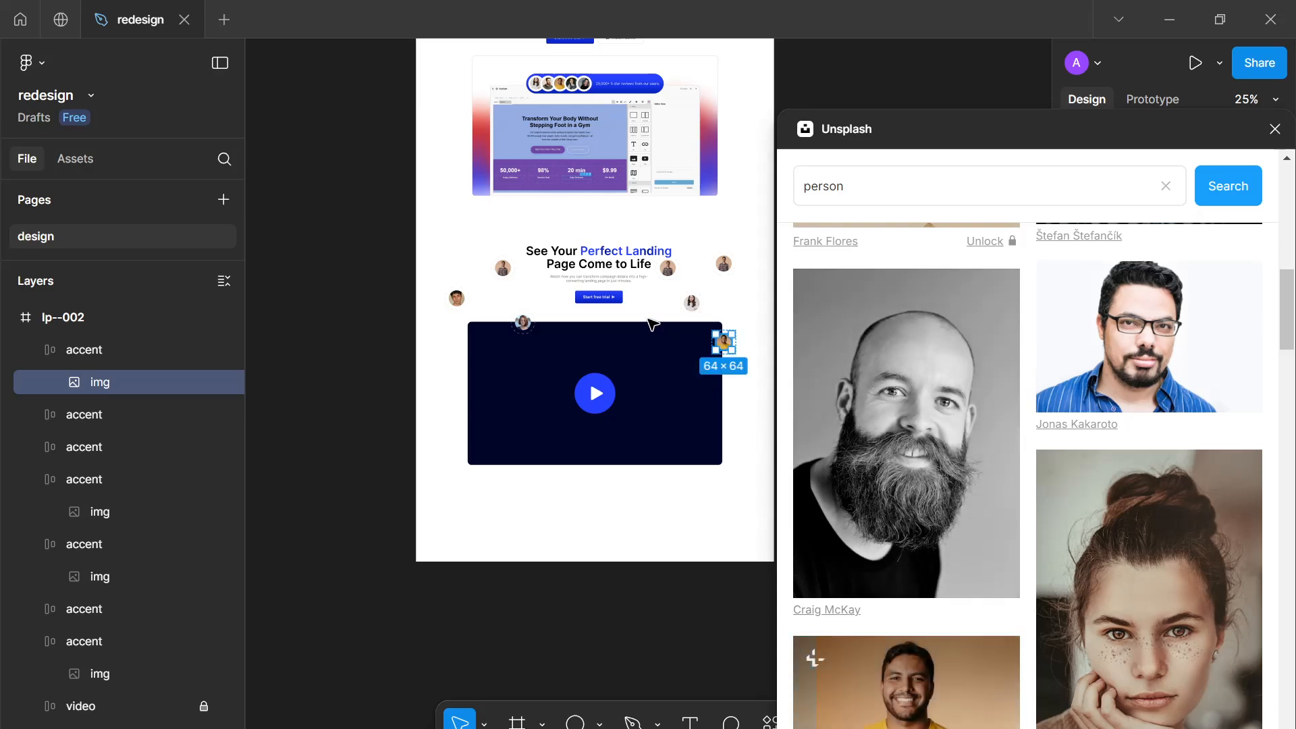
# Fill the accent at the heading's upper-left with the Kelly Sikkema portrait from the Unsplash results
pyautogui.doubleClick(503, 277)
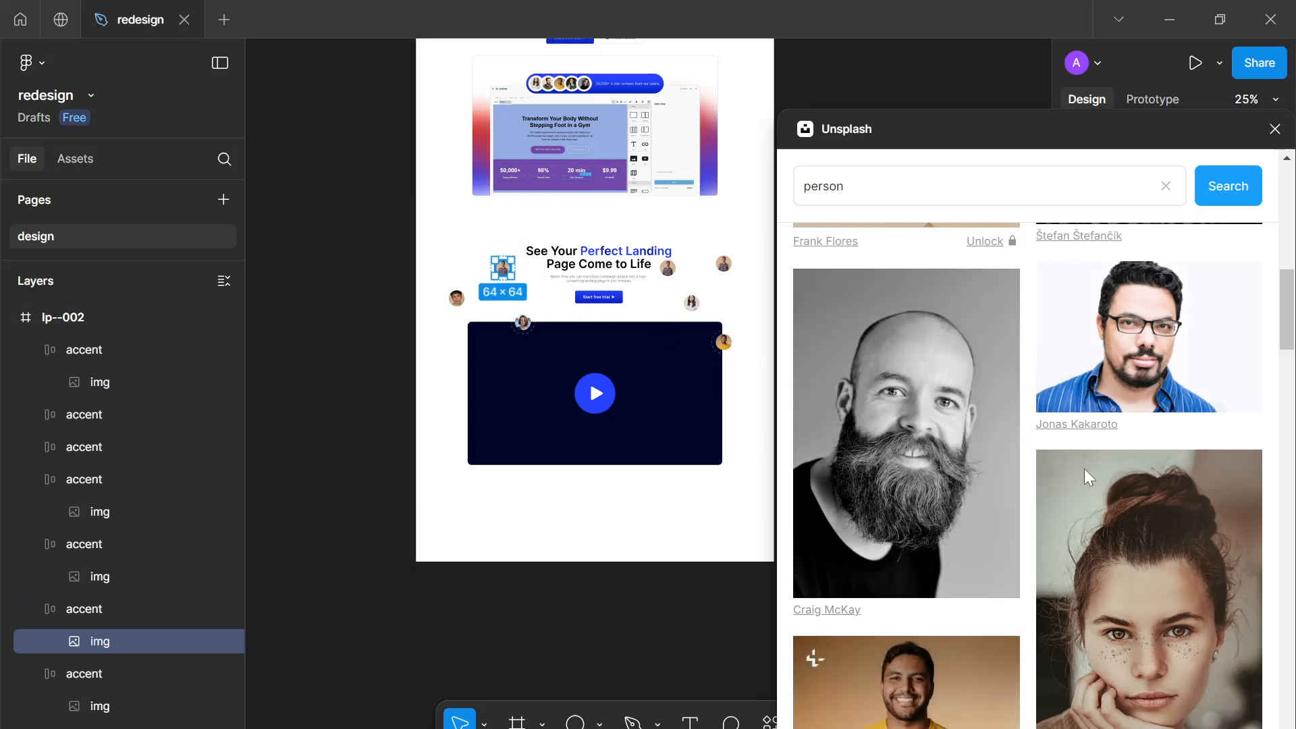
pyautogui.scroll(-8, 1099, 475)
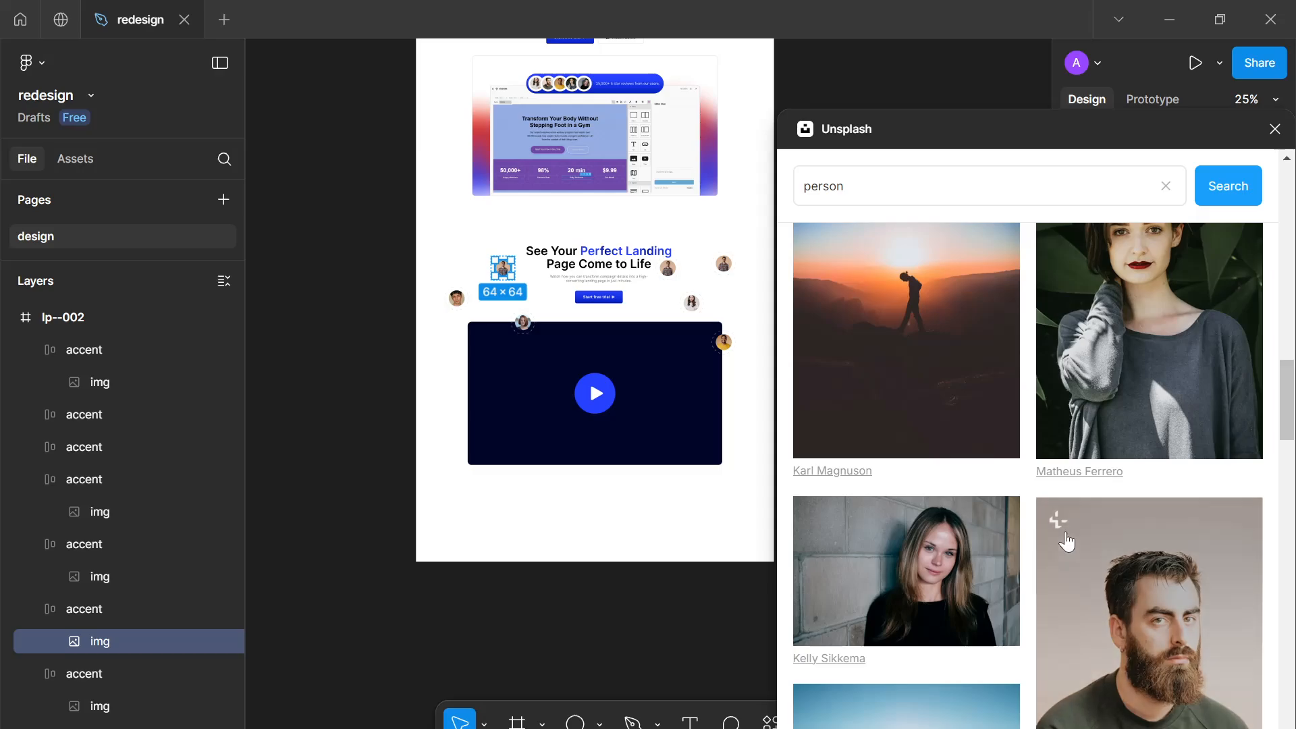
pyautogui.click(929, 517)
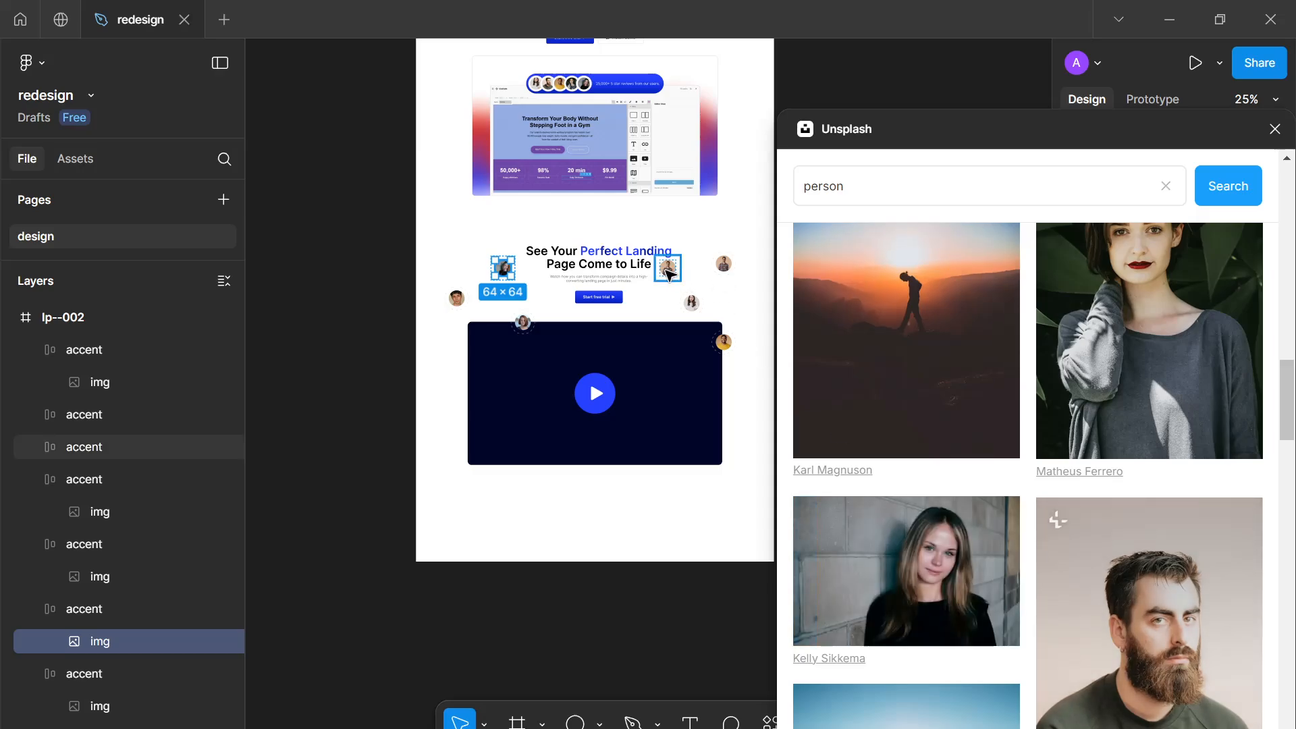
# Fill the accent beside the heading's right end with the bearded man portrait, then close the Unsplash plugin
pyautogui.doubleClick(668, 273)
pyautogui.click(1089, 551)
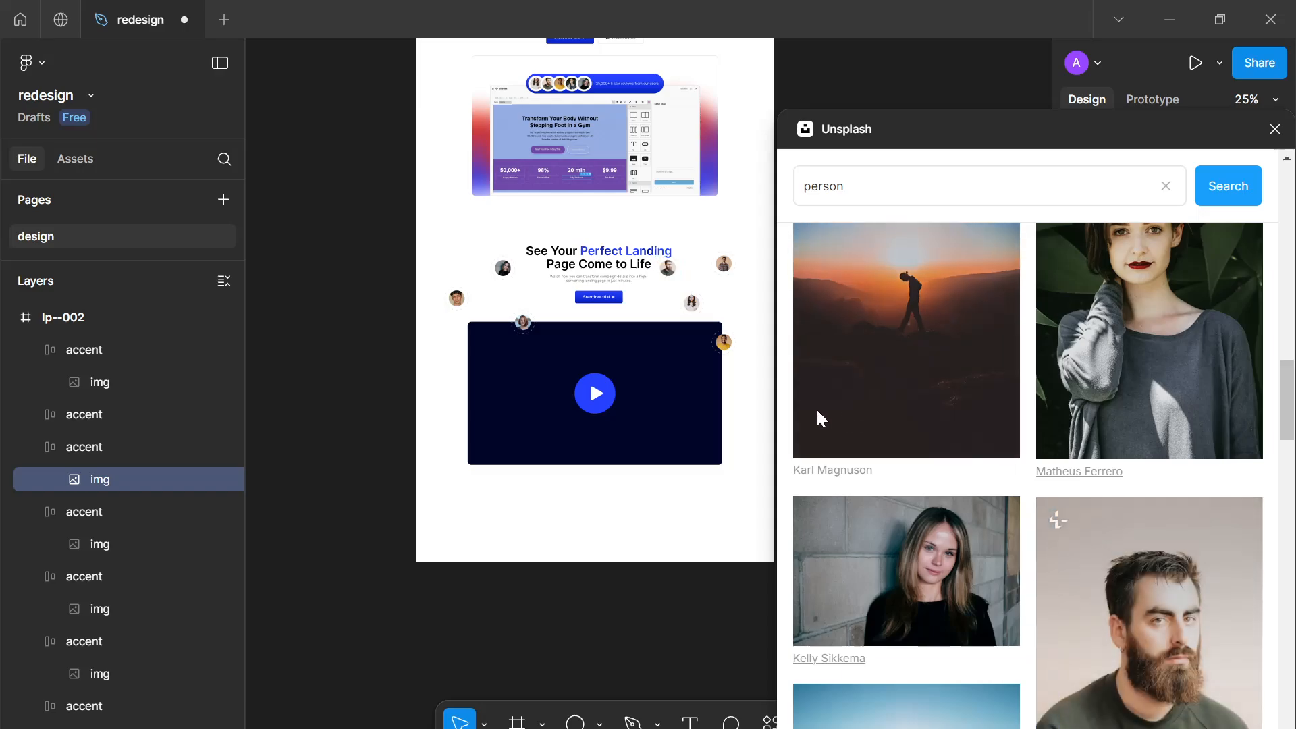
pyautogui.click(1274, 129)
# Select all seven accent frames and add a white FFFFFF fill at 1% opacity
pyautogui.scroll(5, 838, 443)
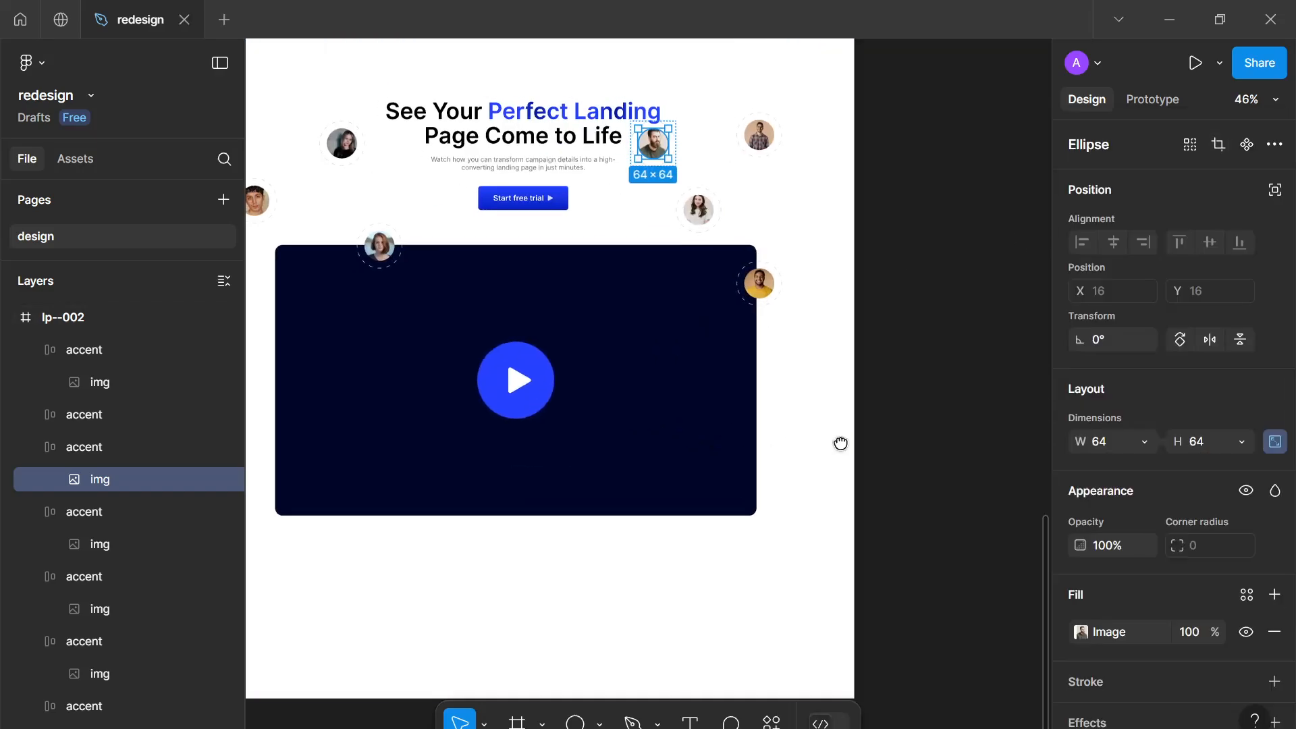
pyautogui.hscroll(-3, 428, 240)
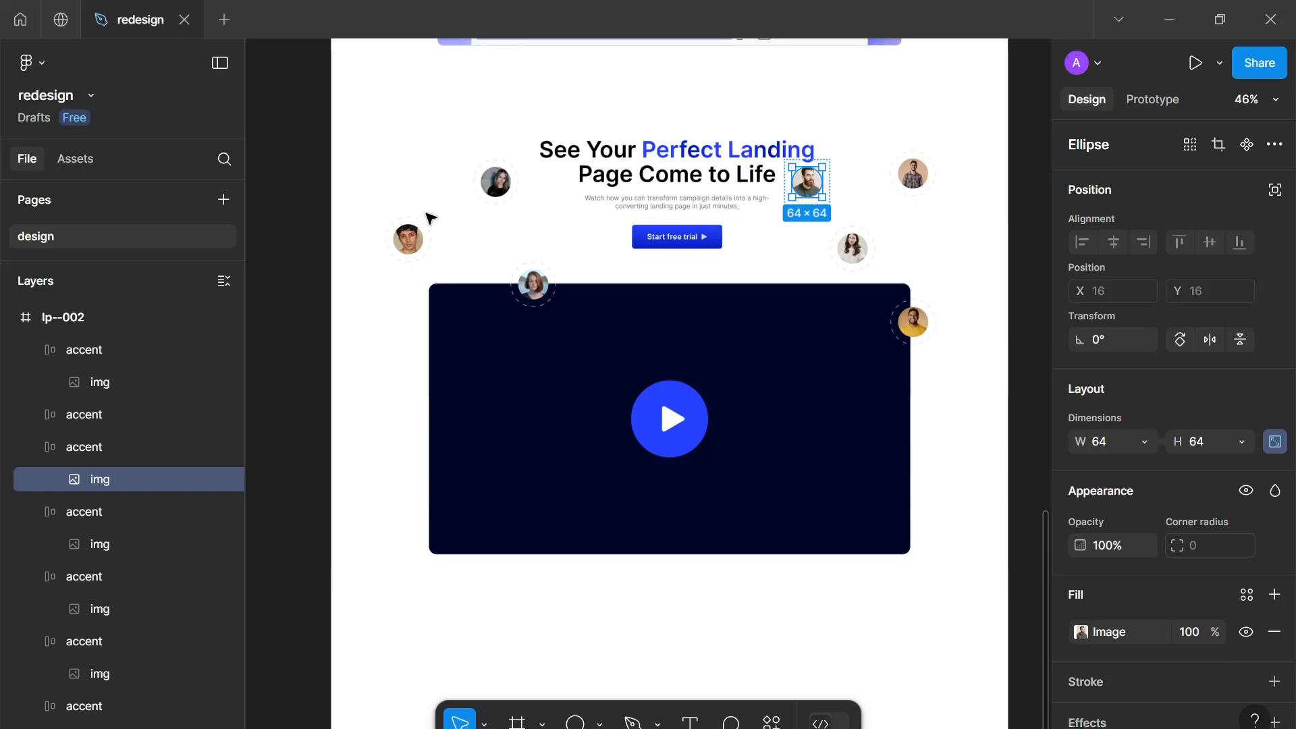
pyautogui.click(480, 189)
pyautogui.keyDown('shift'); pyautogui.click(408, 243); pyautogui.keyUp('shift')
pyautogui.keyDown('shift'); pyautogui.click(539, 277); pyautogui.keyUp('shift')
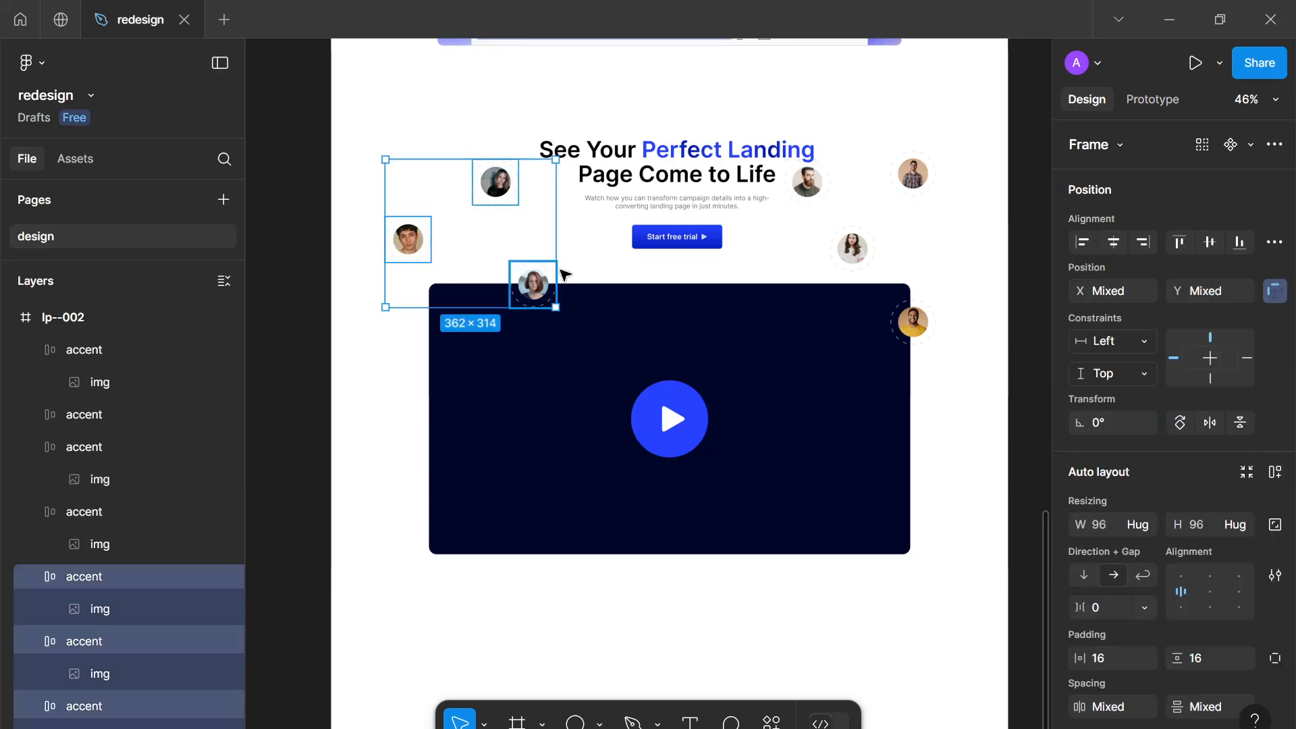
pyautogui.keyDown('shift'); pyautogui.click(810, 181); pyautogui.keyUp('shift')
pyautogui.keyDown('shift'); pyautogui.click(840, 250); pyautogui.keyUp('shift')
pyautogui.keyDown('shift'); pyautogui.click(911, 177); pyautogui.keyUp('shift')
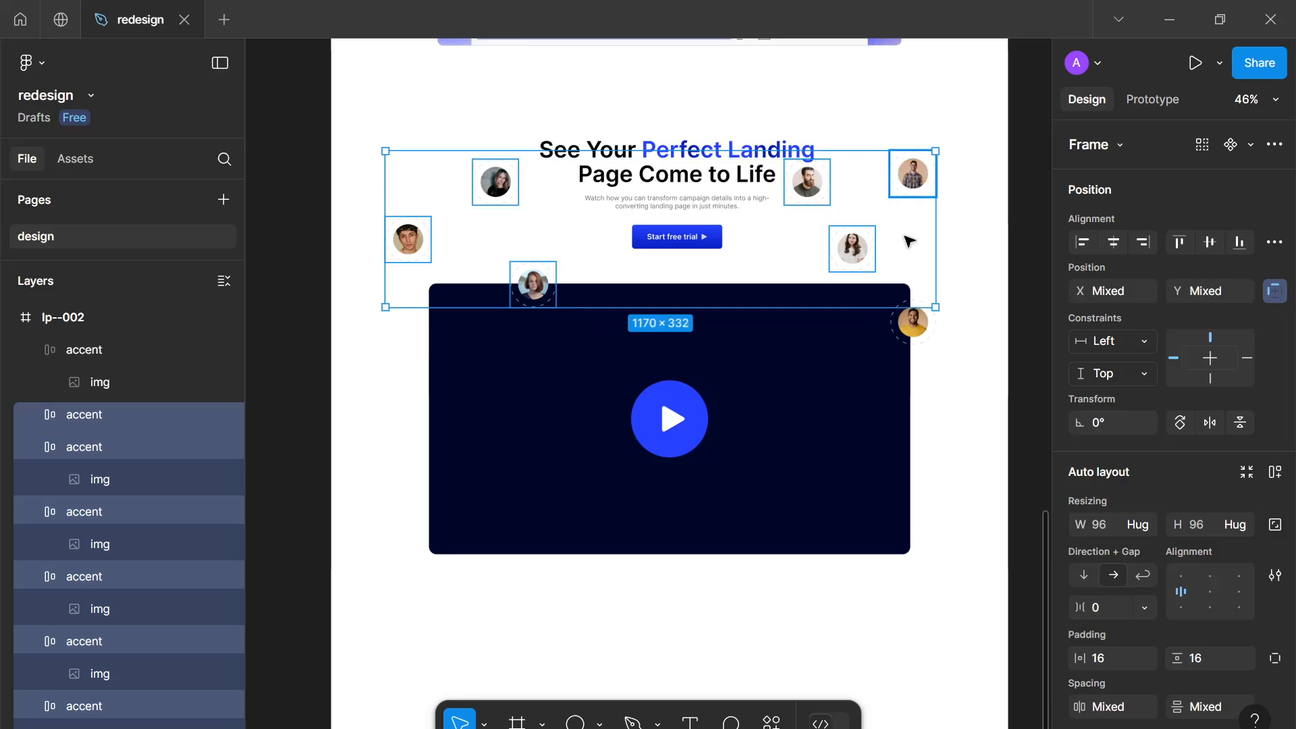
pyautogui.keyDown('shift'); pyautogui.click(904, 318); pyautogui.keyUp('shift')
pyautogui.scroll(-7, 1143, 437)
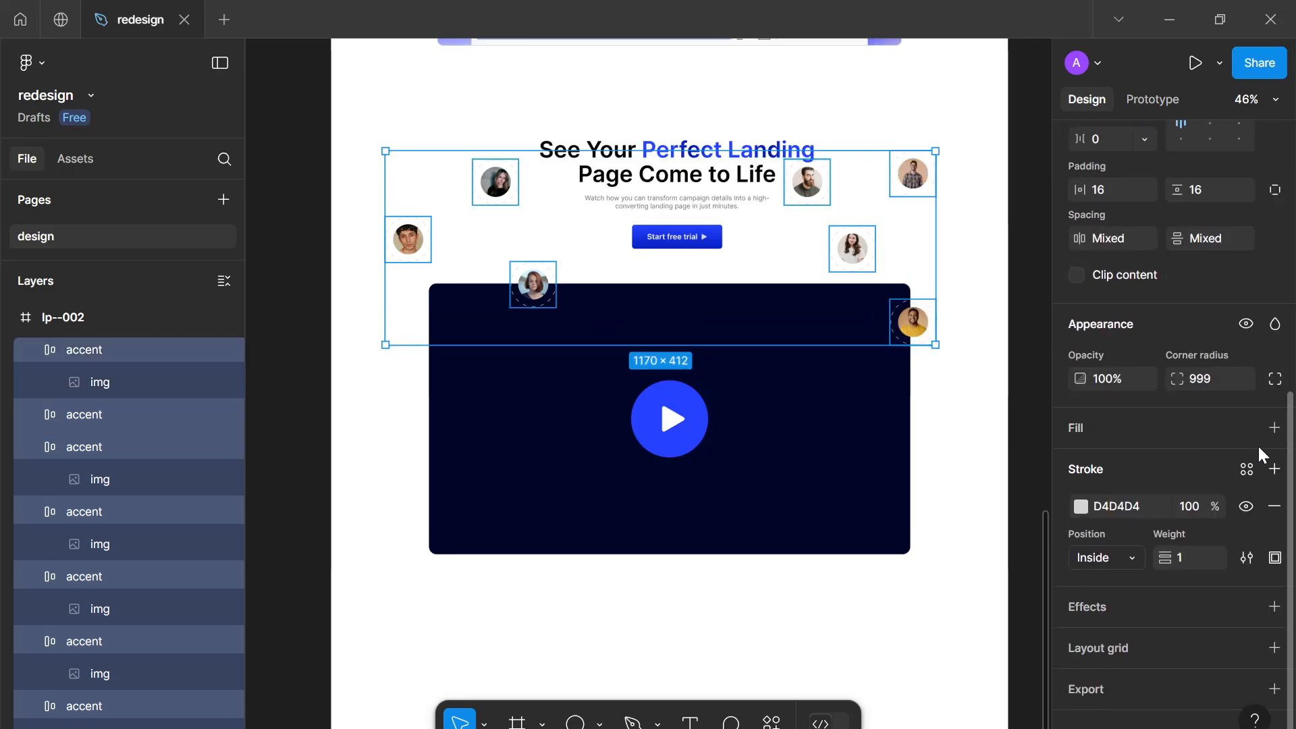
pyautogui.click(1274, 430)
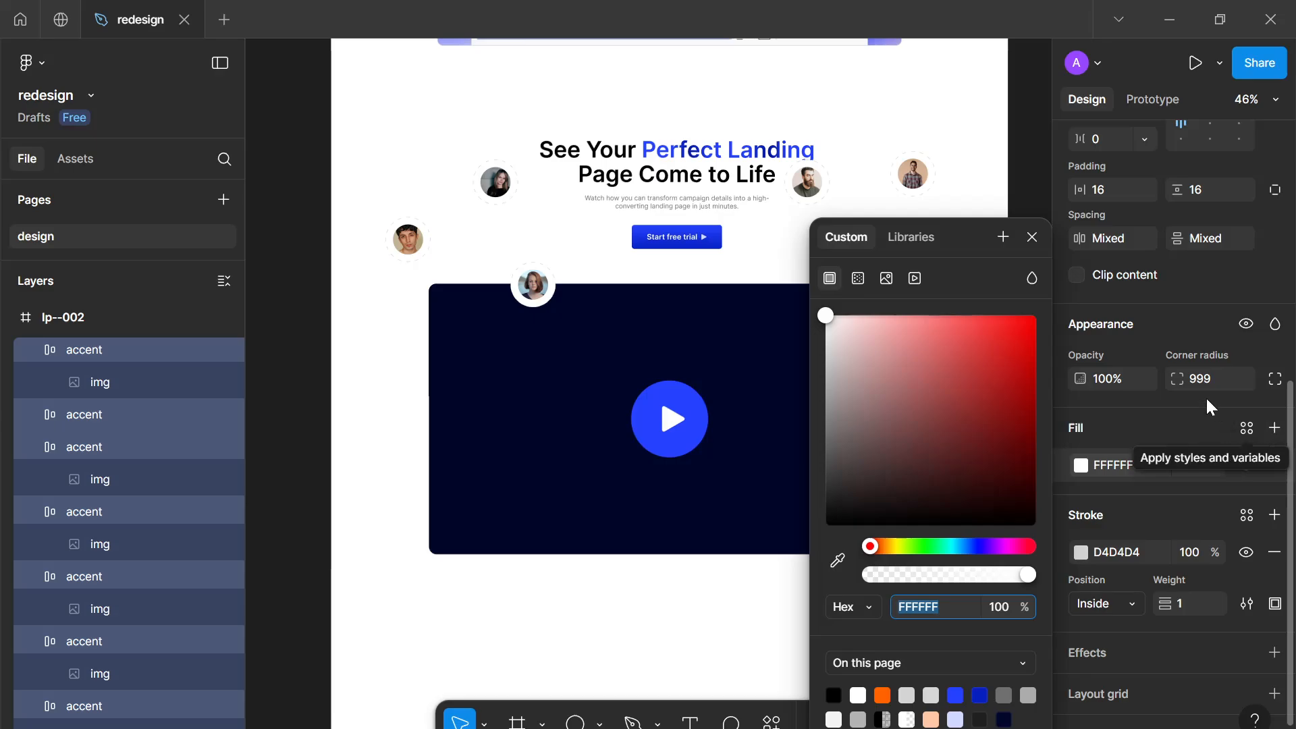
pyautogui.click(1032, 238)
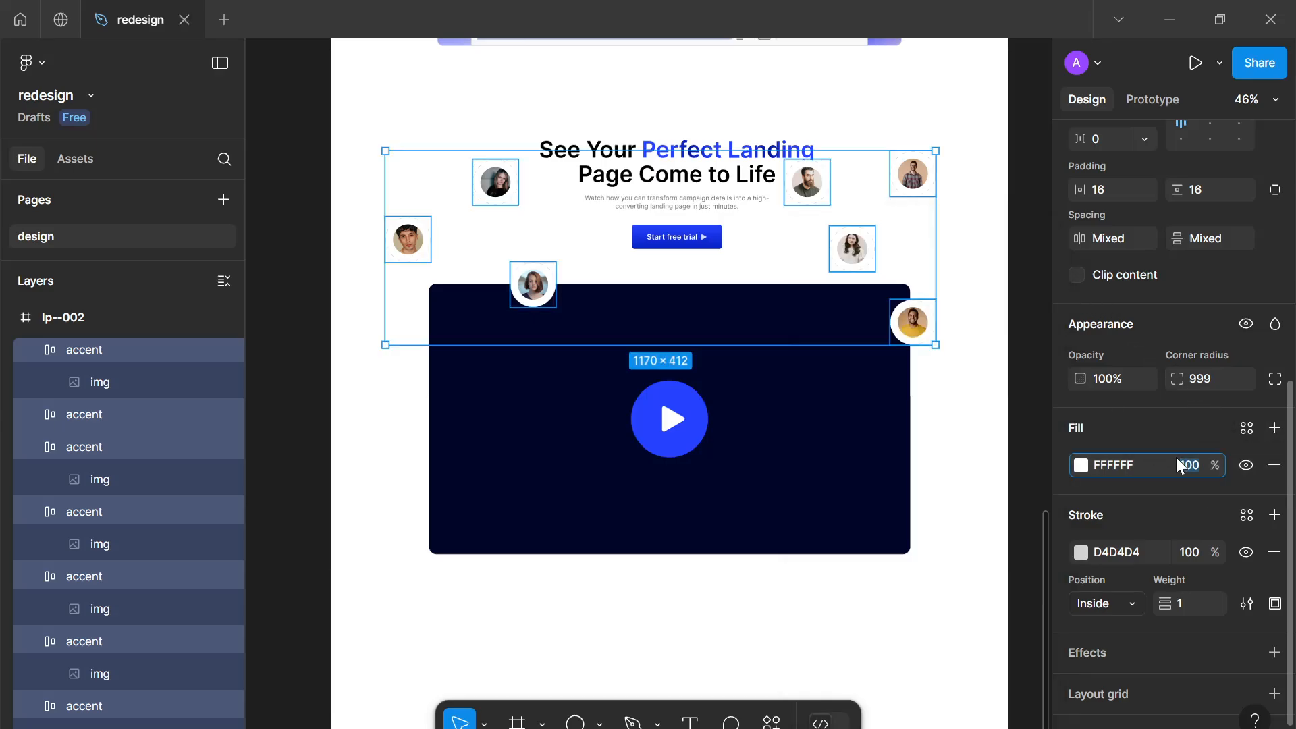
pyautogui.write('1')
pyautogui.press('Return')
# Add a Background blur effect with blur 64 to the selected accents
pyautogui.scroll(-2, 1212, 487)
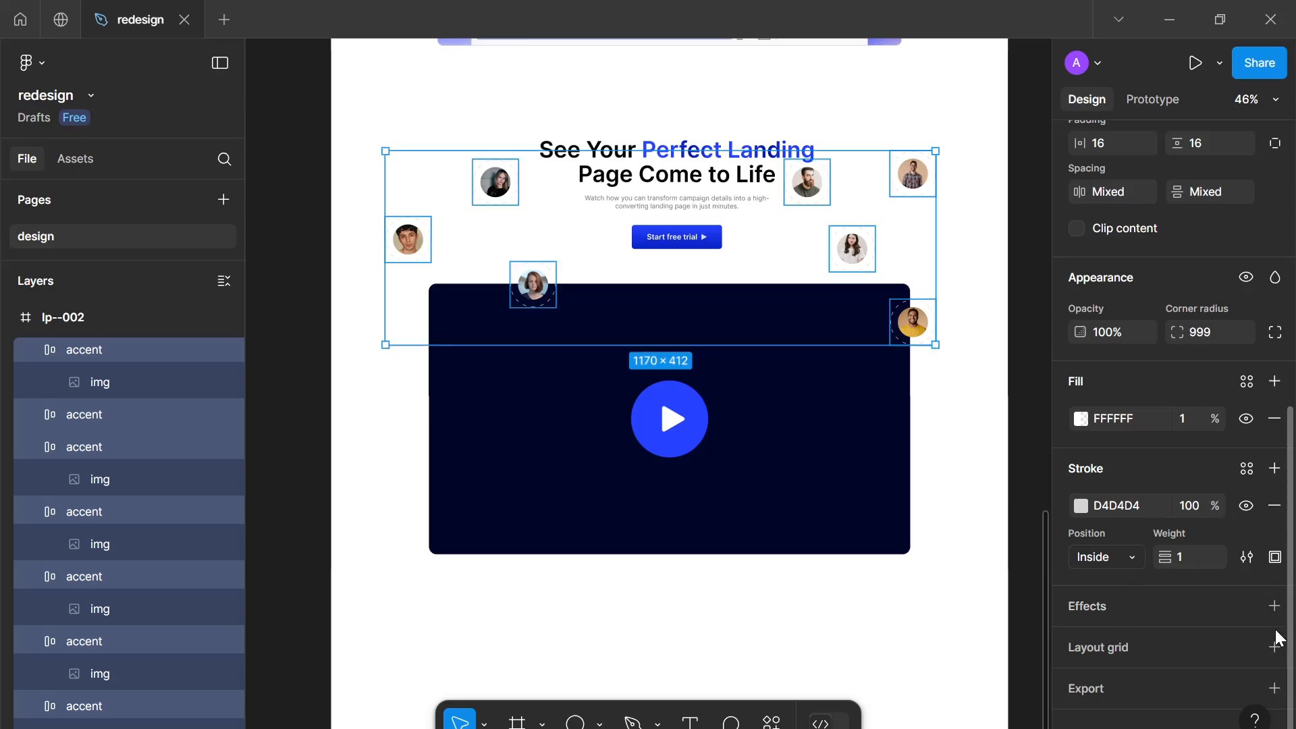
pyautogui.click(1274, 606)
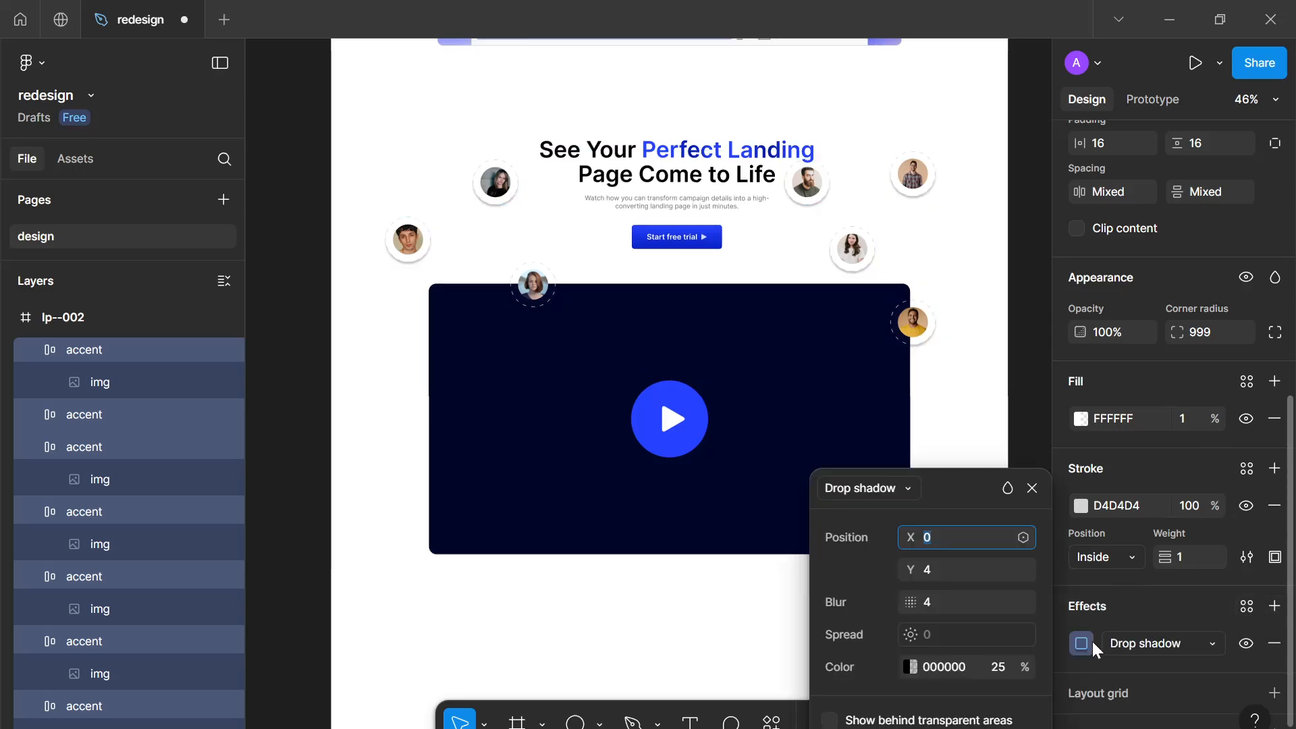
pyautogui.click(1158, 641)
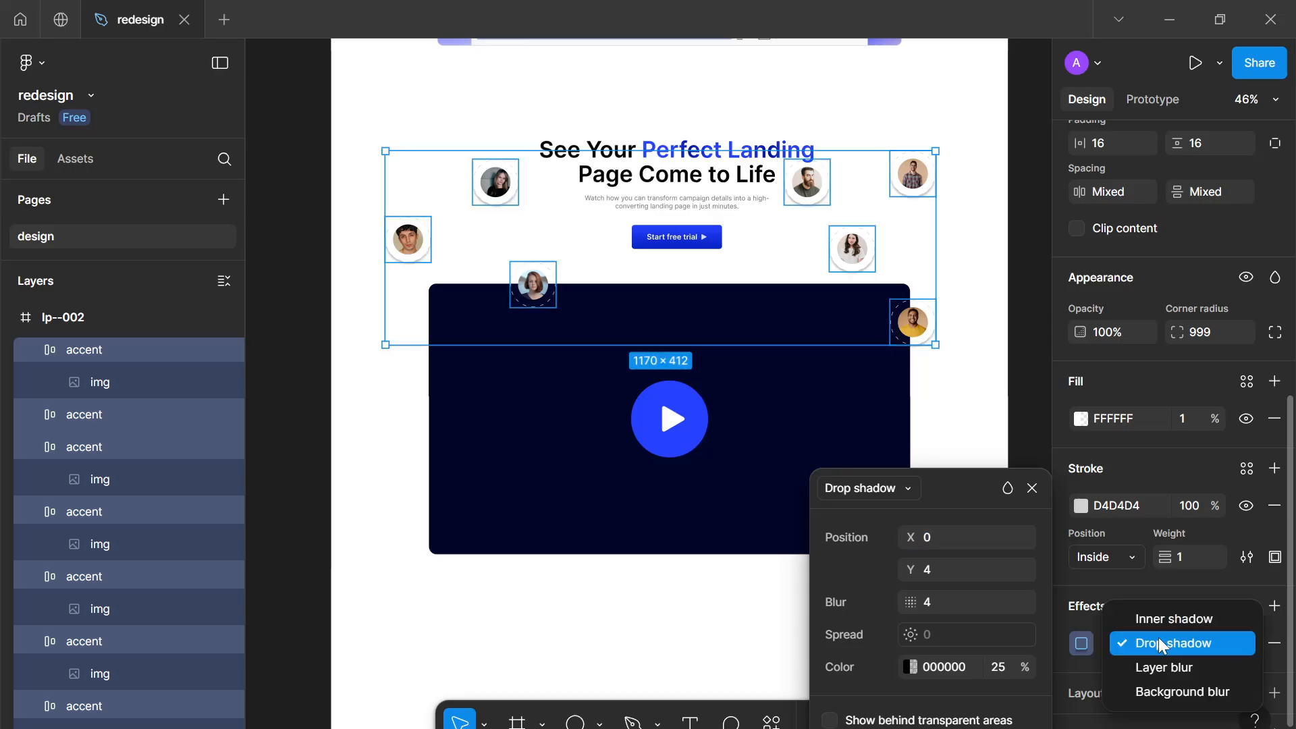
pyautogui.click(1158, 691)
pyautogui.click(968, 544)
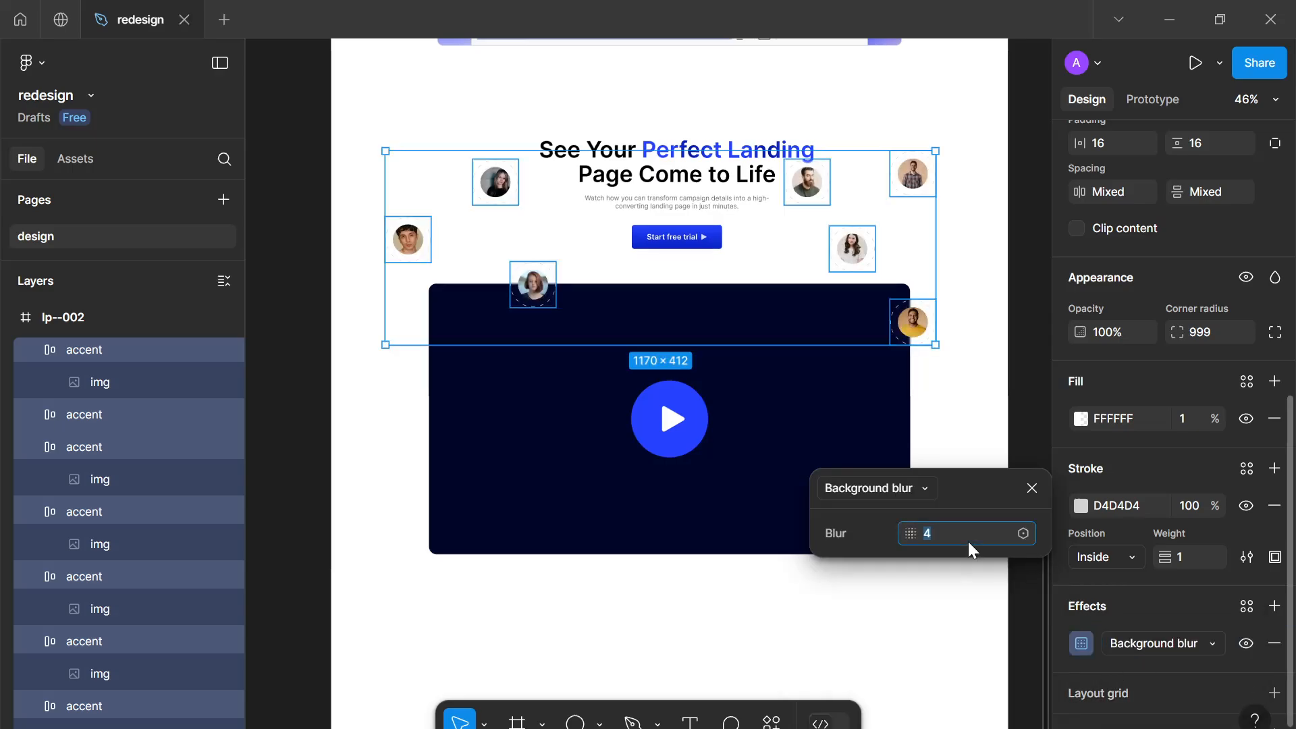
pyautogui.write('64')
pyautogui.press('Return')
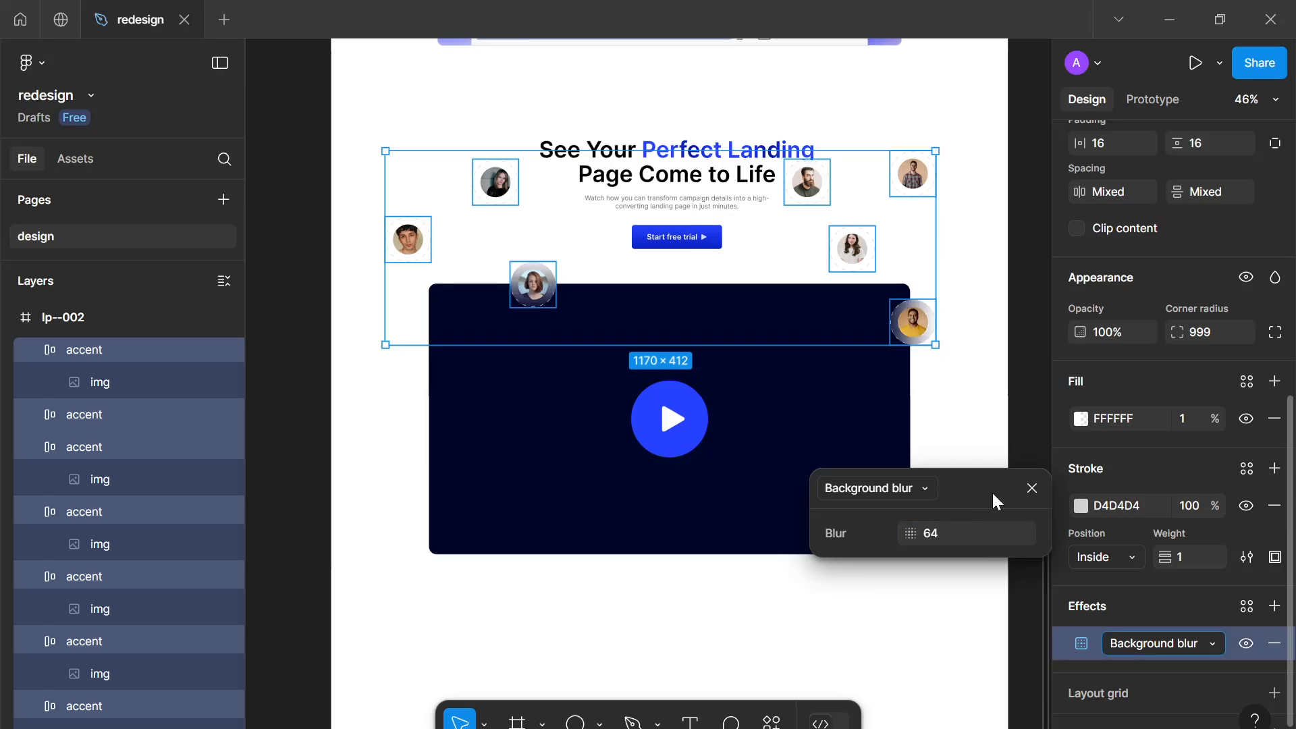
pyautogui.click(1031, 487)
pyautogui.press('Escape')
# Reselect all seven accent frames and set their stroke style to Solid
pyautogui.keyDown('ctrl'); pyautogui.scroll(10, 515, 241); pyautogui.keyUp('ctrl')
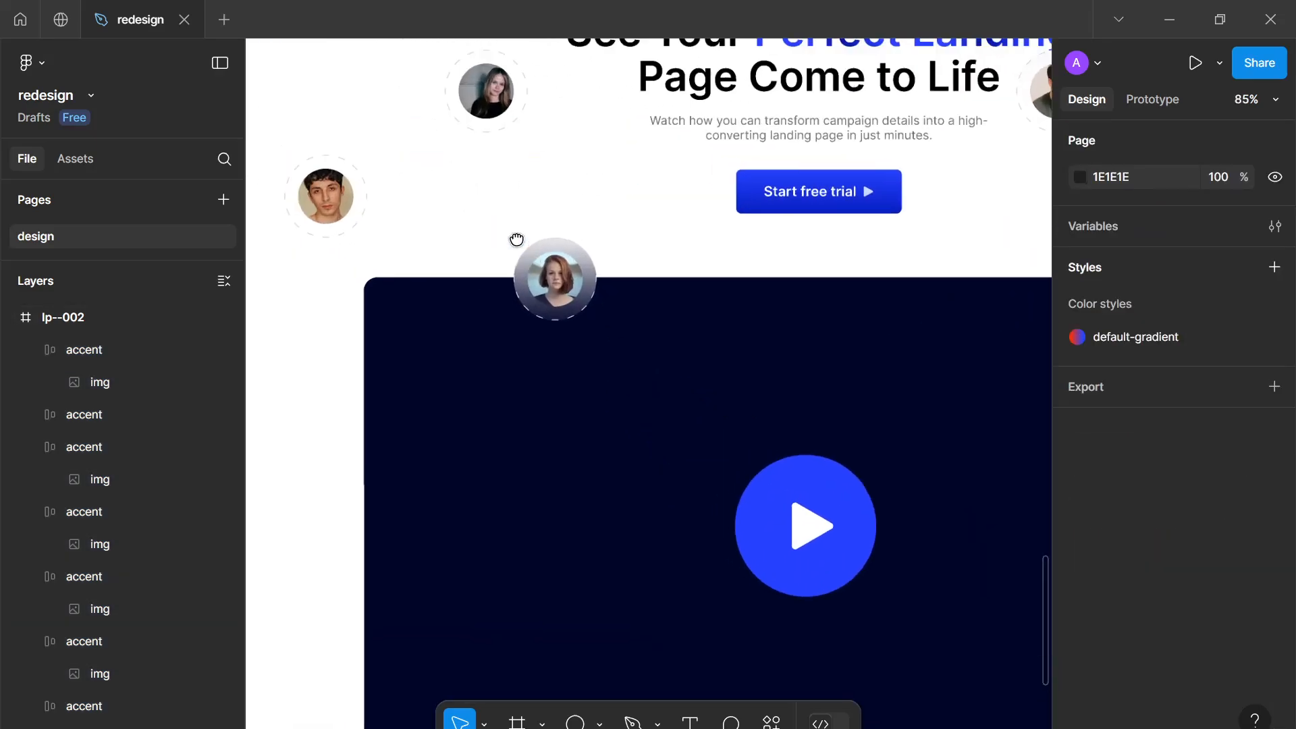
pyautogui.keyDown('ctrl'); pyautogui.scroll(3, 686, 429); pyautogui.keyUp('ctrl')
pyautogui.keyDown('ctrl'); pyautogui.scroll(-10, 674, 405); pyautogui.keyUp('ctrl')
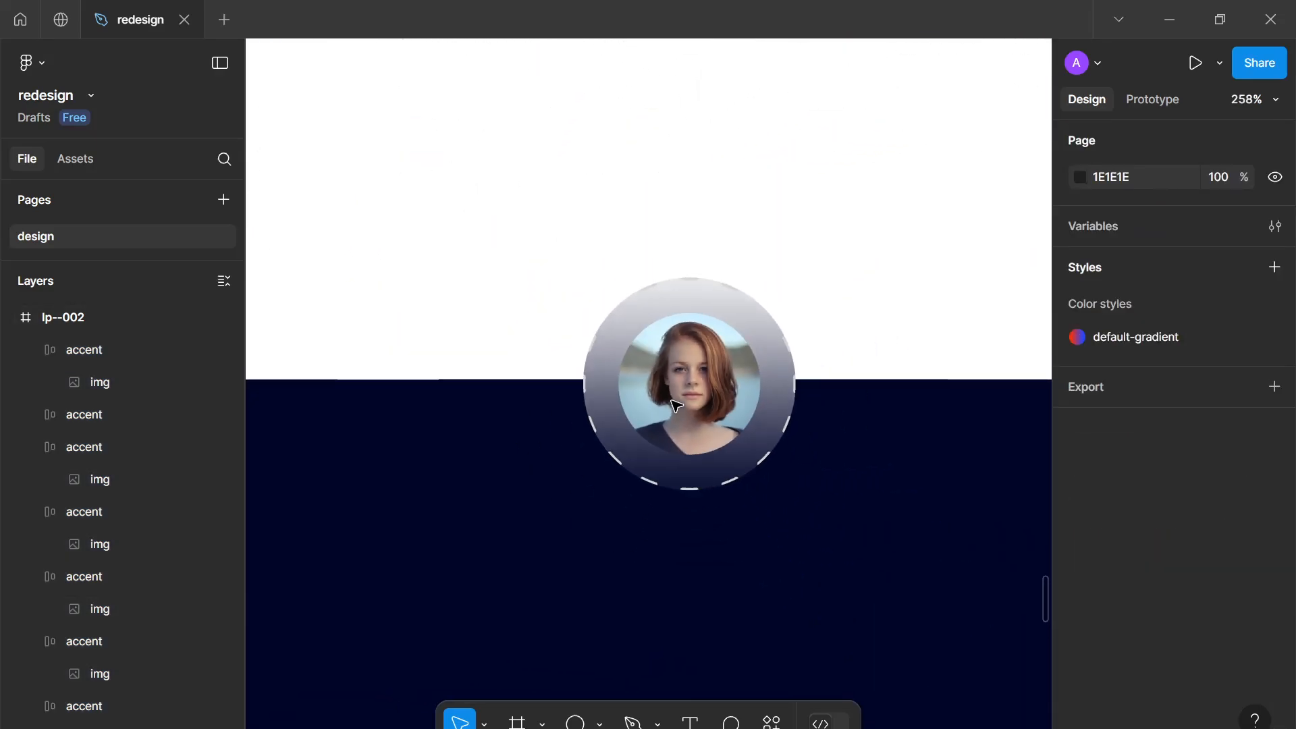
pyautogui.keyDown('ctrl'); pyautogui.scroll(-2, 674, 405); pyautogui.keyUp('ctrl')
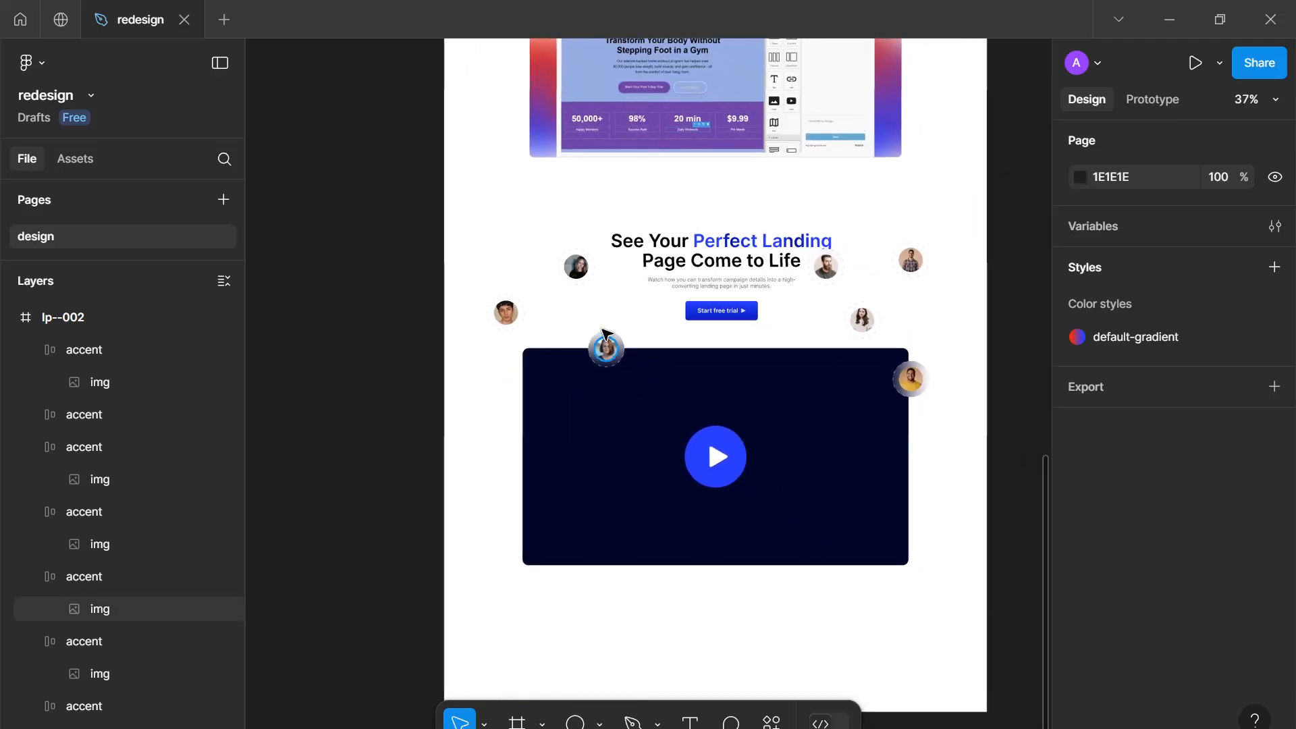
pyautogui.click(576, 267)
pyautogui.keyDown('shift'); pyautogui.click(494, 319); pyautogui.keyUp('shift')
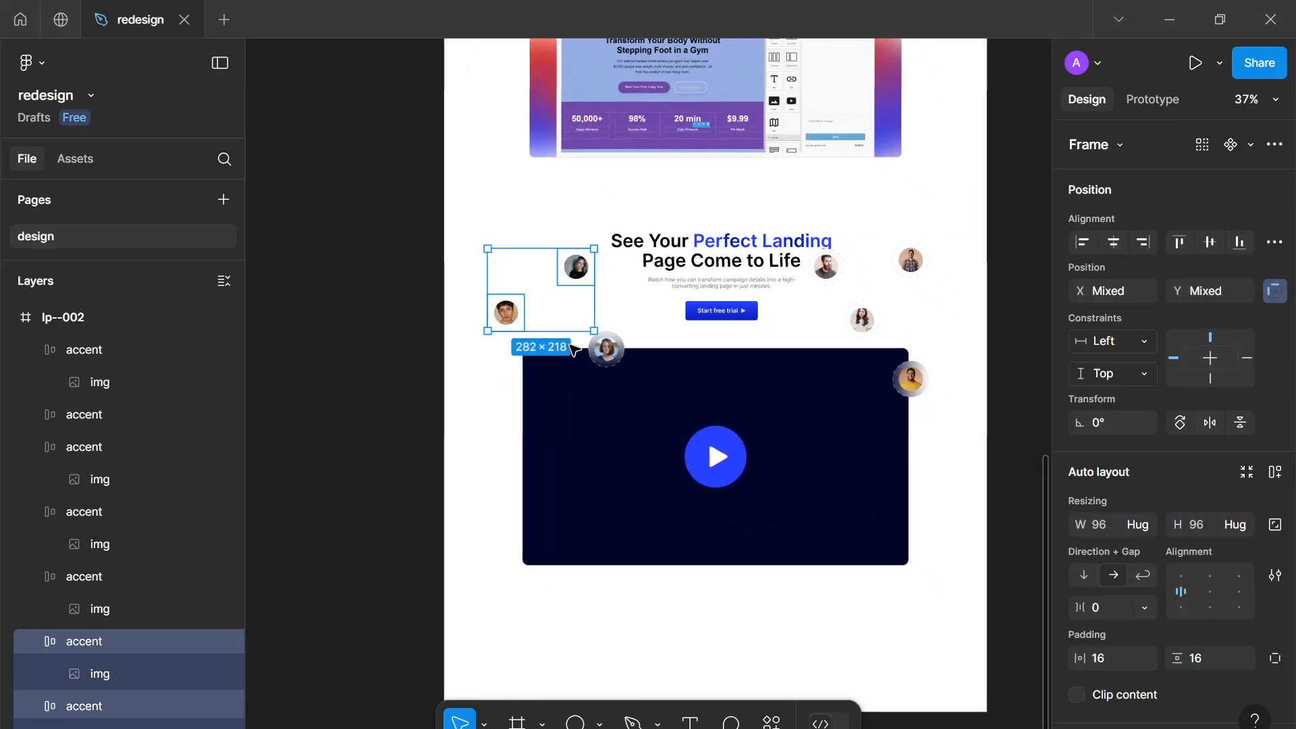
pyautogui.keyDown('shift'); pyautogui.click(605, 349); pyautogui.keyUp('shift')
pyautogui.keyDown('shift'); pyautogui.click(826, 267); pyautogui.keyUp('shift')
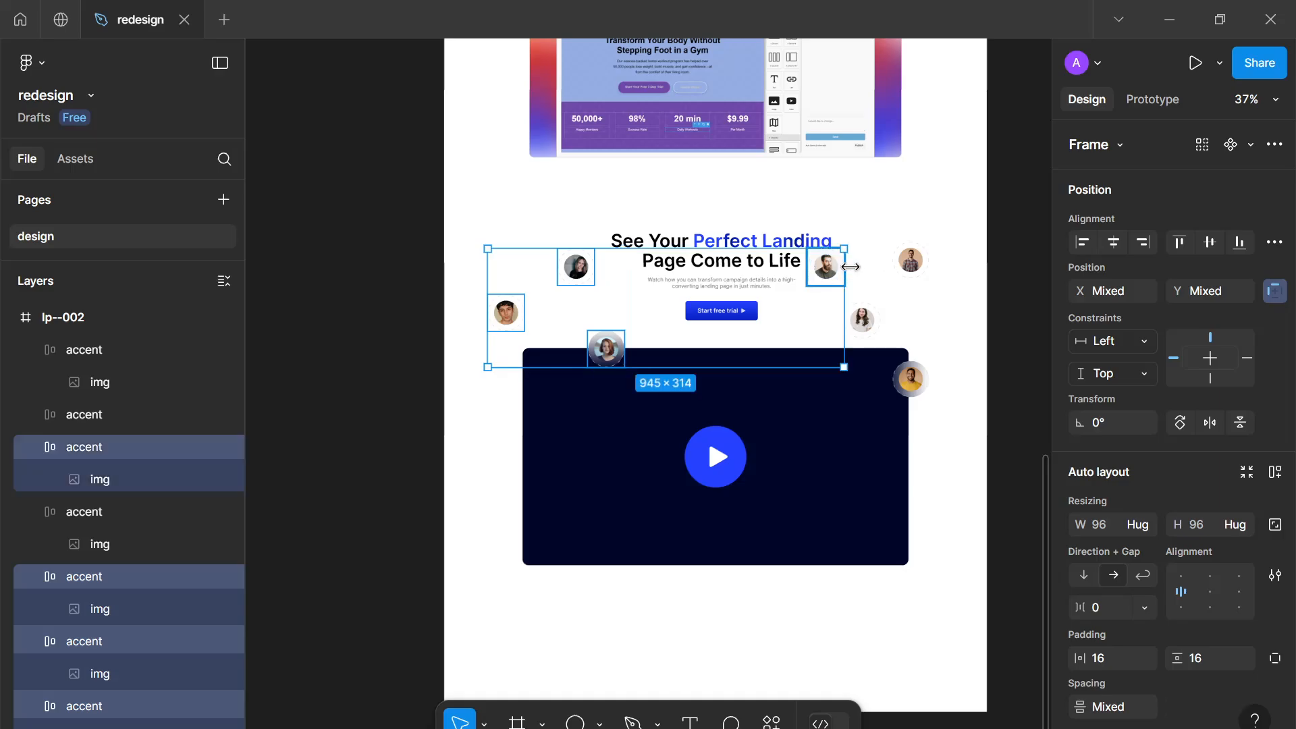
pyautogui.keyDown('shift'); pyautogui.click(910, 262); pyautogui.keyUp('shift')
pyautogui.keyDown('shift'); pyautogui.click(862, 320); pyautogui.keyUp('shift')
pyautogui.keyDown('shift'); pyautogui.click(911, 379); pyautogui.keyUp('shift')
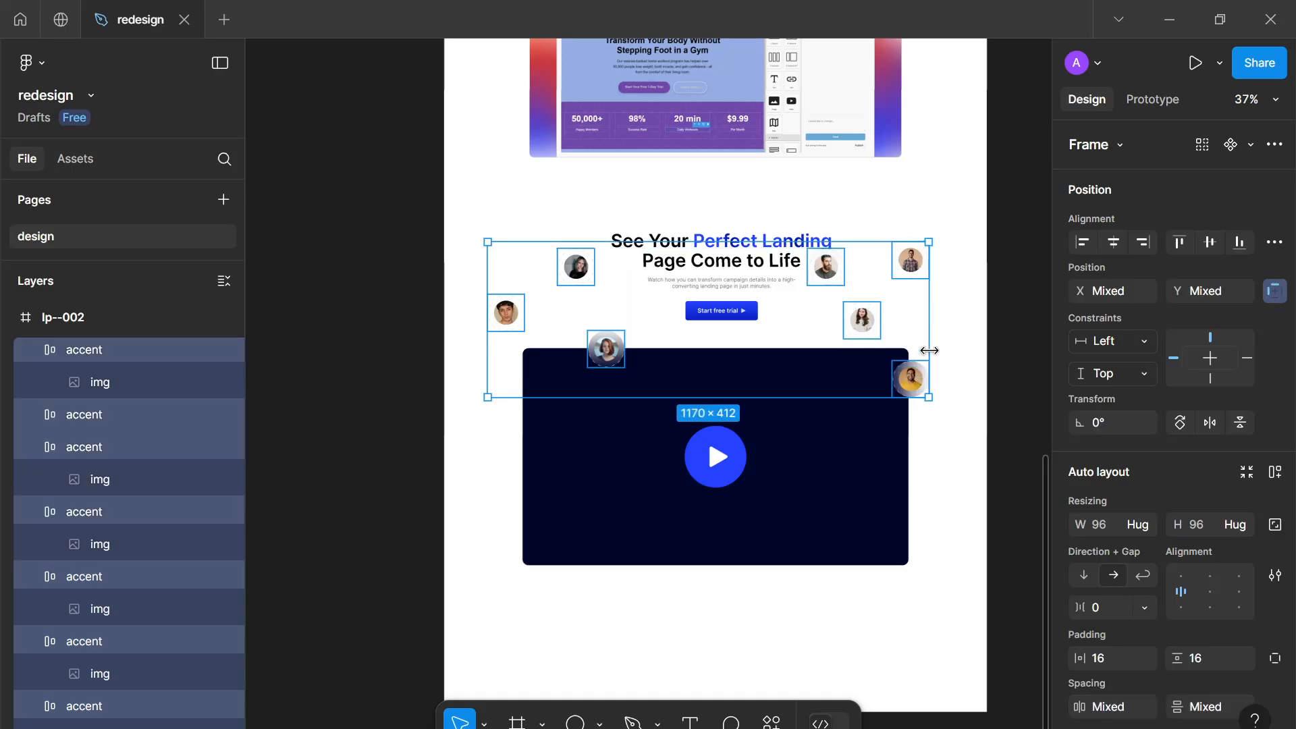
pyautogui.scroll(10, 889, 280)
pyautogui.scroll(-10, 825, 302)
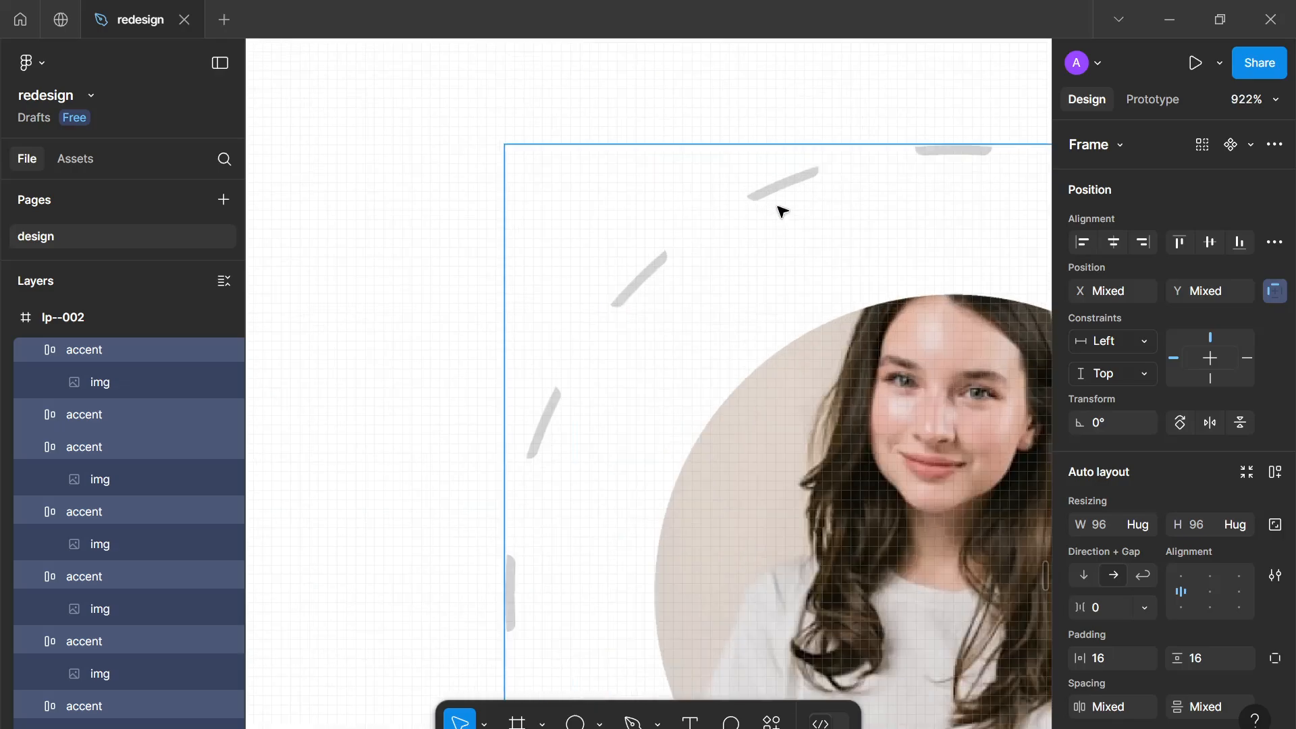
pyautogui.scroll(-3, 732, 277)
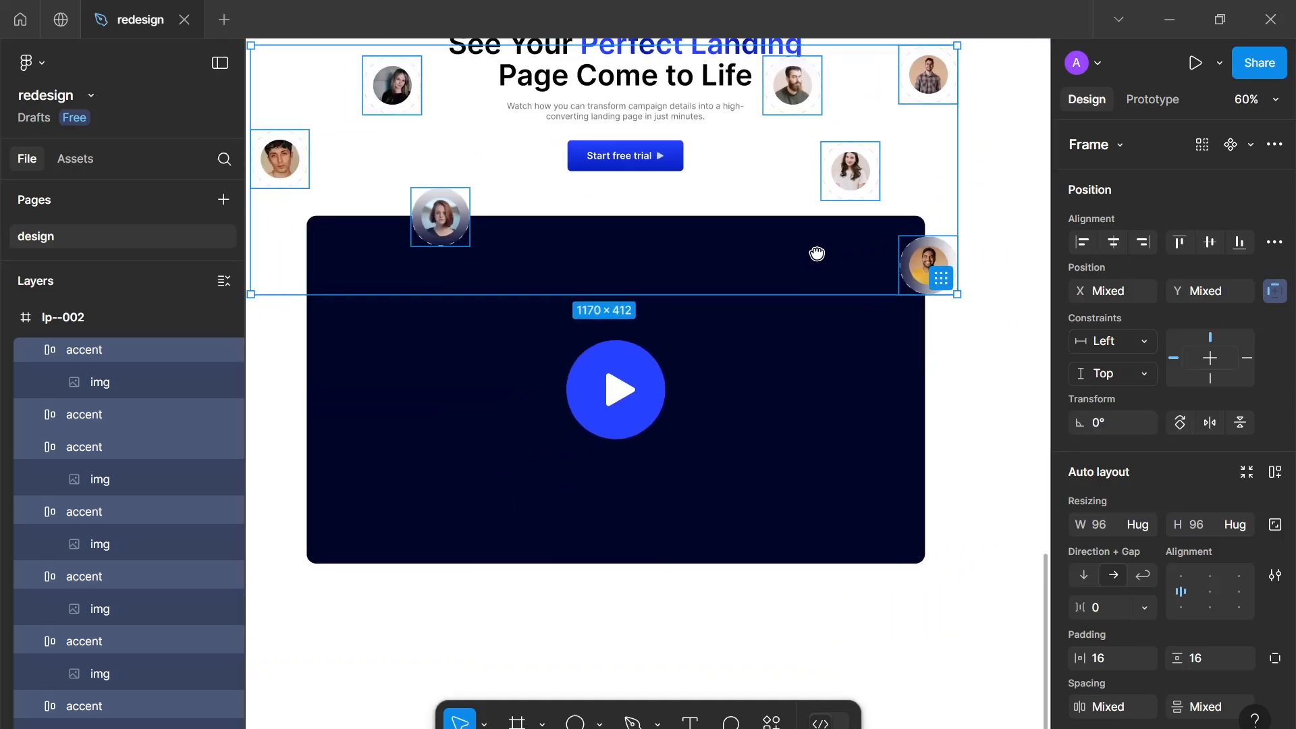
pyautogui.scroll(-5, 837, 310)
pyautogui.scroll(-5, 1116, 539)
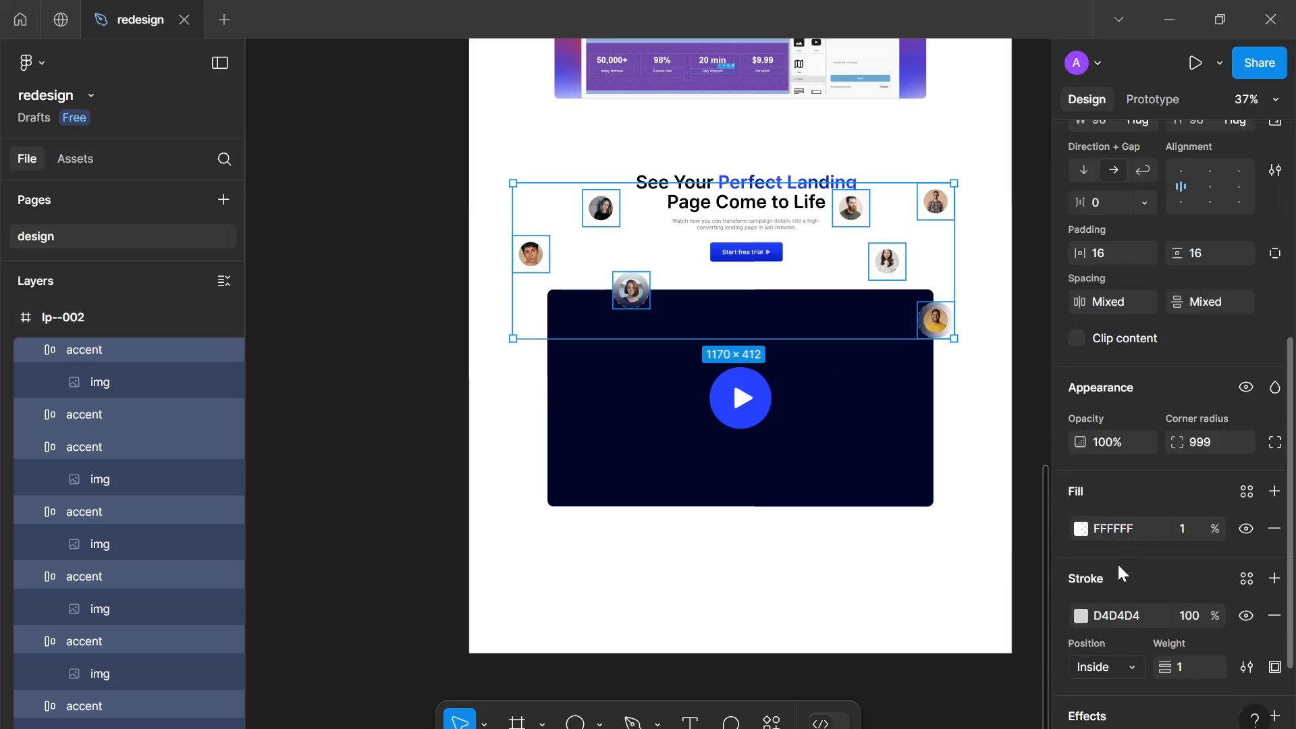
pyautogui.click(1273, 666)
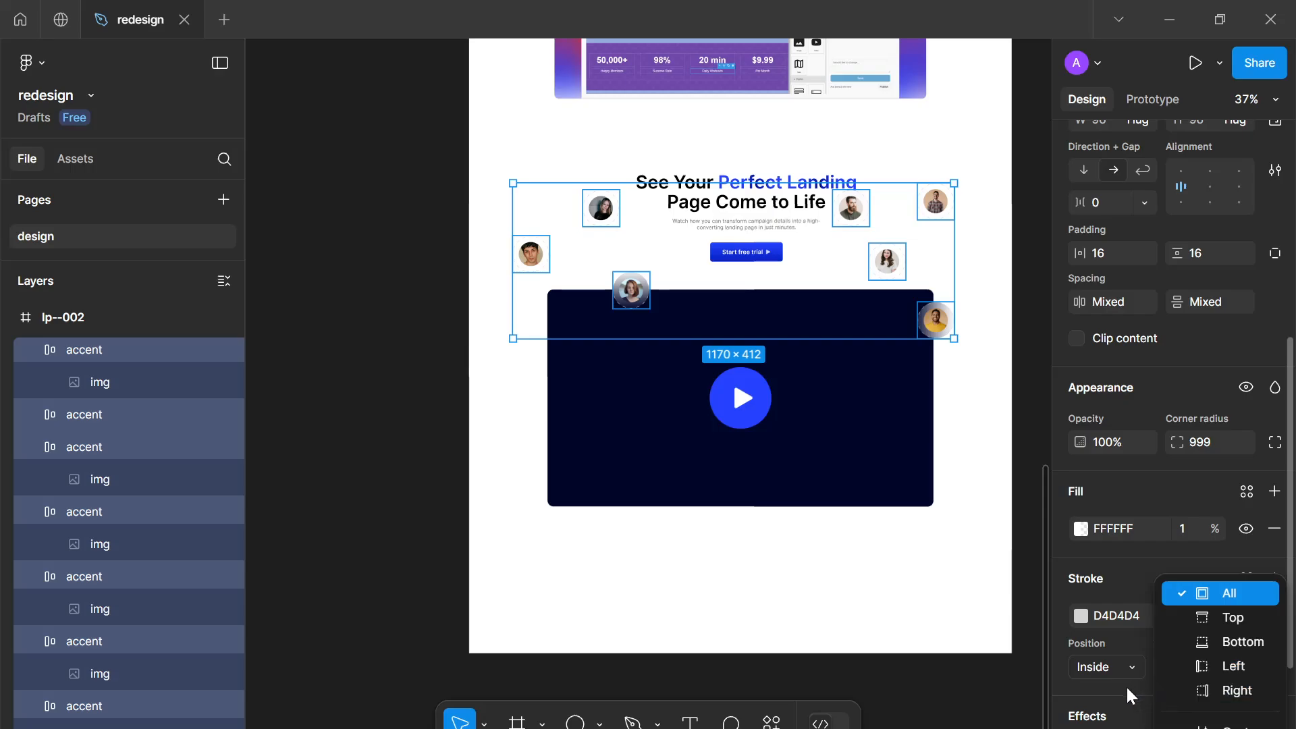
pyautogui.click(1126, 685)
pyautogui.click(1245, 667)
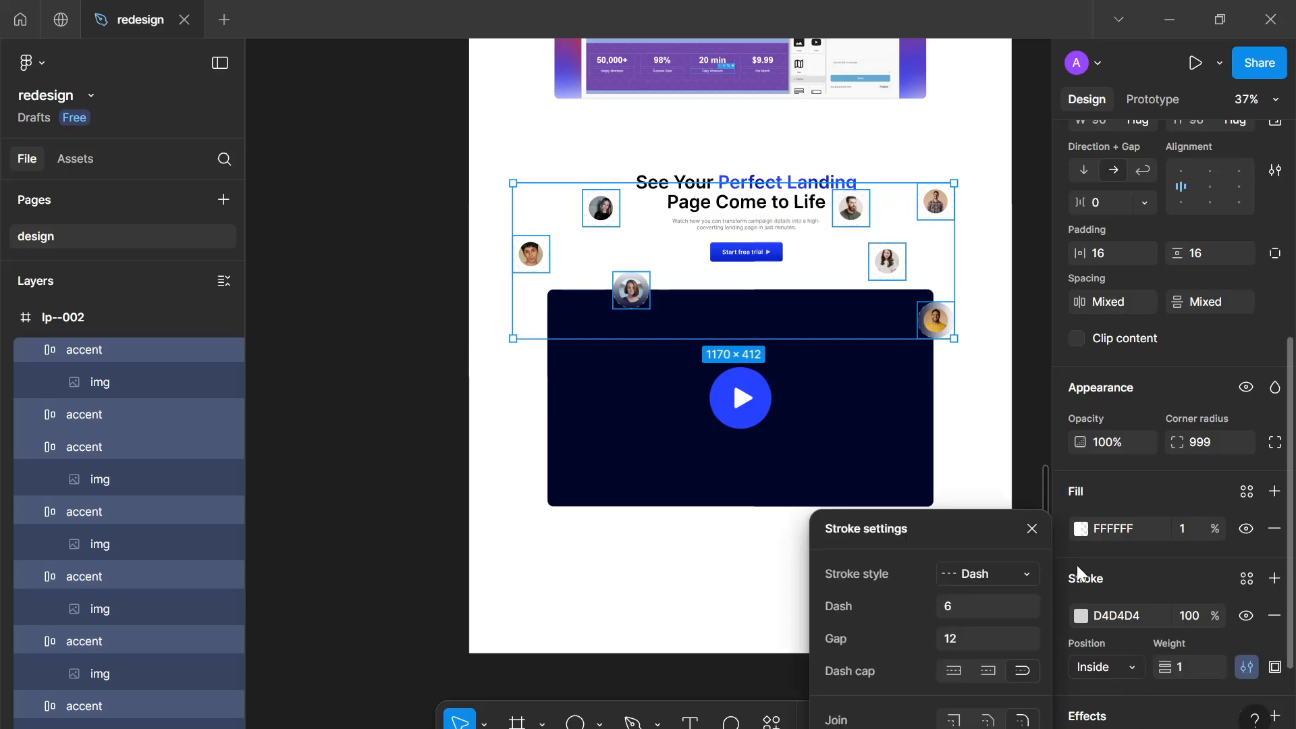
pyautogui.click(1010, 572)
pyautogui.click(1006, 553)
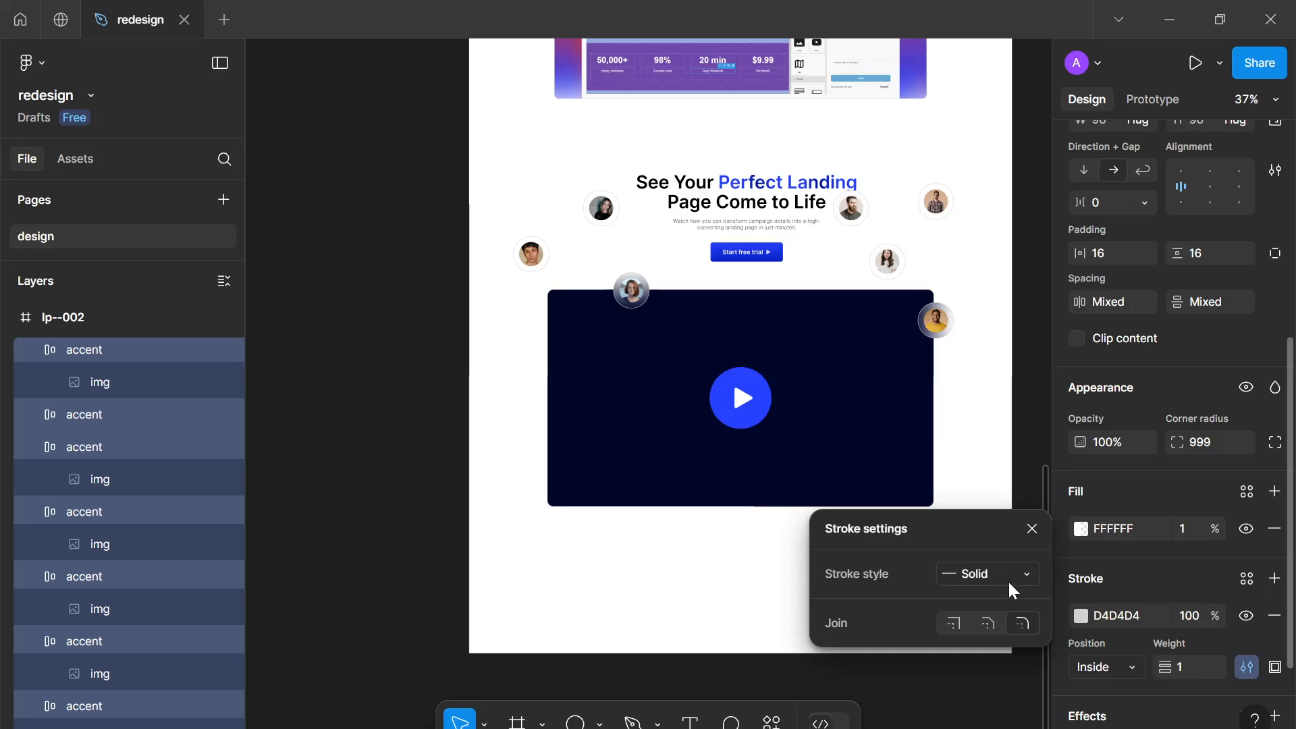
pyautogui.click(1007, 579)
pyautogui.click(987, 631)
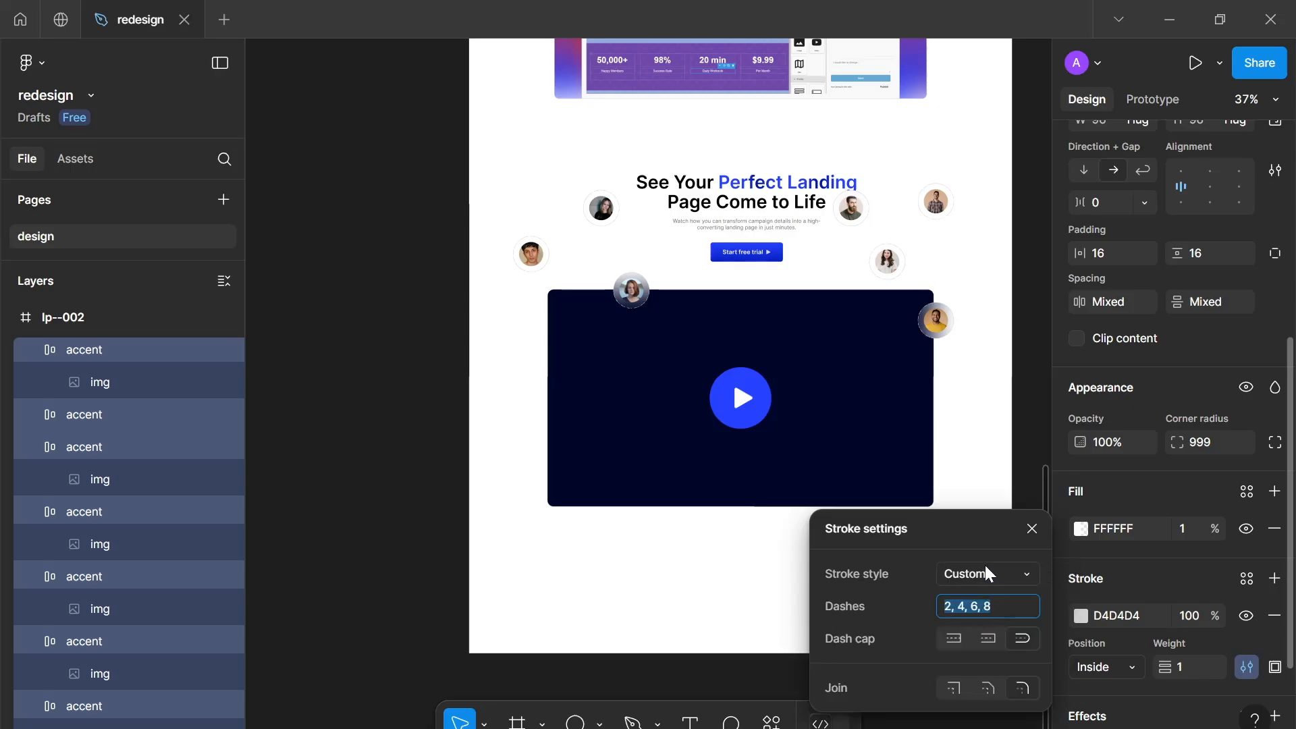
pyautogui.click(985, 569)
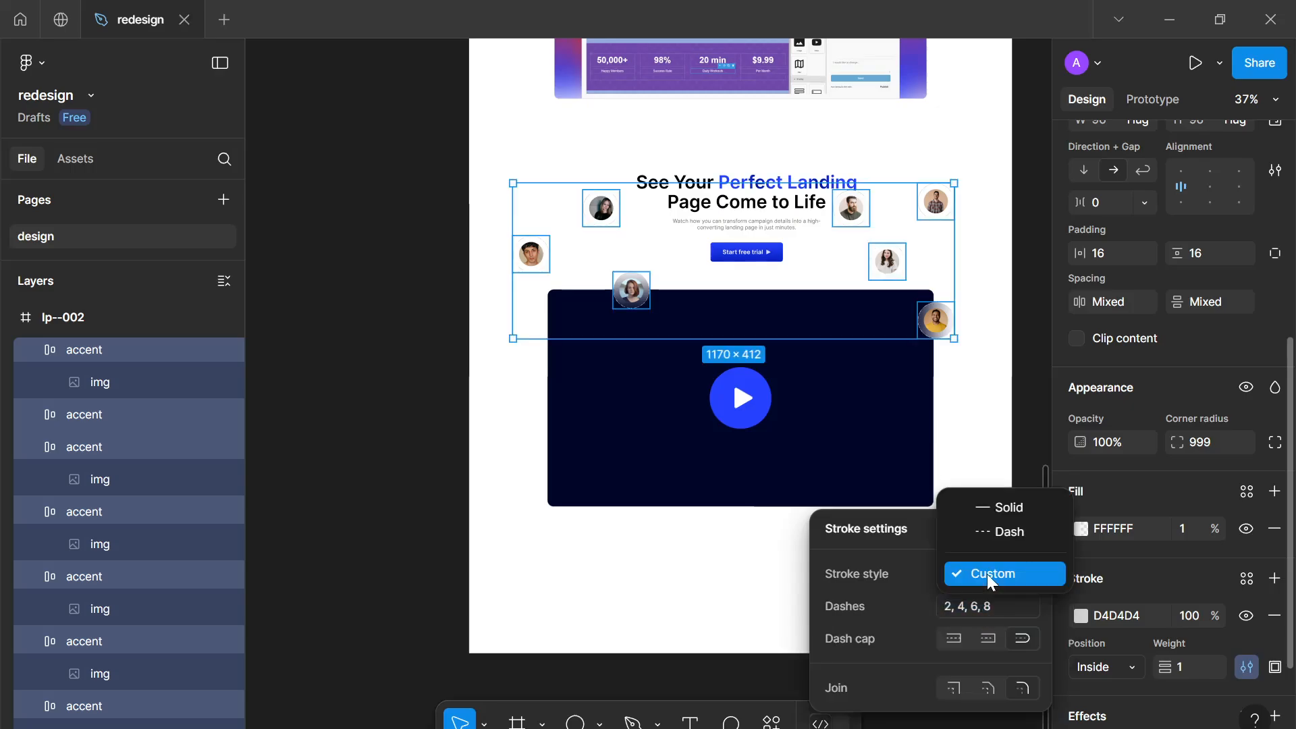
pyautogui.click(975, 505)
# Set the accents' stroke colour to 00062A
pyautogui.scroll(6, 697, 324)
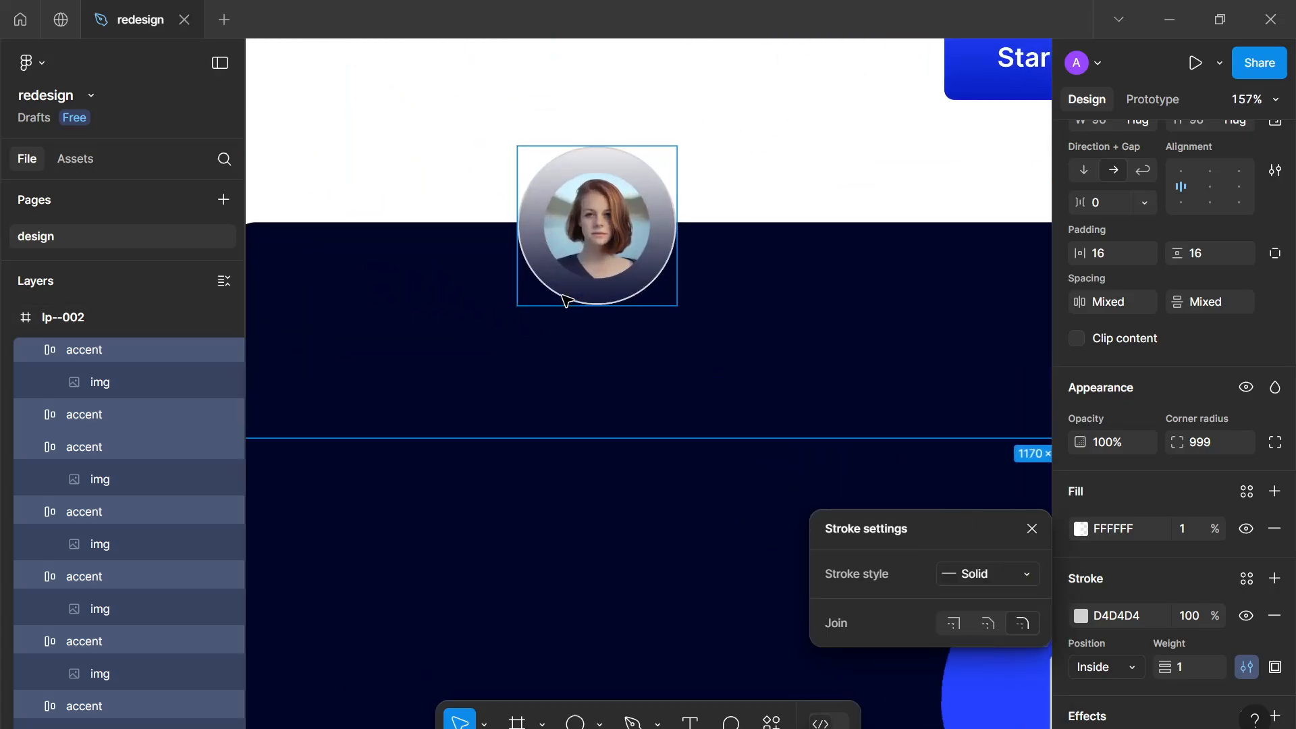
pyautogui.scroll(-4, 741, 567)
pyautogui.click(1084, 613)
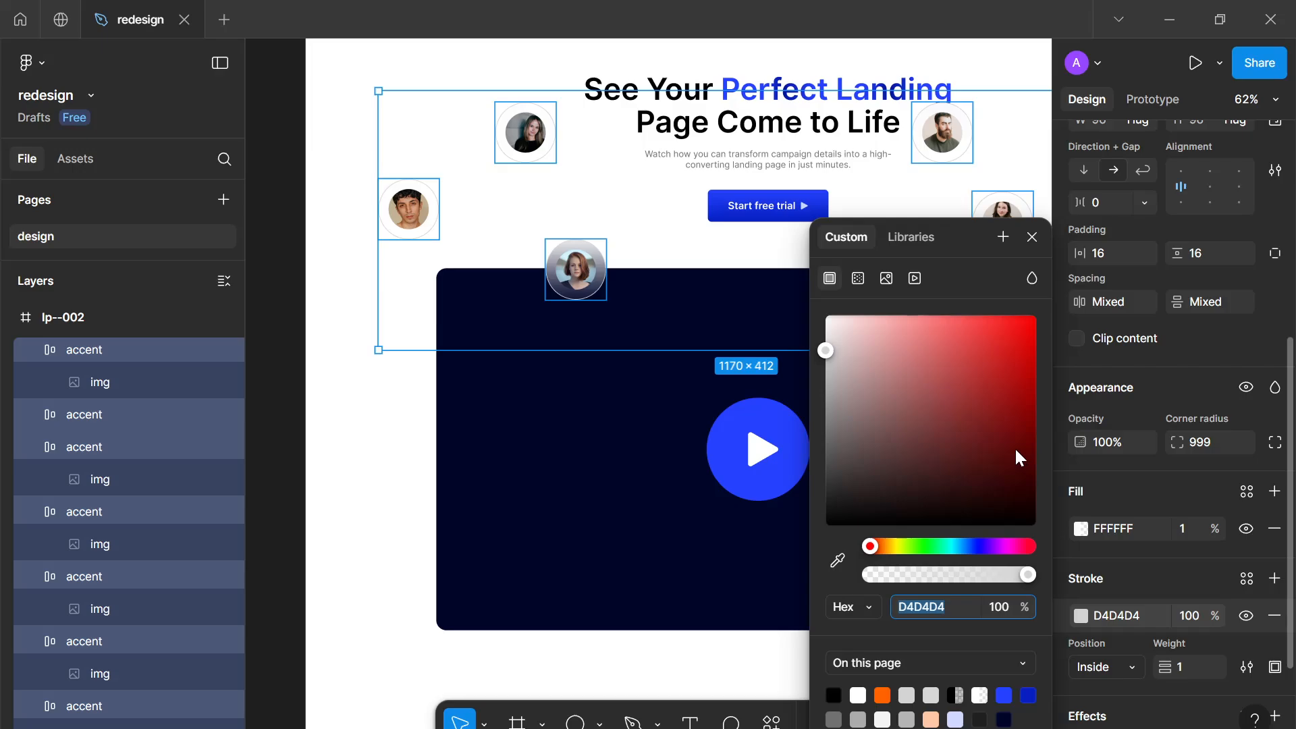
pyautogui.moveTo(1016, 451)
pyautogui.mouseDown()
pyautogui.moveTo(888, 293)
pyautogui.moveTo(870, 312)
pyautogui.mouseUp()
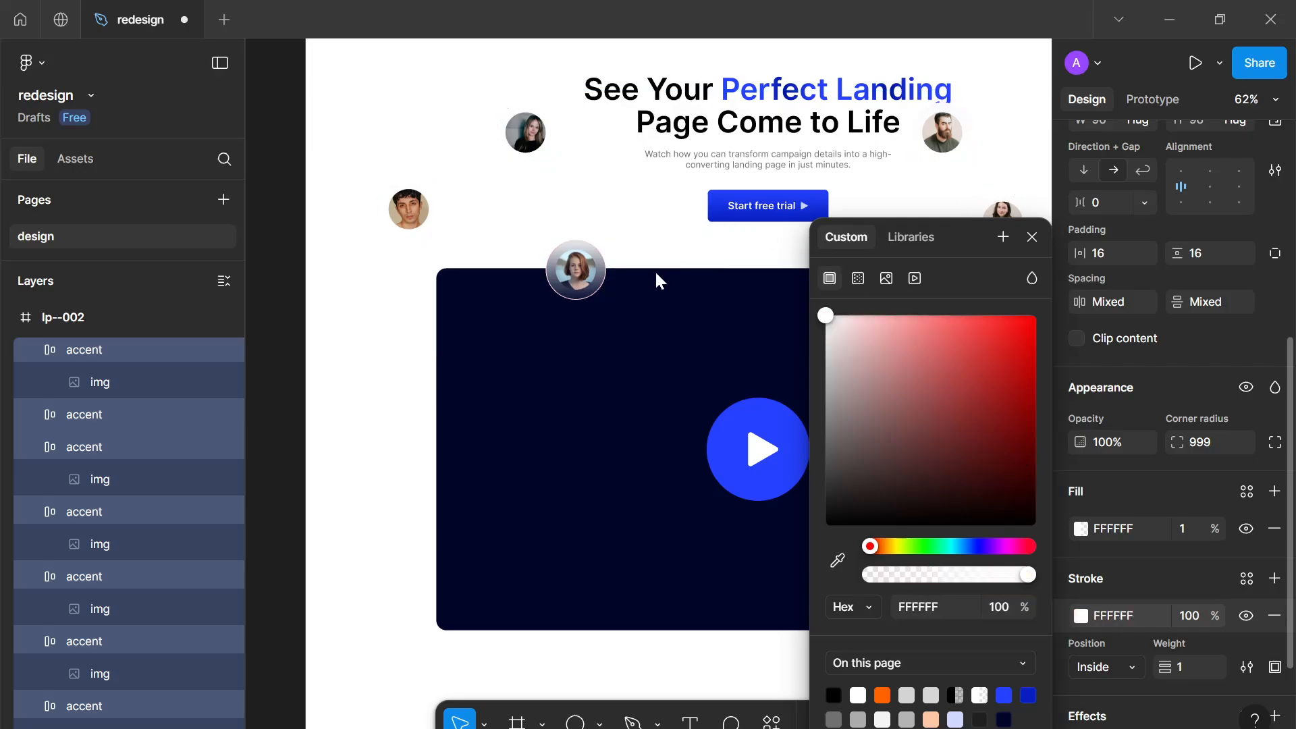
pyautogui.moveTo(619, 354); pyautogui.dragTo(619, 339)
pyautogui.click(1005, 694)
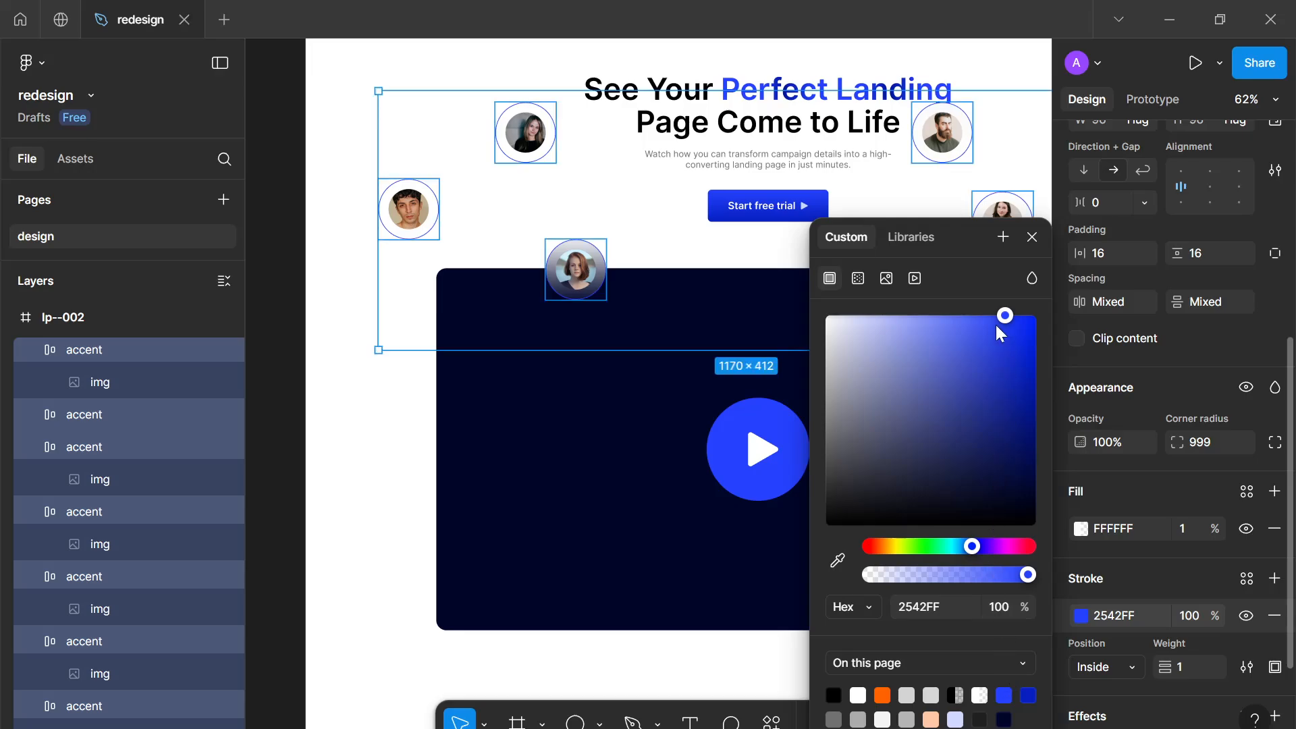
pyautogui.moveTo(994, 325)
pyautogui.mouseDown()
pyautogui.moveTo(865, 277)
pyautogui.moveTo(966, 337)
pyautogui.moveTo(1080, 497)
pyautogui.mouseUp()
pyautogui.click(1035, 236)
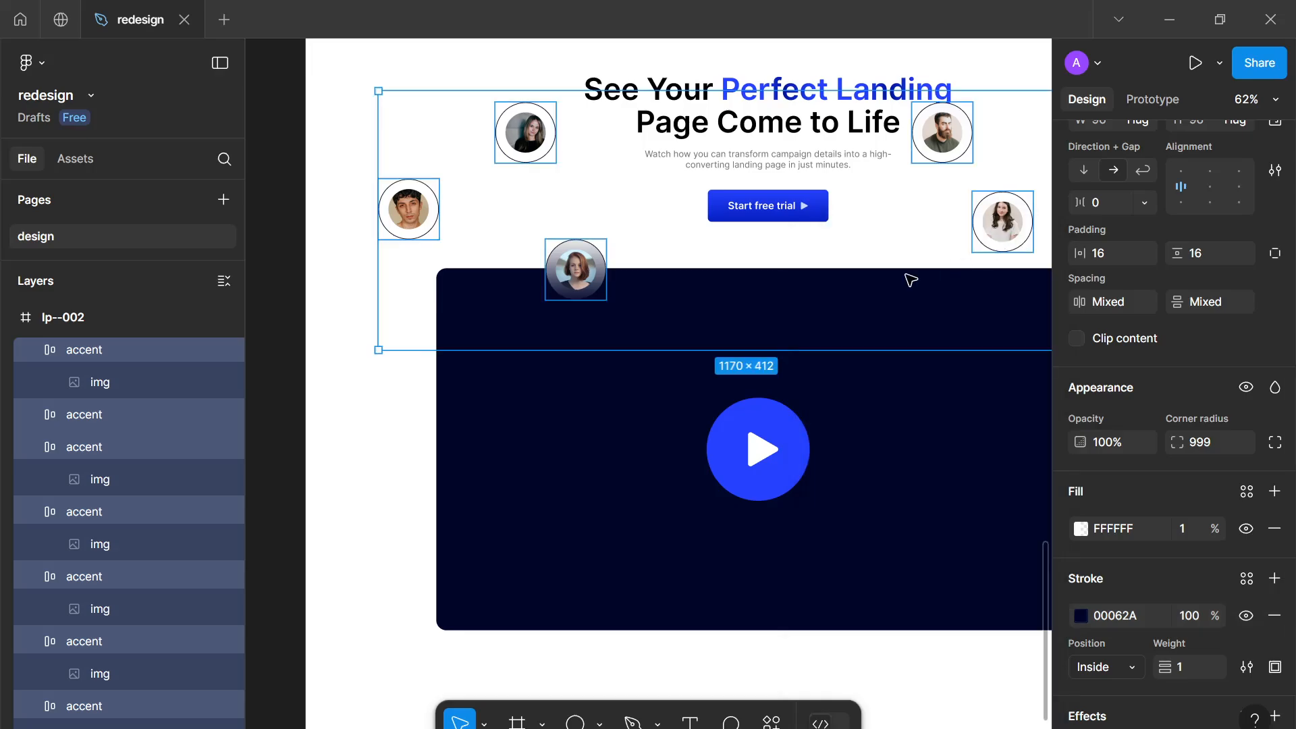
# Move the accent above the video's top-left corner upward and shift the top-left accent slightly left
pyautogui.scroll(-5, 836, 337)
pyautogui.click(943, 399)
pyautogui.scroll(3, 920, 370)
pyautogui.scroll(3, 911, 347)
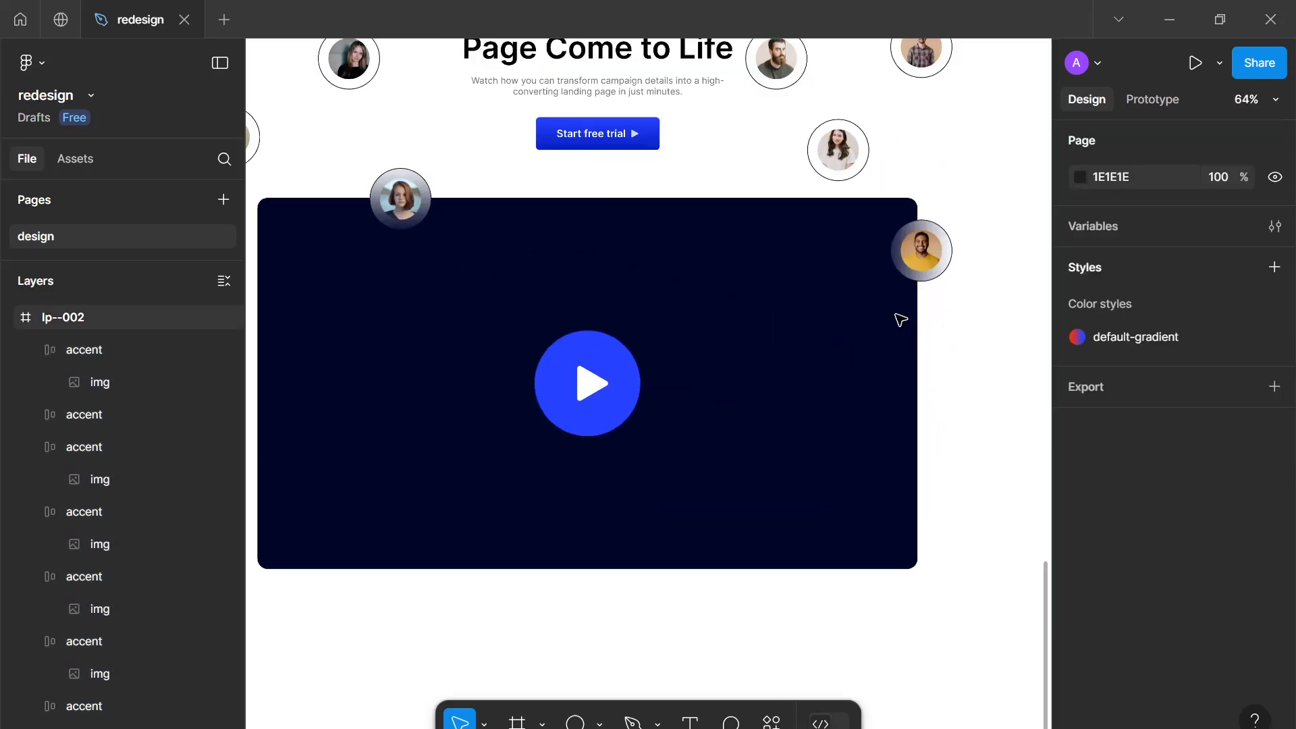
pyautogui.scroll(-4, 842, 303)
pyautogui.scroll(2, 629, 288)
pyautogui.scroll(2, 629, 289)
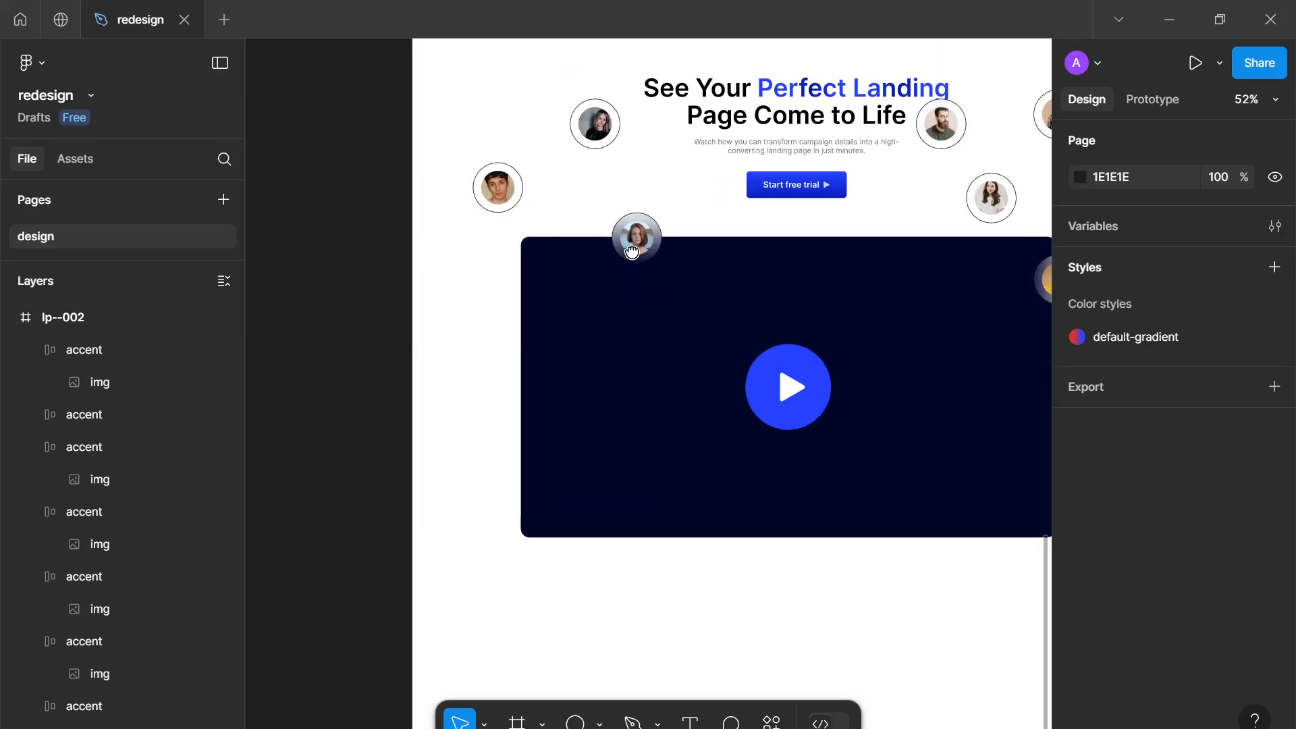
pyautogui.scroll(3, 661, 364)
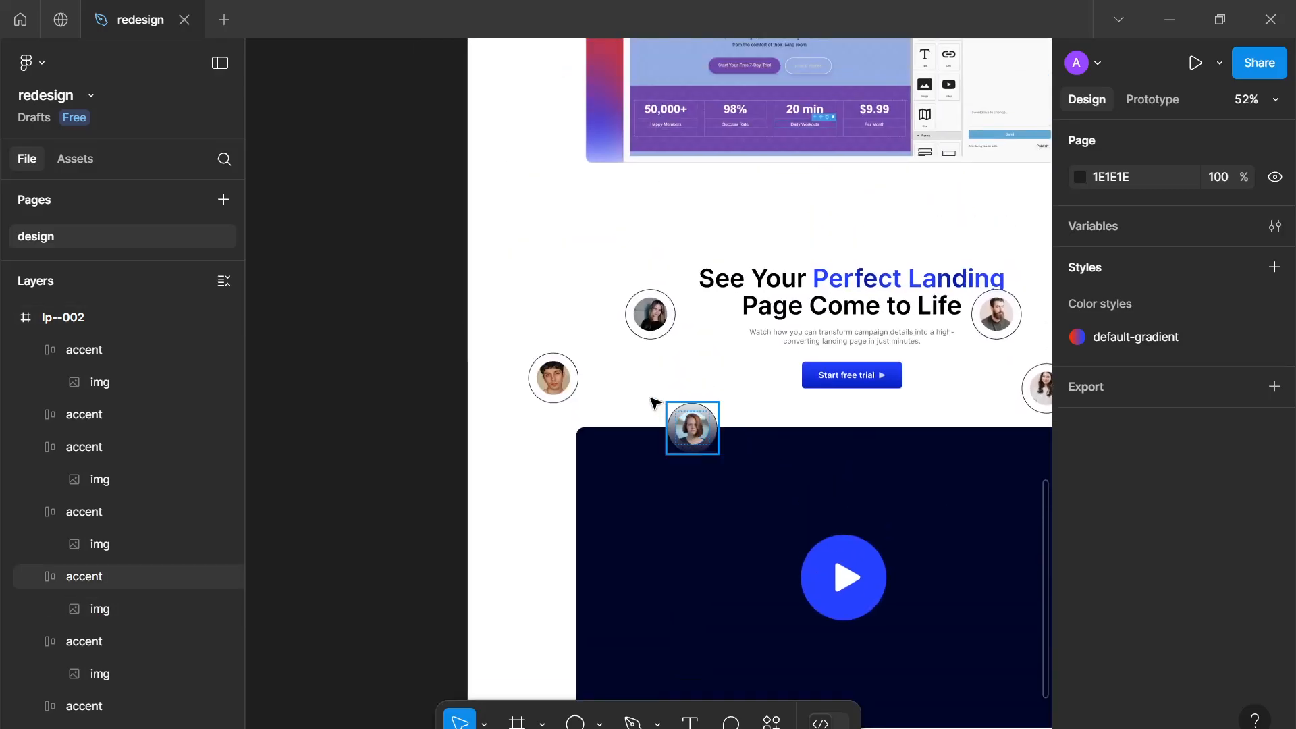
pyautogui.moveTo(654, 404); pyautogui.dragTo(688, 392)
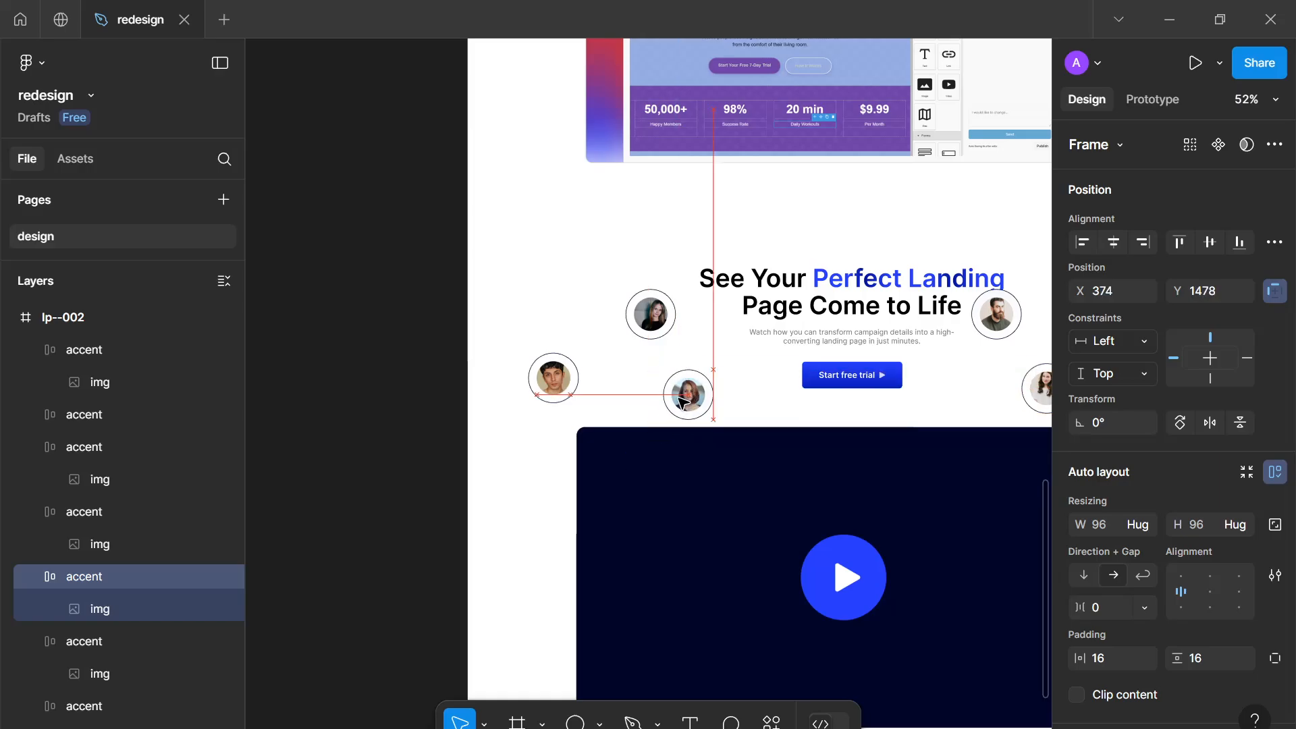
pyautogui.moveTo(650, 314); pyautogui.dragTo(624, 311)
# Rearrange the right-hand accents around the headline and CTA into a staggered layout
pyautogui.scroll(-2, 730, 379)
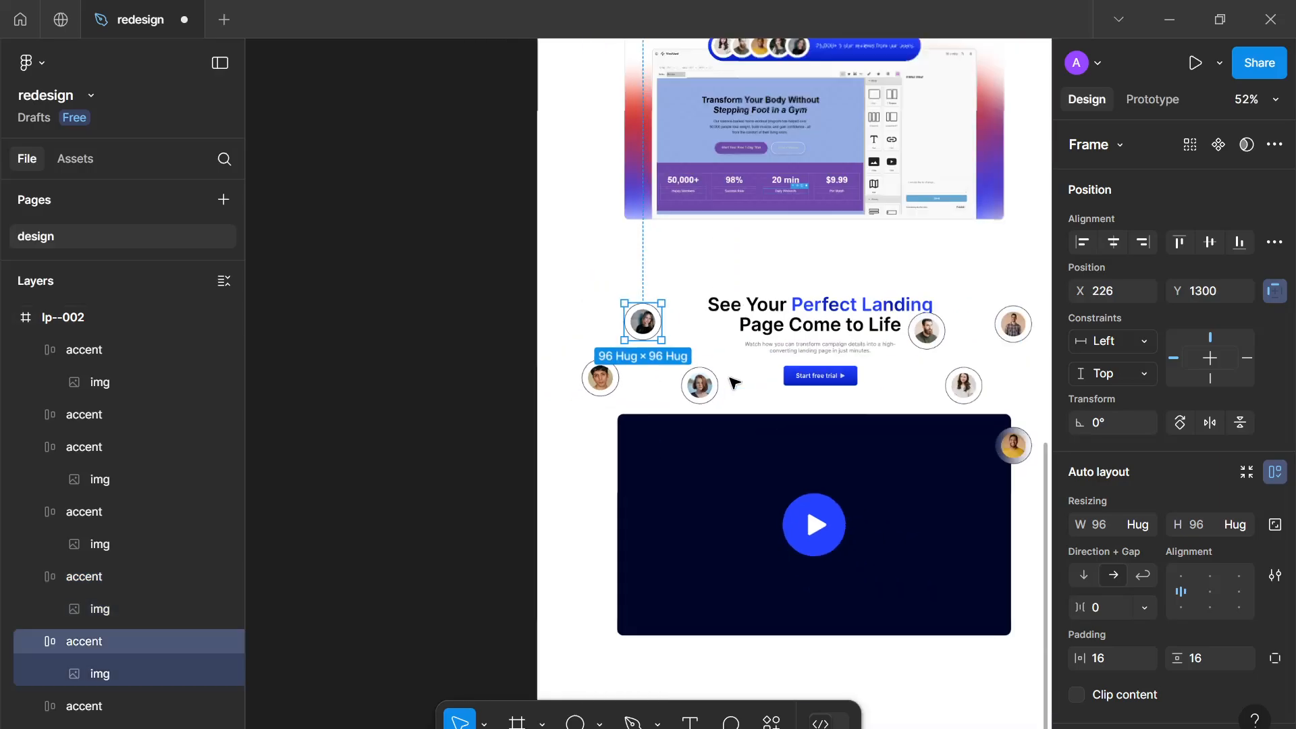
pyautogui.scroll(3, 776, 385)
pyautogui.moveTo(814, 397); pyautogui.dragTo(639, 369)
pyautogui.moveTo(924, 440); pyautogui.dragTo(971, 341)
pyautogui.moveTo(857, 346); pyautogui.dragTo(866, 316)
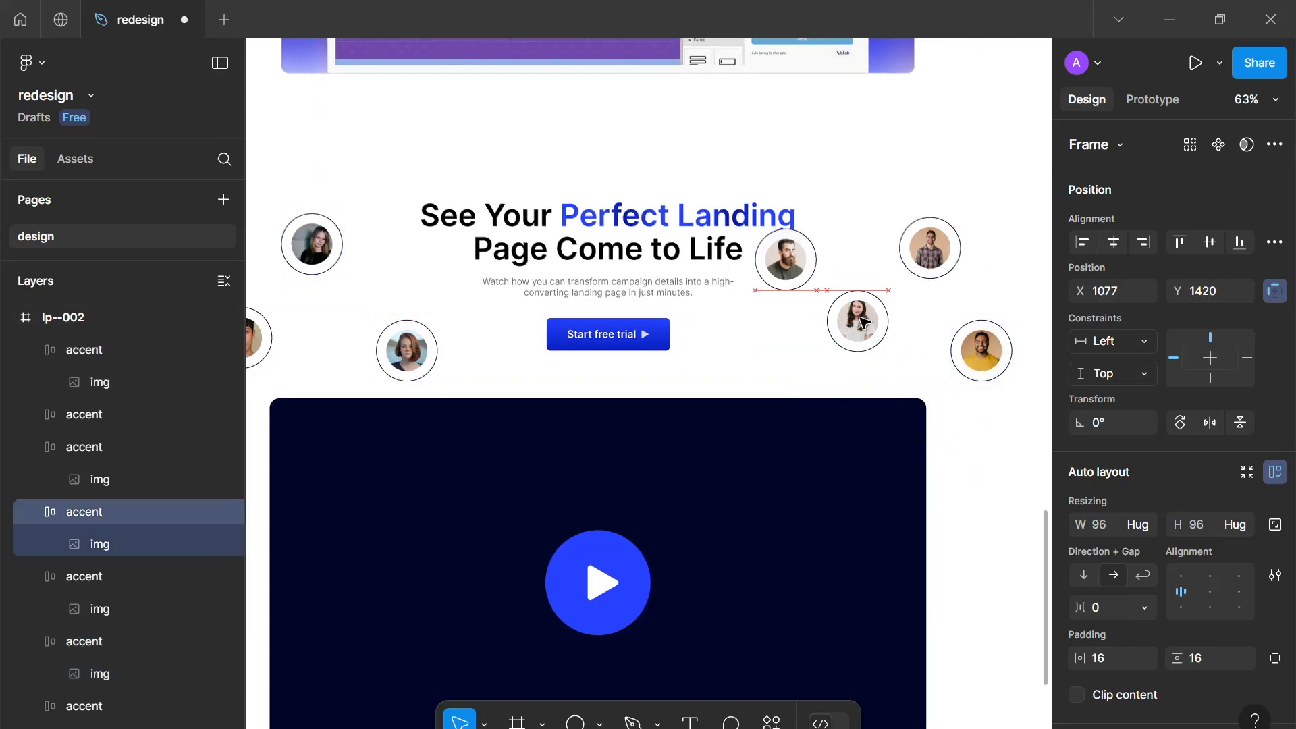
pyautogui.moveTo(804, 268); pyautogui.dragTo(842, 214)
pyautogui.moveTo(949, 265)
pyautogui.mouseDown()
pyautogui.moveTo(978, 249)
pyautogui.moveTo(952, 260)
pyautogui.mouseUp()
pyautogui.moveTo(859, 334); pyautogui.dragTo(829, 346)
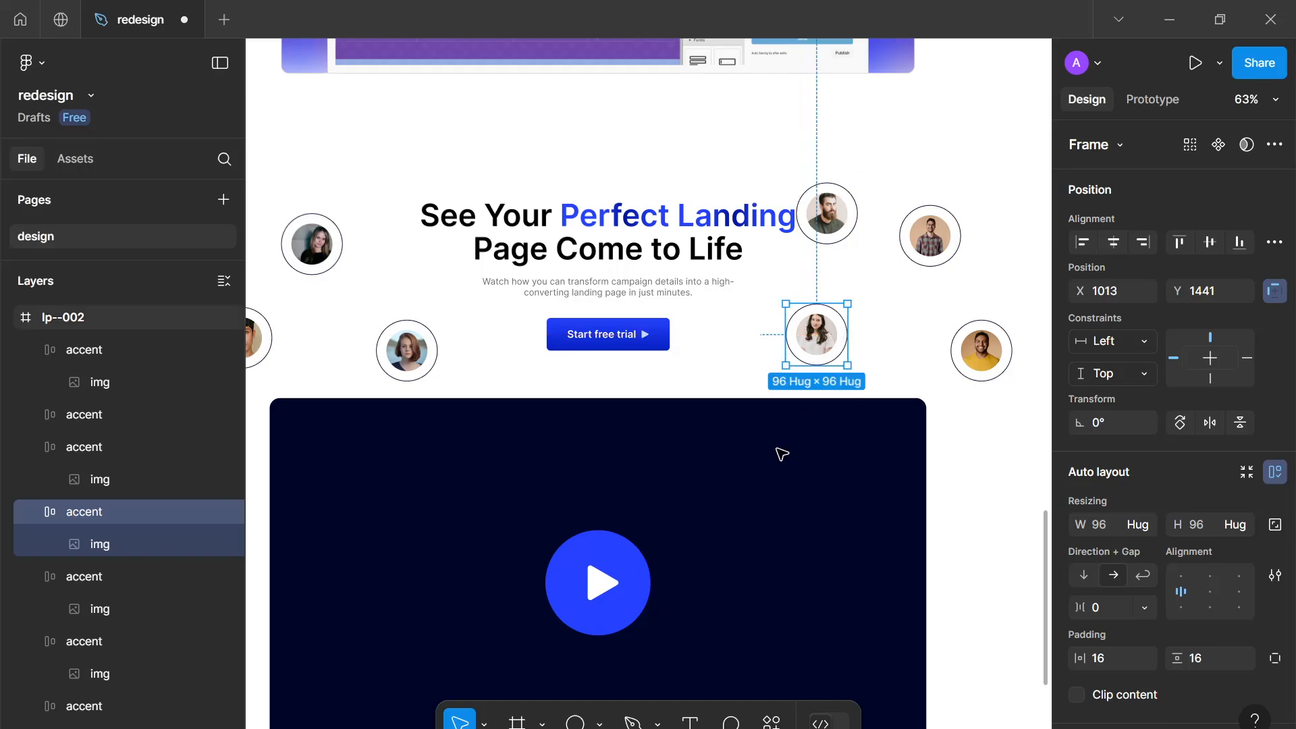
# Duplicate the hero's gradient group and move the copy down behind the video placeholder
pyautogui.scroll(-3, 832, 431)
pyautogui.scroll(1, 727, 474)
pyautogui.click(596, 184)
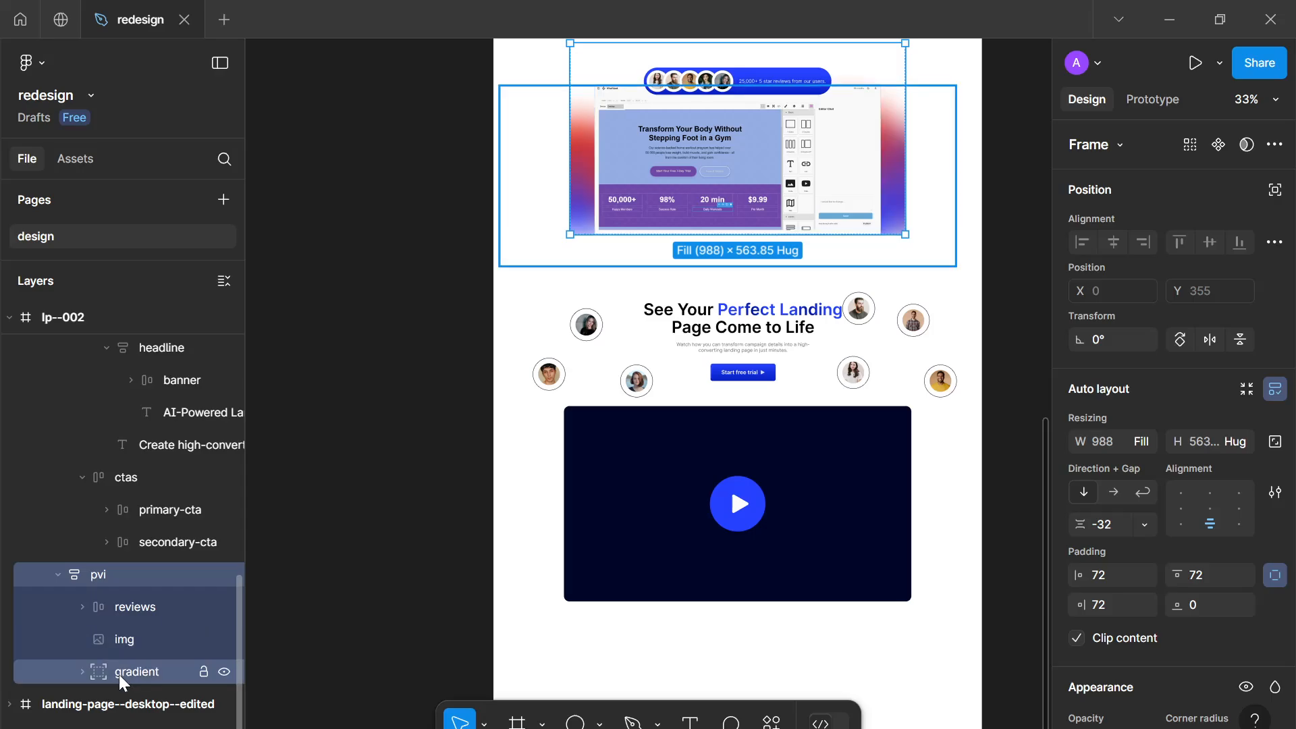
pyautogui.click(120, 674)
pyautogui.hotkey('ctrl', 'd')
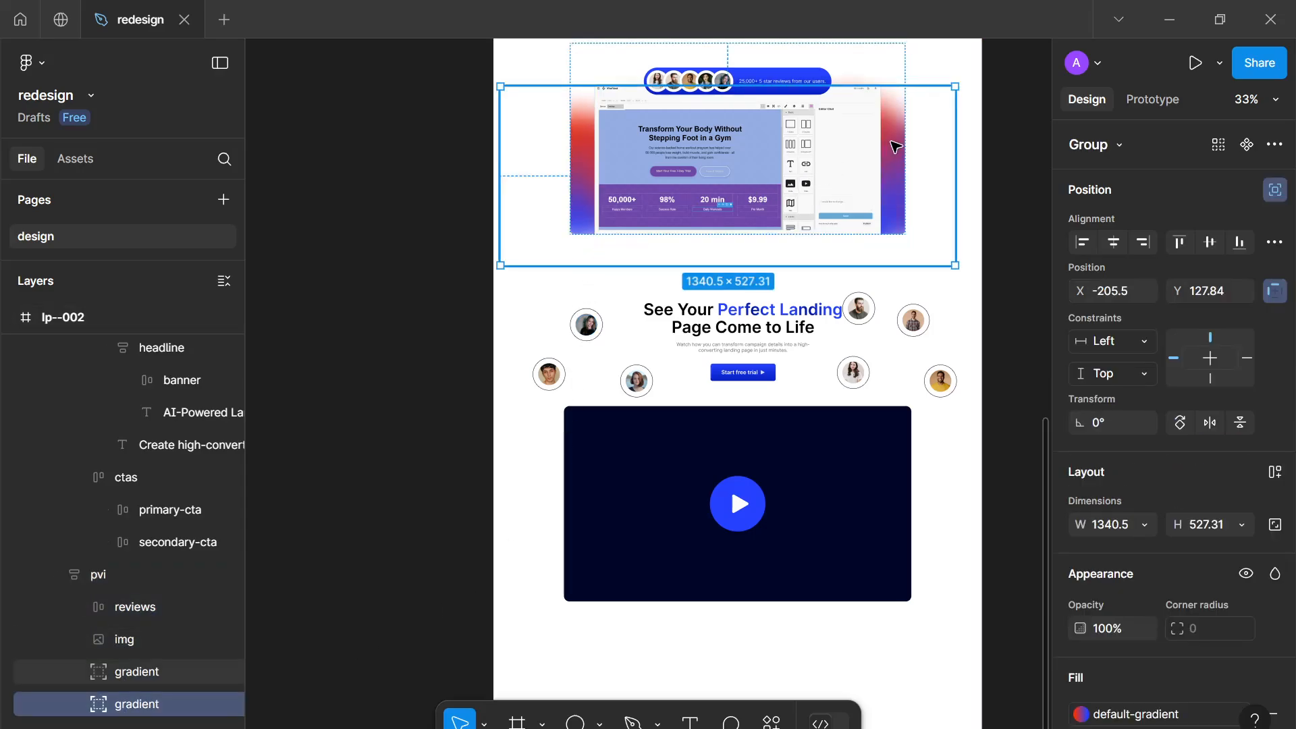
pyautogui.moveTo(889, 141); pyautogui.dragTo(859, 492)
# Resize the duplicated gradient to about 1759 × 692 so it frames the video placeholder
pyautogui.scroll(4, 865, 437)
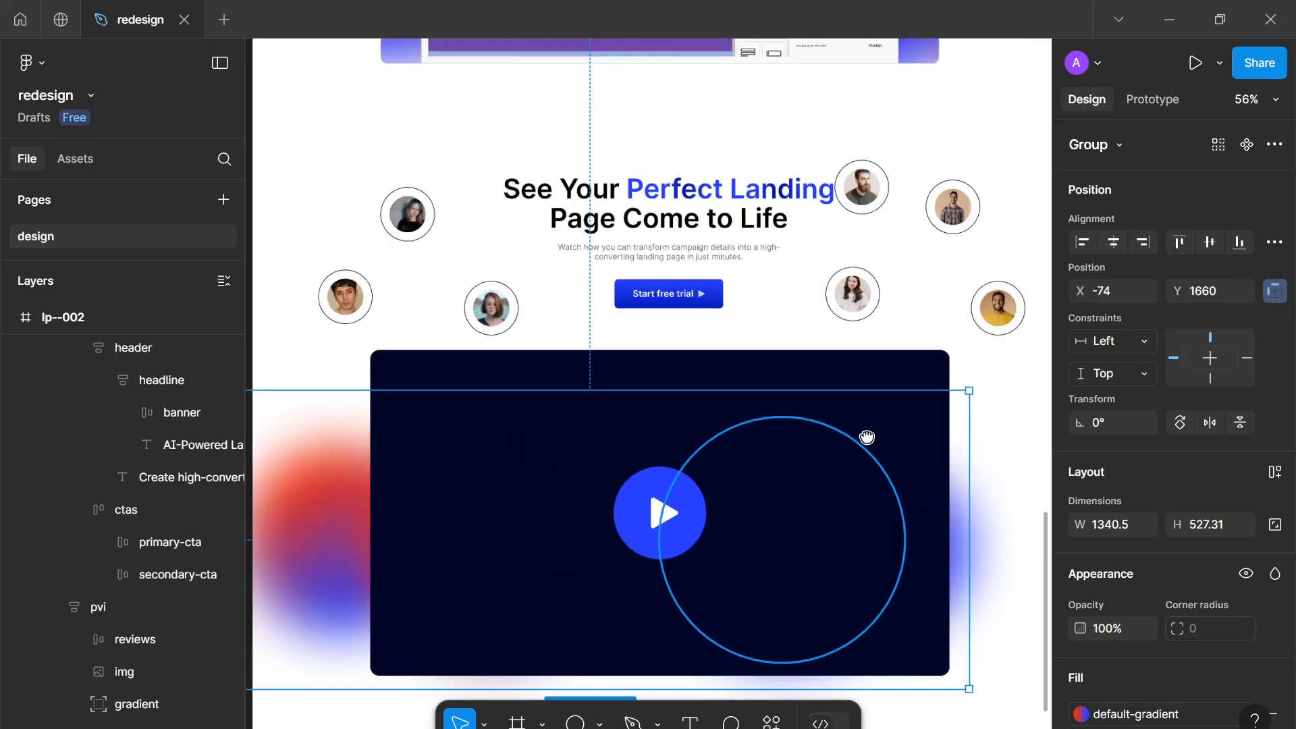
pyautogui.scroll(-4, 1019, 393)
pyautogui.moveTo(1016, 389); pyautogui.dragTo(1077, 394)
pyautogui.scroll(-2, 893, 395)
pyautogui.moveTo(849, 396); pyautogui.dragTo(784, 394)
pyautogui.scroll(3, 784, 394)
pyautogui.moveTo(873, 415); pyautogui.dragTo(856, 337)
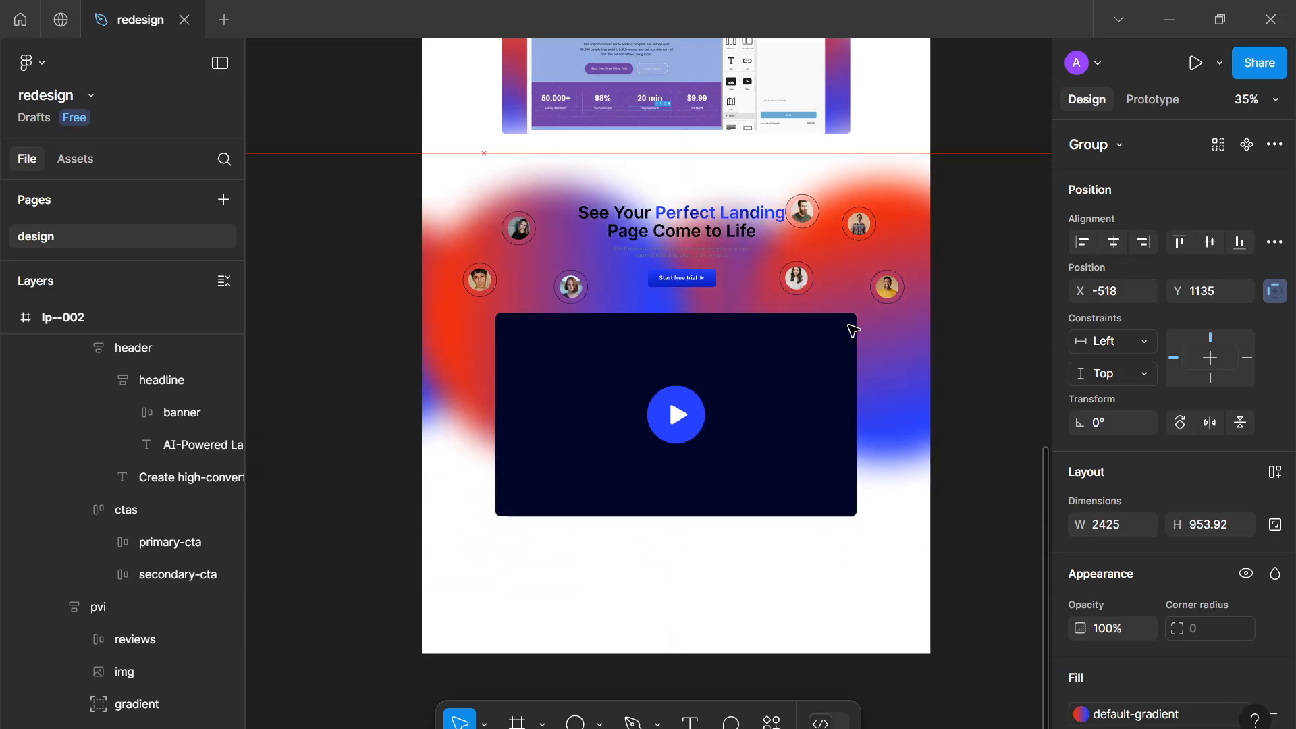
pyautogui.scroll(4, 760, 294)
pyautogui.scroll(3, 761, 294)
pyautogui.scroll(-6, 735, 240)
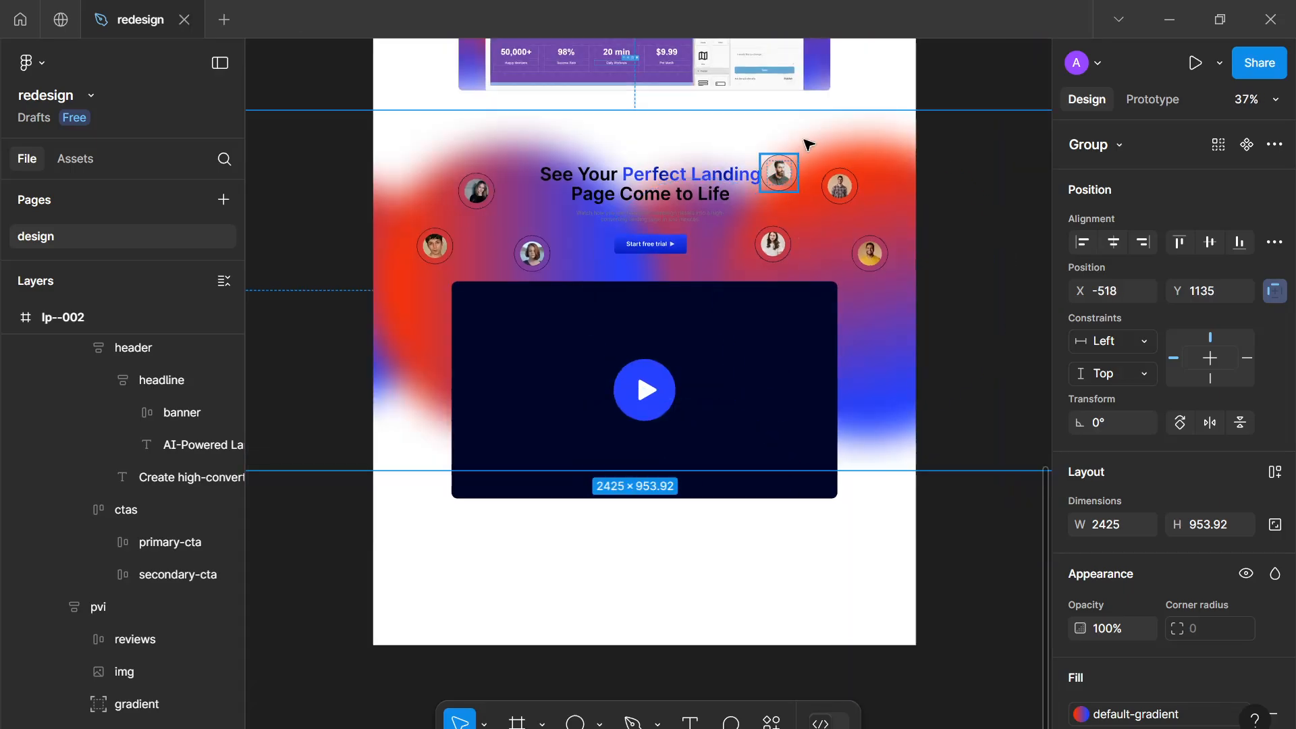
pyautogui.moveTo(806, 135); pyautogui.dragTo(802, 210)
pyautogui.moveTo(869, 349); pyautogui.dragTo(882, 428)
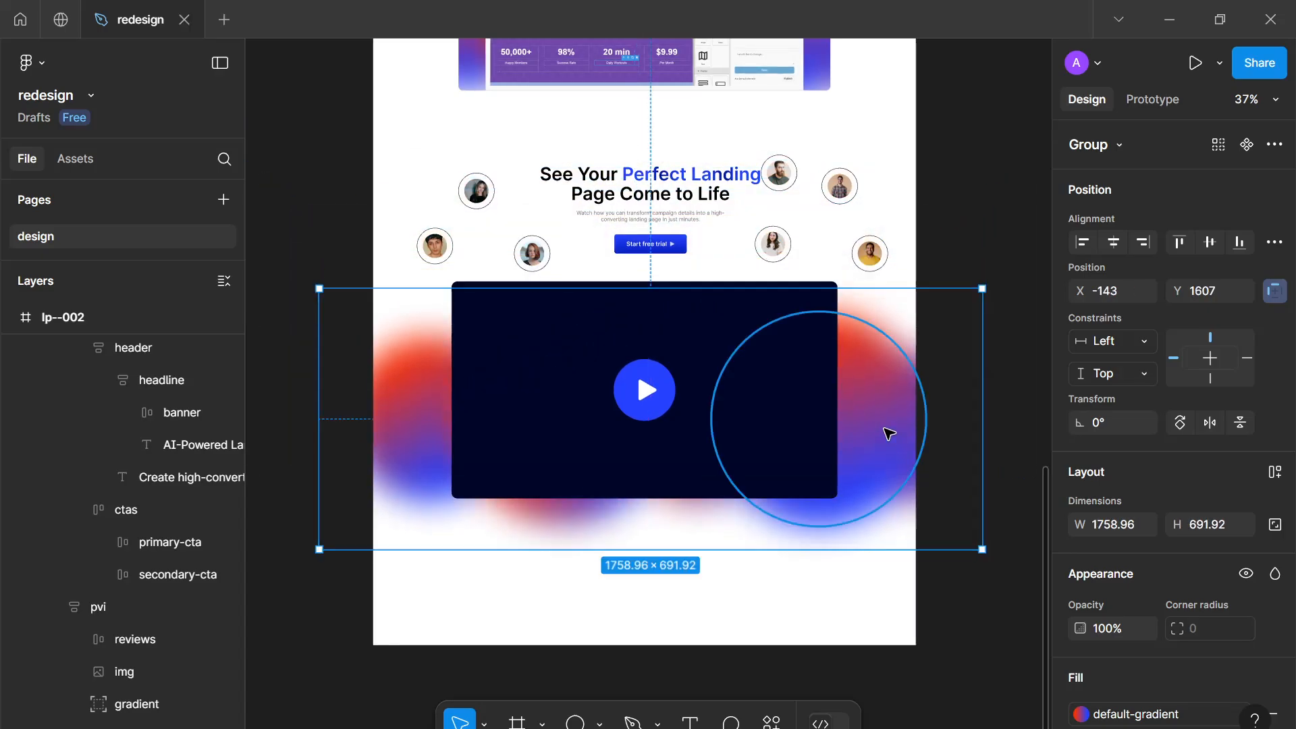
pyautogui.scroll(2, 914, 405)
pyautogui.scroll(-4, 914, 411)
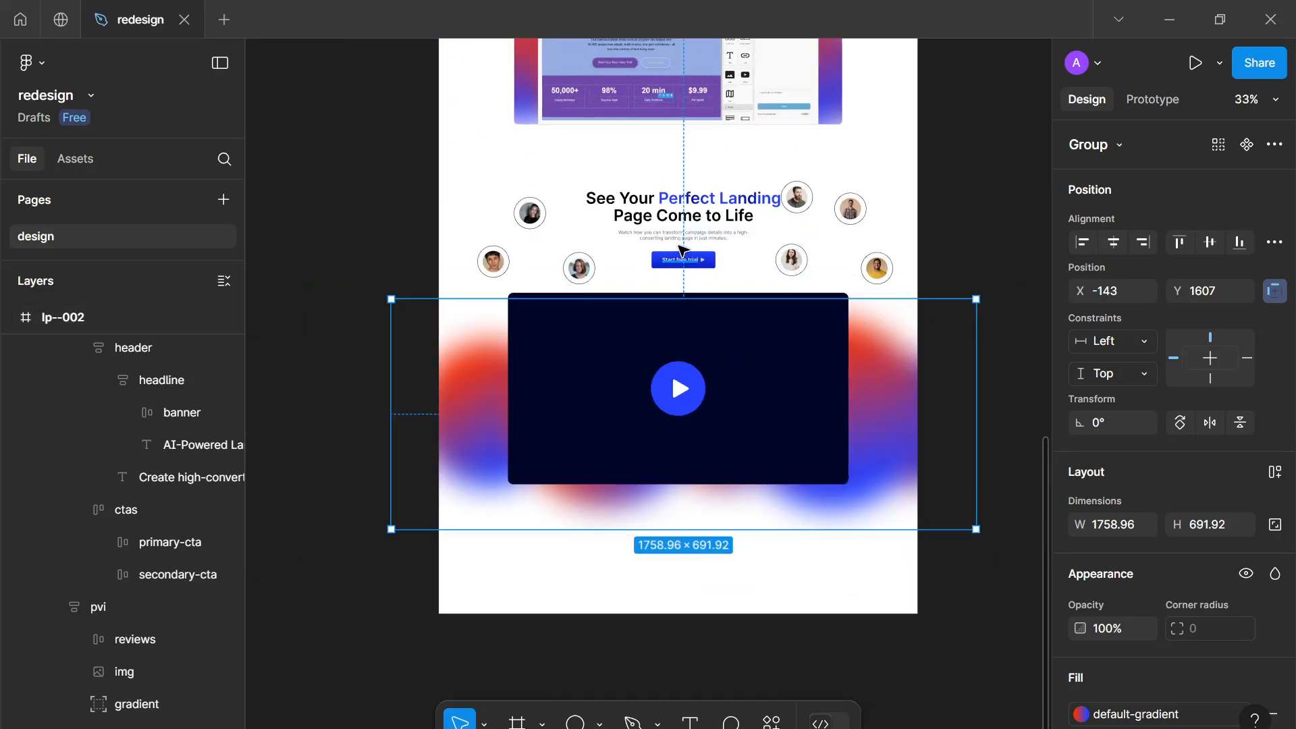
pyautogui.scroll(3, 763, 283)
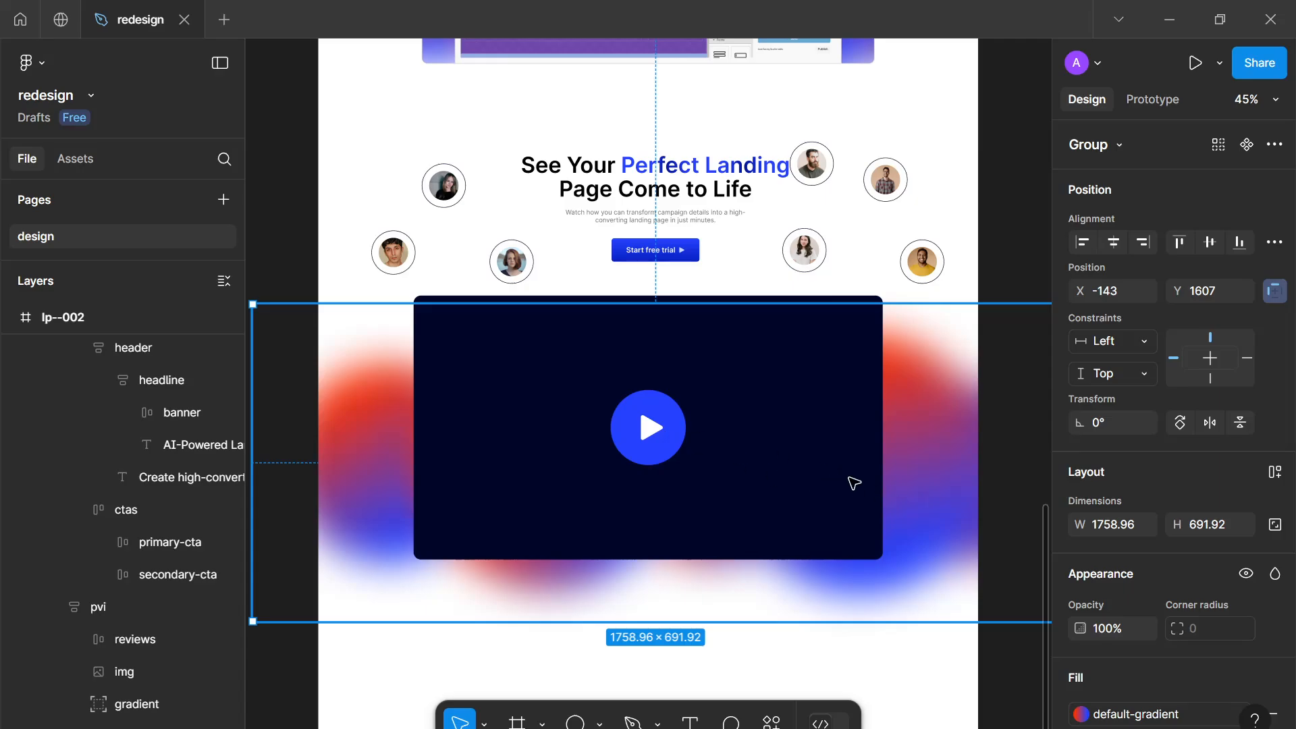
pyautogui.click(869, 669)
# Nudge the accent at the headline's right end slightly down
pyautogui.scroll(-5, 869, 666)
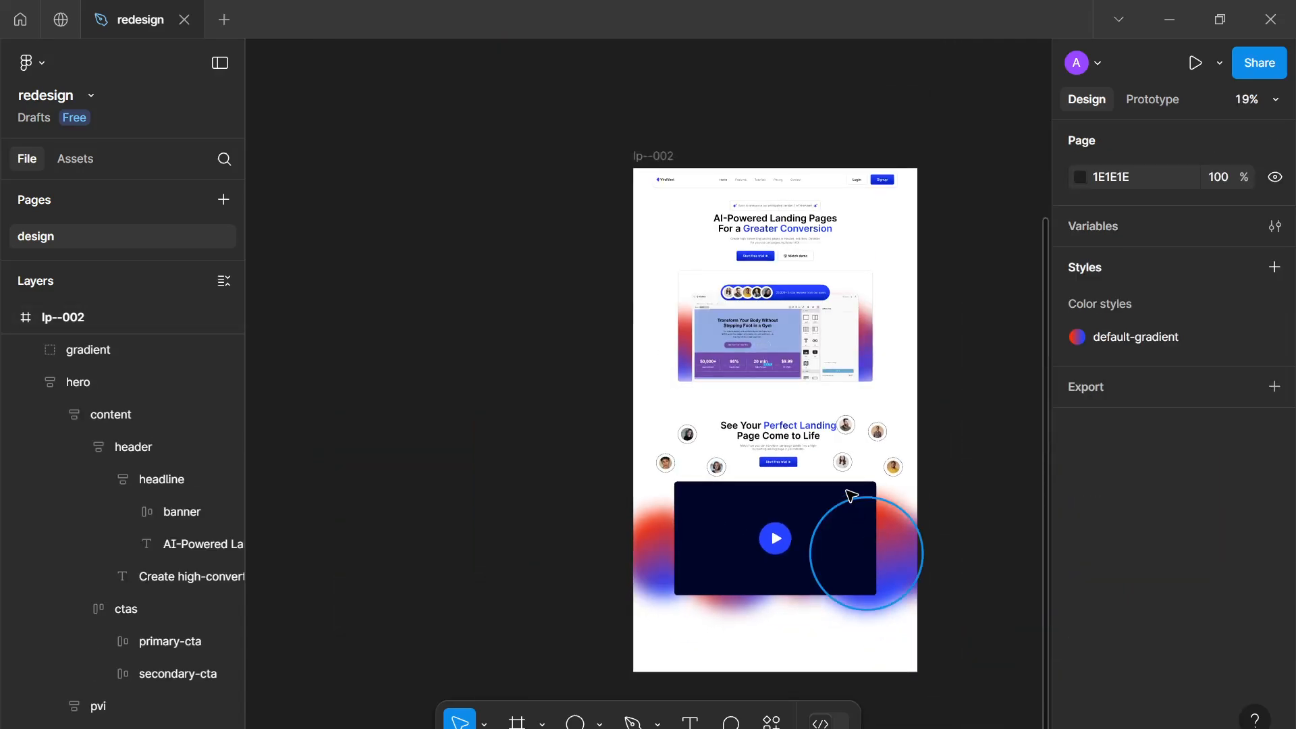
pyautogui.scroll(7, 843, 466)
pyautogui.moveTo(861, 396); pyautogui.dragTo(891, 366)
pyautogui.scroll(1, 890, 290)
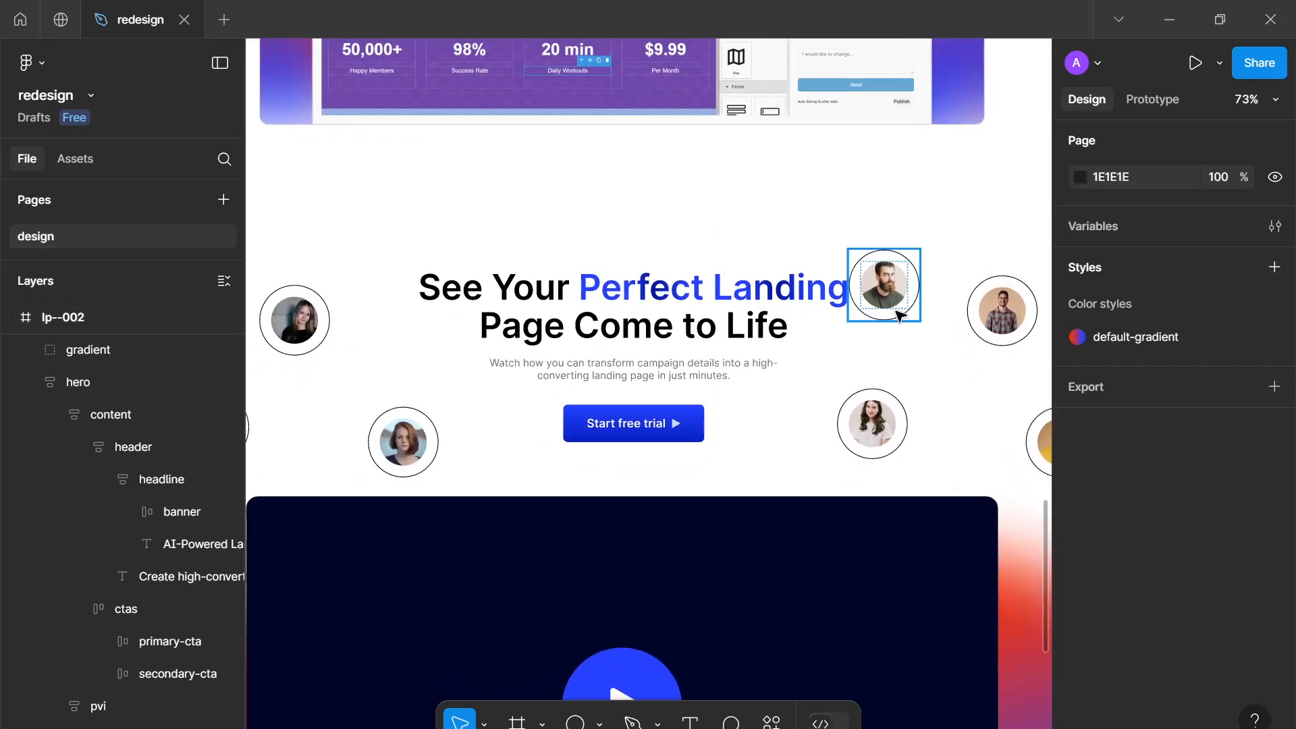
pyautogui.moveTo(888, 286); pyautogui.dragTo(898, 319)
# Select all seven accent frames and set their stroke colour to D4D4D4
pyautogui.scroll(-2, 897, 319)
pyautogui.click(976, 315)
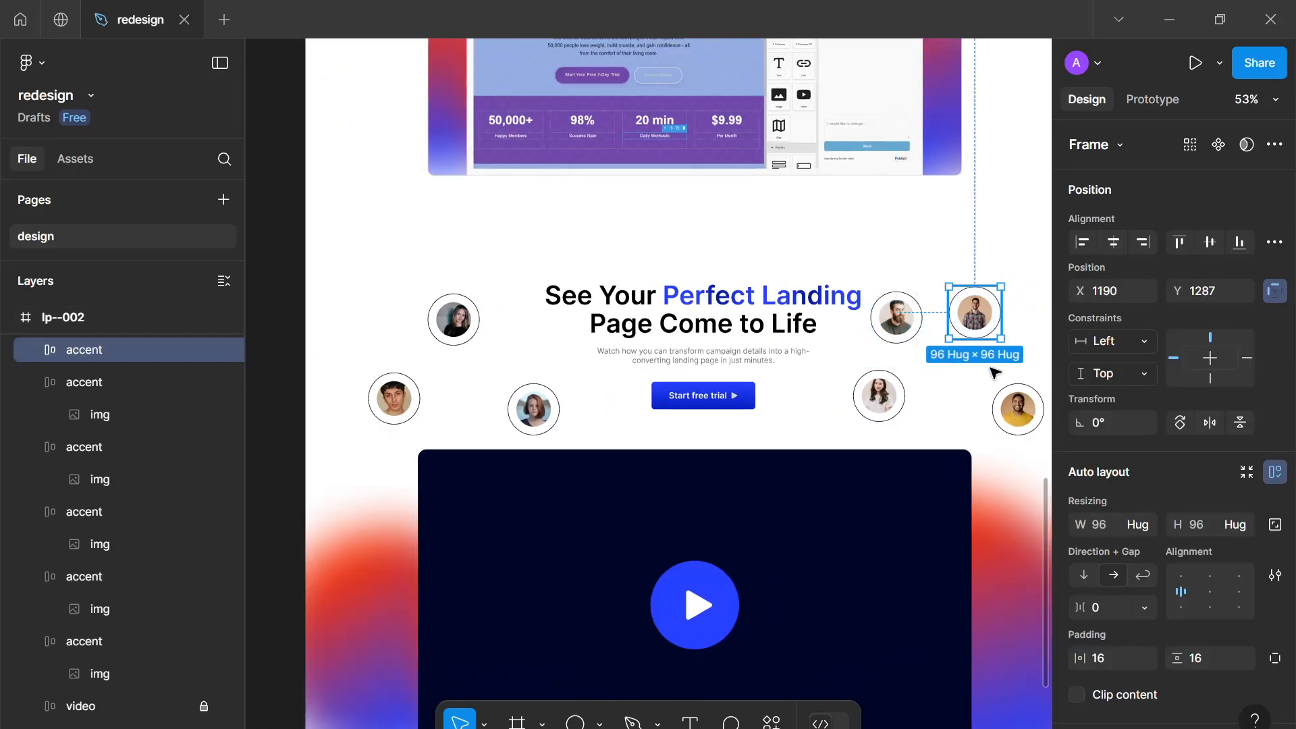
pyautogui.scroll(-3, 994, 372)
pyautogui.hscroll(2, 993, 372)
pyautogui.keyDown('shift'); pyautogui.click(935, 285); pyautogui.keyUp('shift')
pyautogui.keyDown('shift'); pyautogui.click(797, 272); pyautogui.keyUp('shift')
pyautogui.keyDown('shift'); pyautogui.click(819, 193); pyautogui.keyUp('shift')
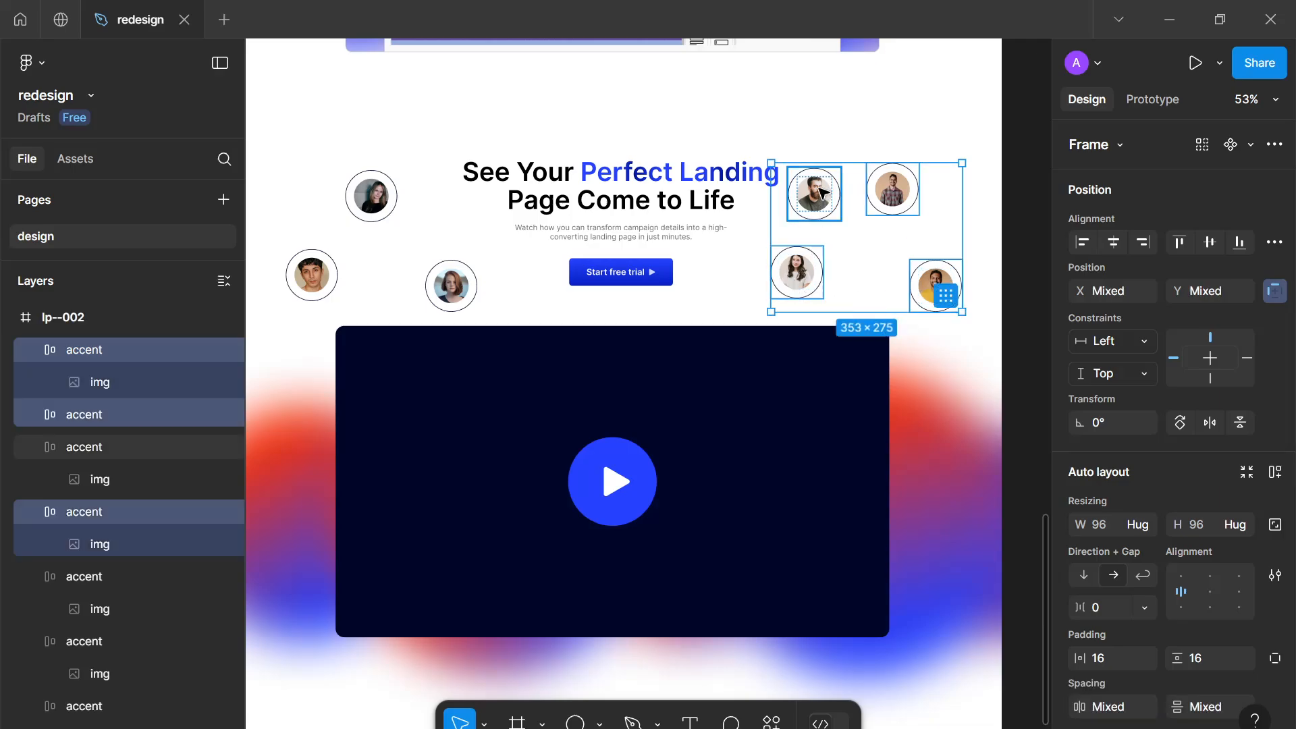
pyautogui.keyDown('shift'); pyautogui.click(373, 201); pyautogui.keyUp('shift')
pyautogui.keyDown('shift'); pyautogui.click(313, 279); pyautogui.keyUp('shift')
pyautogui.keyDown('shift'); pyautogui.click(448, 290); pyautogui.keyUp('shift')
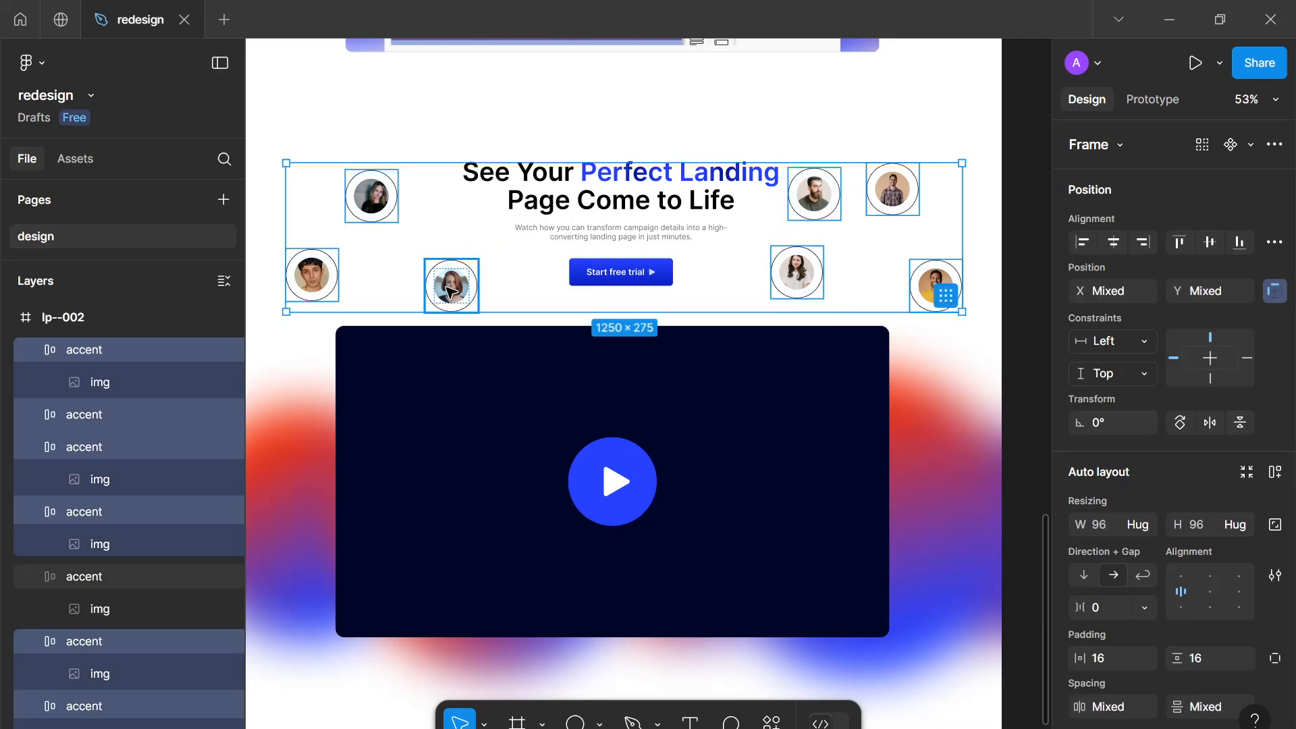
pyautogui.scroll(-8, 1164, 614)
pyautogui.click(1083, 460)
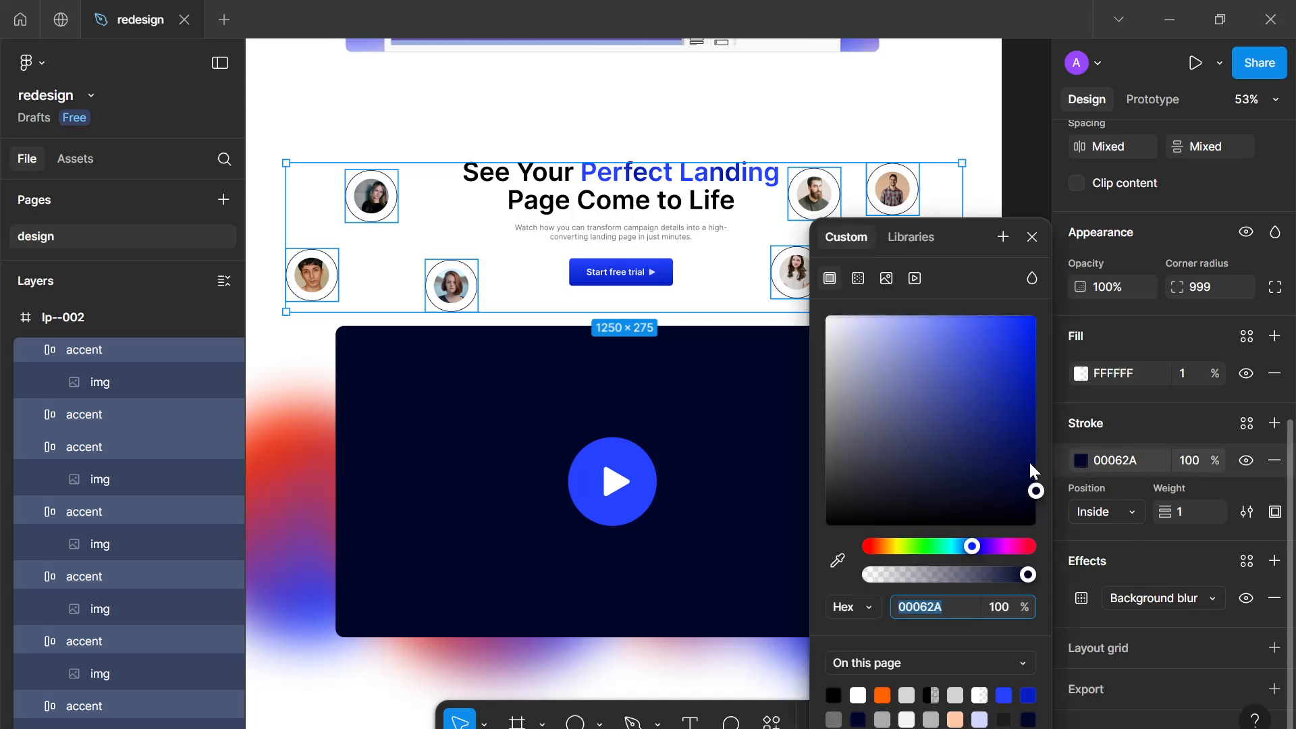
pyautogui.moveTo(1030, 465); pyautogui.dragTo(797, 347)
pyautogui.click(937, 607)
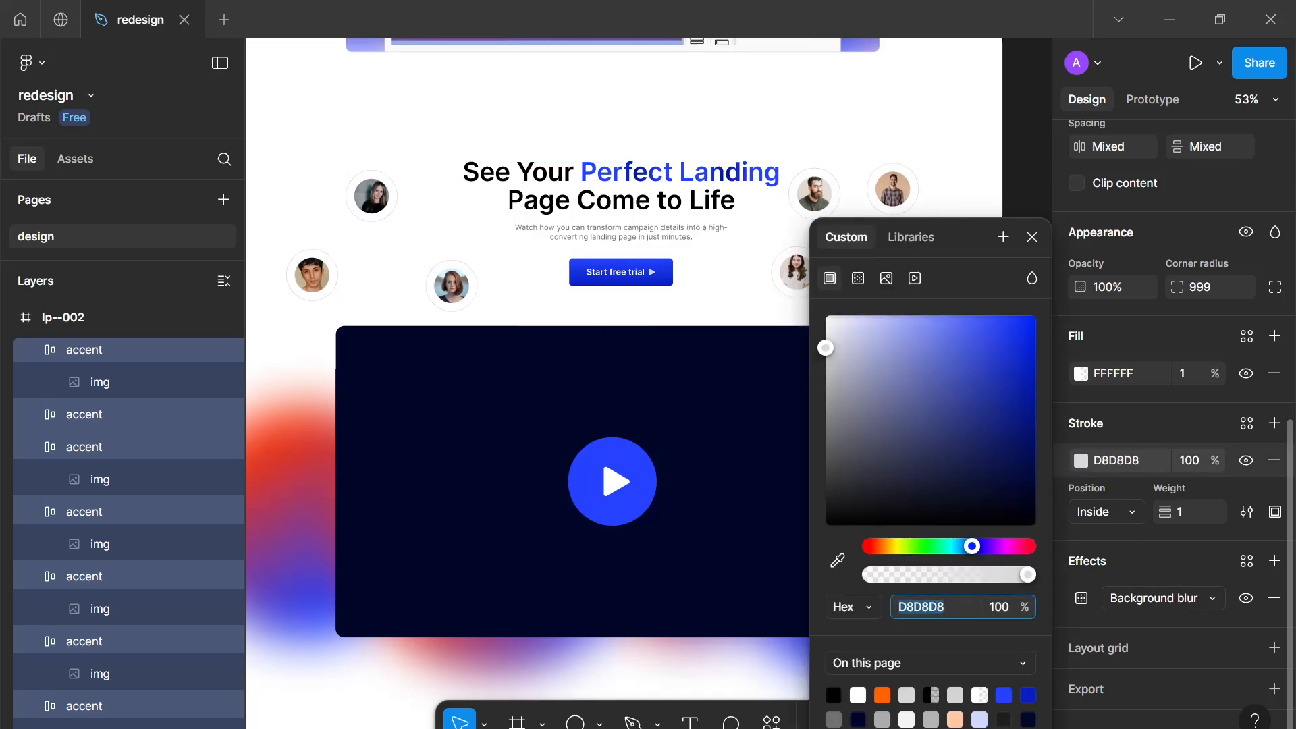
pyautogui.write('d4')
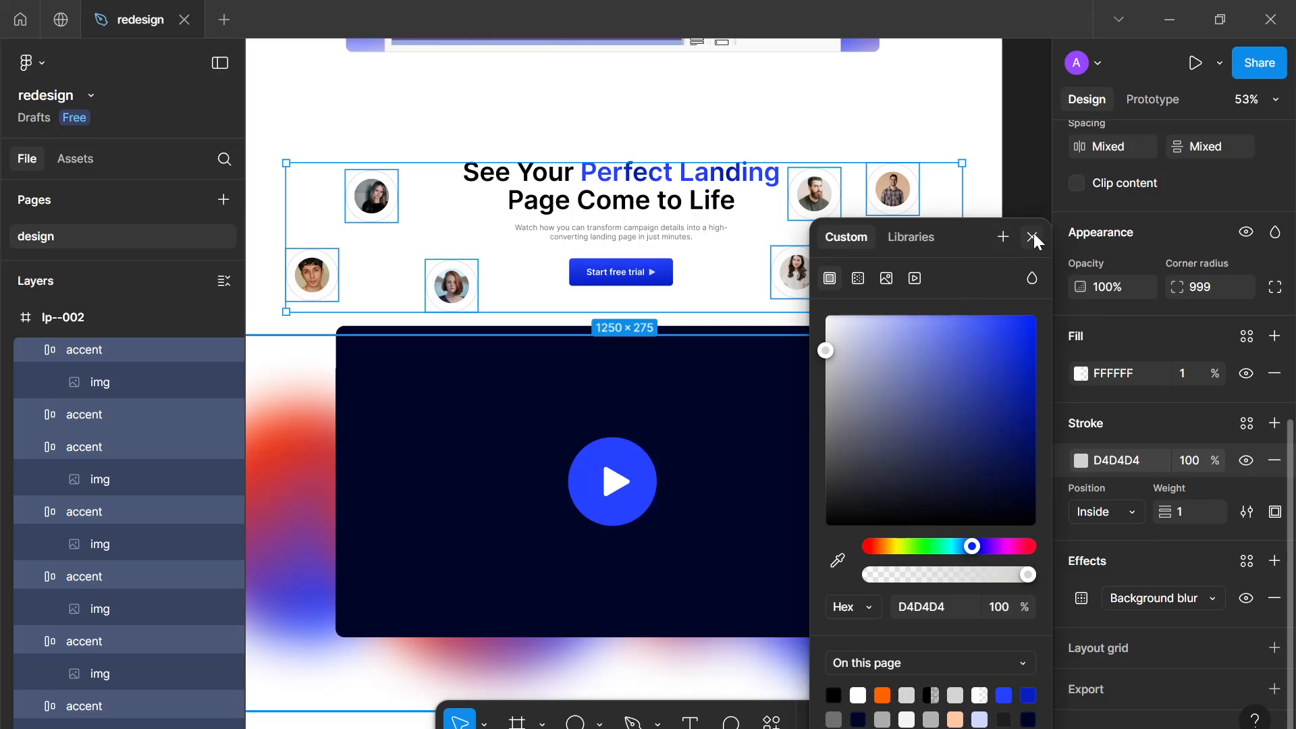
pyautogui.click(1033, 237)
pyautogui.click(991, 331)
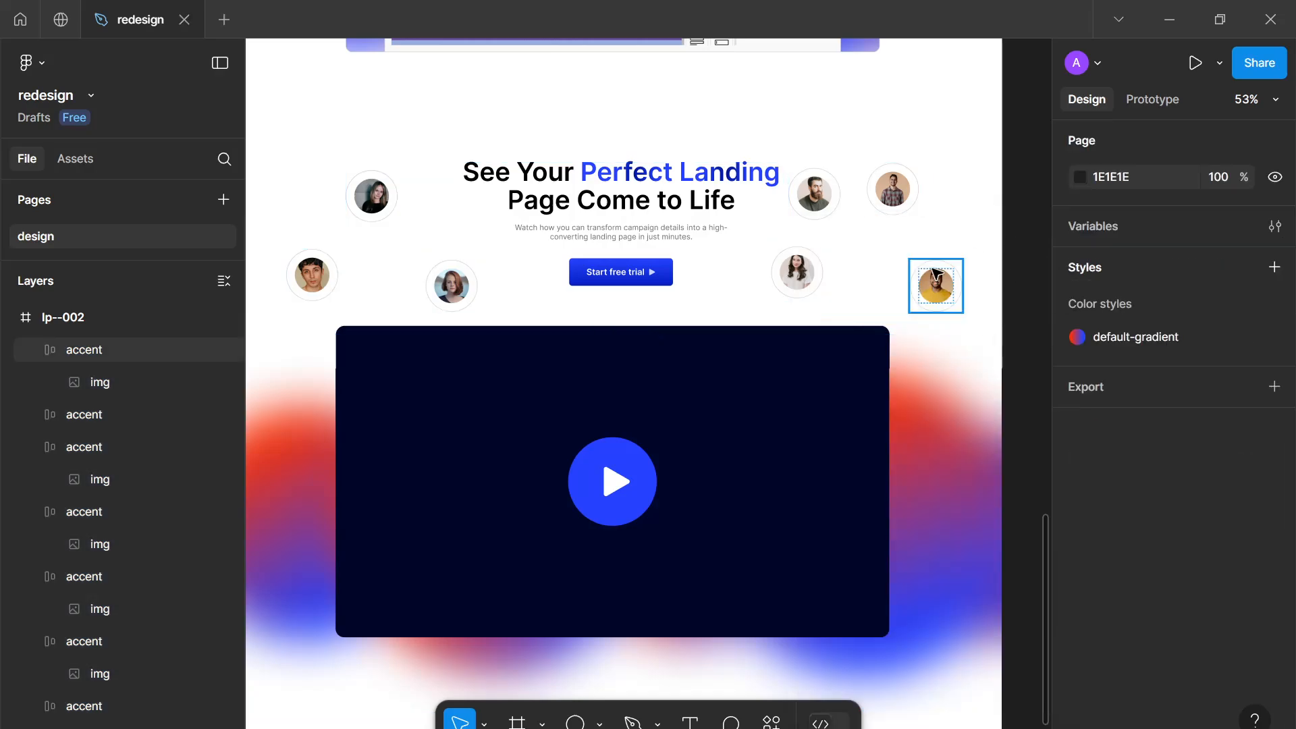
pyautogui.moveTo(919, 286); pyautogui.dragTo(933, 390)
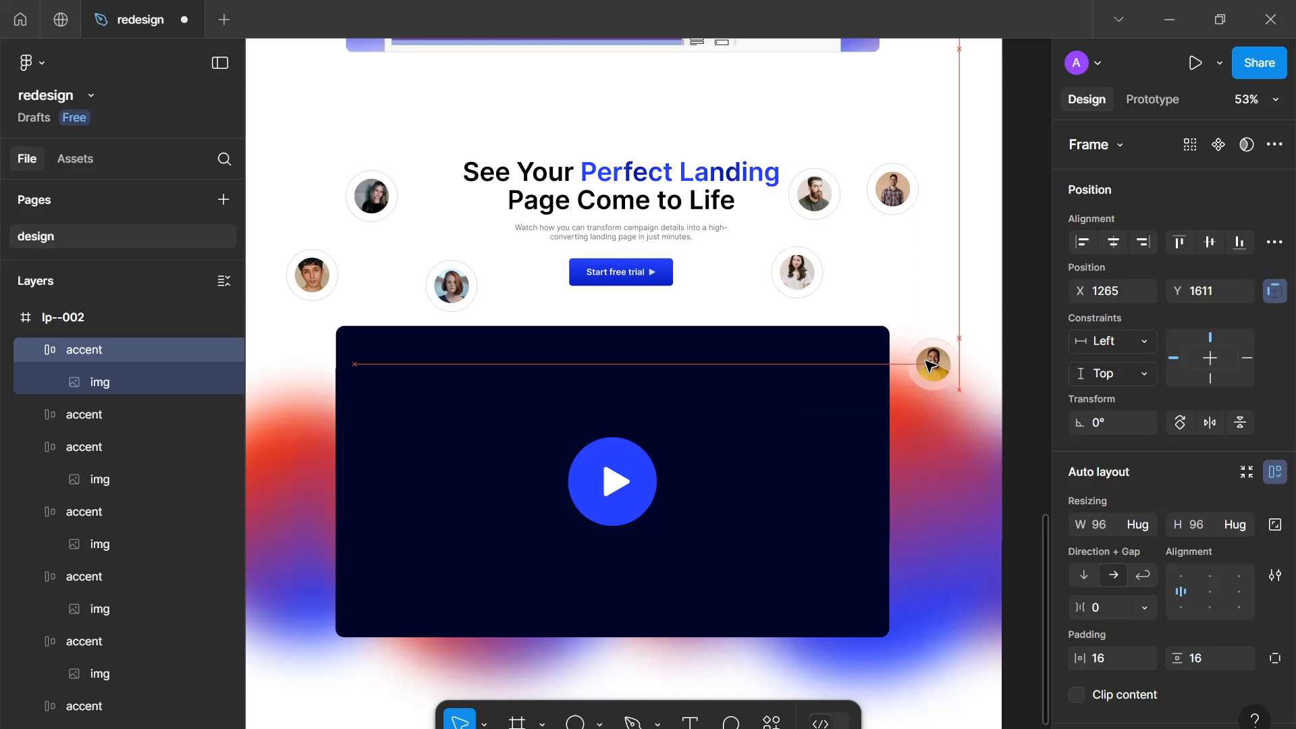
pyautogui.moveTo(312, 274); pyautogui.dragTo(288, 384)
pyautogui.moveTo(456, 299); pyautogui.dragTo(376, 281)
pyautogui.hotkey('ctrl', 'z')
pyautogui.hotkey('ctrl', 'z')
pyautogui.hotkey('ctrl', 'z')
pyautogui.hotkey('ctrl', 'z')
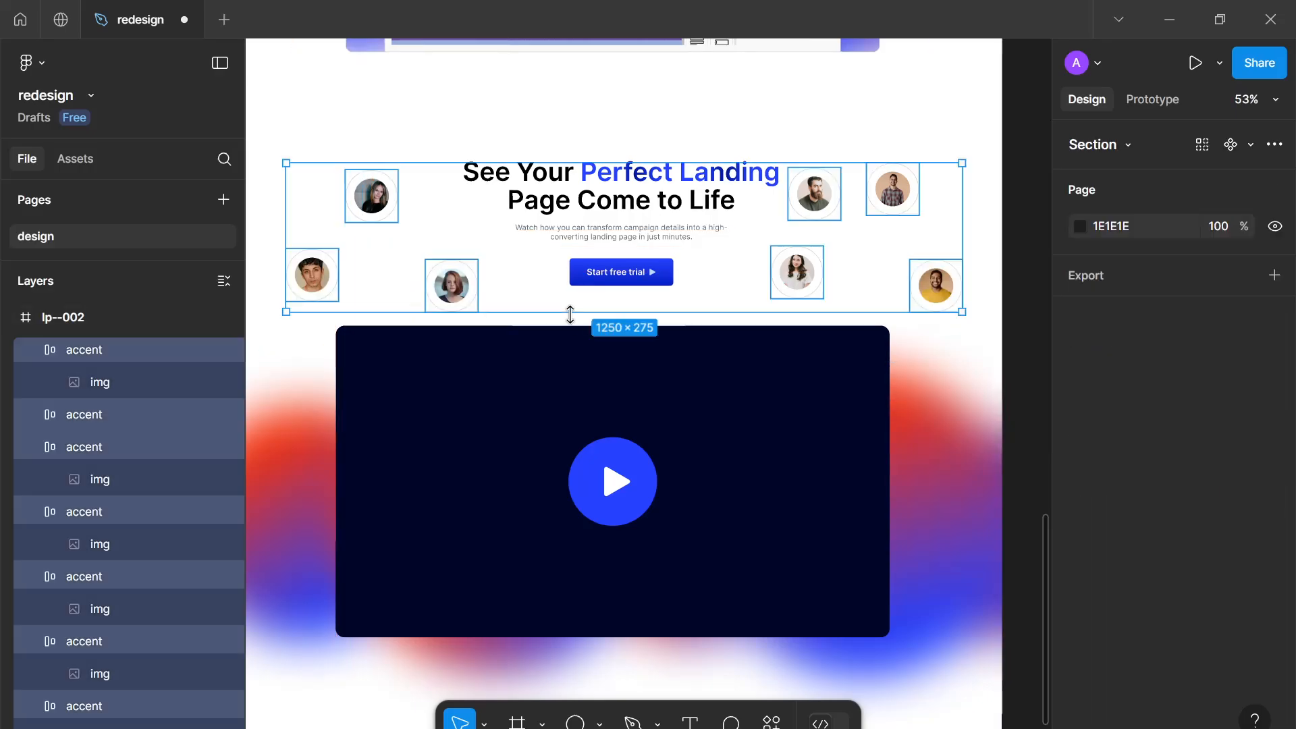
pyautogui.hotkey('ctrl', 'z')
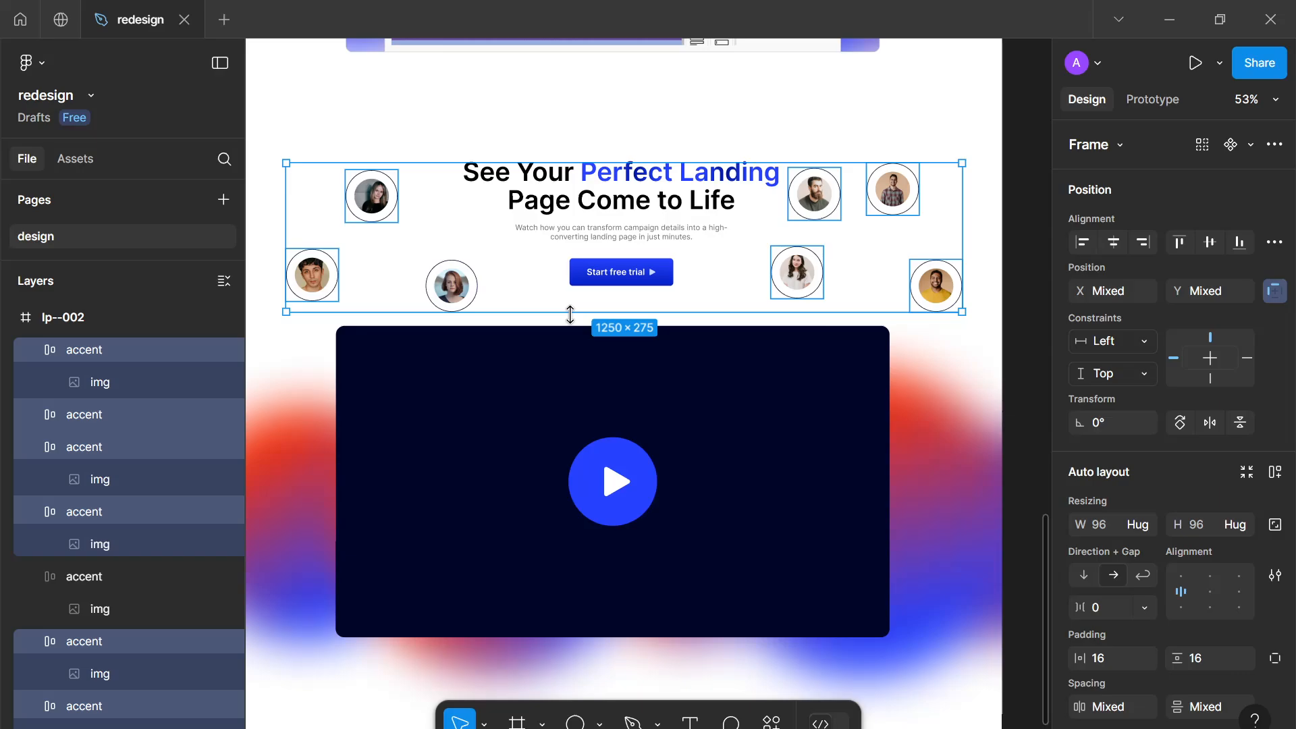
pyautogui.hotkey('ctrl', 'z')
pyautogui.press('Escape')
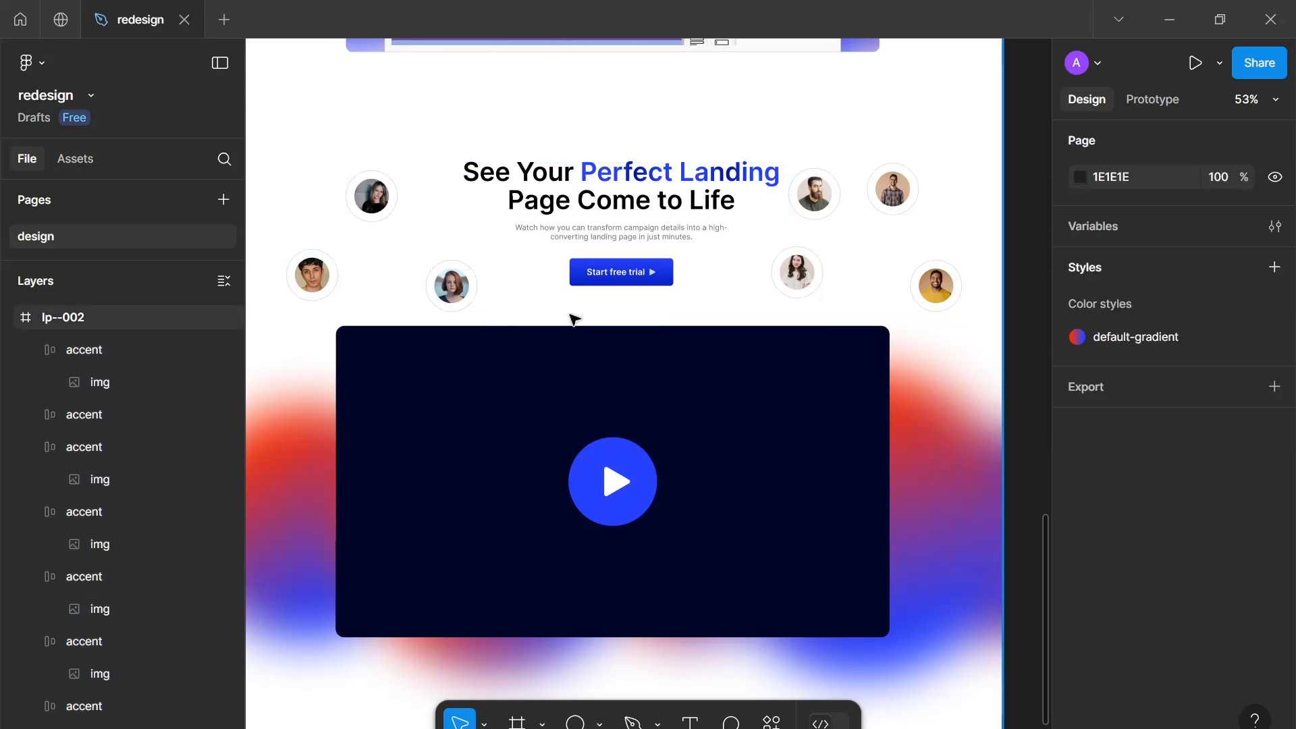
# Move the rightmost accent onto the video's top edge near the CTA and reposition the two right-hand accents
pyautogui.moveTo(926, 288); pyautogui.dragTo(686, 326)
pyautogui.scroll(-1, 687, 326)
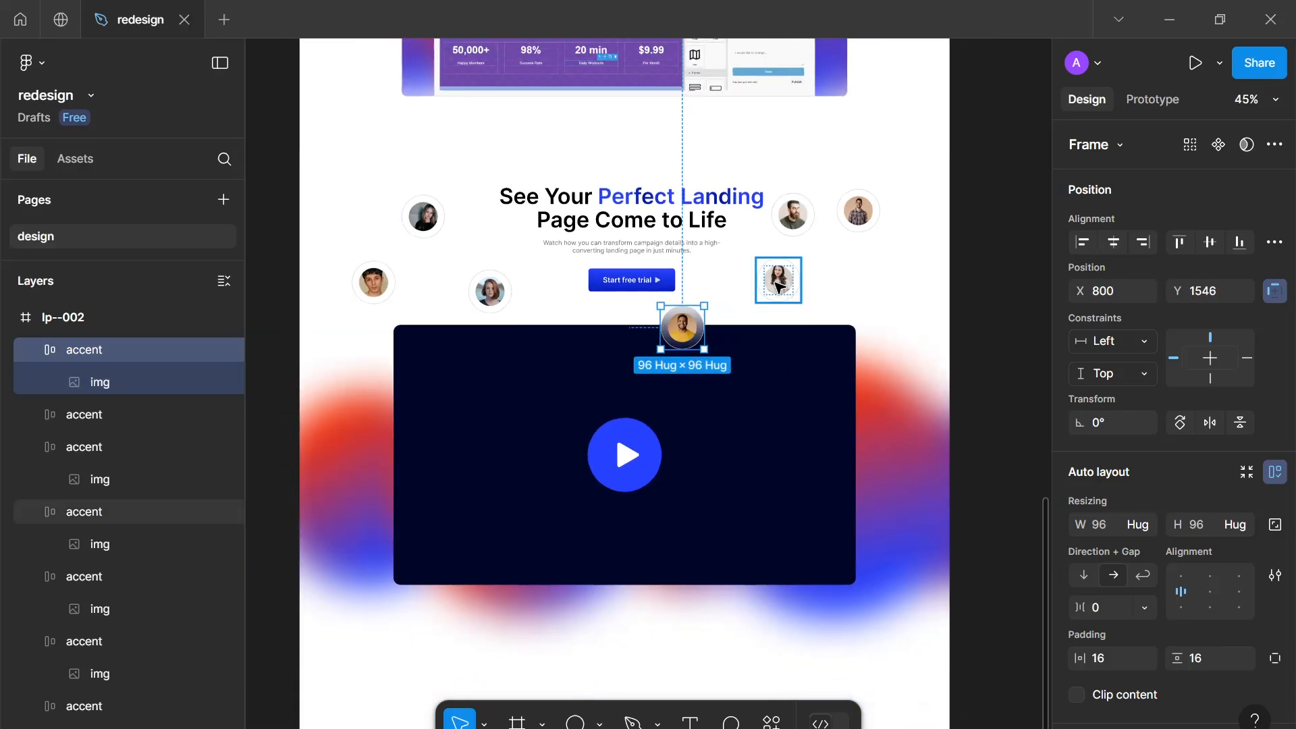
pyautogui.moveTo(776, 283); pyautogui.dragTo(839, 291)
pyautogui.moveTo(781, 228); pyautogui.dragTo(769, 266)
pyautogui.click(699, 319)
pyautogui.moveTo(699, 319); pyautogui.dragTo(699, 305)
# Shift the three left-side accents slightly inward around the headline
pyautogui.moveTo(490, 291); pyautogui.dragTo(498, 277)
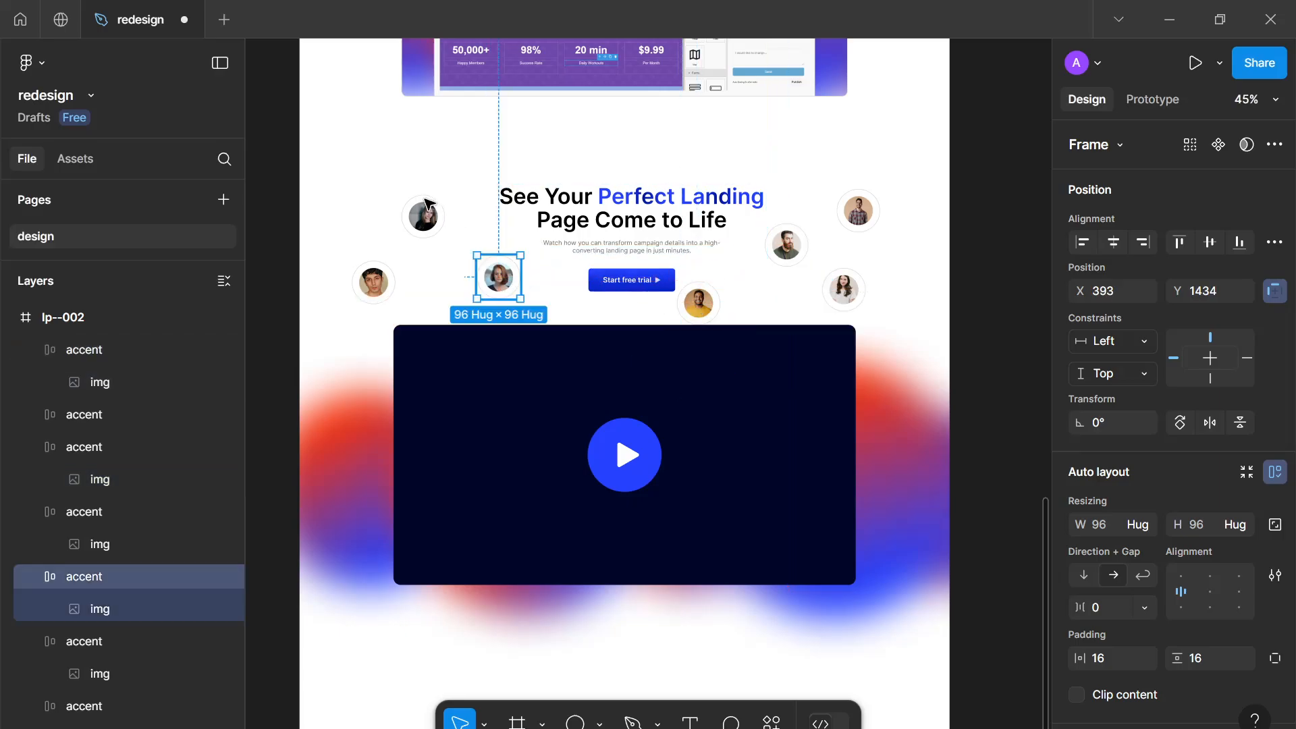
pyautogui.click(442, 224)
pyautogui.moveTo(444, 222); pyautogui.dragTo(455, 239)
pyautogui.moveTo(381, 284); pyautogui.dragTo(398, 292)
pyautogui.click(974, 295)
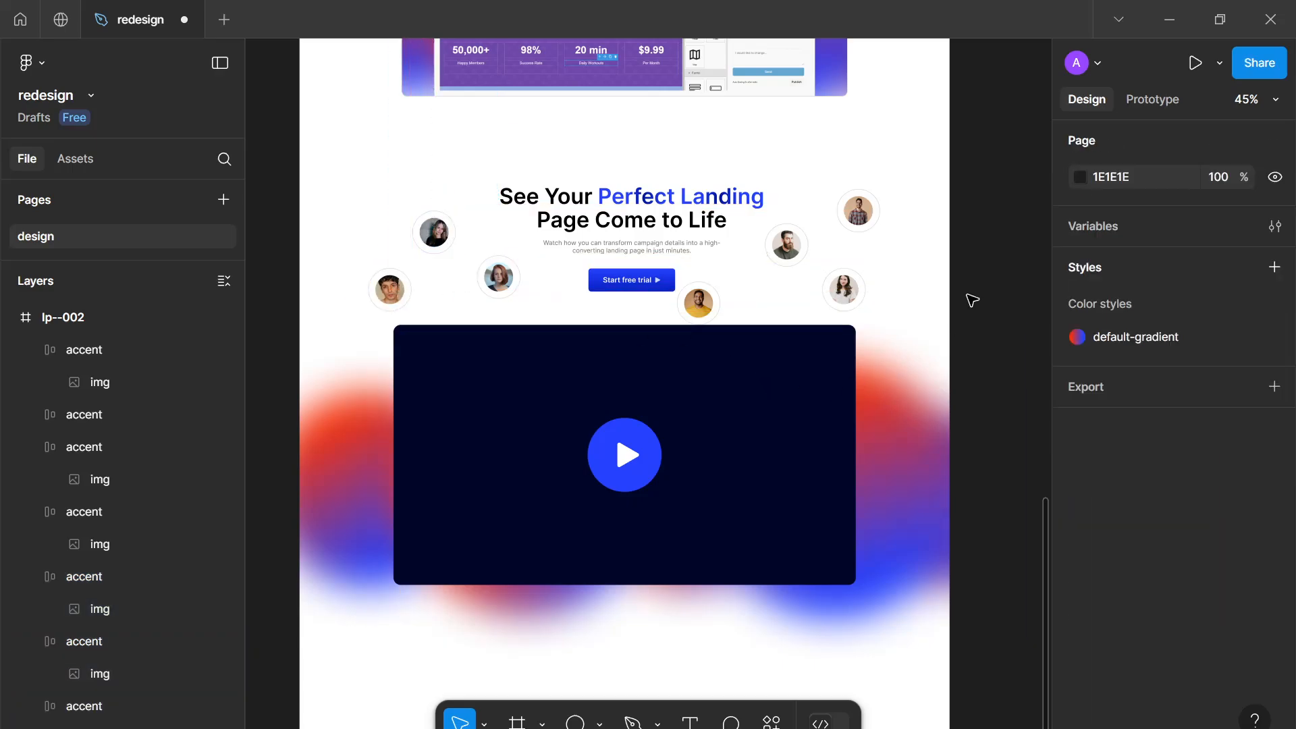
# Nudge the video's gradient backdrop slightly to the right
pyautogui.scroll(-2, 989, 292)
pyautogui.scroll(3, 847, 324)
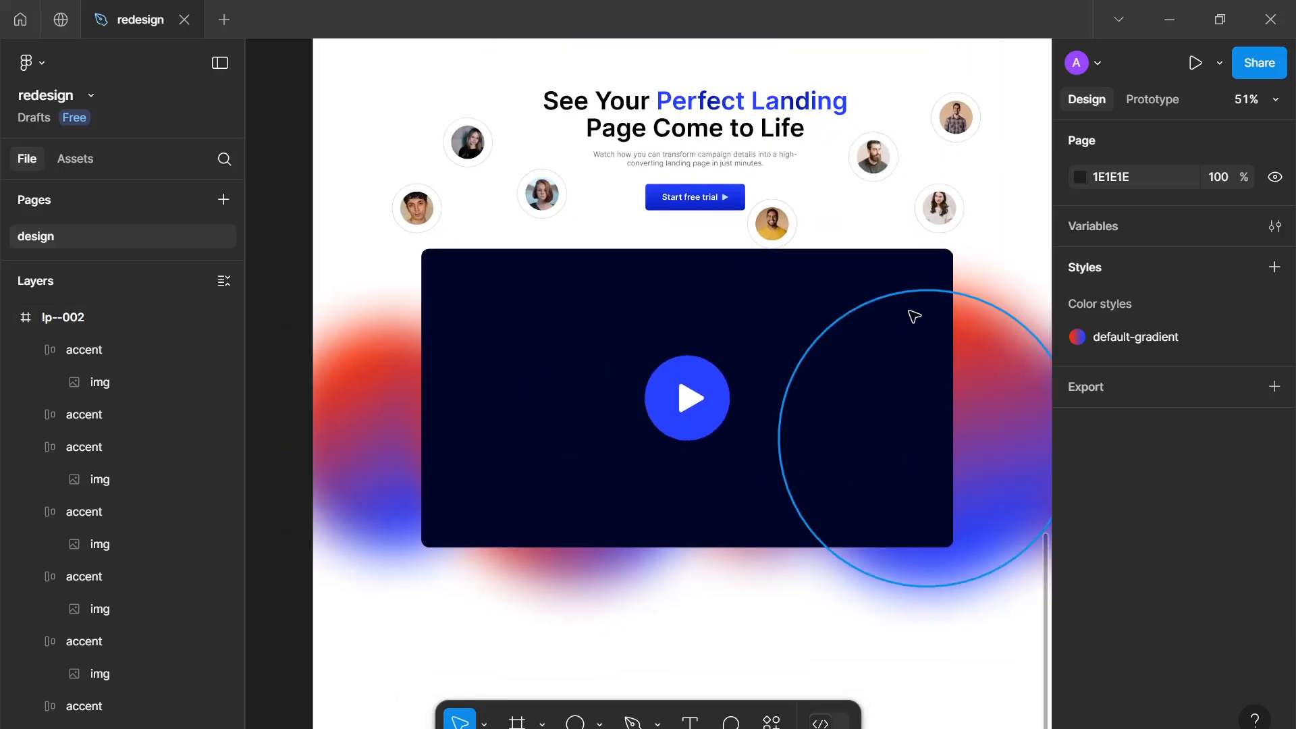
pyautogui.scroll(-4, 911, 318)
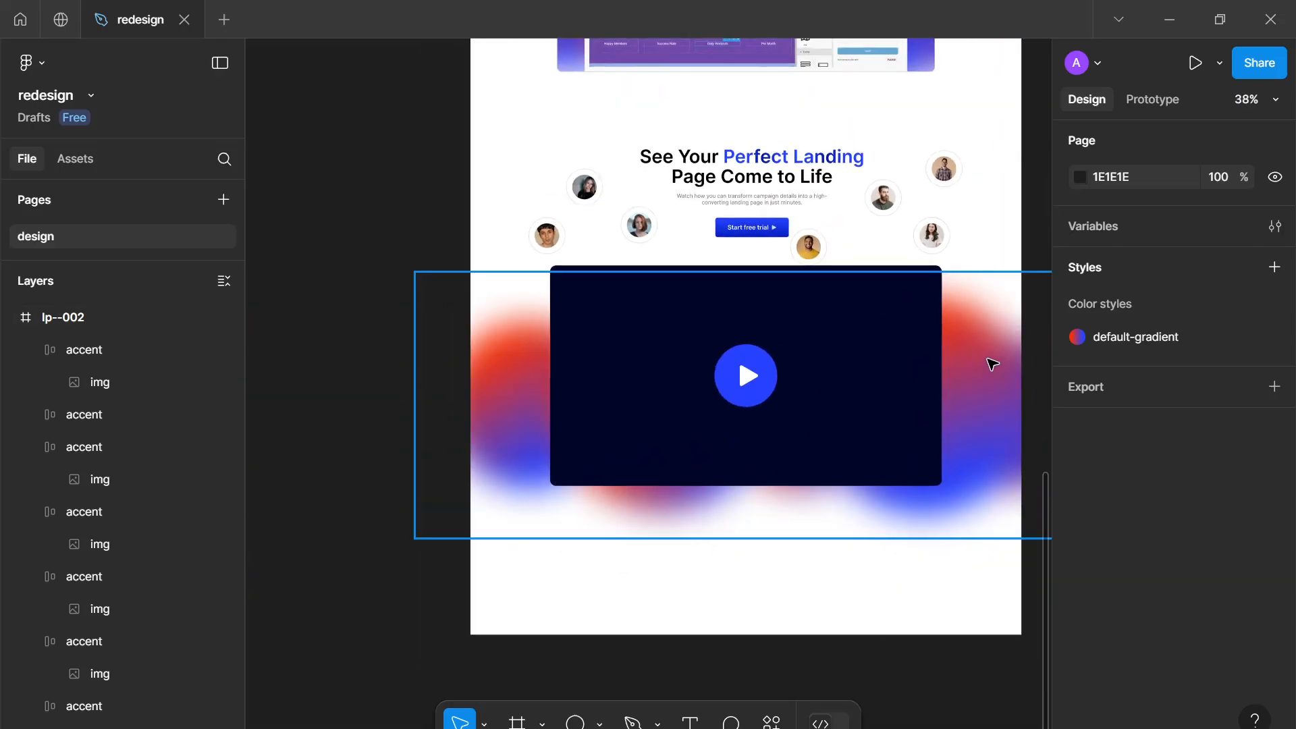
pyautogui.moveTo(991, 364)
pyautogui.mouseDown()
pyautogui.moveTo(966, 344)
pyautogui.moveTo(992, 338)
pyautogui.moveTo(1004, 358)
pyautogui.mouseUp()
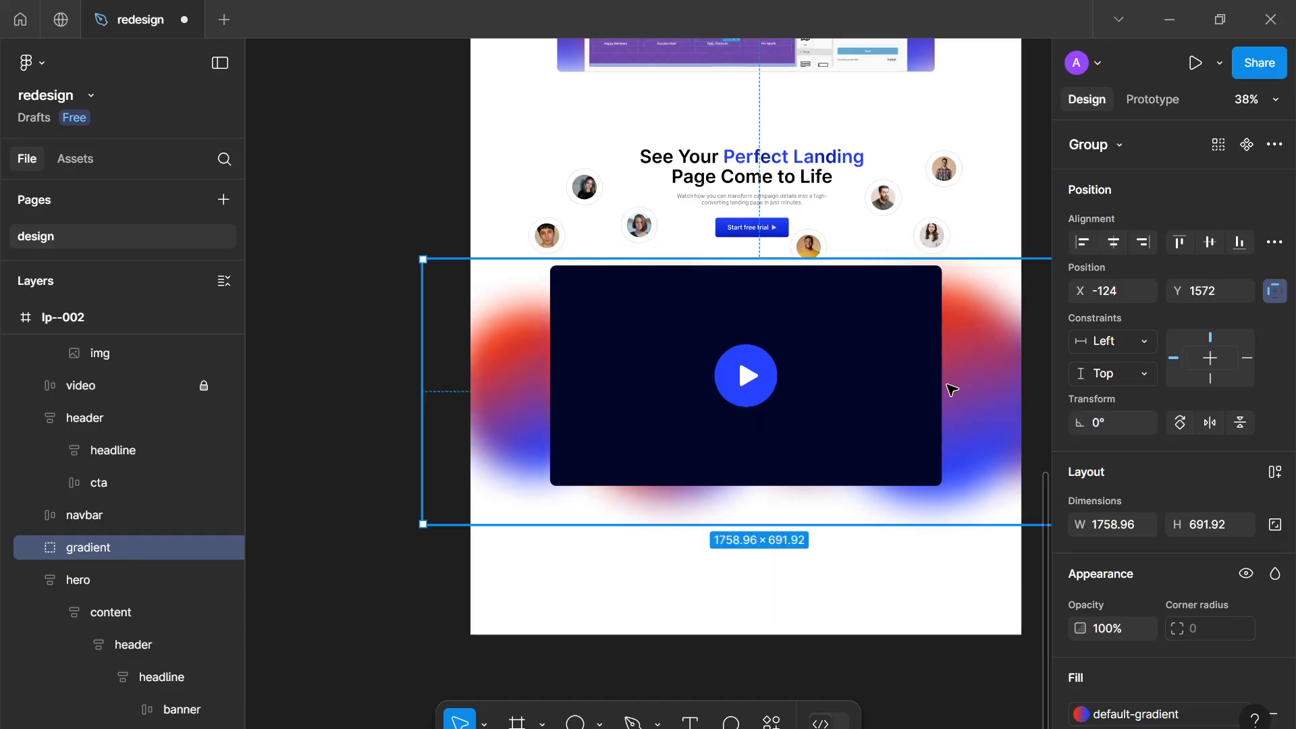
pyautogui.press('Escape')
pyautogui.scroll(-3, 862, 533)
pyautogui.scroll(2, 910, 259)
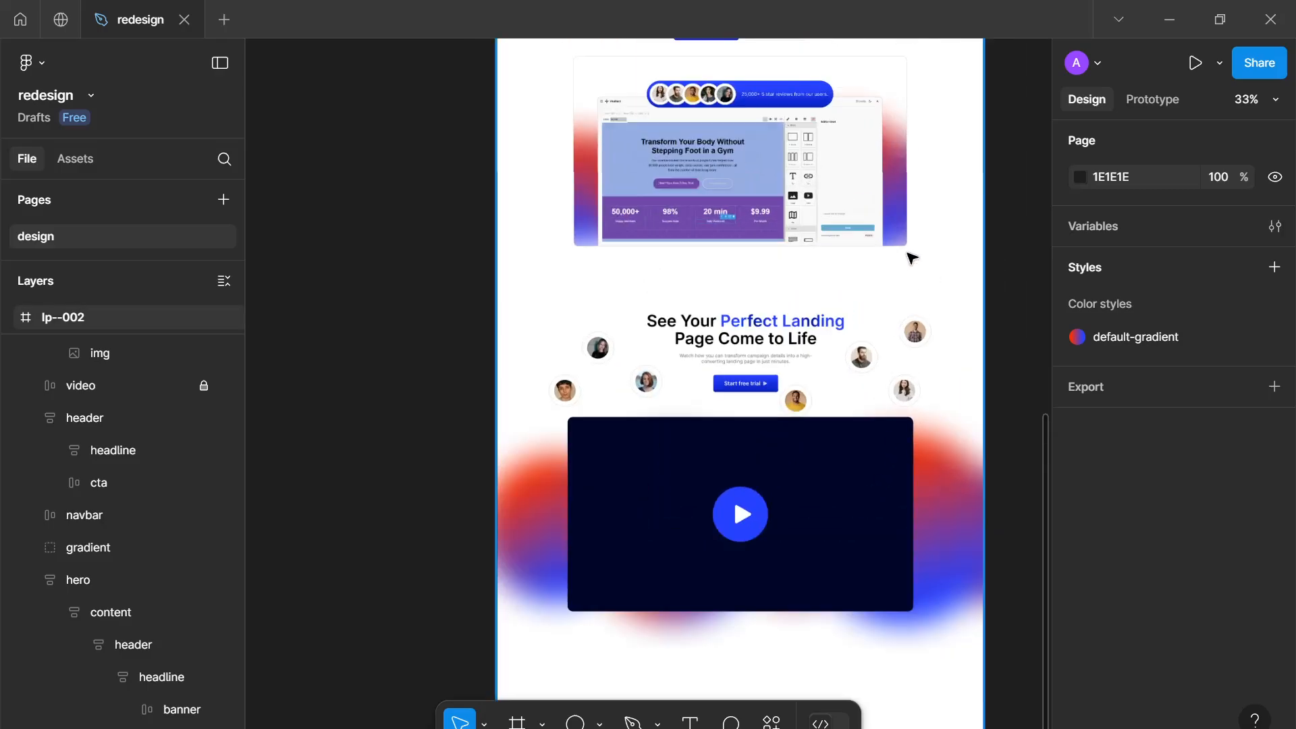
# Select all seven accent avatars, wrap them in an auto layout frame and name it accents
pyautogui.scroll(-3, 911, 259)
pyautogui.scroll(2, 895, 202)
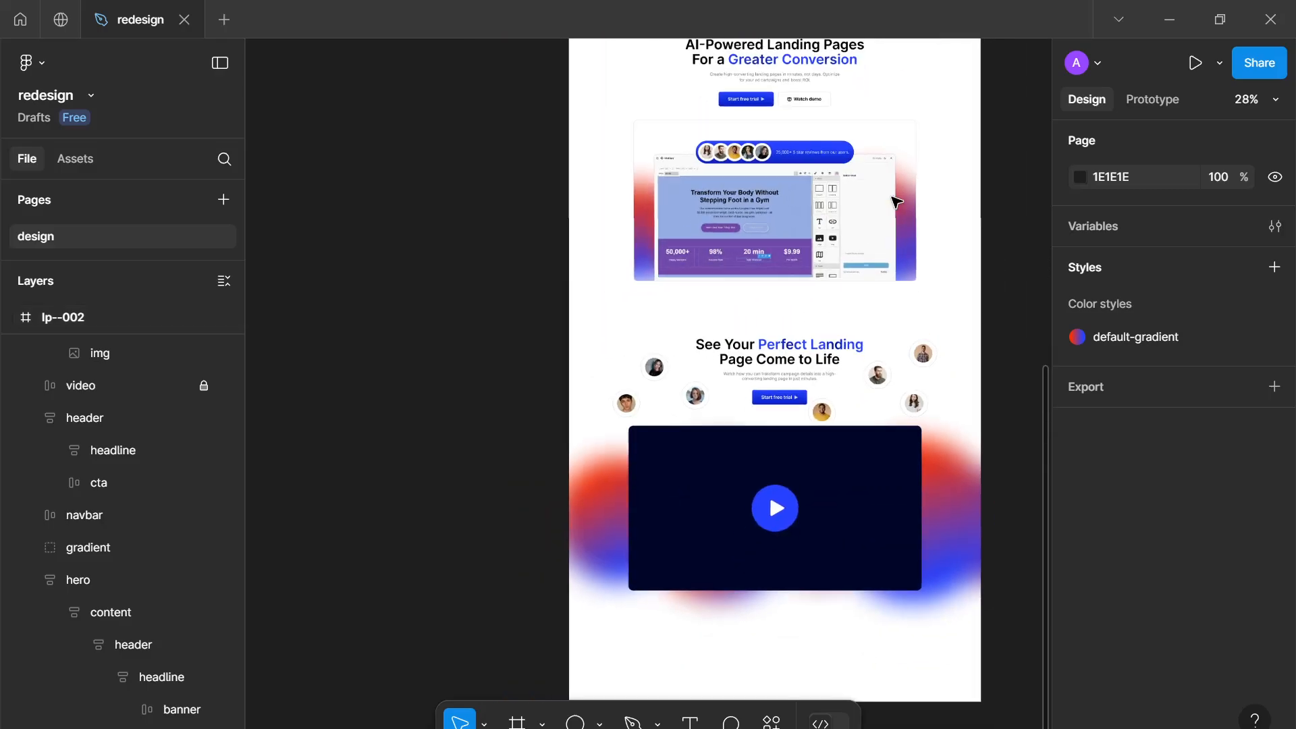
pyautogui.scroll(-2, 893, 197)
pyautogui.moveTo(801, 353); pyautogui.dragTo(715, 348)
pyautogui.scroll(1, 839, 412)
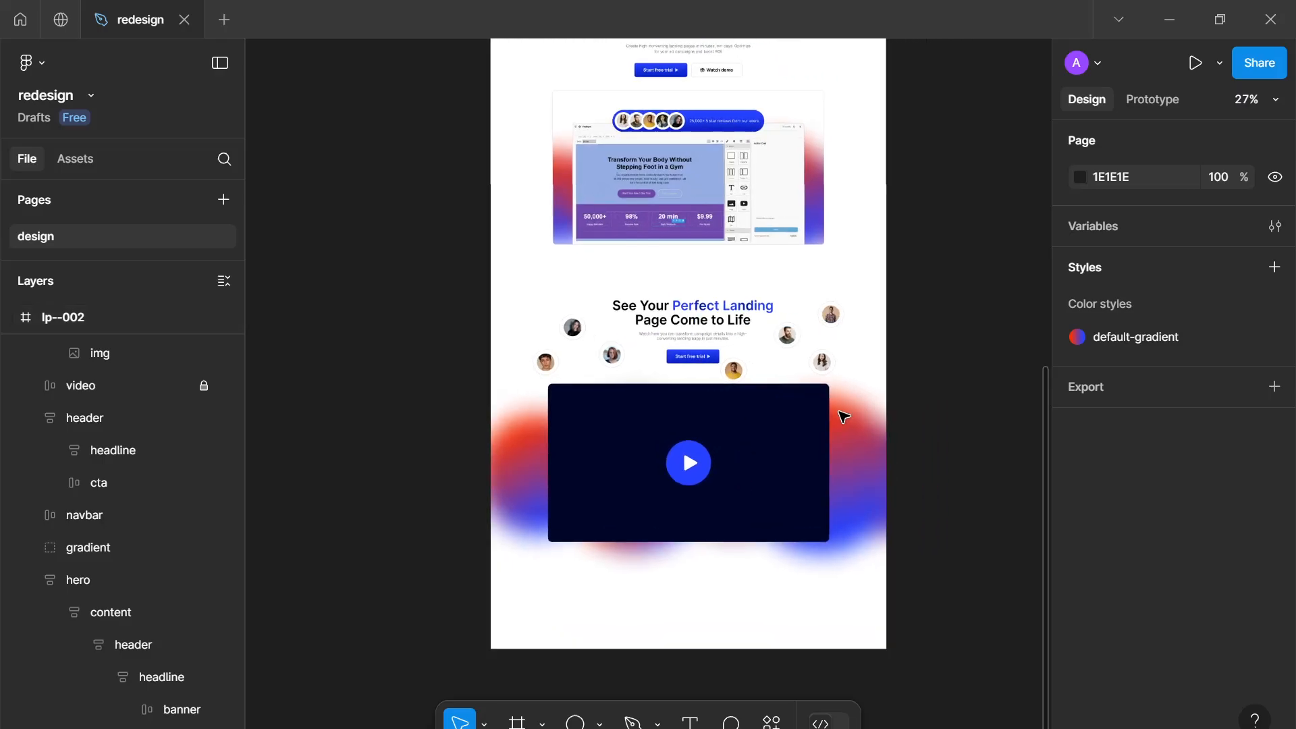
pyautogui.scroll(2, 839, 411)
pyautogui.scroll(3, 828, 352)
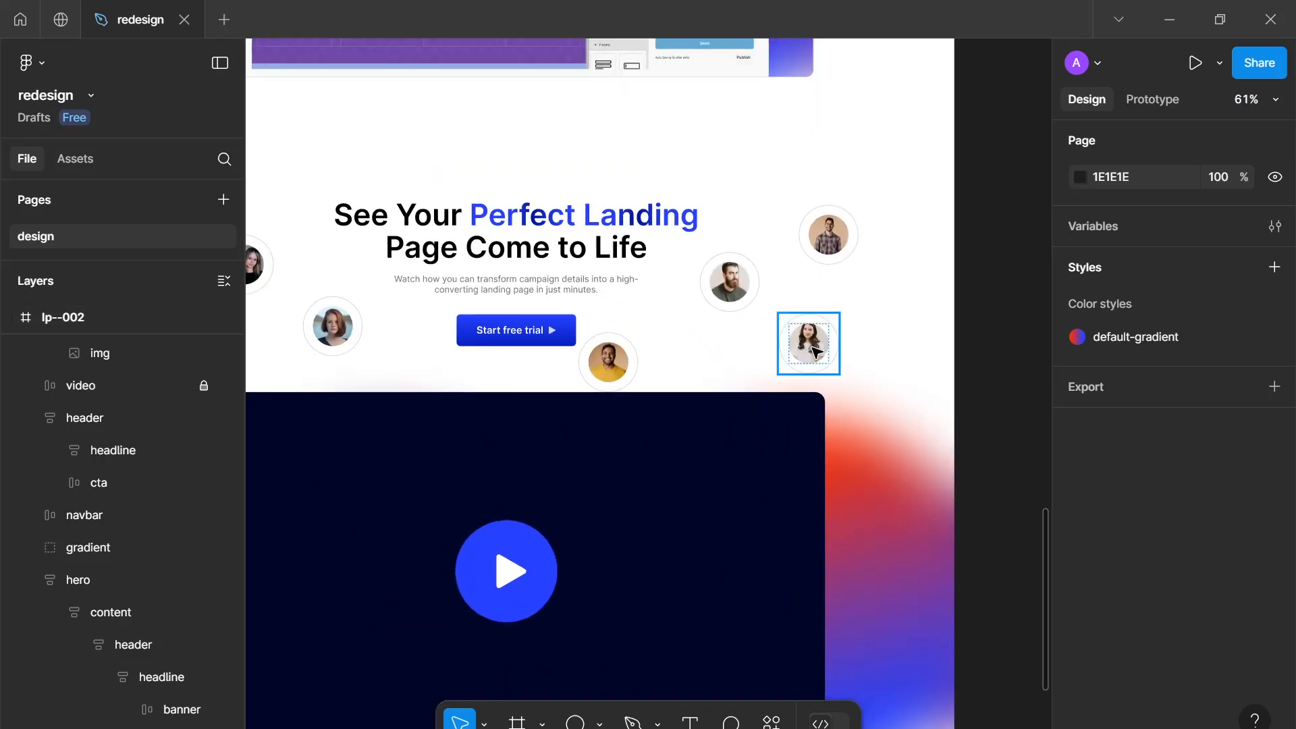
pyautogui.click(797, 330)
pyautogui.keyDown('shift'); pyautogui.click(828, 236); pyautogui.keyUp('shift')
pyautogui.keyDown('shift'); pyautogui.click(731, 283); pyautogui.keyUp('shift')
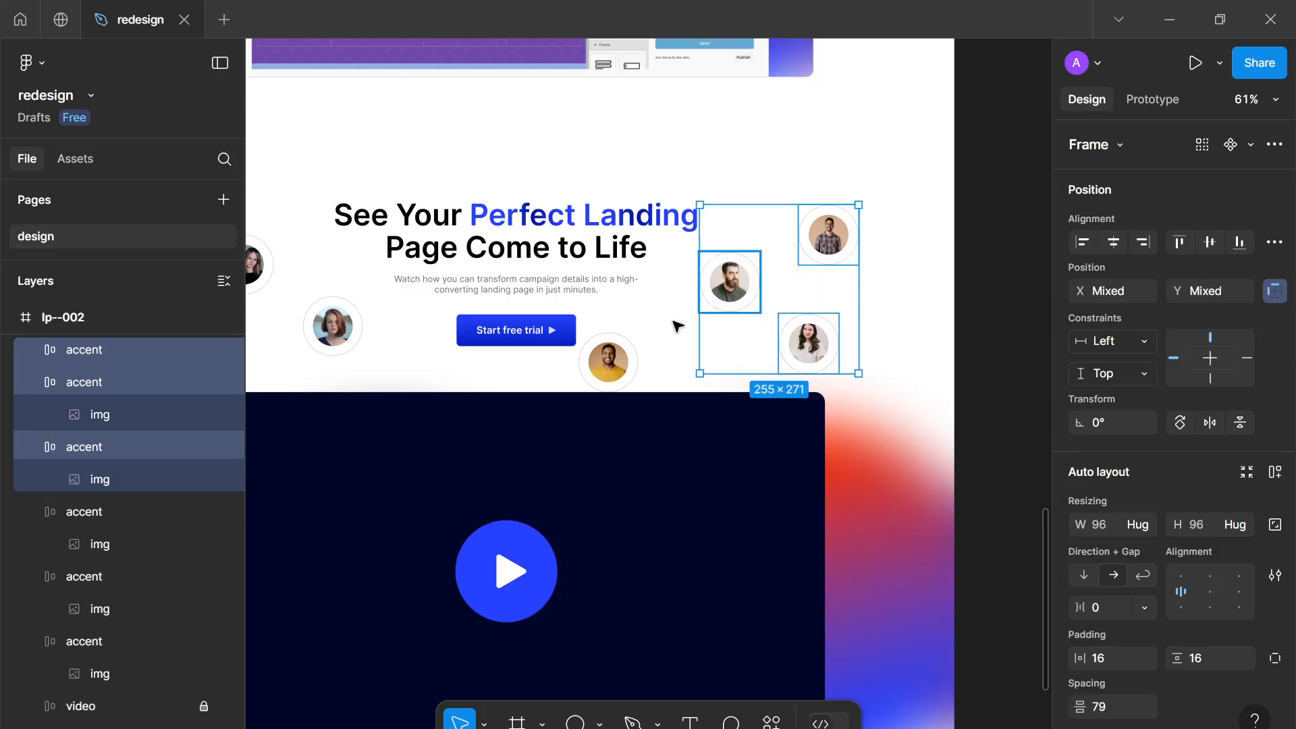
pyautogui.keyDown('shift'); pyautogui.click(603, 369); pyautogui.keyUp('shift')
pyautogui.hscroll(-5, 603, 368)
pyautogui.keyDown('shift'); pyautogui.click(584, 351); pyautogui.keyUp('shift')
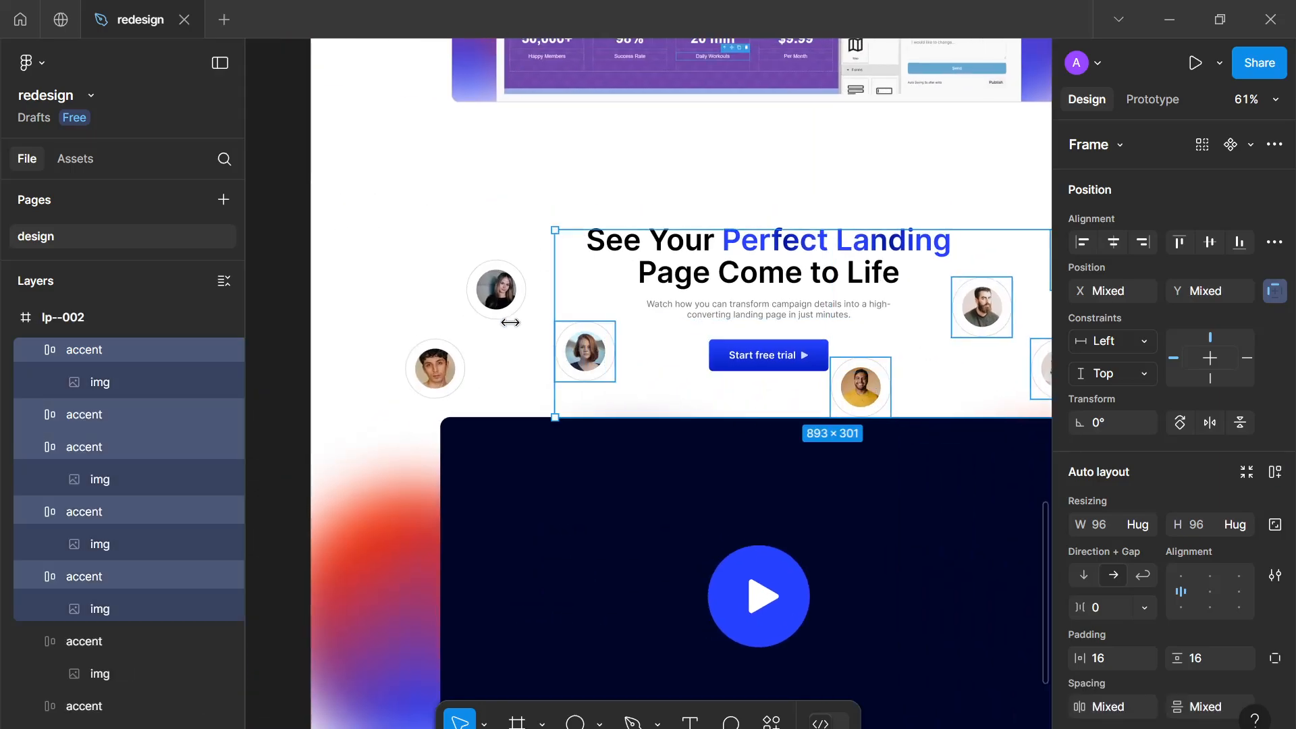
pyautogui.keyDown('shift'); pyautogui.click(496, 289); pyautogui.keyUp('shift')
pyautogui.keyDown('shift'); pyautogui.click(409, 376); pyautogui.keyUp('shift')
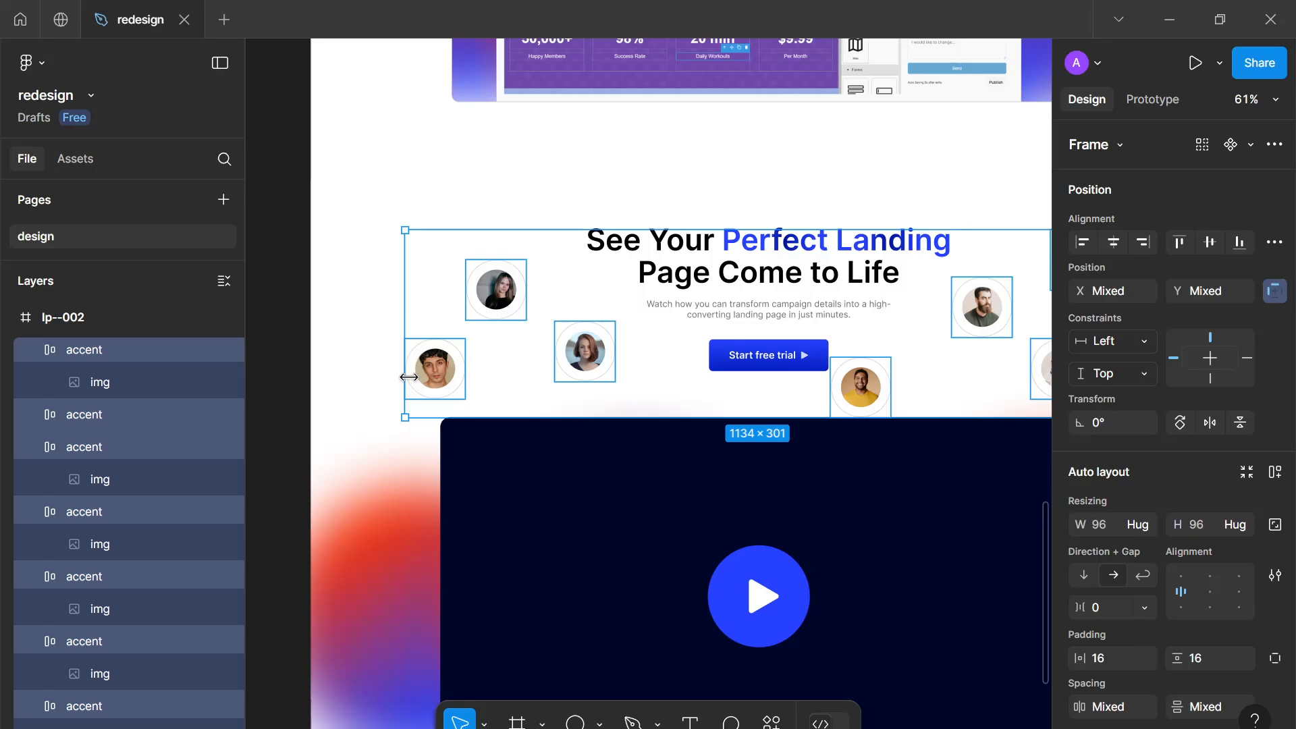
pyautogui.hotkey('shift', 'a')
pyautogui.doubleClick(78, 350)
pyautogui.write('accents')
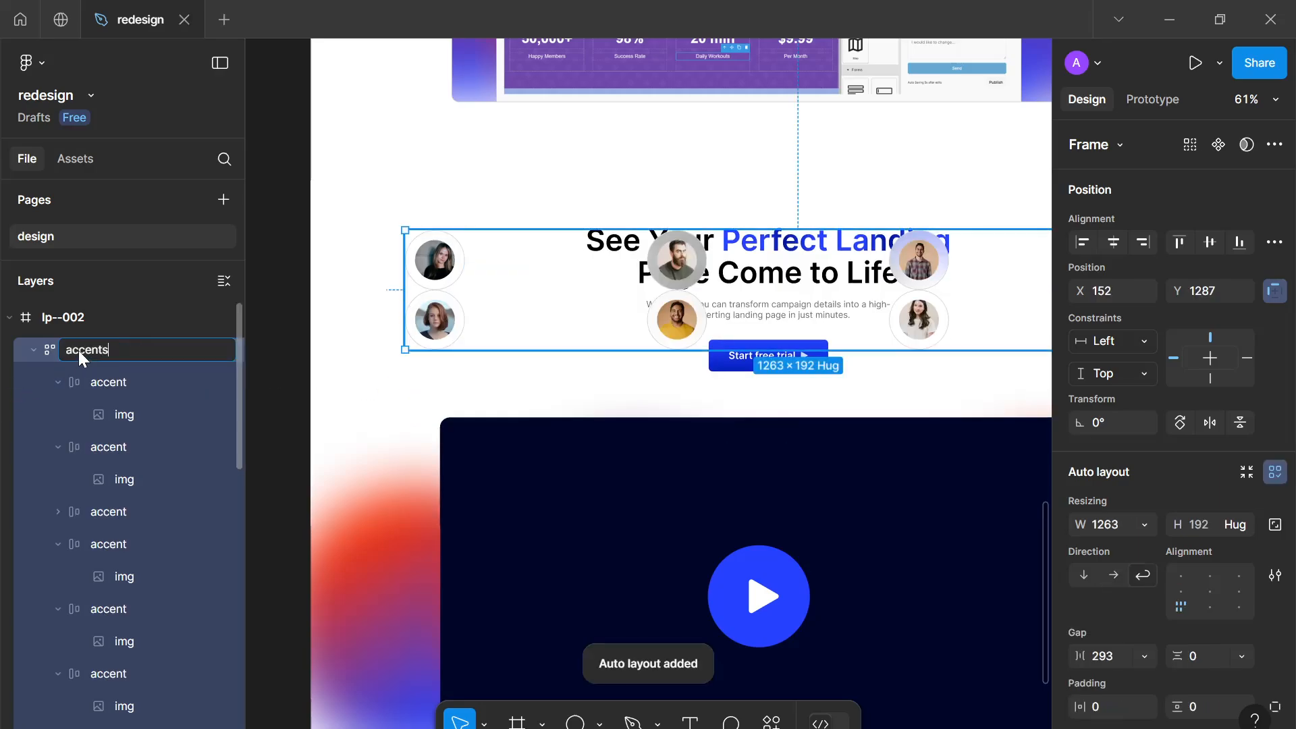
pyautogui.press('Return')
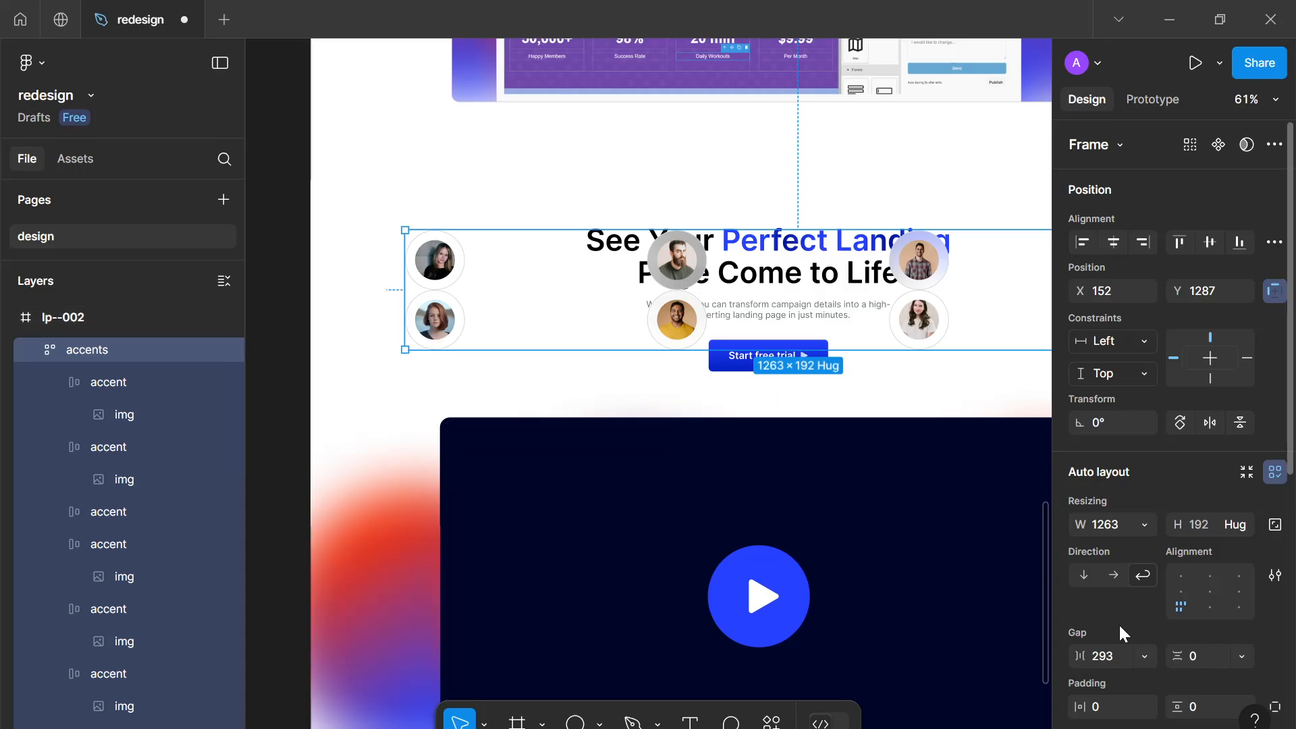
# Switch the accents frame to a horizontal row and set the white selection colour's opacity to 100%
pyautogui.click(1114, 571)
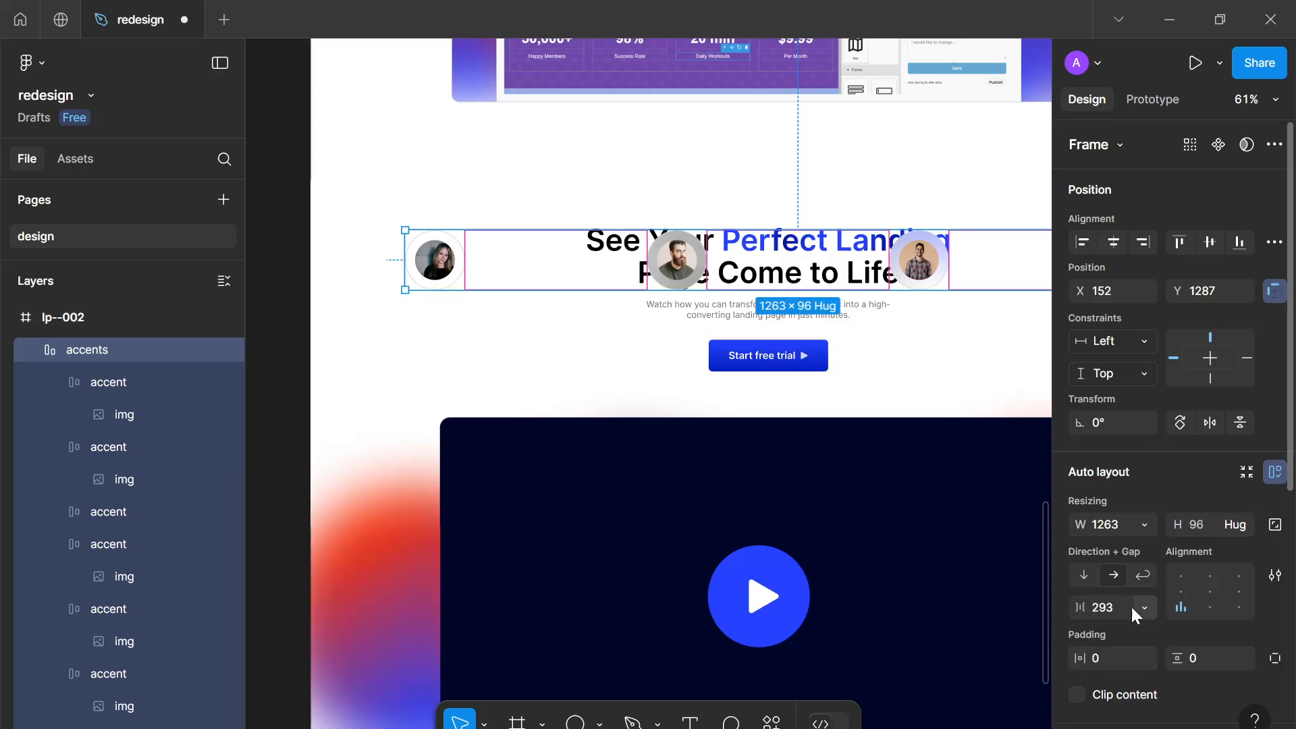
pyautogui.click(1103, 613)
pyautogui.scroll(-5, 1122, 605)
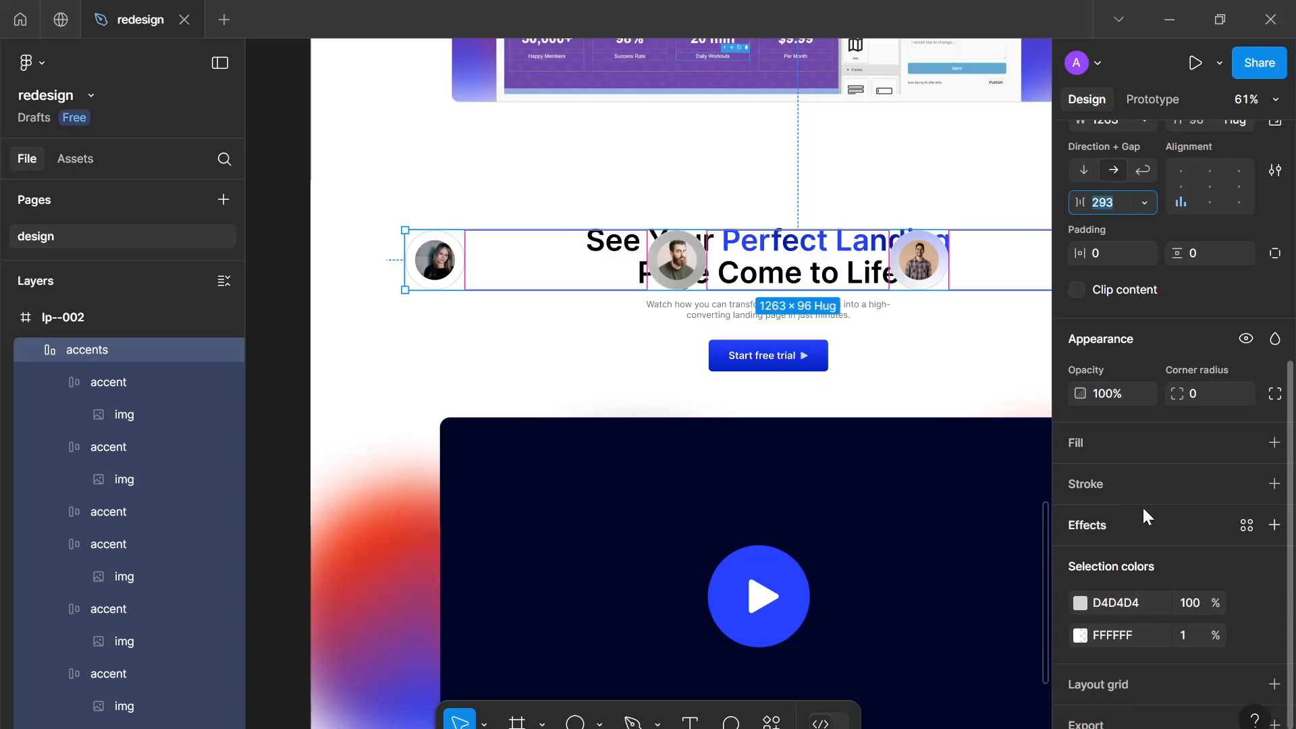
pyautogui.click(1193, 638)
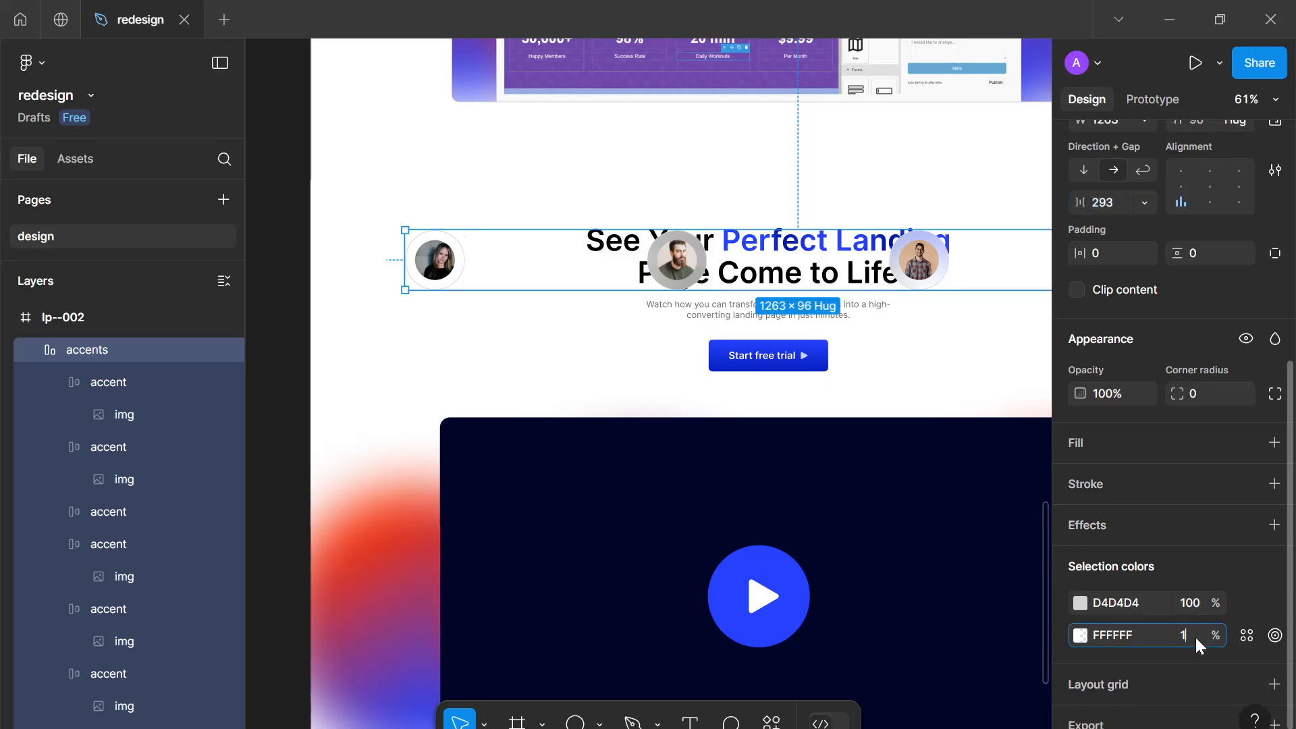
pyautogui.press('Return')
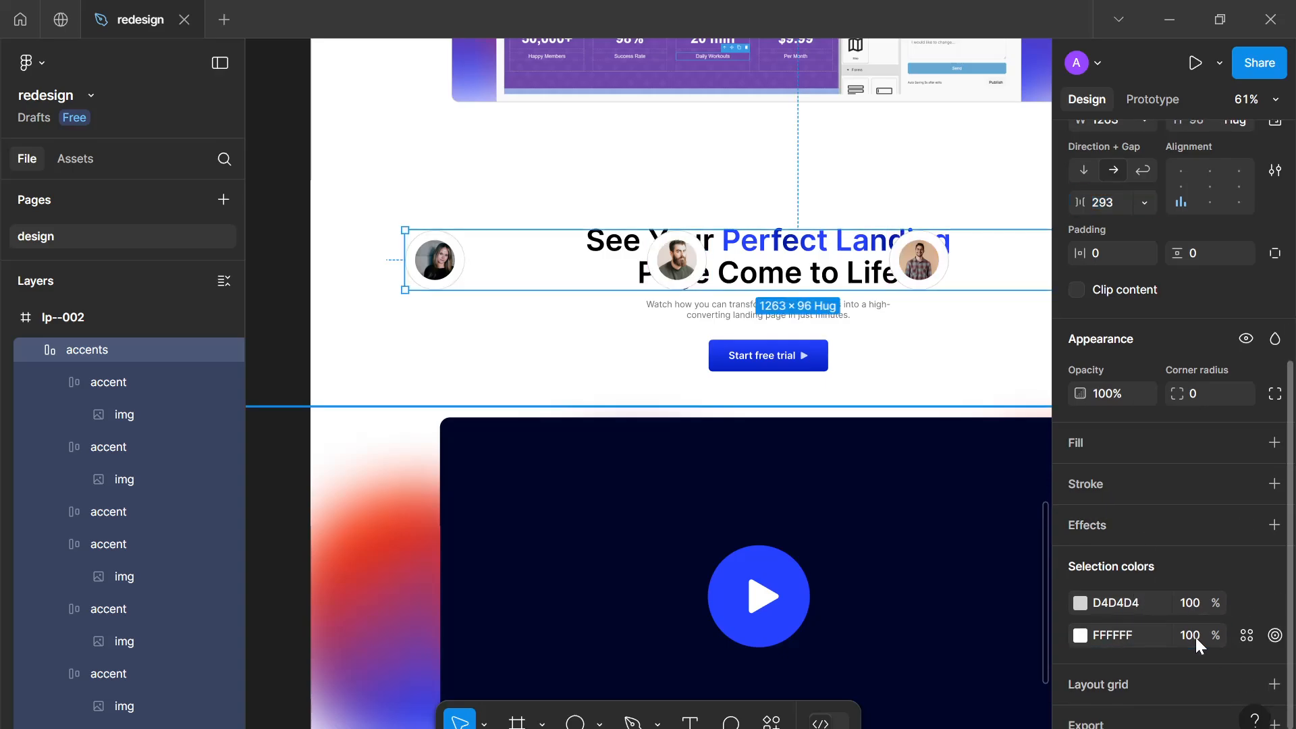
# Set the gap between the overlapping accent avatars to -32
pyautogui.click(1114, 213)
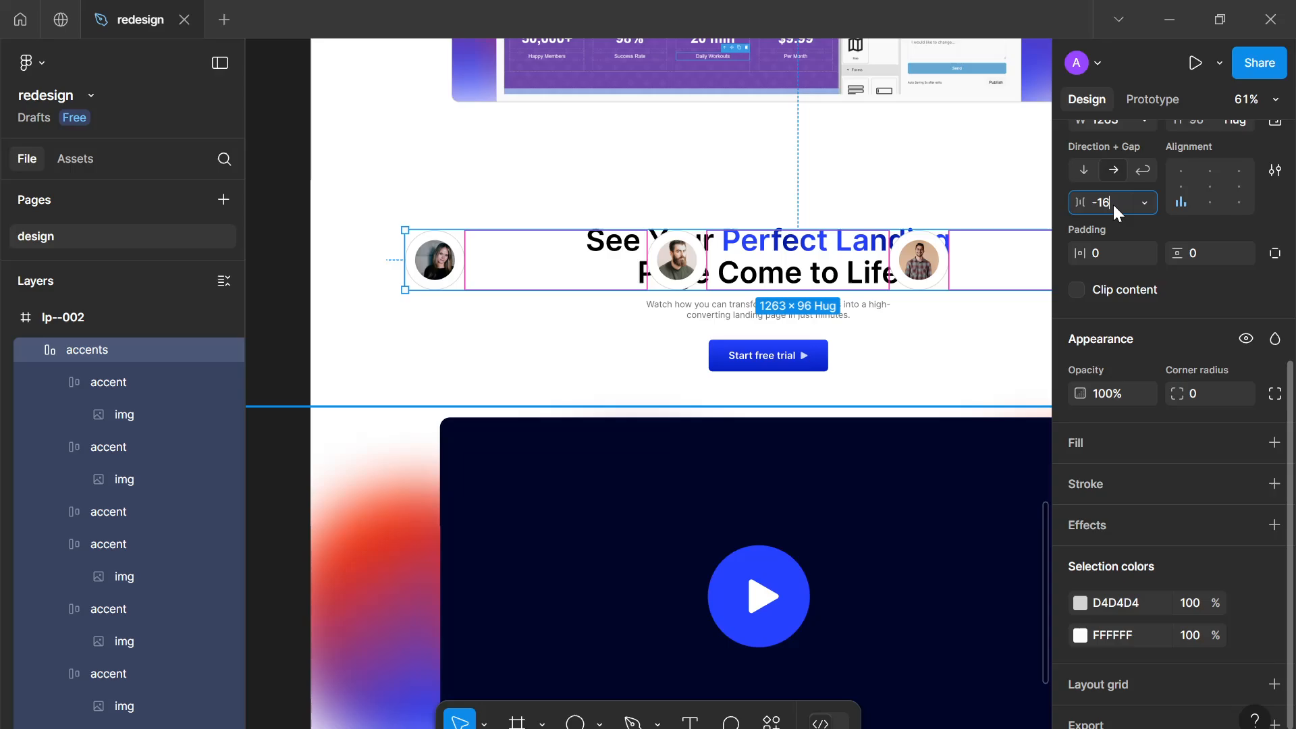
pyautogui.write('-16')
pyautogui.press('Return')
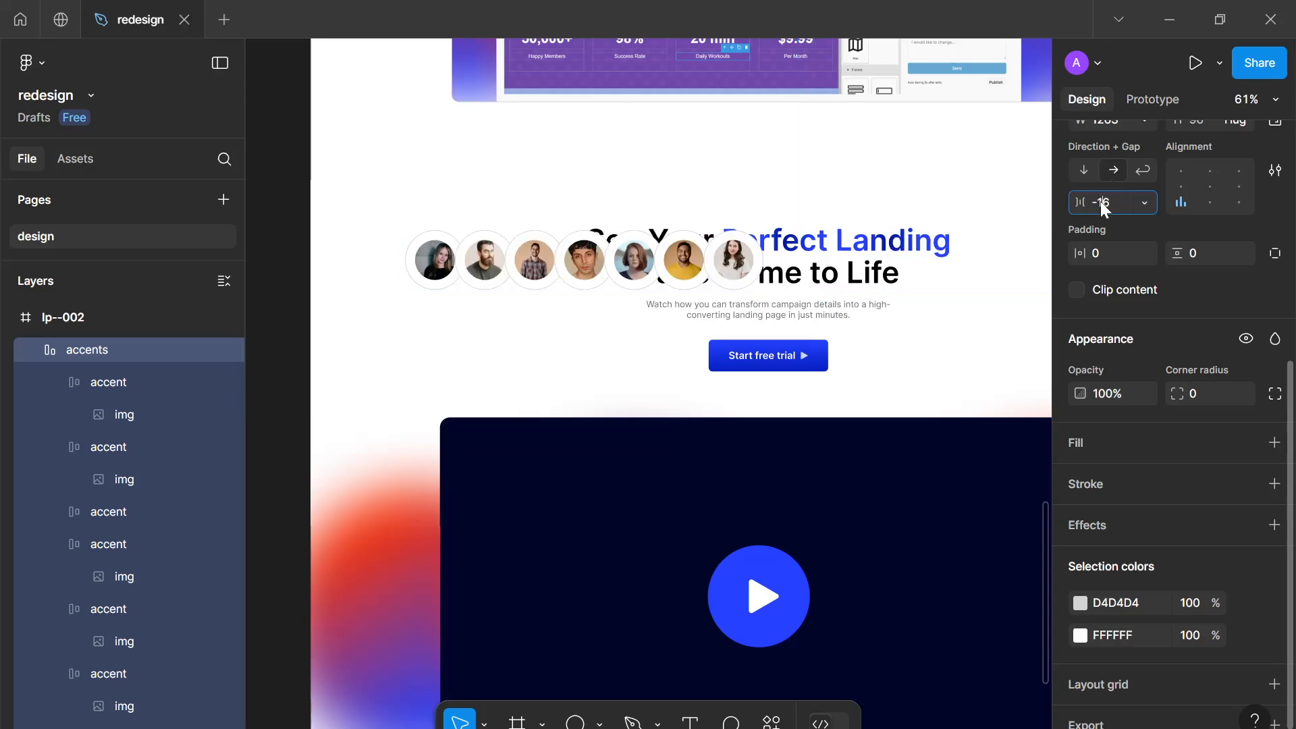
pyautogui.write('-32')
pyautogui.press('Return')
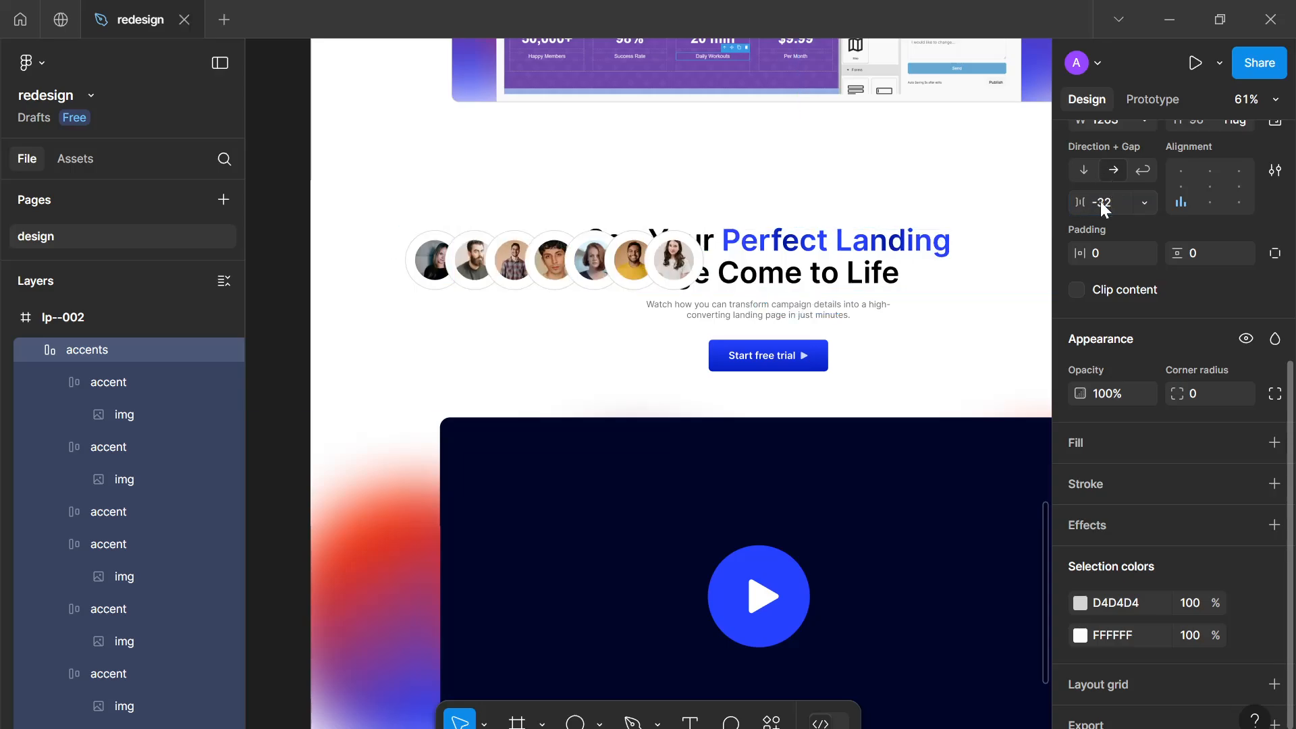
# Make the accents row hug its contents and place it over the video's top-left corner
pyautogui.scroll(5, 1148, 199)
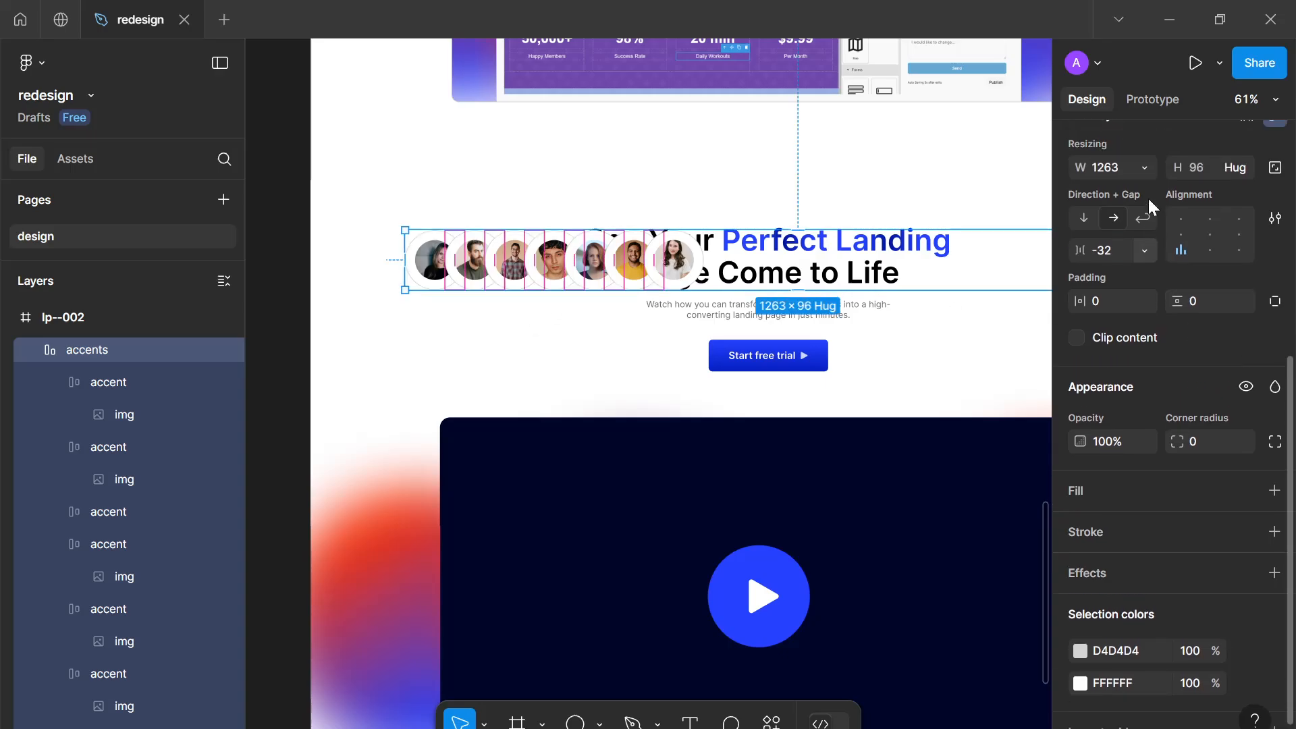
pyautogui.click(1141, 322)
pyautogui.click(1139, 340)
pyautogui.moveTo(565, 260); pyautogui.dragTo(556, 326)
pyautogui.hotkey('ctrl', 'z')
pyautogui.moveTo(553, 269); pyautogui.dragTo(555, 472)
pyautogui.scroll(-3, 553, 471)
pyautogui.moveTo(525, 426); pyautogui.dragTo(486, 328)
pyautogui.scroll(4, 487, 330)
pyautogui.scroll(-3, 486, 324)
pyautogui.moveTo(473, 278); pyautogui.dragTo(455, 195)
pyautogui.scroll(3, 457, 211)
pyautogui.moveTo(517, 265); pyautogui.dragTo(533, 277)
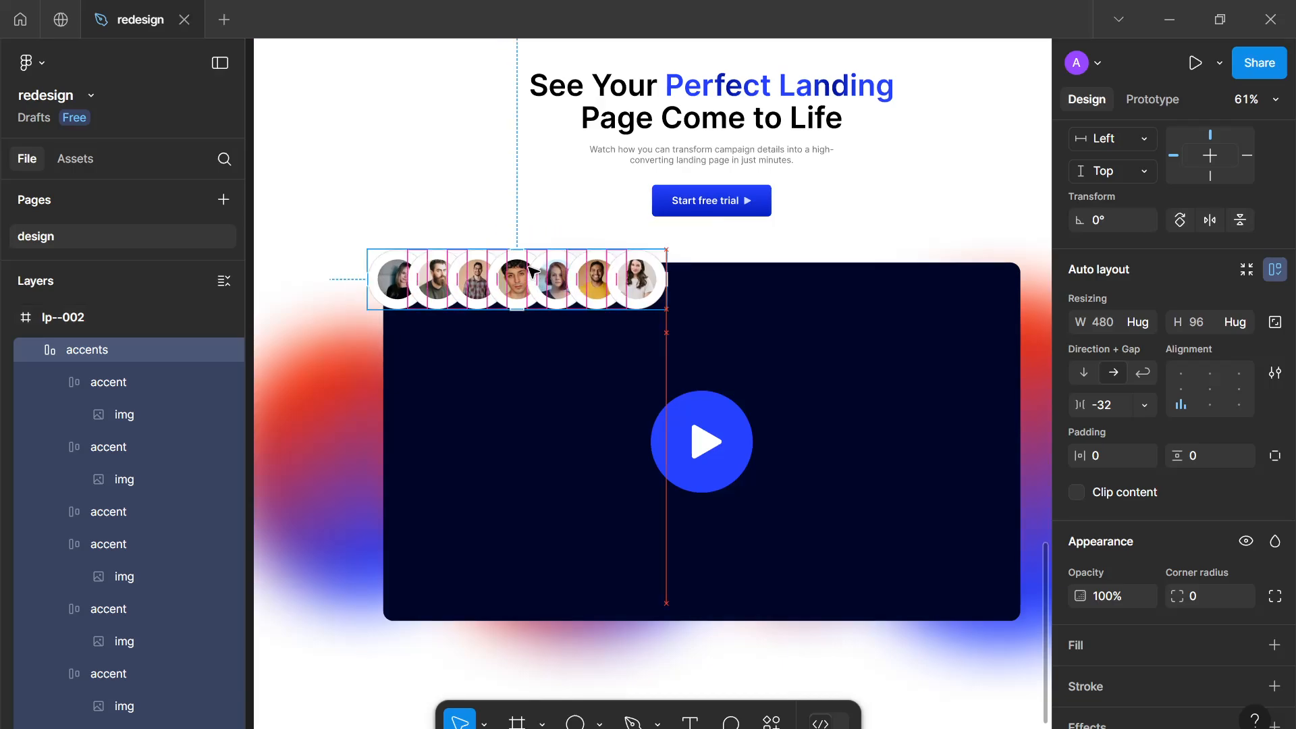
# Delete the gradient backdrop behind the video
pyautogui.click(387, 488)
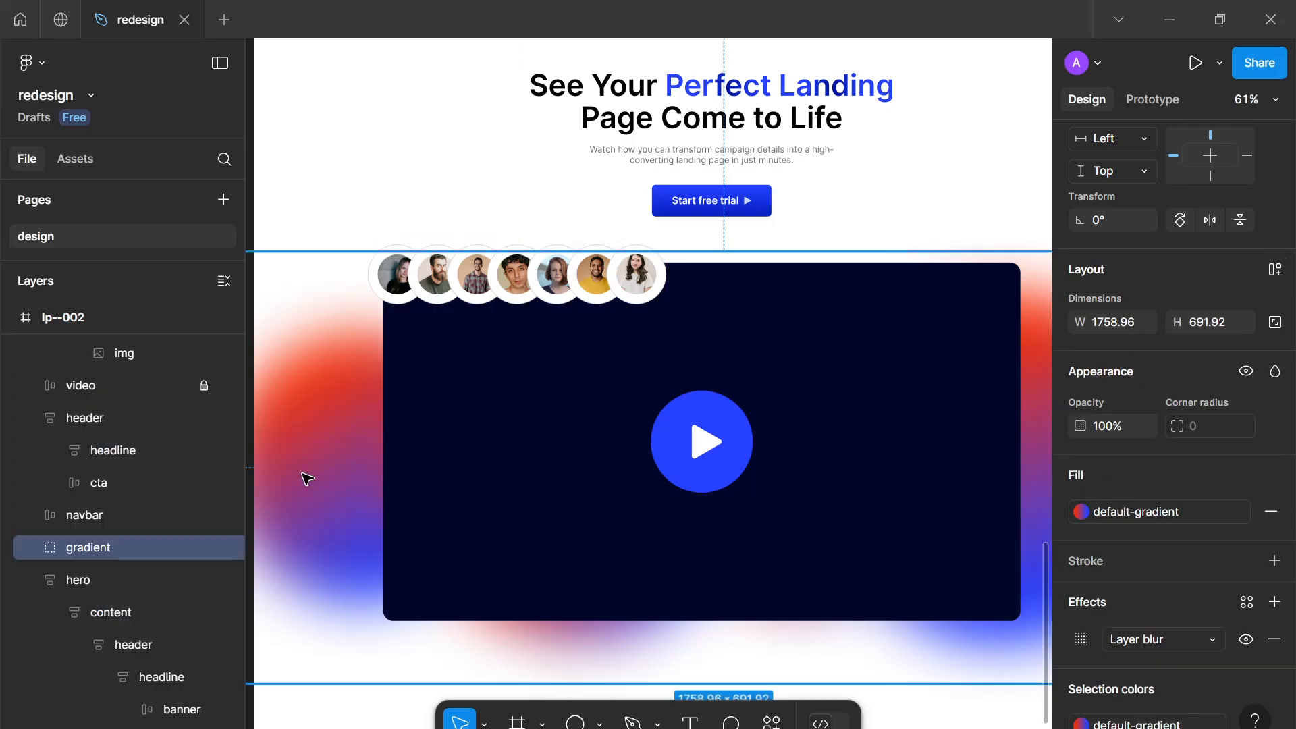
pyautogui.press('Delete')
pyautogui.scroll(-5, 307, 476)
pyautogui.moveTo(335, 463); pyautogui.dragTo(382, 472)
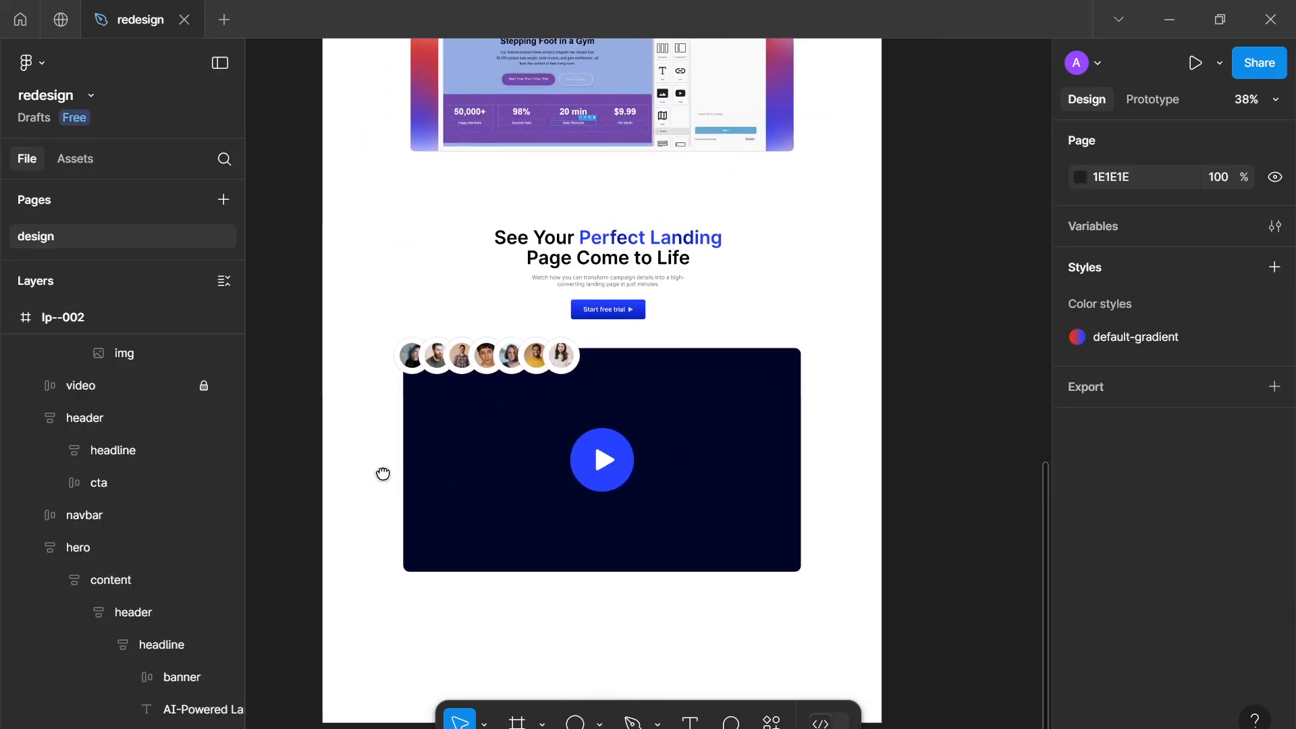
# Duplicate the accents row and place the copy over the video's bottom-right corner
pyautogui.scroll(2, 383, 472)
pyautogui.click(533, 356)
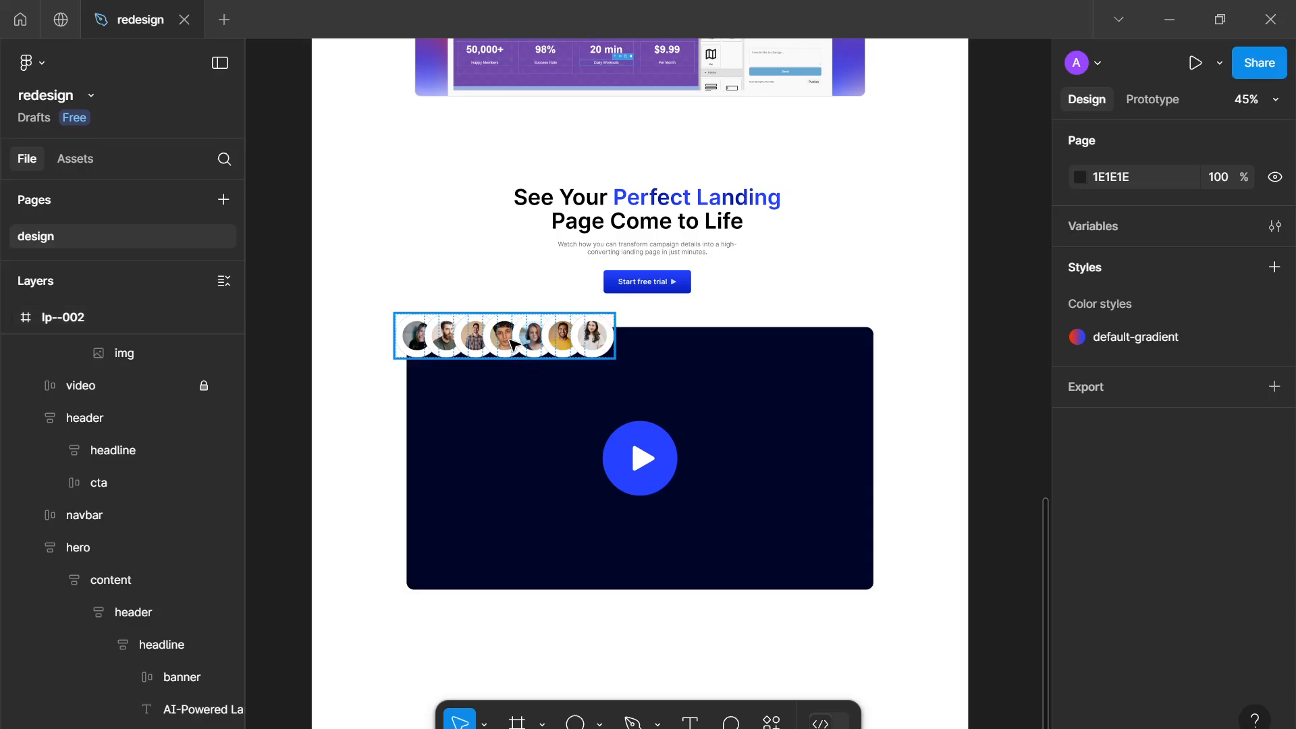
pyautogui.click(511, 345)
pyautogui.hotkey('ctrl', 'd')
pyautogui.moveTo(532, 339); pyautogui.dragTo(789, 590)
pyautogui.click(918, 483)
pyautogui.scroll(-3, 918, 483)
pyautogui.scroll(2, 918, 483)
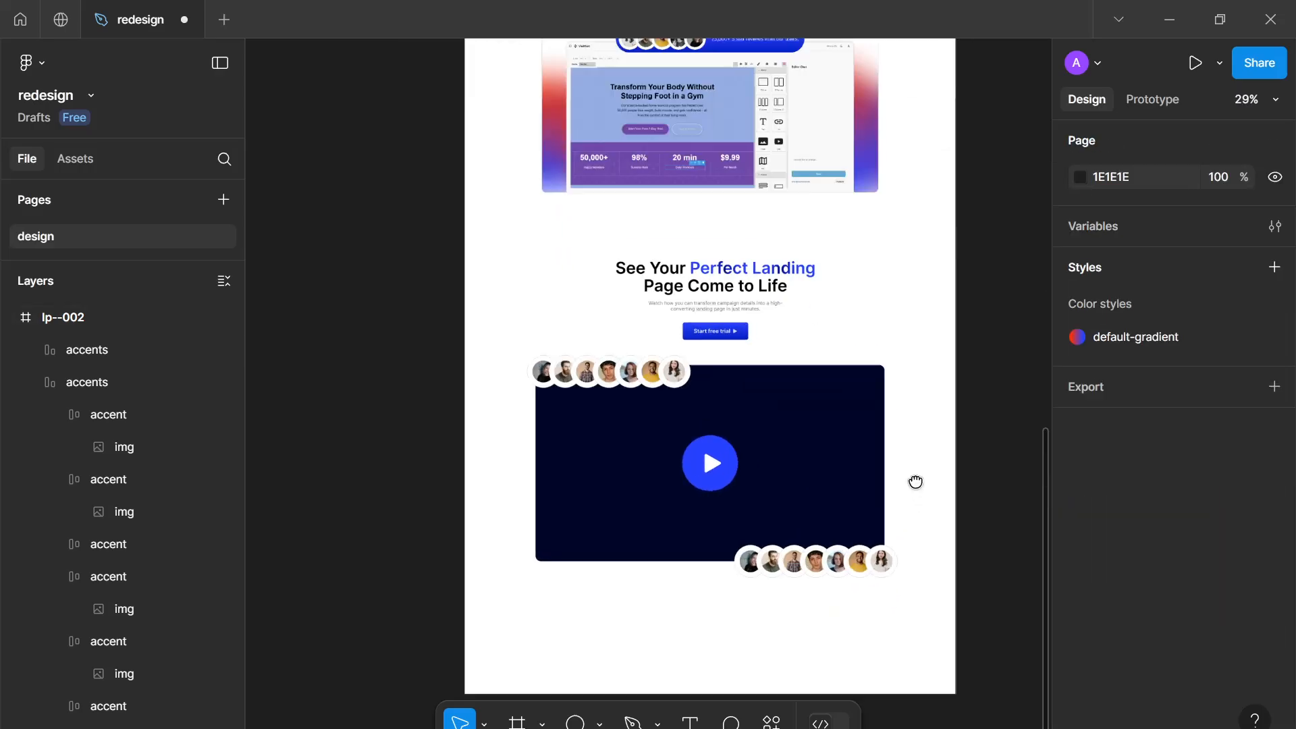
# Unlock the video layer and nudge both accent rows slightly into place
pyautogui.click(809, 564)
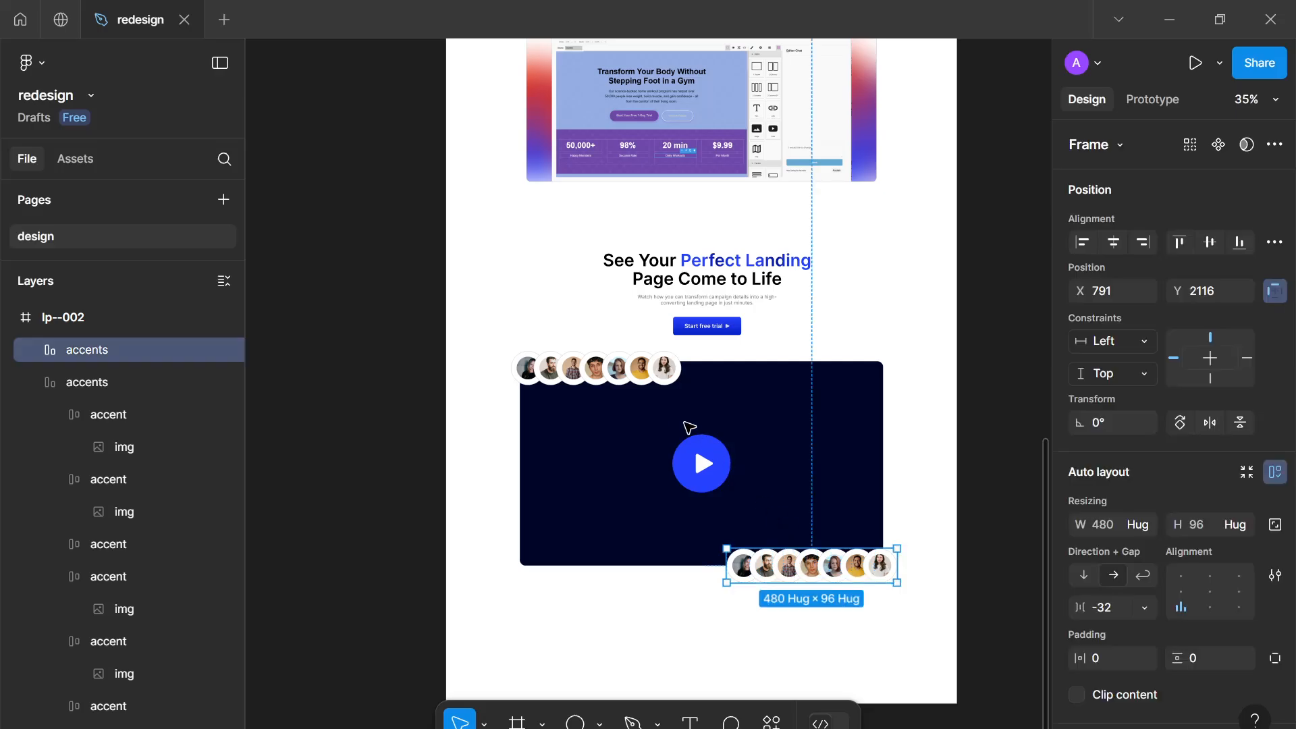
pyautogui.keyDown('shift'); pyautogui.click(600, 376); pyautogui.keyUp('shift')
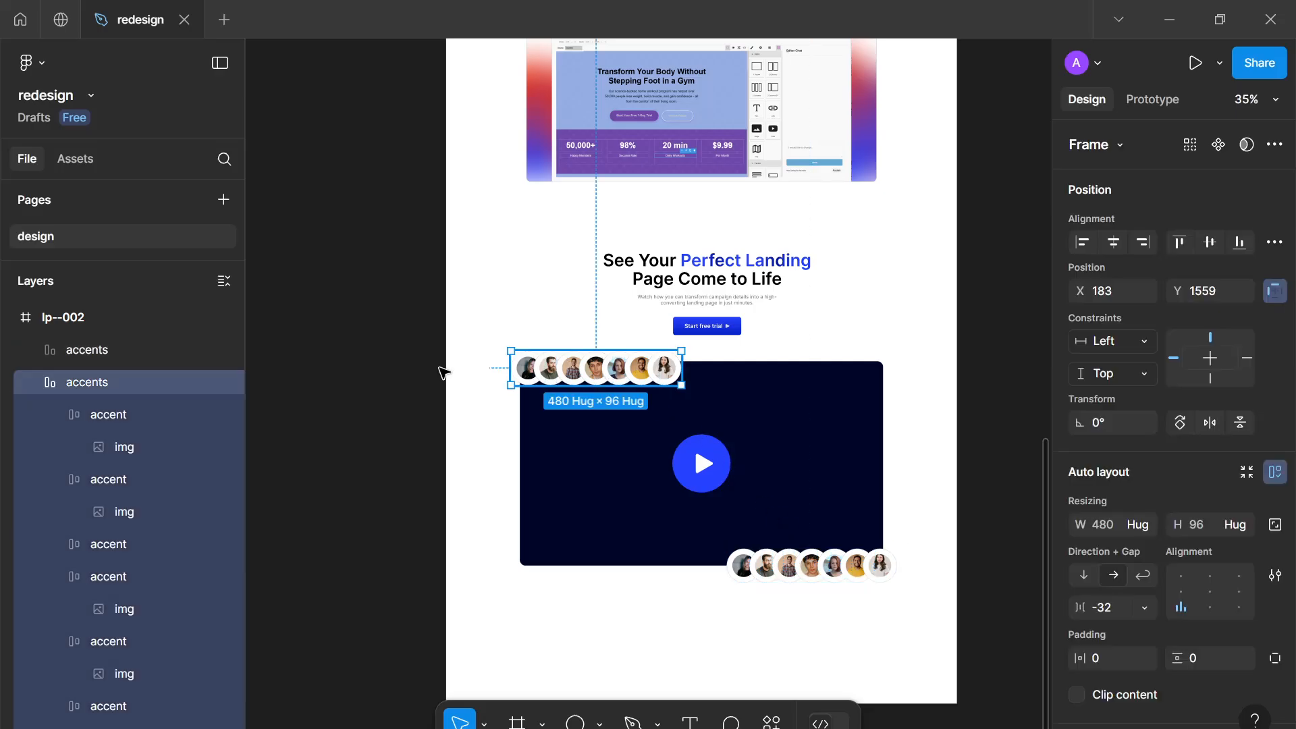
pyautogui.click(35, 383)
pyautogui.click(202, 415)
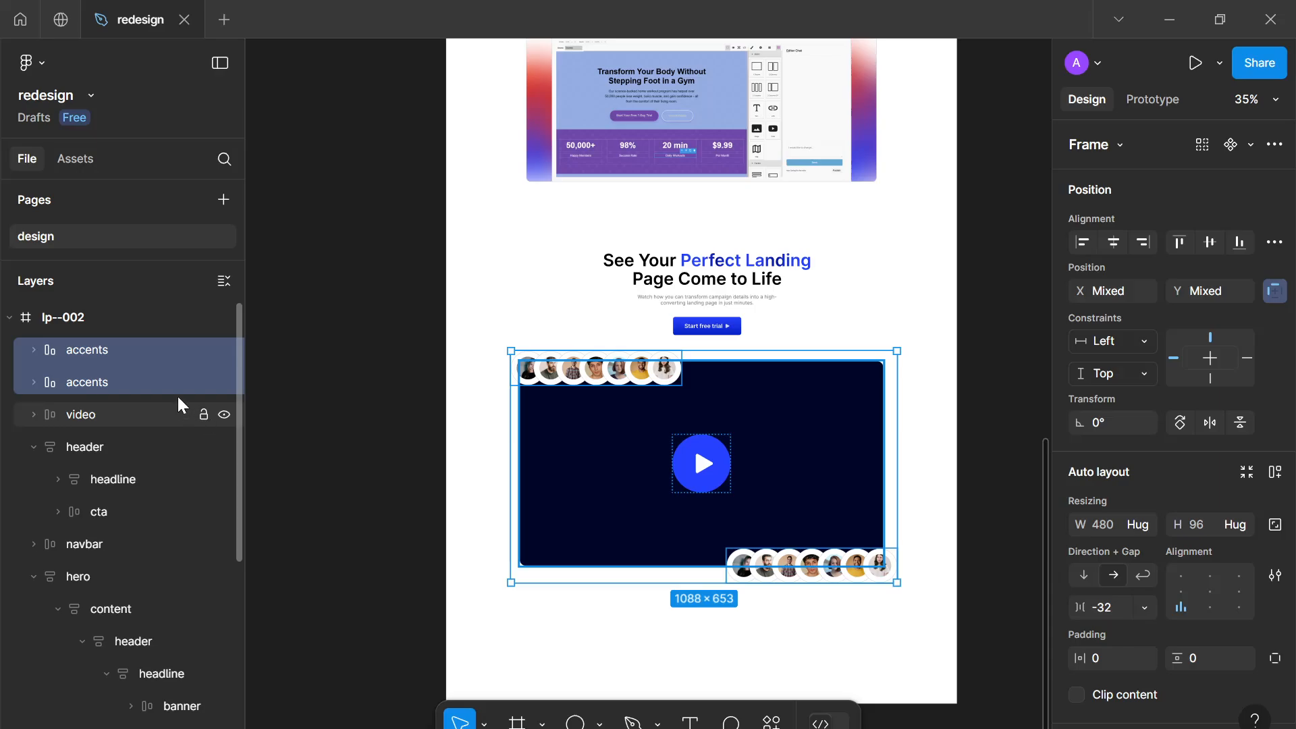
pyautogui.click(139, 351)
pyautogui.click(594, 374)
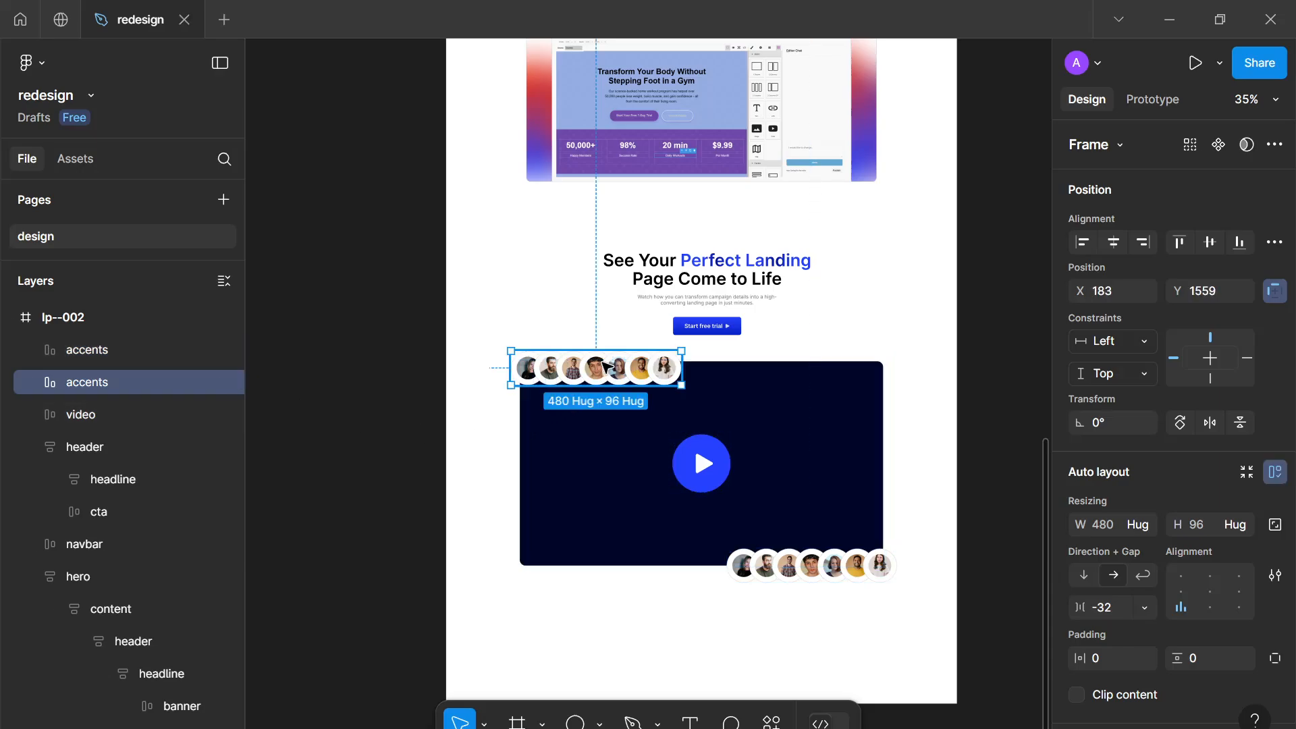
pyautogui.moveTo(604, 364); pyautogui.dragTo(601, 363)
pyautogui.click(814, 574)
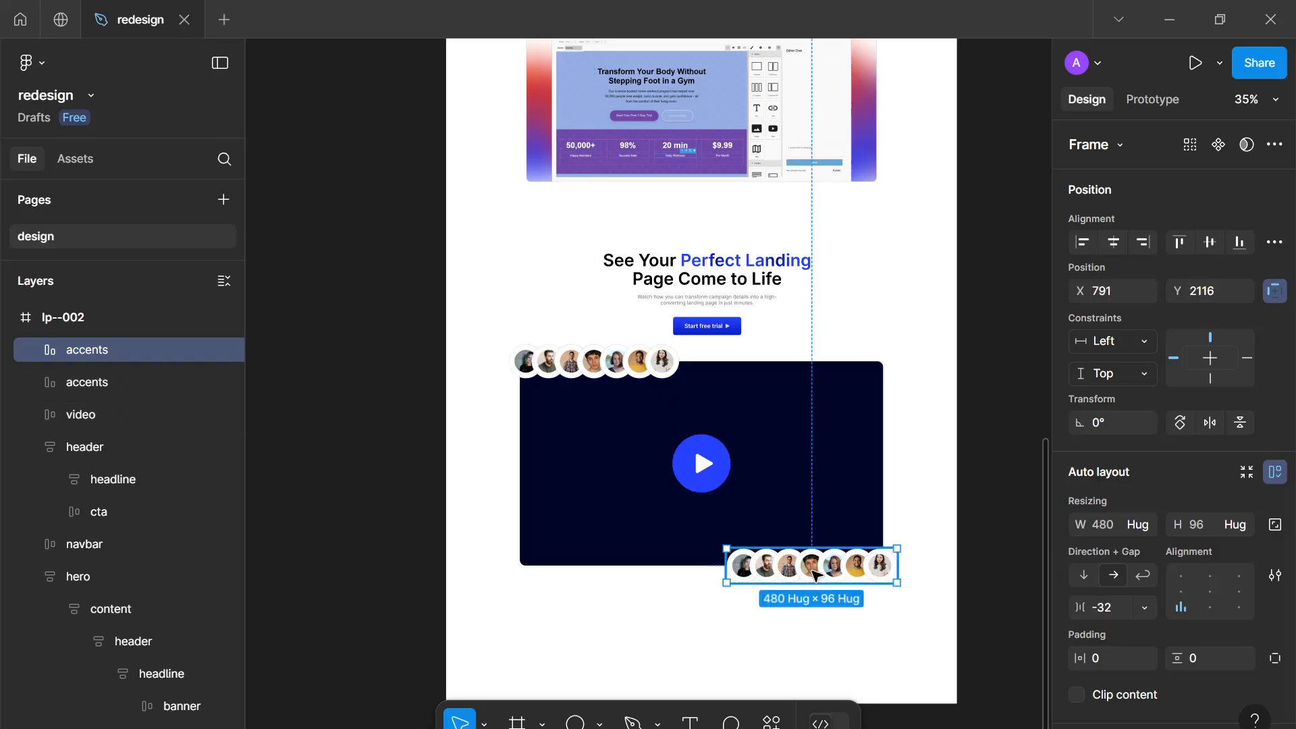
pyautogui.moveTo(825, 566); pyautogui.dragTo(822, 573)
pyautogui.moveTo(782, 535); pyautogui.dragTo(782, 535)
# Group both accent rows with the video and name the group video--accented
pyautogui.keyDown('shift'); pyautogui.click(81, 414); pyautogui.keyUp('shift')
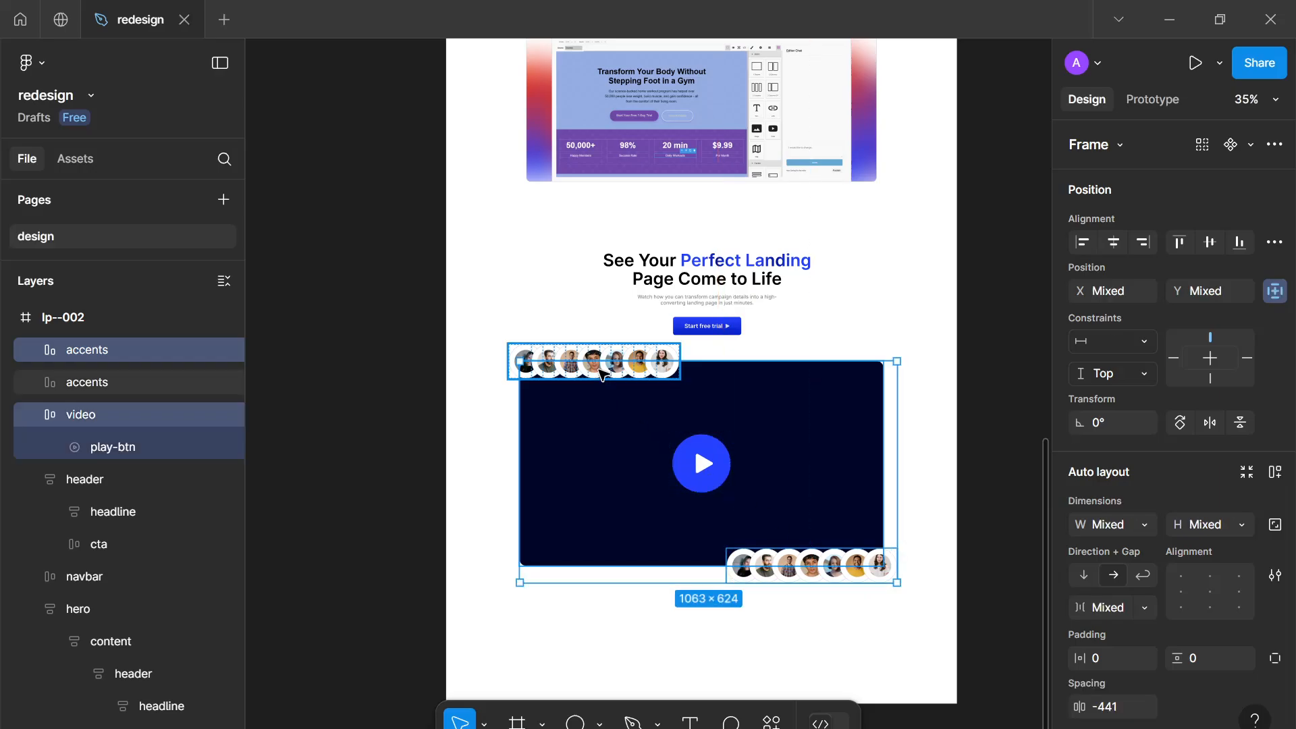
pyautogui.hotkey('ctrl', 'g')
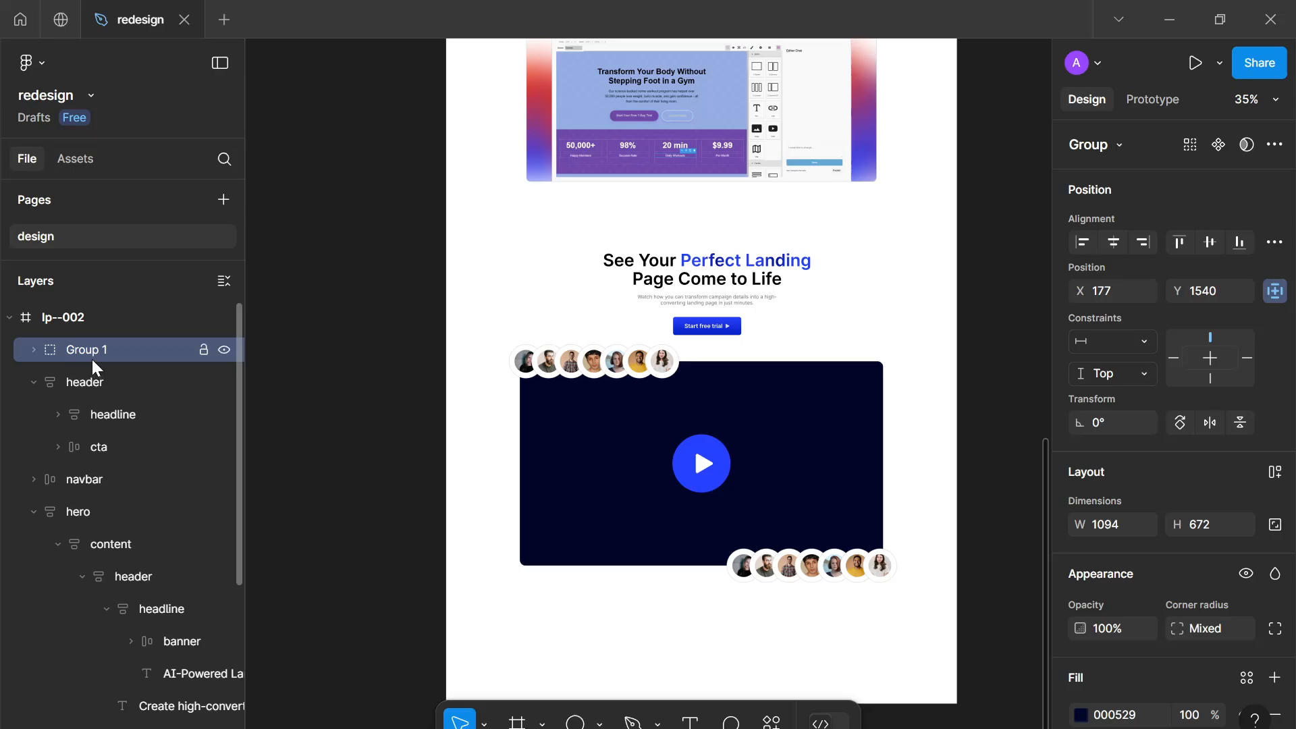
pyautogui.doubleClick(91, 359)
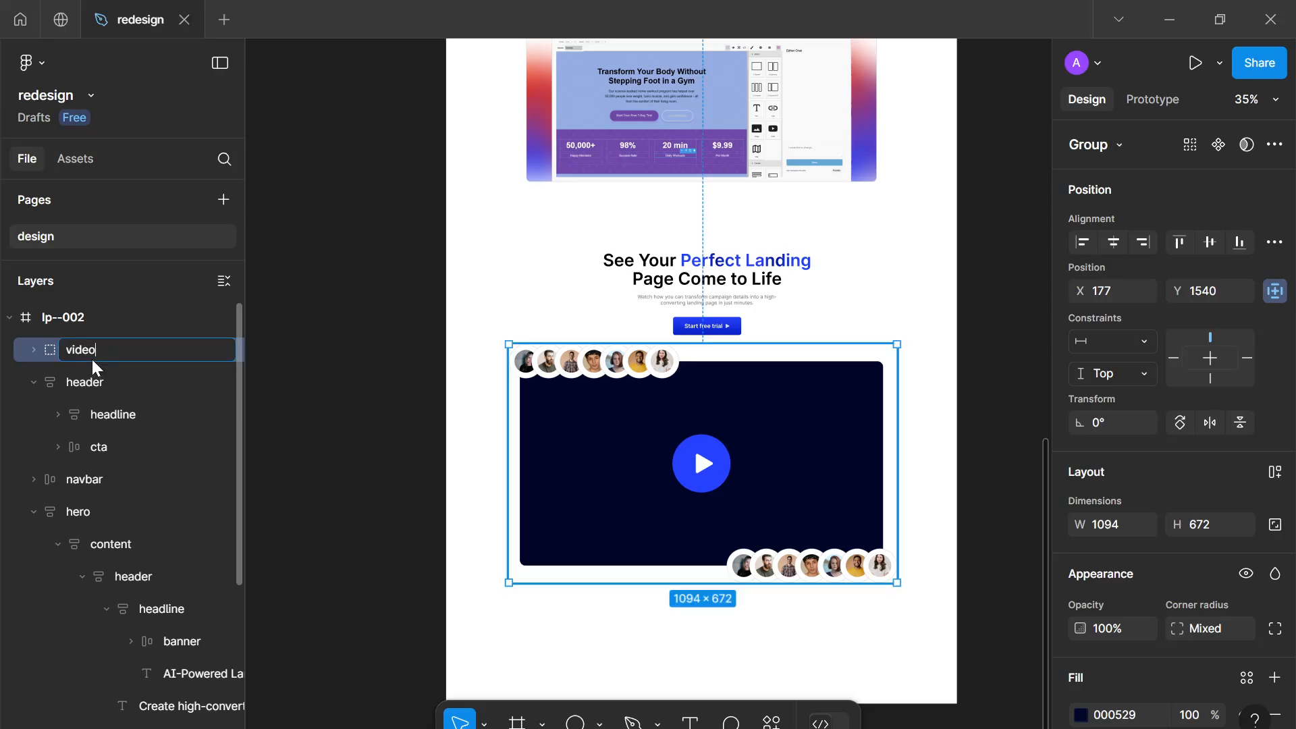
pyautogui.write('video--accented')
pyautogui.press('Return')
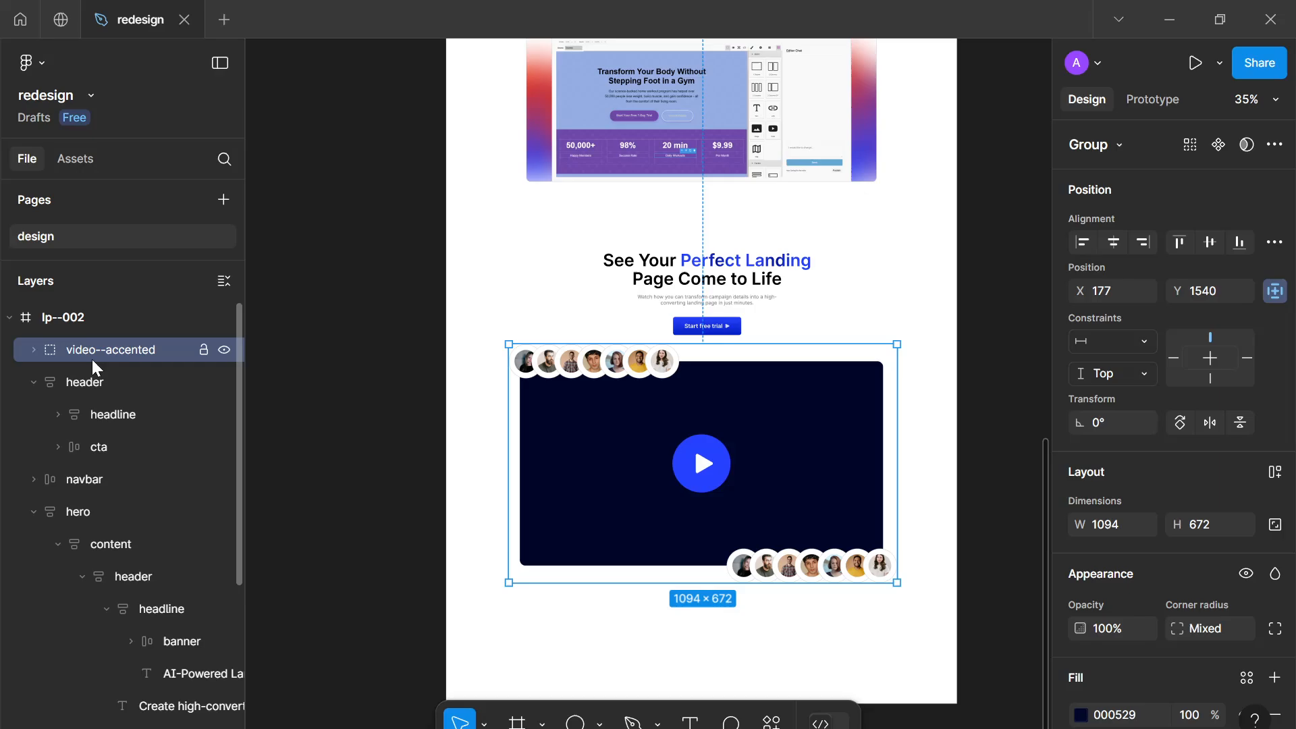
# Wrap the section header and the video--accented group in a vertical auto layout frame named video
pyautogui.moveTo(786, 446); pyautogui.dragTo(786, 459)
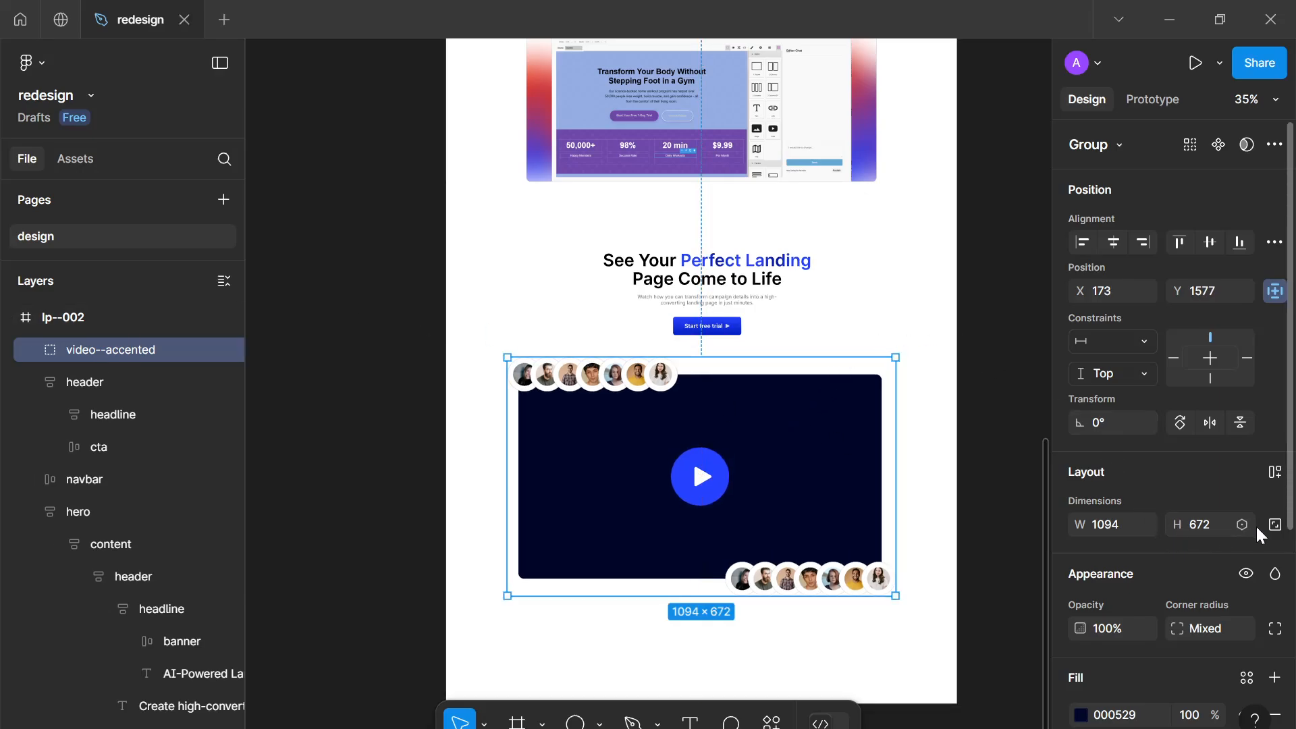
pyautogui.scroll(5, 819, 362)
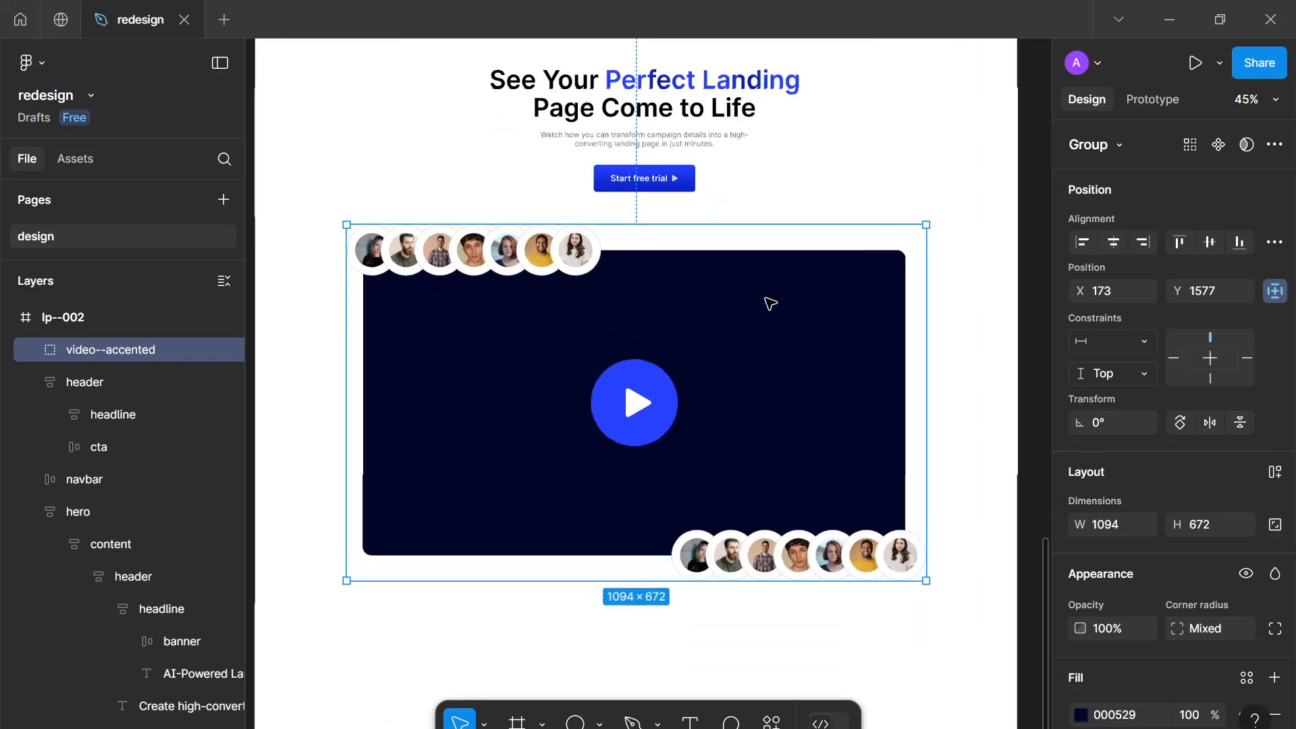
pyautogui.scroll(3, 819, 327)
pyautogui.keyDown('shift'); pyautogui.click(728, 111); pyautogui.keyUp('shift')
pyautogui.hotkey('shift', 'a')
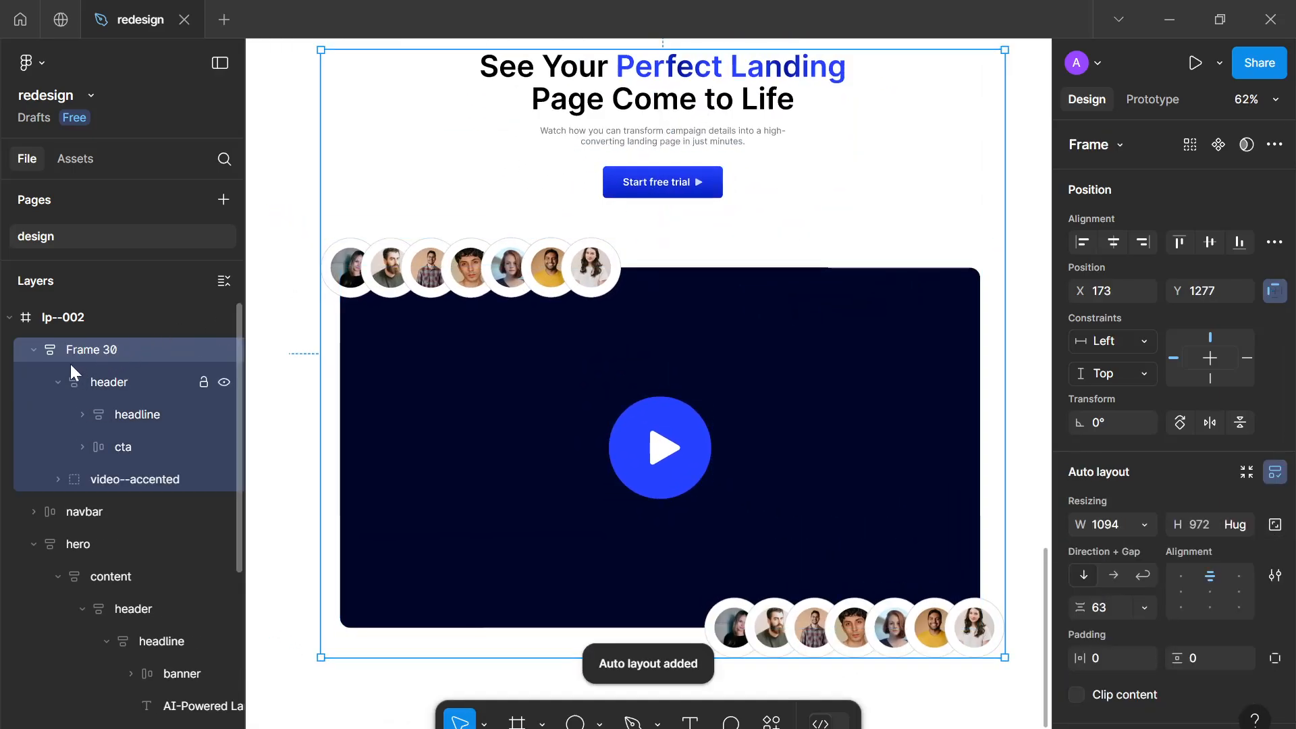
pyautogui.doubleClick(96, 350)
pyautogui.write('v')
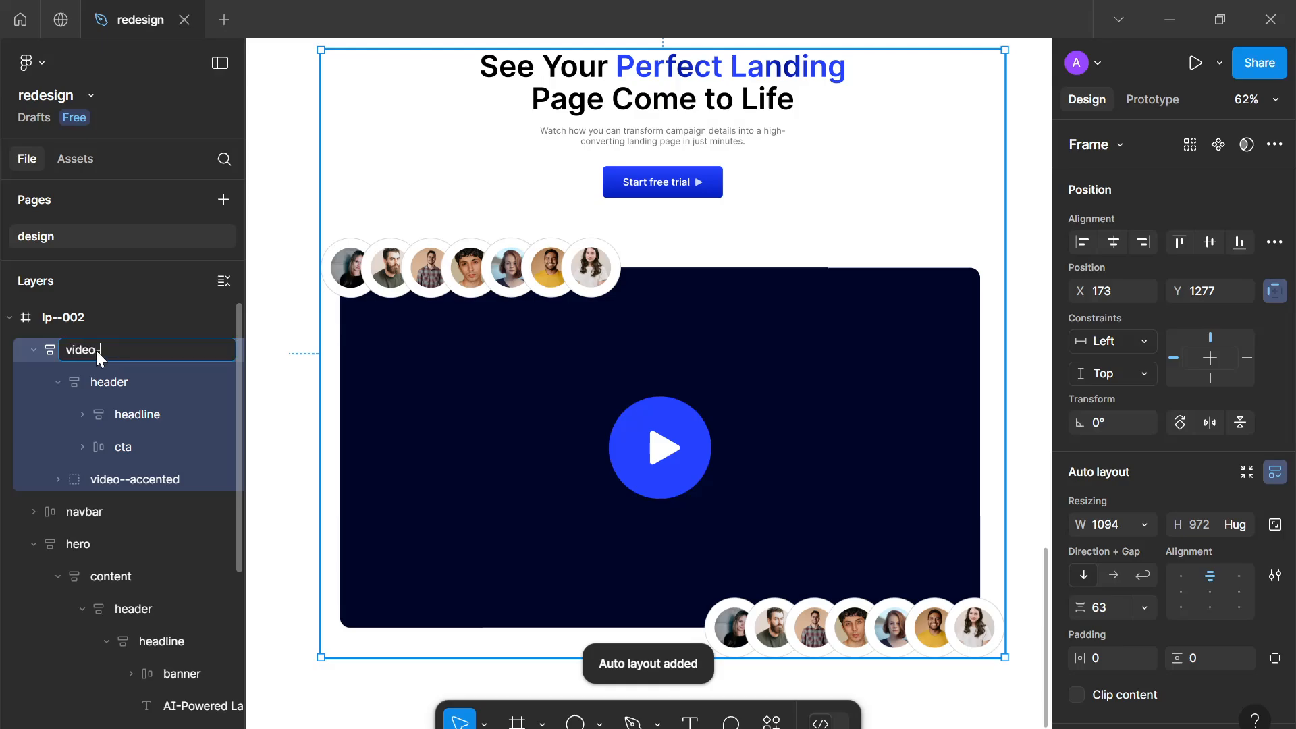
pyautogui.write('ideo')
pyautogui.press('Return')
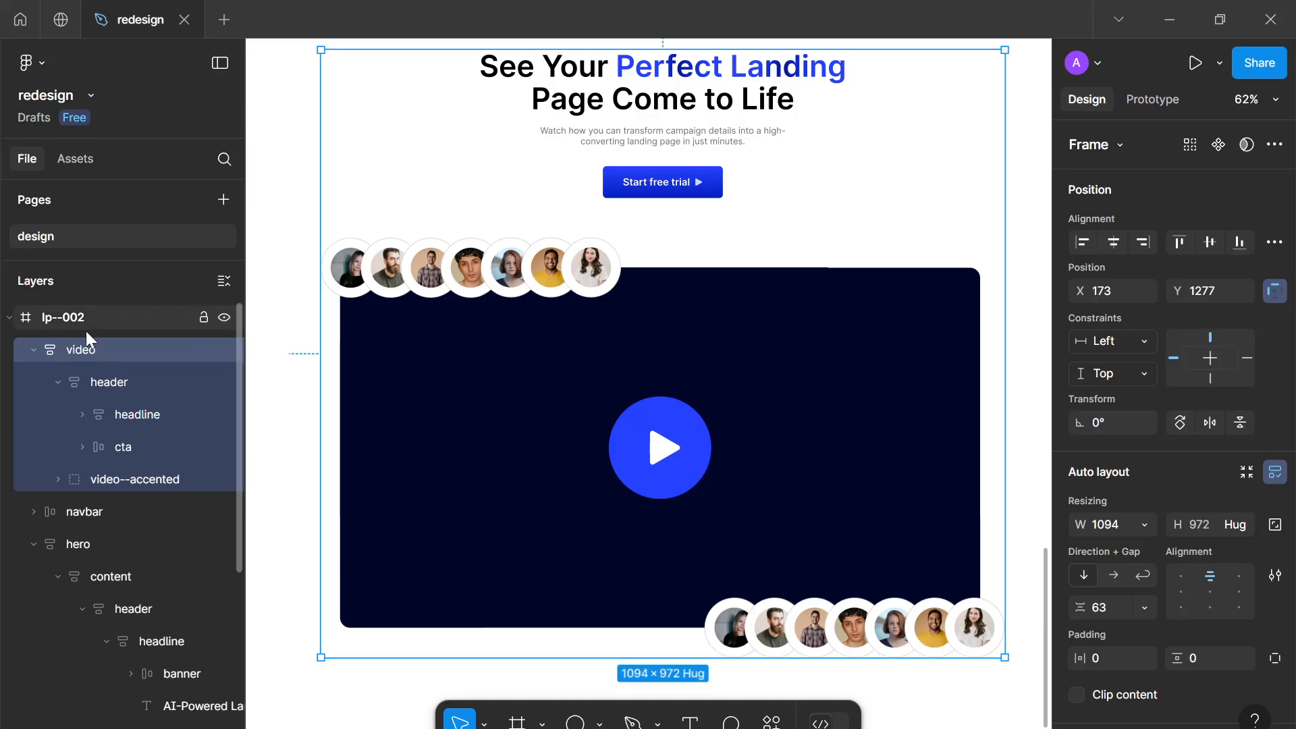
# Rename the video auto layout frame to demo-video and collapse its nested layers
pyautogui.doubleClick(81, 349)
pyautogui.write('de')
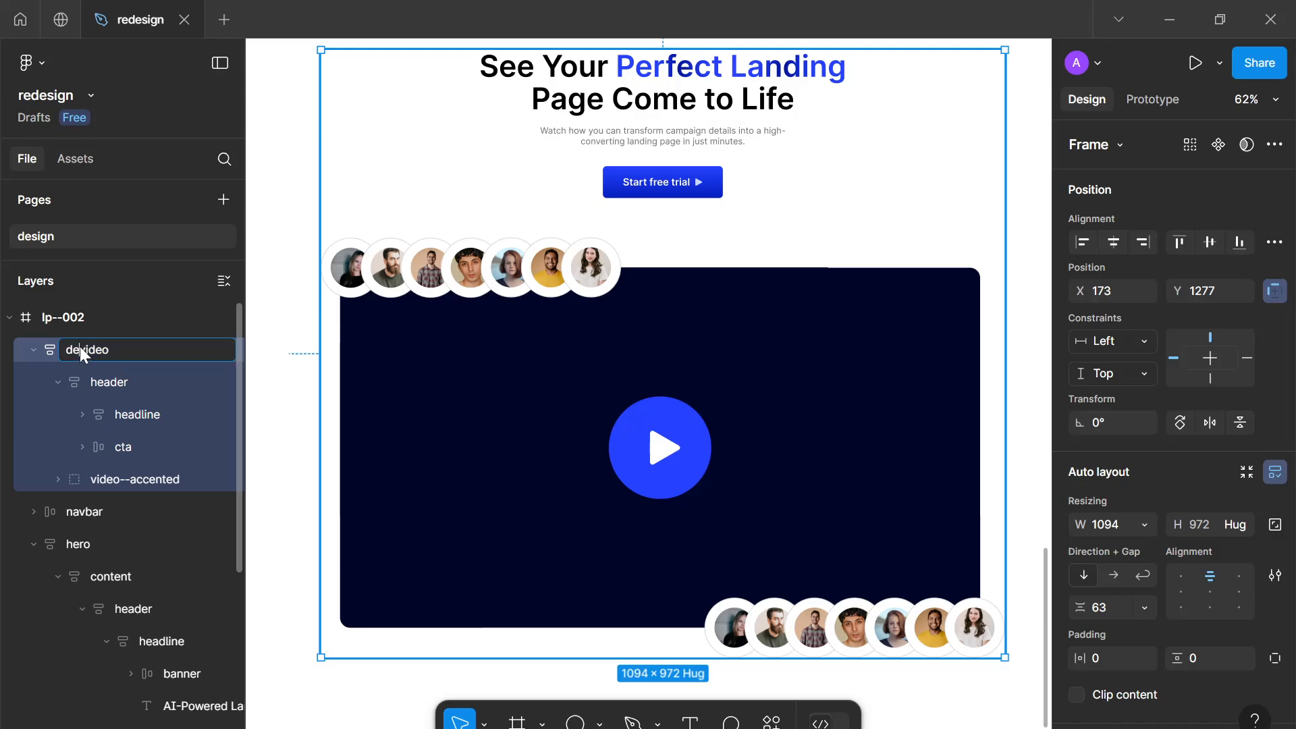
pyautogui.write('mo-')
pyautogui.press('Return')
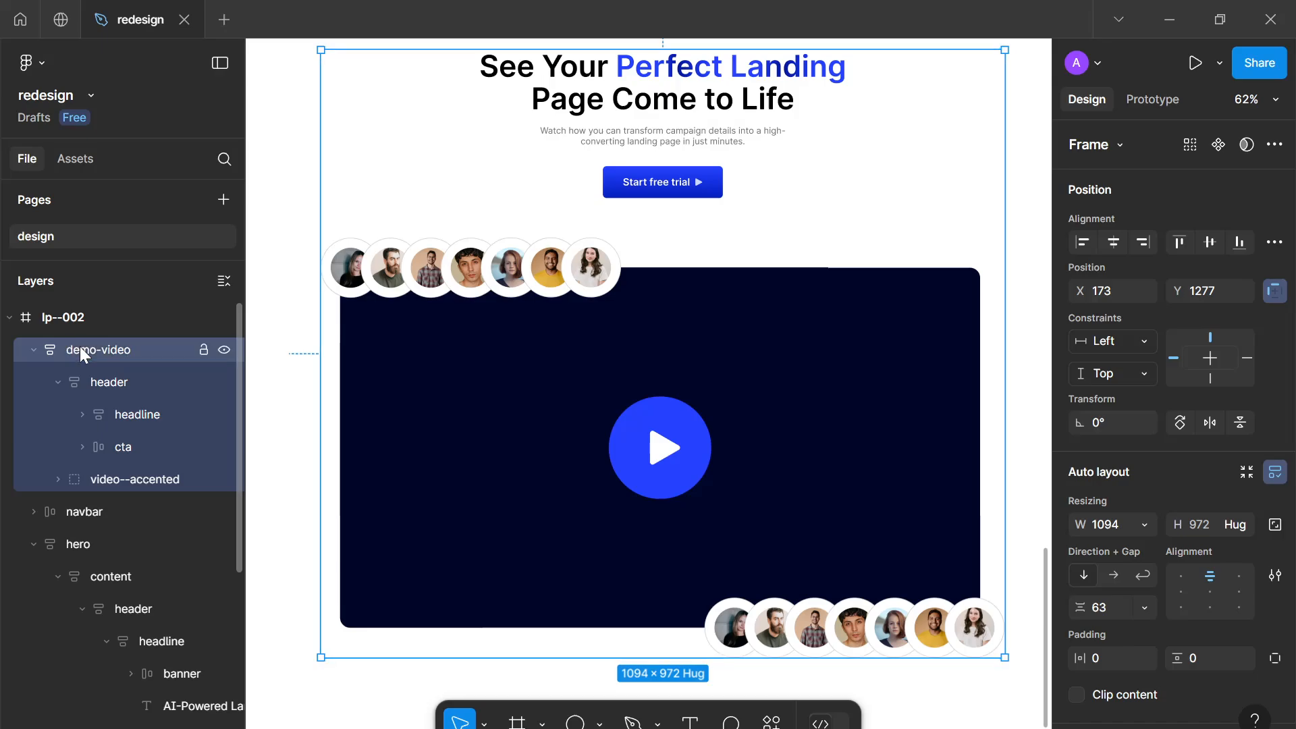
pyautogui.click(57, 382)
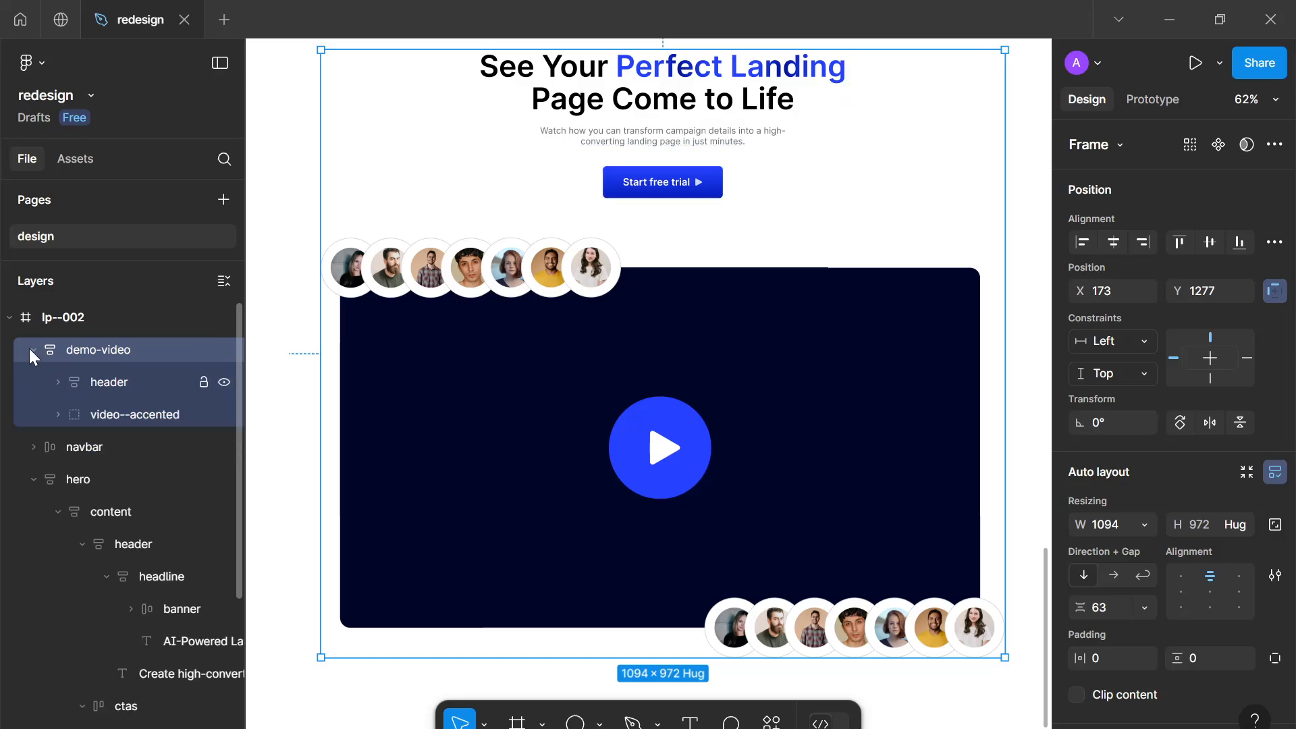
pyautogui.click(31, 349)
pyautogui.scroll(-5, 517, 316)
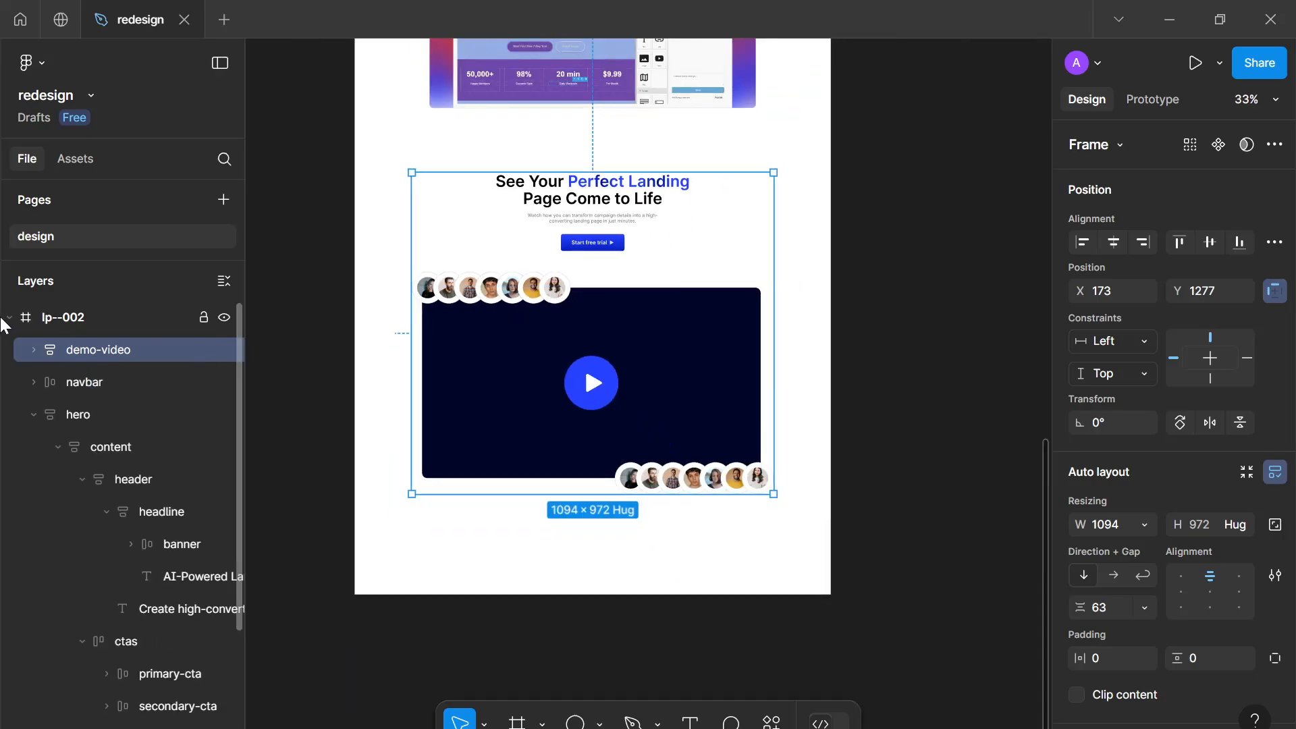
pyautogui.click(9, 318)
pyautogui.click(9, 318)
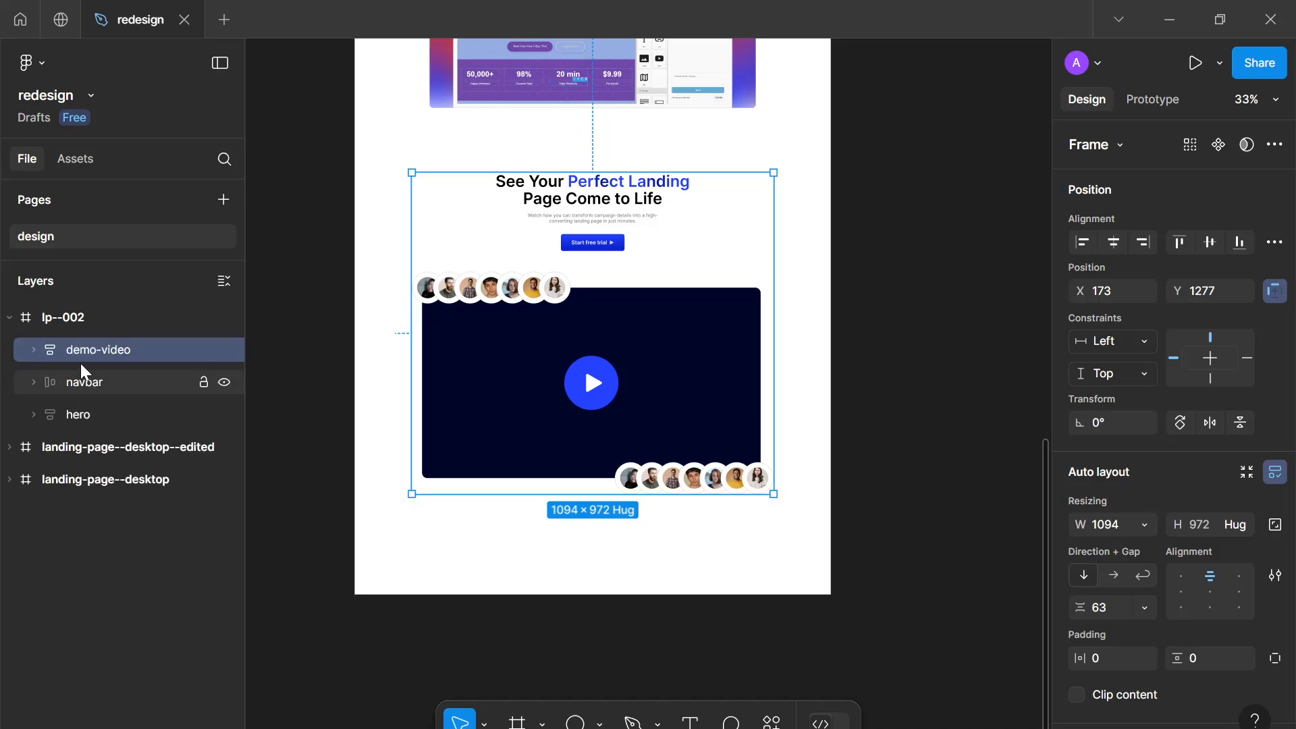
pyautogui.moveTo(72, 419); pyautogui.dragTo(108, 419)
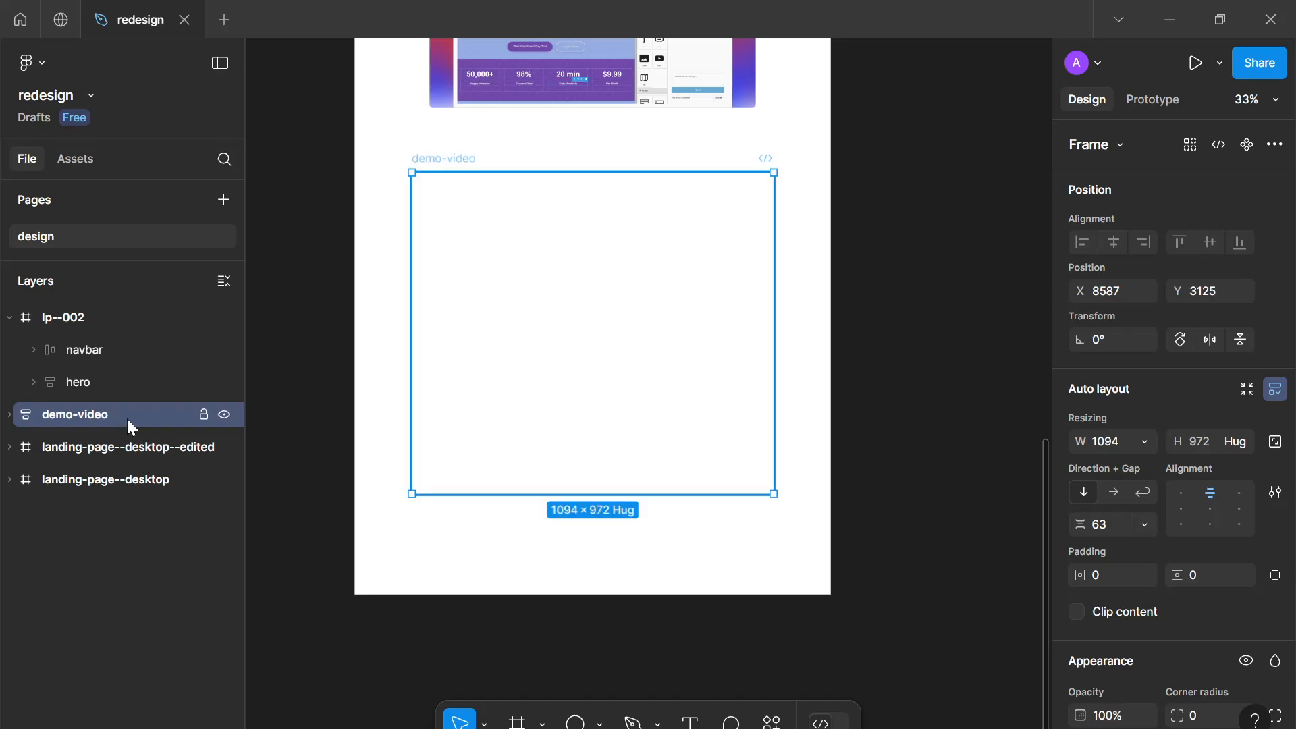
pyautogui.click(16, 420)
pyautogui.press('Escape')
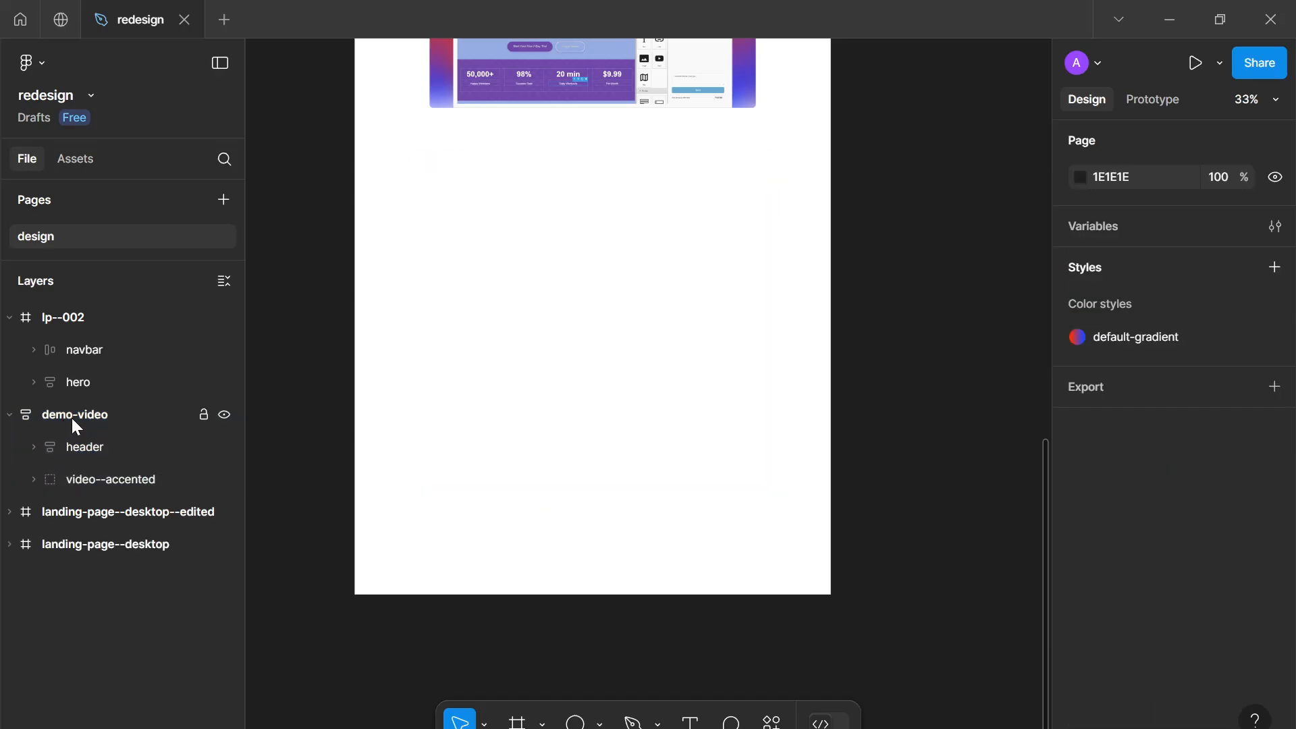
pyautogui.hotkey('ctrl', 'z')
pyautogui.hotkey('ctrl', 'z')
pyautogui.hotkey('ctrl', 'z')
pyautogui.hotkey('ctrl', 'z')
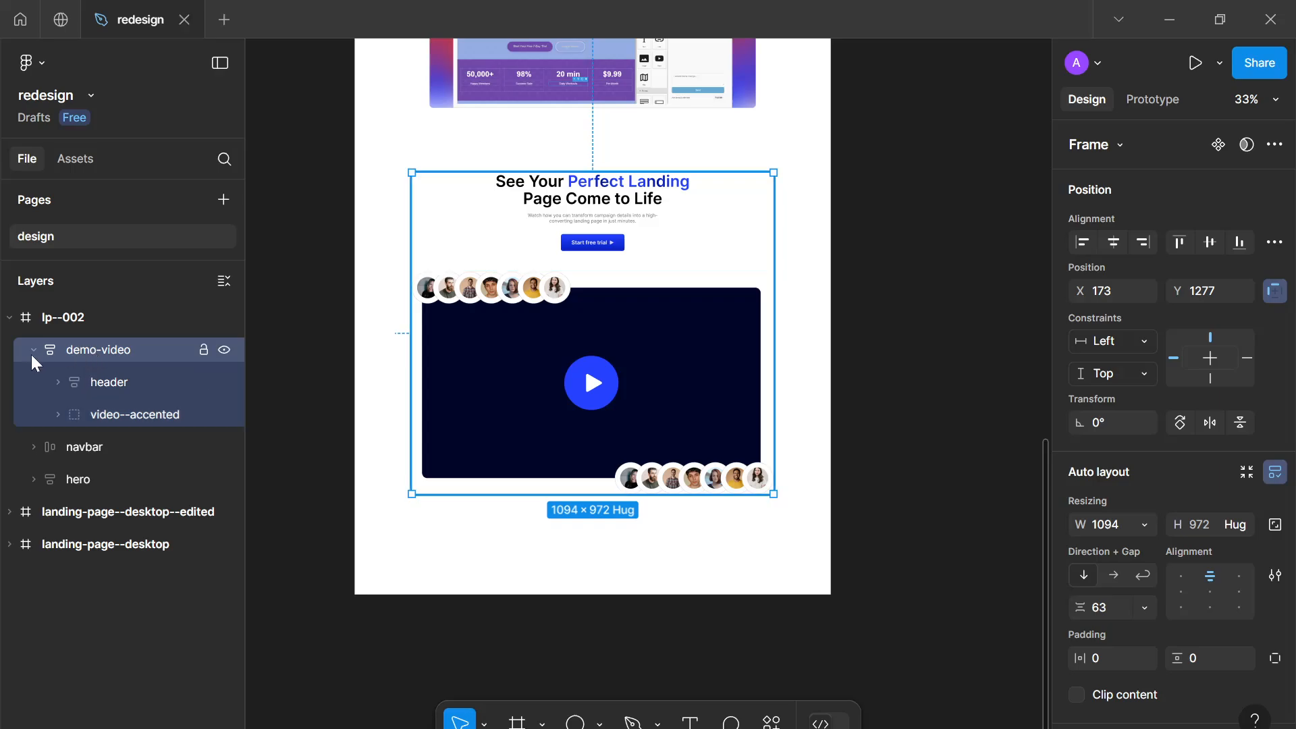
# Reorder demo-video in the lp--002 frame so it sits below the hero layer
pyautogui.click(33, 350)
pyautogui.moveTo(94, 354); pyautogui.dragTo(99, 435)
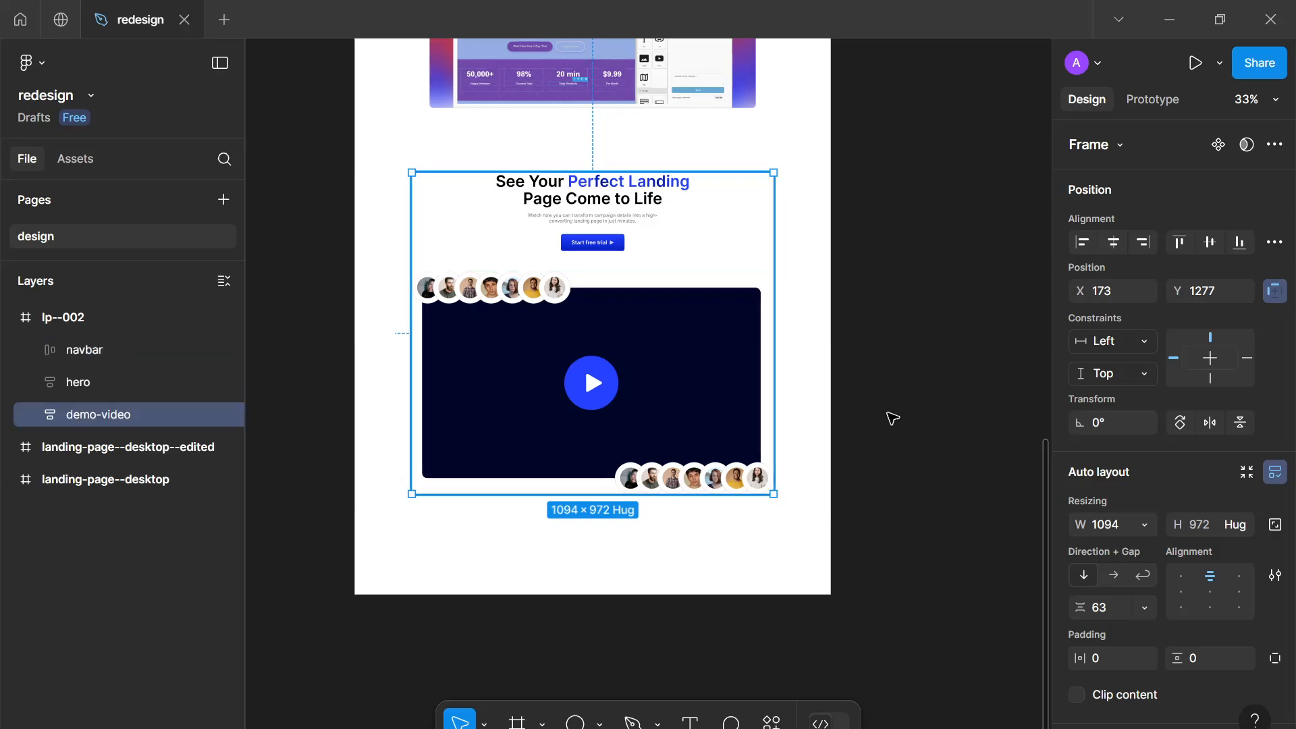
pyautogui.click(890, 418)
# Zoom around the page to inspect the demo-video section beneath the hero
pyautogui.scroll(3, 813, 428)
pyautogui.scroll(-3, 850, 445)
pyautogui.scroll(3, 843, 440)
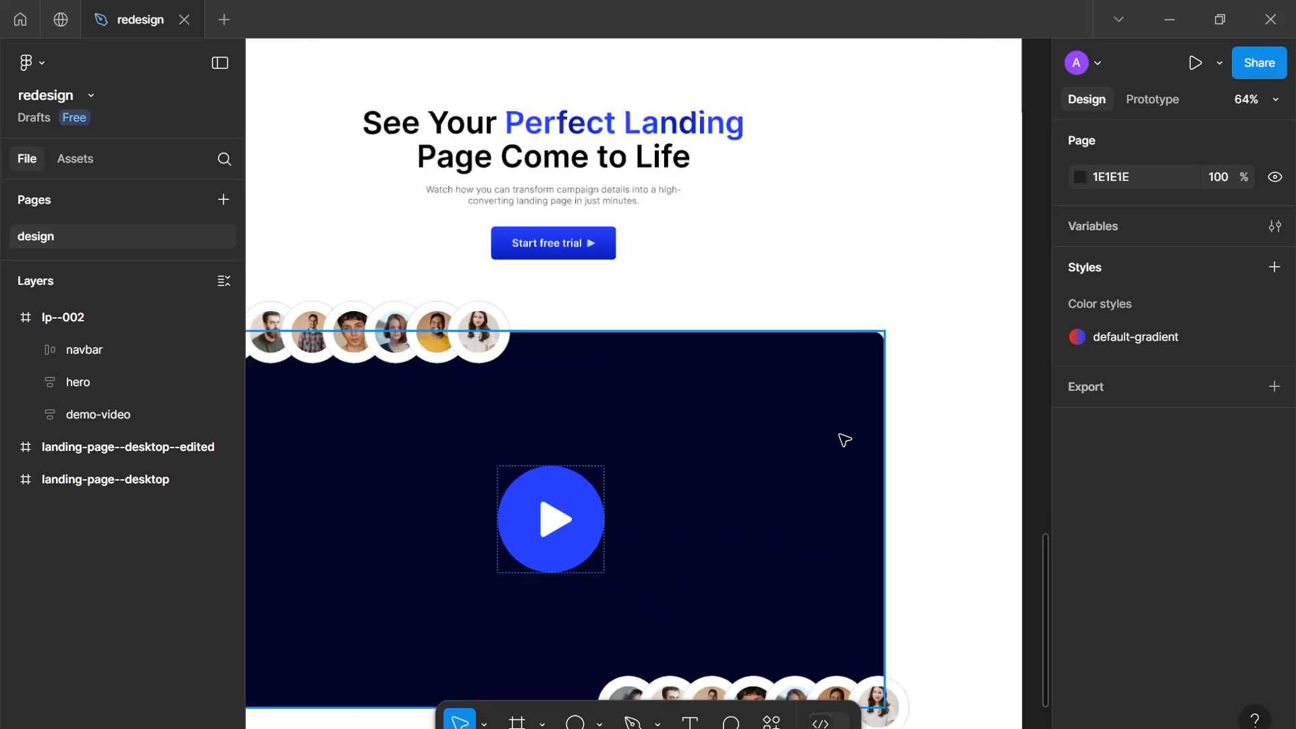
pyautogui.scroll(-2, 844, 440)
pyautogui.scroll(-5, 751, 411)
pyautogui.scroll(5, 677, 344)
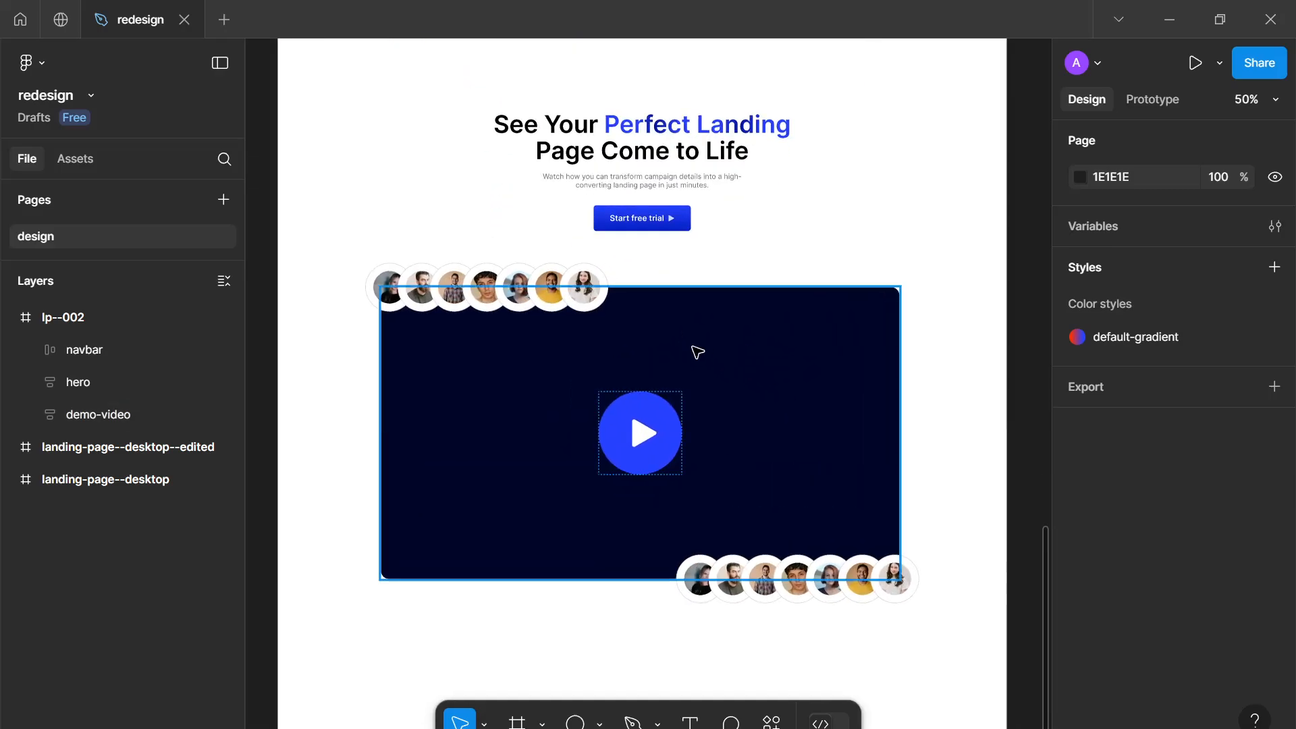
pyautogui.scroll(-1, 697, 352)
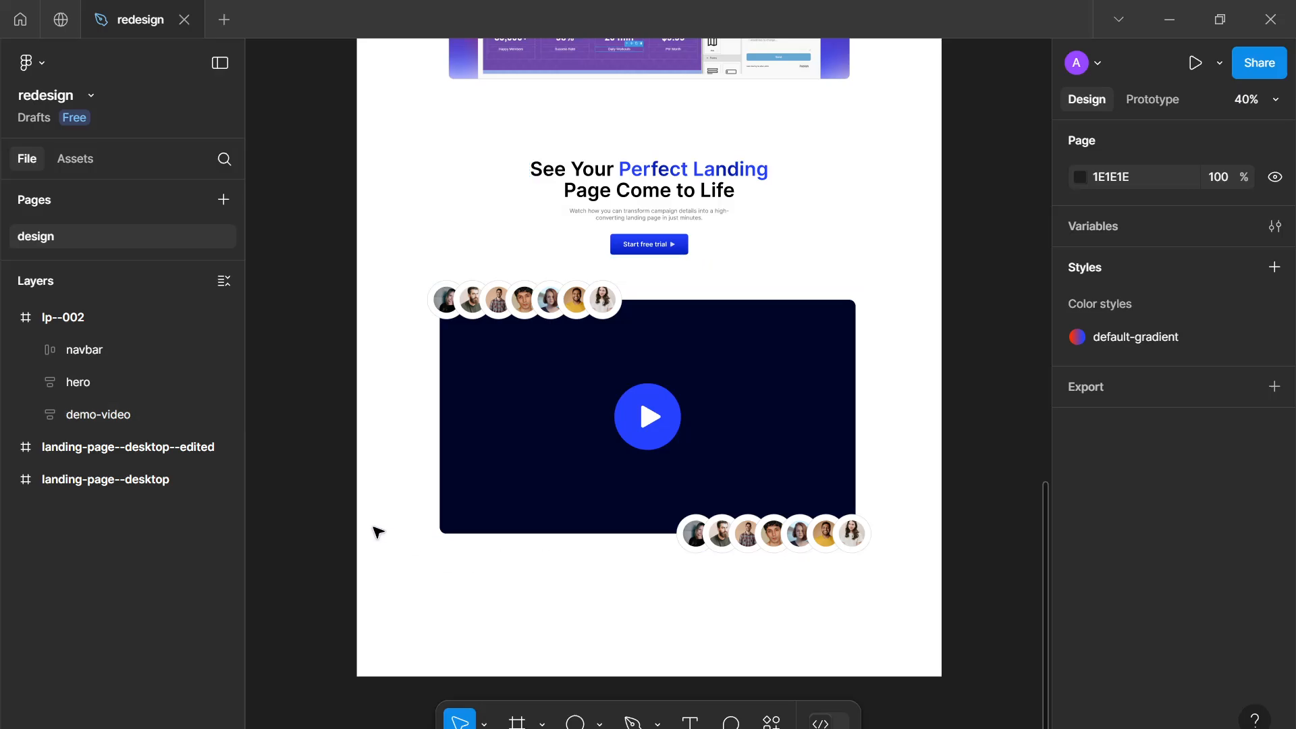
pyautogui.moveTo(440, 553); pyautogui.dragTo(434, 565)
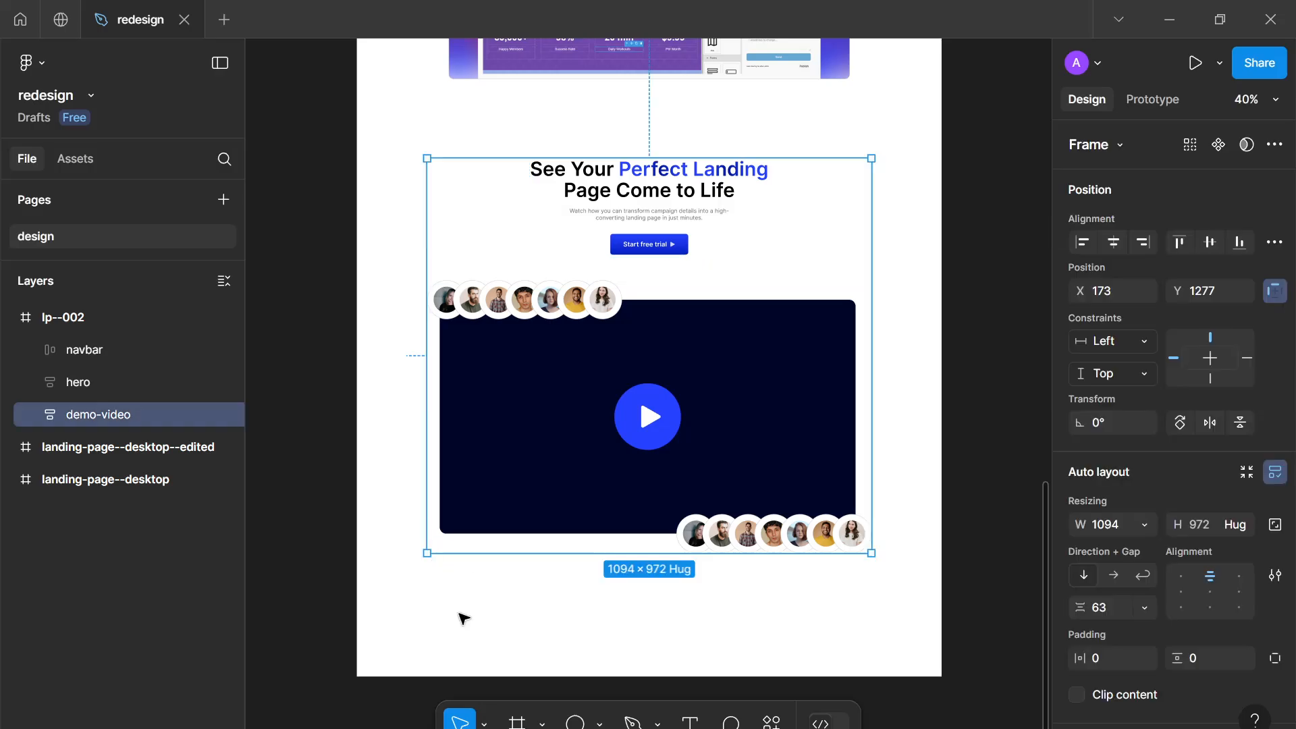
pyautogui.click(483, 601)
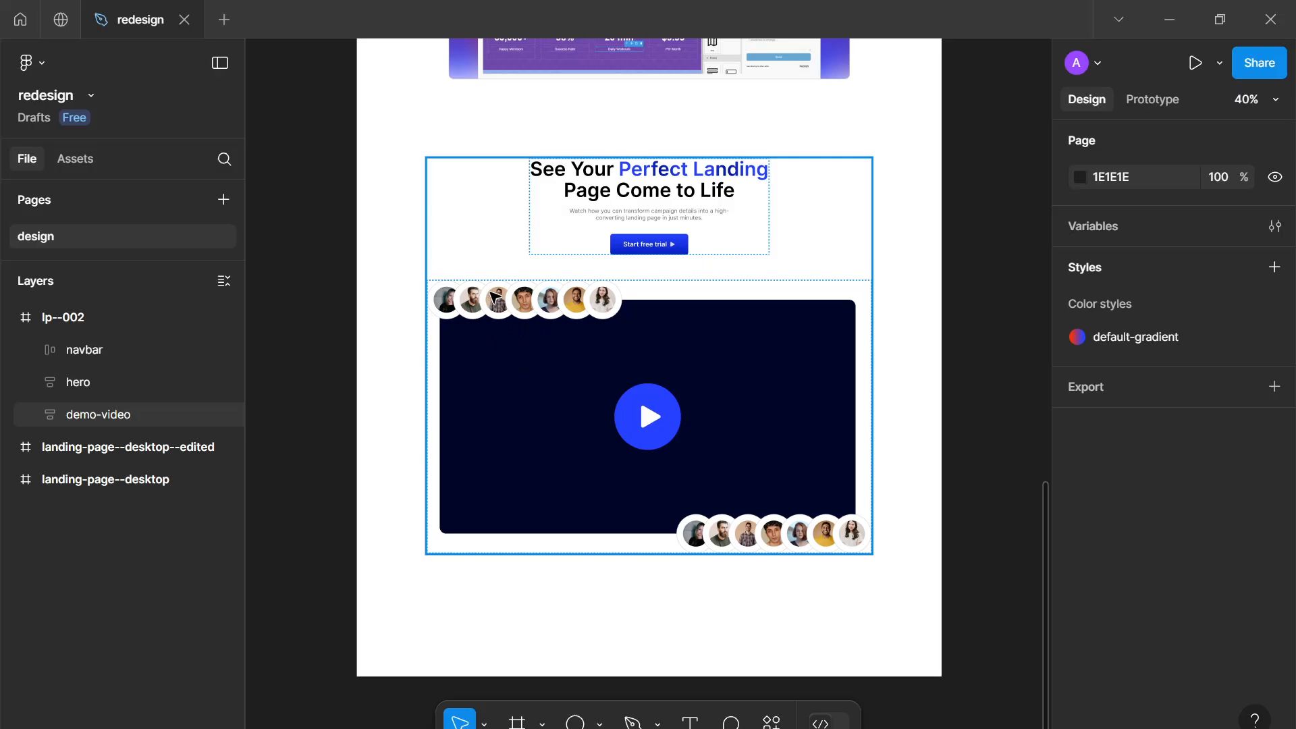
pyautogui.scroll(4, 494, 297)
pyautogui.scroll(-2, 573, 311)
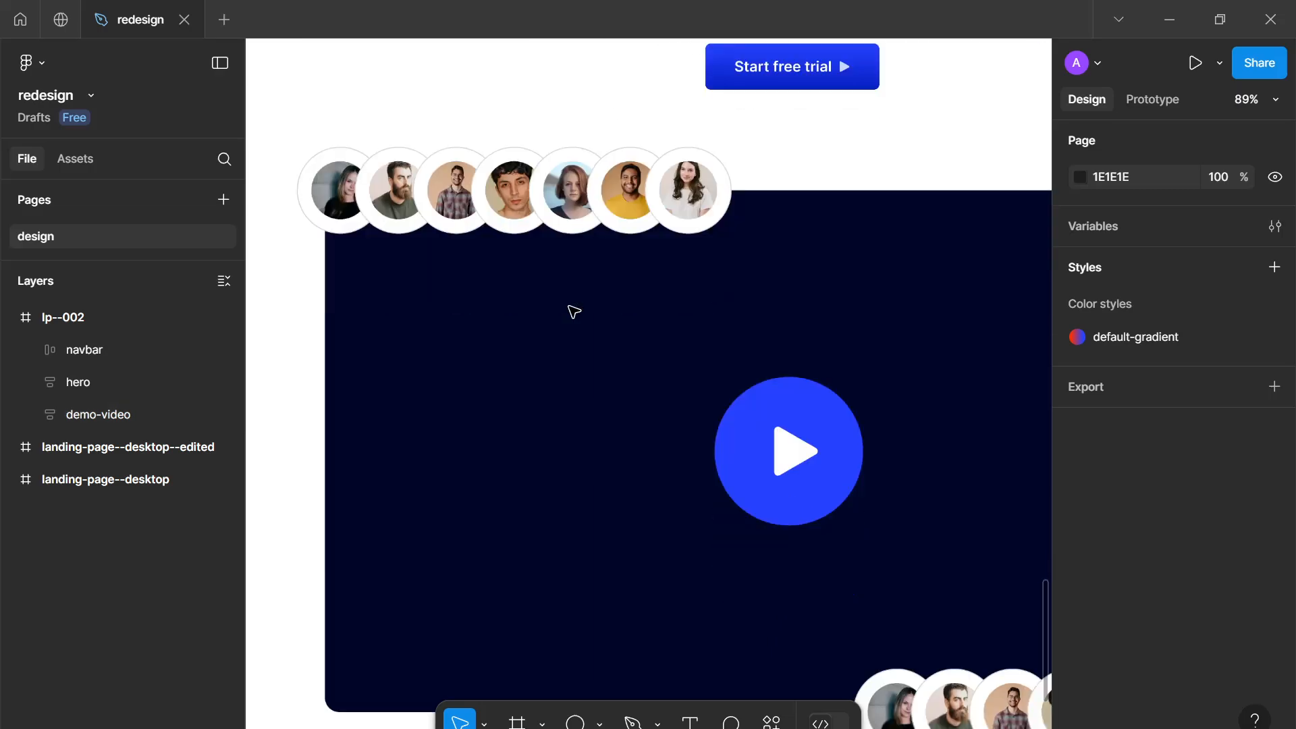
pyautogui.scroll(-3, 574, 311)
pyautogui.scroll(5, 803, 410)
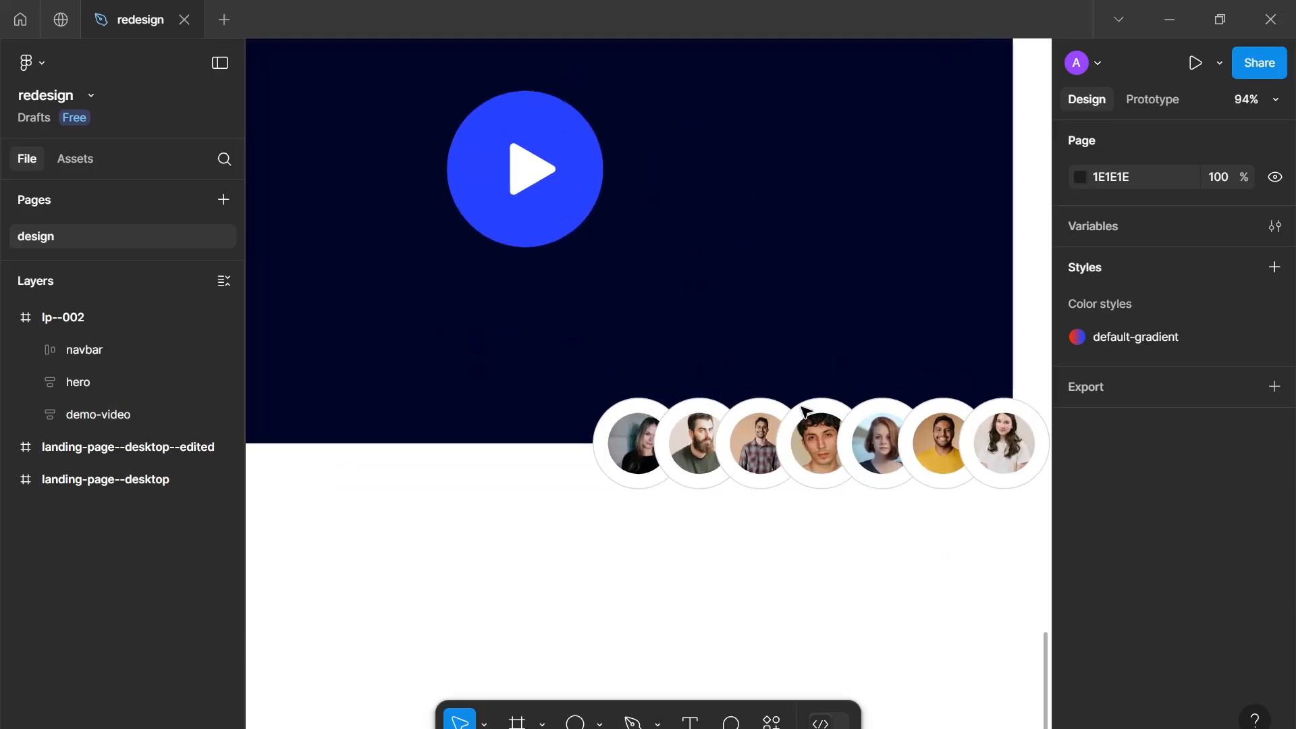
pyautogui.scroll(-6, 803, 410)
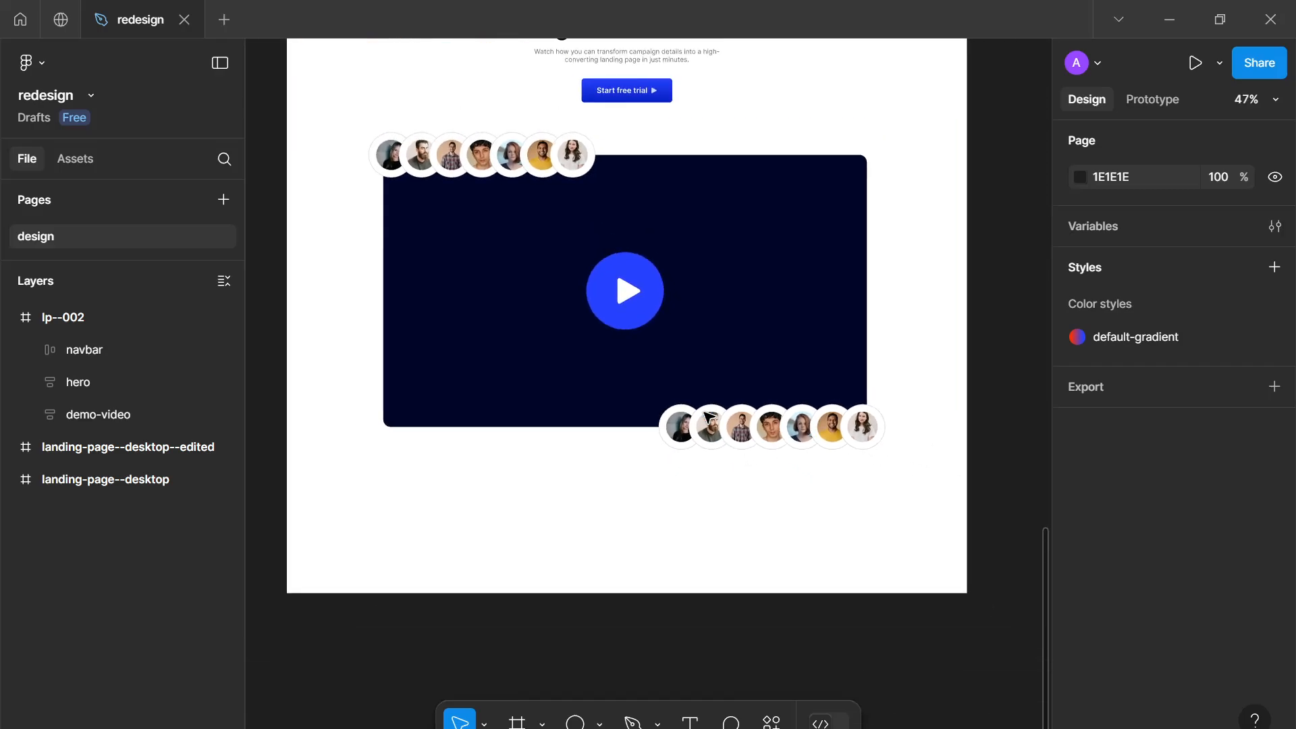
pyautogui.scroll(-3, 710, 417)
pyautogui.scroll(5, 688, 318)
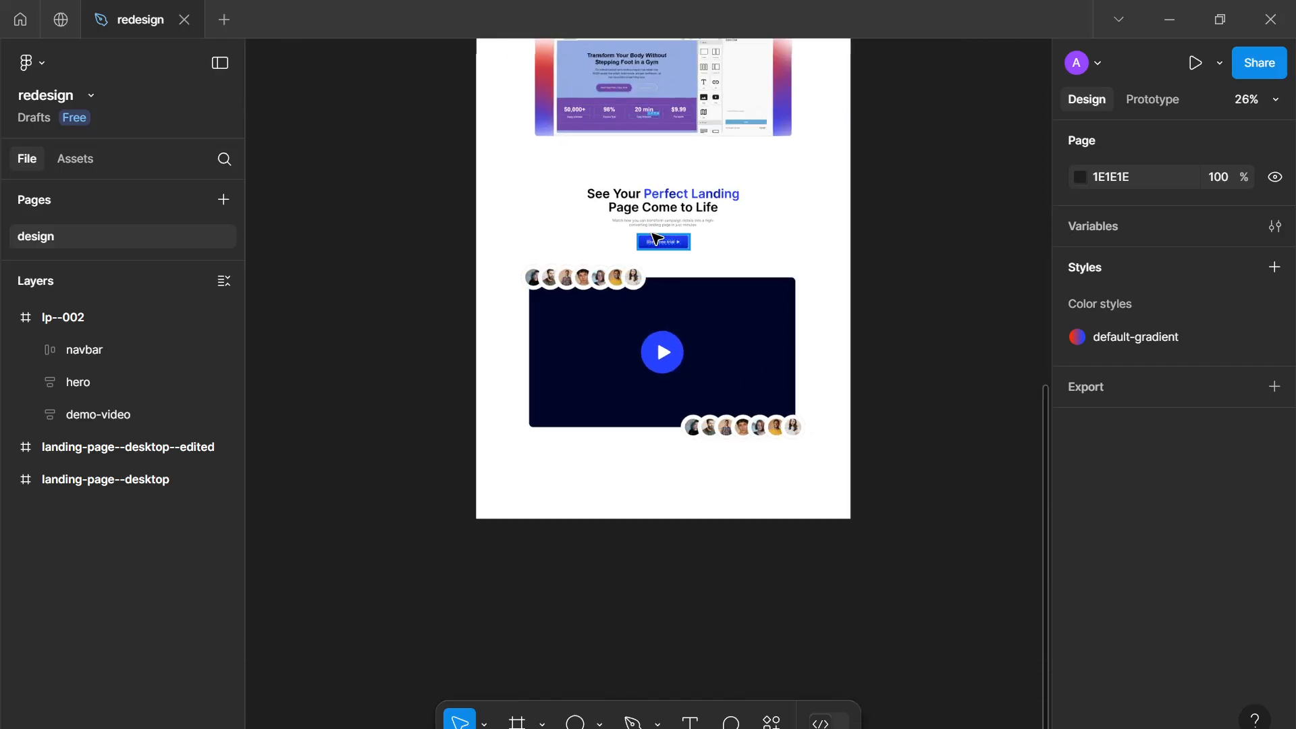
pyautogui.scroll(-1, 687, 317)
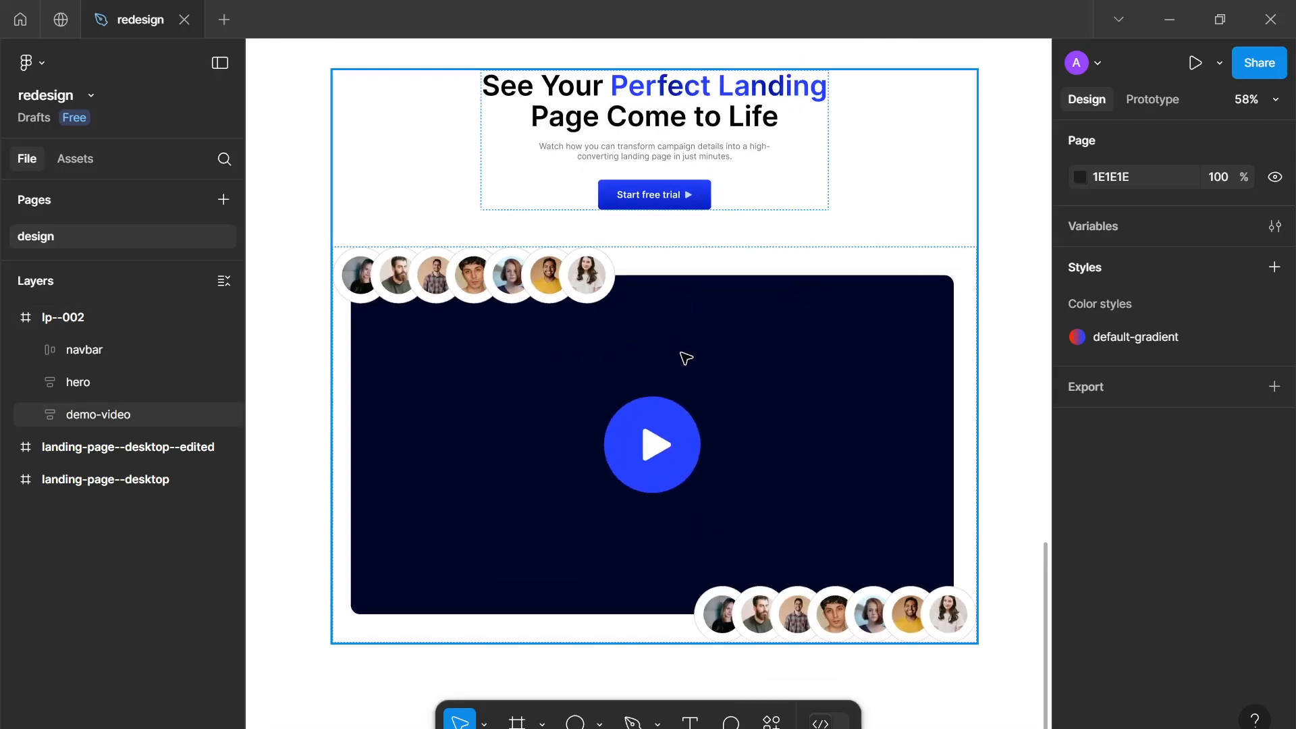
pyautogui.scroll(-2, 790, 480)
pyautogui.scroll(3, 791, 448)
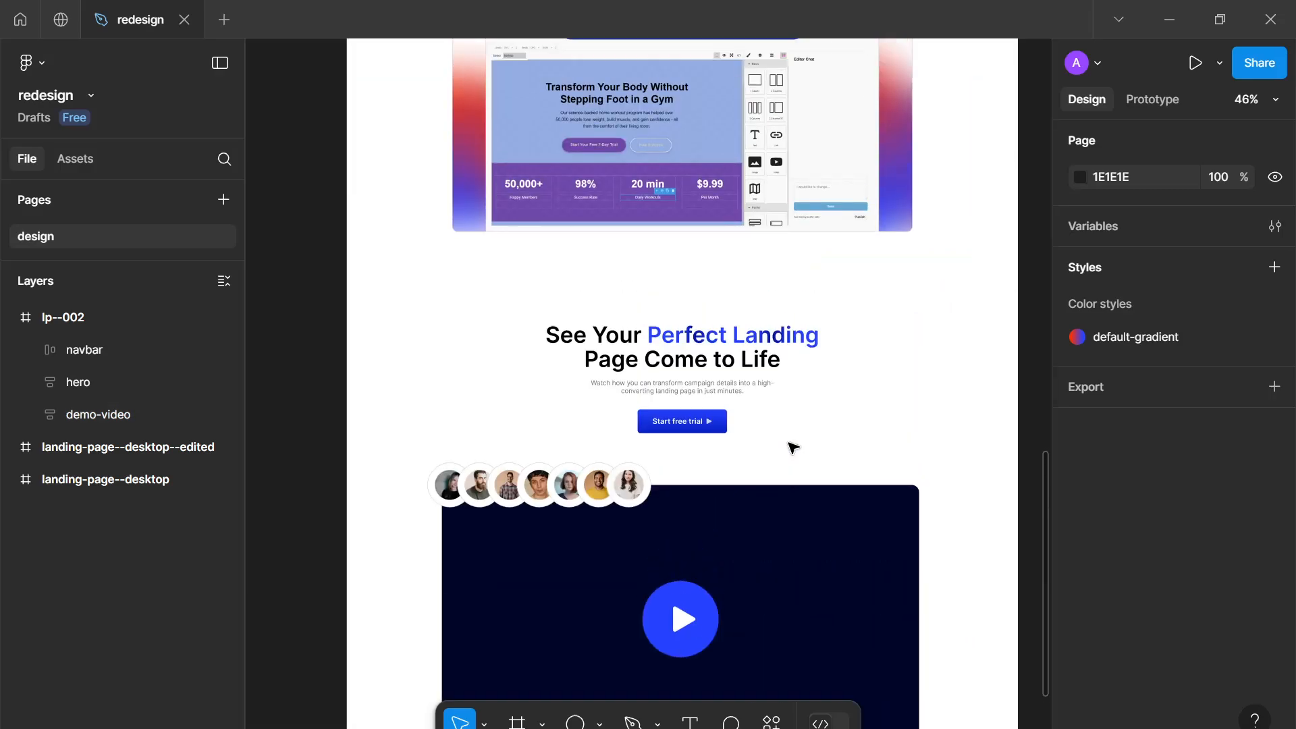
pyautogui.scroll(-3, 791, 446)
pyautogui.scroll(-1, 791, 444)
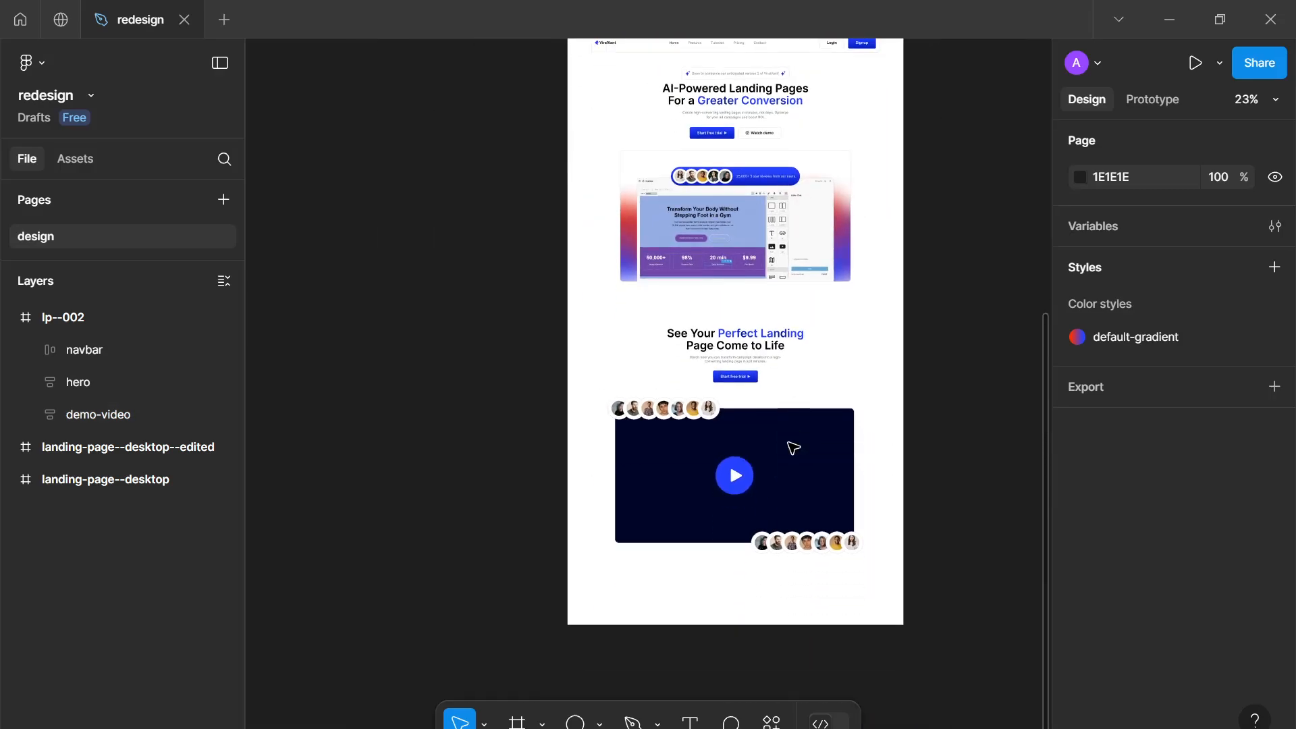
pyautogui.scroll(2, 792, 404)
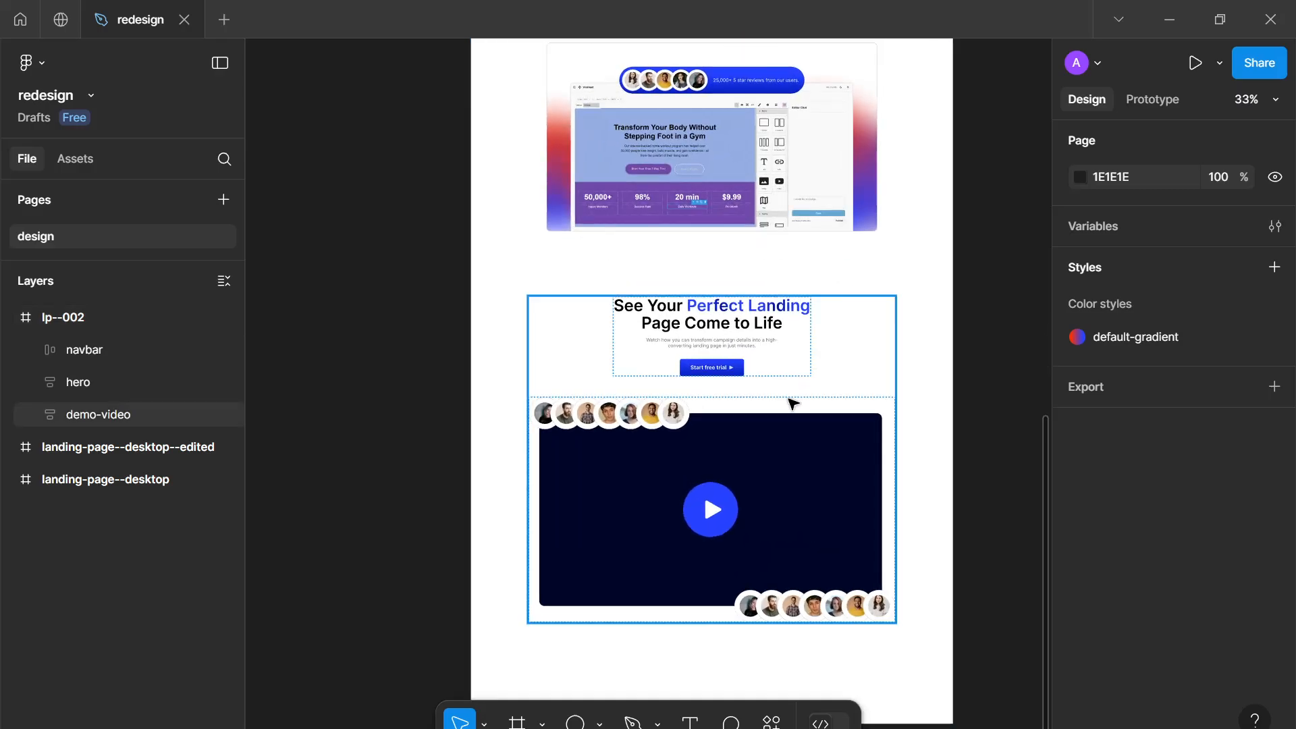
# Center the demo-video frame horizontally and nudge it upward, closer to the hero section
pyautogui.click(789, 398)
pyautogui.scroll(1, 799, 449)
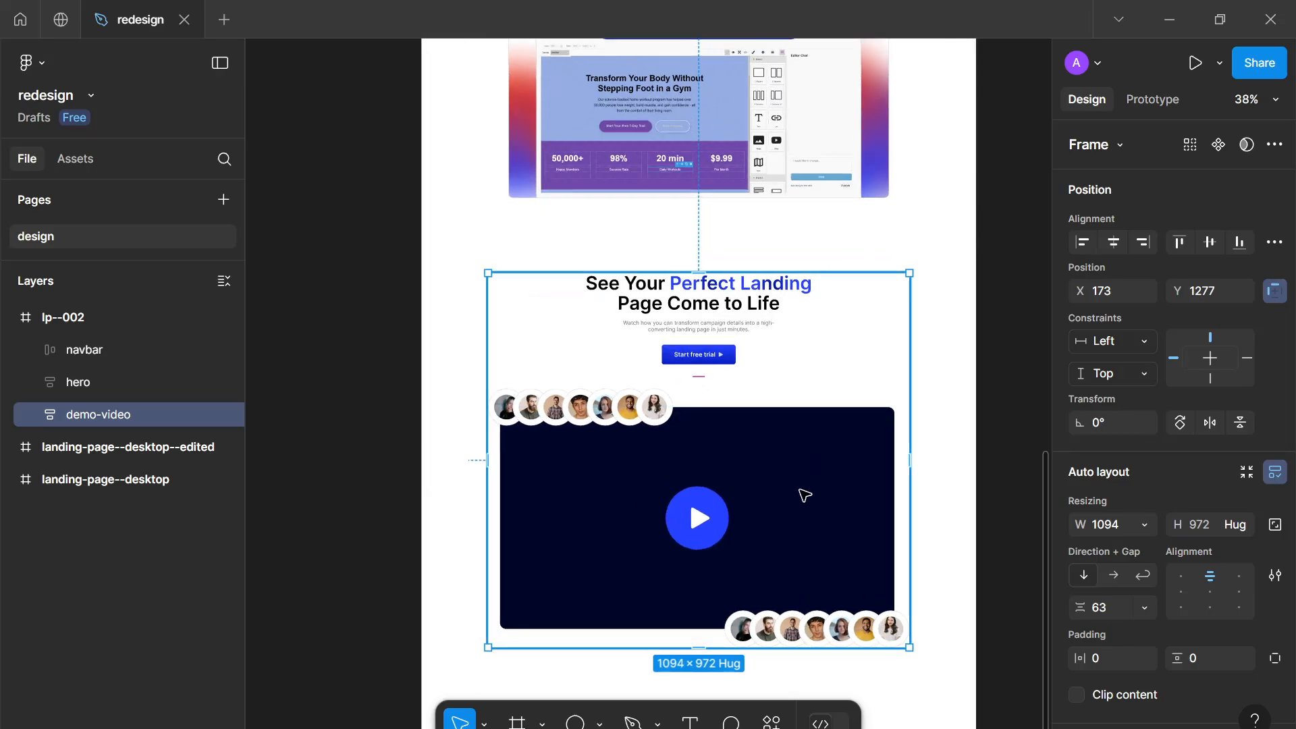
pyautogui.moveTo(800, 491); pyautogui.dragTo(799, 477)
pyautogui.click(1107, 242)
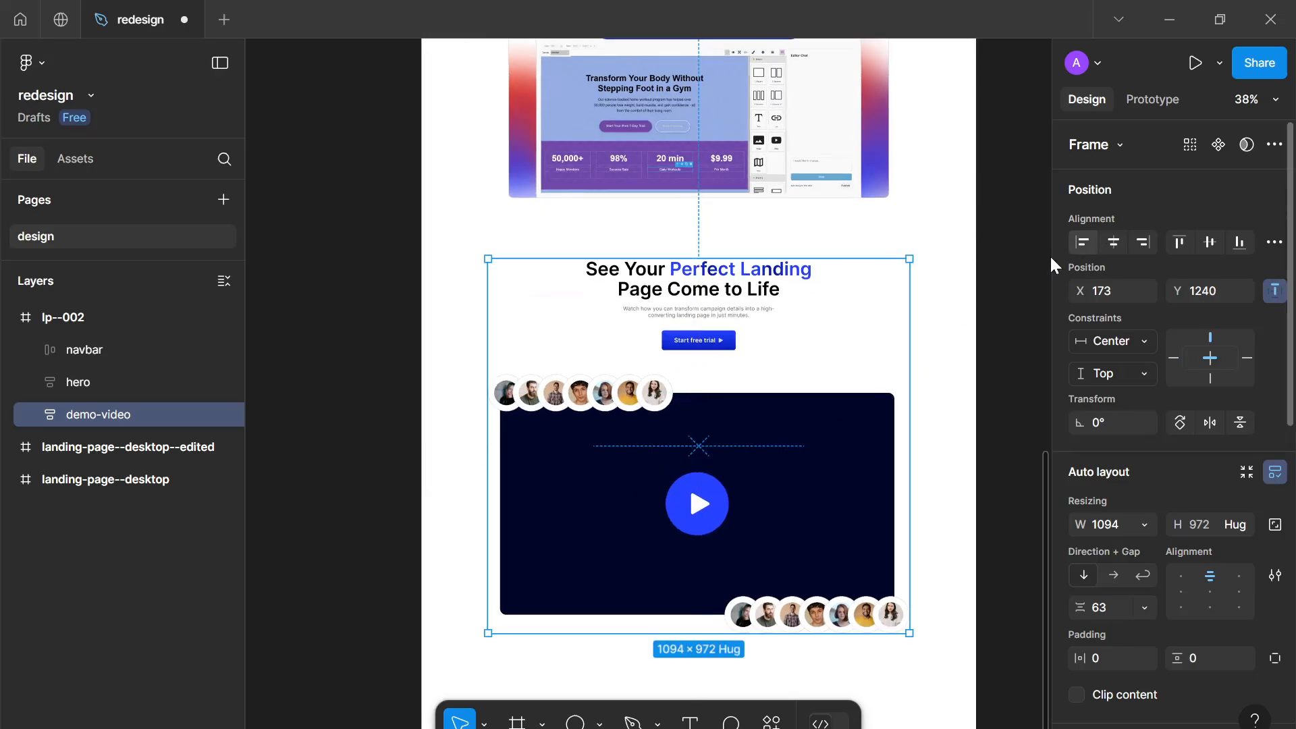
pyautogui.scroll(2, 784, 245)
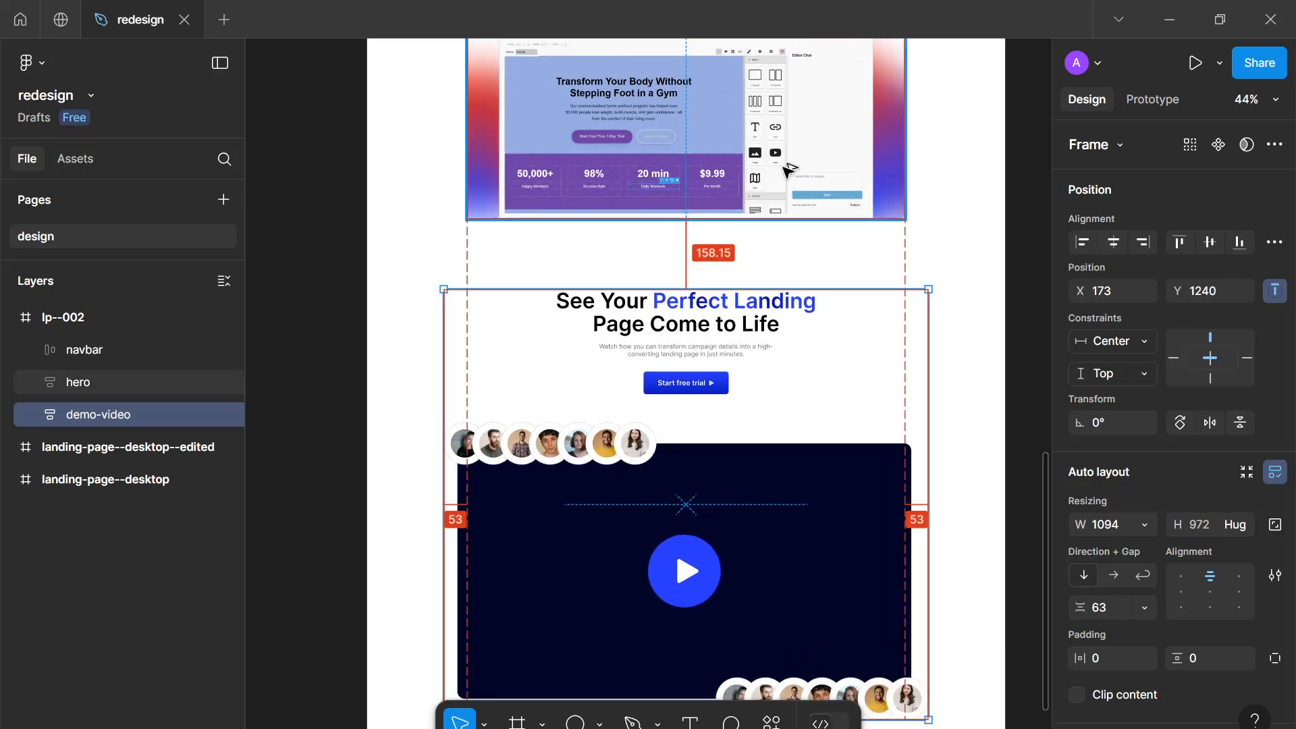
pyautogui.press('Up')
pyautogui.press('Up')
pyautogui.press('Up')
pyautogui.press('Up')
pyautogui.press('Up')
pyautogui.press('Up')
pyautogui.press('Up')
pyautogui.press('Up')
pyautogui.press('Up')
pyautogui.press('Up')
pyautogui.press('Up')
pyautogui.press('Up')
pyautogui.press('Up')
pyautogui.press('Up')
pyautogui.press('Up')
pyautogui.press('Up')
pyautogui.press('Up')
pyautogui.press('Up')
pyautogui.press('Up')
pyautogui.press('Up')
pyautogui.press('Up')
pyautogui.press('Up')
pyautogui.press('Up')
pyautogui.press('Up')
pyautogui.press('Up')
pyautogui.press('Up')
pyautogui.press('Up')
pyautogui.press('Up')
pyautogui.press('Up')
pyautogui.press('Up')
pyautogui.press('Up')
pyautogui.press('Up')
pyautogui.press('Up')
pyautogui.press('Up')
pyautogui.press('Up')
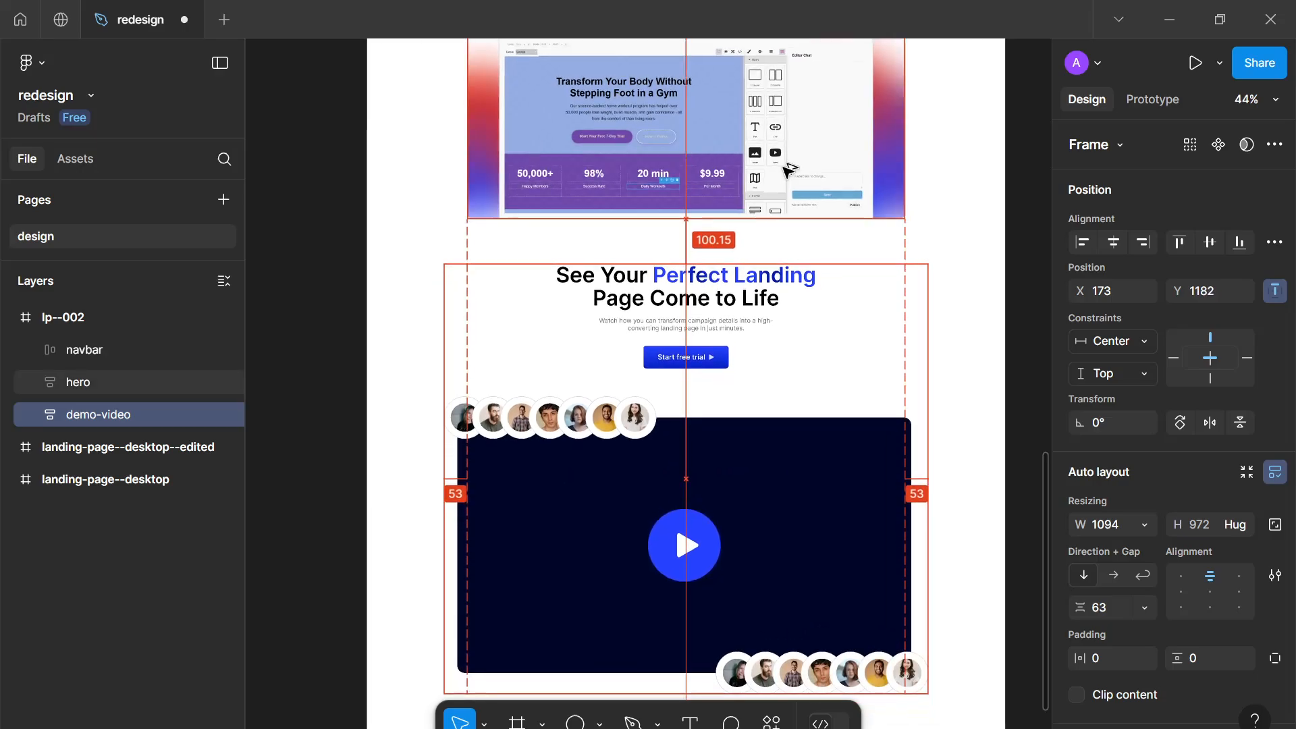
pyautogui.press('Down')
pyautogui.press('Down')
pyautogui.press('Down')
pyautogui.press('Down')
pyautogui.press('Down')
pyautogui.press('Down')
pyautogui.press('Down')
pyautogui.press('Down')
pyautogui.press('Down')
pyautogui.press('Down')
pyautogui.press('Down')
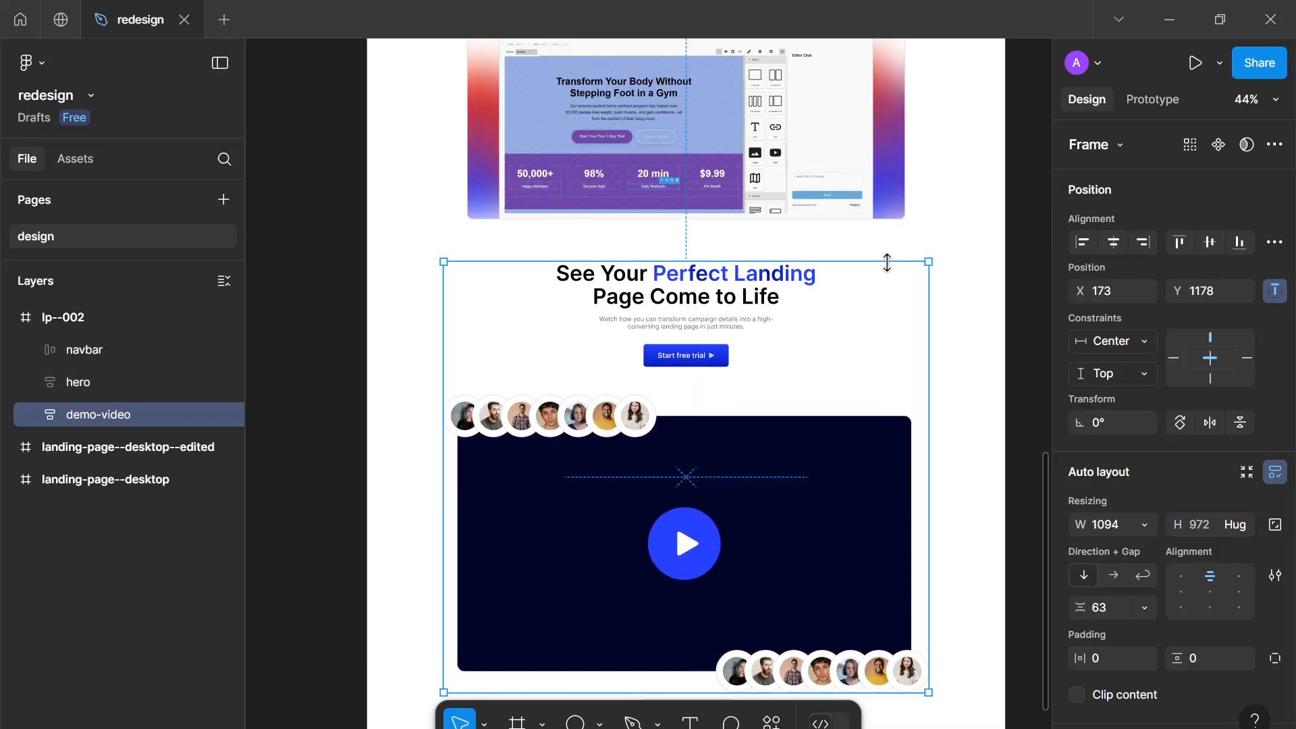
pyautogui.click(961, 313)
# Shorten the lp--002 frame to 1440 × 2276 to trim the empty space below the section
pyautogui.scroll(-5, 962, 314)
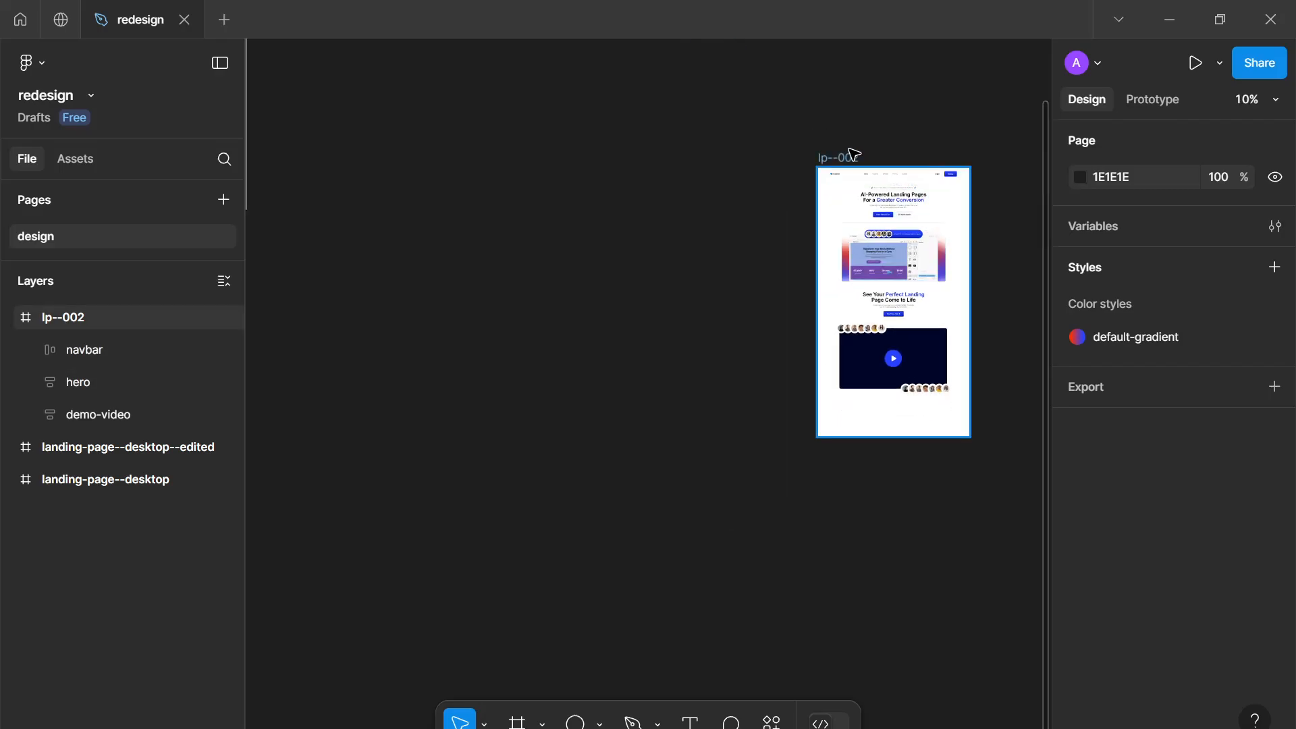
pyautogui.click(846, 173)
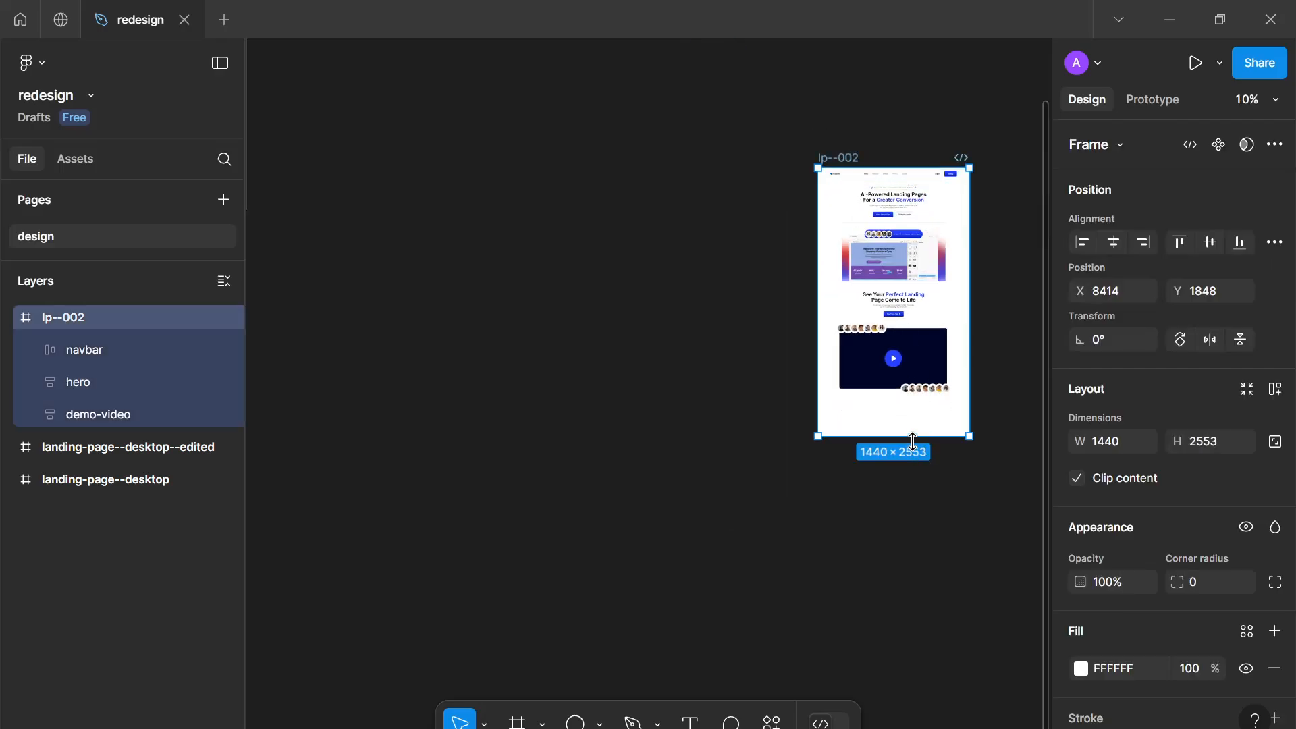
pyautogui.press('Escape')
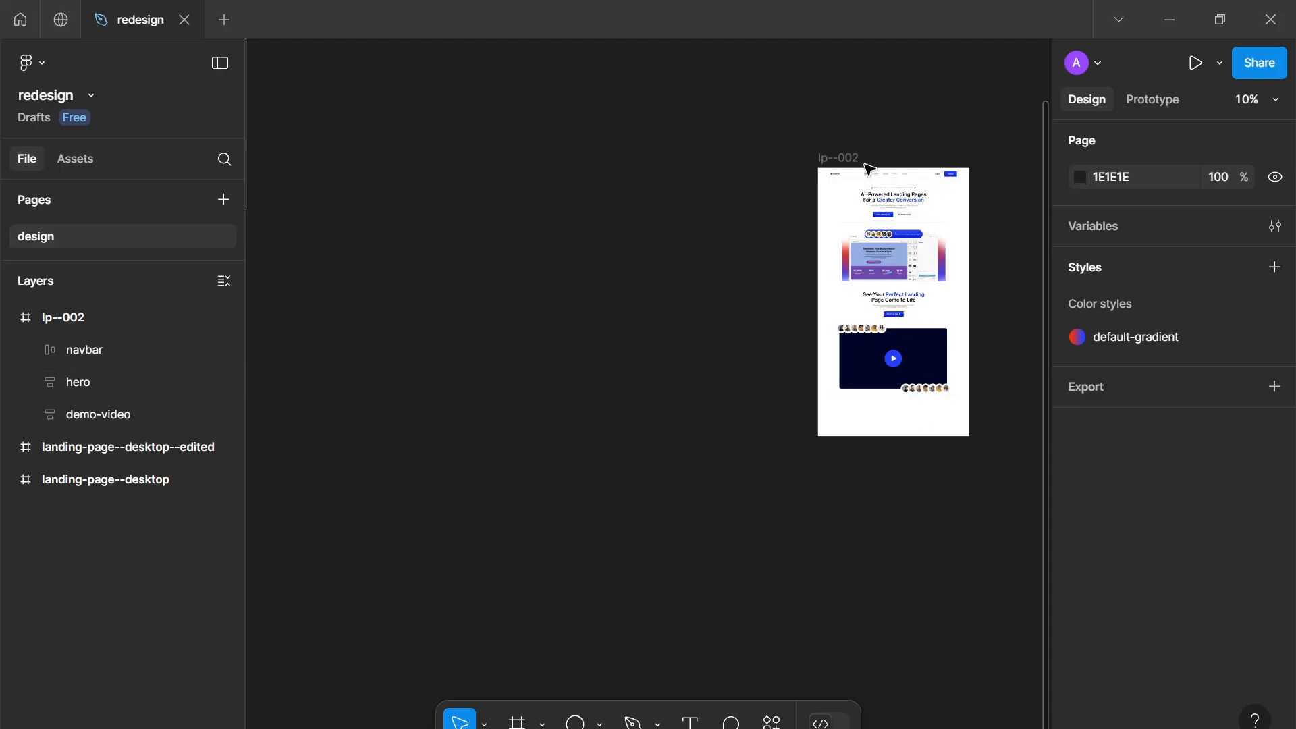
pyautogui.click(888, 425)
pyautogui.press('Escape')
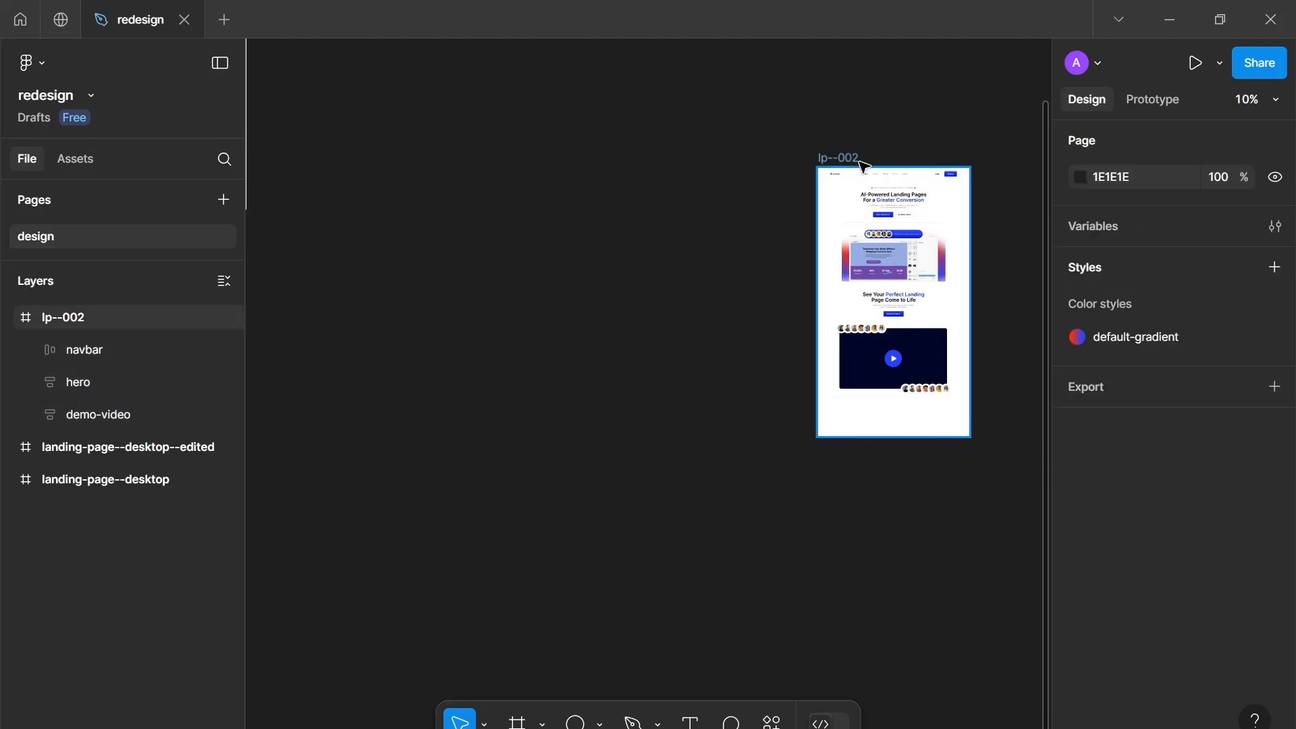
pyautogui.click(860, 164)
pyautogui.moveTo(893, 408); pyautogui.dragTo(893, 407)
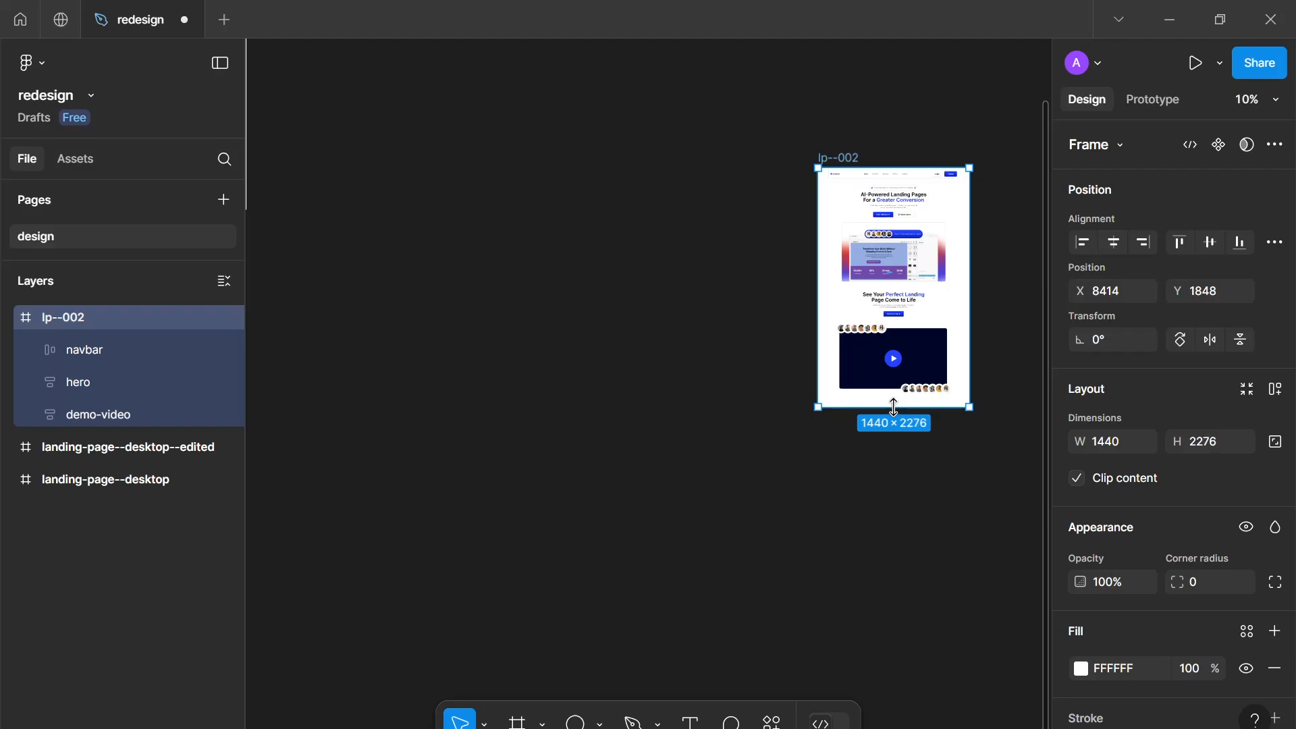
# Compare the finished section with the 'See it in action' section on the ViralVant site in the browser
pyautogui.scroll(4, 963, 315)
pyautogui.scroll(-2, 859, 231)
pyautogui.scroll(5, 816, 350)
pyautogui.scroll(-5, 706, 431)
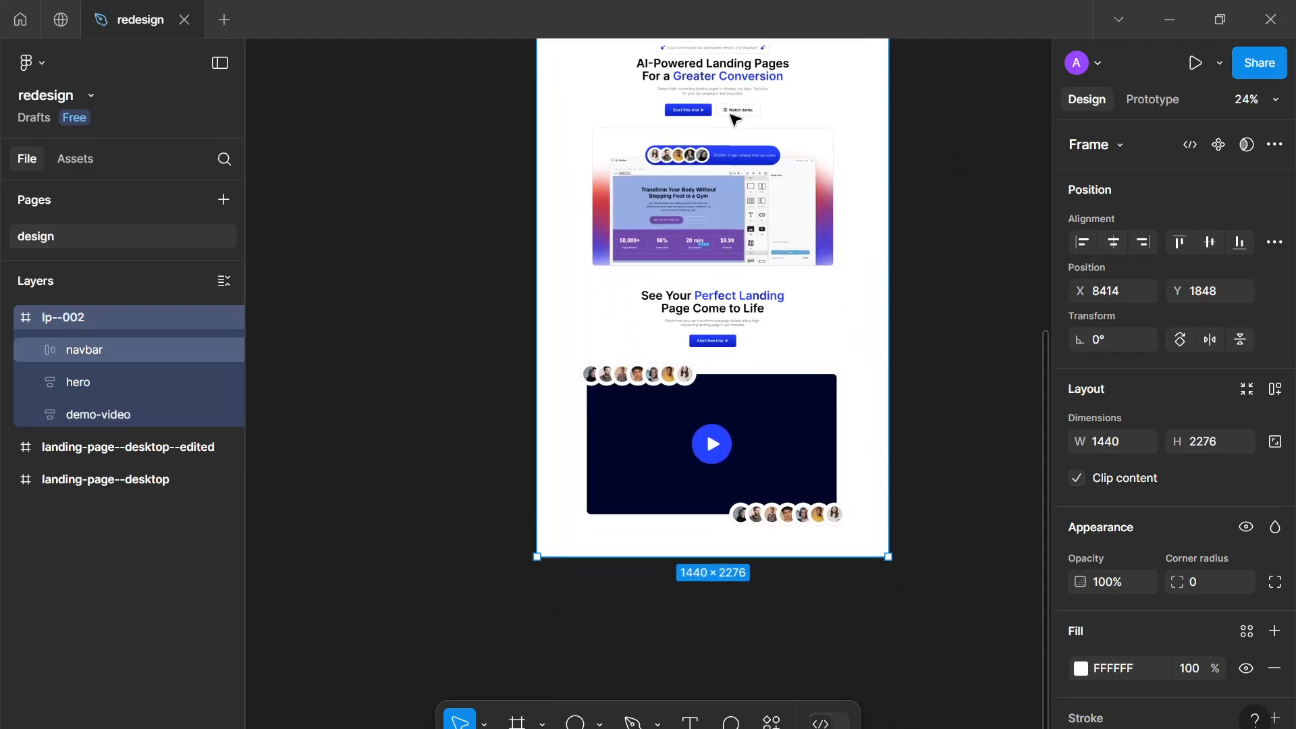
pyautogui.scroll(4, 706, 448)
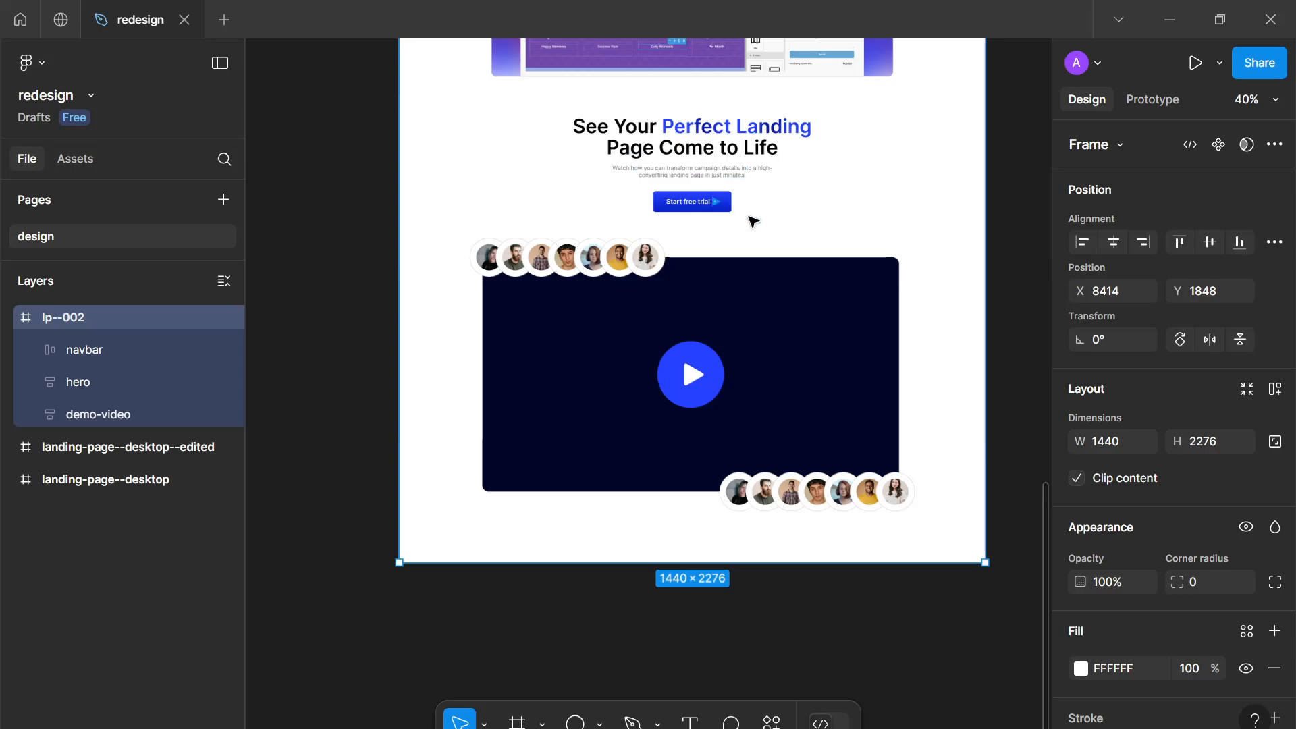
pyautogui.click(955, 217)
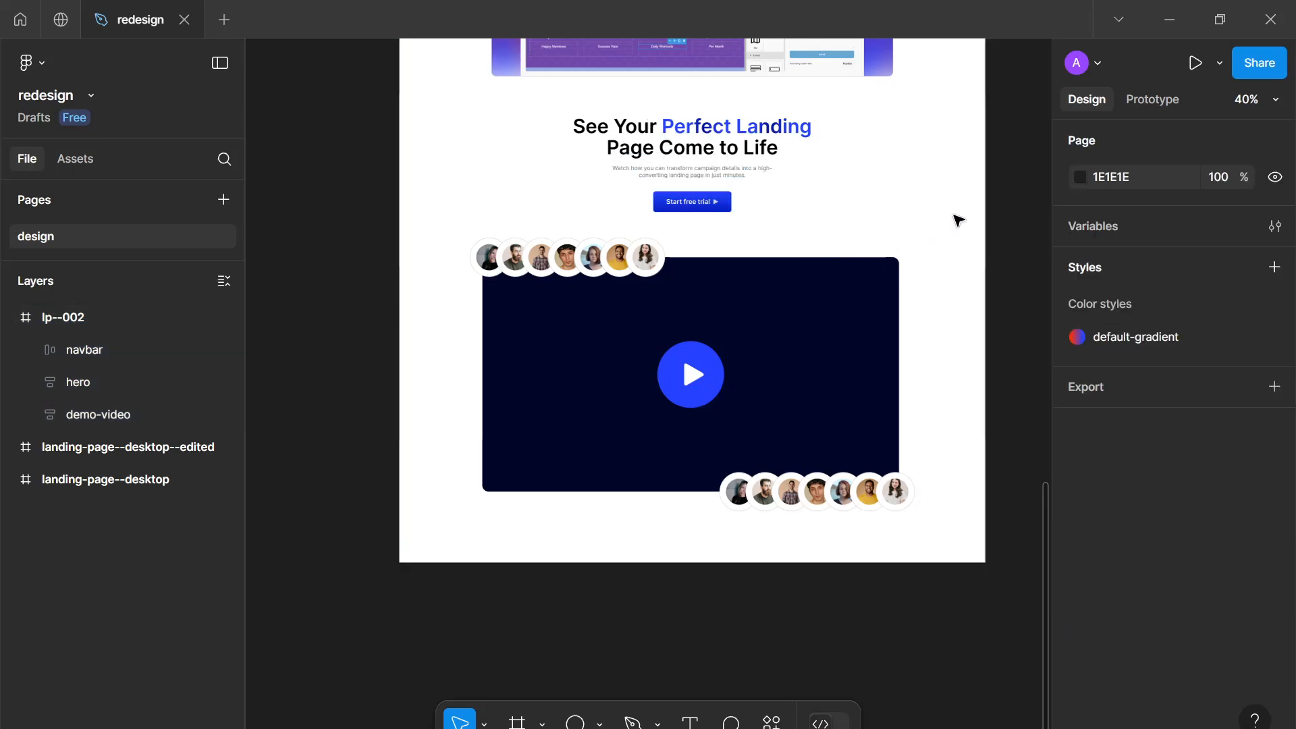
pyautogui.hotkey('alt', 'Tab')
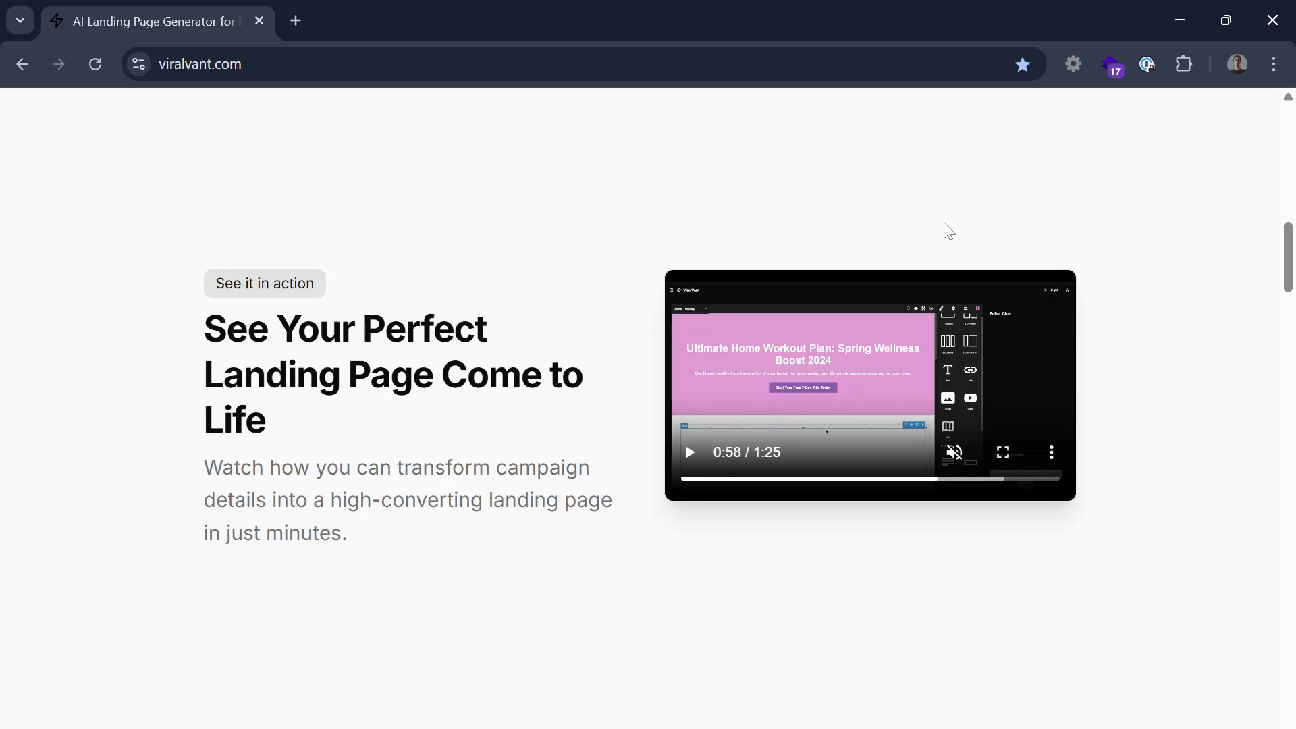
pyautogui.hotkey('alt', 'Tab')
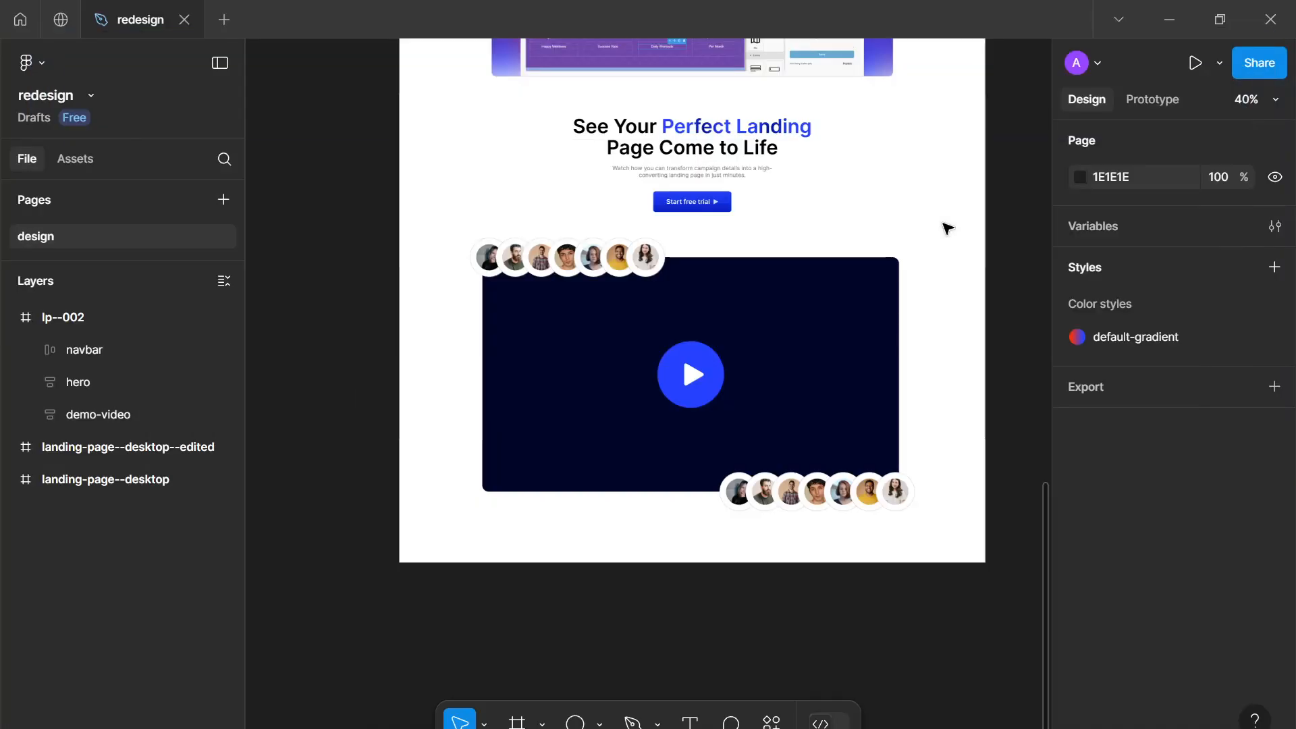
pyautogui.scroll(1, 948, 228)
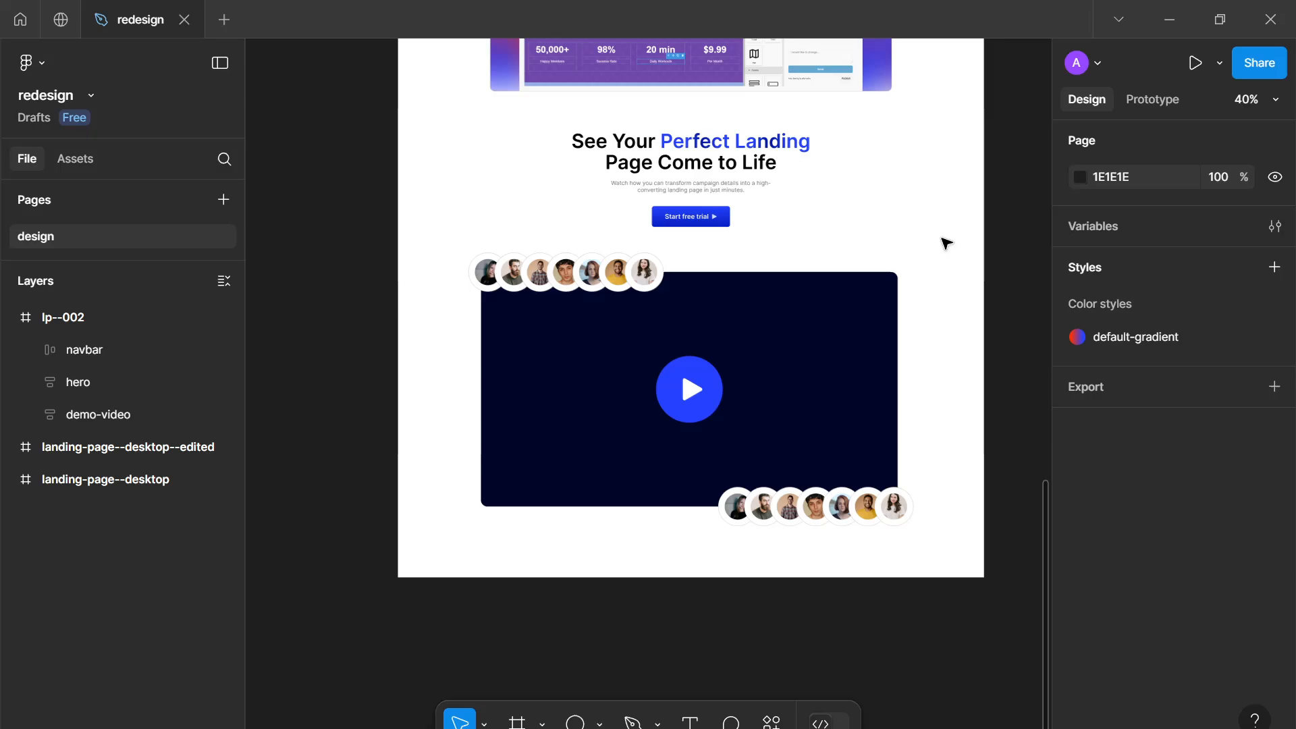